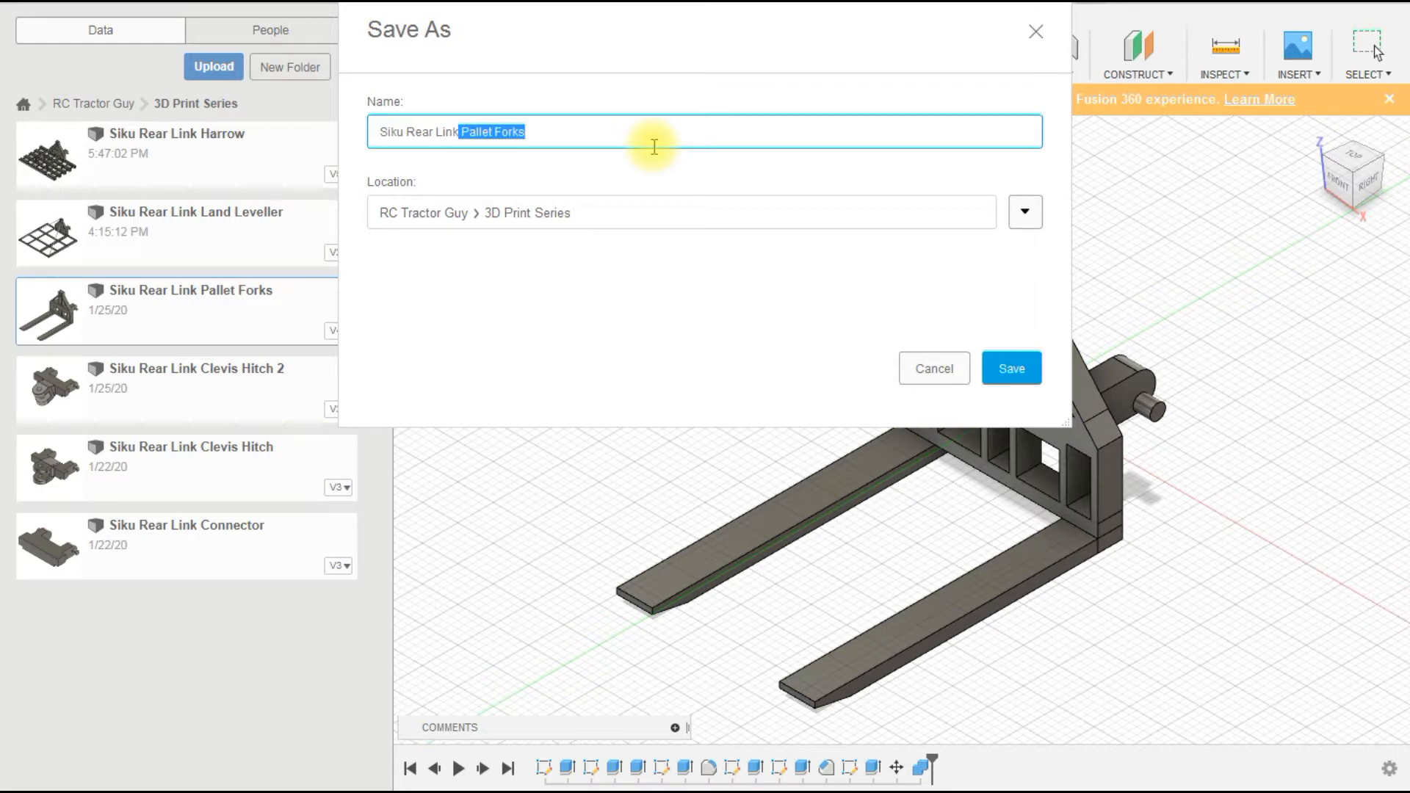
# Save a copy of the pallet forks design as Siku Rear Link Cultipacker in the 3D Print Series folder.
pyautogui.write('Cultipack')
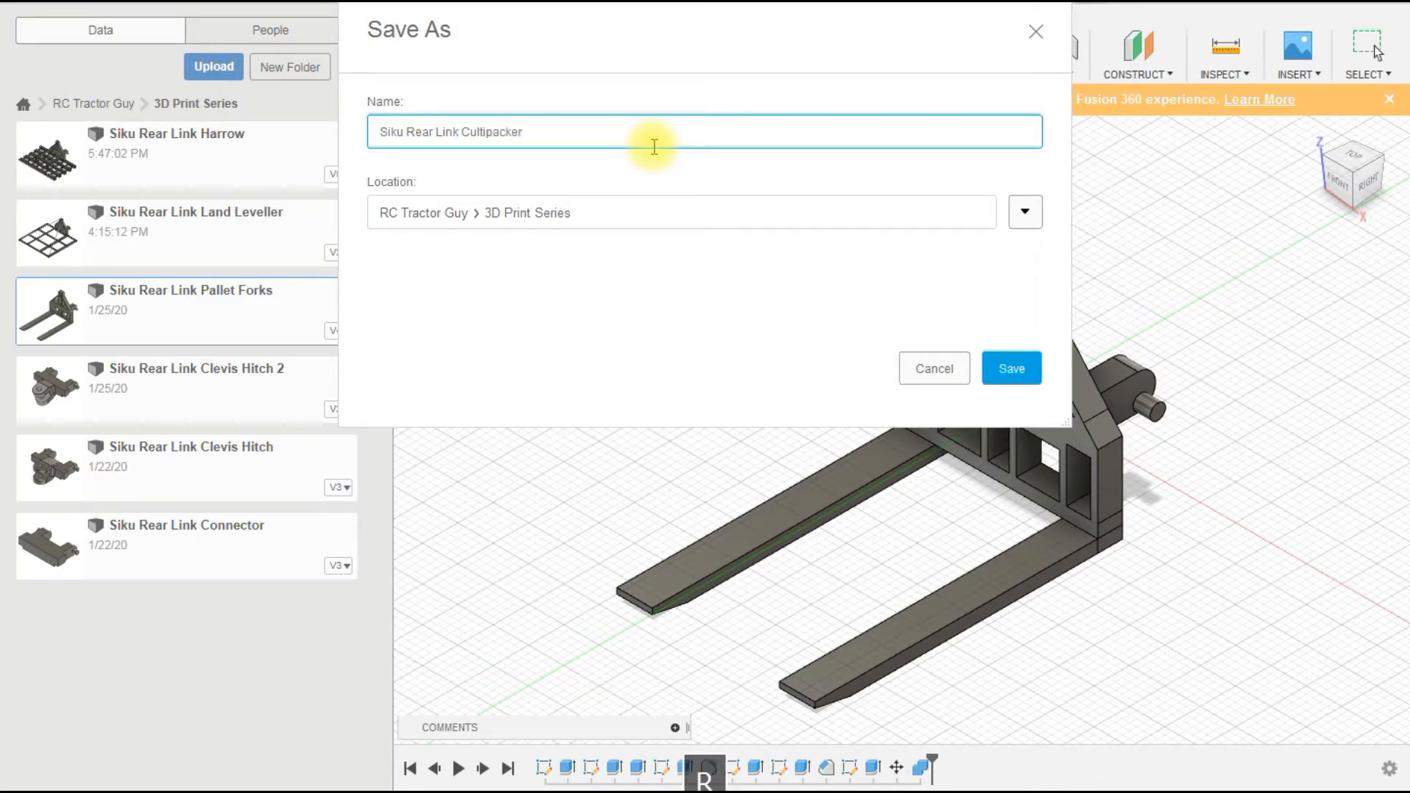
pyautogui.click(1012, 369)
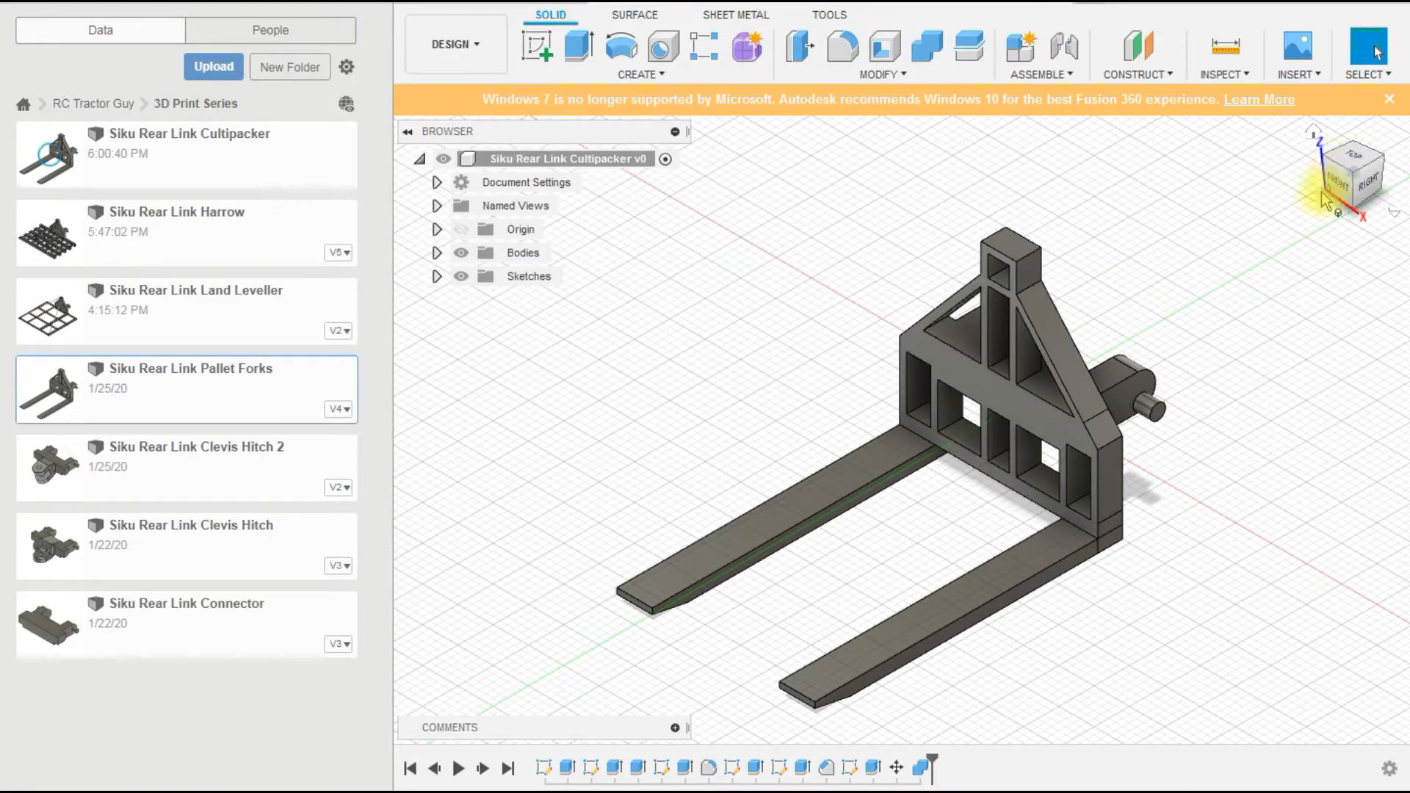
# Measure the vertical edge of the frame's outermost lower opening against that opening's floor.
pyautogui.click(1216, 37)
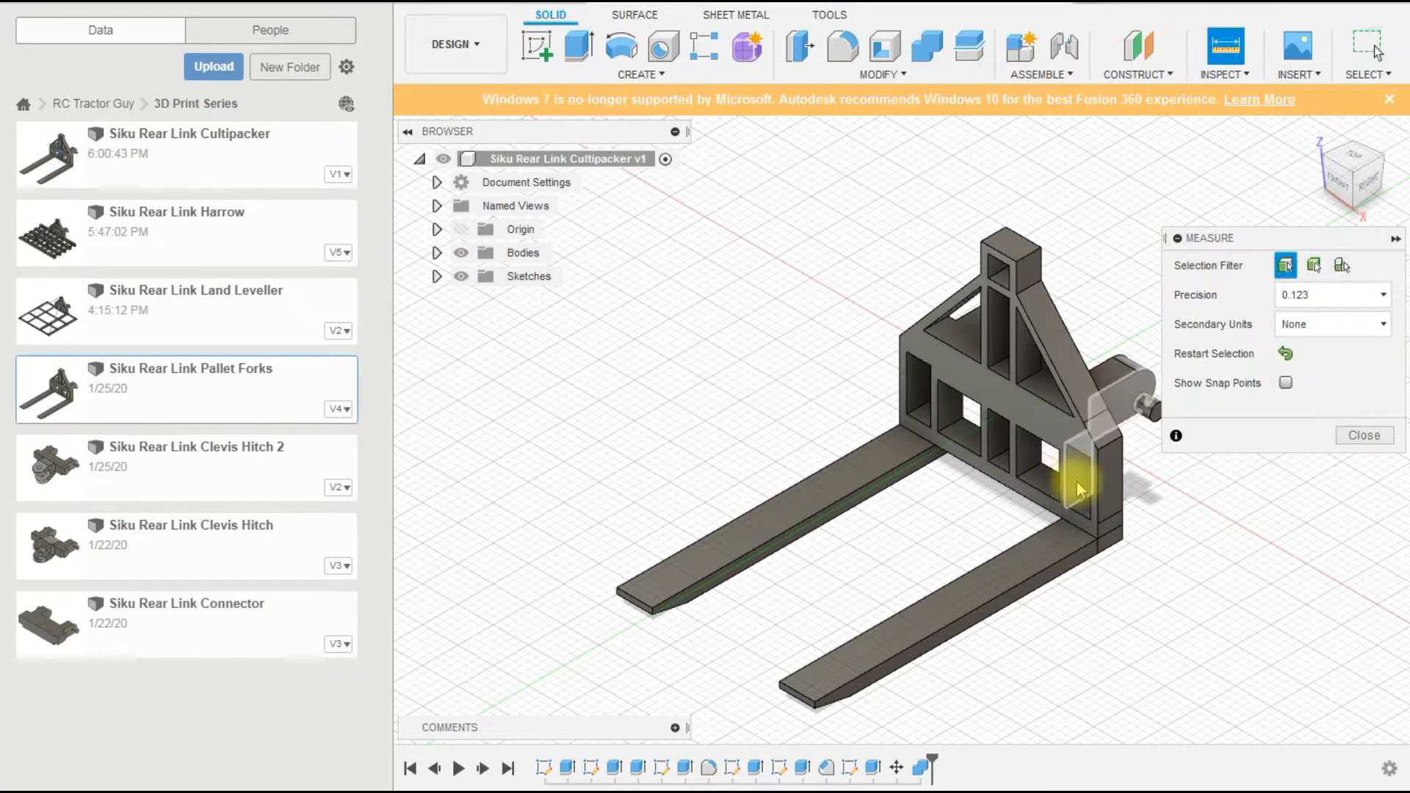
pyautogui.click(1066, 510)
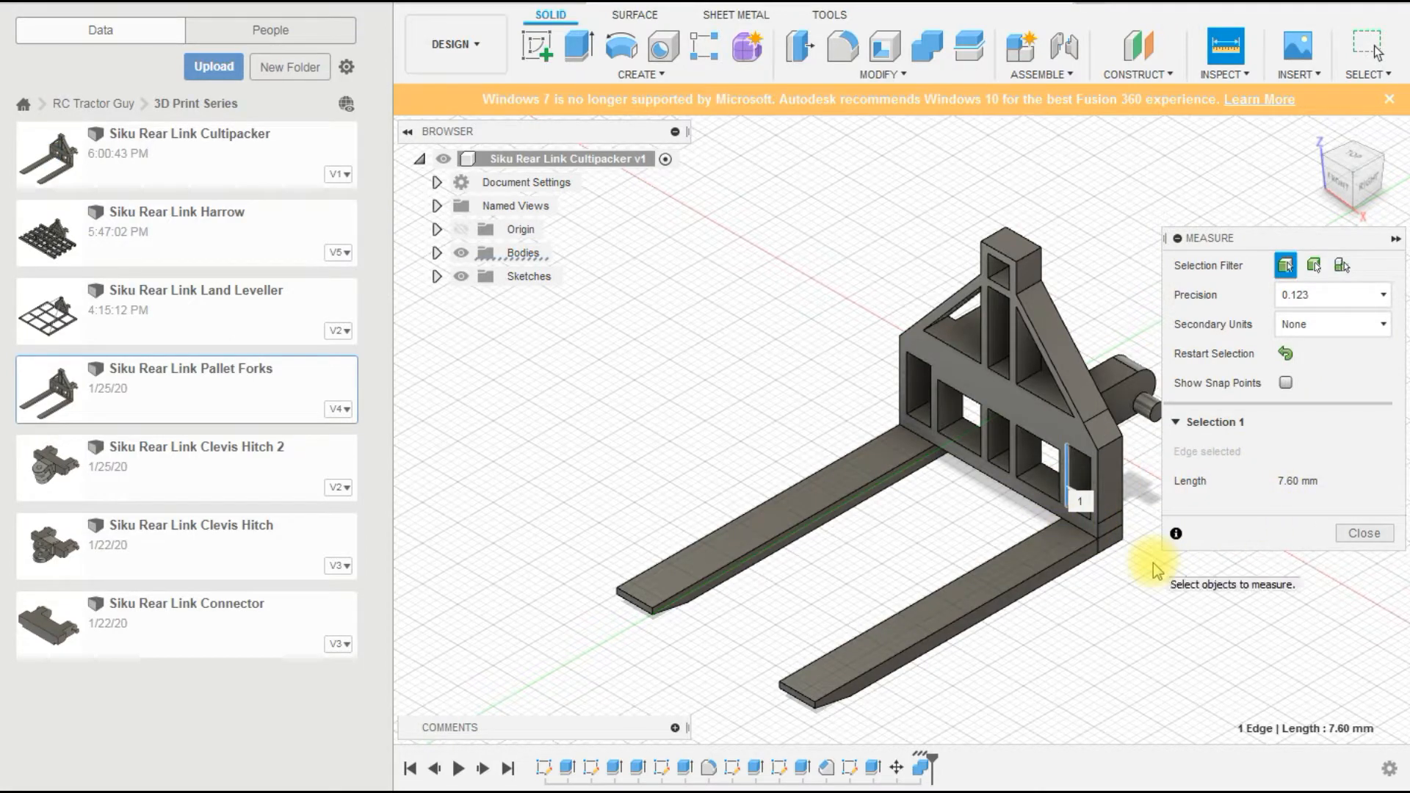
pyautogui.scroll(5, 1130, 566)
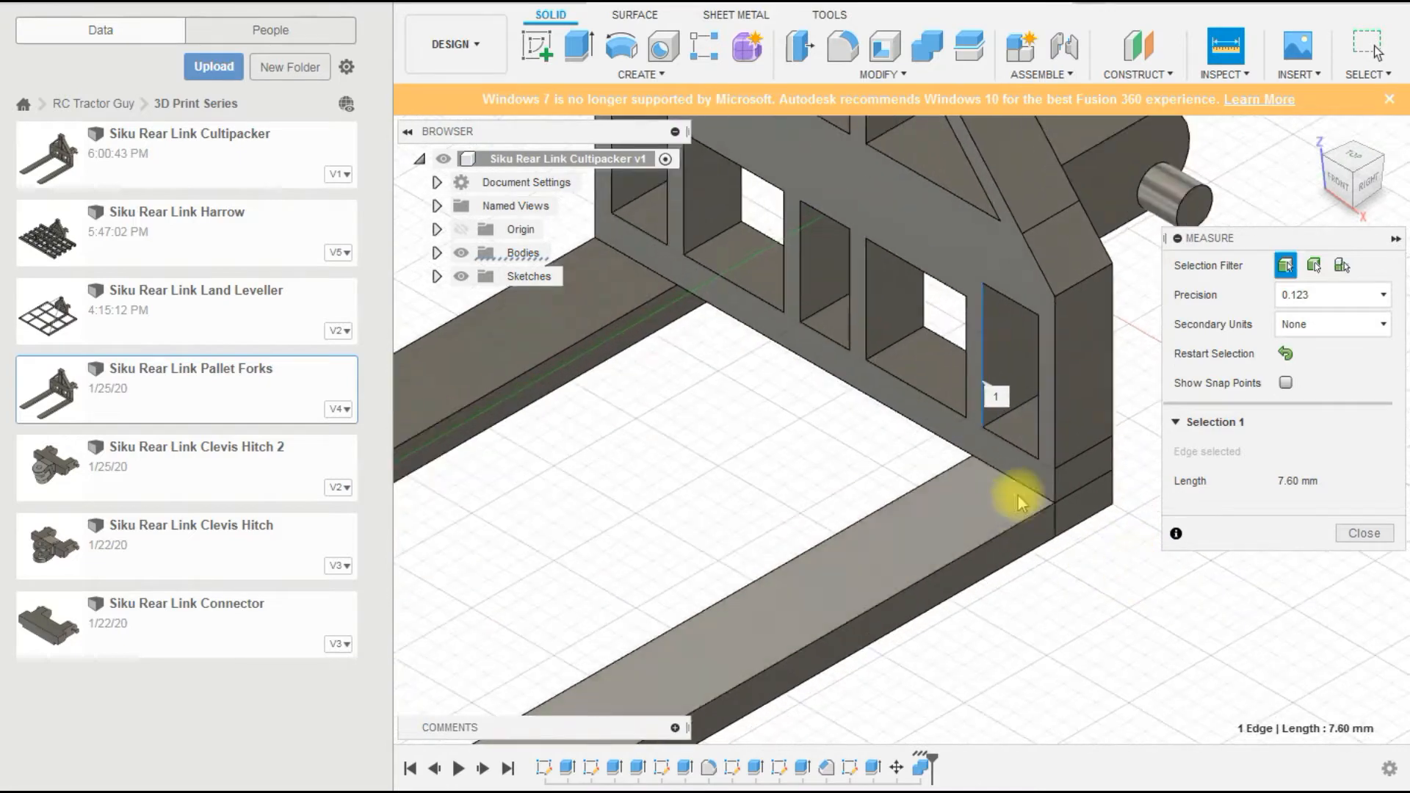
pyautogui.click(1037, 462)
pyautogui.scroll(-4, 1031, 484)
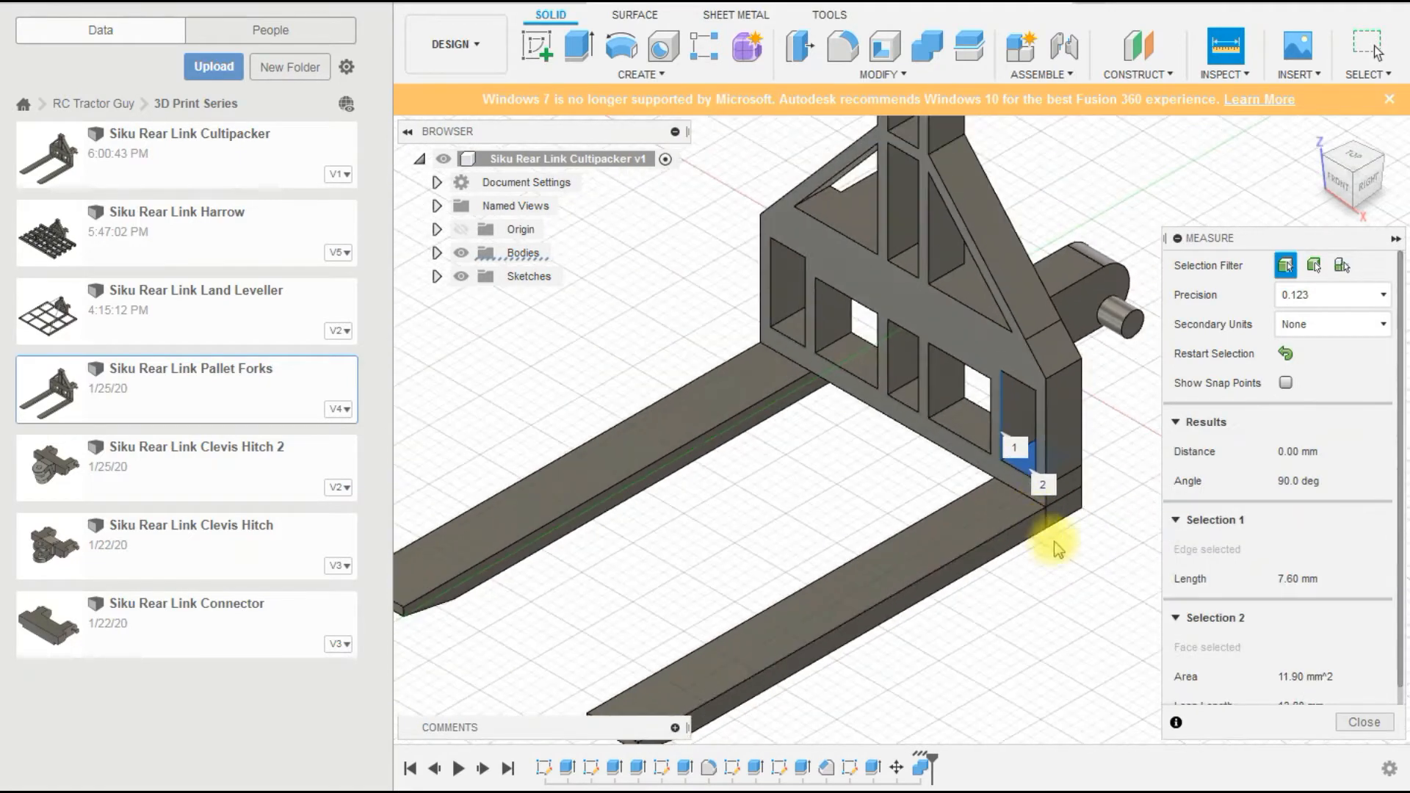
# Measure the distance from the fork's underside to the floor of the frame's outermost lower opening.
pyautogui.keyDown('shift'); pyautogui.moveTo(1057, 550); pyautogui.dragTo(1001, 541, button='middle'); pyautogui.keyUp('shift')
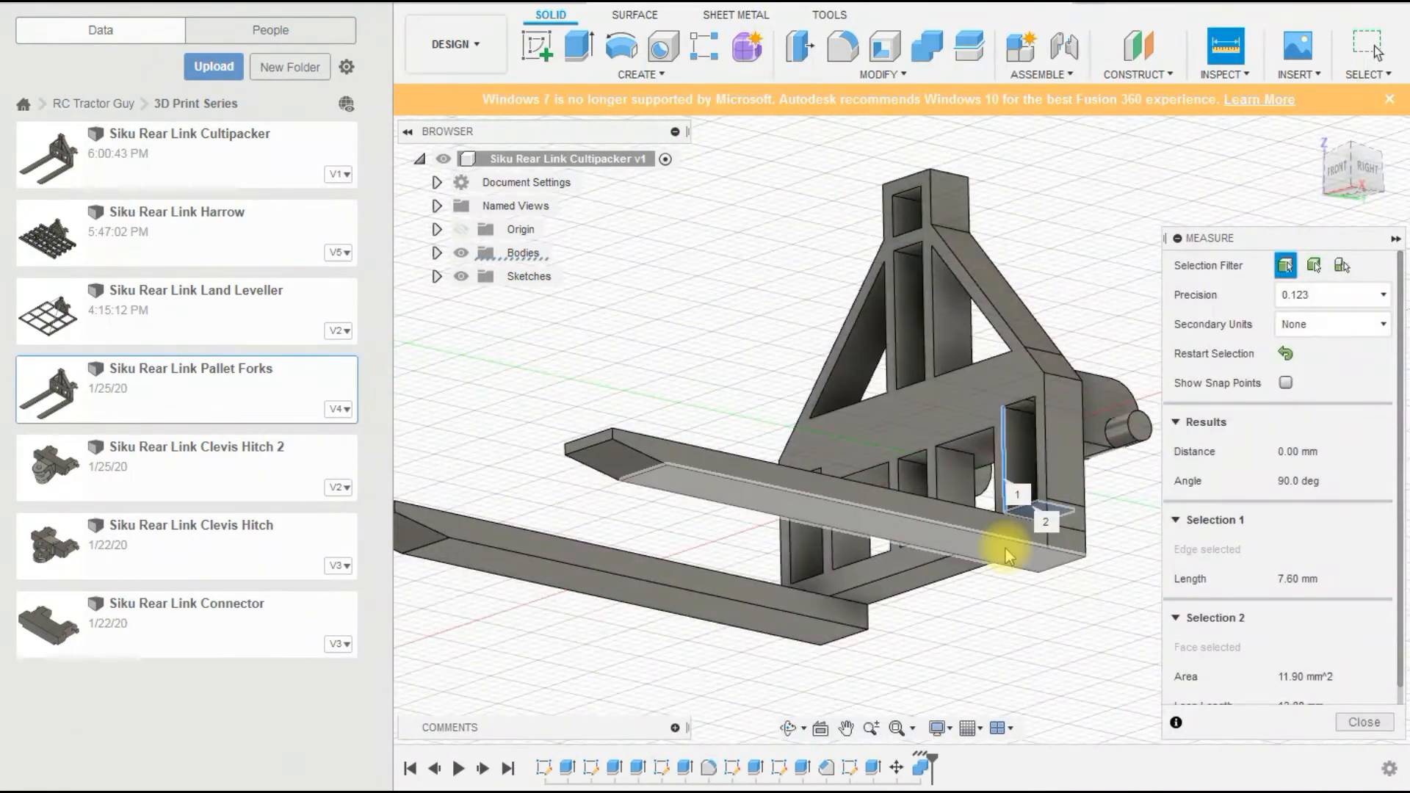
pyautogui.click(1115, 549)
pyautogui.click(1033, 562)
pyautogui.keyDown('shift'); pyautogui.moveTo(1095, 560); pyautogui.dragTo(1133, 586, button='middle'); pyautogui.keyUp('shift')
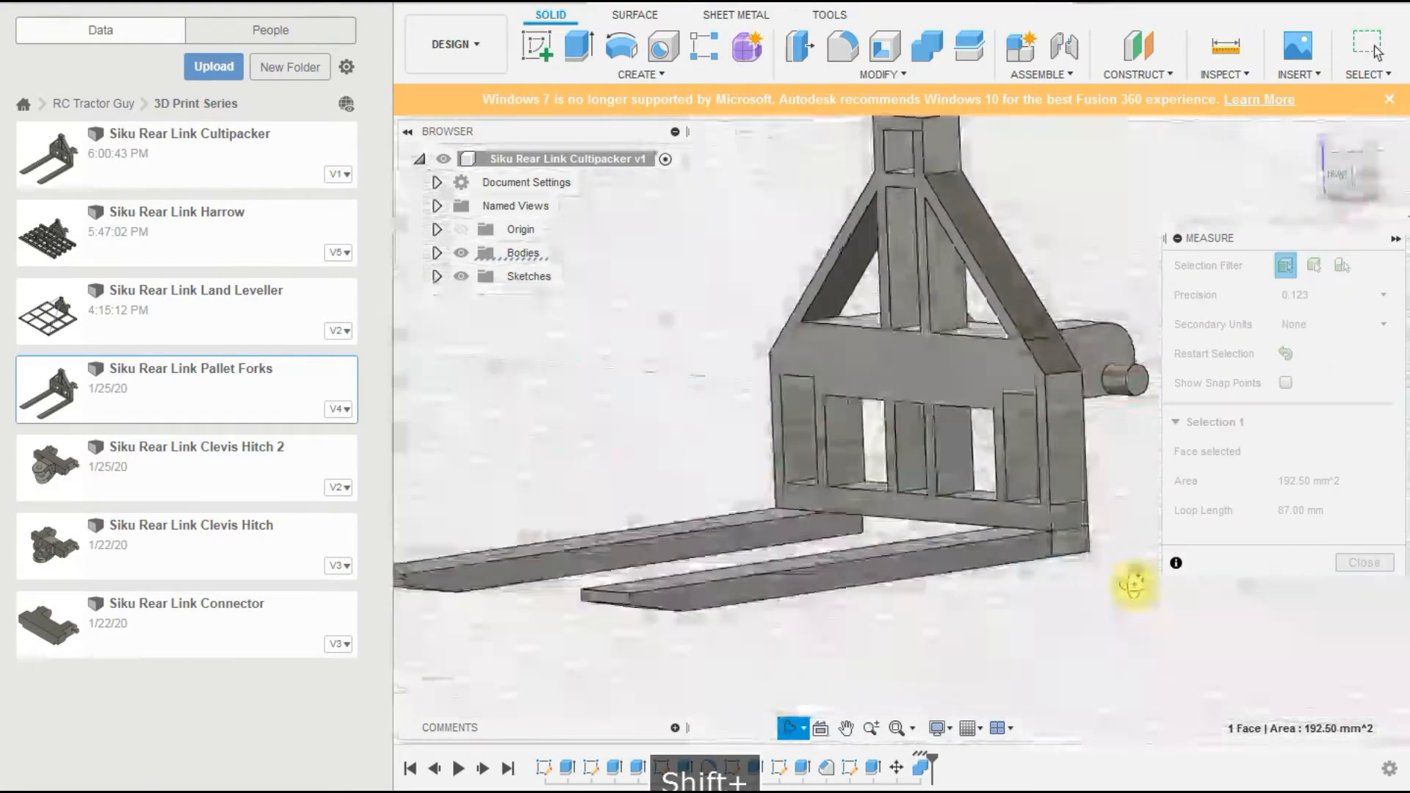
pyautogui.scroll(5, 1016, 462)
pyautogui.click(1013, 444)
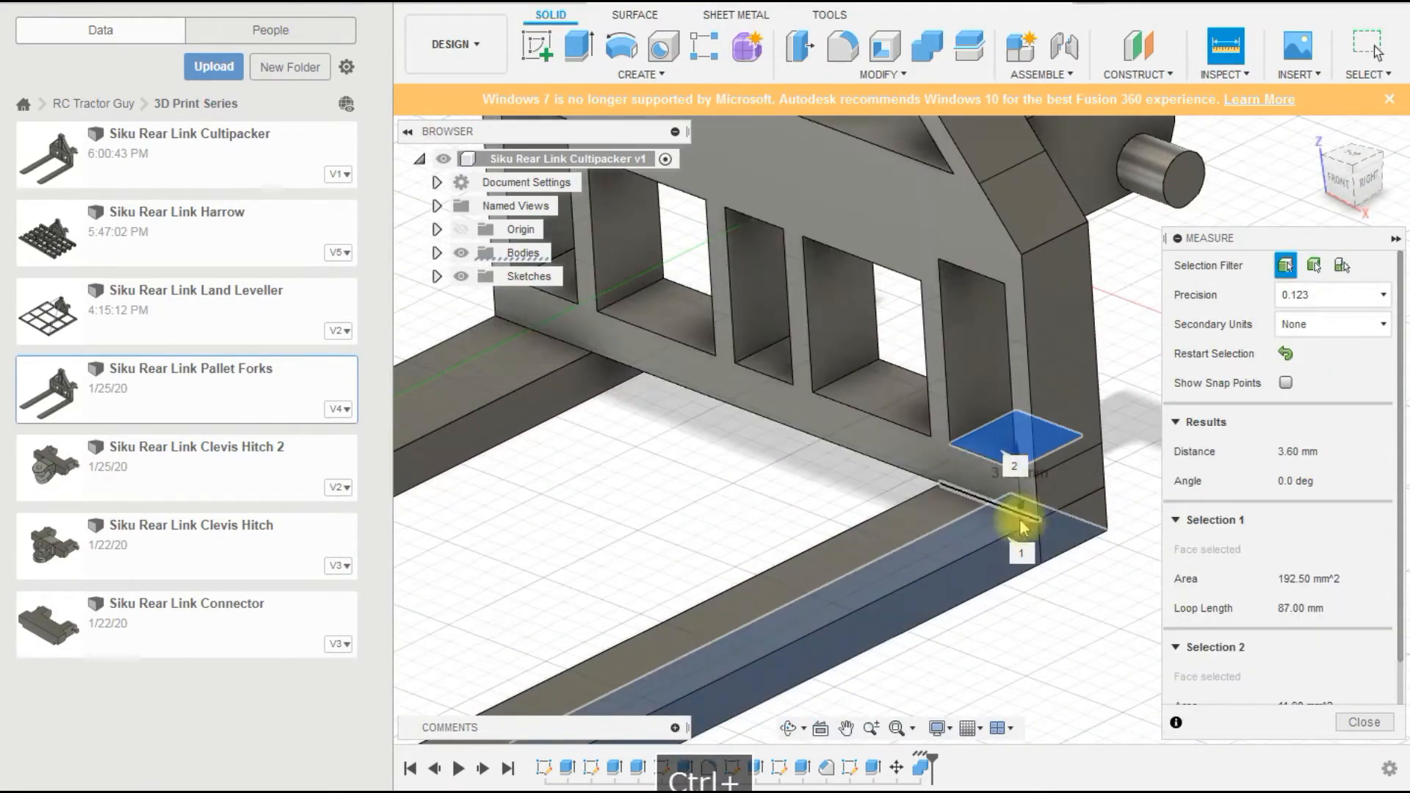
pyautogui.scroll(3, 1028, 514)
pyautogui.scroll(2, 1042, 508)
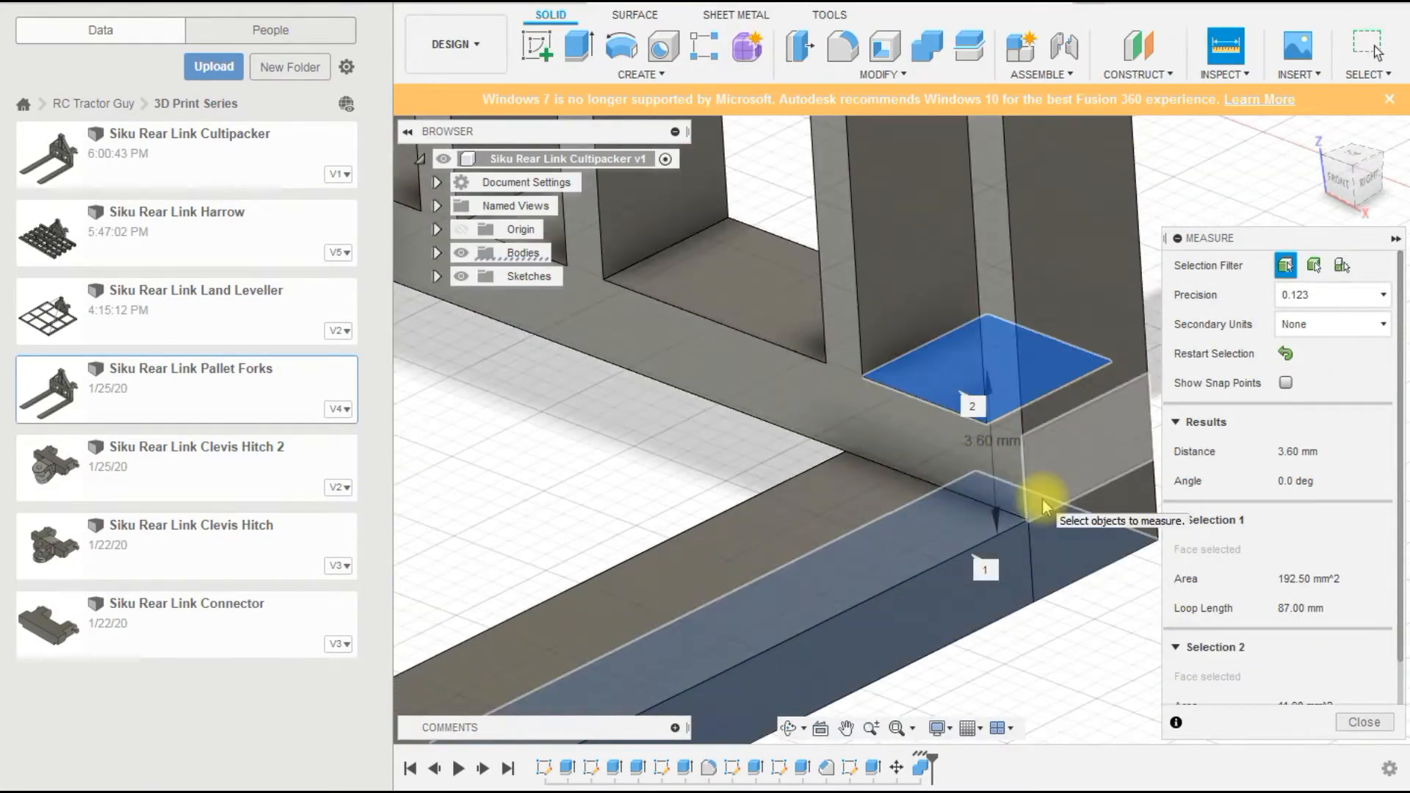
pyautogui.scroll(-2, 1042, 507)
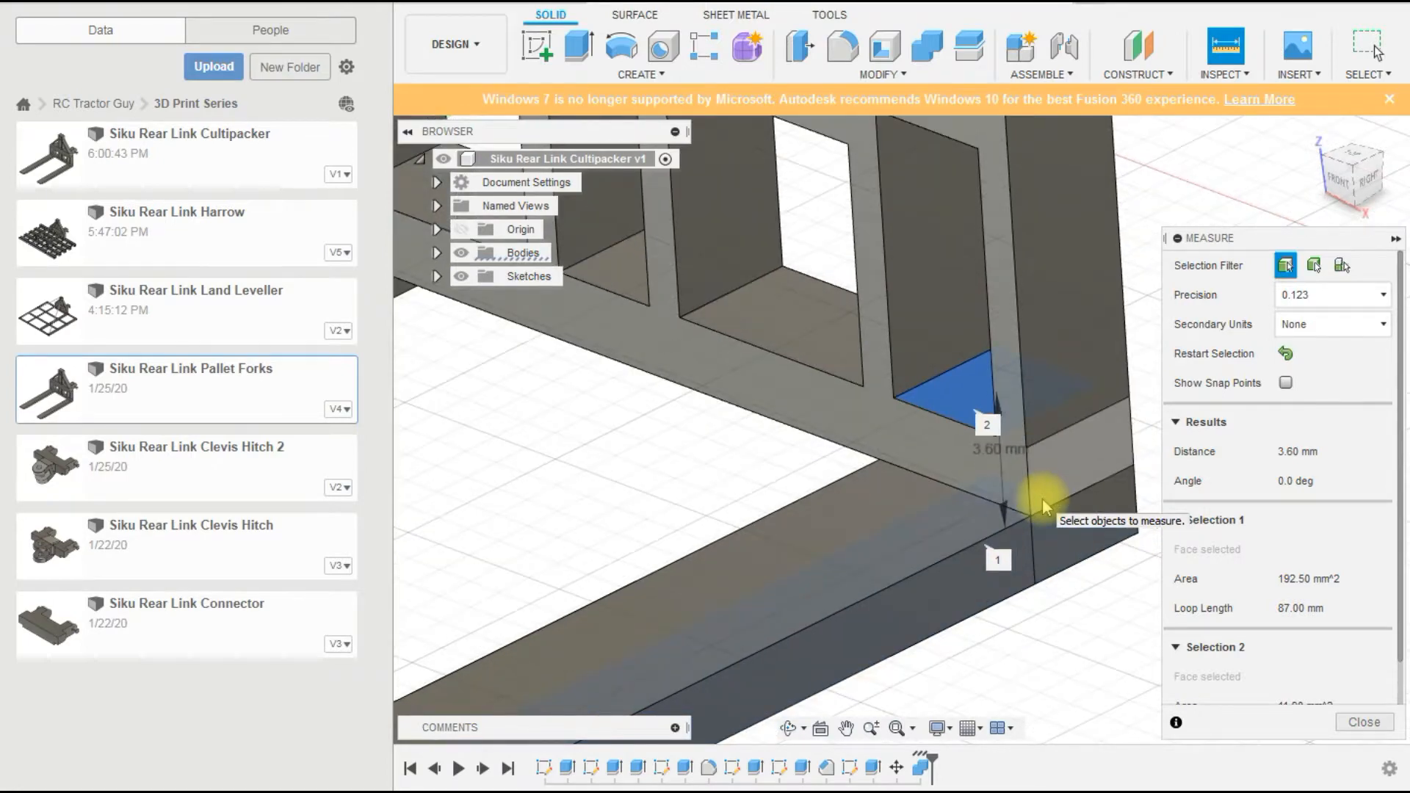
pyautogui.scroll(-2, 1042, 506)
pyautogui.scroll(-1, 1017, 481)
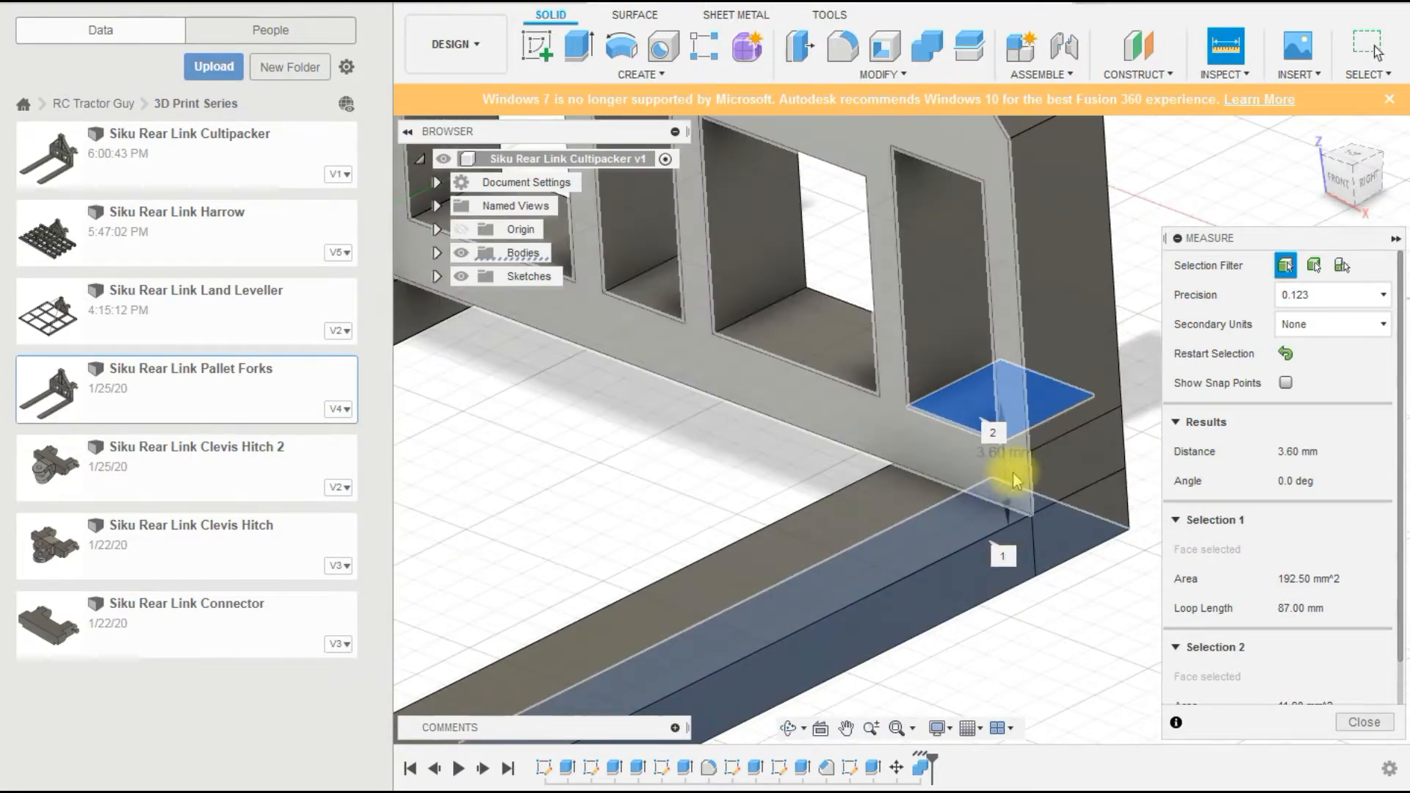
pyautogui.click(1142, 216)
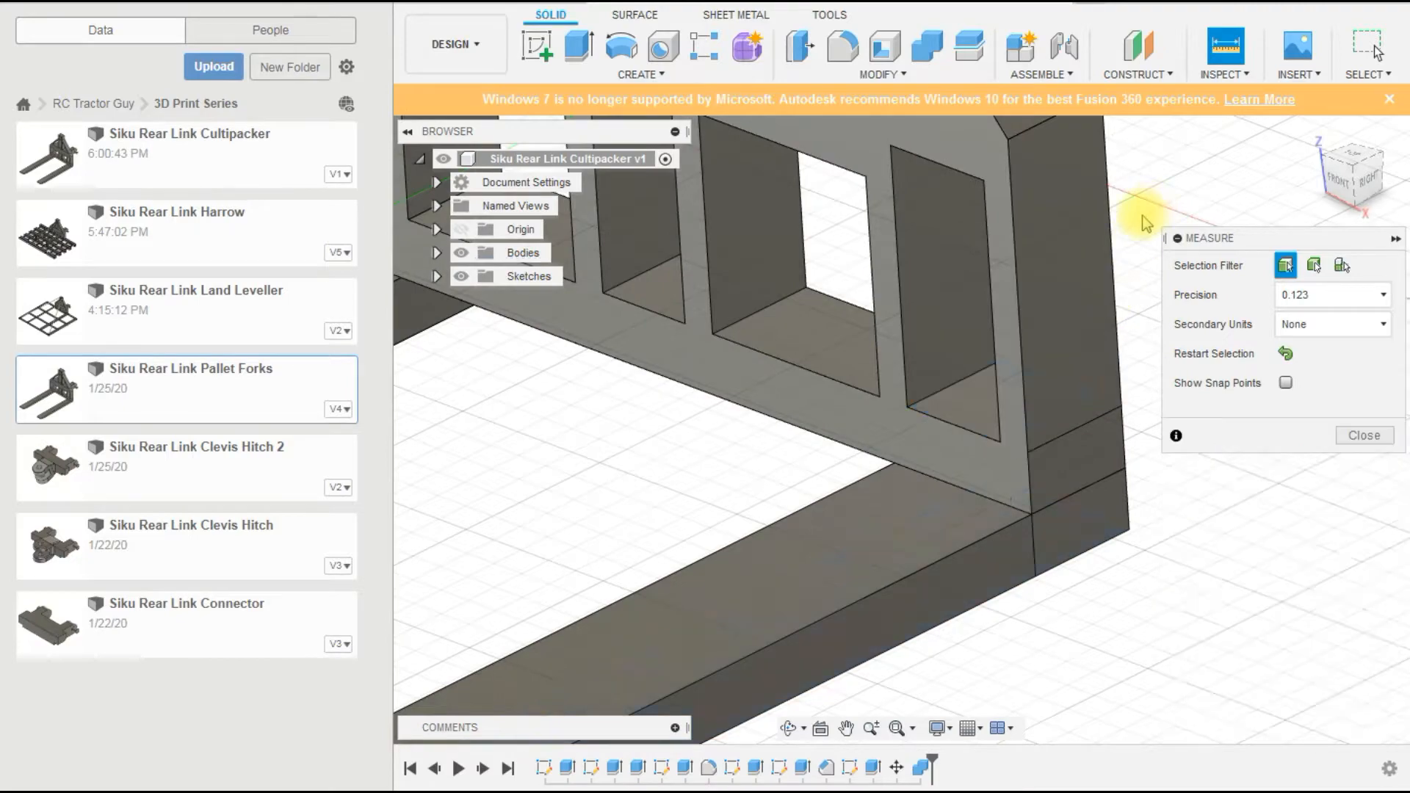
# Sketch a rectangle about 48 mm long on the frame's side face, from its lower rear corner past the fork's tip.
pyautogui.scroll(-3, 1138, 219)
pyautogui.click(1092, 220)
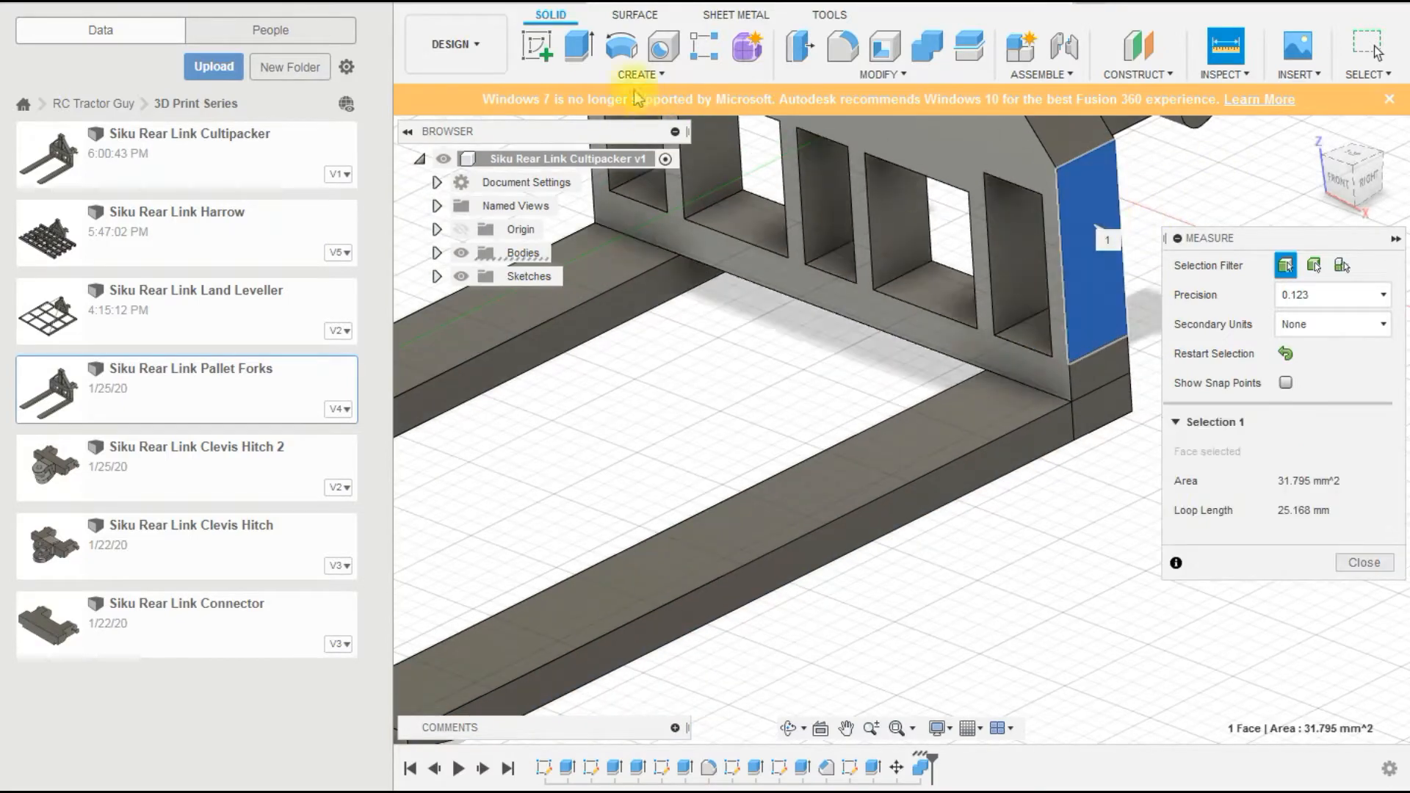
pyautogui.click(537, 45)
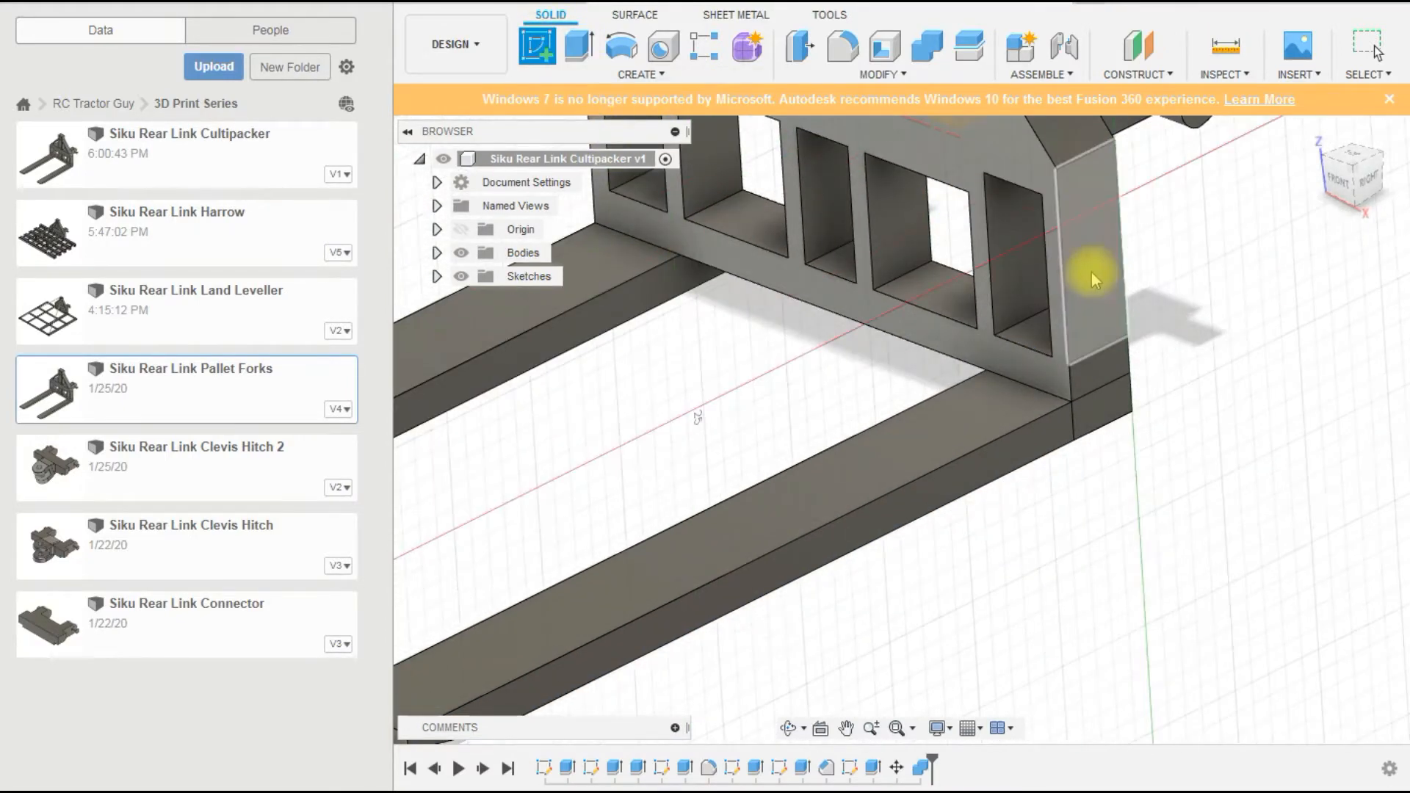
pyautogui.click(1091, 273)
pyautogui.click(579, 45)
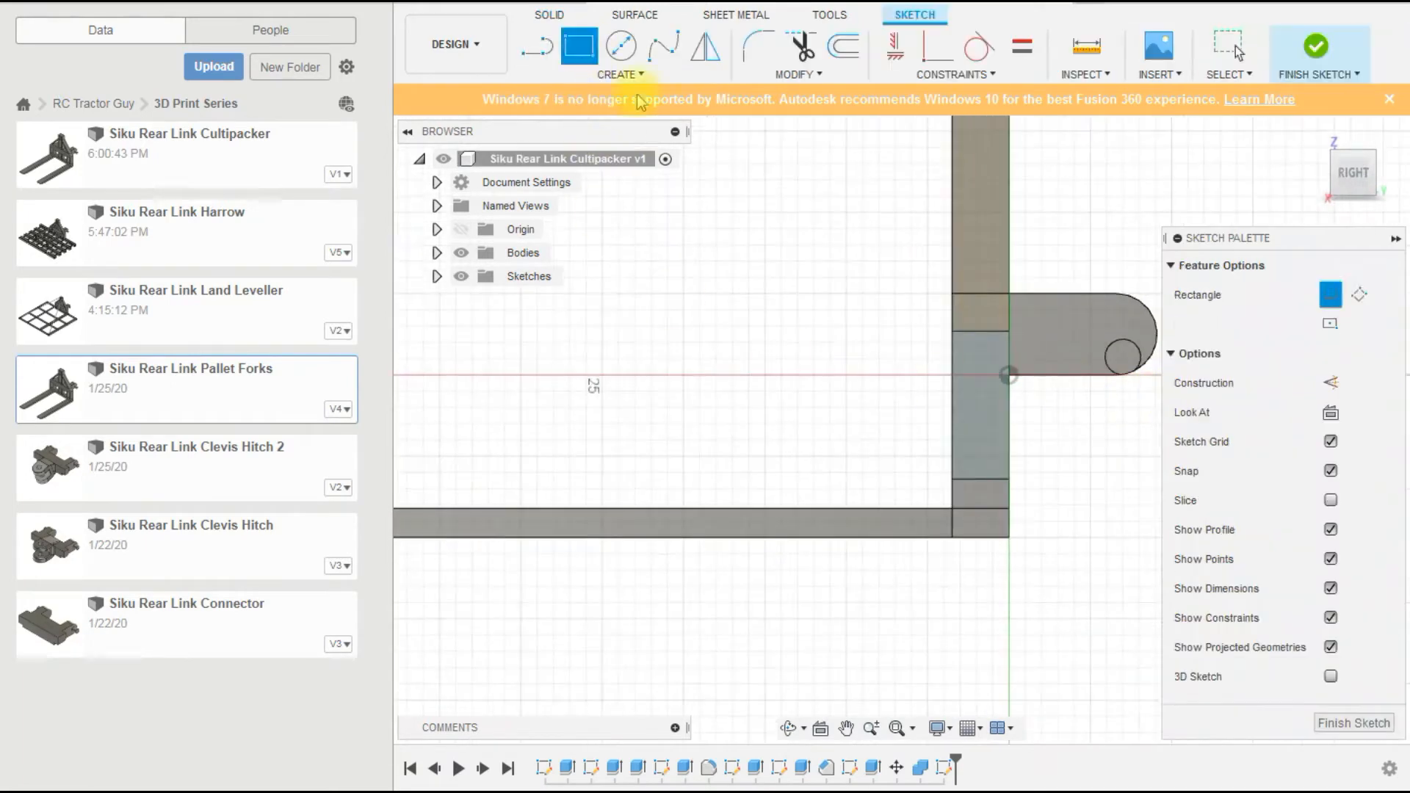
pyautogui.click(1008, 539)
pyautogui.scroll(-2, 1012, 547)
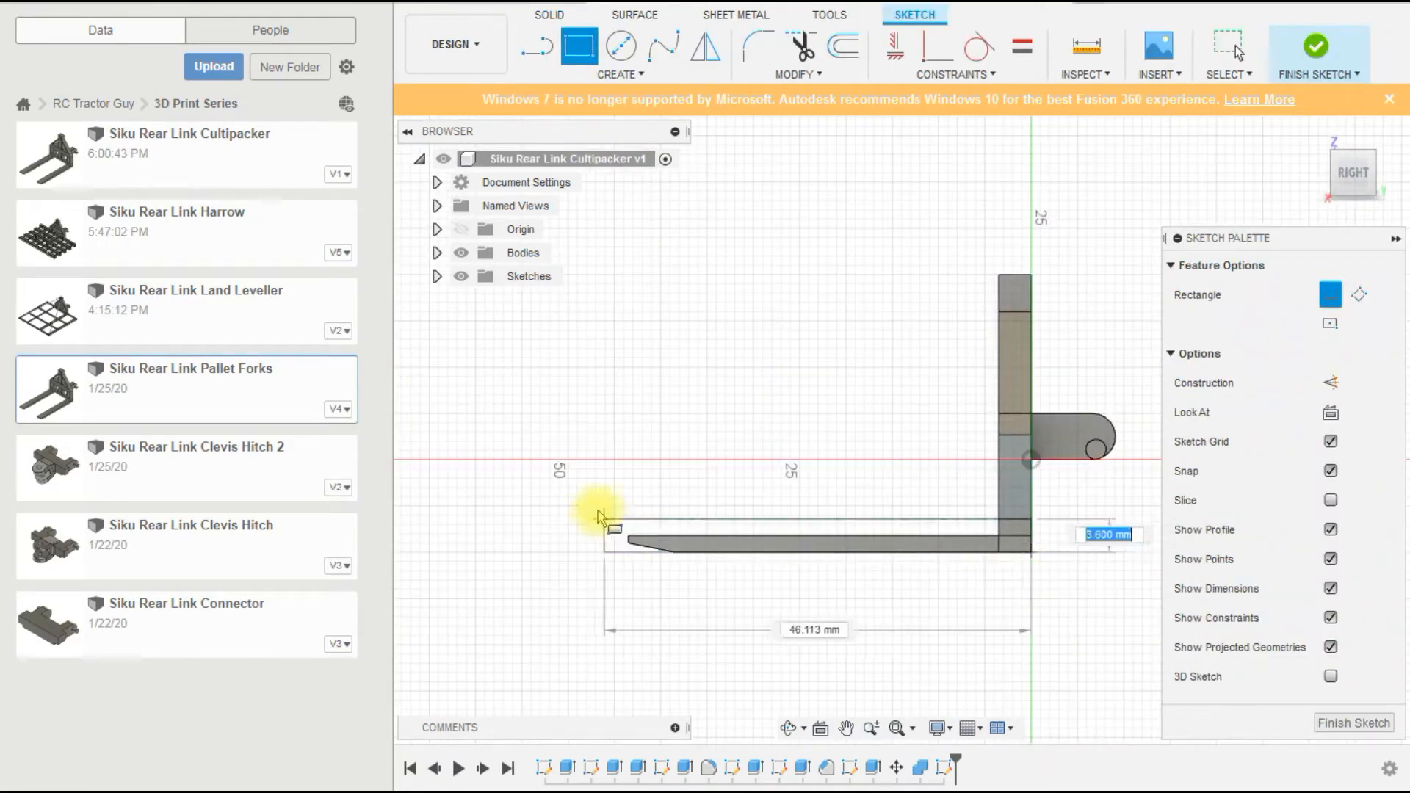
pyautogui.scroll(3, 955, 541)
pyautogui.press('Escape')
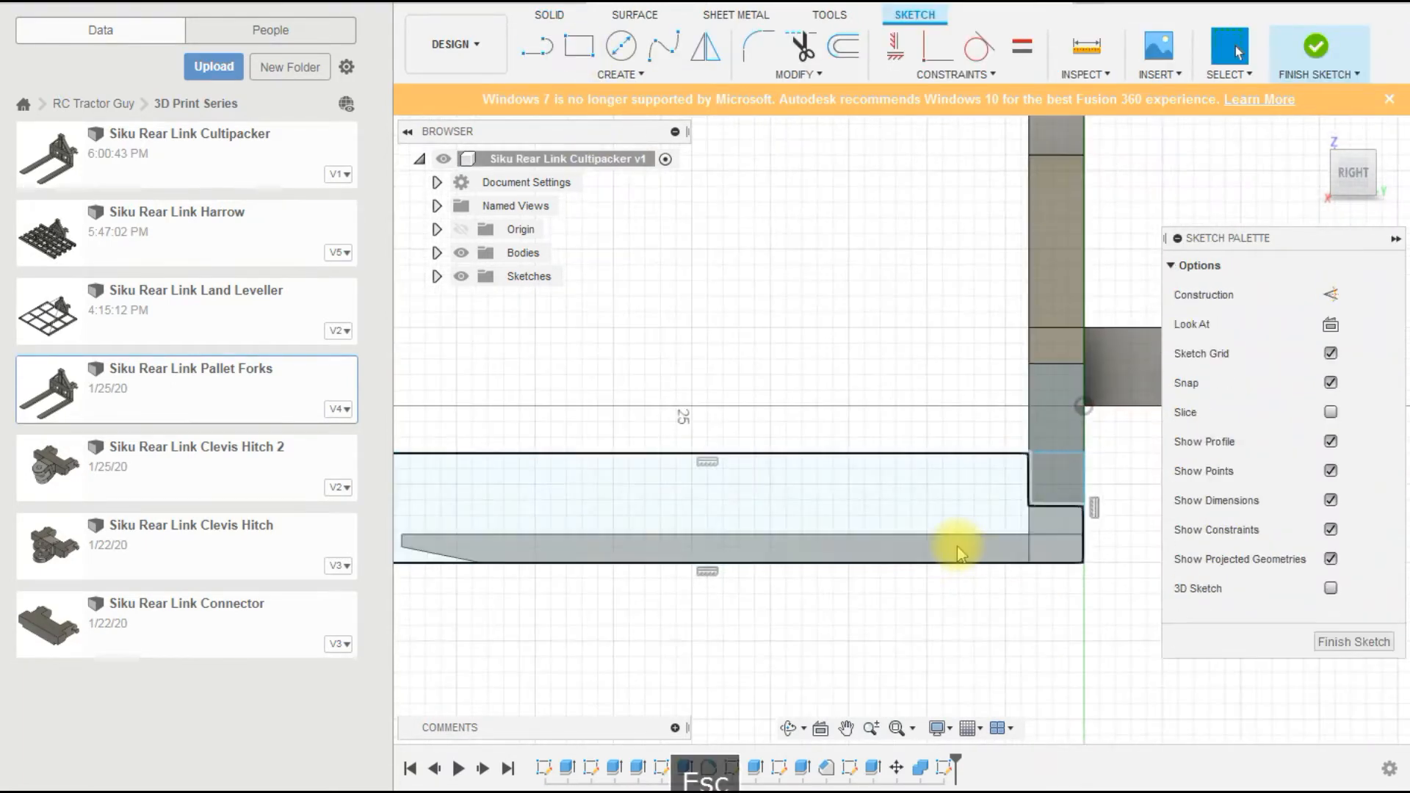
# Dimension the height of the rectangle around the fork as 6 mm.
pyautogui.press('d')
pyautogui.click(899, 453)
pyautogui.click(890, 564)
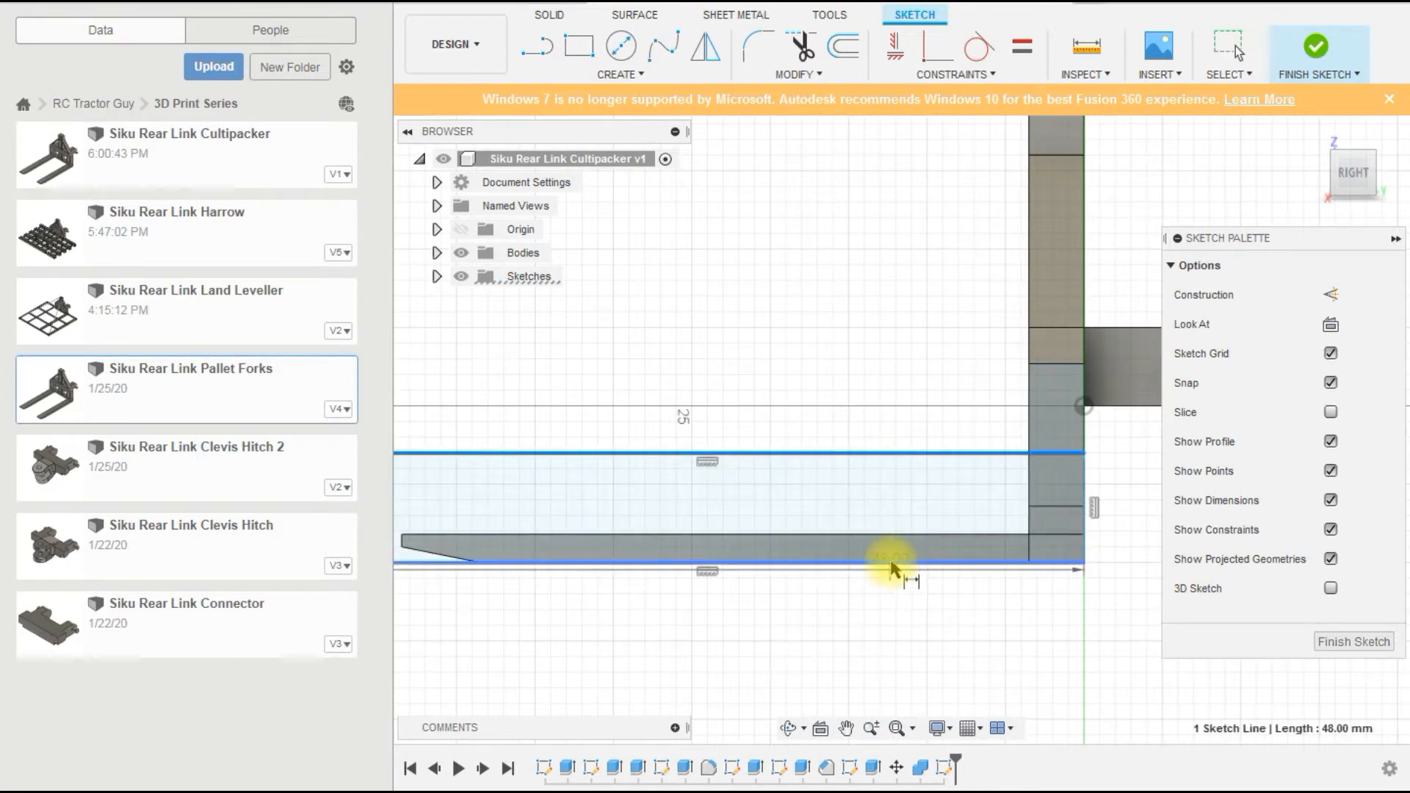
pyautogui.click(907, 505)
pyautogui.write('6')
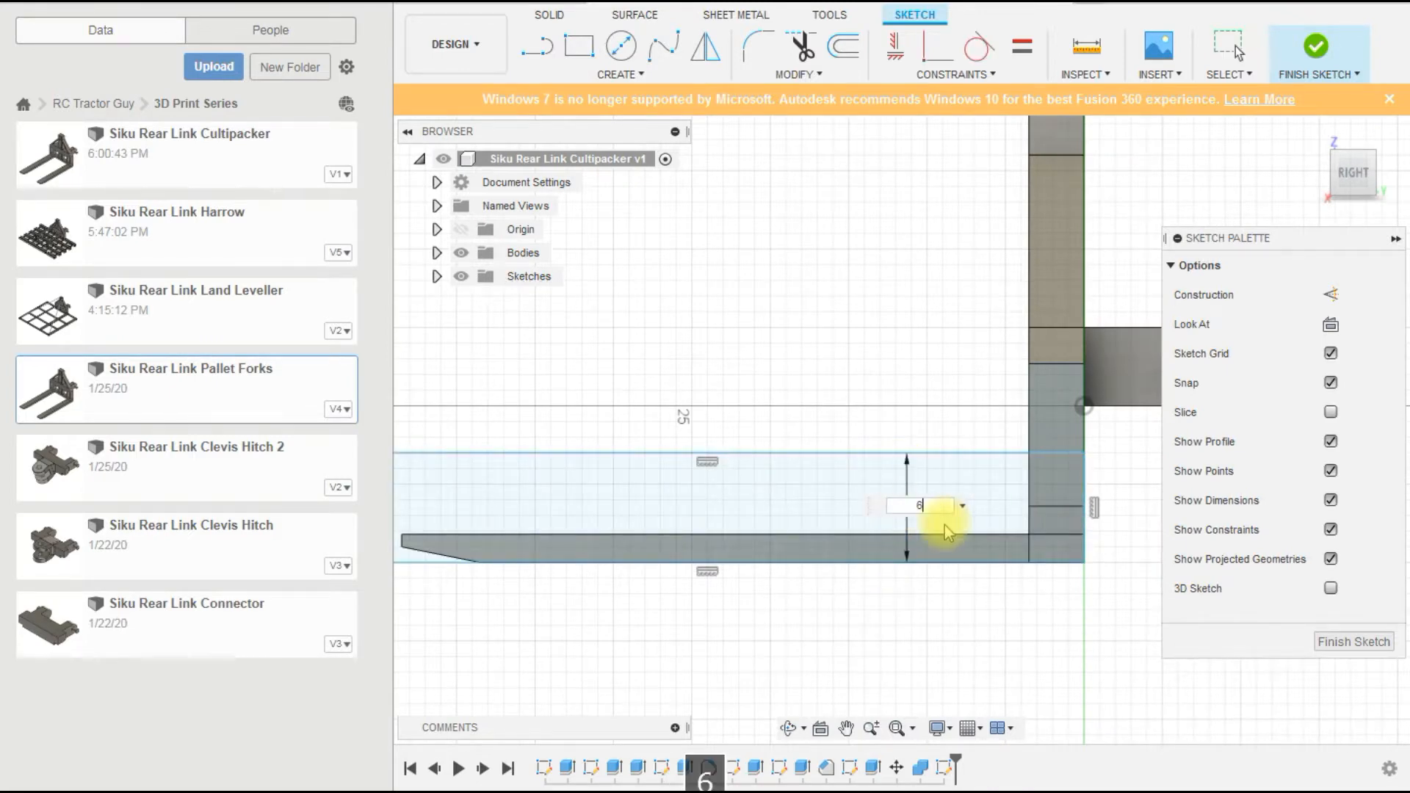
pyautogui.press('Return')
pyautogui.scroll(2, 1087, 514)
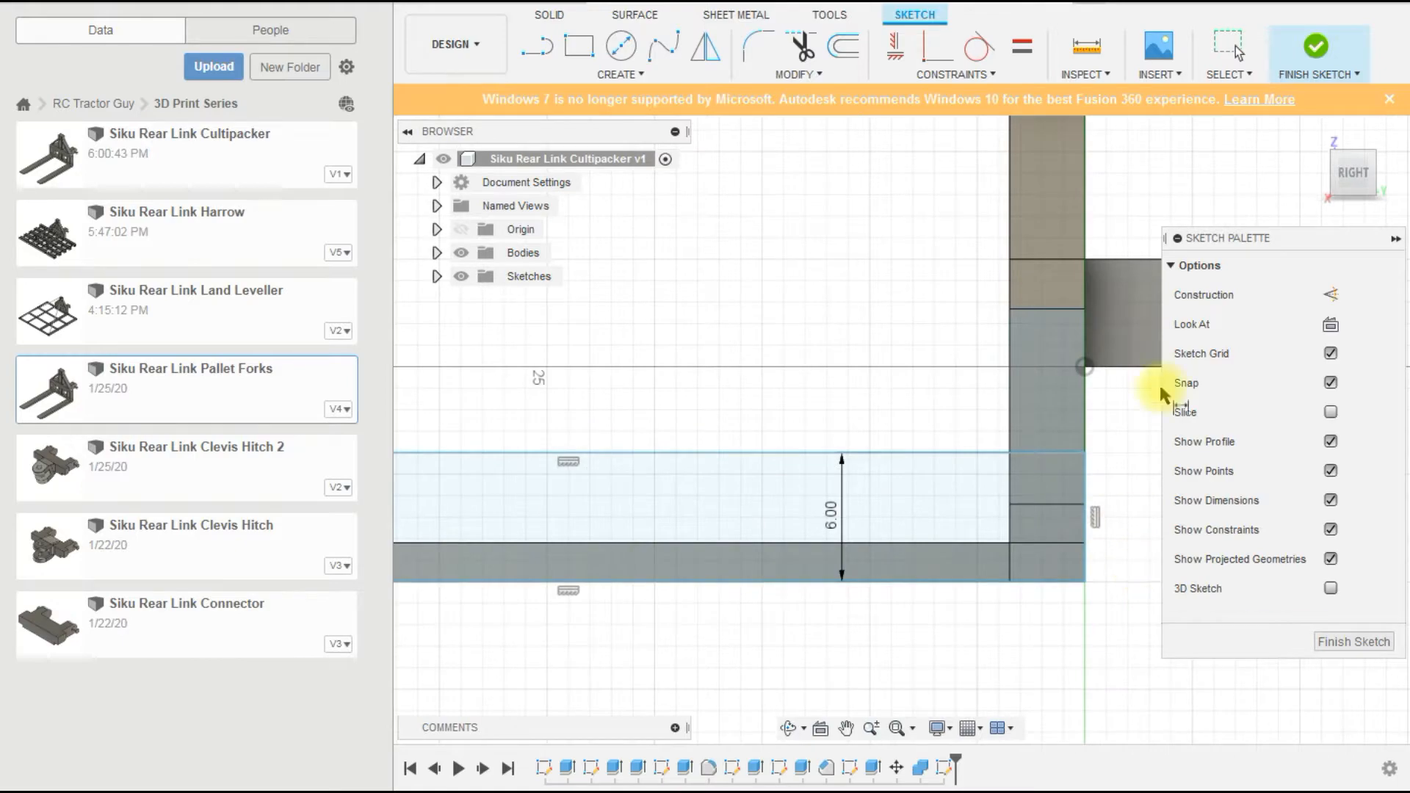
# Cut both rectangle profiles through the model with a -34 mm extrusion to remove the forks and the frame's lower rail.
pyautogui.click(1316, 45)
pyautogui.scroll(-2, 937, 469)
pyautogui.click(934, 462)
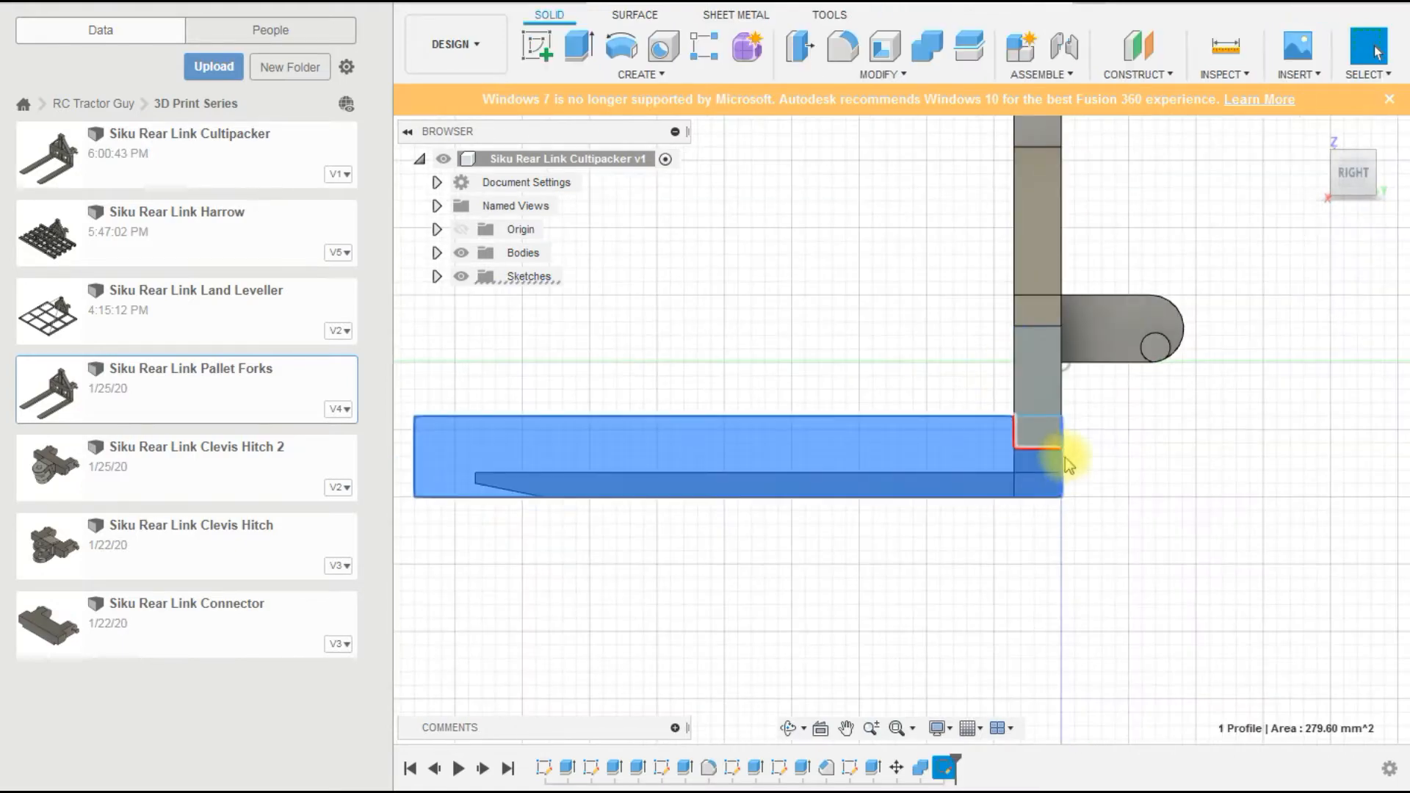
pyautogui.scroll(2, 1065, 457)
pyautogui.keyDown('ctrl'); pyautogui.click(1029, 417); pyautogui.keyUp('ctrl')
pyautogui.scroll(-2, 1113, 438)
pyautogui.moveTo(1115, 439)
pyautogui.keyDown('shift'); pyautogui.mouseDown(button='middle')
pyautogui.moveTo(1101, 503)
pyautogui.moveTo(962, 592)
pyautogui.mouseUp(button='middle'); pyautogui.keyUp('shift')
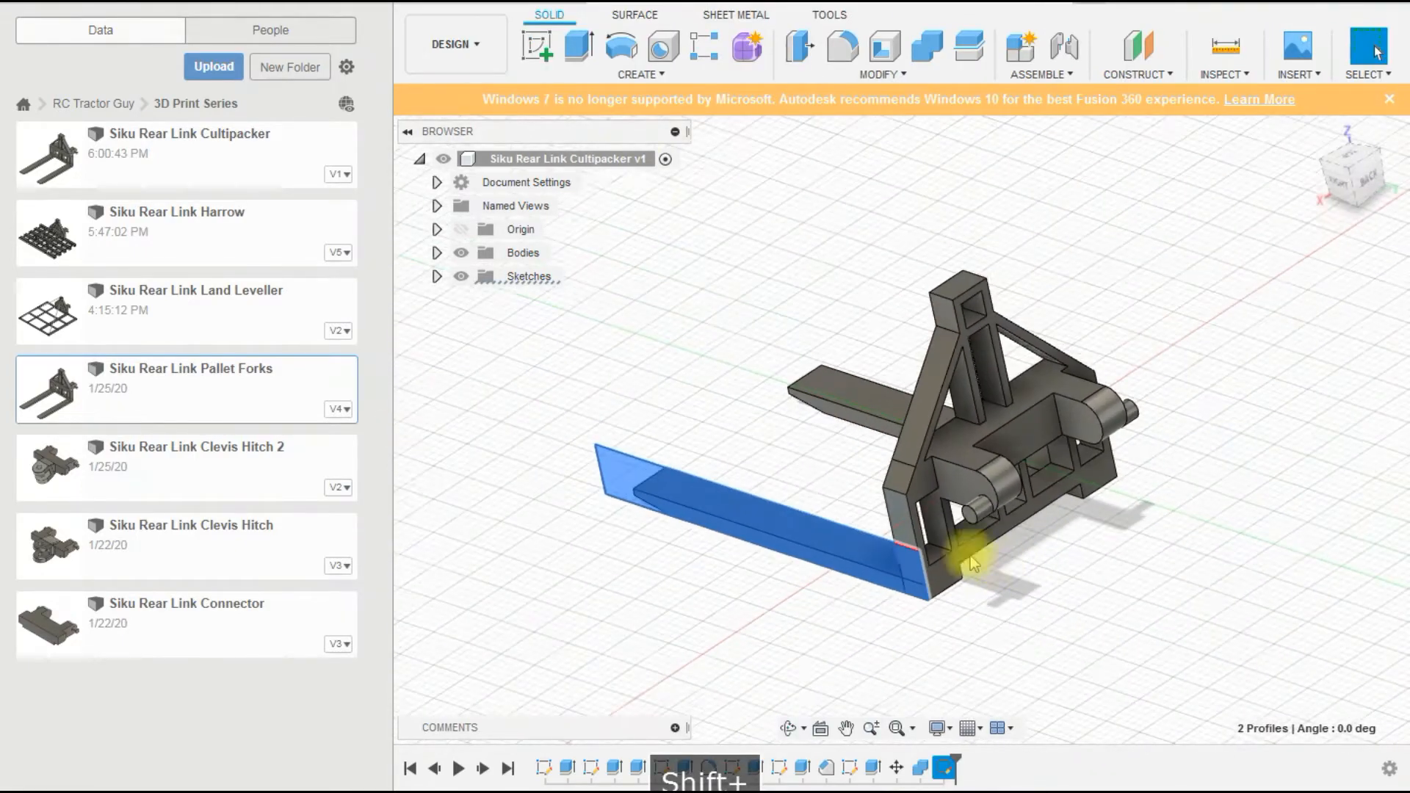
pyautogui.click(580, 46)
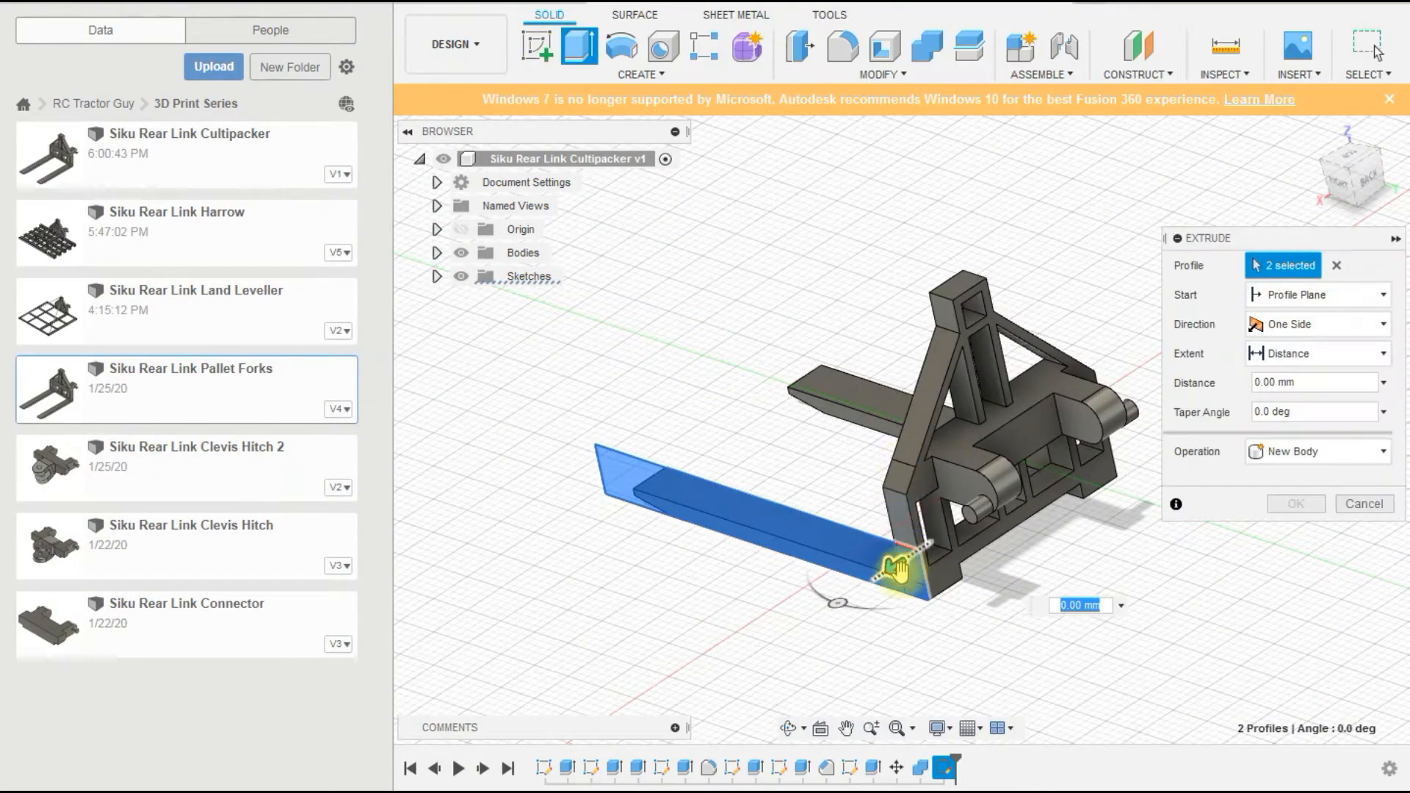
pyautogui.moveTo(895, 566); pyautogui.dragTo(1142, 444)
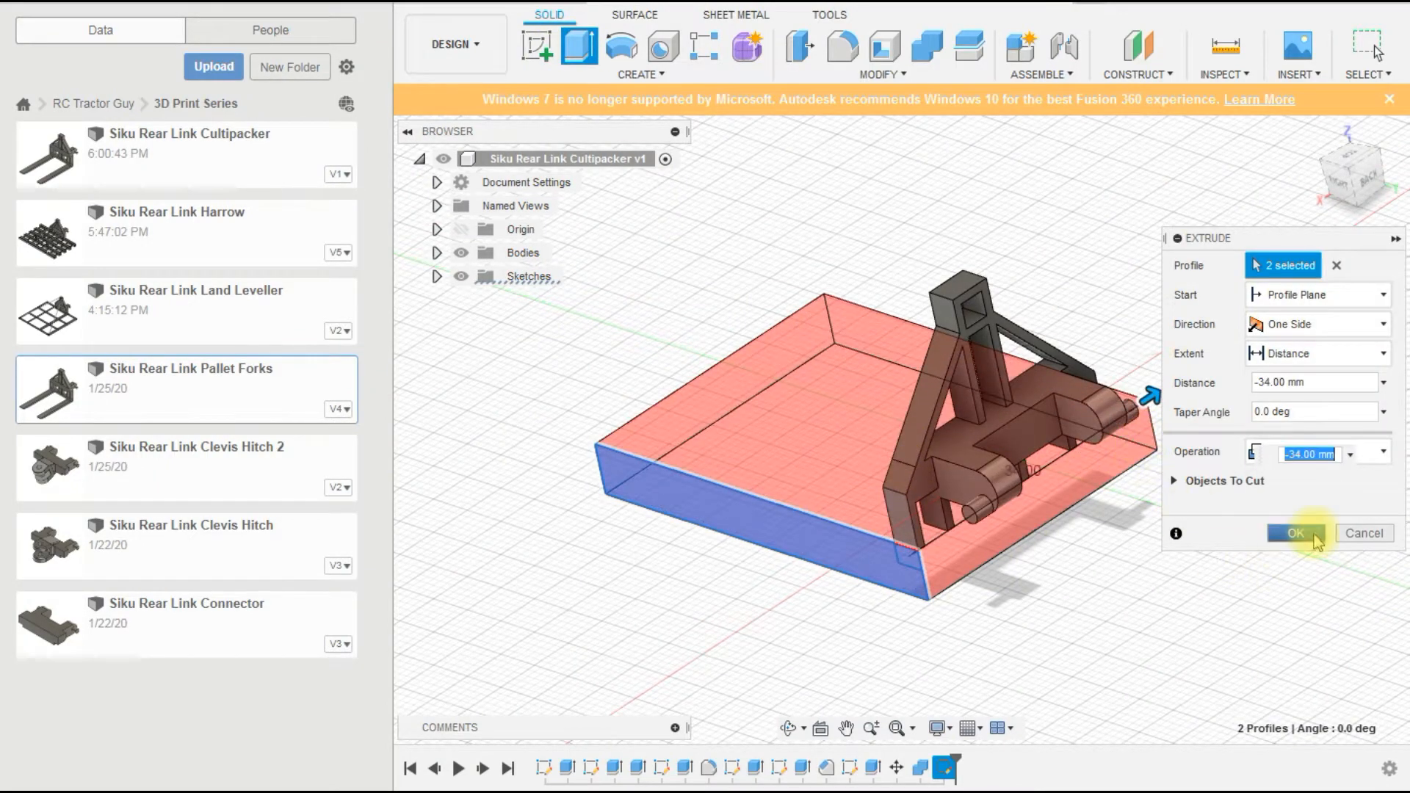
pyautogui.click(1298, 534)
# Sketch a rectangle about 1.1 mm high across the full width of the trimmed frame's side face, along its bottom edge.
pyautogui.keyDown('shift'); pyautogui.moveTo(1262, 554); pyautogui.dragTo(1126, 482, button='middle'); pyautogui.keyUp('shift')
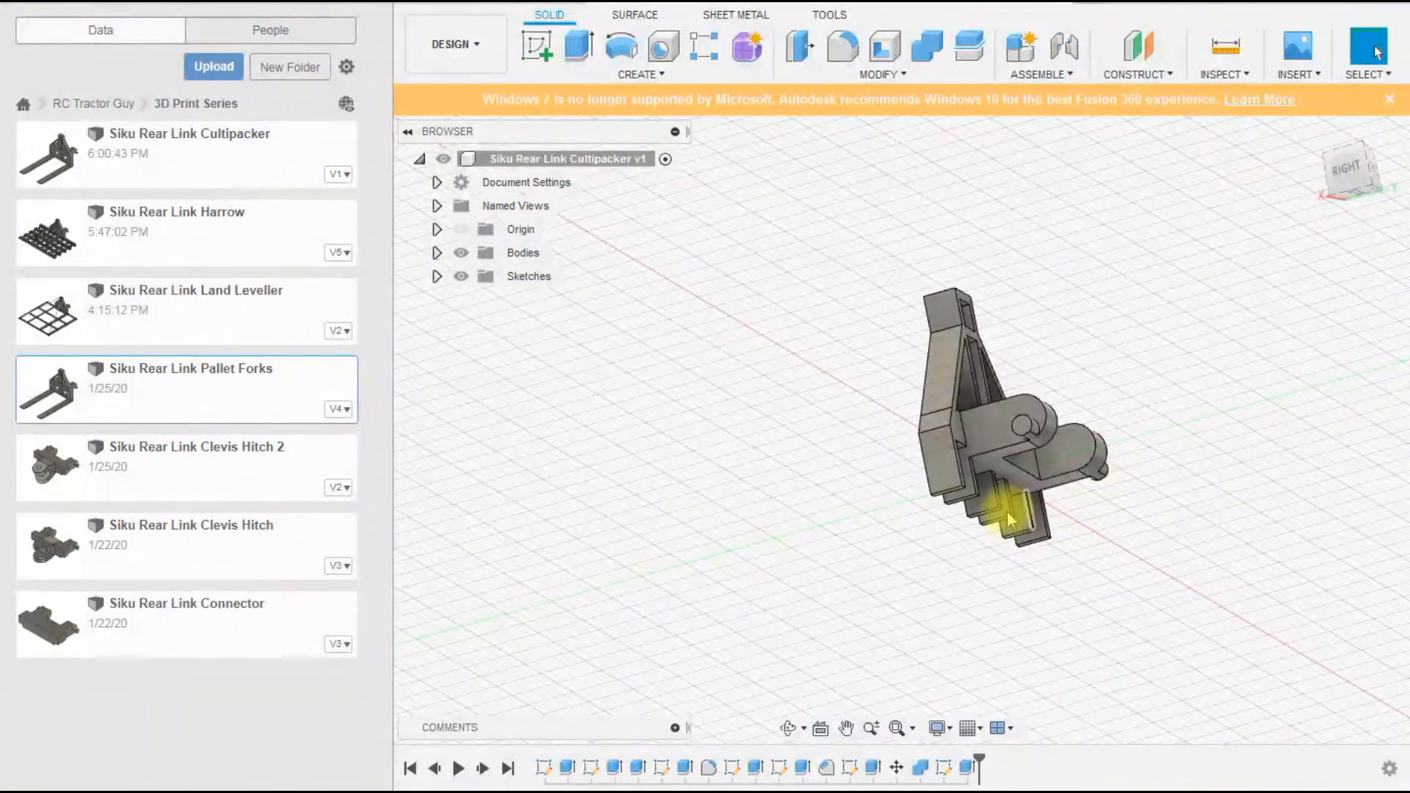
pyautogui.scroll(5, 985, 504)
pyautogui.keyDown('shift'); pyautogui.moveTo(976, 503); pyautogui.dragTo(1032, 552, button='middle'); pyautogui.keyUp('shift')
pyautogui.scroll(3, 901, 503)
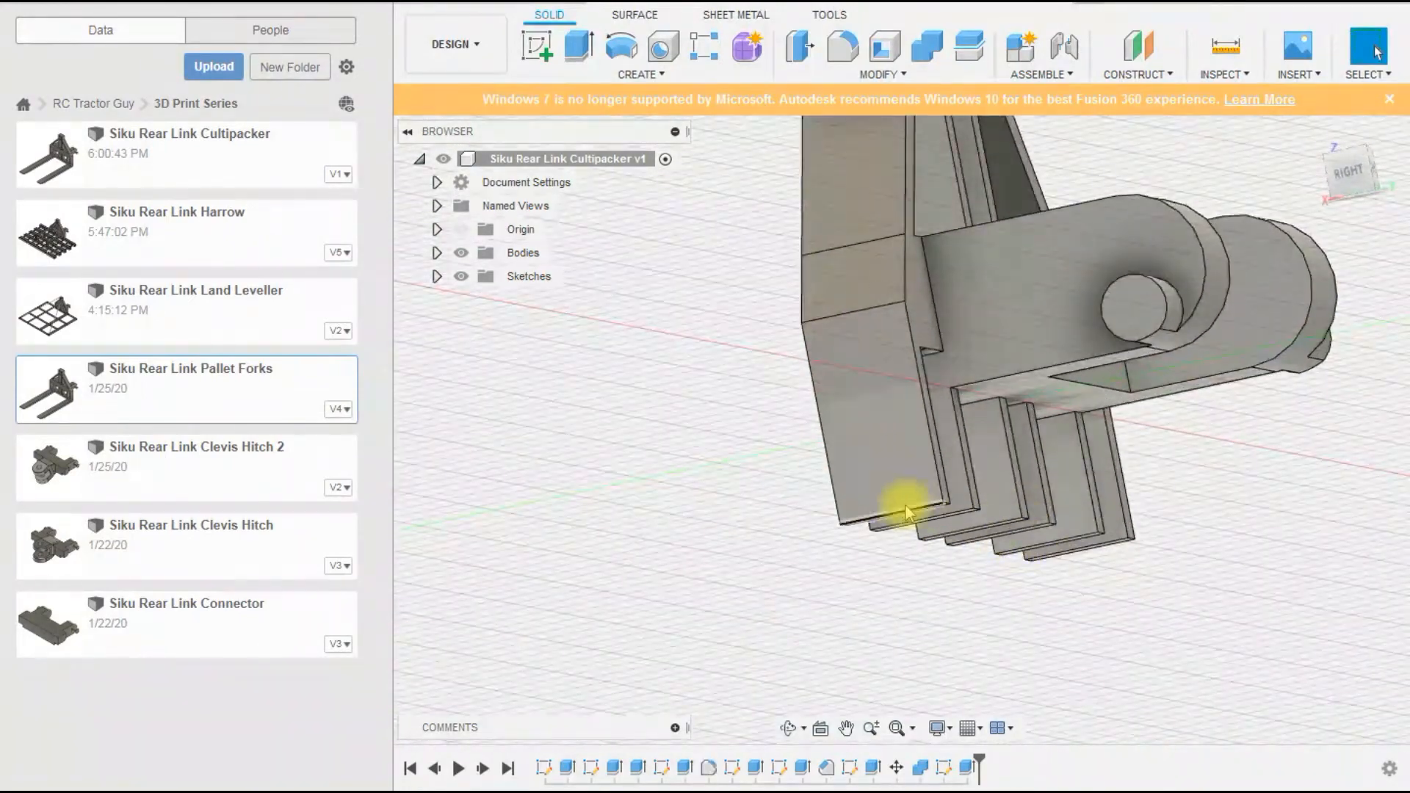
pyautogui.click(910, 507)
pyautogui.click(547, 55)
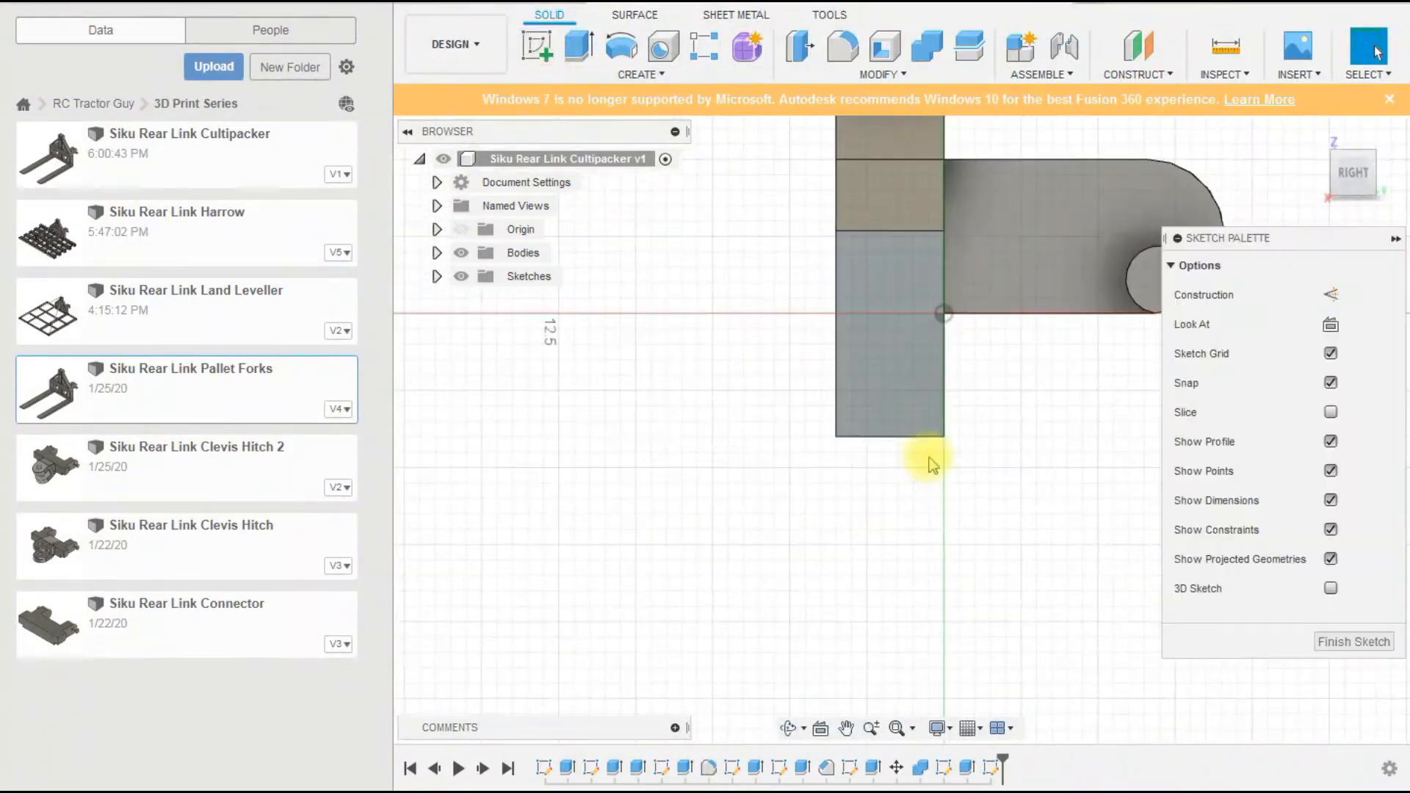
pyautogui.click(578, 46)
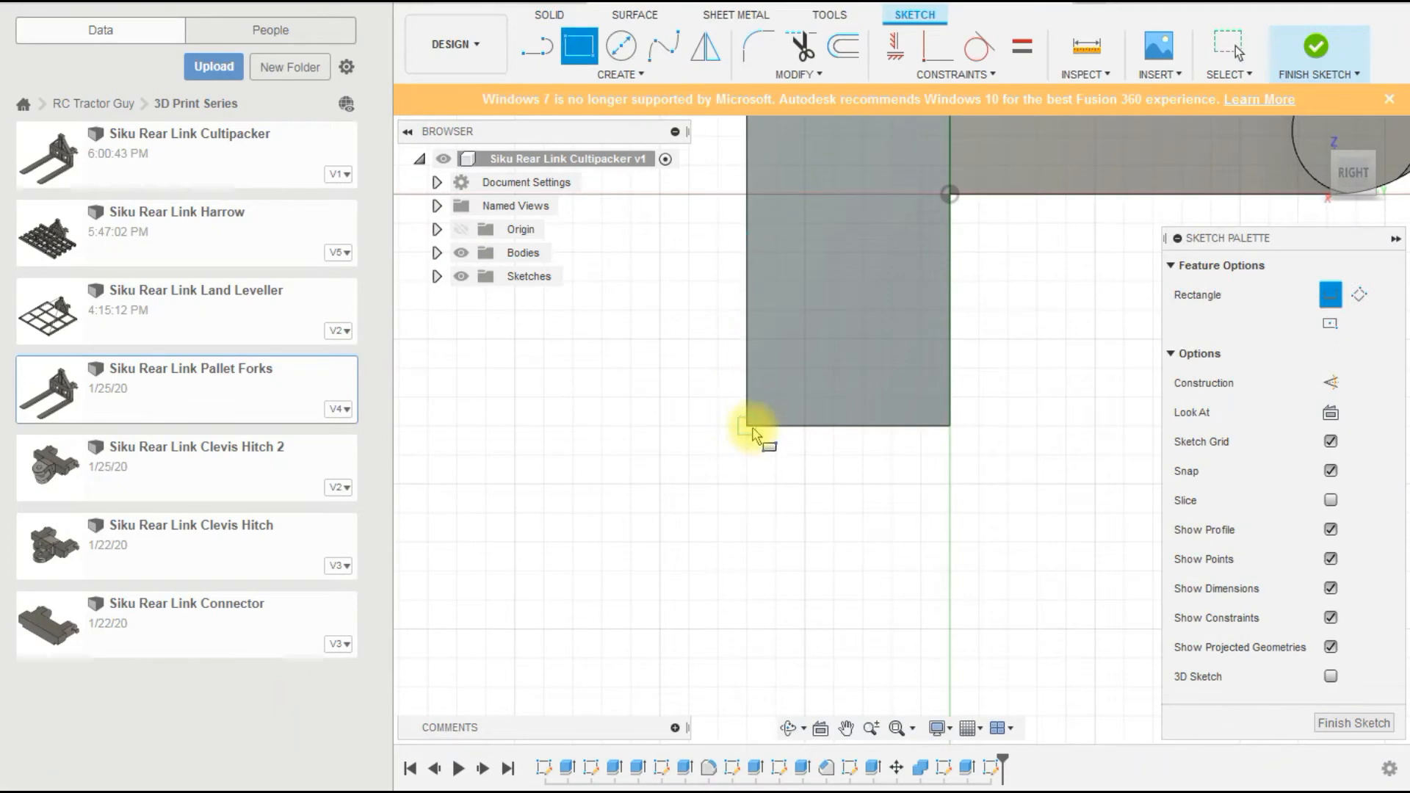
pyautogui.click(747, 426)
pyautogui.click(957, 356)
pyautogui.scroll(3, 988, 389)
pyautogui.press('Escape')
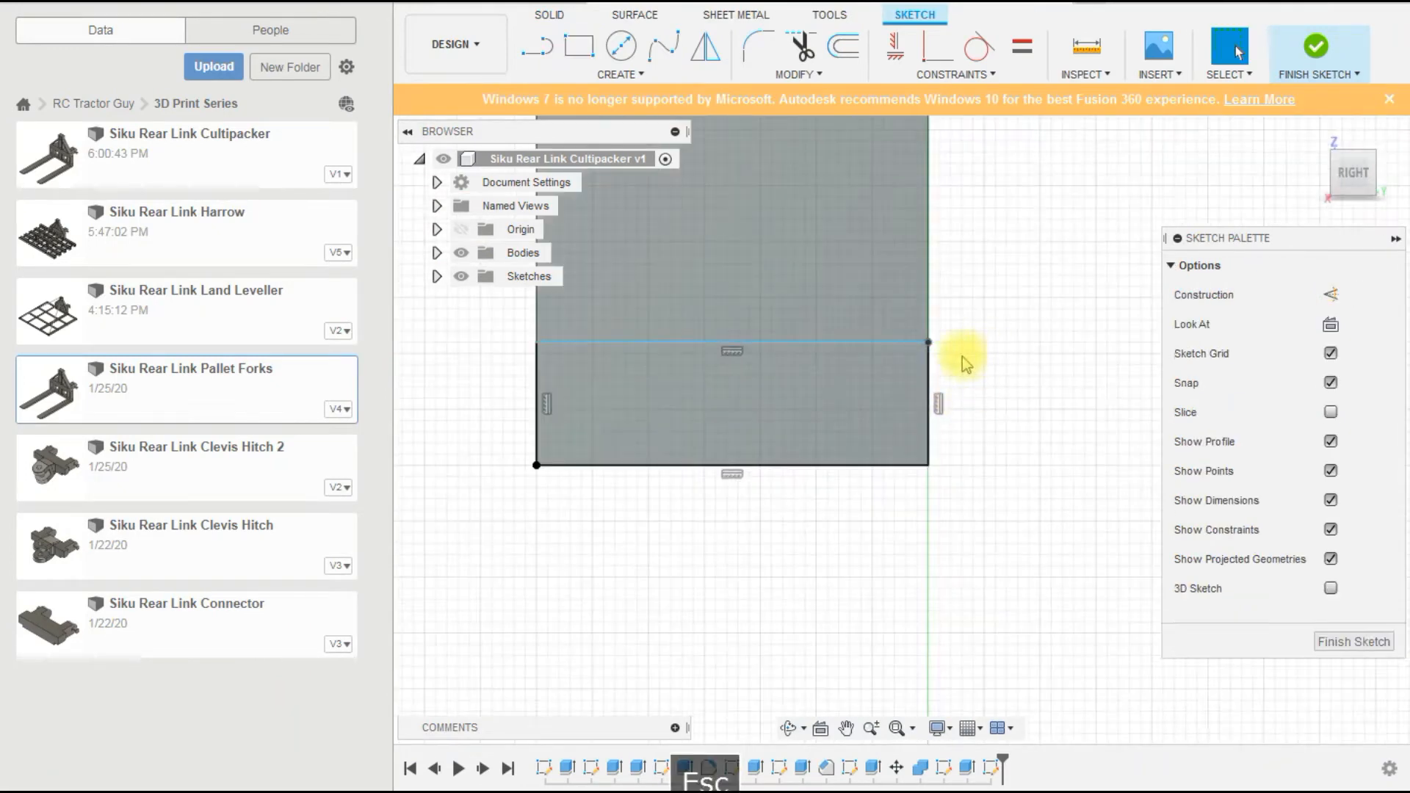
# Dimension the height of the rectangle at the frame's bottom edge as 1 mm.
pyautogui.press('d')
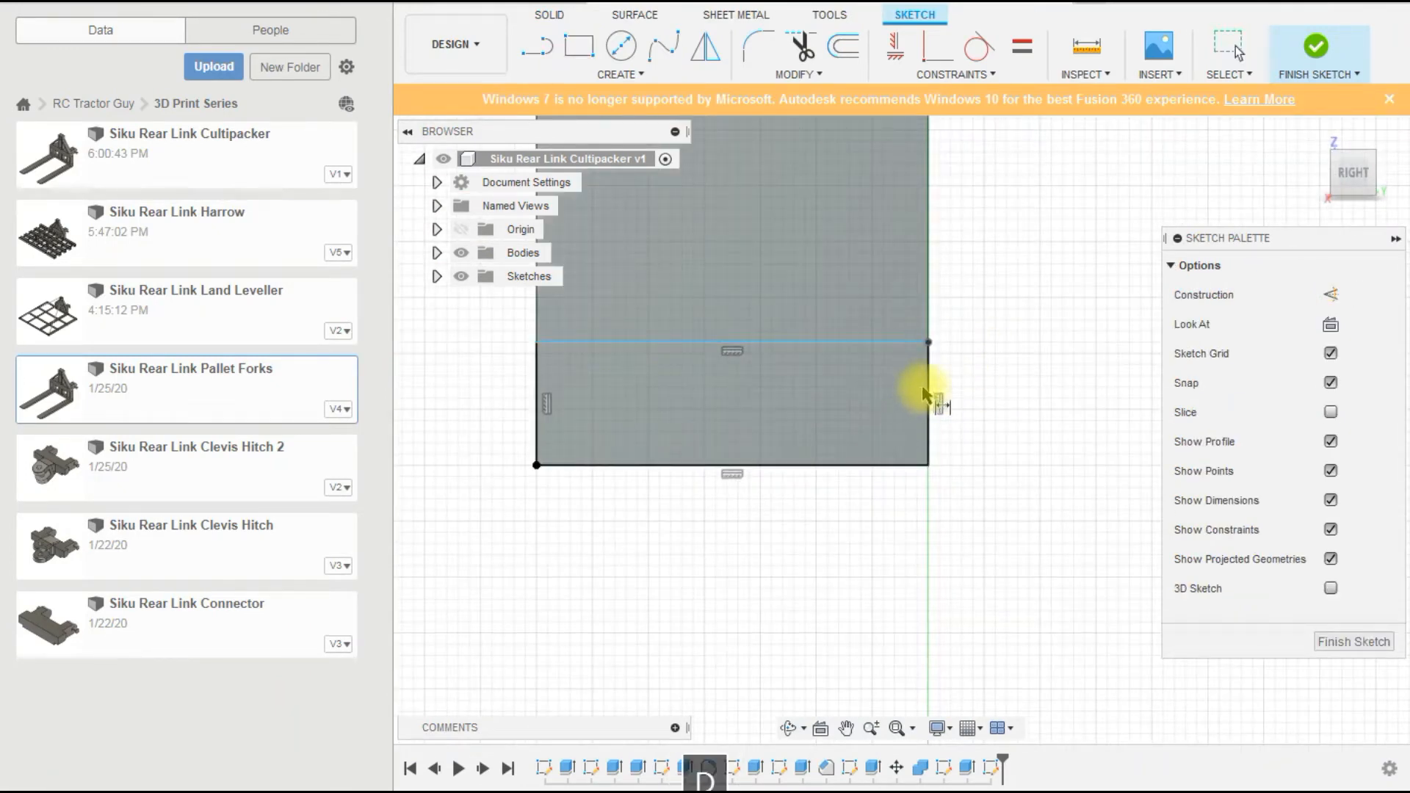
pyautogui.click(929, 396)
pyautogui.click(978, 378)
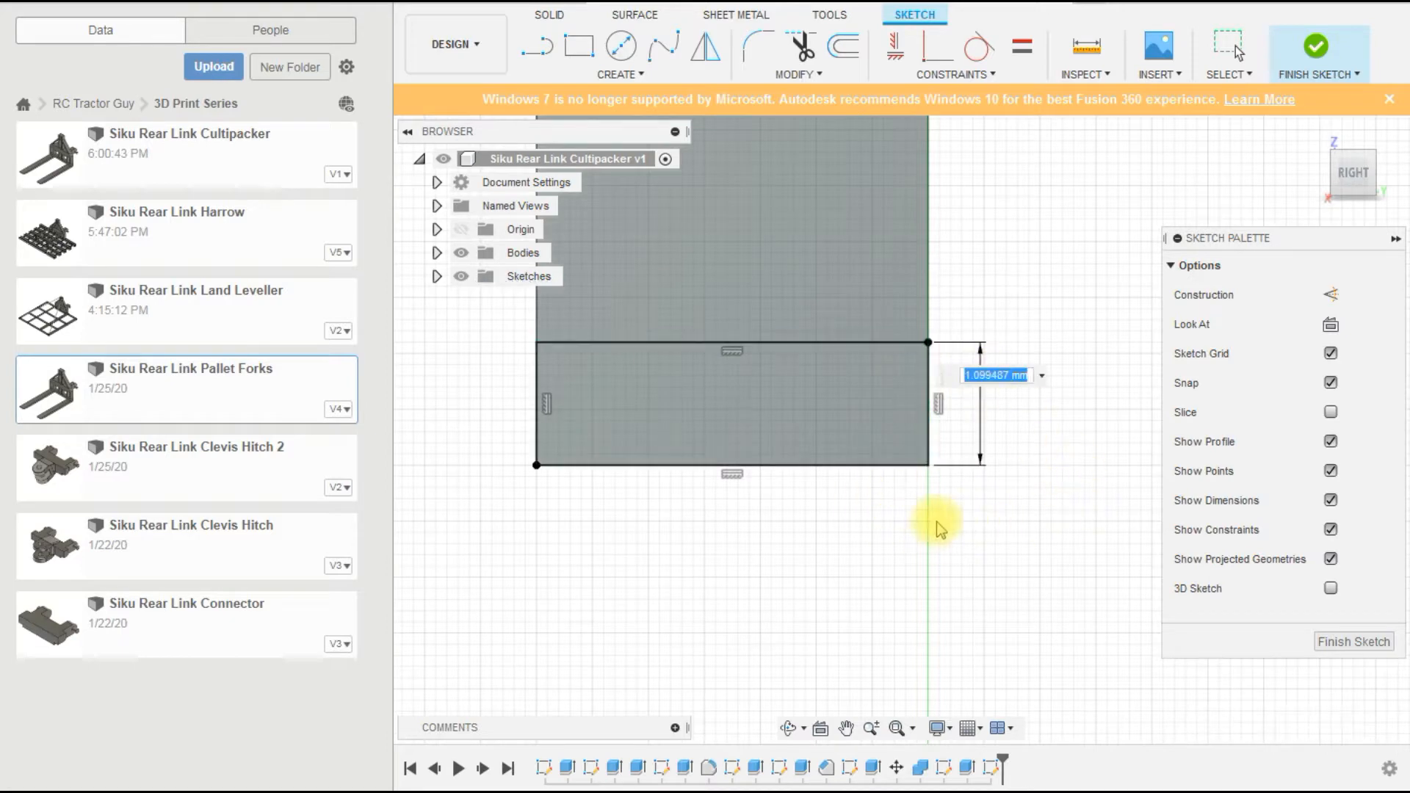
pyautogui.write('1')
pyautogui.press('Return')
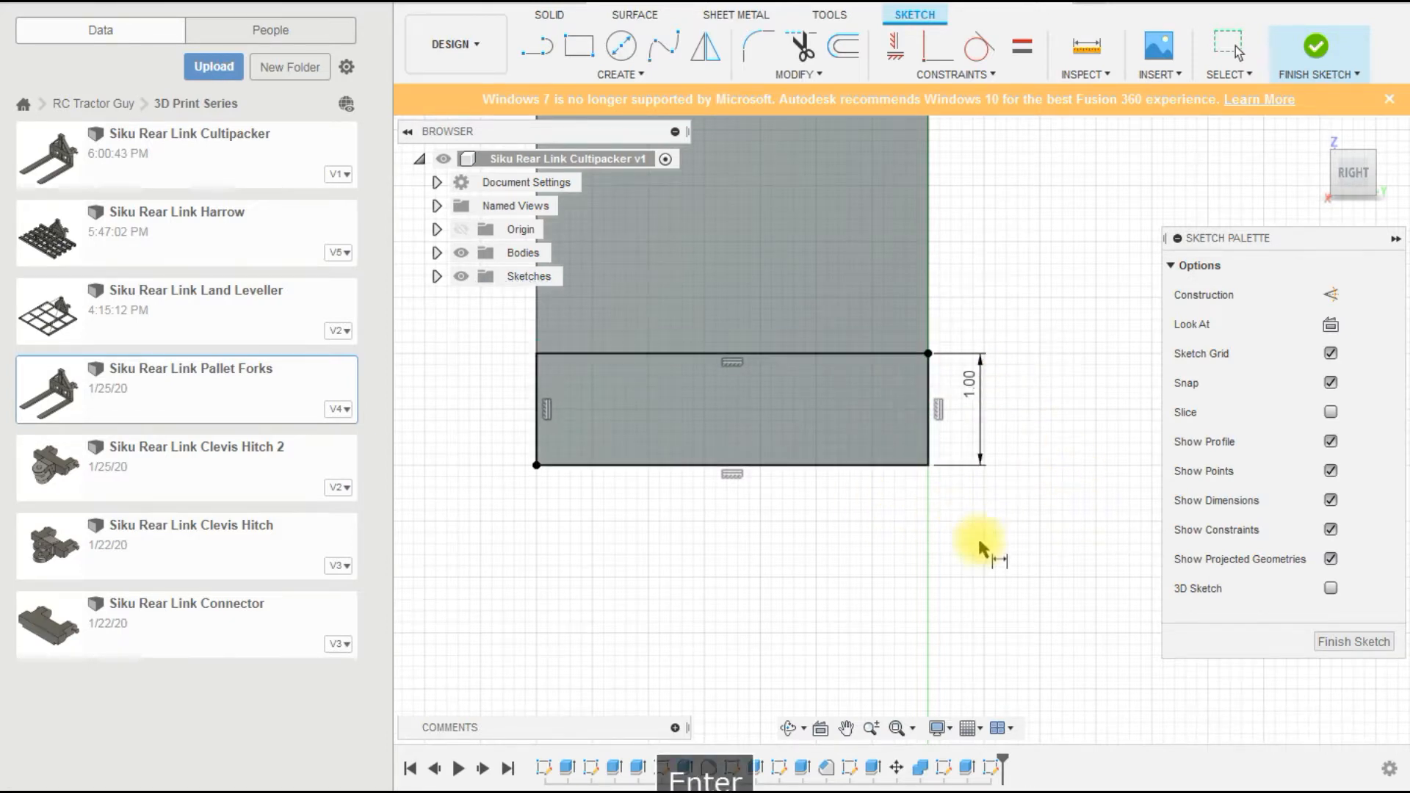
pyautogui.scroll(-3, 984, 543)
pyautogui.keyDown('shift'); pyautogui.moveTo(1035, 575); pyautogui.dragTo(981, 561, button='middle'); pyautogui.keyUp('shift')
pyautogui.scroll(5, 903, 513)
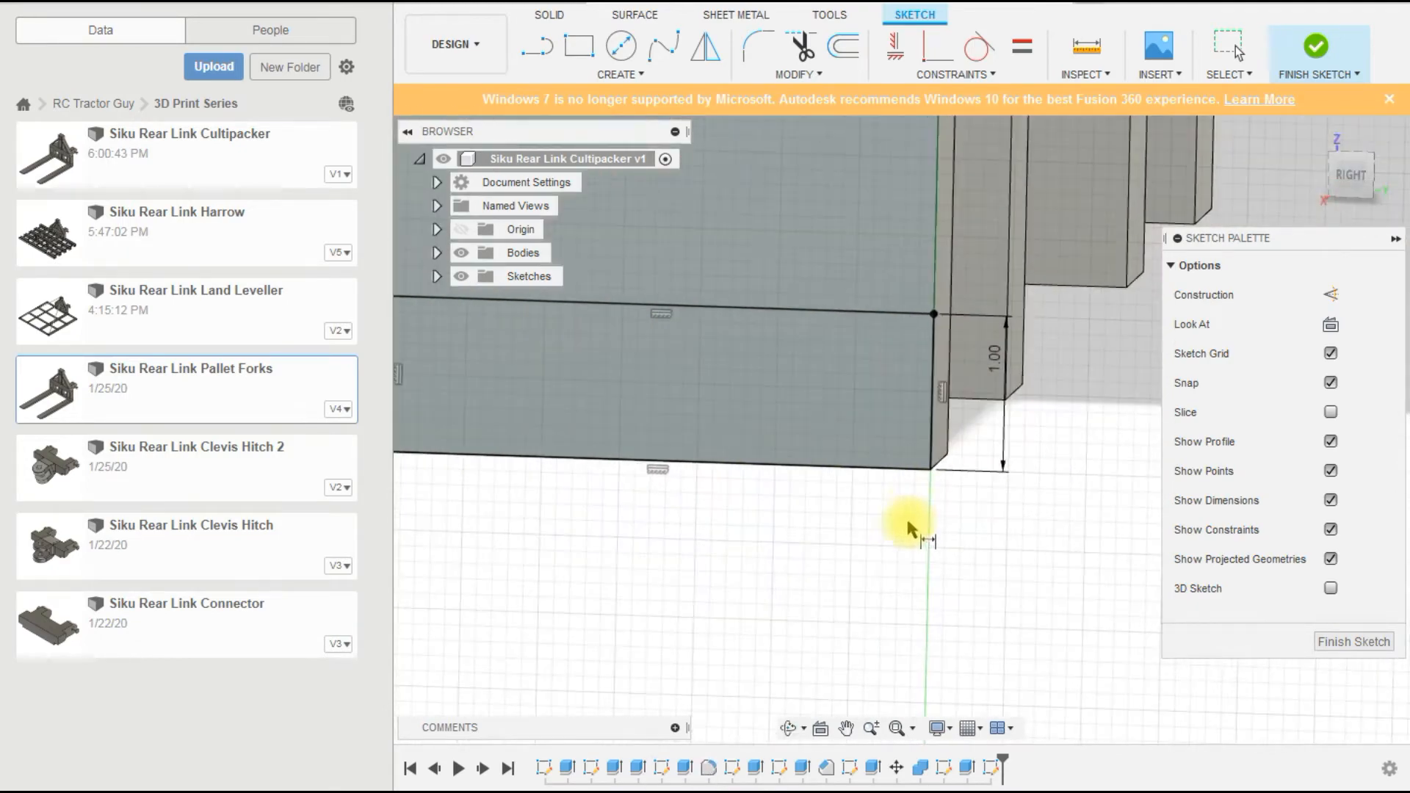
pyautogui.scroll(-3, 911, 514)
pyautogui.press('Escape')
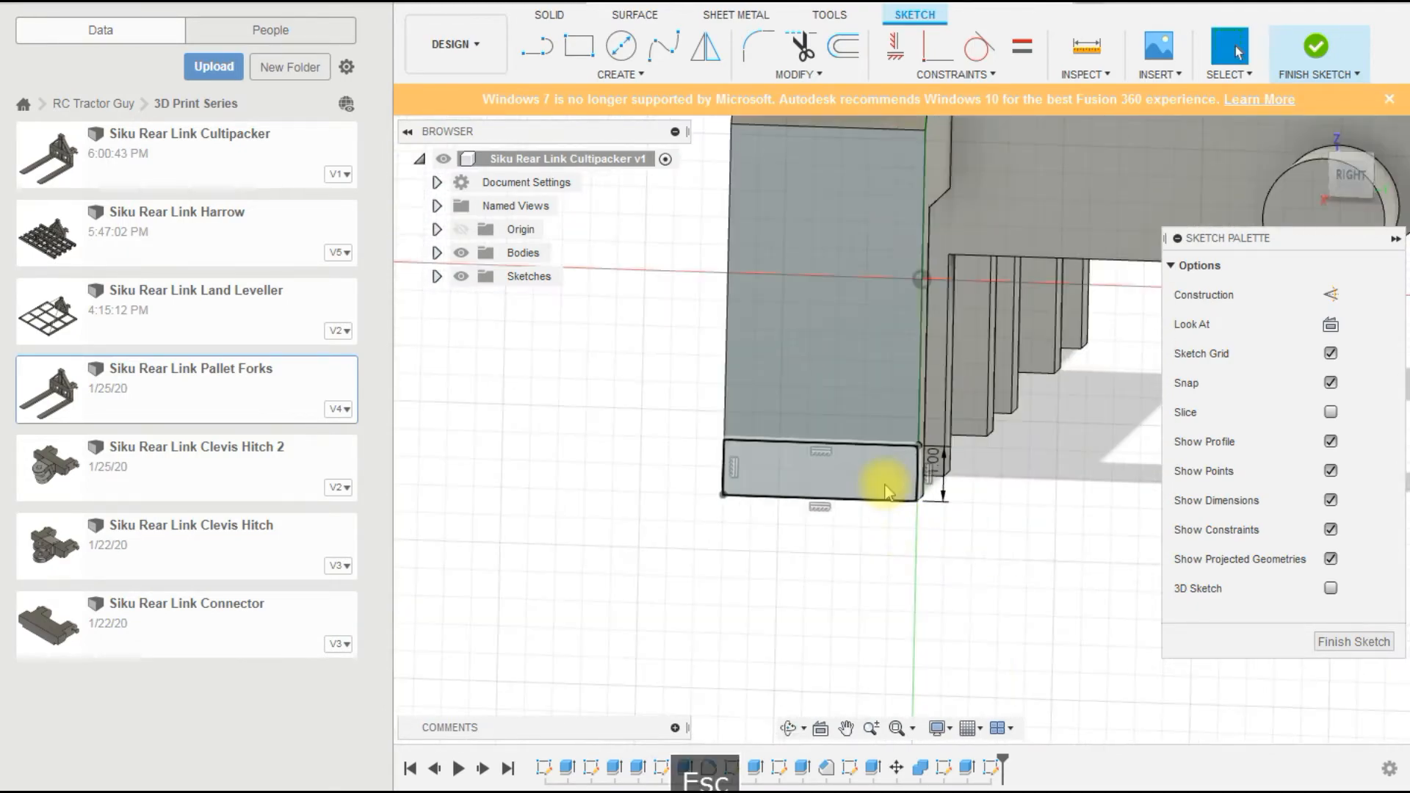
# Extrude the 1 mm high rectangle -27 mm across the frame with the Join operation to form a new lower rail.
pyautogui.click(891, 474)
pyautogui.scroll(-2, 909, 557)
pyautogui.moveTo(909, 557)
pyautogui.keyDown('shift'); pyautogui.mouseDown(button='middle')
pyautogui.moveTo(844, 599)
pyautogui.moveTo(802, 602)
pyautogui.mouseUp(button='middle'); pyautogui.keyUp('shift')
pyautogui.scroll(-3, 802, 602)
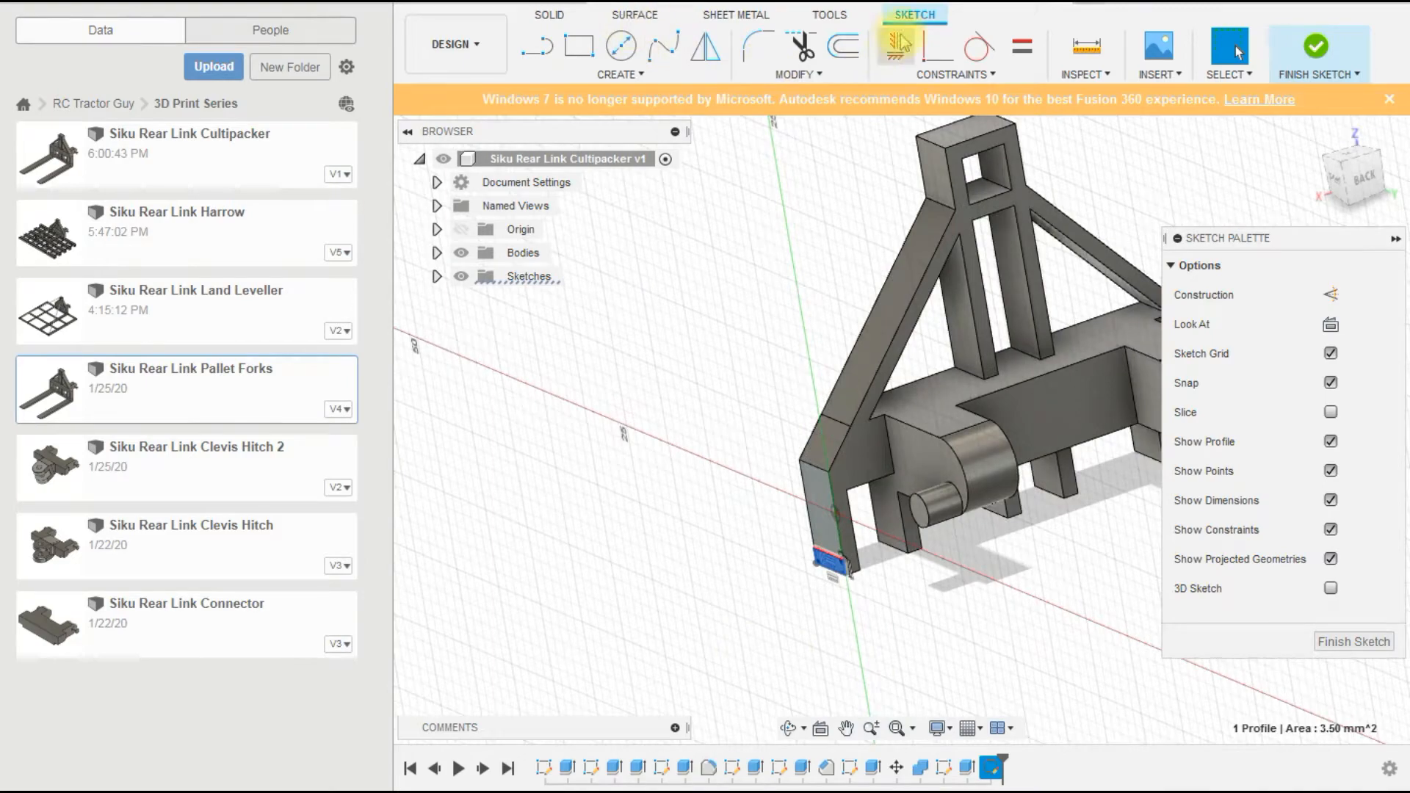
pyautogui.click(1314, 47)
pyautogui.click(580, 48)
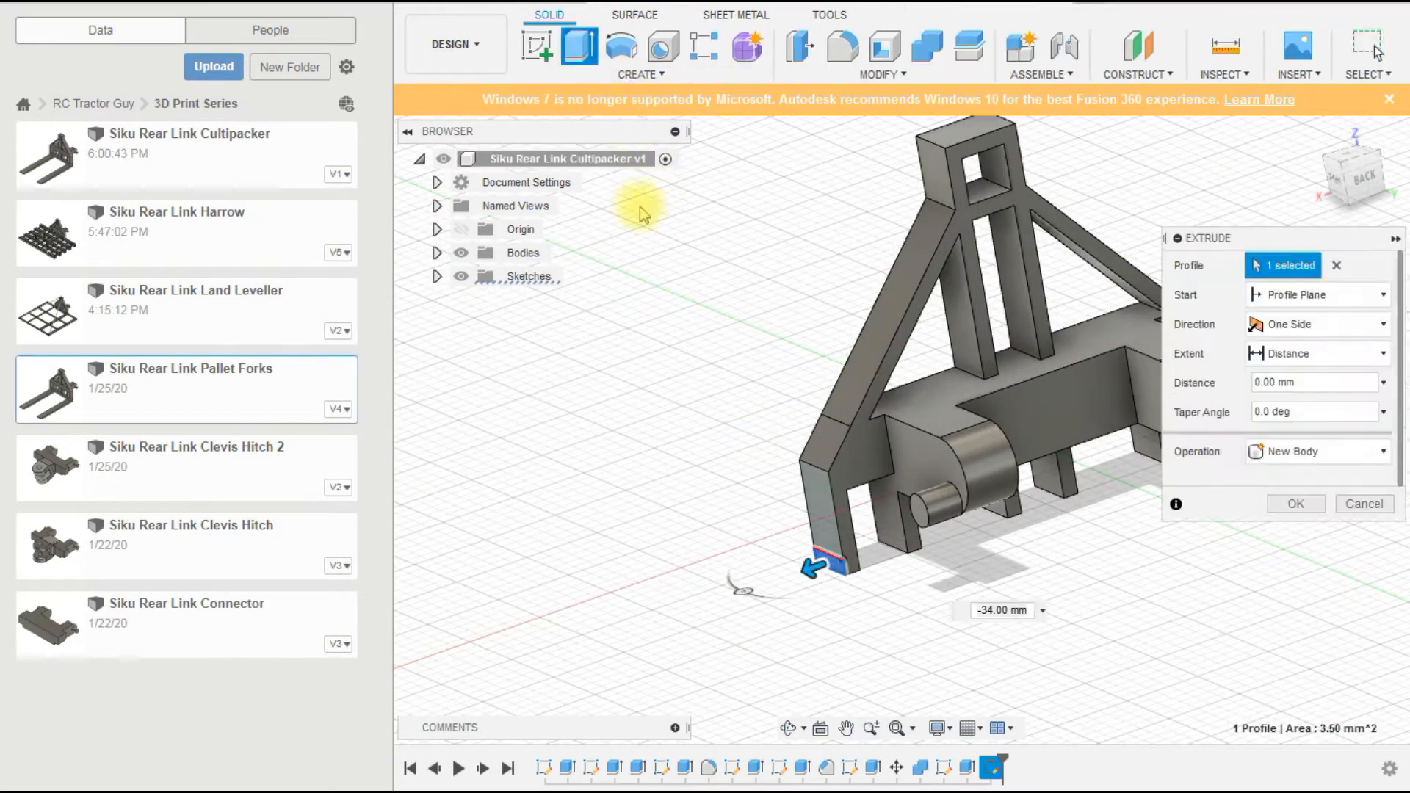
pyautogui.click(815, 567)
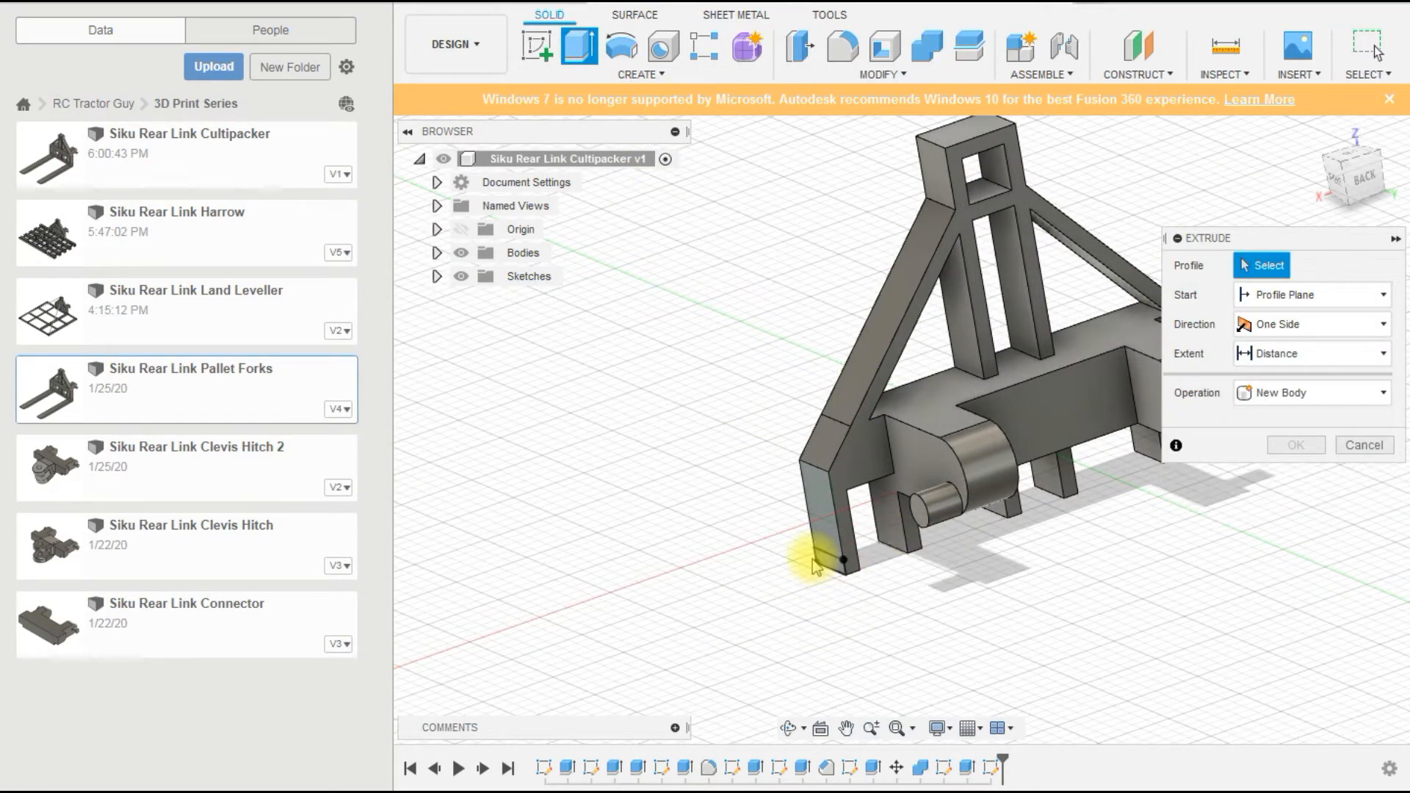
pyautogui.click(828, 569)
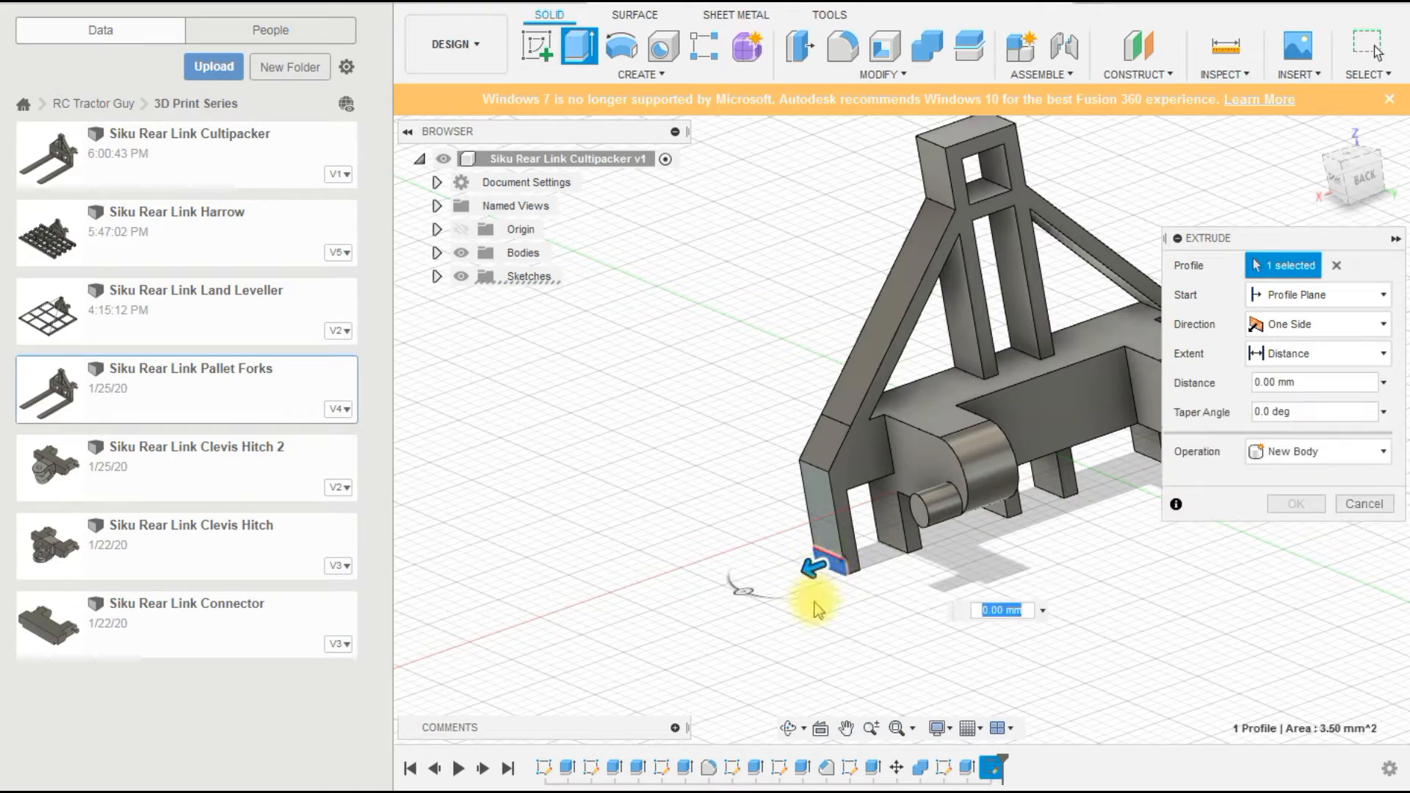
pyautogui.moveTo(810, 568); pyautogui.dragTo(1150, 447)
pyautogui.click(1256, 451)
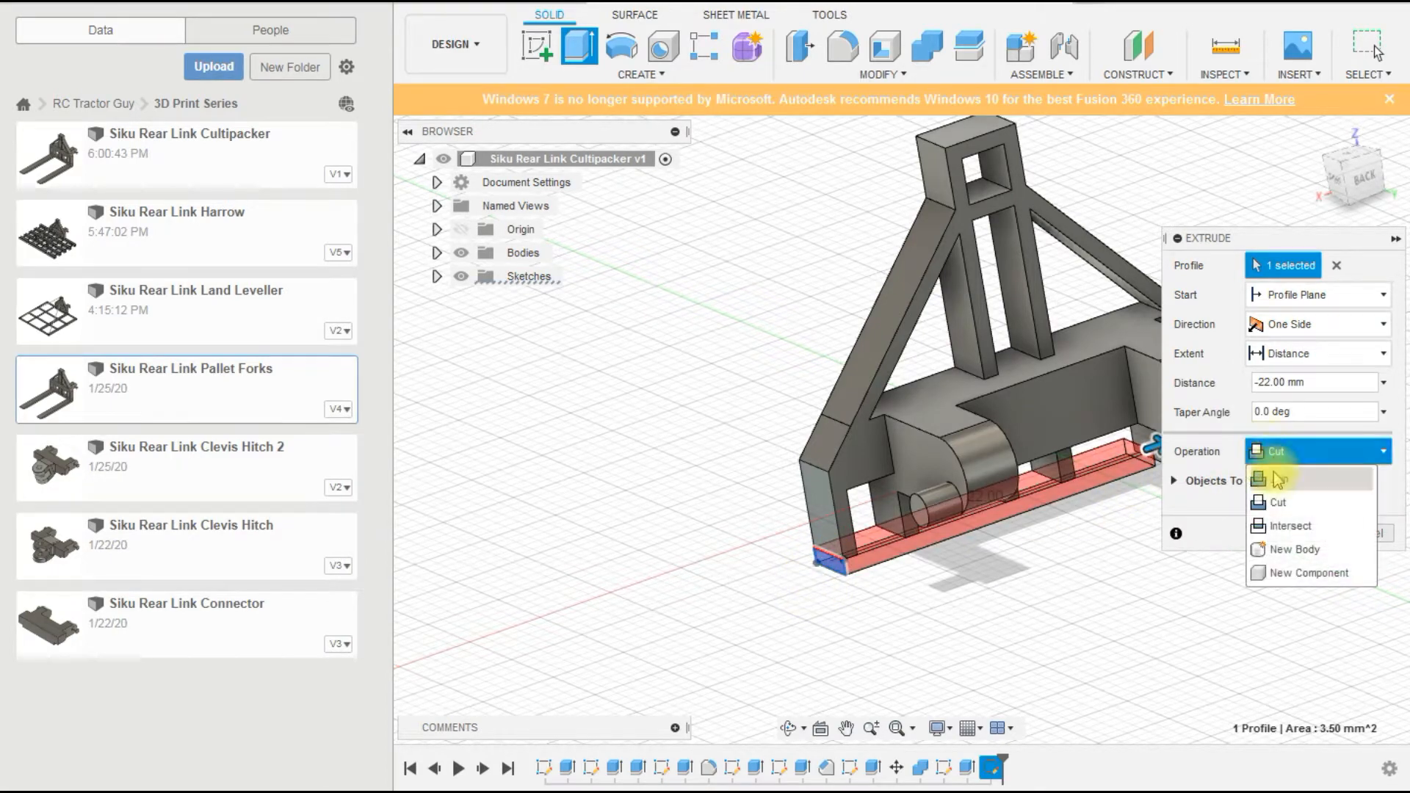
pyautogui.click(1277, 477)
pyautogui.scroll(-3, 652, 584)
pyautogui.scroll(6, 887, 507)
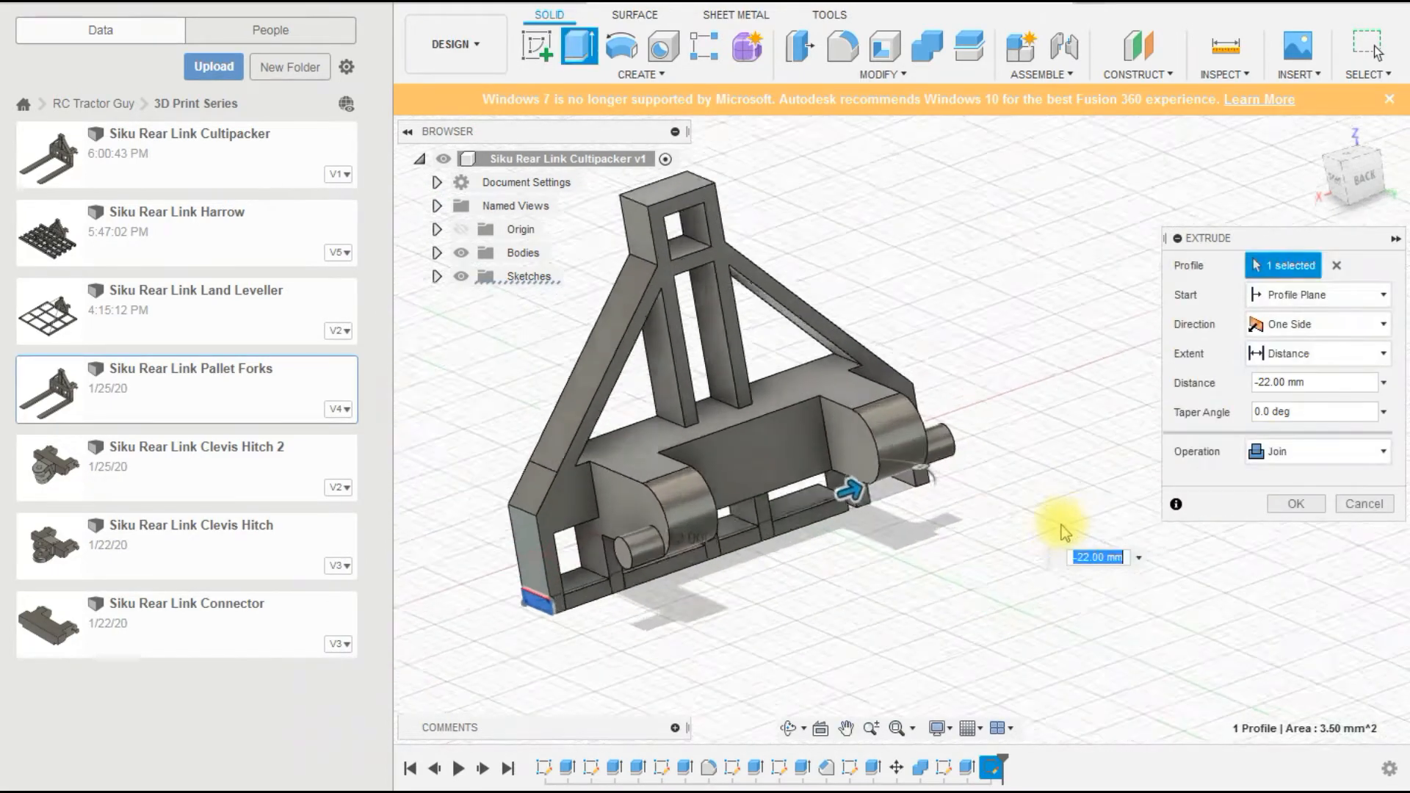
pyautogui.keyDown('shift'); pyautogui.moveTo(883, 500); pyautogui.dragTo(774, 482, button='middle'); pyautogui.keyUp('shift')
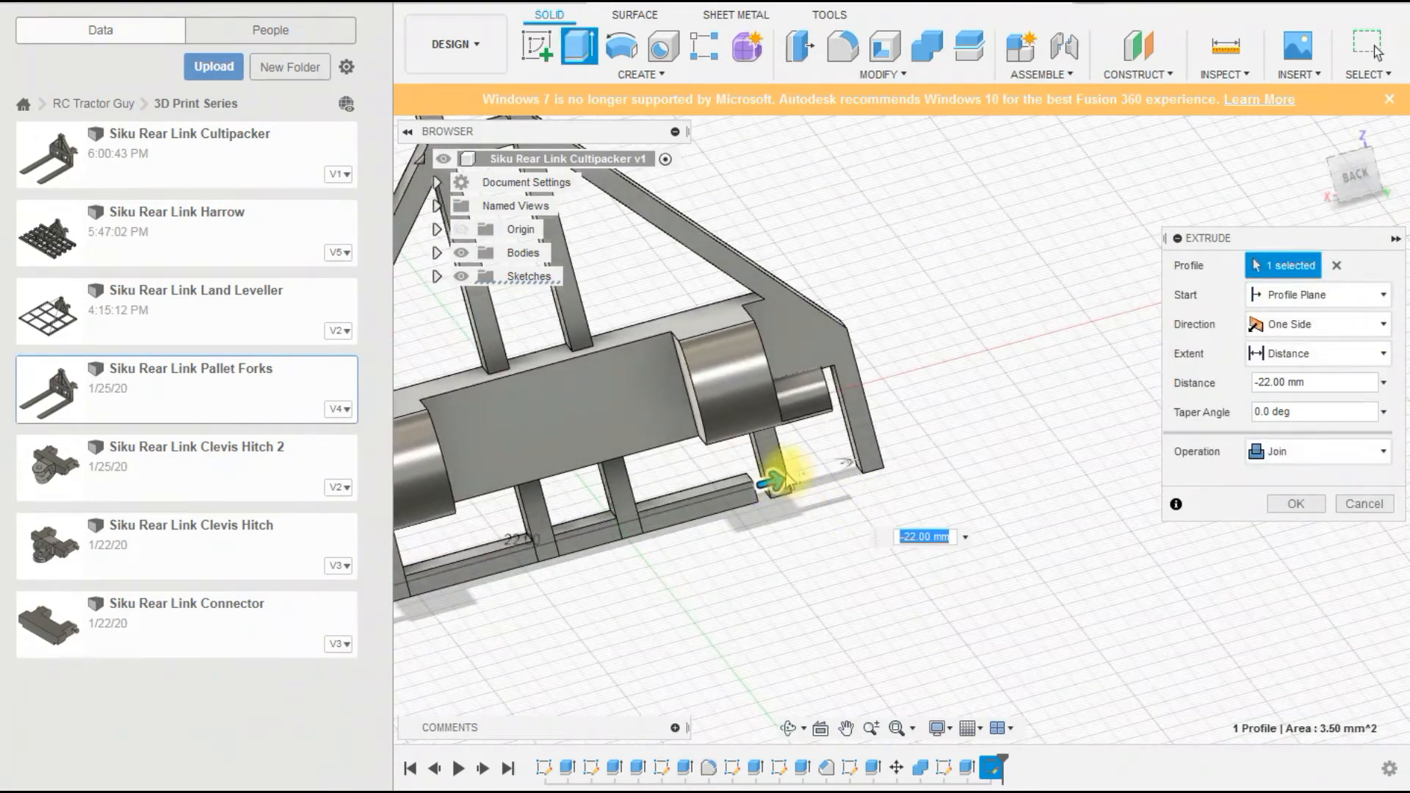
pyautogui.moveTo(783, 481); pyautogui.dragTo(892, 451)
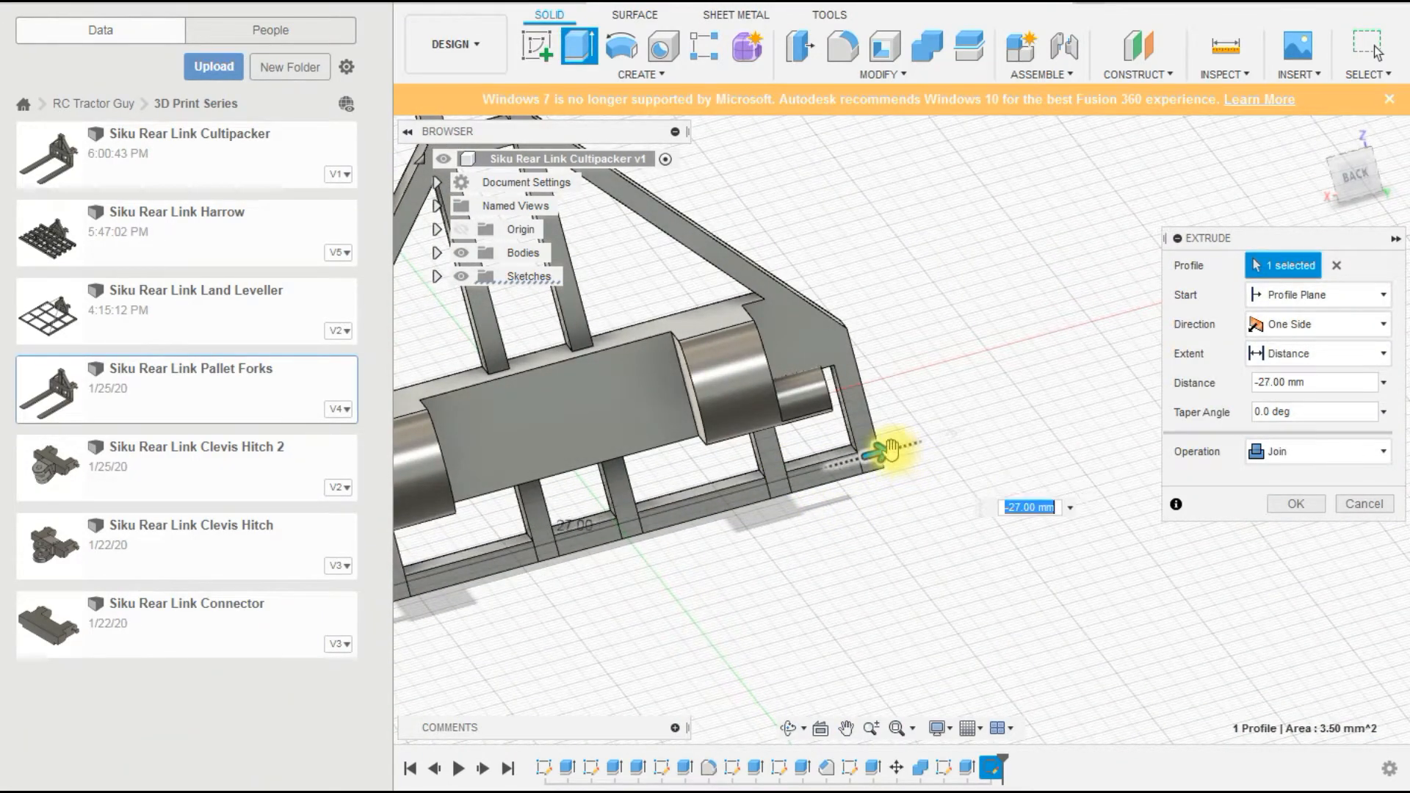
pyautogui.click(1294, 504)
# In a new sketch on the side of the frame, draw a horizontal construction line about 36 mm long below the frame.
pyautogui.scroll(-5, 1023, 535)
pyautogui.keyDown('shift'); pyautogui.moveTo(1023, 535); pyautogui.dragTo(1276, 519, button='middle'); pyautogui.keyUp('shift')
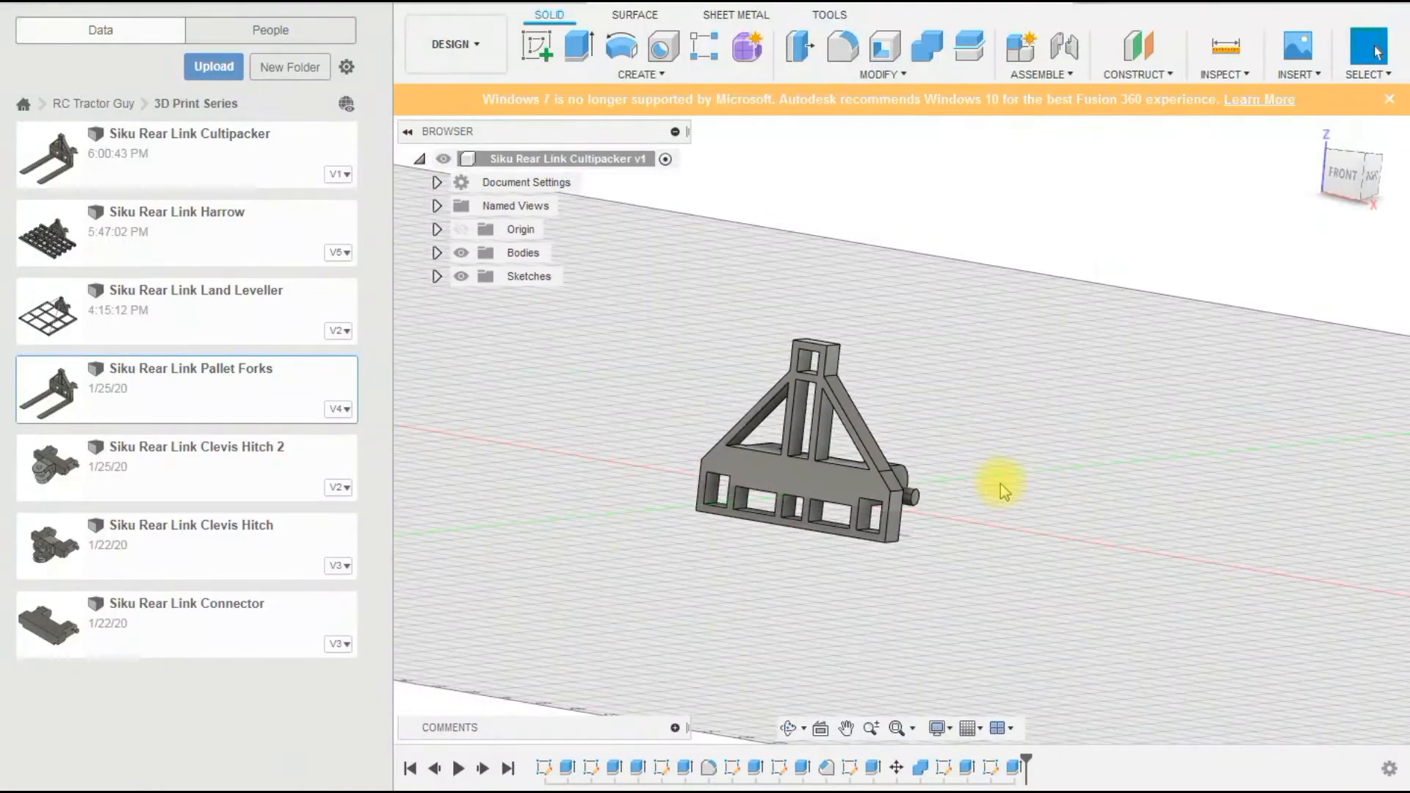
pyautogui.scroll(-2, 1001, 483)
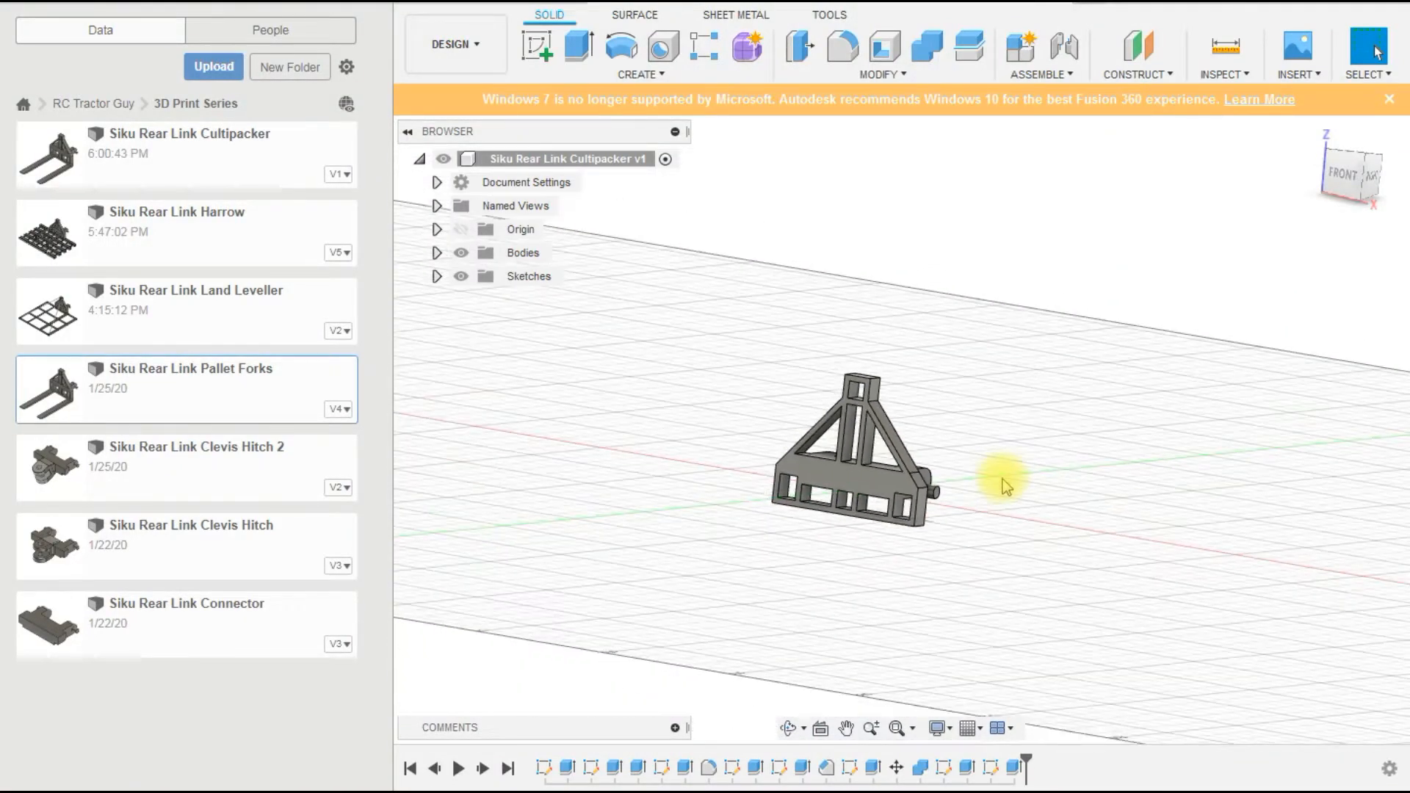
pyautogui.scroll(3, 1025, 469)
pyautogui.click(536, 45)
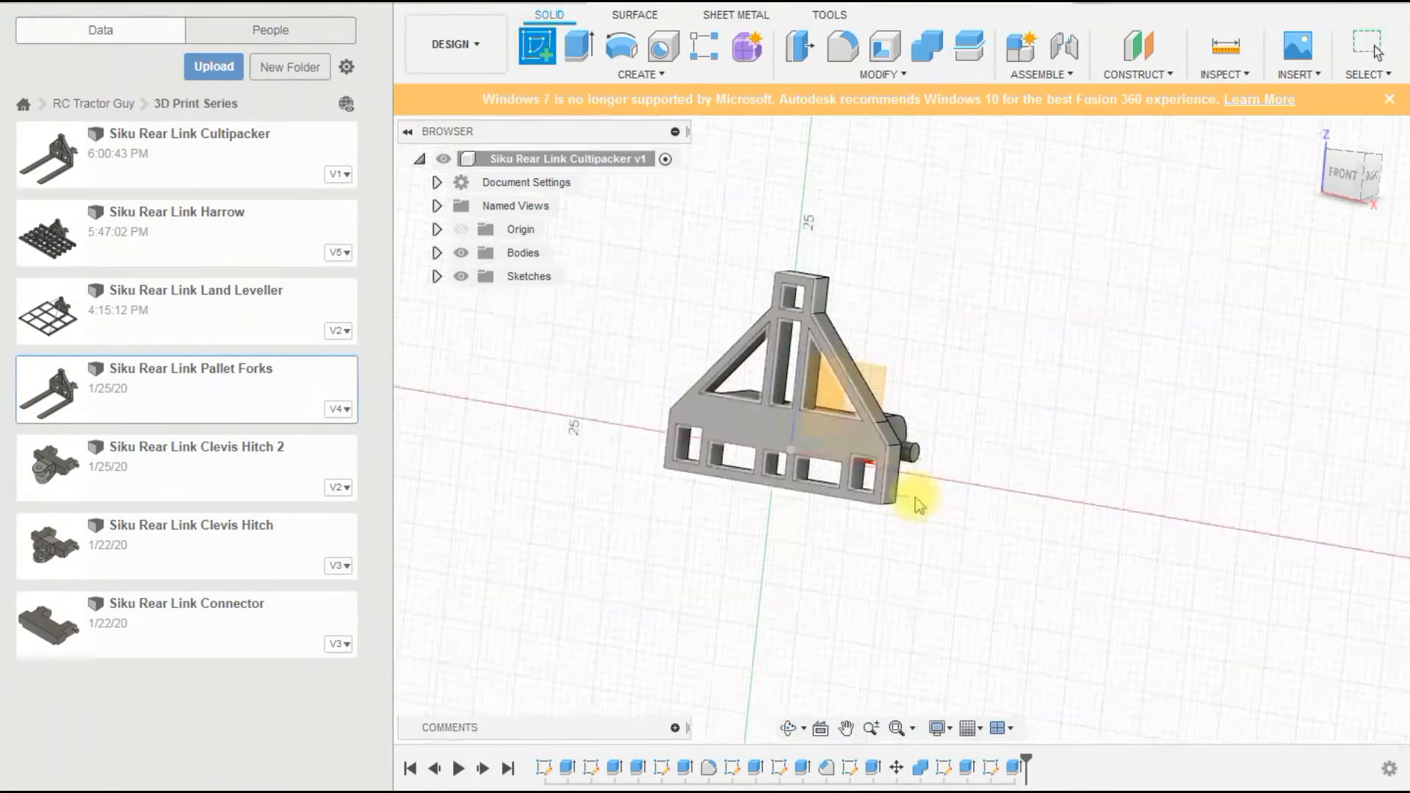
pyautogui.click(919, 505)
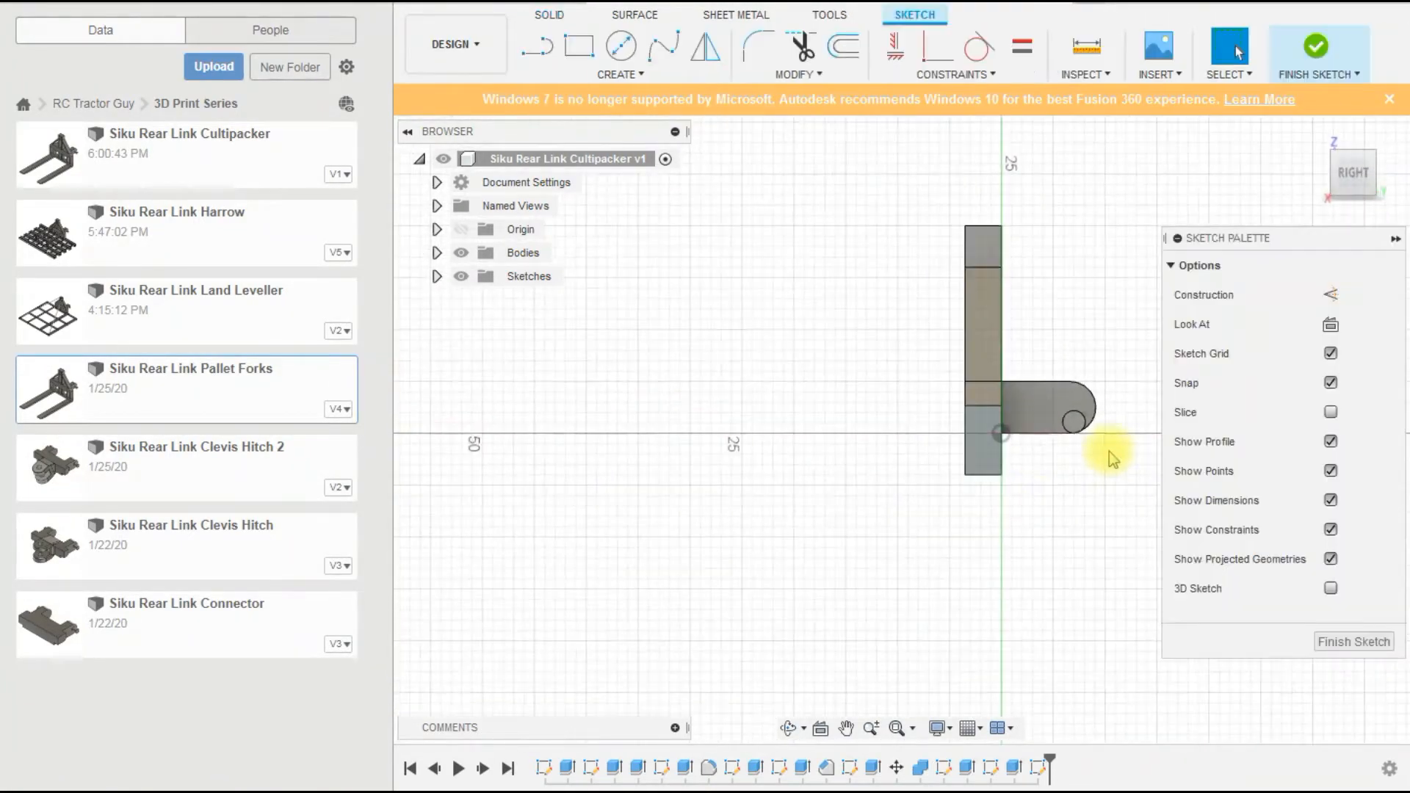
pyautogui.scroll(2, 836, 452)
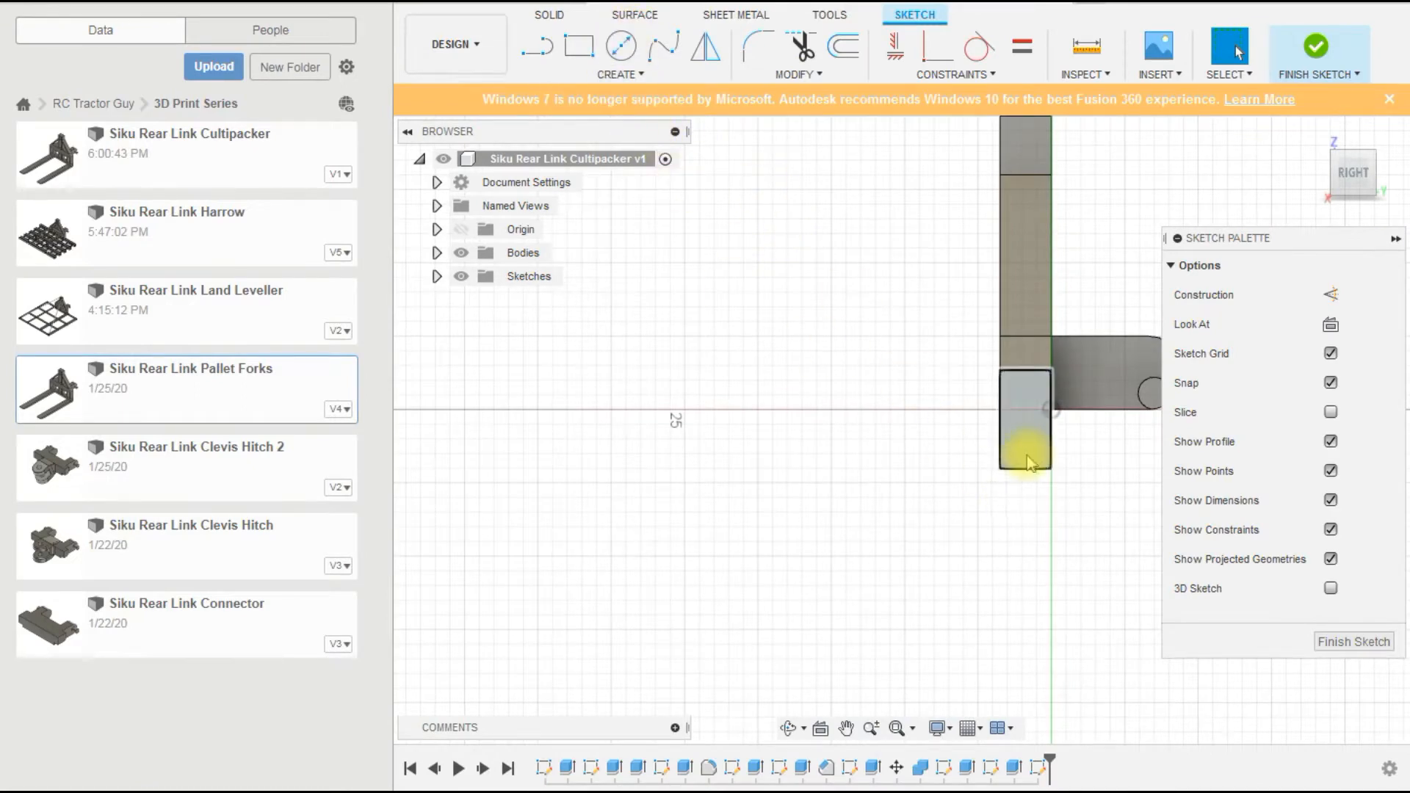
pyautogui.click(1333, 295)
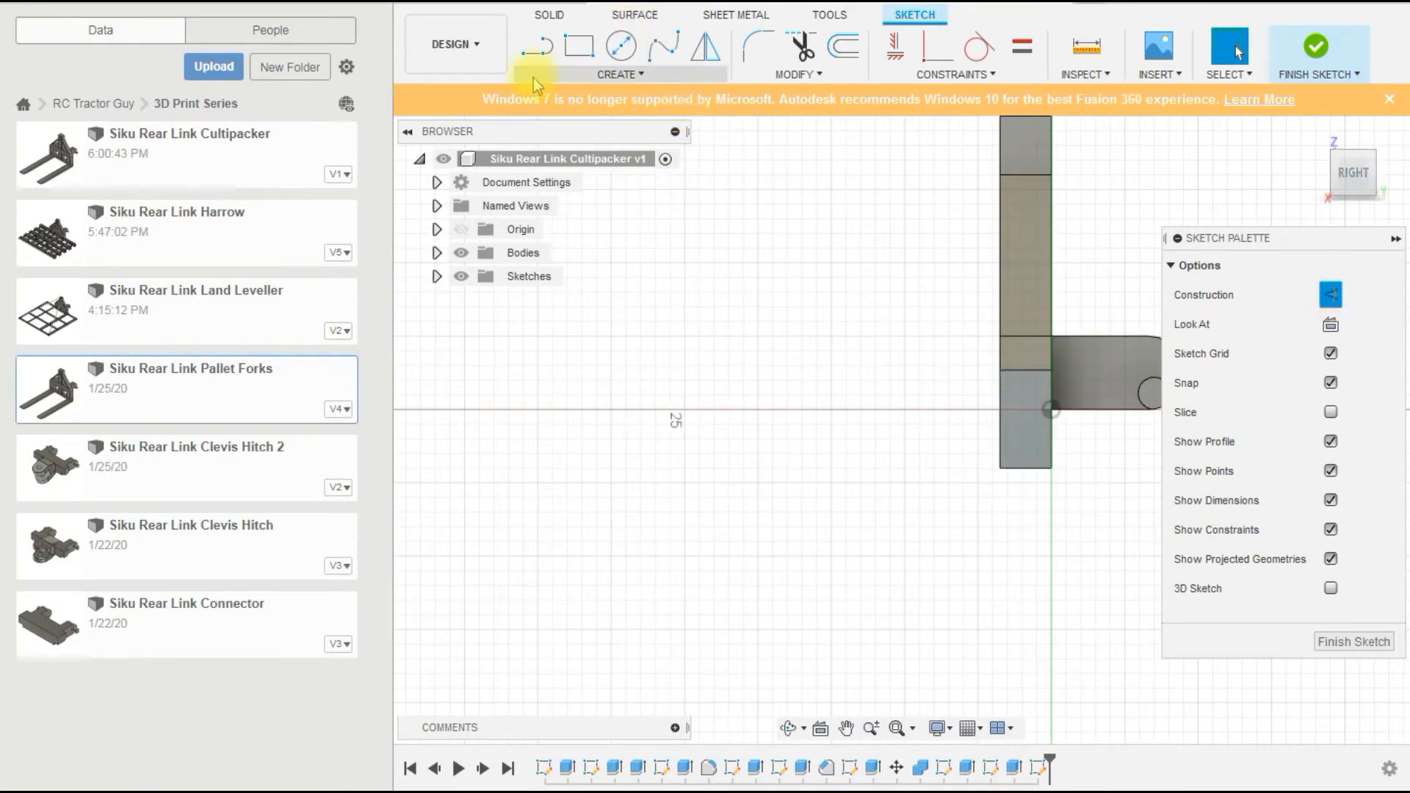
pyautogui.click(545, 61)
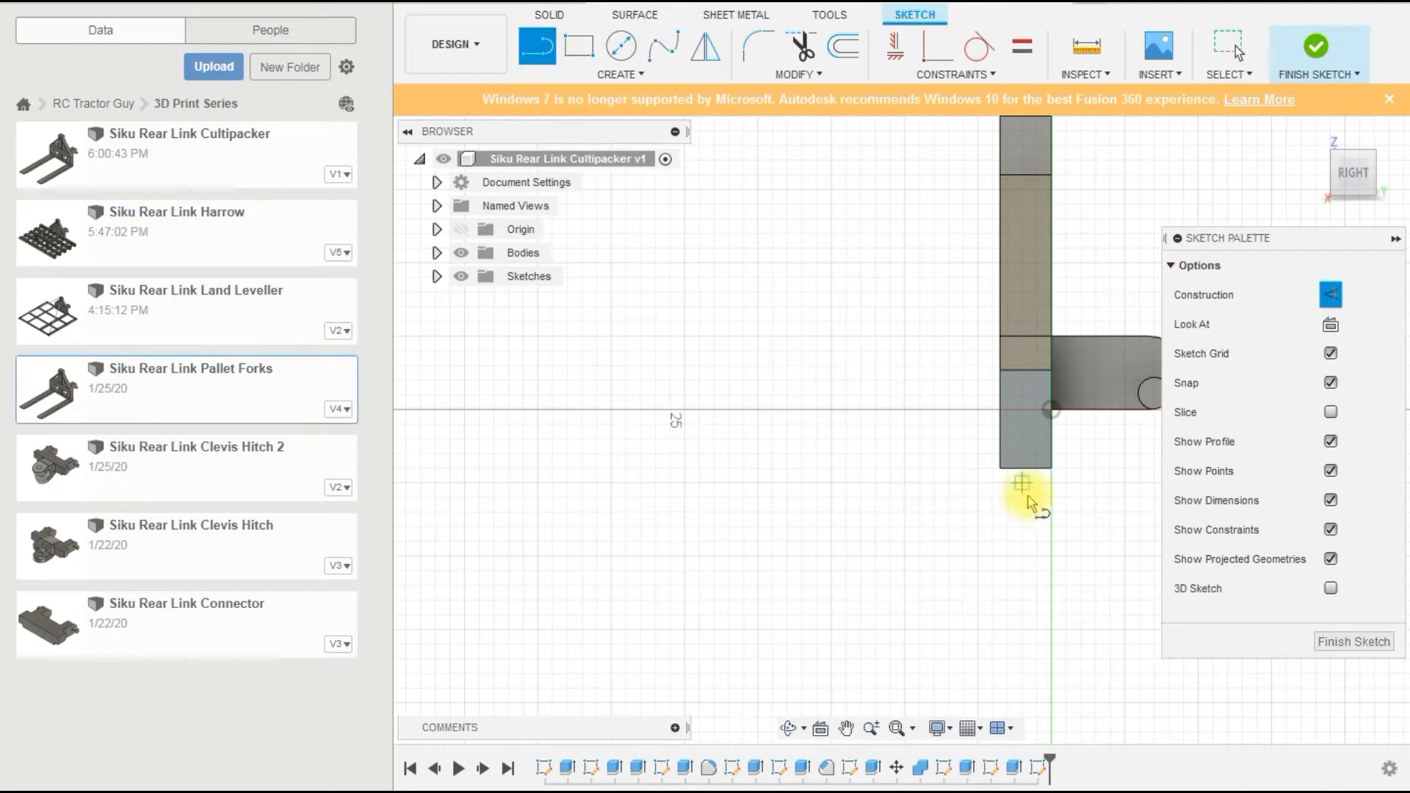
pyautogui.click(1052, 528)
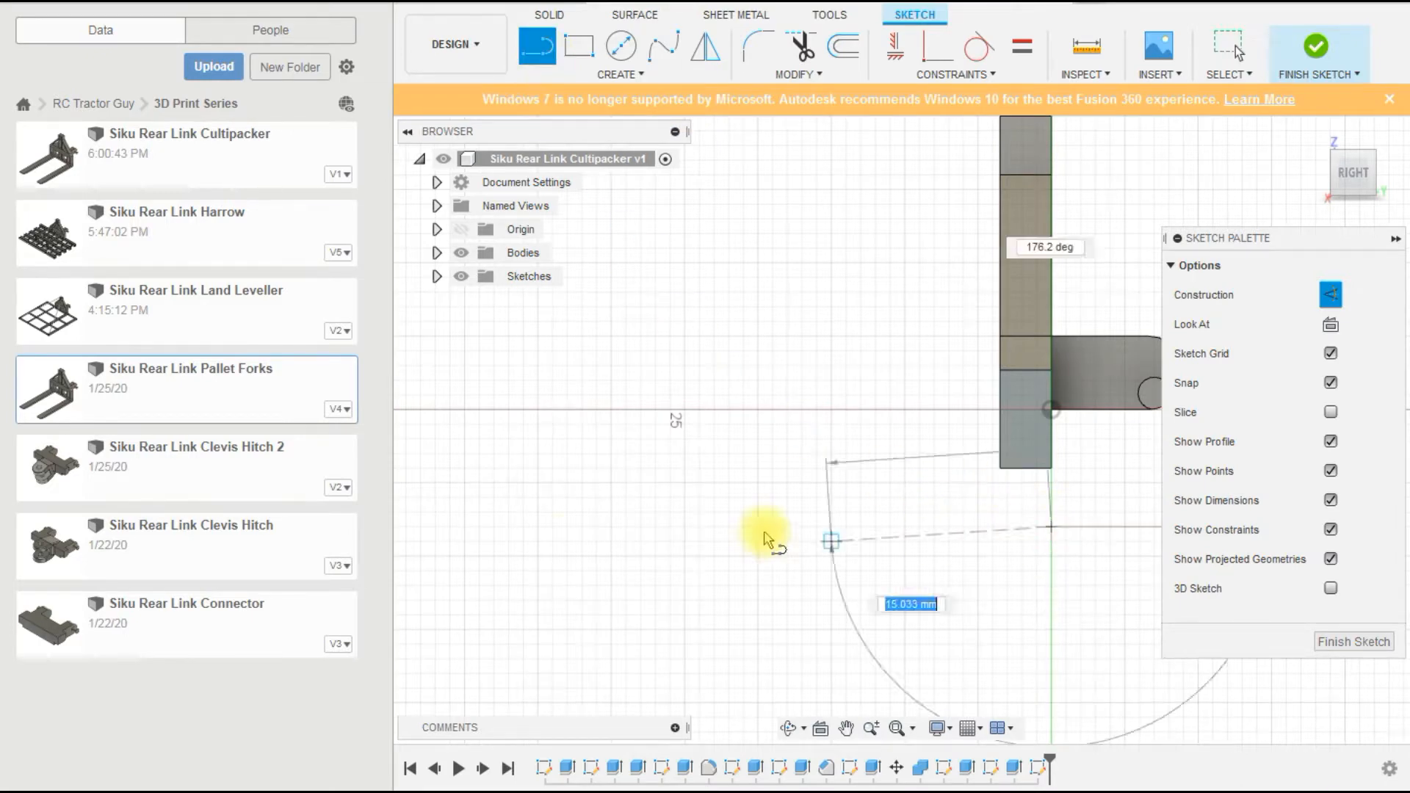
pyautogui.click(522, 529)
pyautogui.scroll(-2, 866, 598)
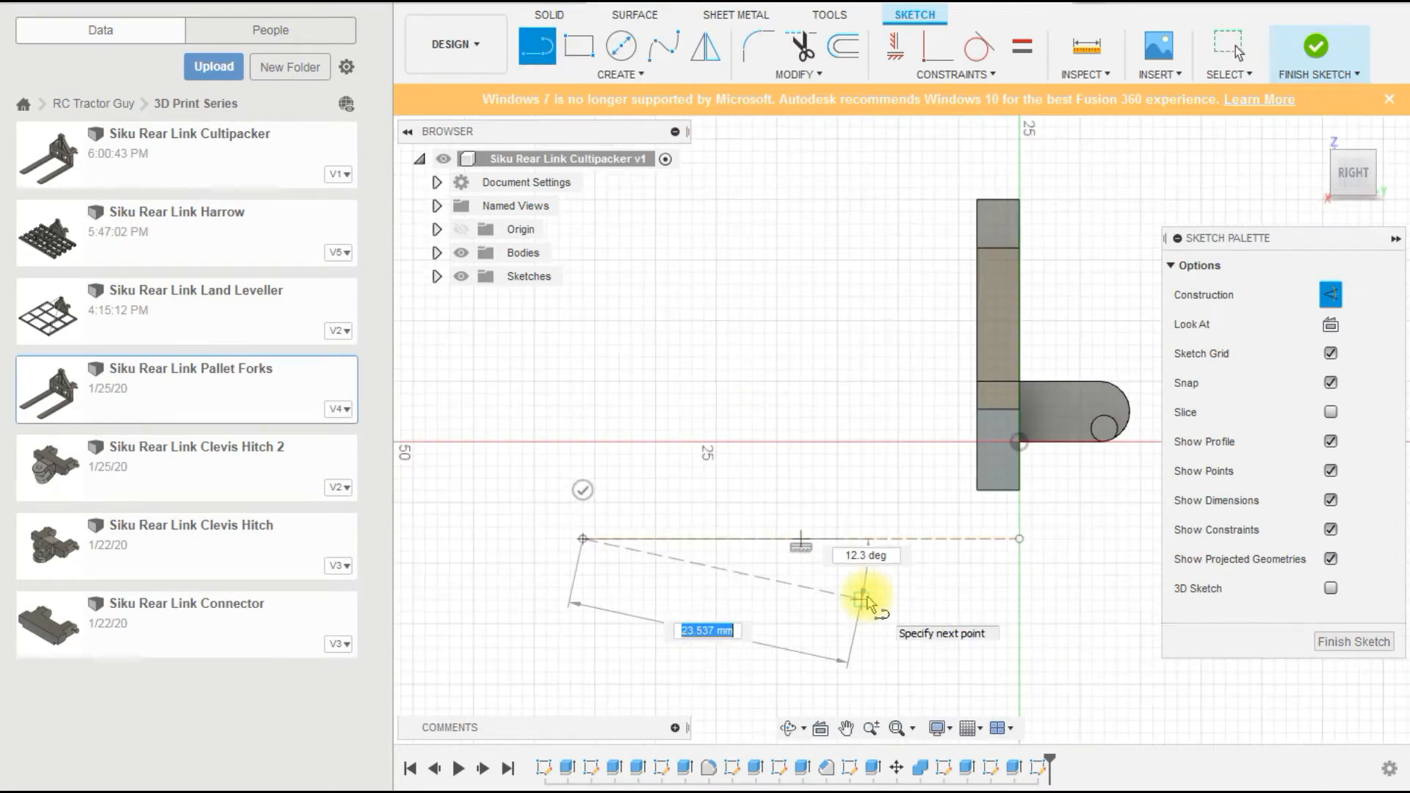
pyautogui.press('Escape')
# Dimension the distance between the construction line and the frame's bottom edge as 6 mm.
pyautogui.scroll(3, 991, 505)
pyautogui.click(1010, 495)
pyautogui.press('d')
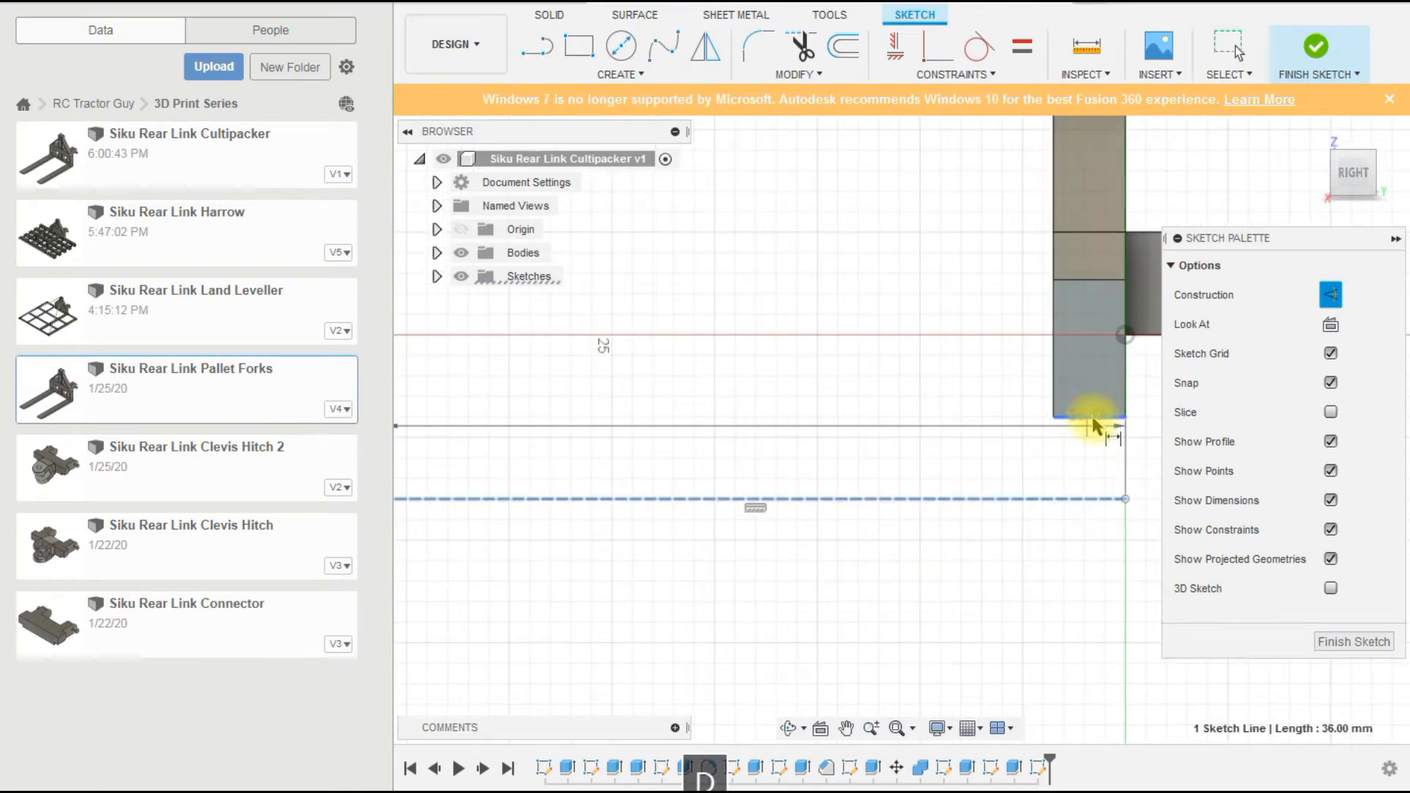
pyautogui.click(1092, 418)
pyautogui.click(1072, 472)
pyautogui.write('6')
pyautogui.press('Return')
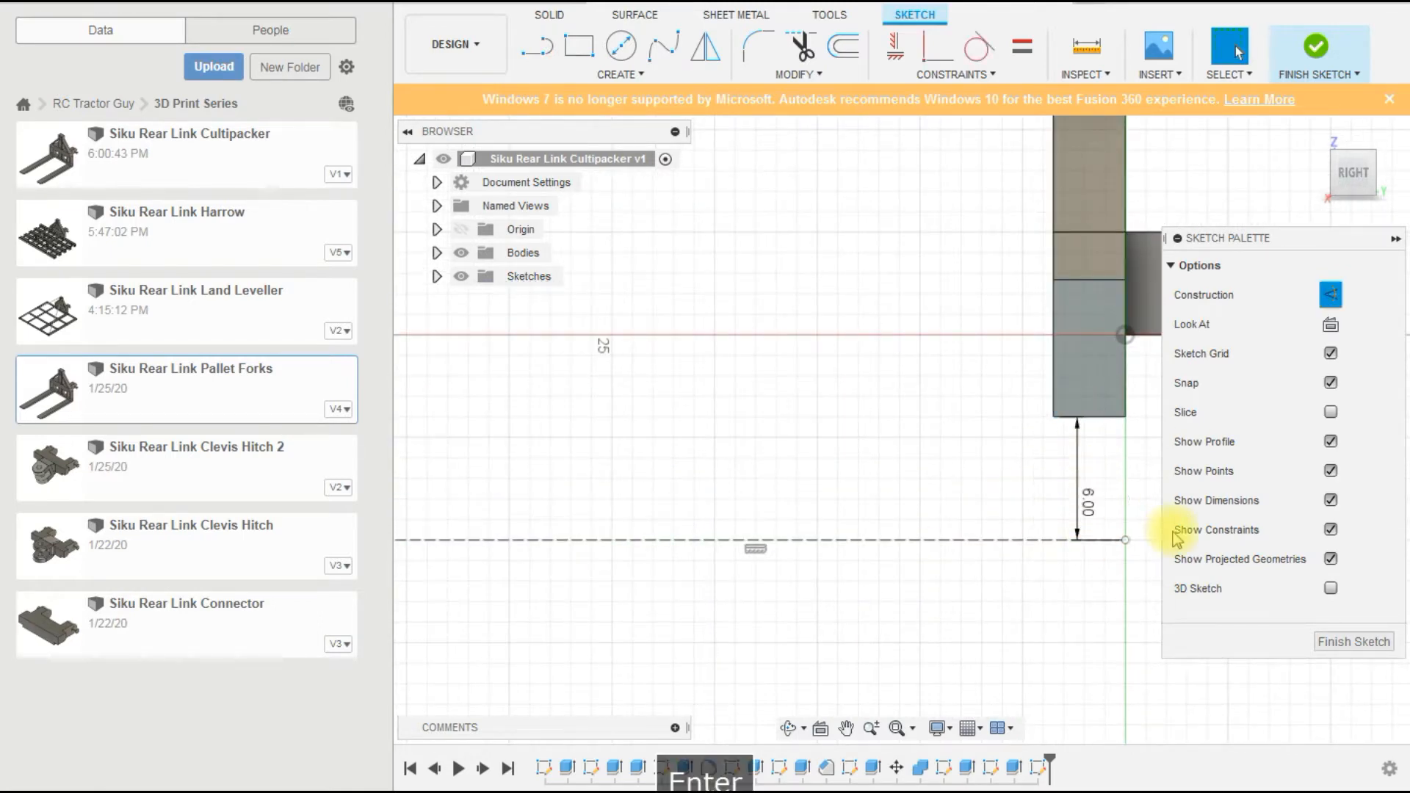
pyautogui.scroll(-2, 787, 582)
pyautogui.press('Escape')
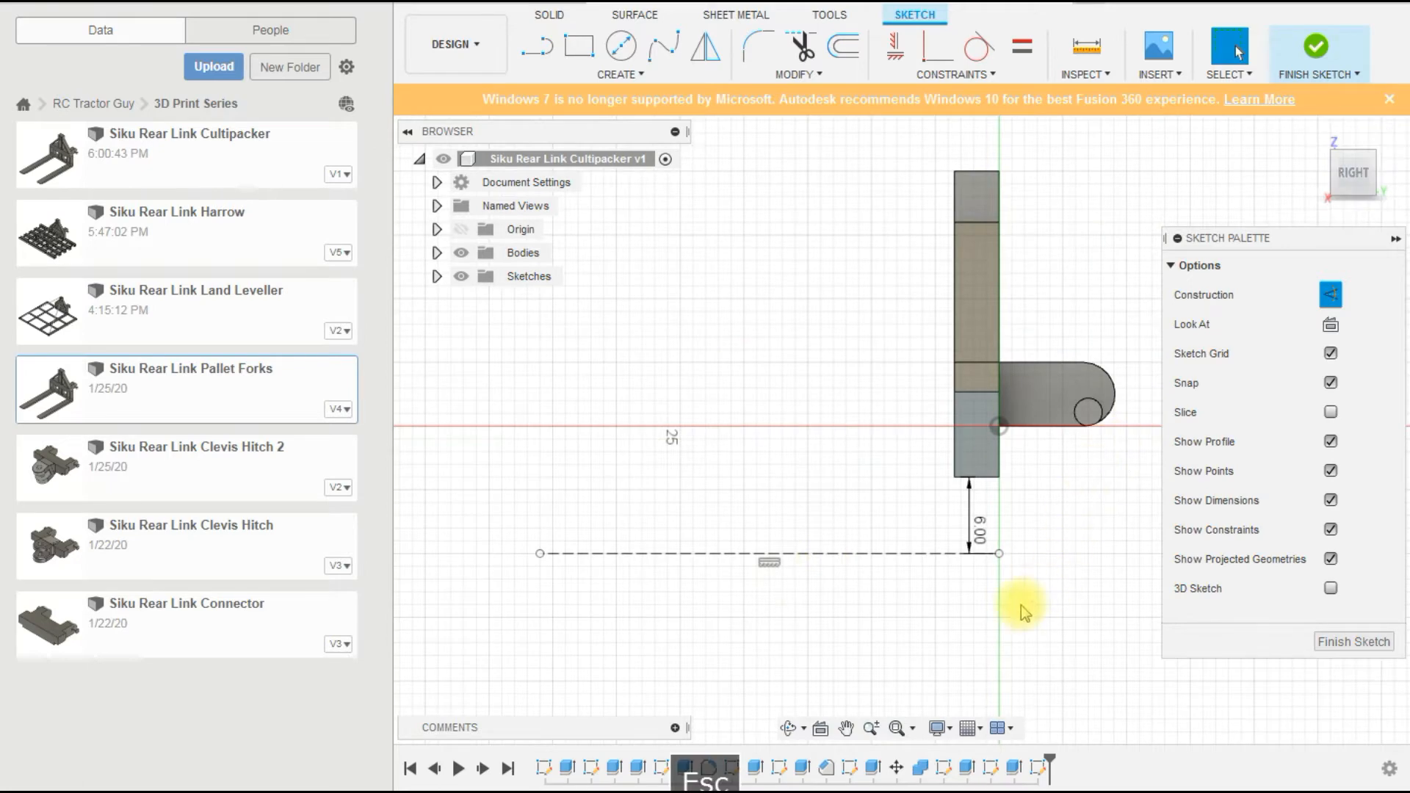
pyautogui.scroll(1, 1051, 576)
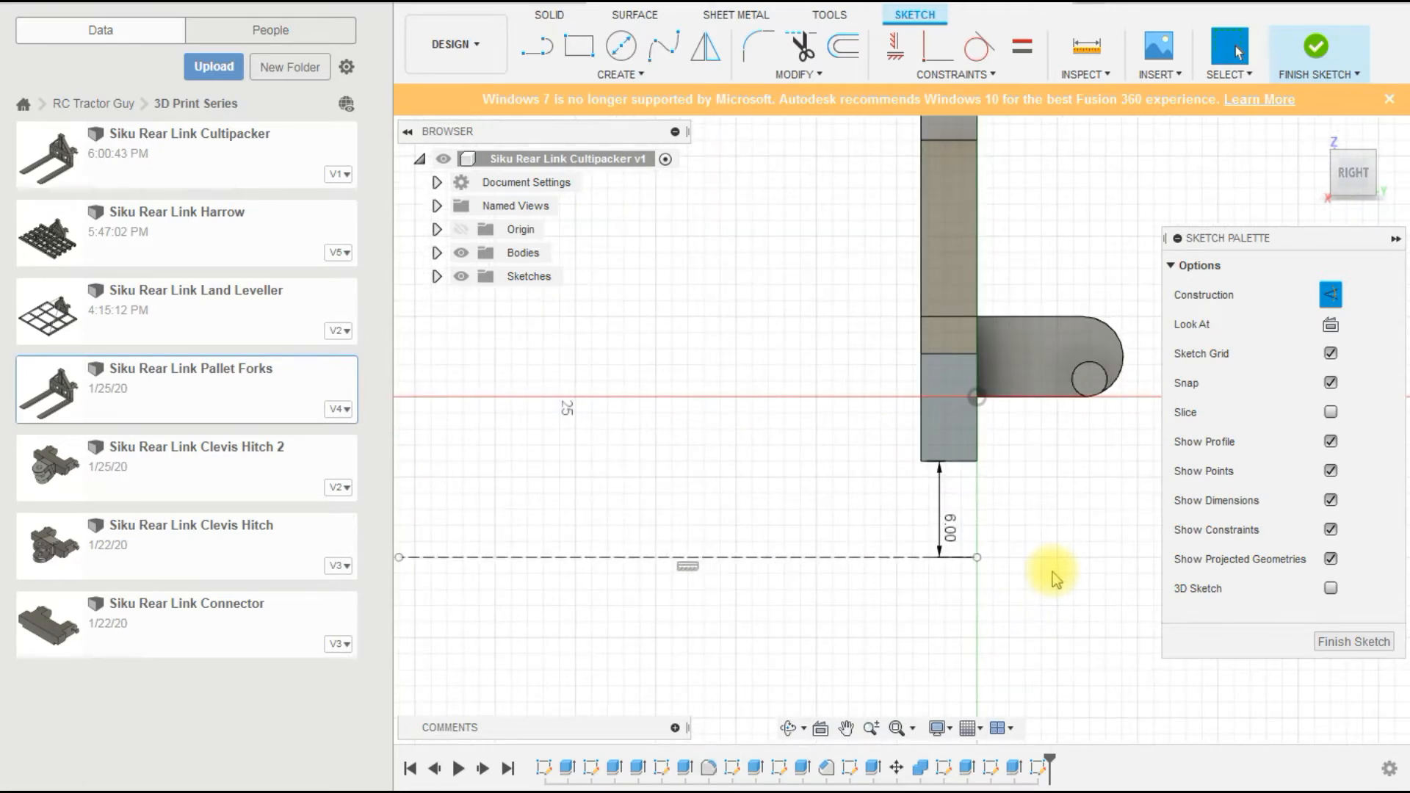
pyautogui.scroll(-1, 1055, 578)
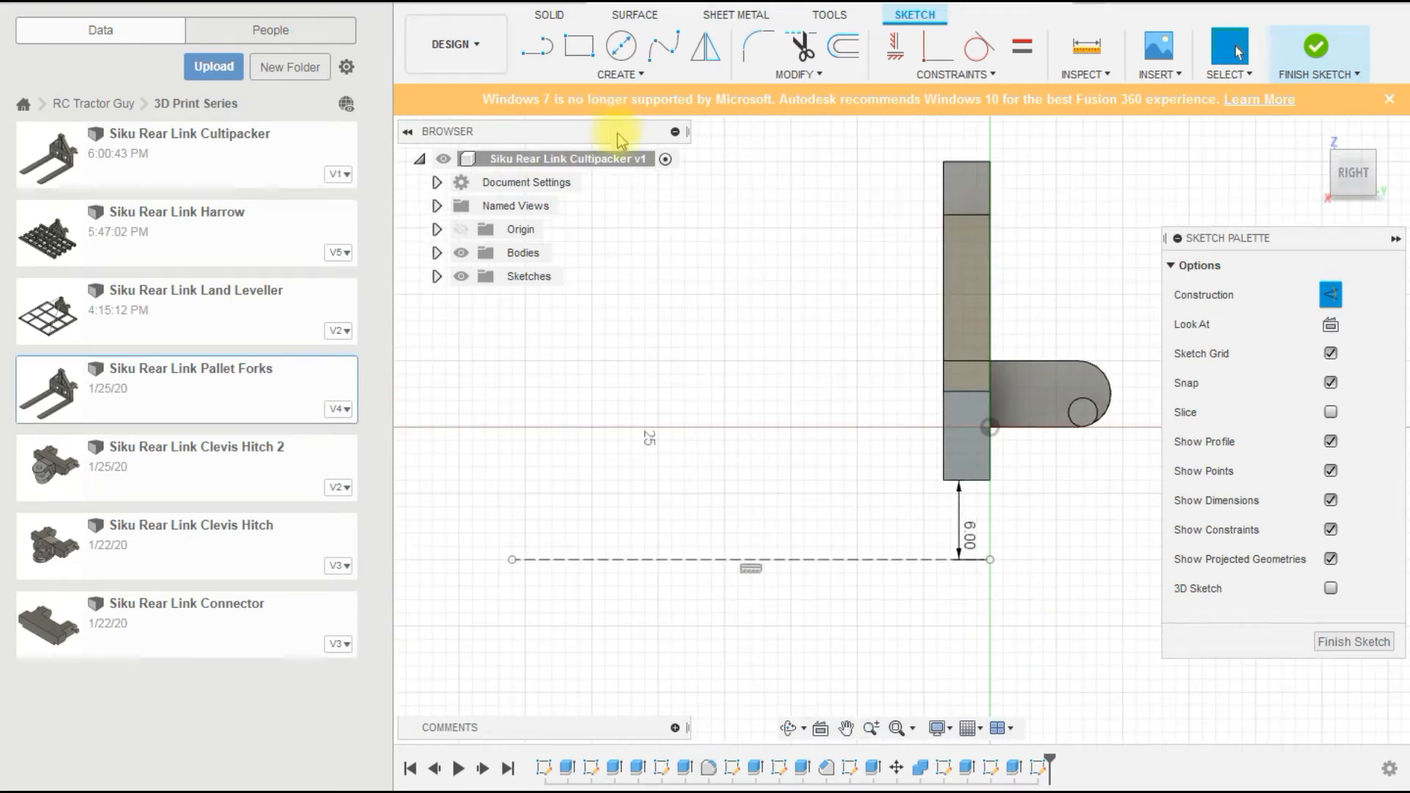
pyautogui.click(626, 51)
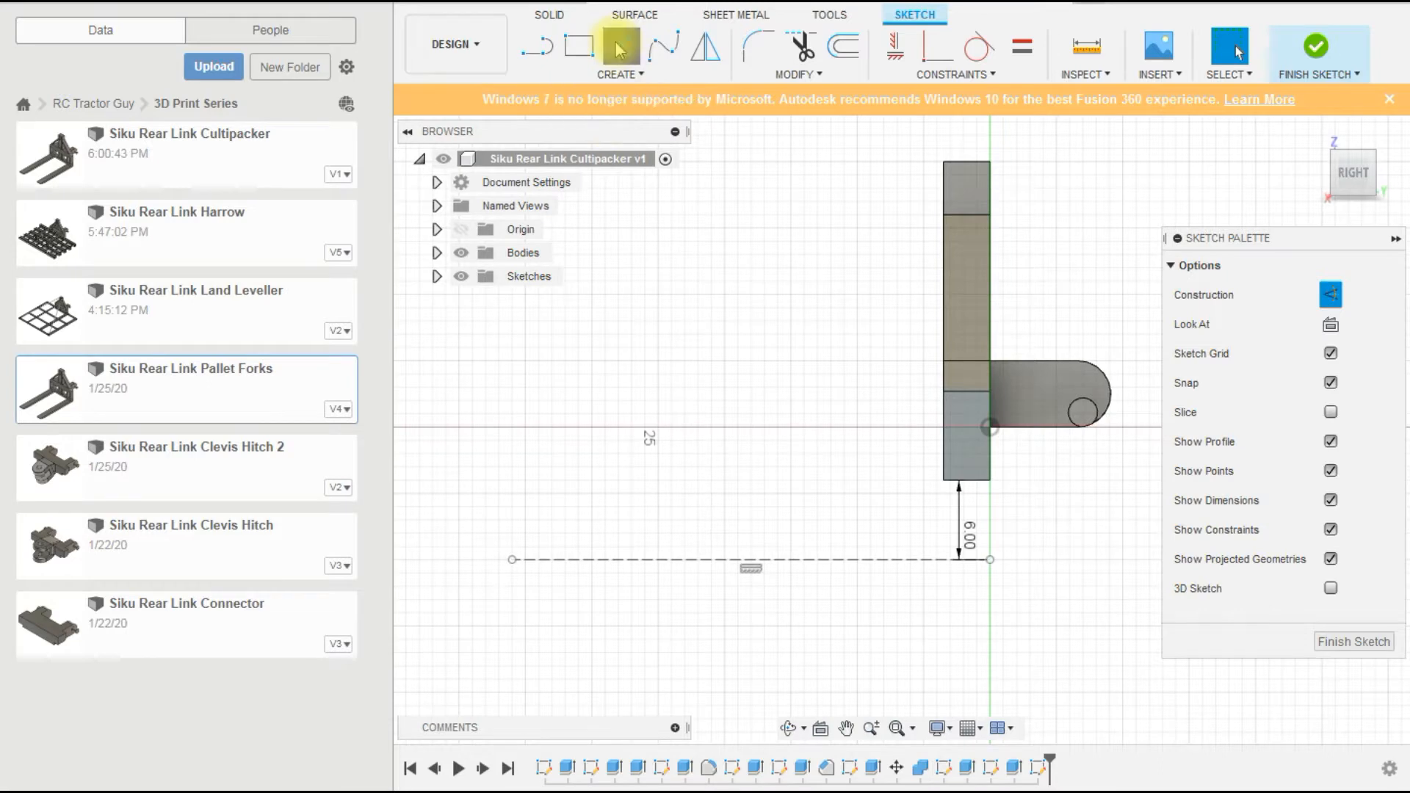
pyautogui.click(804, 494)
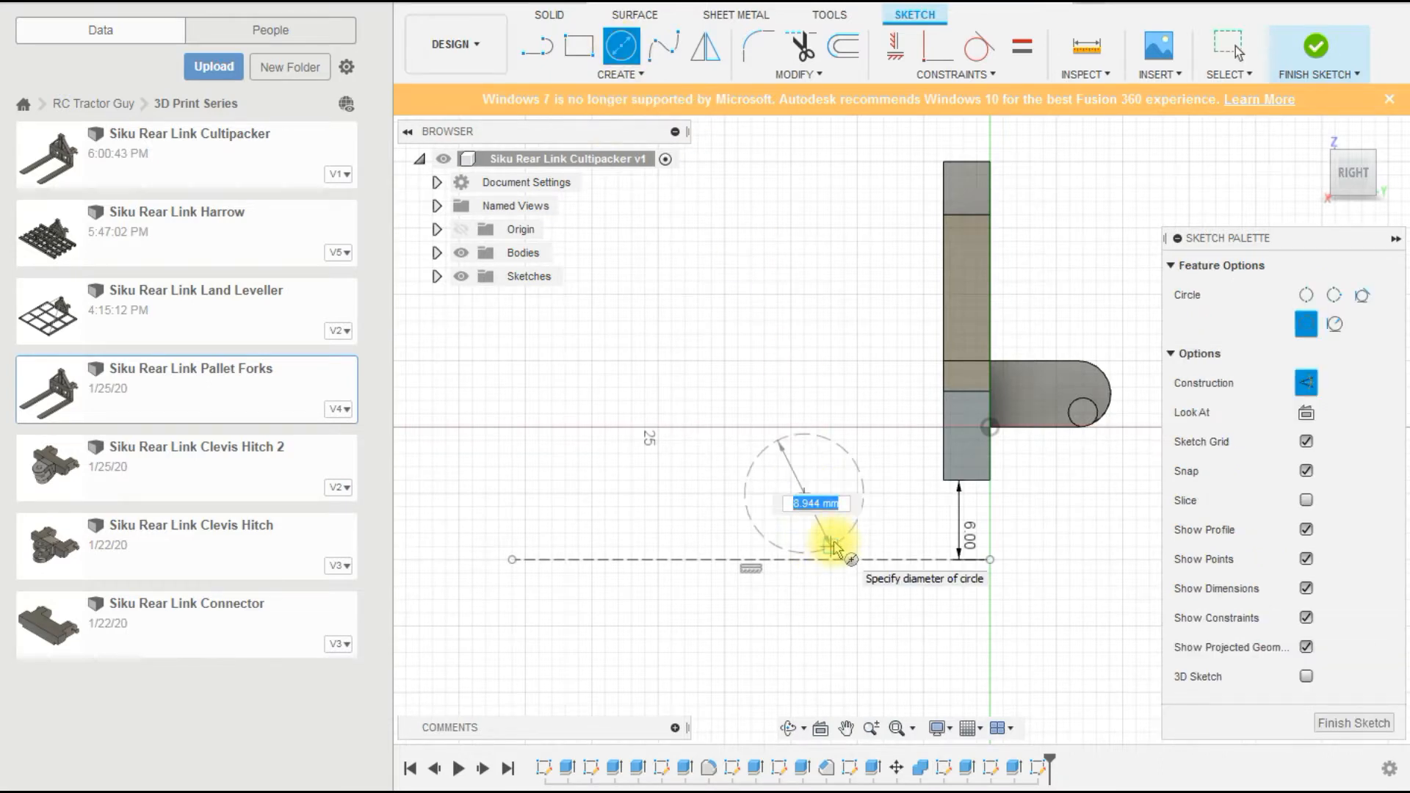
pyautogui.click(833, 547)
pyautogui.scroll(-1, 902, 532)
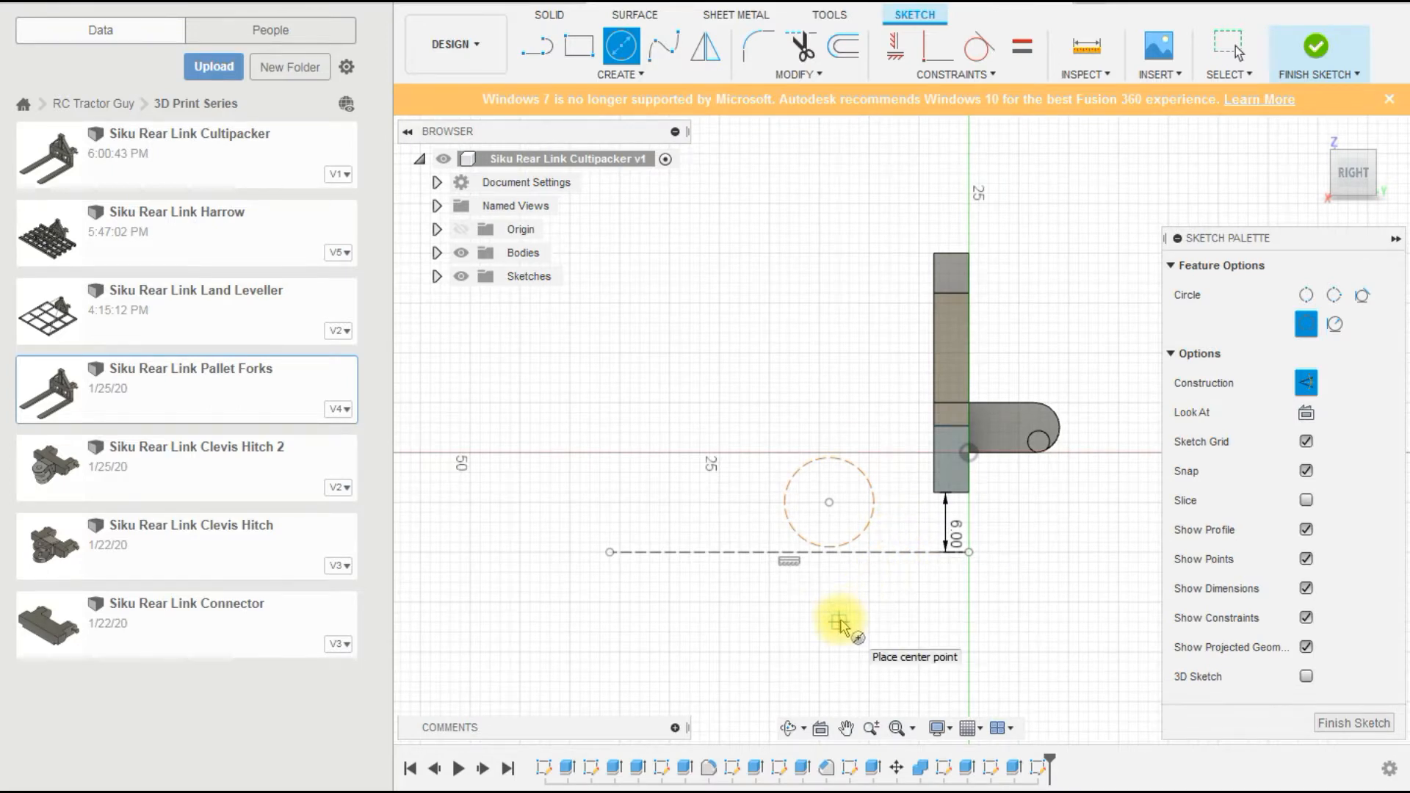
pyautogui.scroll(1, 849, 550)
pyautogui.press('Escape')
pyautogui.click(876, 505)
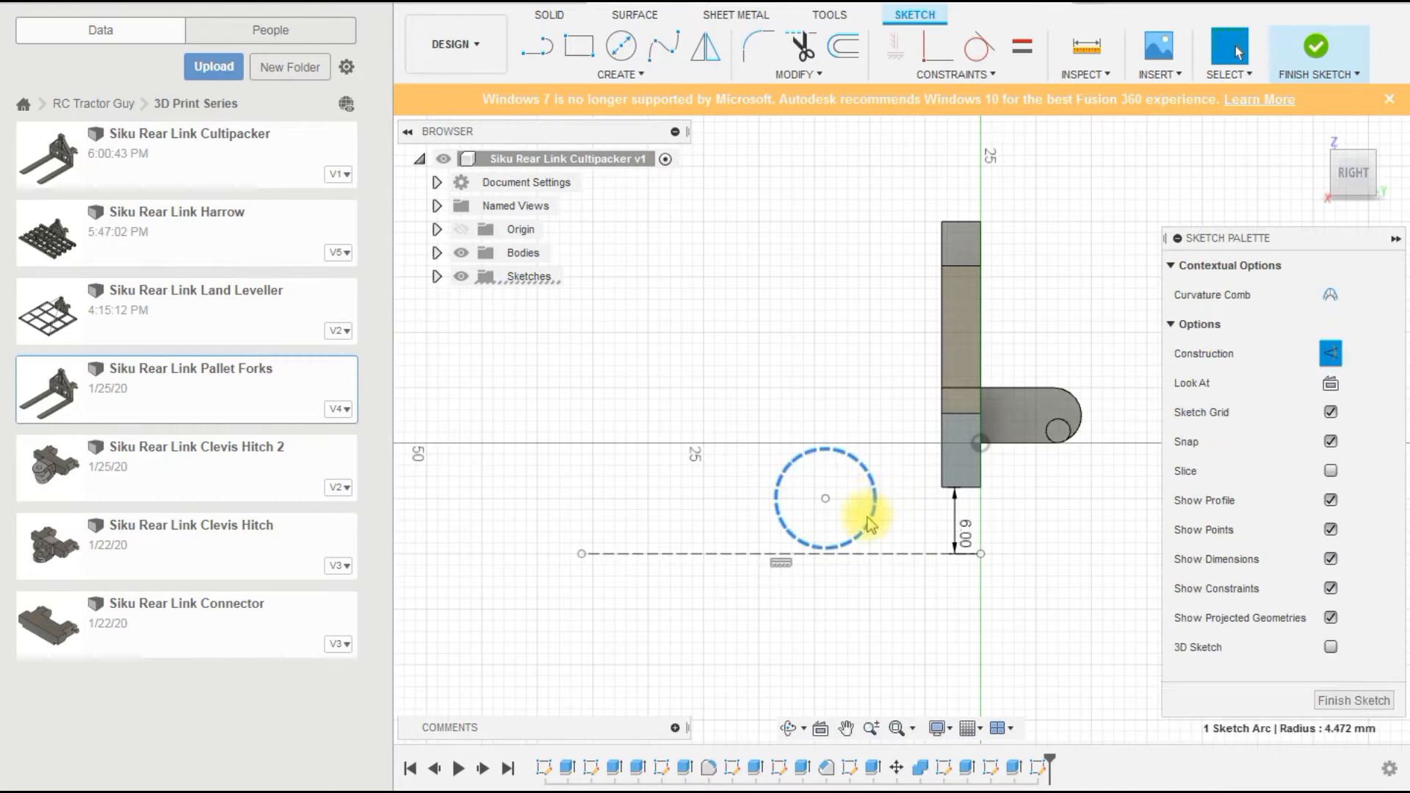
pyautogui.press('Delete')
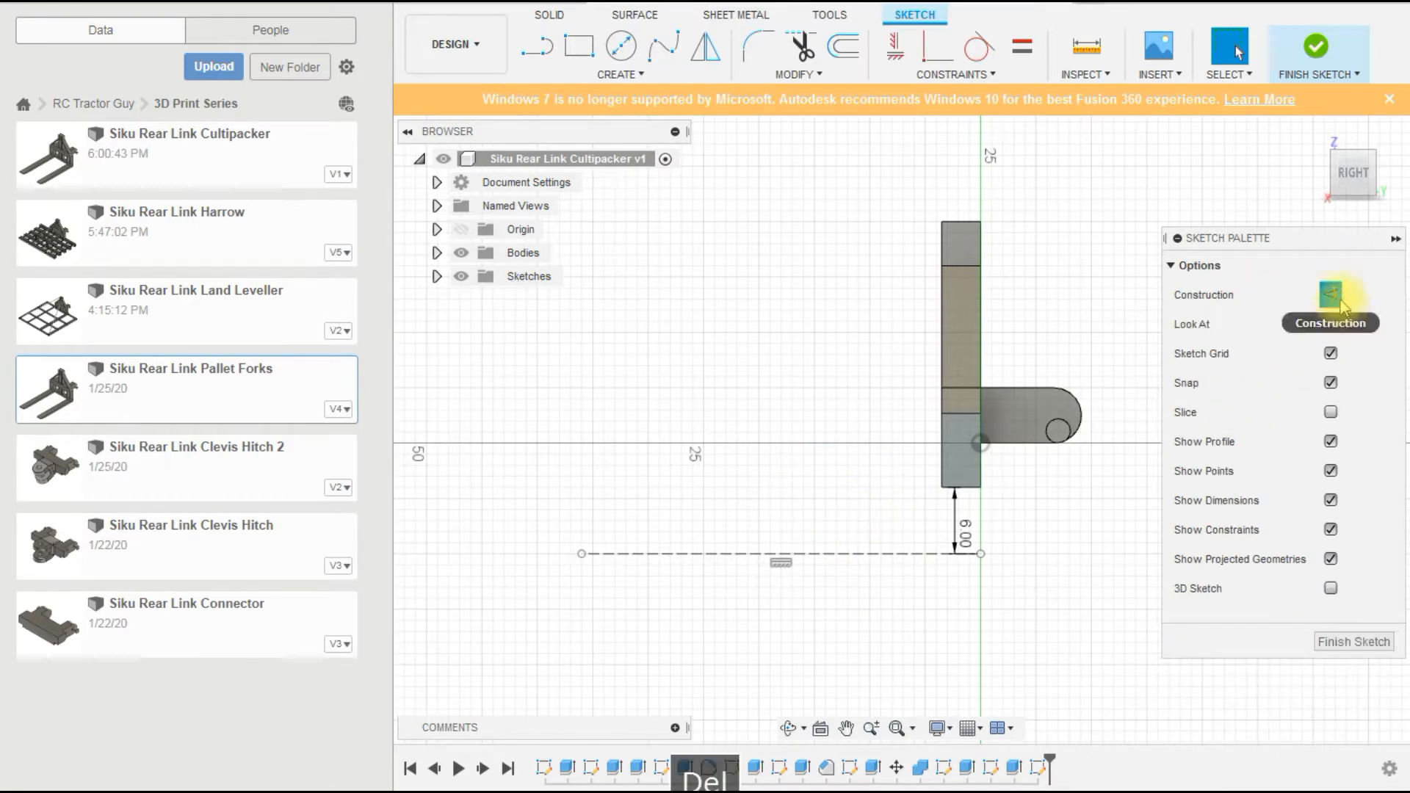
# Draw a regular circle about 14 mm in diameter above the construction line, behind the frame.
pyautogui.click(621, 45)
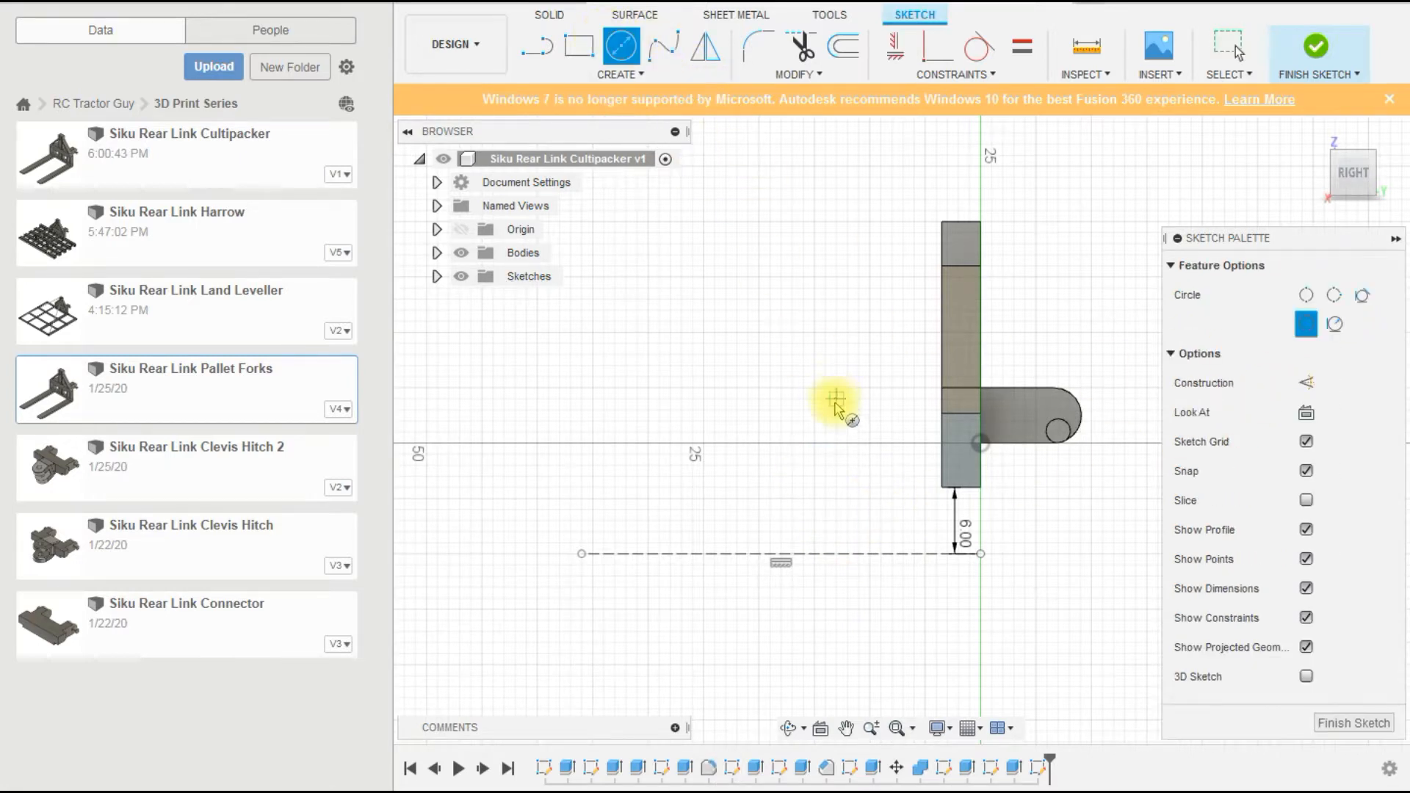
pyautogui.click(814, 464)
pyautogui.click(872, 523)
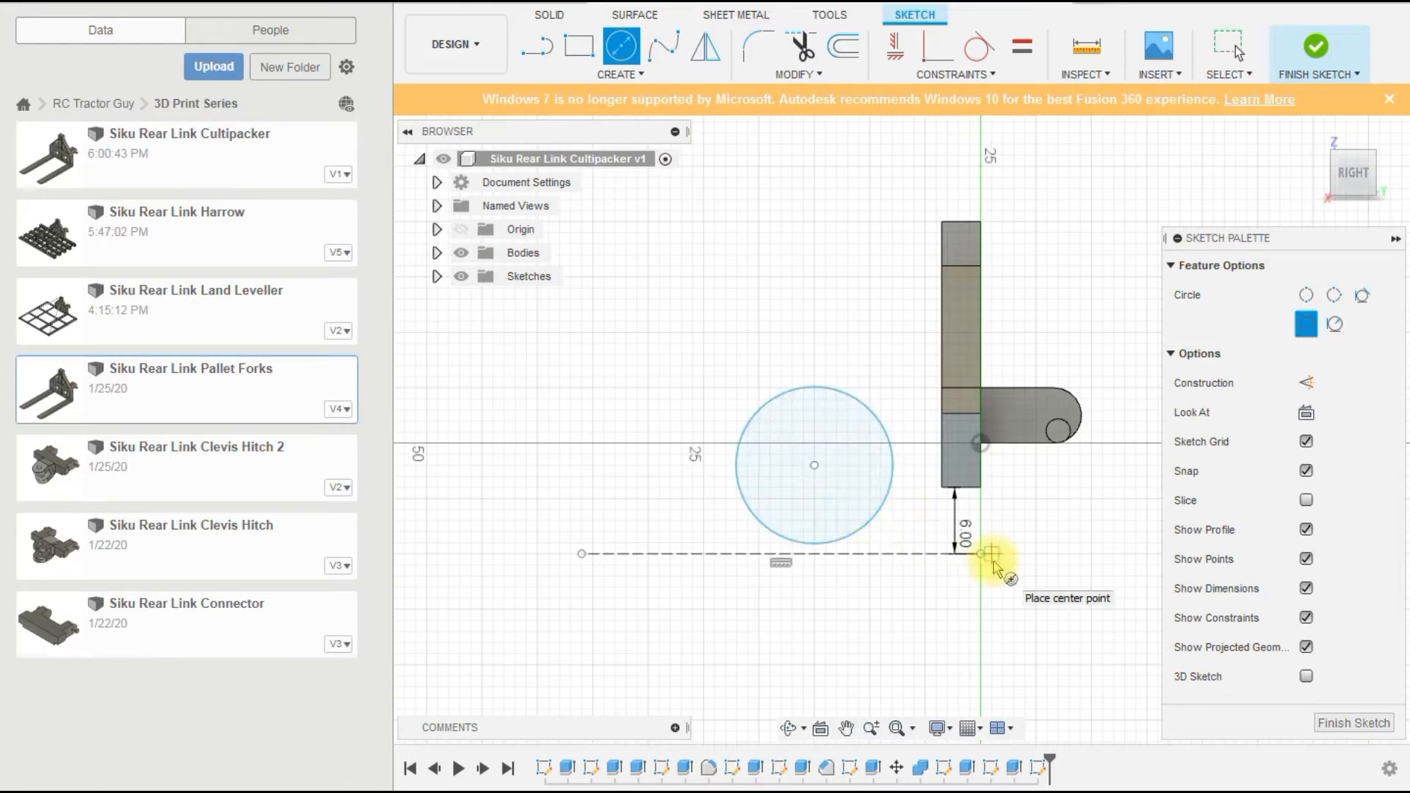
pyautogui.press('Escape')
# Dimension the circle's diameter as 20 mm.
pyautogui.press('d')
pyautogui.click(881, 530)
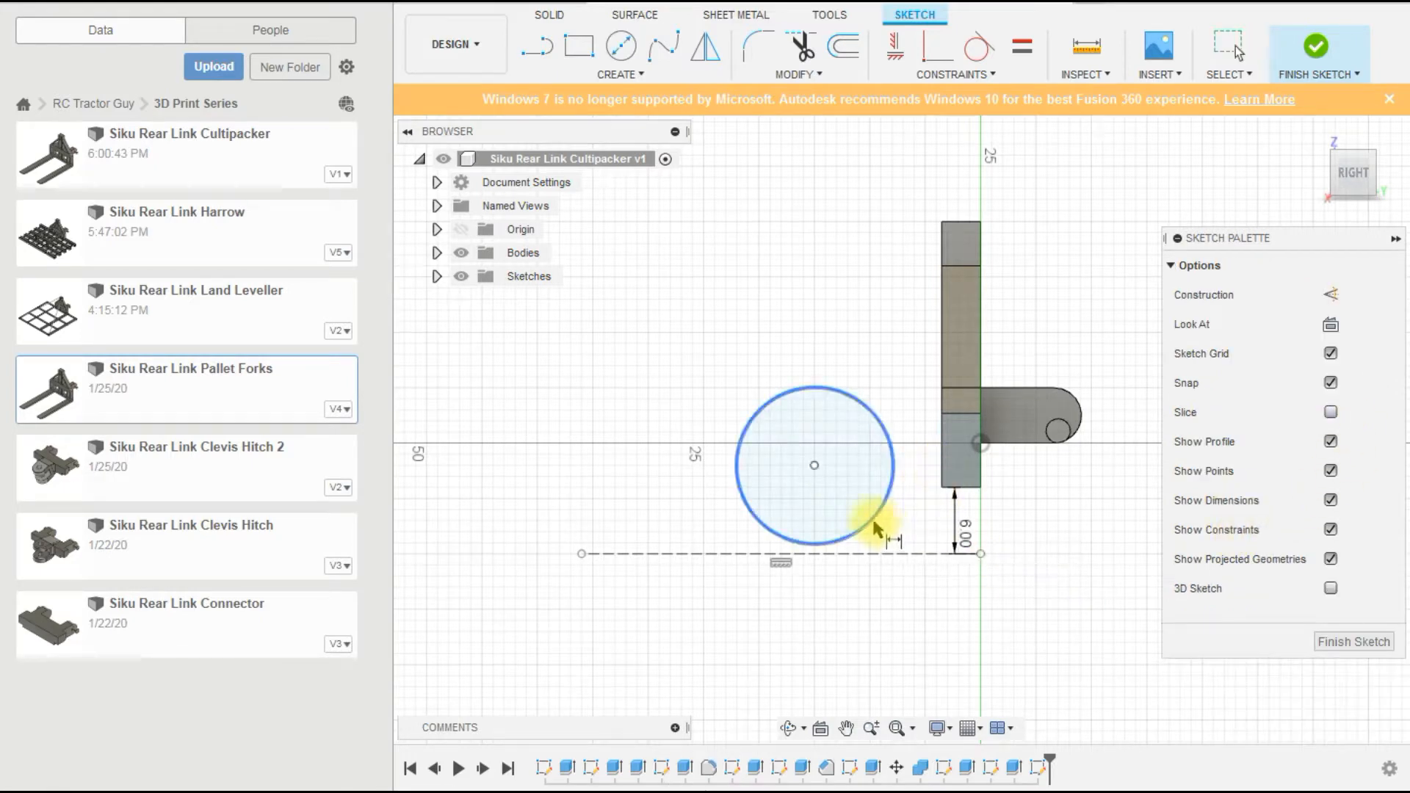
pyautogui.click(907, 338)
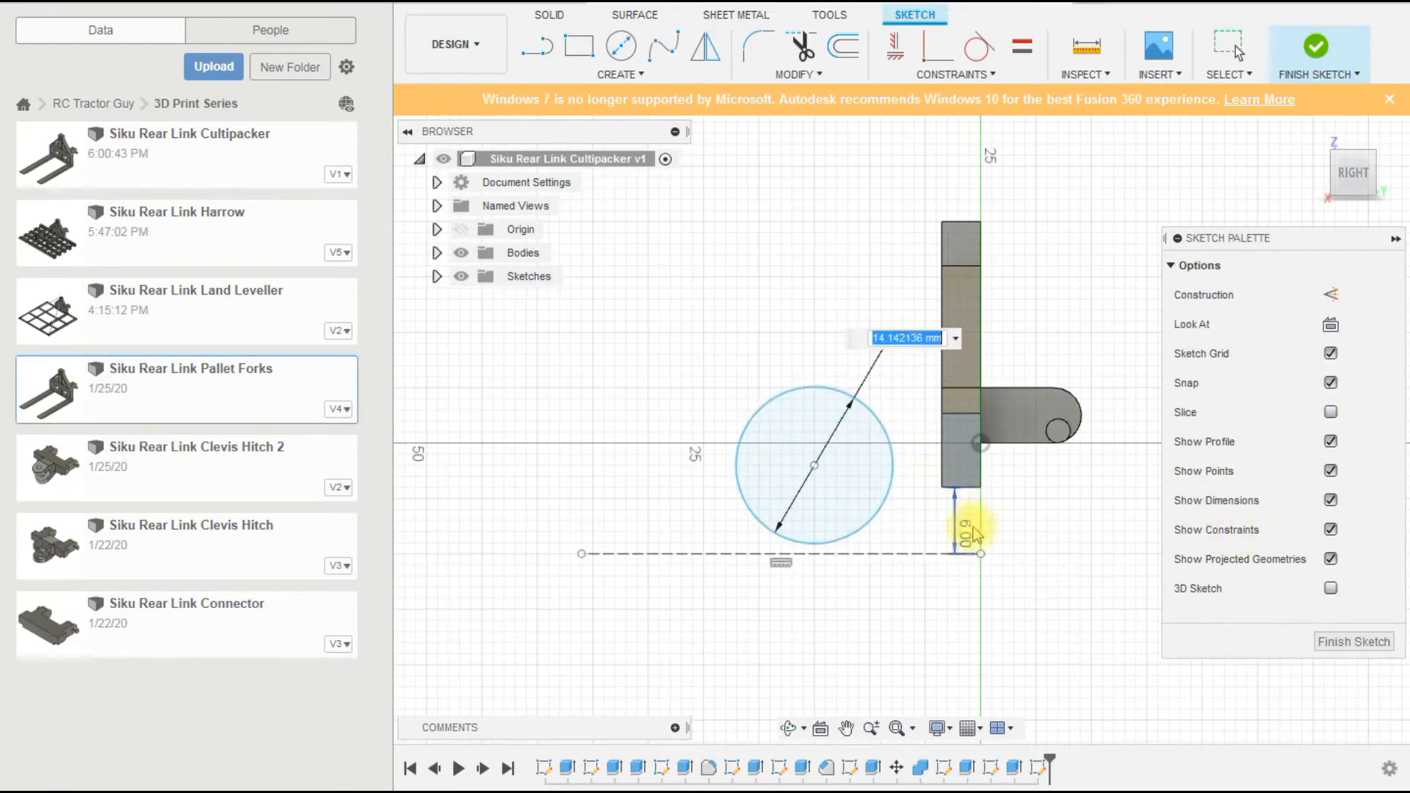
pyautogui.write('20')
pyautogui.press('Return')
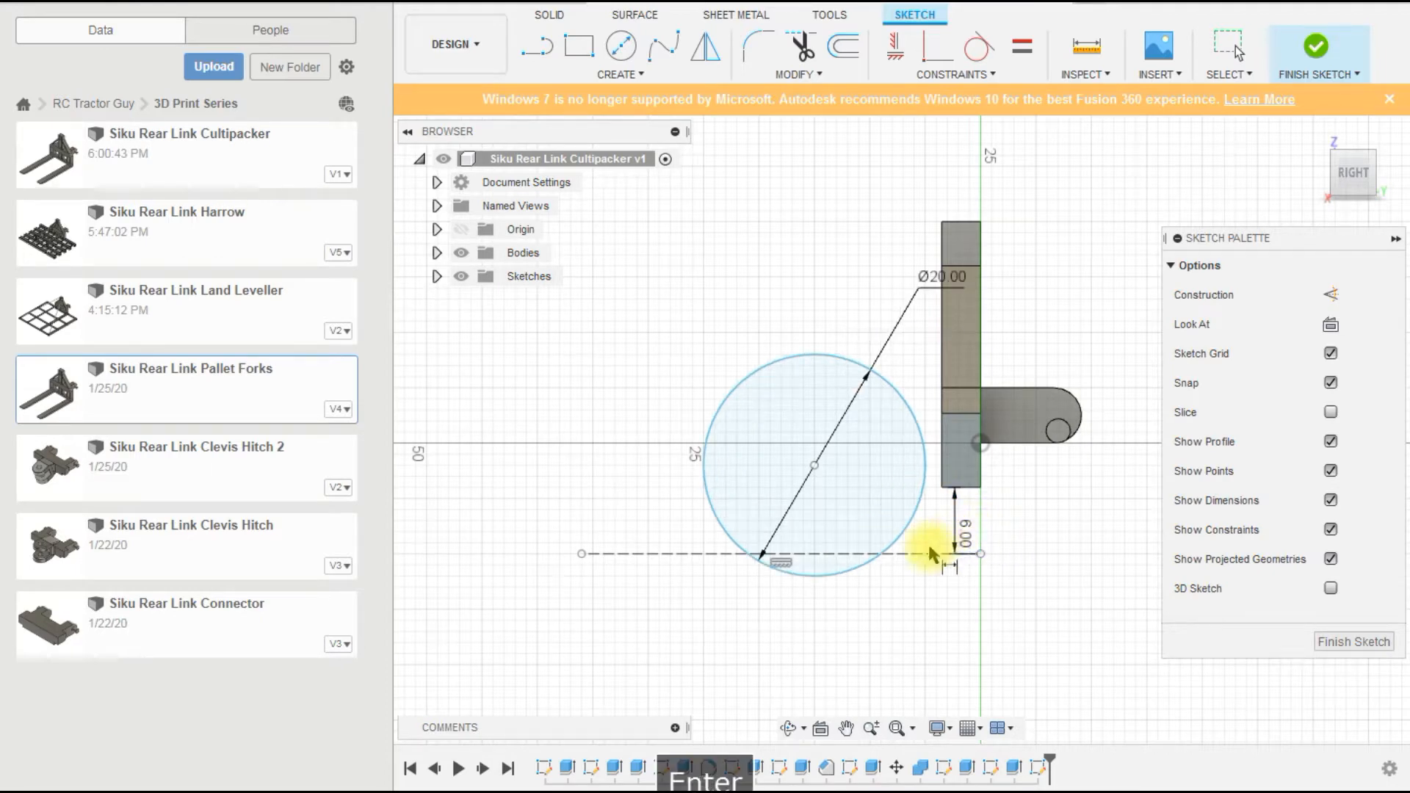
# Dimension the distance between the circle's centre and the construction line as 10 mm.
pyautogui.scroll(-2, 882, 553)
pyautogui.scroll(1, 866, 556)
pyautogui.click(866, 556)
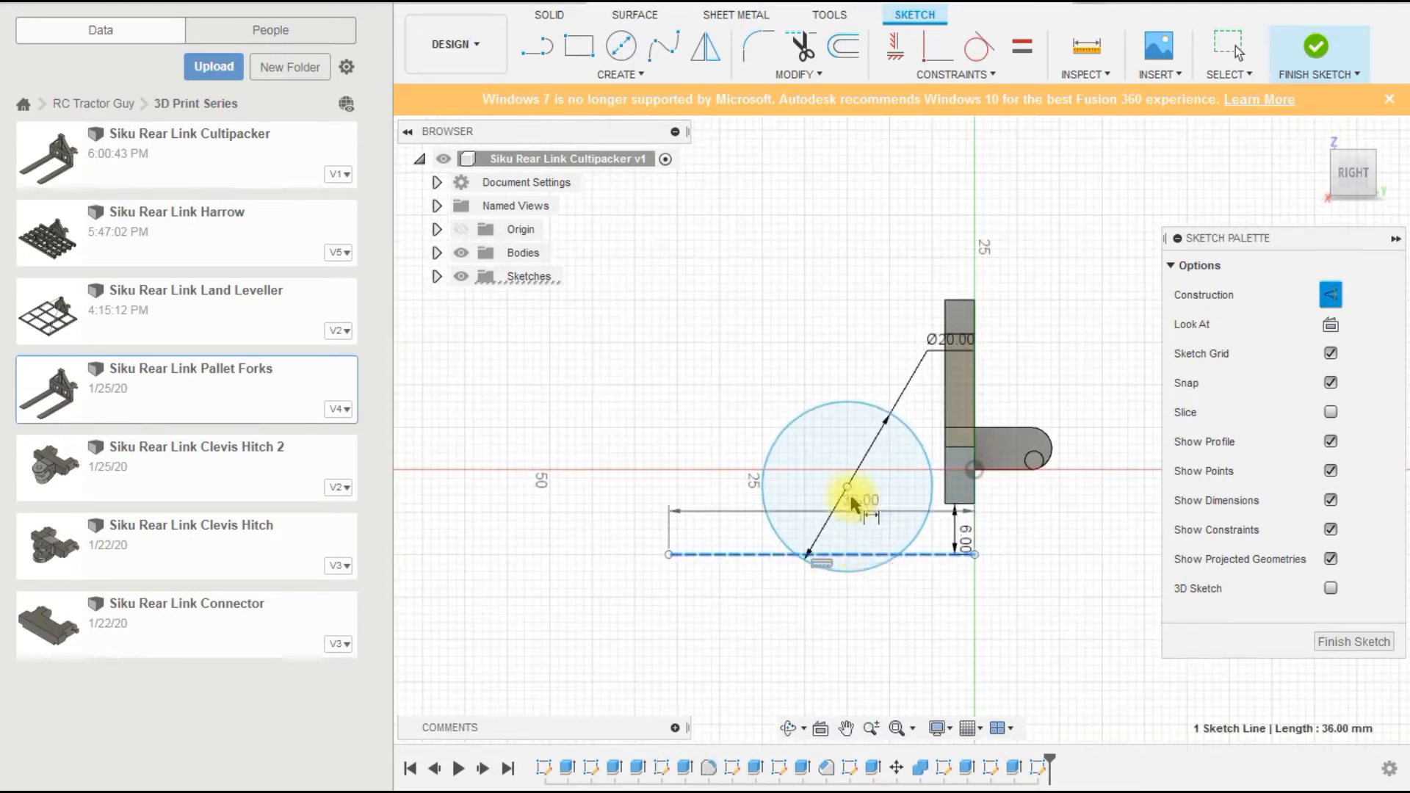
pyautogui.click(846, 486)
pyautogui.click(735, 527)
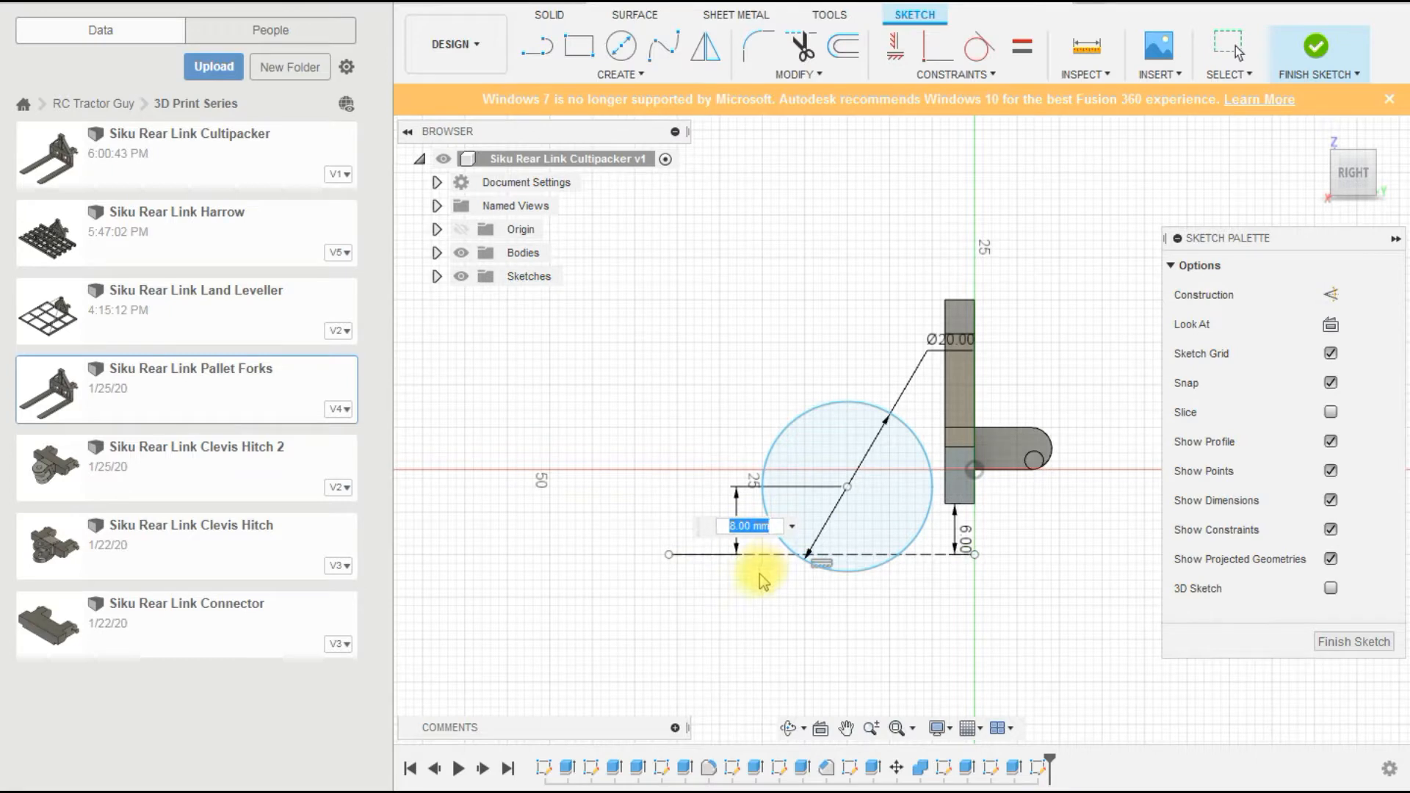
pyautogui.write('10')
pyautogui.press('Return')
pyautogui.scroll(1, 808, 514)
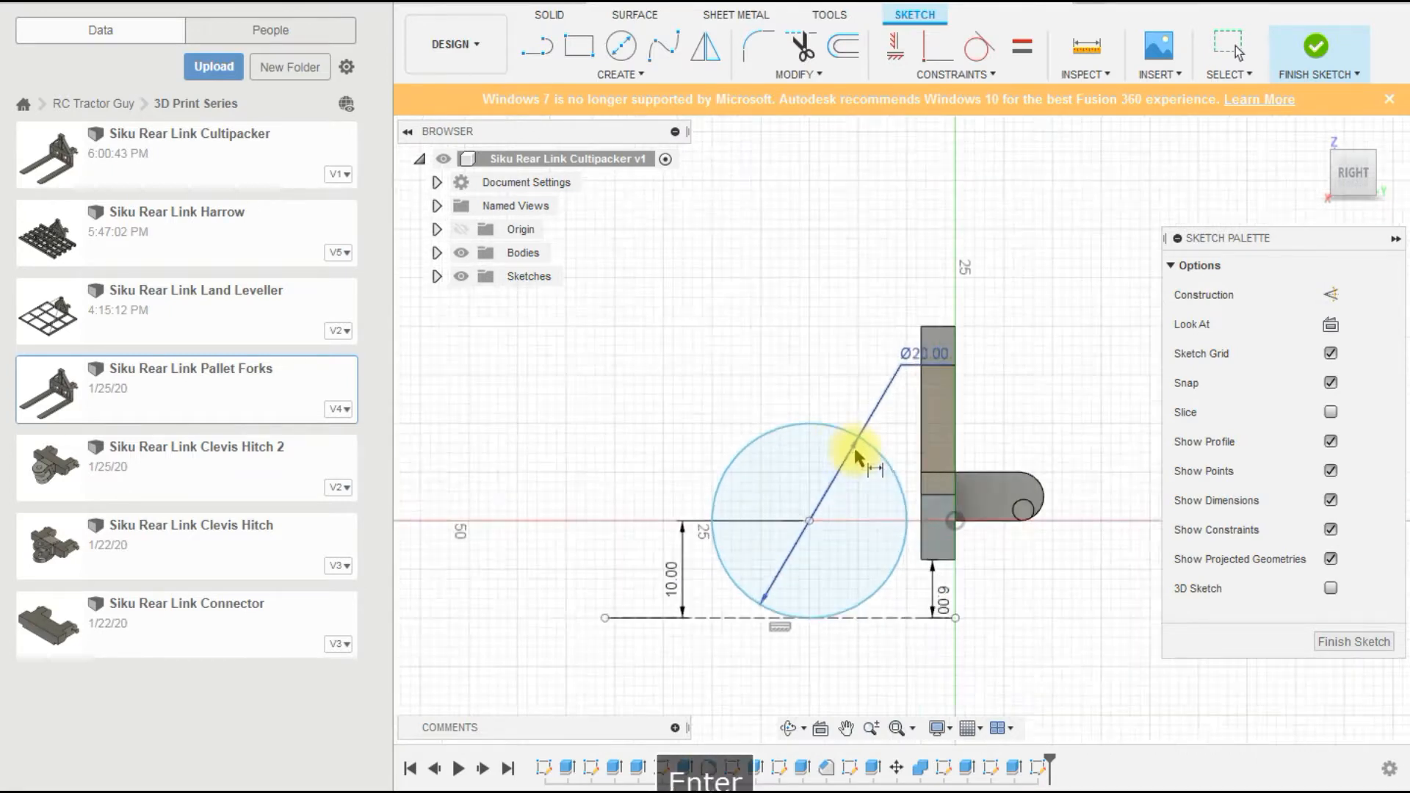
# Set the circle's diameter to 10 mm.
pyautogui.scroll(2, 882, 477)
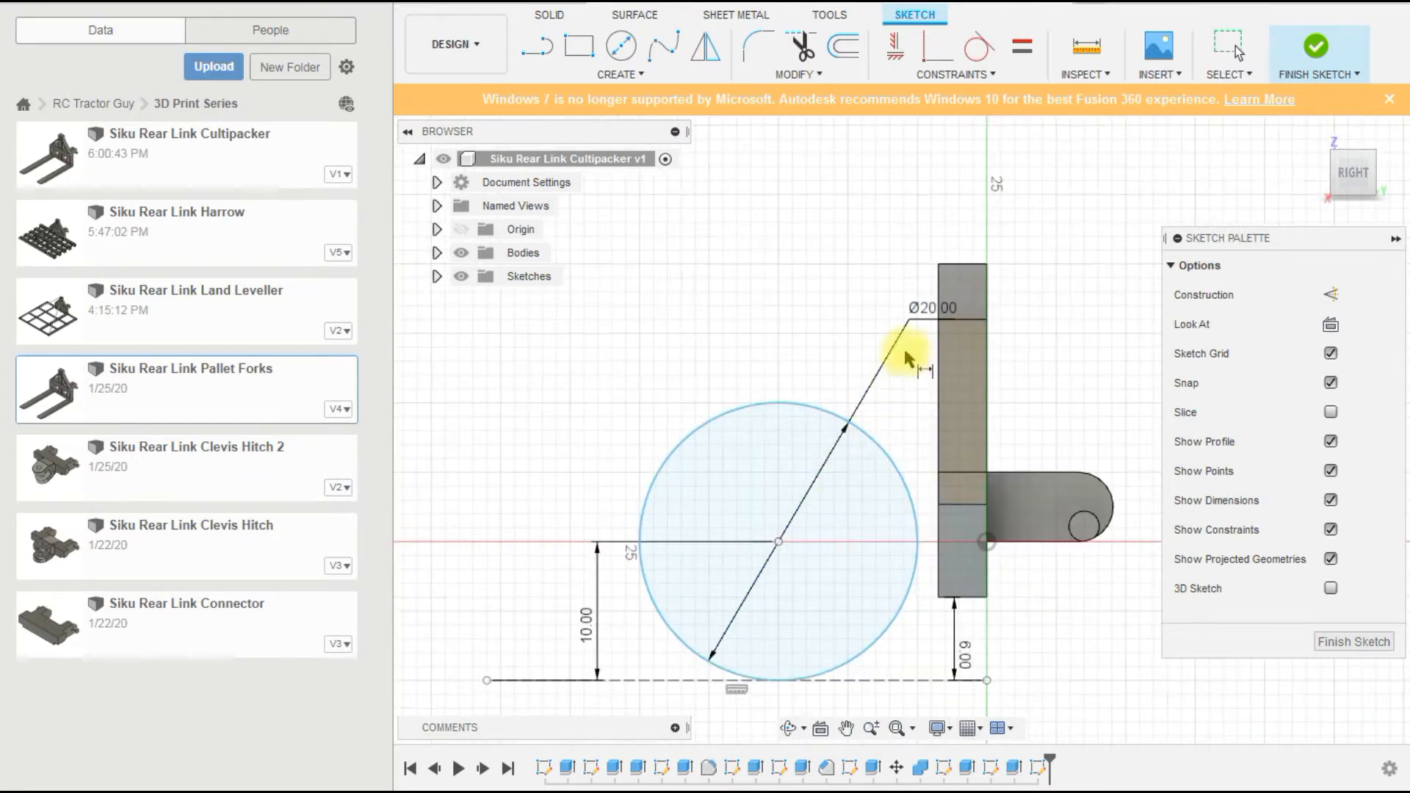
pyautogui.press('Escape')
pyautogui.doubleClick(926, 311)
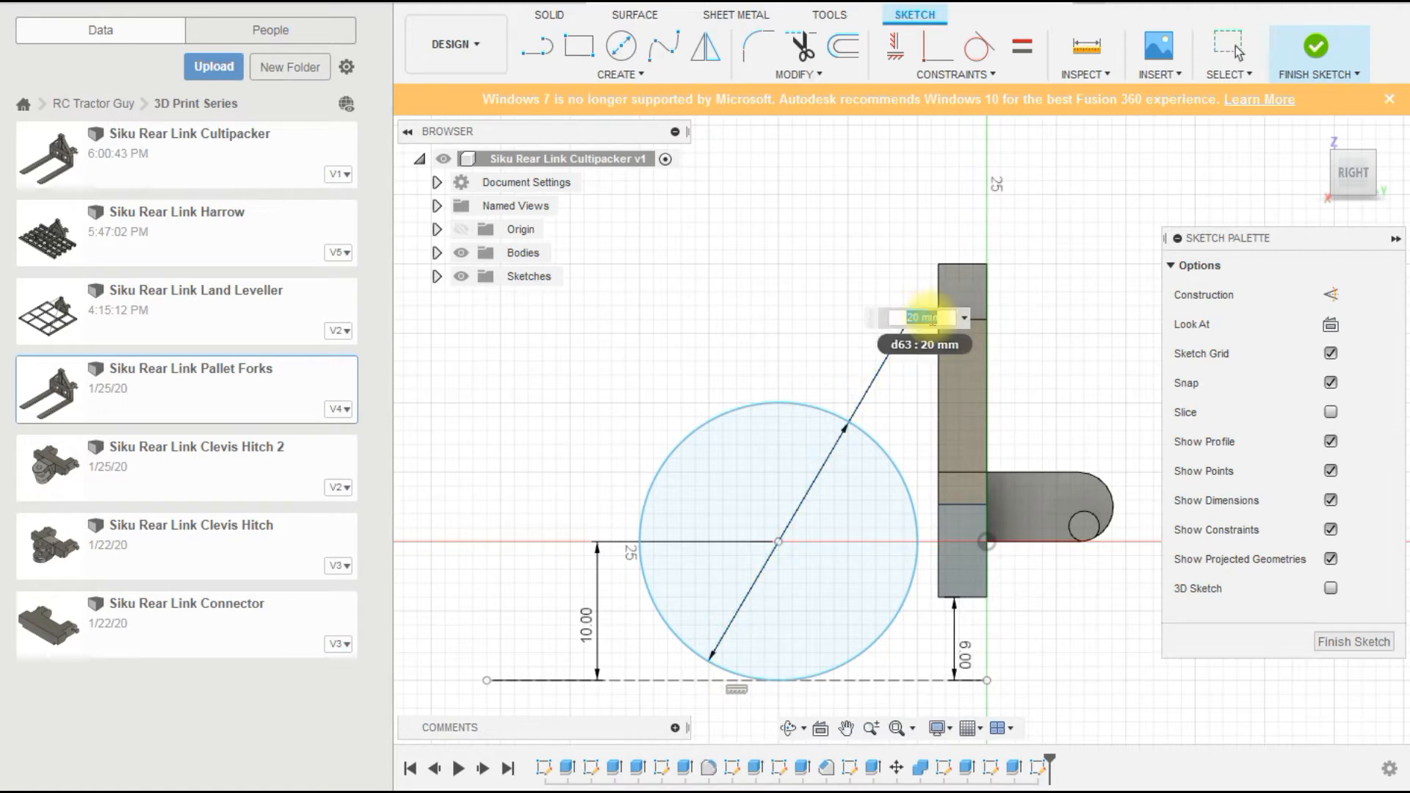
pyautogui.write('10')
pyautogui.press('Return')
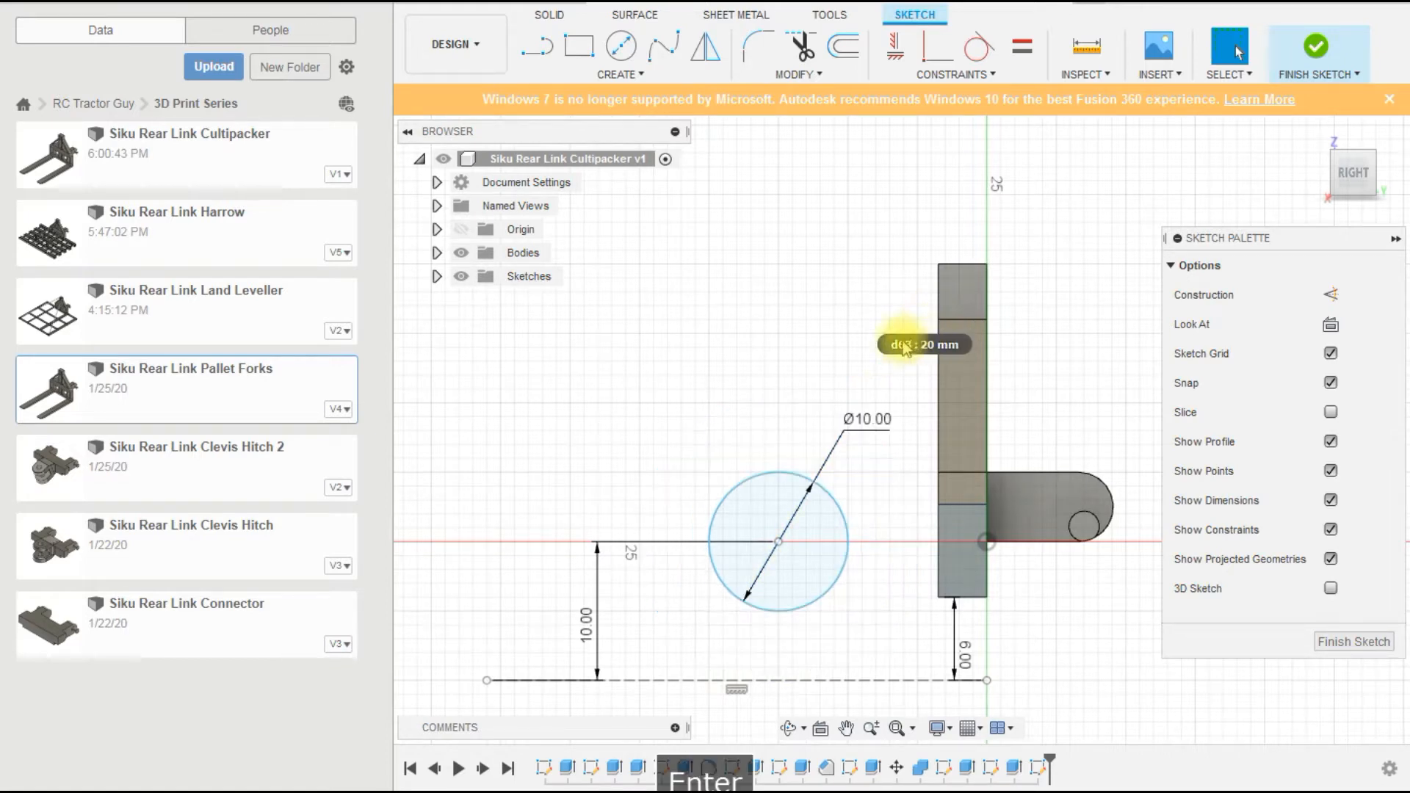
# Set the circle's diameter to 18 mm.
pyautogui.doubleClick(872, 420)
pyautogui.write('1')
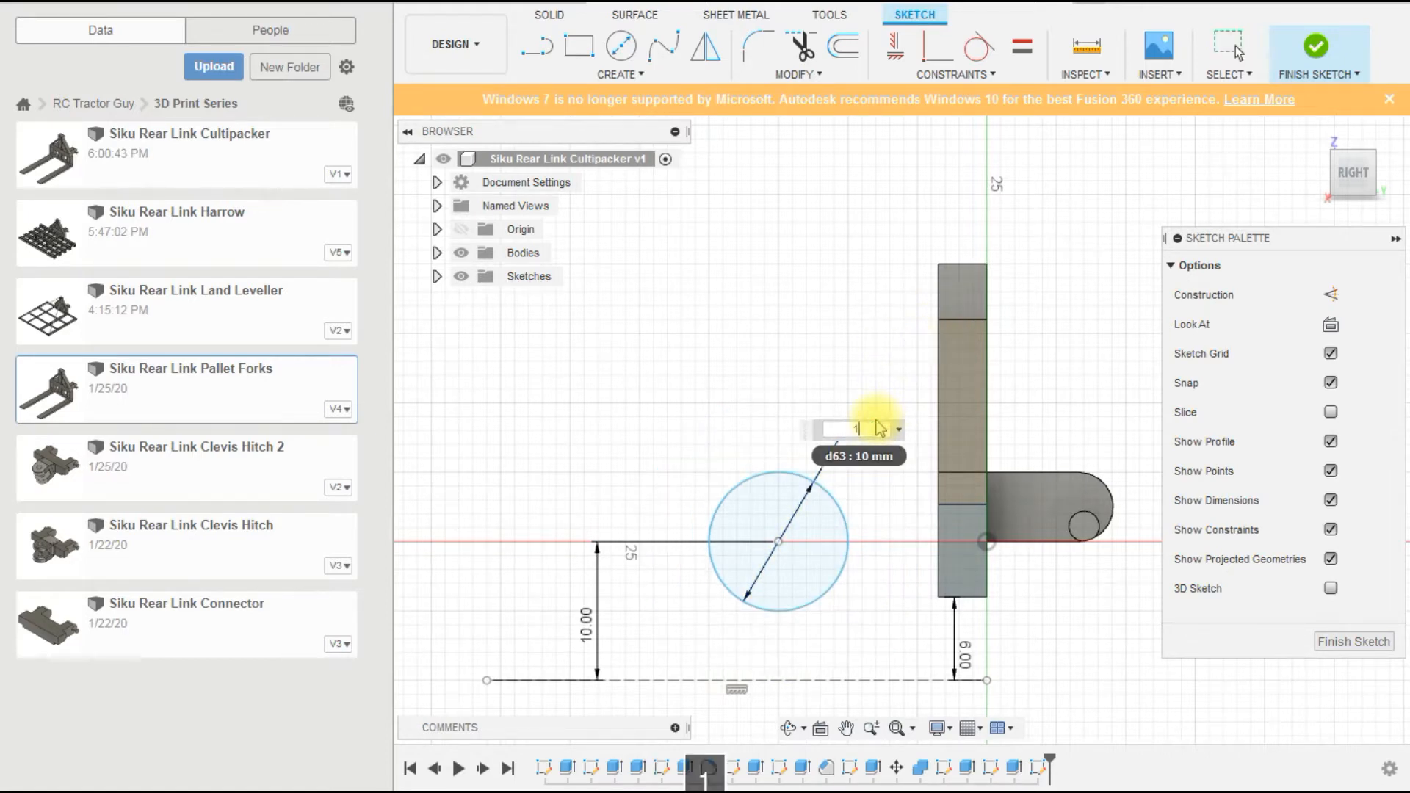
pyautogui.write('8')
pyautogui.press('Return')
pyautogui.scroll(5, 780, 694)
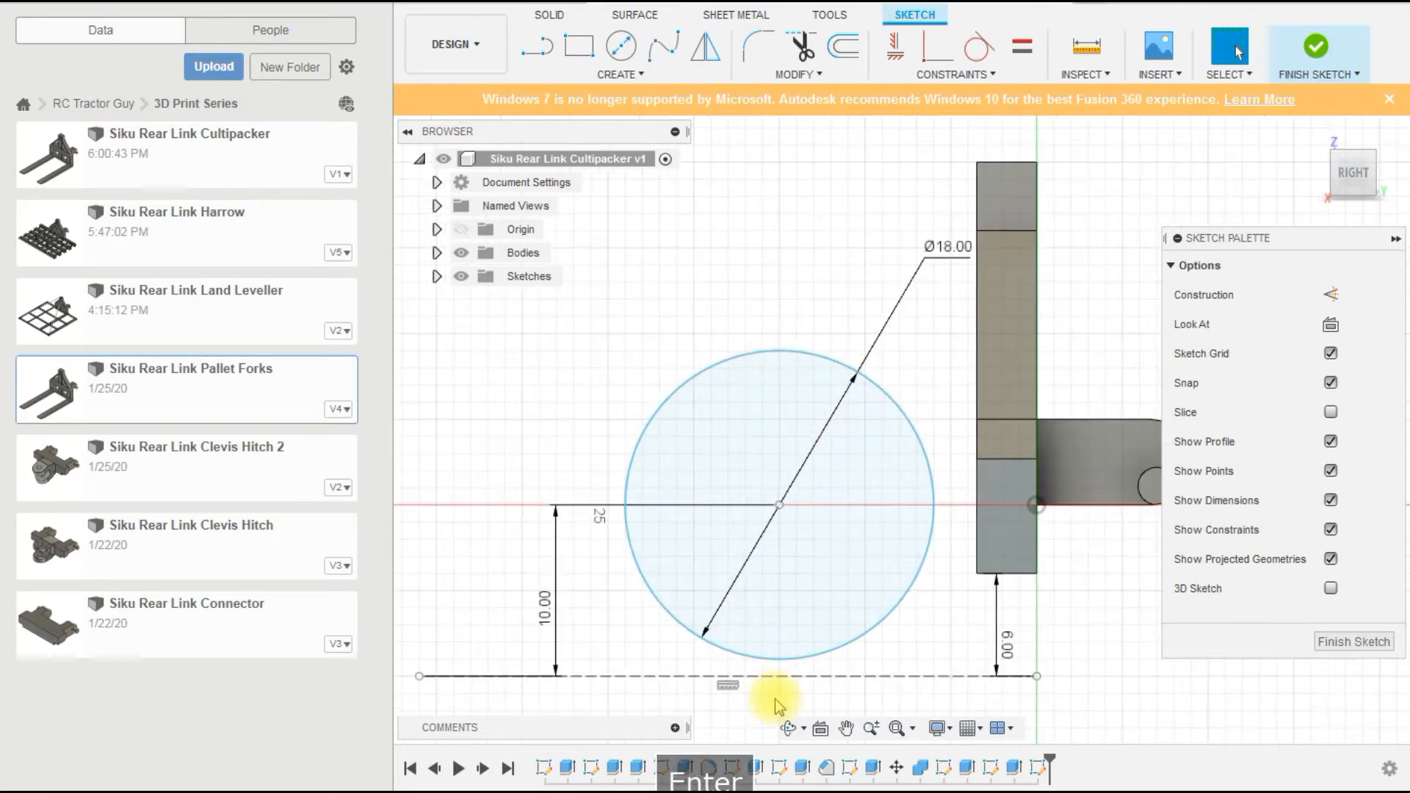
pyautogui.scroll(-5, 661, 478)
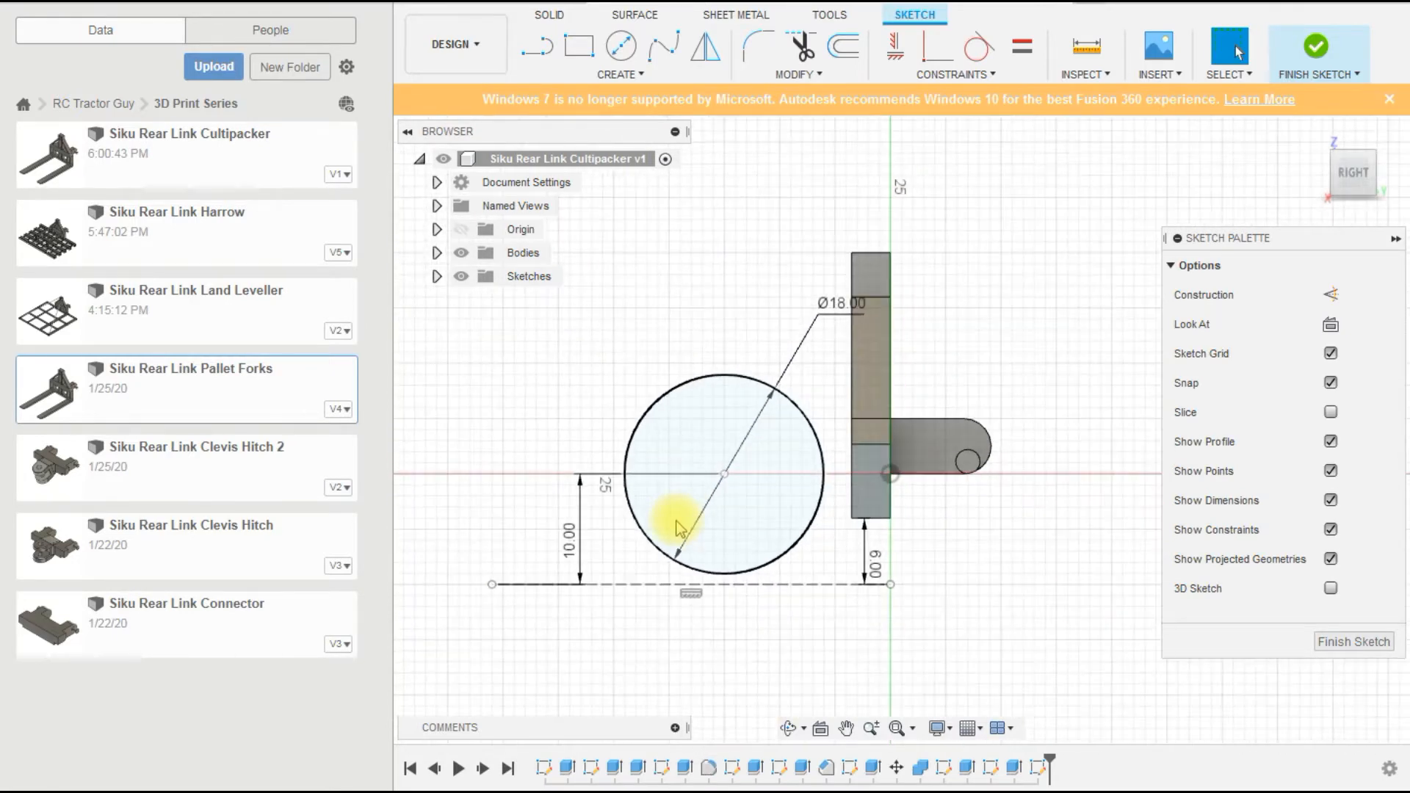
pyautogui.moveTo(707, 645)
pyautogui.keyDown('shift'); pyautogui.mouseDown(button='middle')
pyautogui.moveTo(793, 665)
pyautogui.moveTo(696, 624)
pyautogui.moveTo(727, 639)
pyautogui.mouseUp(button='middle'); pyautogui.keyUp('shift')
pyautogui.scroll(5, 851, 469)
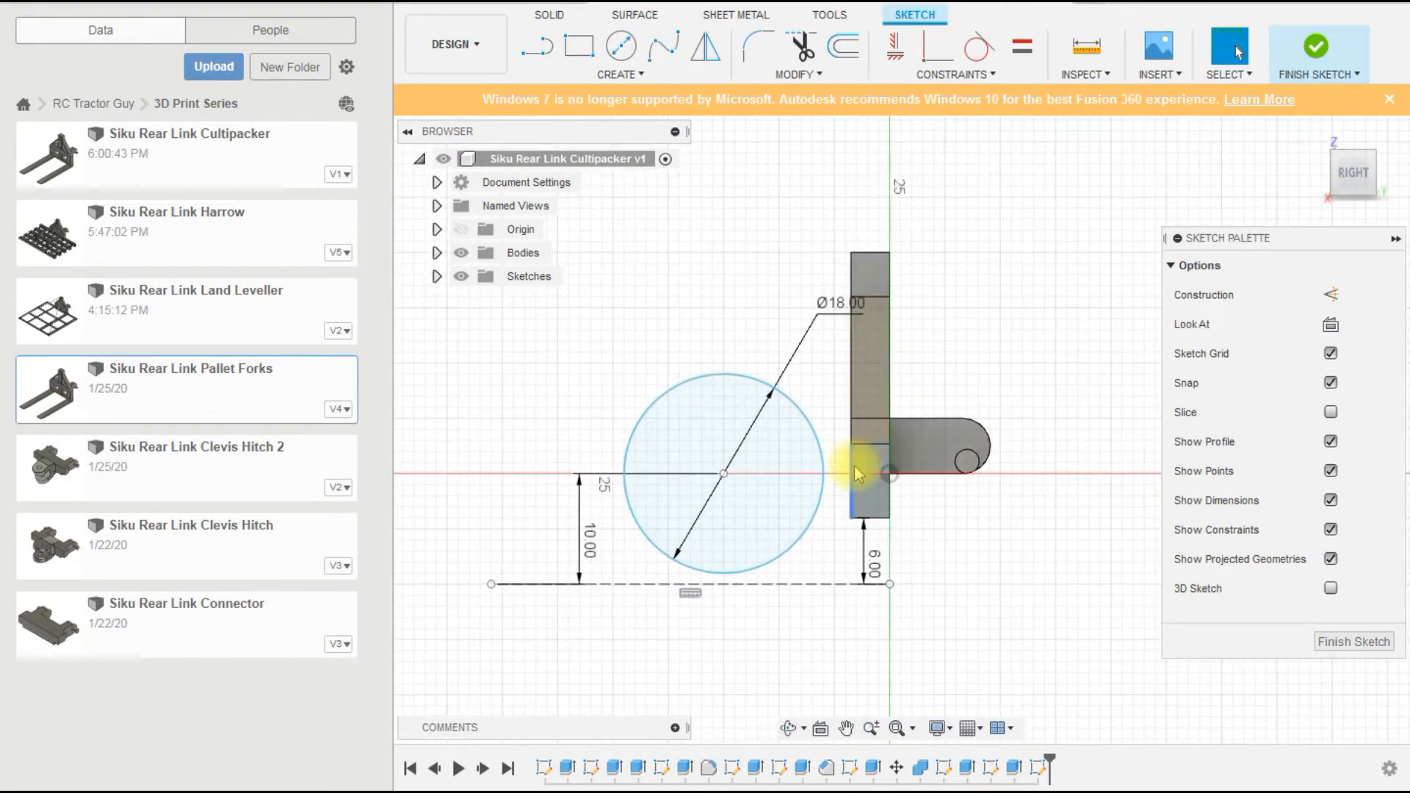
pyautogui.press('Escape')
pyautogui.scroll(-2, 639, 504)
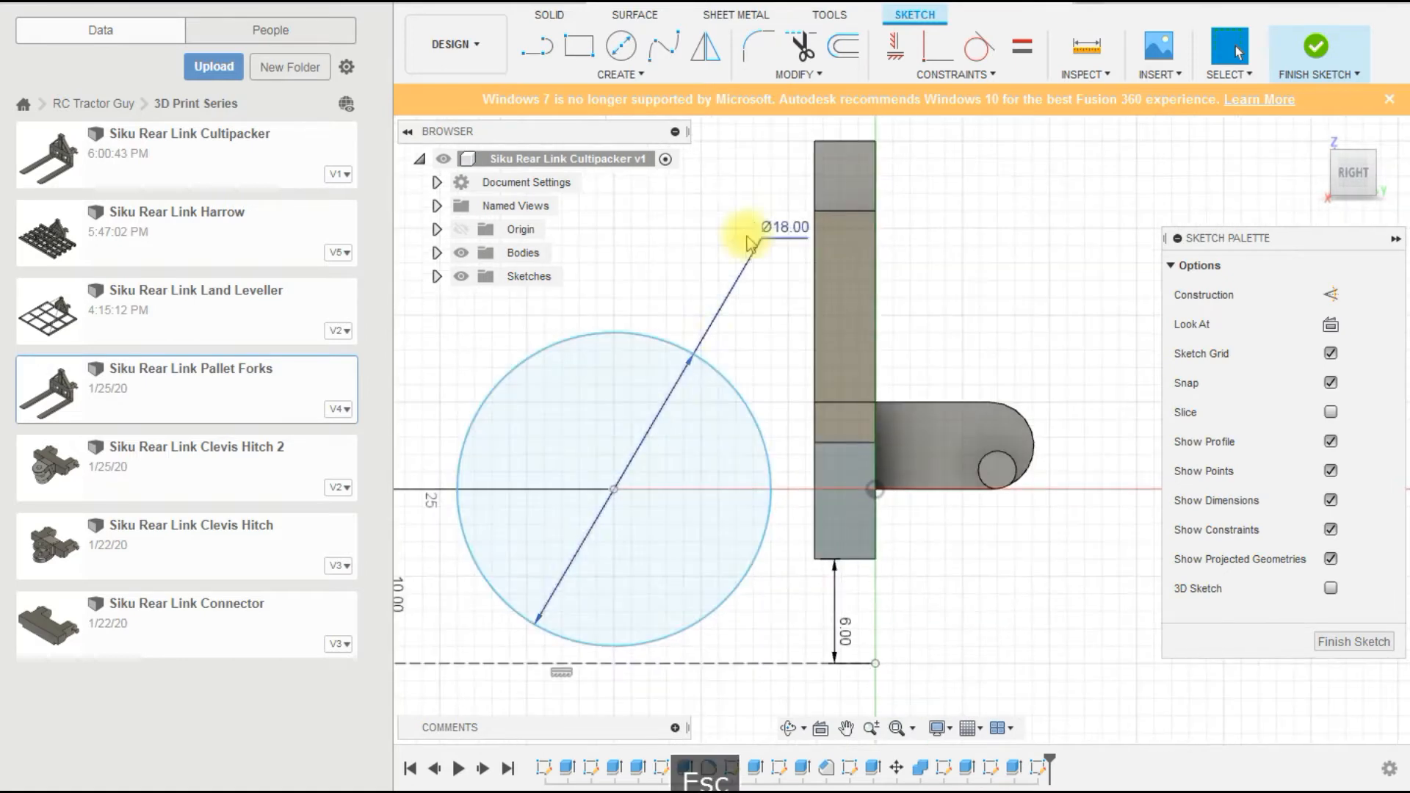
# Set the circle's diameter to 4 mm.
pyautogui.doubleClick(792, 232)
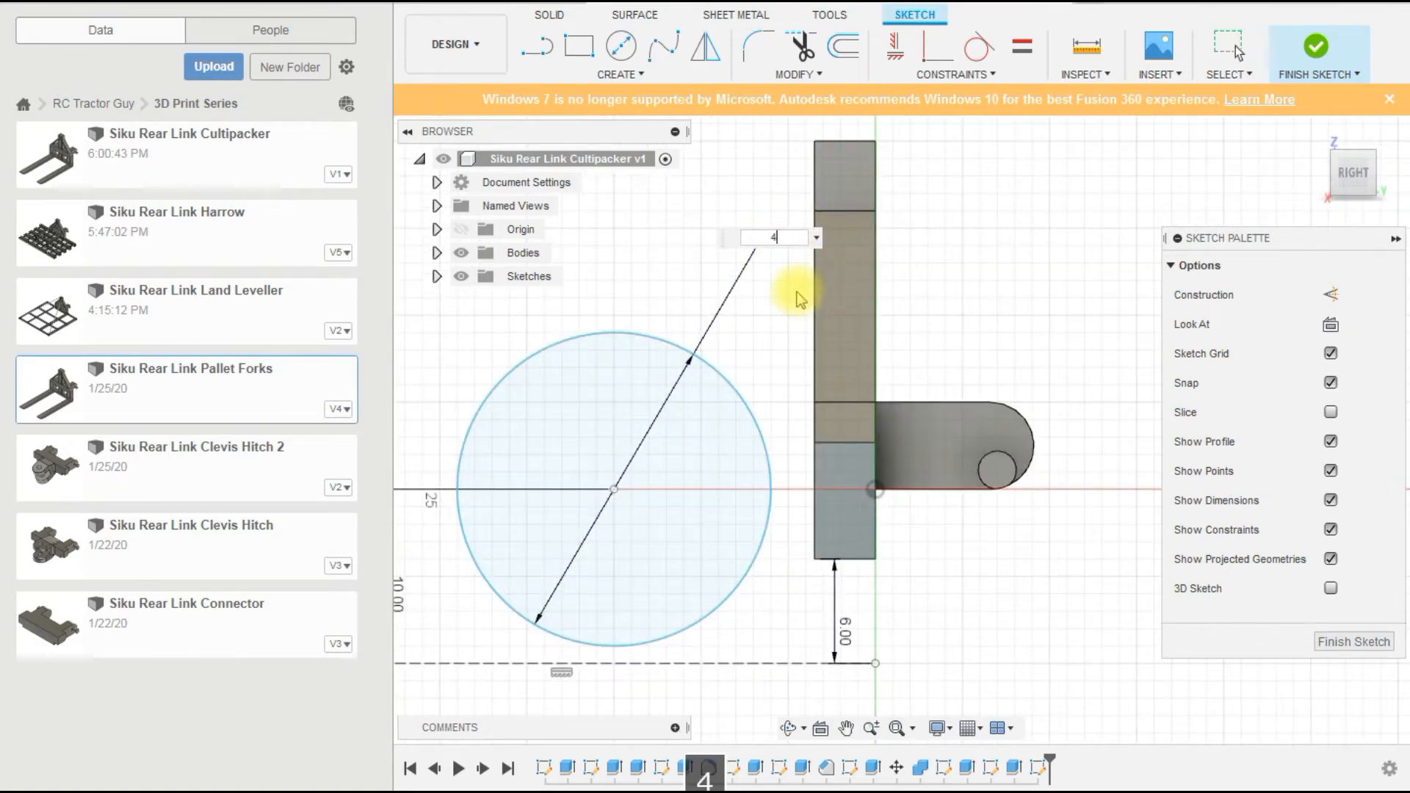
pyautogui.write('4')
pyautogui.press('Return')
pyautogui.scroll(2, 693, 536)
# Draw a second circle about 9.6 mm in diameter, concentric with the 4 mm circle.
pyautogui.click(620, 46)
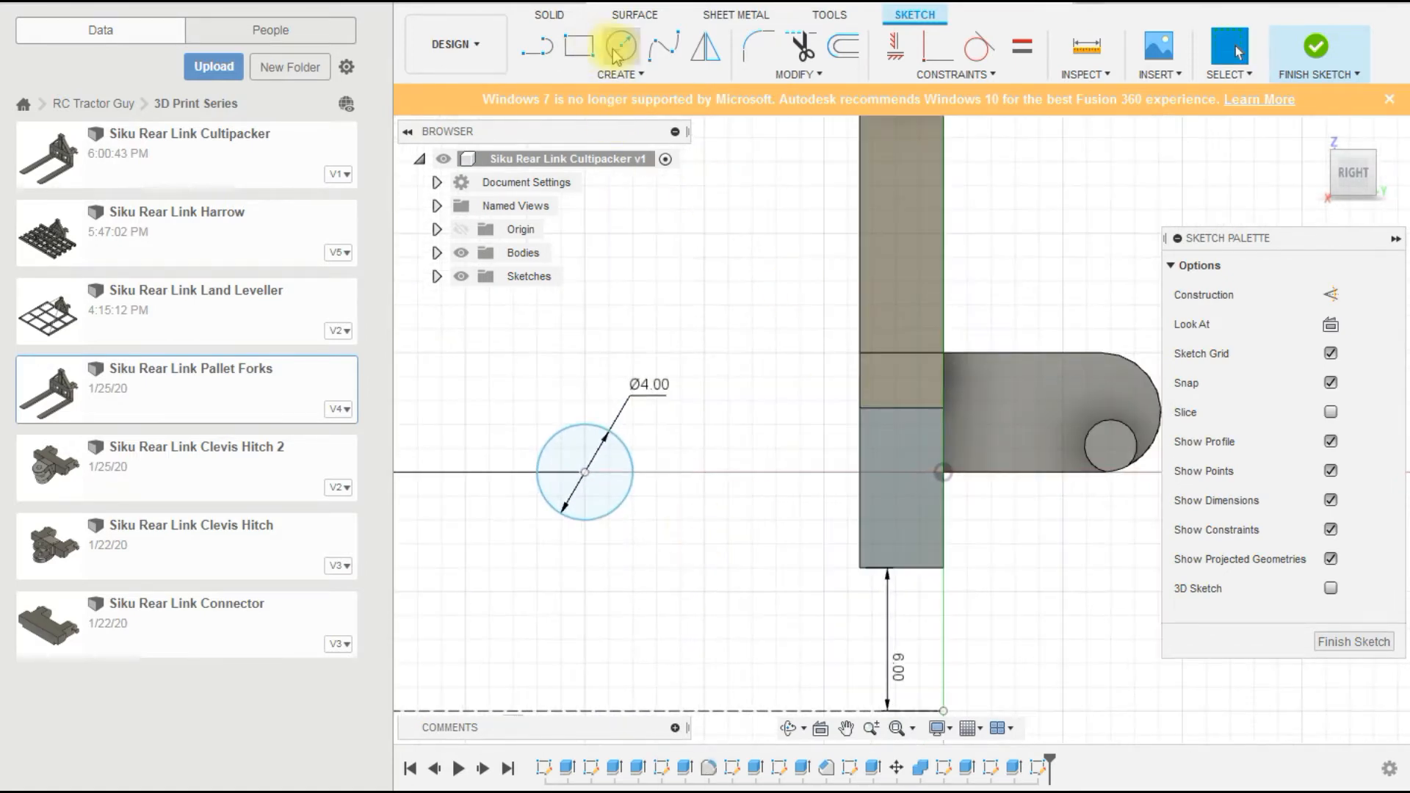
pyautogui.click(586, 473)
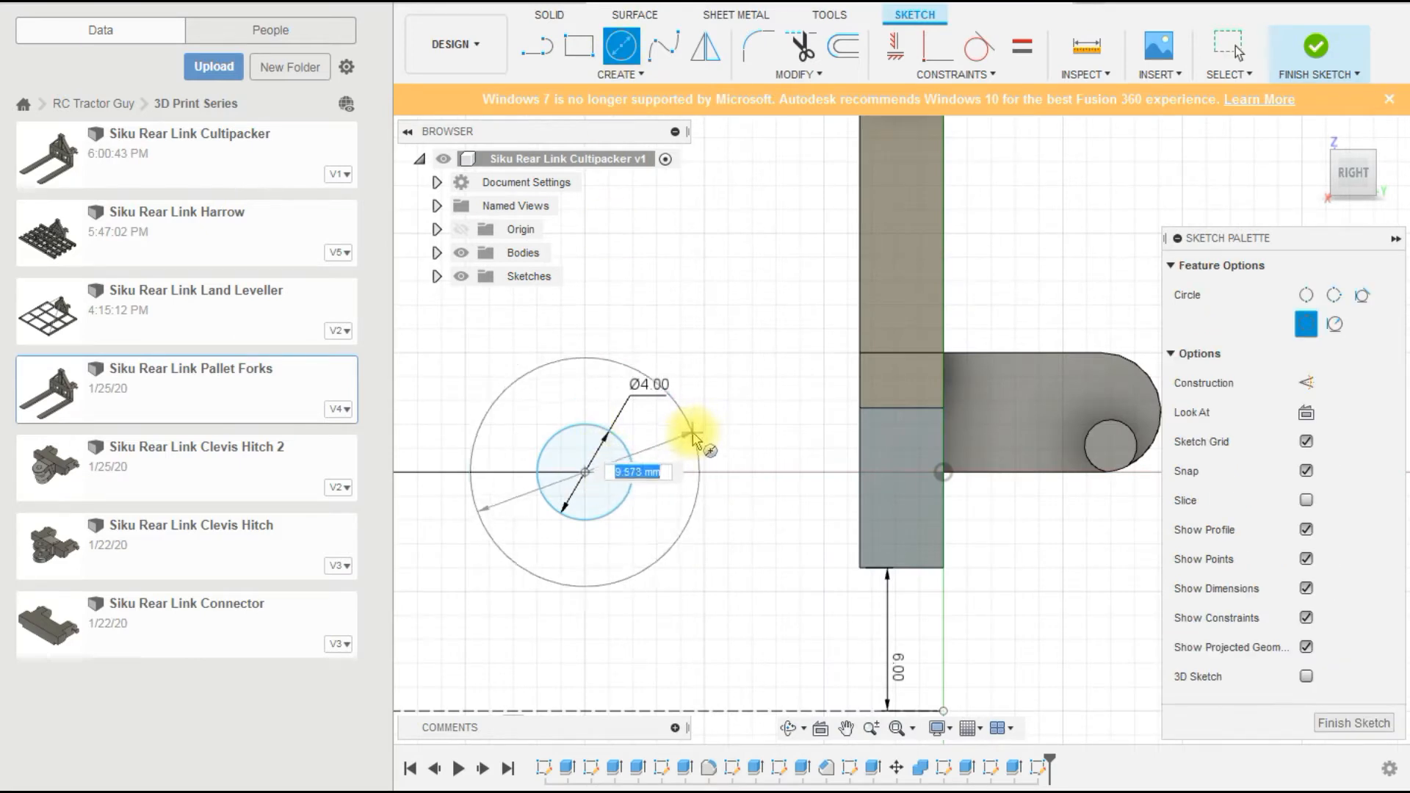
pyautogui.click(698, 486)
pyautogui.press('Escape')
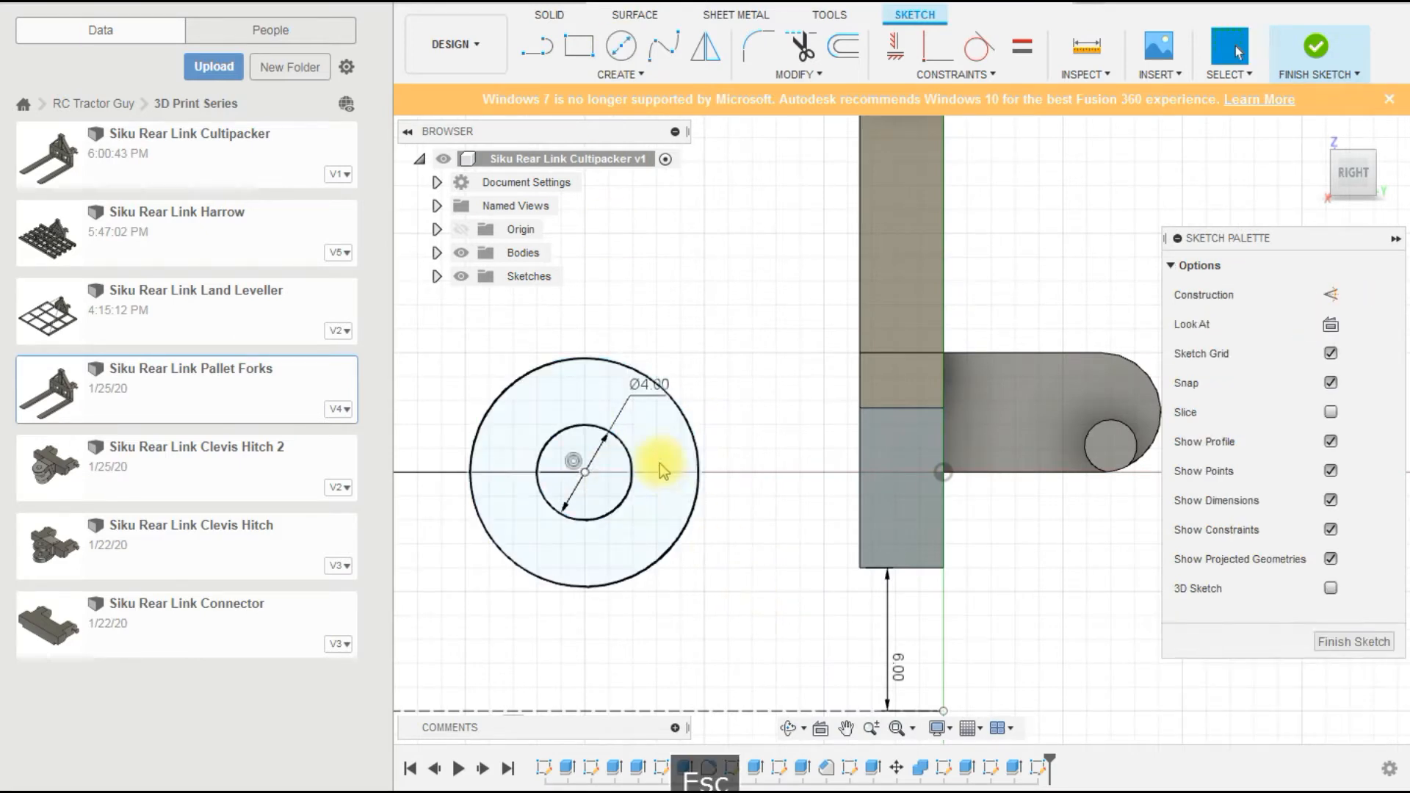
# Dimension the outer circle's diameter as 8 mm.
pyautogui.press('d')
pyautogui.click(696, 440)
pyautogui.click(714, 417)
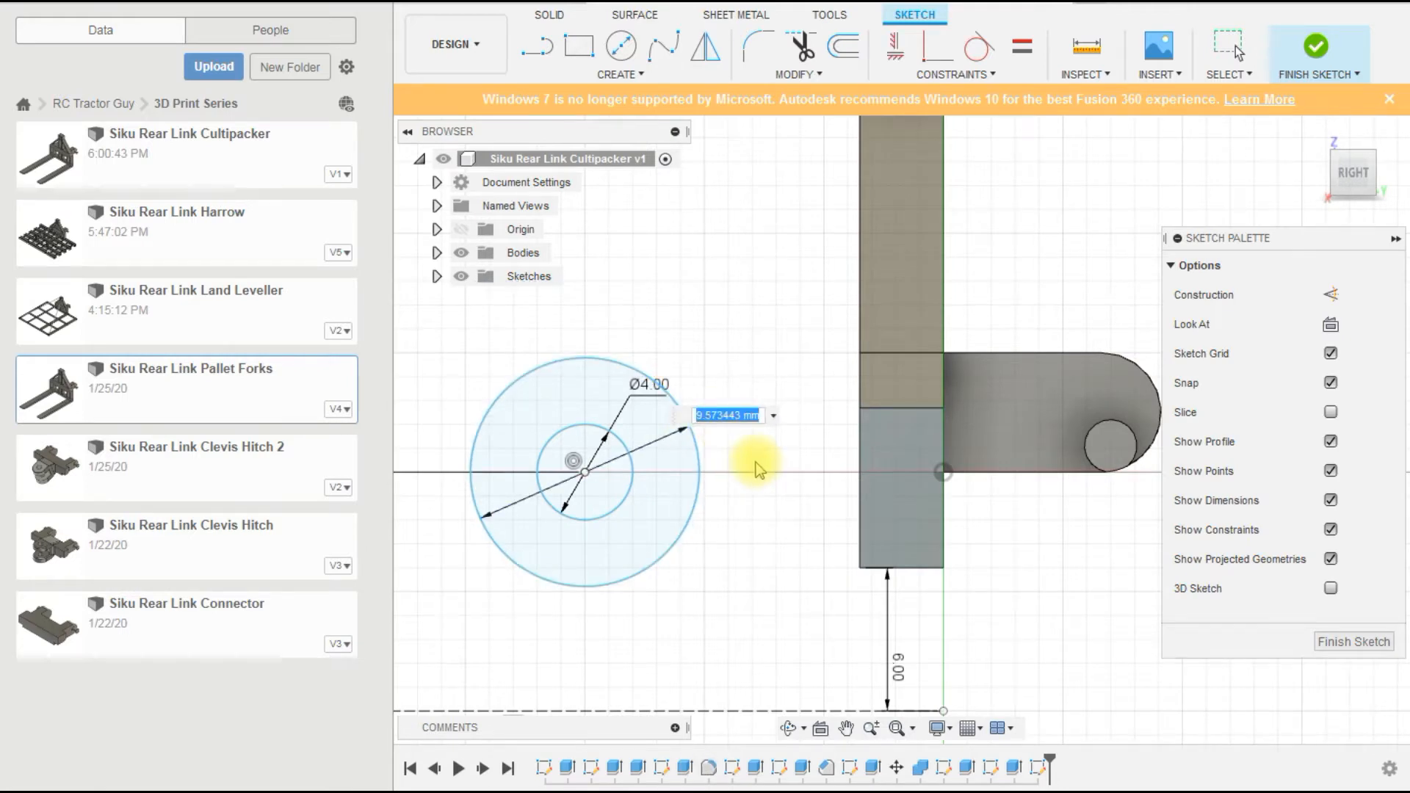
pyautogui.write('8')
pyautogui.press('Return')
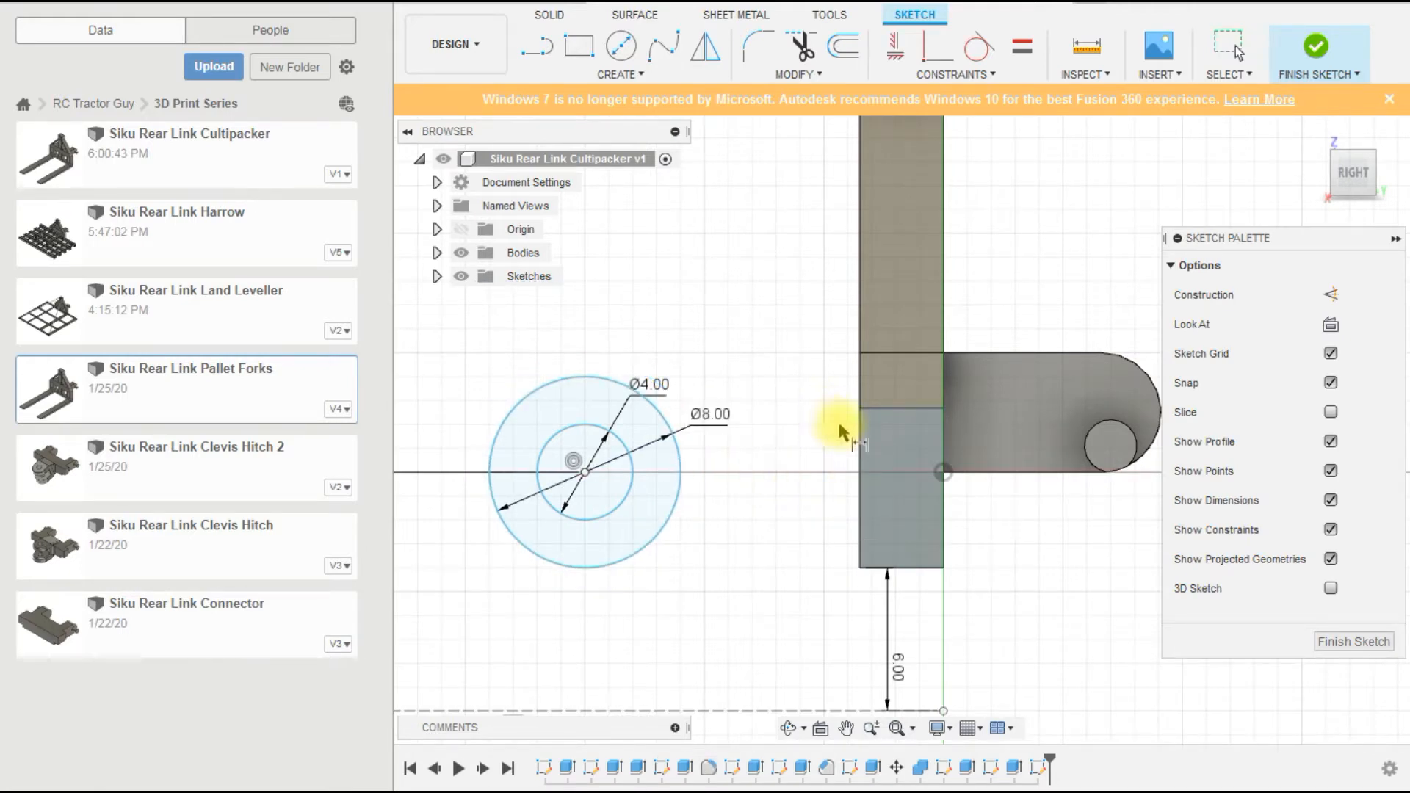
# Try the outer circle's diameter at 6 mm and set it back to 8 mm.
pyautogui.write('6')
pyautogui.press('Return')
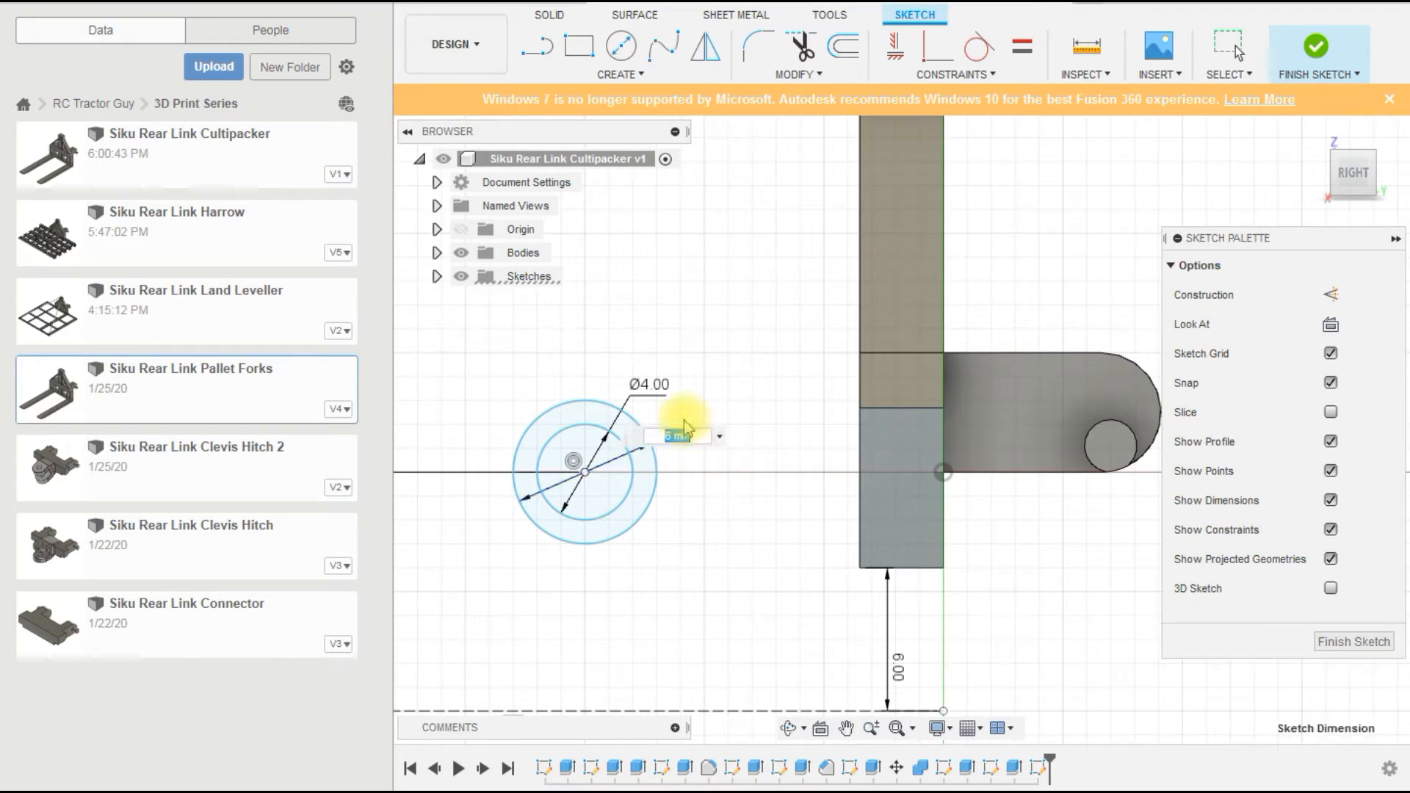
pyautogui.press('Return')
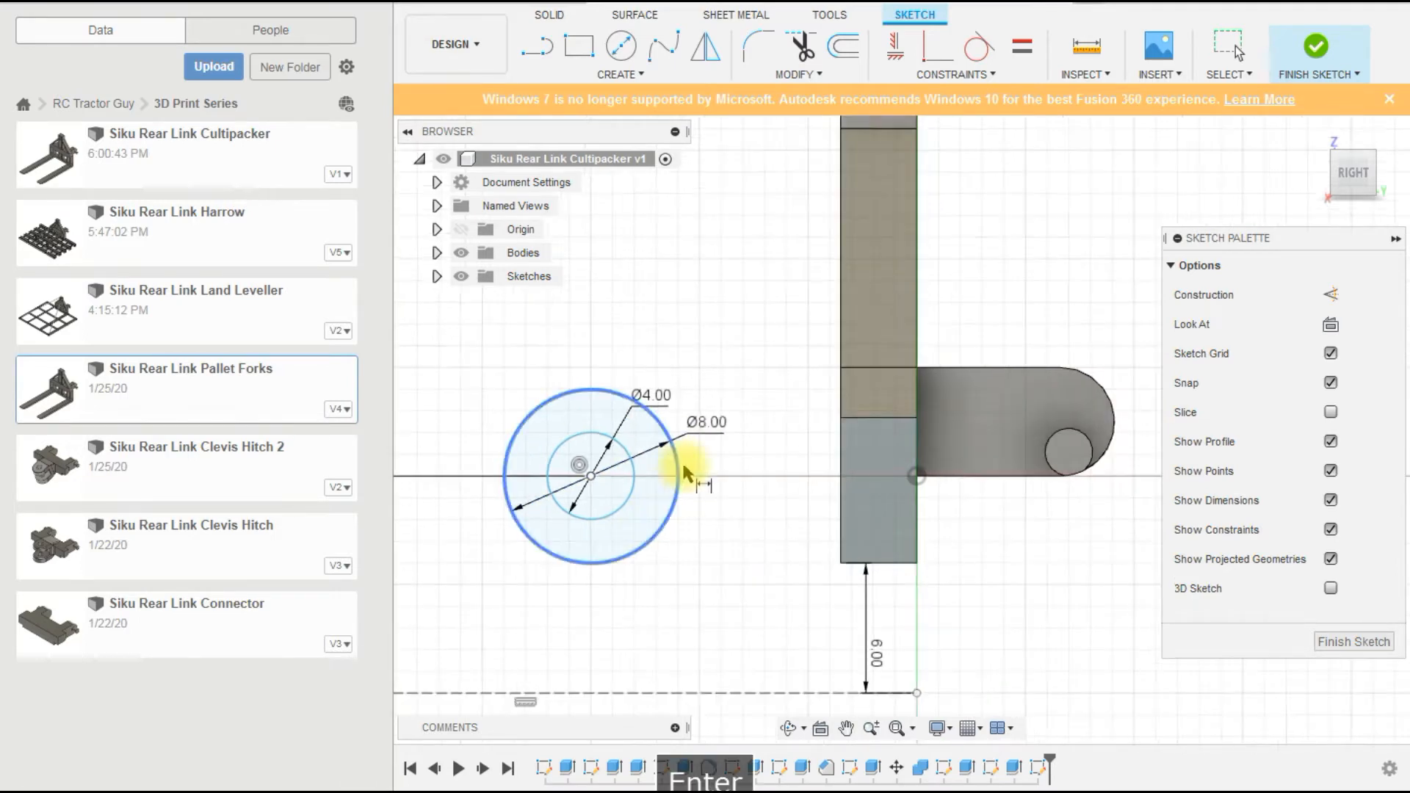
pyautogui.scroll(1, 679, 486)
pyautogui.scroll(-1, 679, 487)
pyautogui.press('Escape')
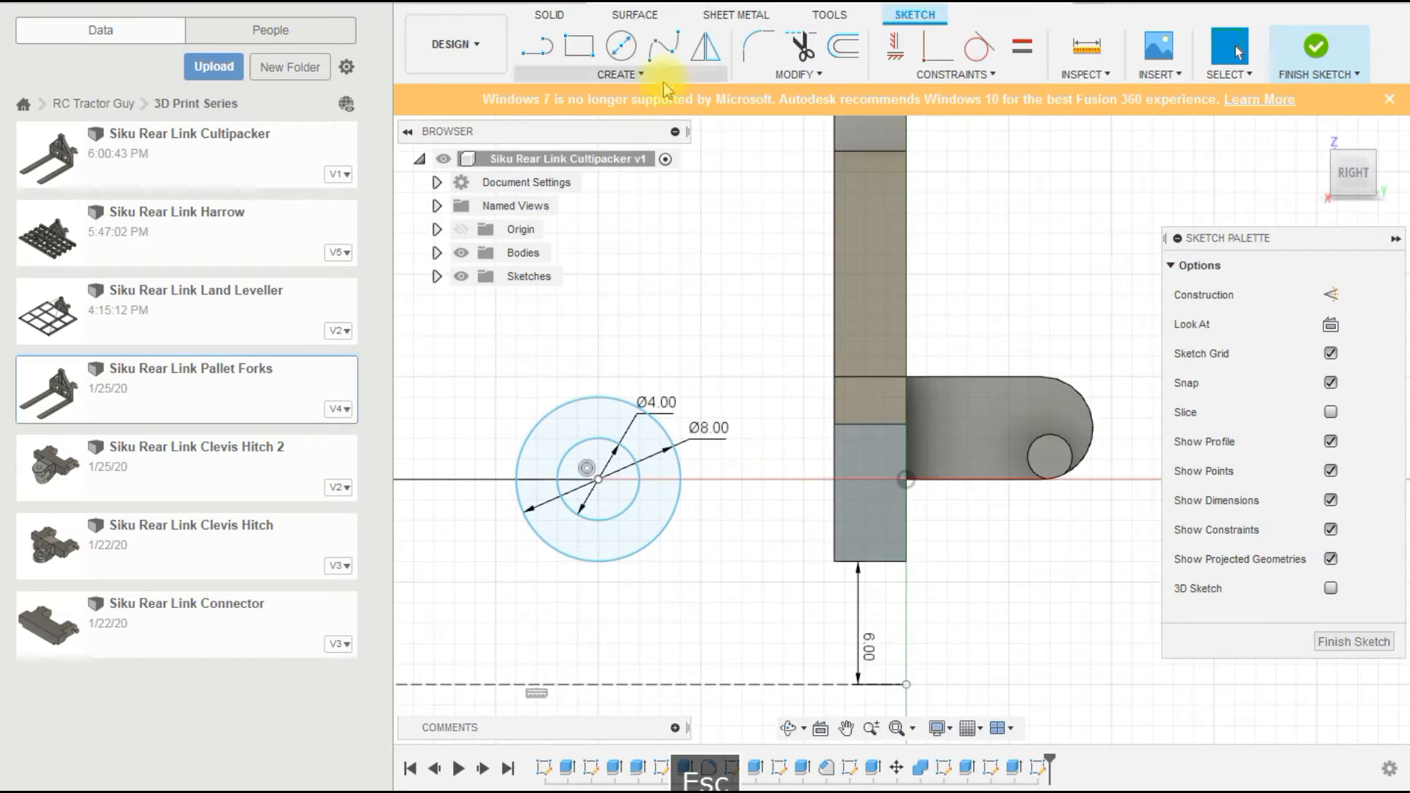
# Draw a horizontal line from the frame's lower rear corner to the lowest point of the outer circle.
pyautogui.click(537, 45)
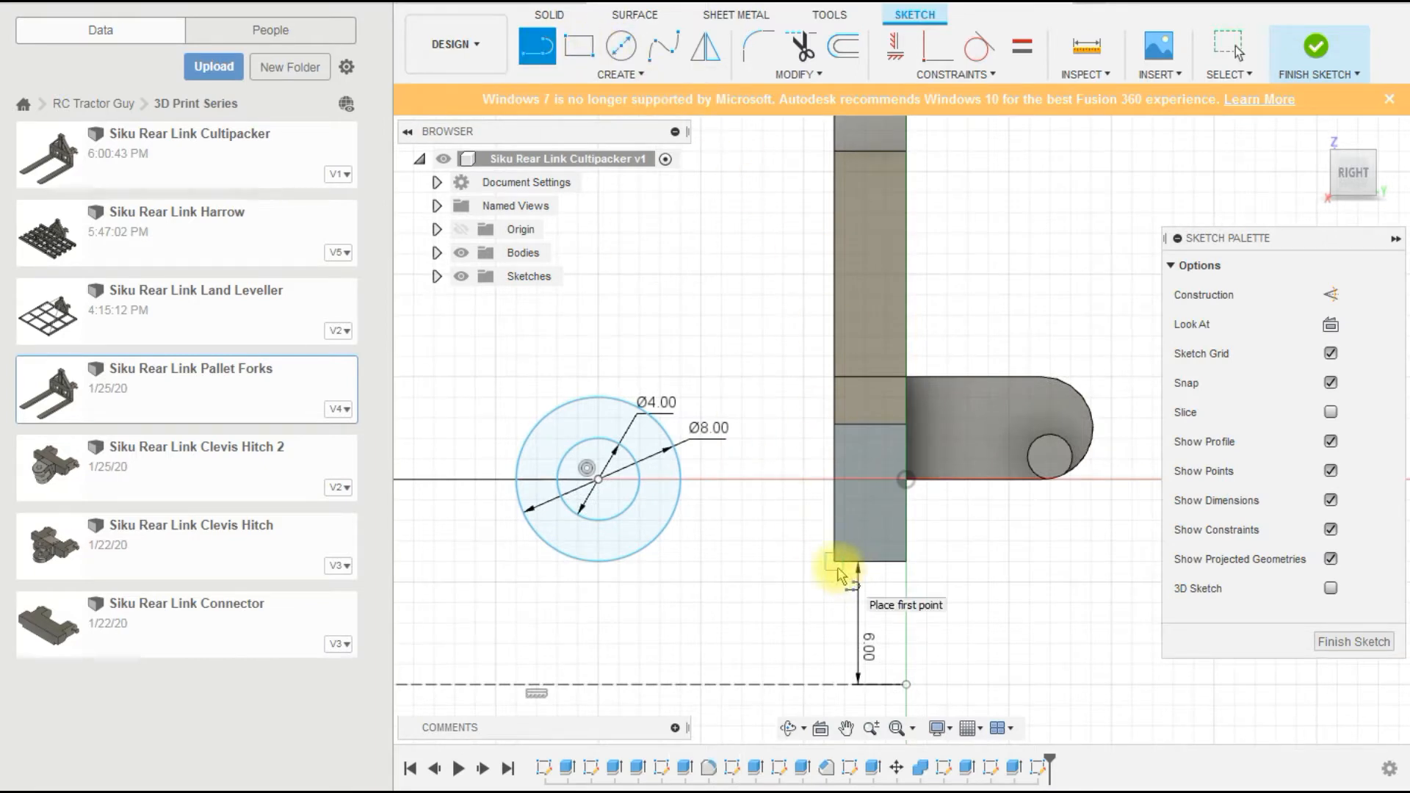
pyautogui.click(836, 563)
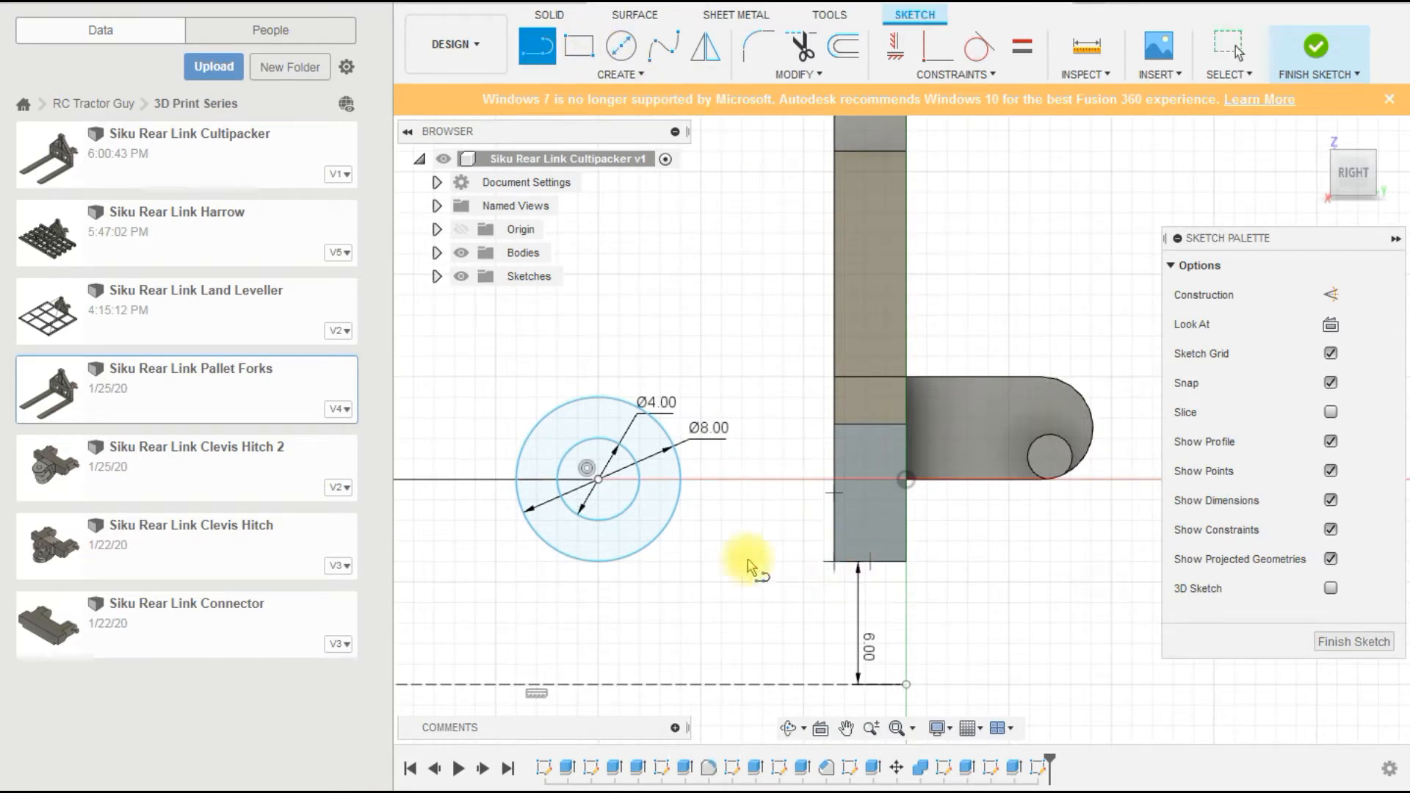
pyautogui.click(598, 563)
pyautogui.scroll(-1, 708, 441)
pyautogui.scroll(1, 636, 426)
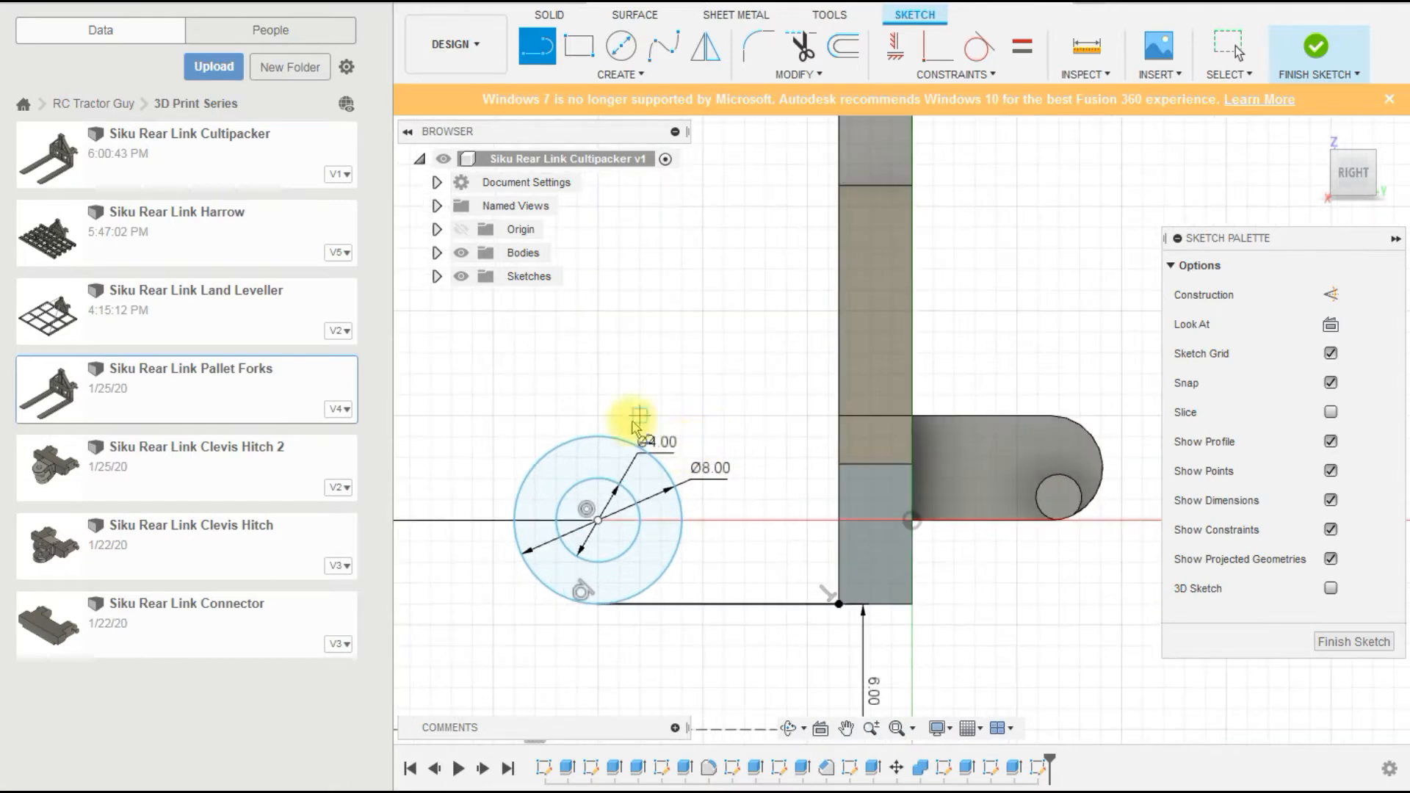
# Try a straight line from the outer circle's upper edge to the lower rail's upper rear corner, and delete it.
pyautogui.click(622, 444)
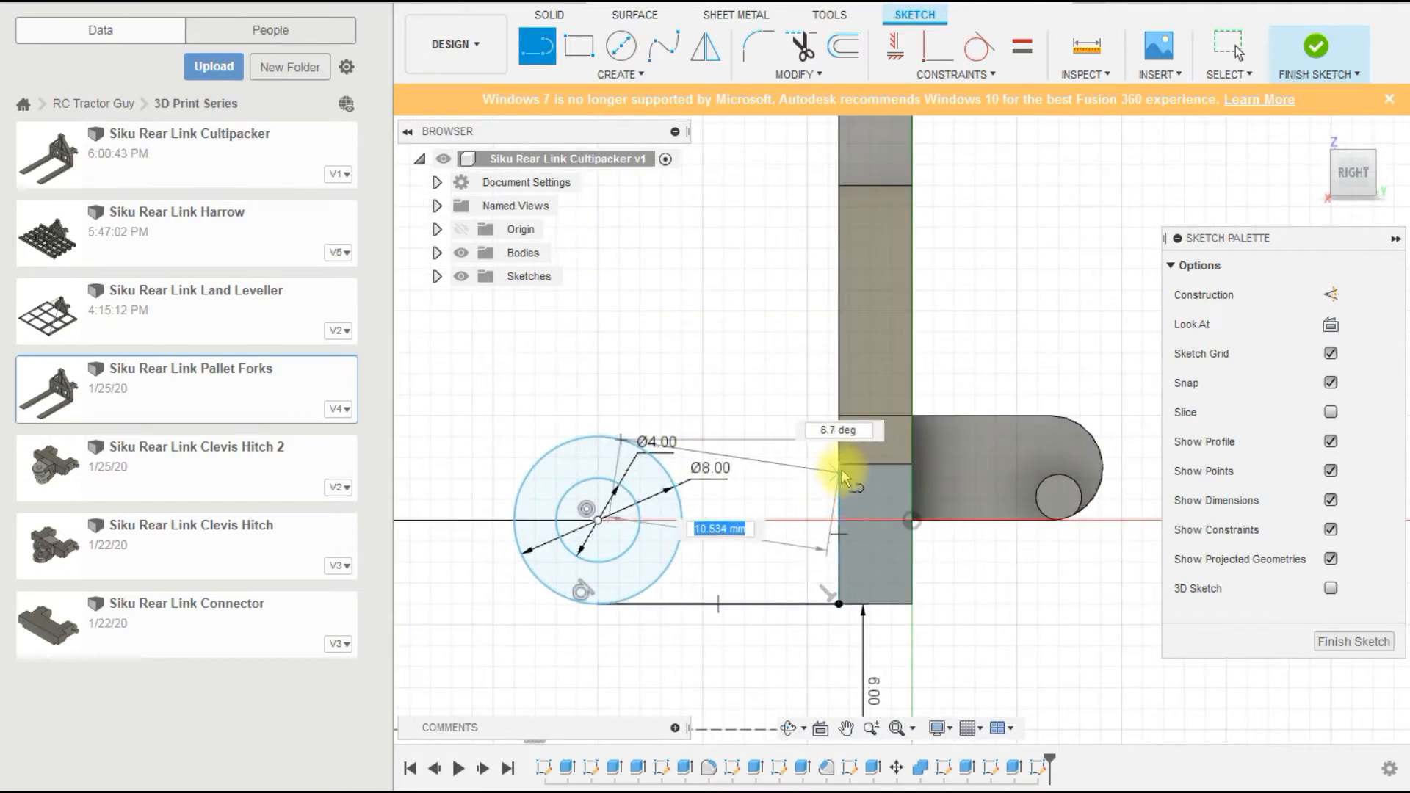
pyautogui.click(840, 464)
pyautogui.press('Escape')
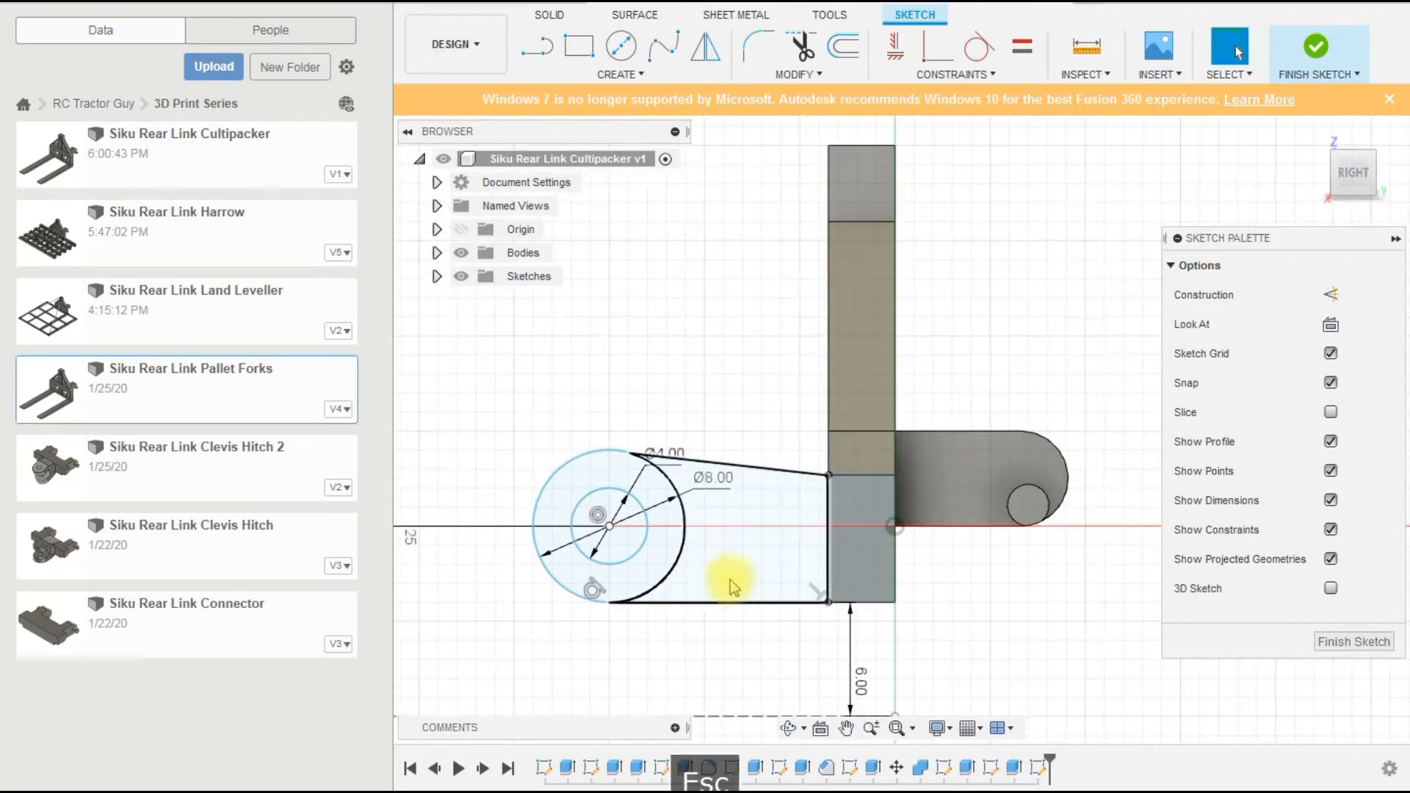
pyautogui.scroll(1, 767, 488)
pyautogui.click(762, 476)
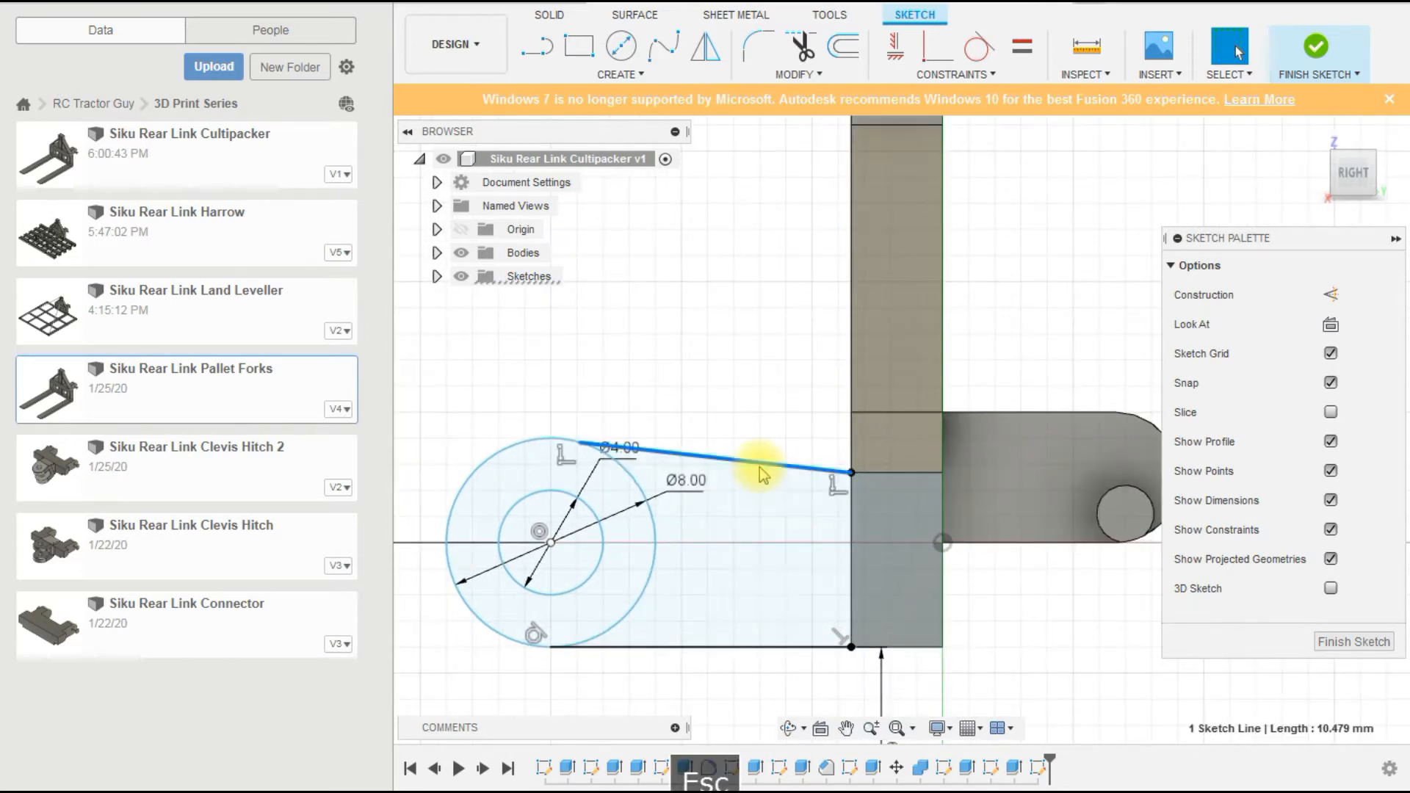
pyautogui.press('Delete')
# Draw a two-point spline from the lower rail's upper rear corner to the upper edge of the outer circle.
pyautogui.click(663, 46)
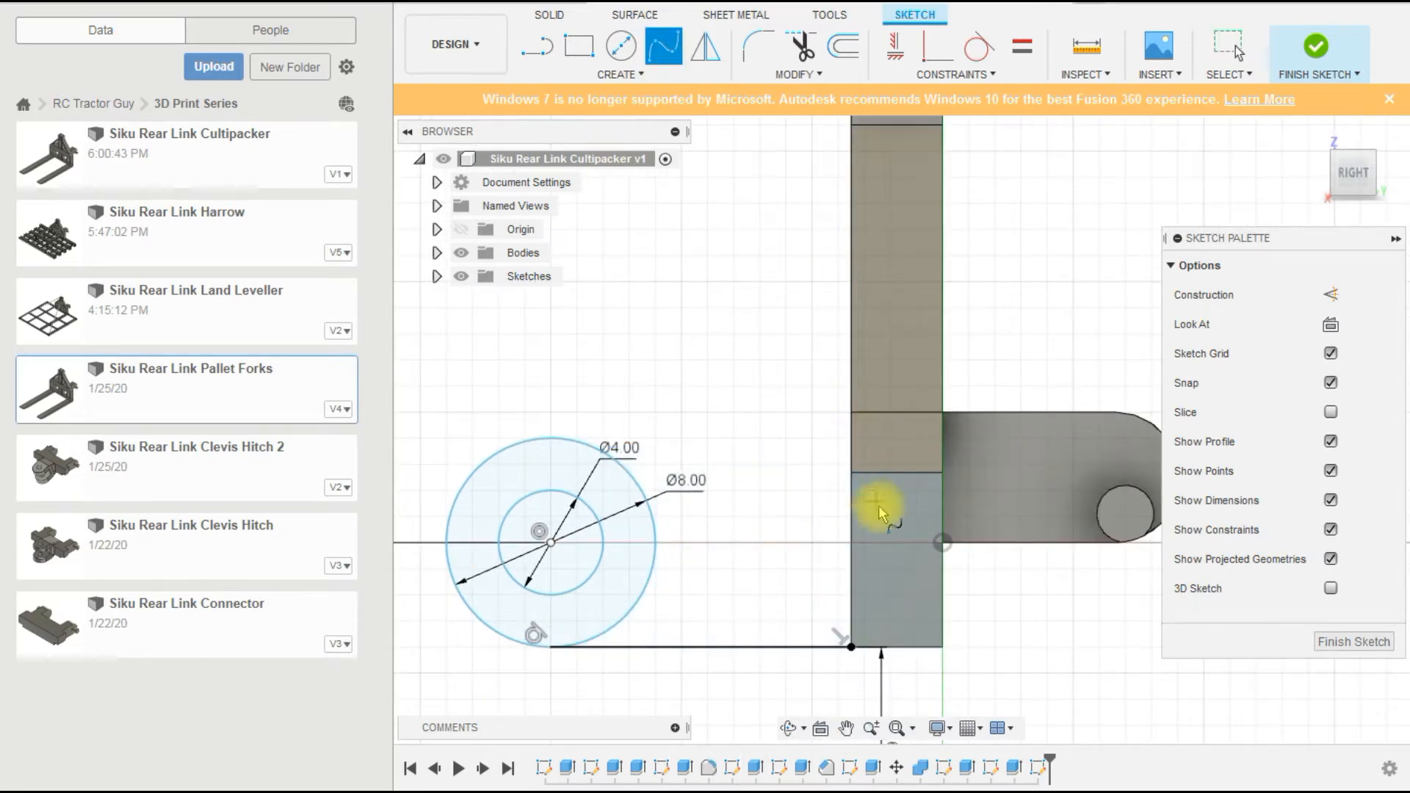
pyautogui.click(851, 473)
pyautogui.click(589, 445)
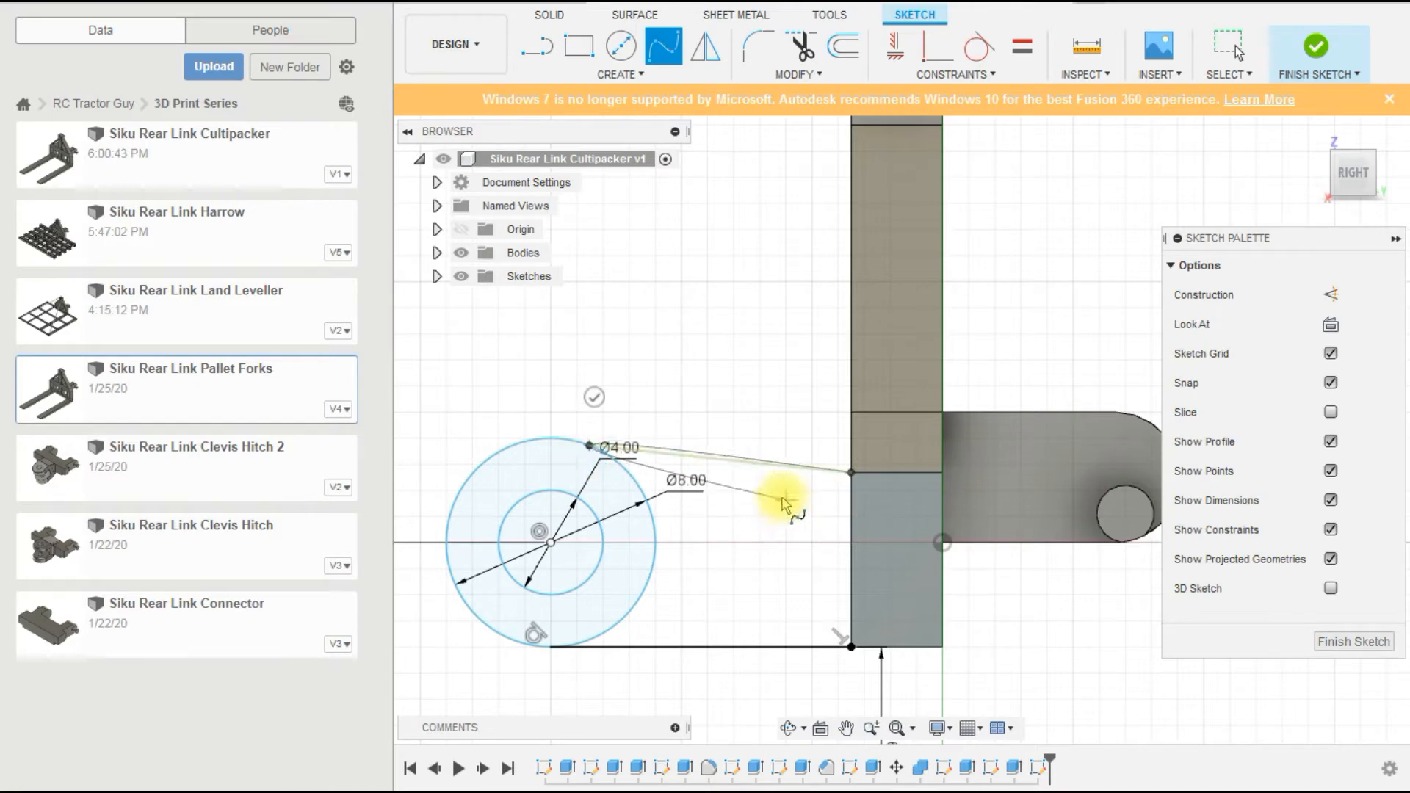
pyautogui.click(594, 397)
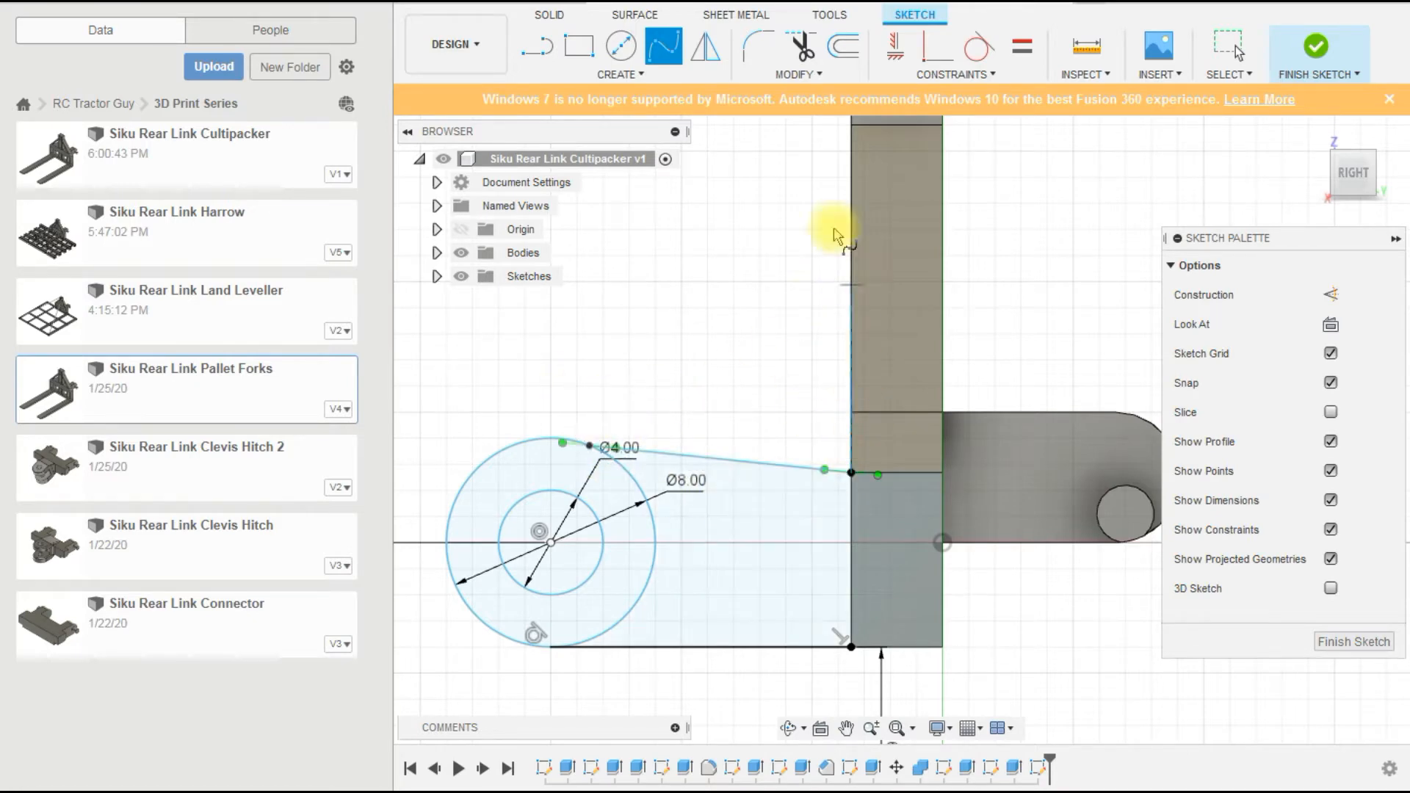
# Constrain the spline tangent to the rail's upper edge at the frame end and to the outer circle at the other end.
pyautogui.click(979, 46)
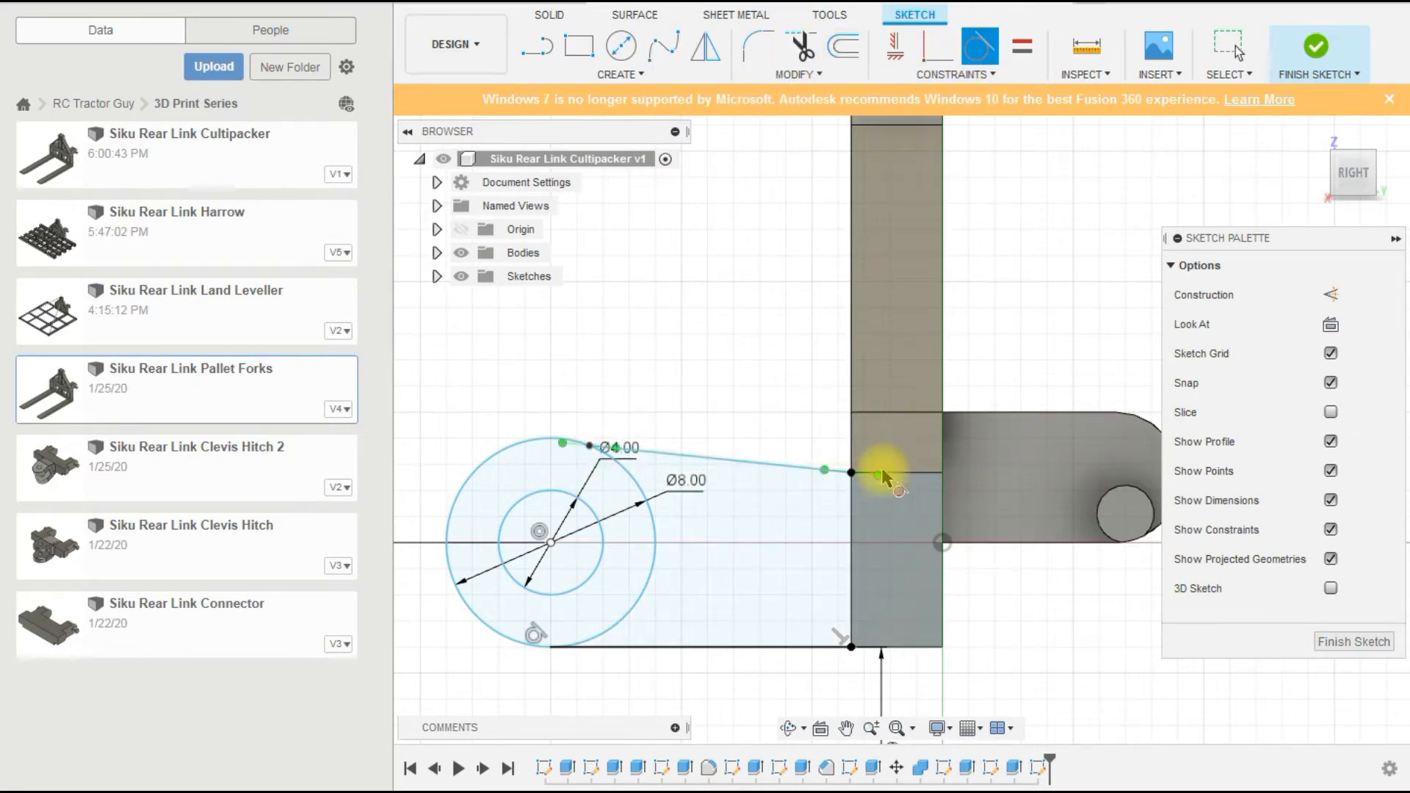
pyautogui.click(812, 469)
pyautogui.click(908, 473)
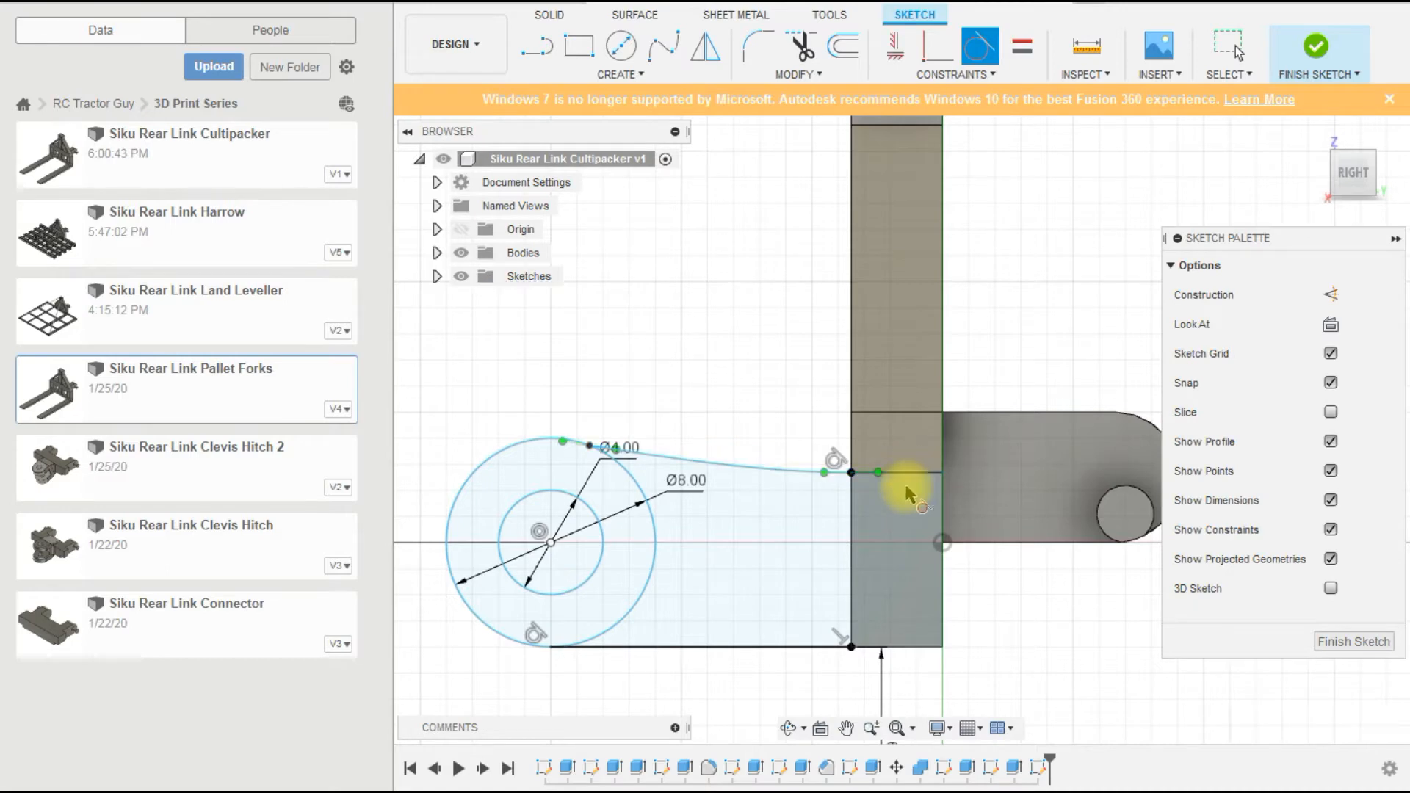
pyautogui.click(630, 451)
pyautogui.click(553, 447)
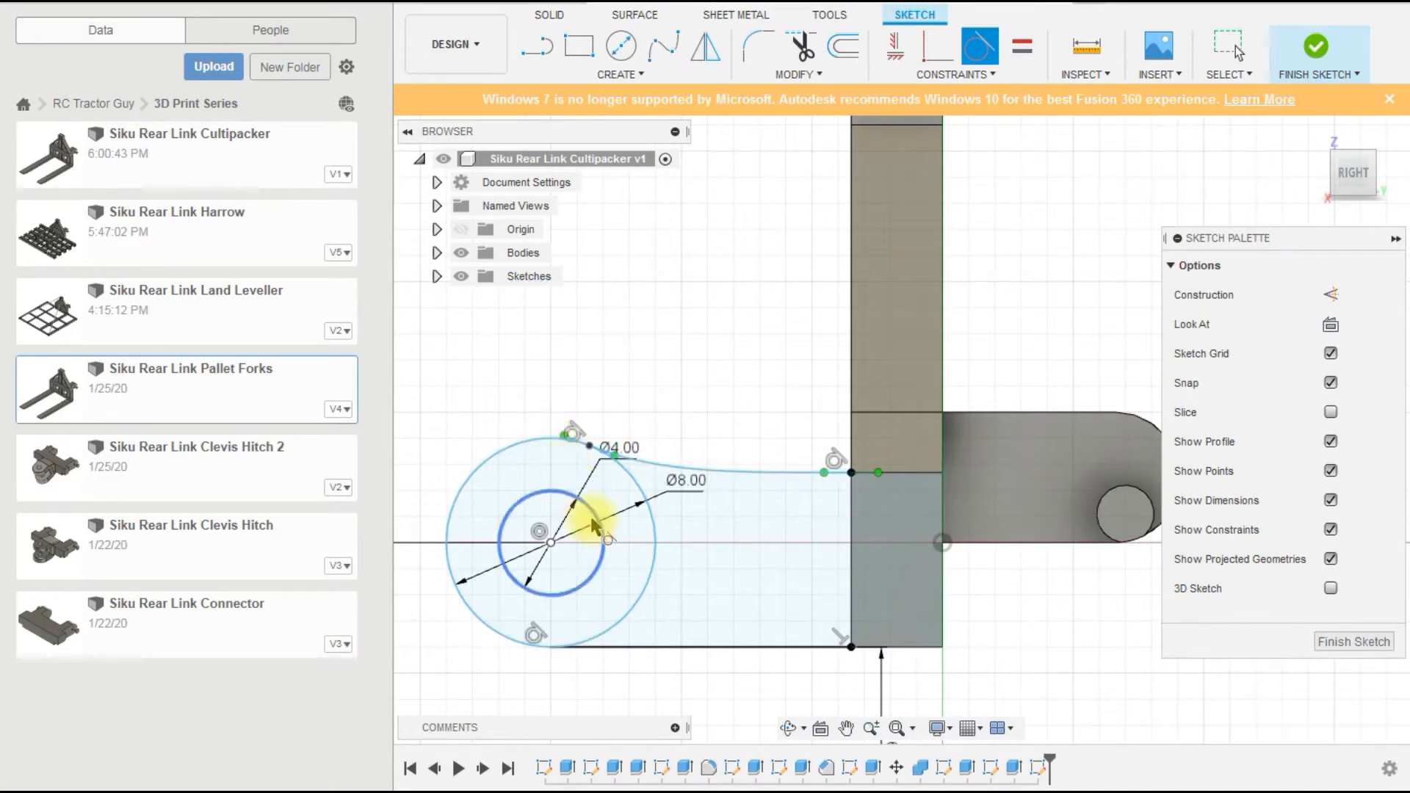
pyautogui.scroll(-1, 698, 506)
pyautogui.press('Escape')
pyautogui.scroll(-2, 711, 524)
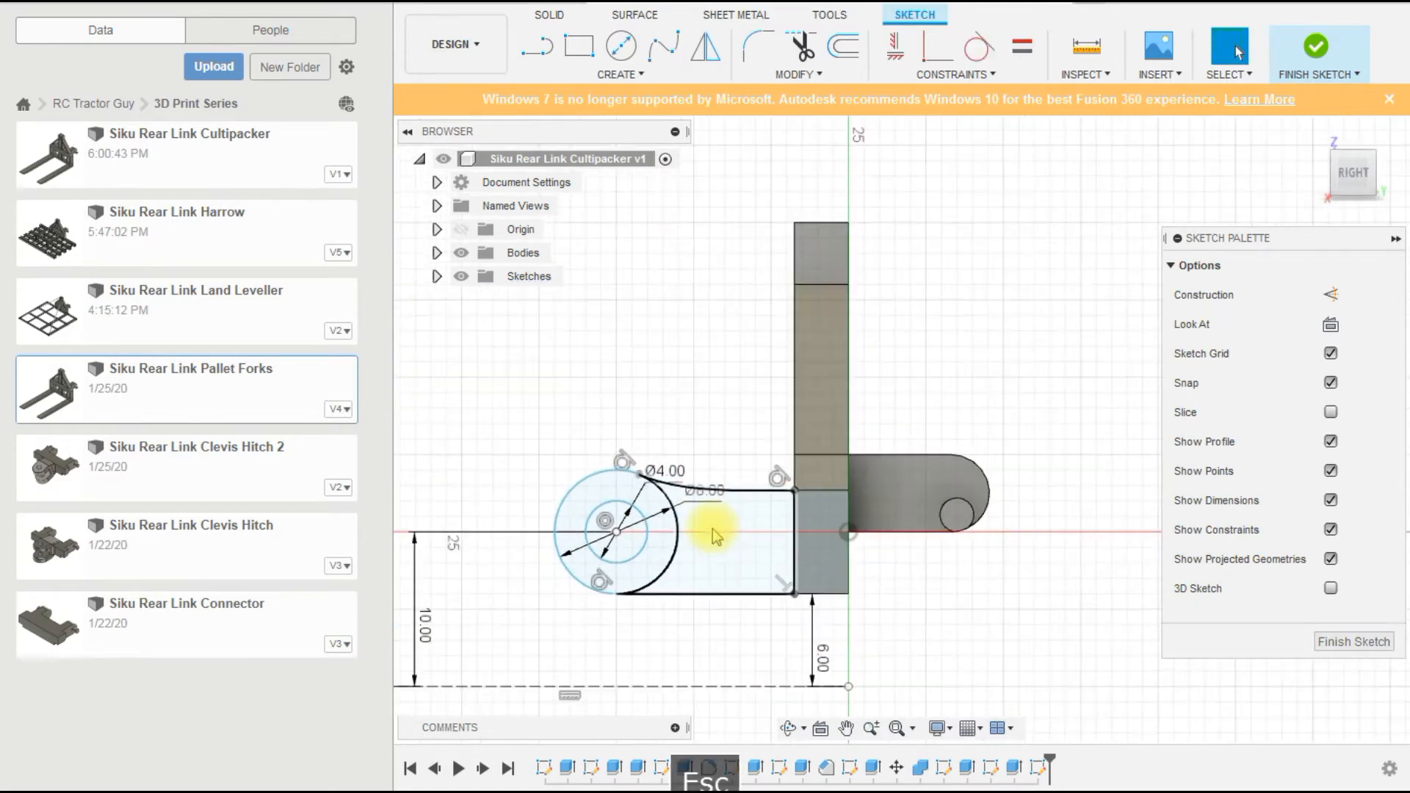
# Trim away the outer circle's arc inside the arm outline and finish the sketch.
pyautogui.click(800, 55)
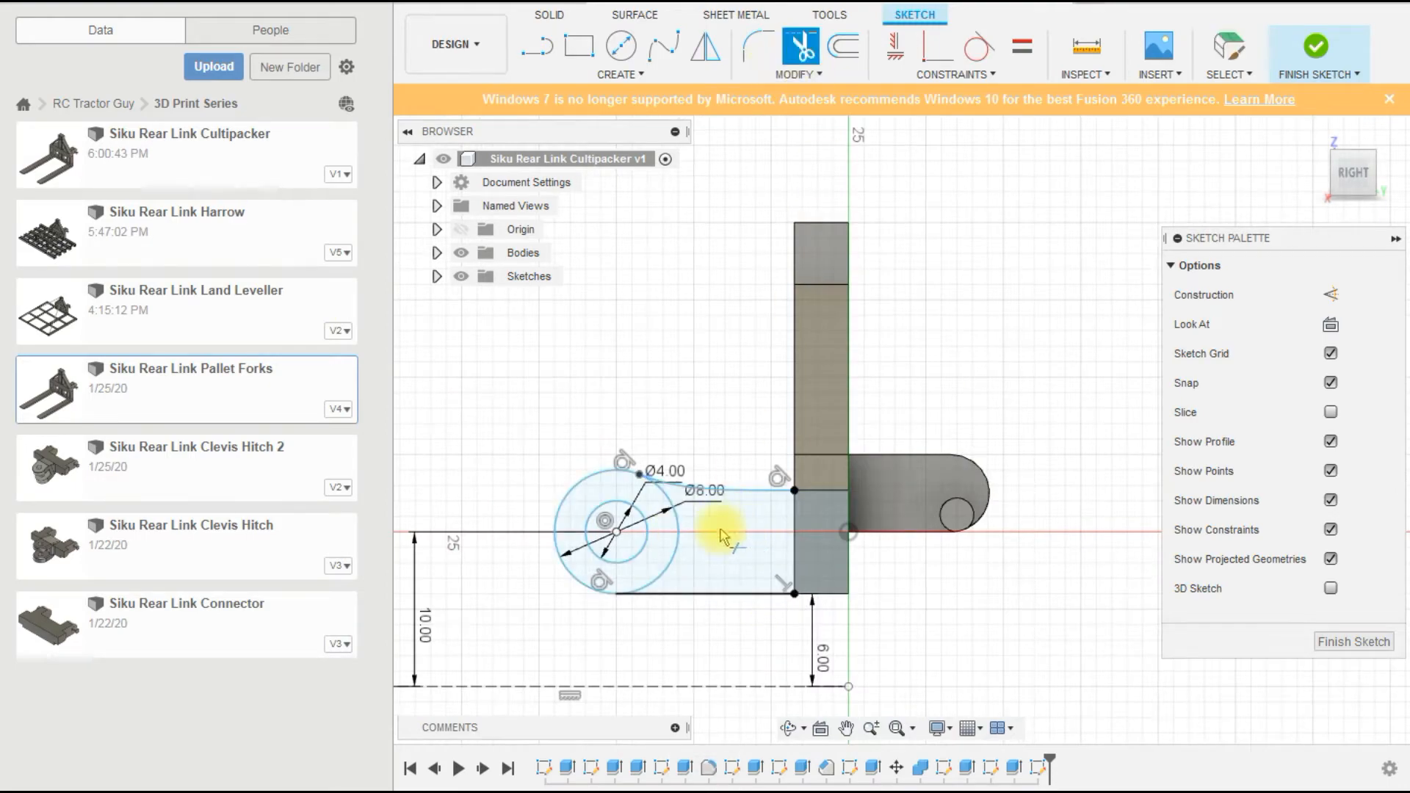
pyautogui.scroll(-2, 677, 530)
pyautogui.click(1293, 73)
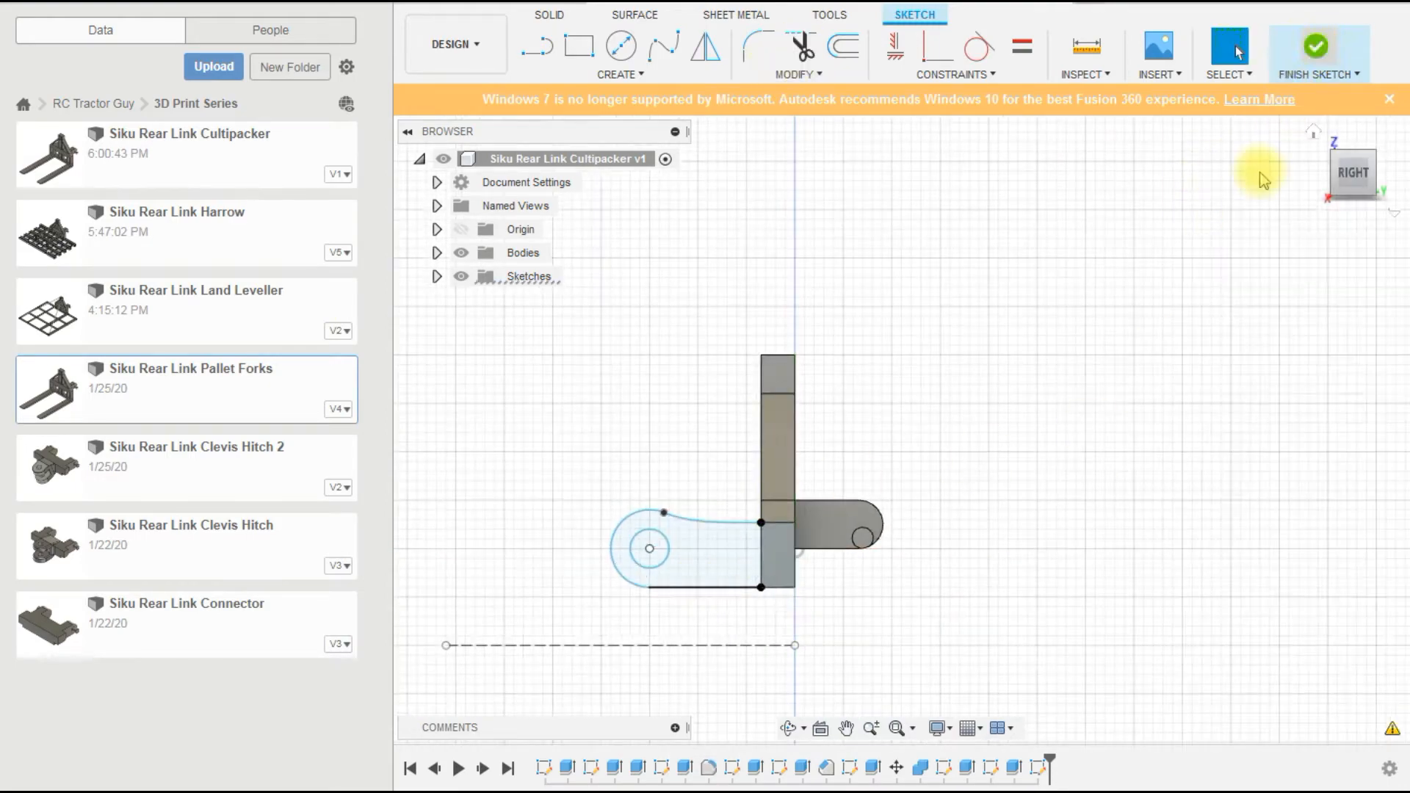
pyautogui.moveTo(1259, 173)
pyautogui.keyDown('shift'); pyautogui.mouseDown(button='middle')
pyautogui.moveTo(991, 620)
pyautogui.moveTo(912, 618)
pyautogui.mouseUp(button='middle'); pyautogui.keyUp('shift')
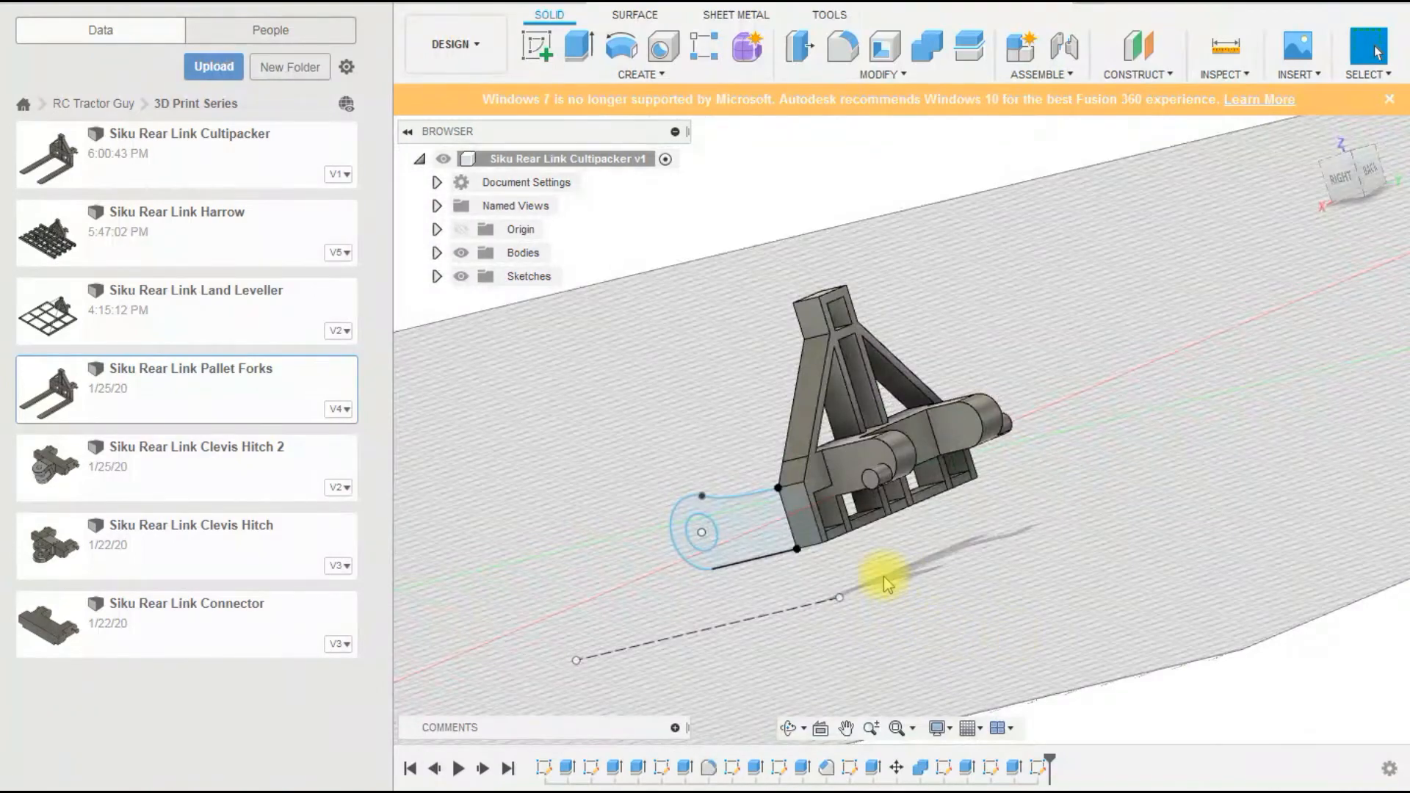
pyautogui.scroll(2, 884, 575)
pyautogui.click(765, 469)
pyautogui.scroll(-3, 932, 563)
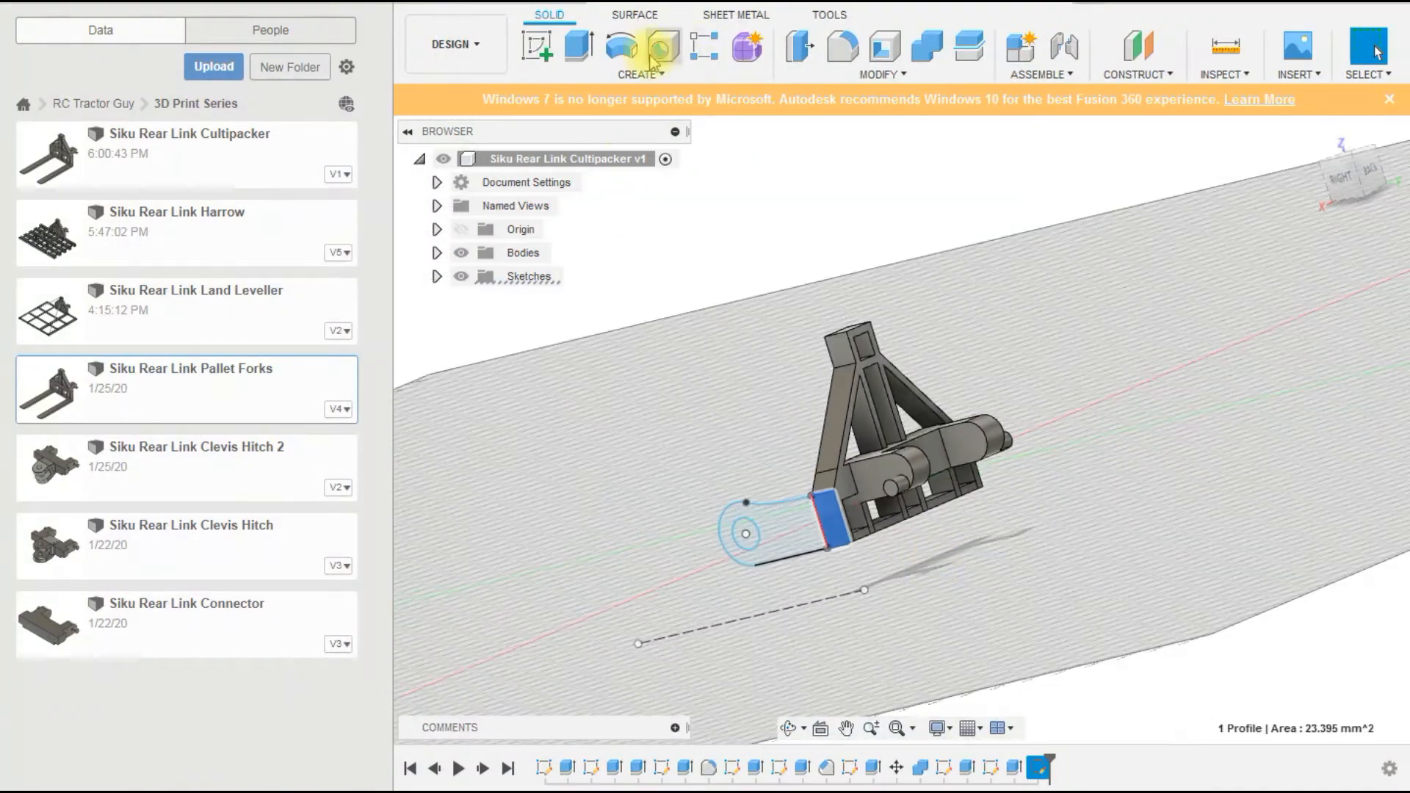
pyautogui.click(579, 46)
pyautogui.keyDown('shift'); pyautogui.moveTo(856, 607); pyautogui.dragTo(816, 642, button='middle'); pyautogui.keyUp('shift')
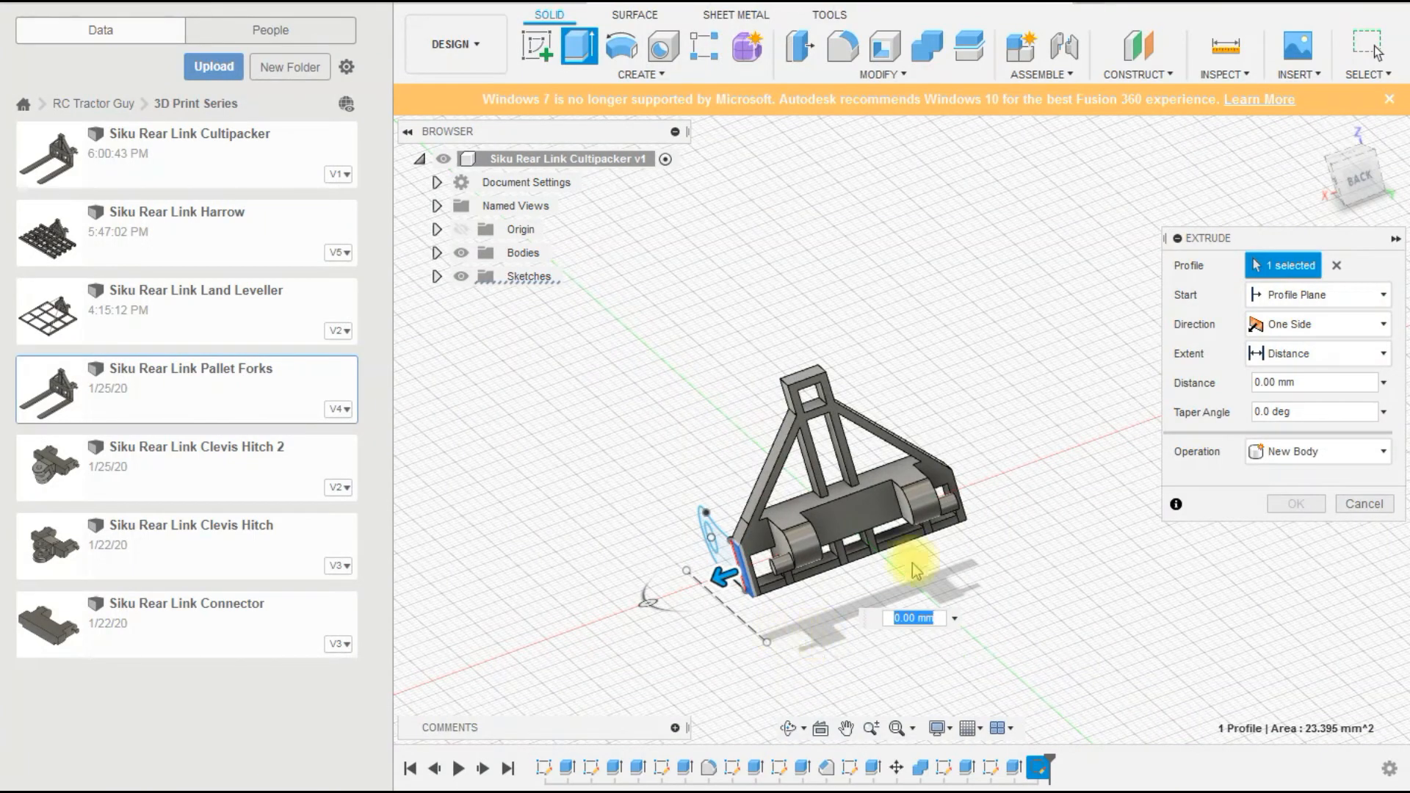
# Measure the distance between the outer end edges of the frame's lower rail.
pyautogui.click(1225, 45)
pyautogui.scroll(2, 800, 584)
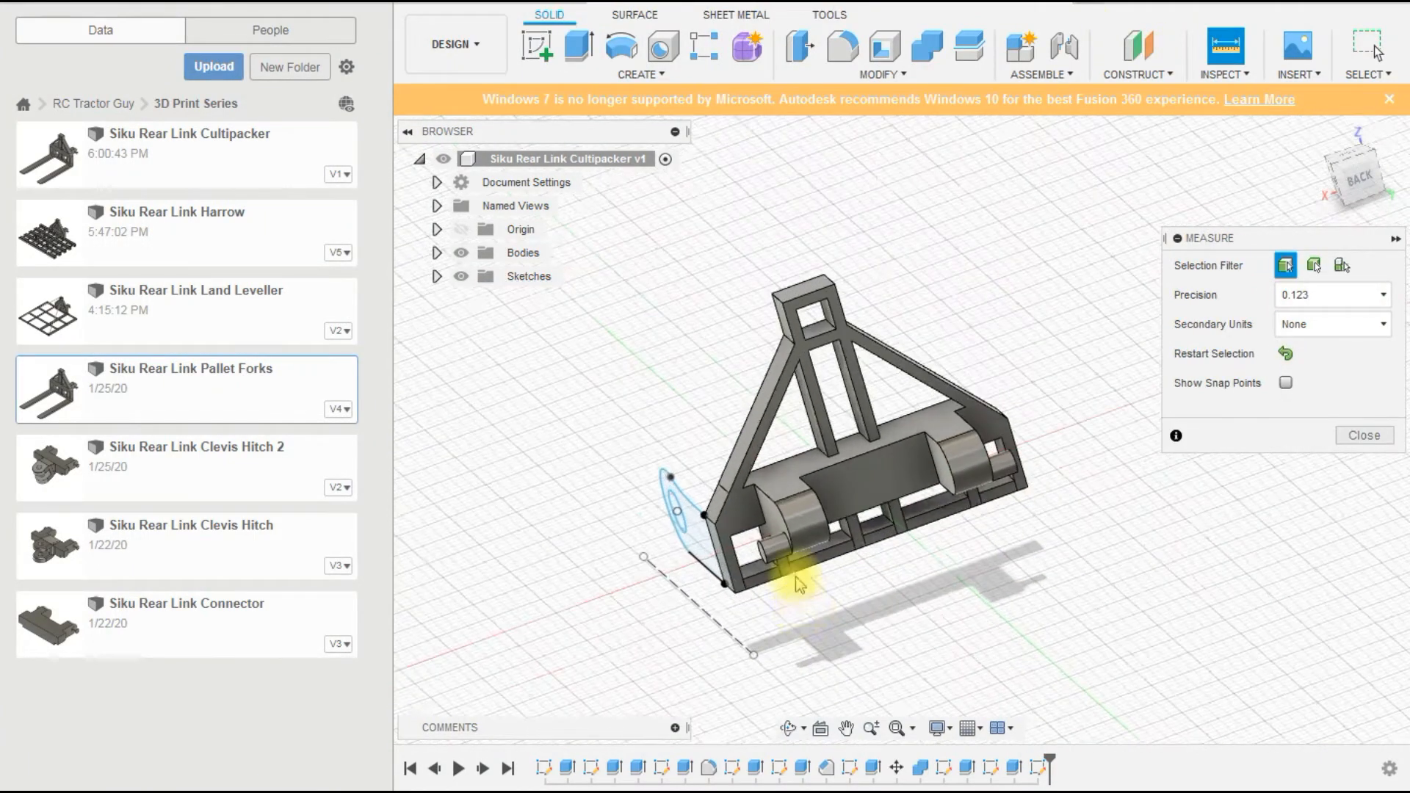
pyautogui.click(734, 595)
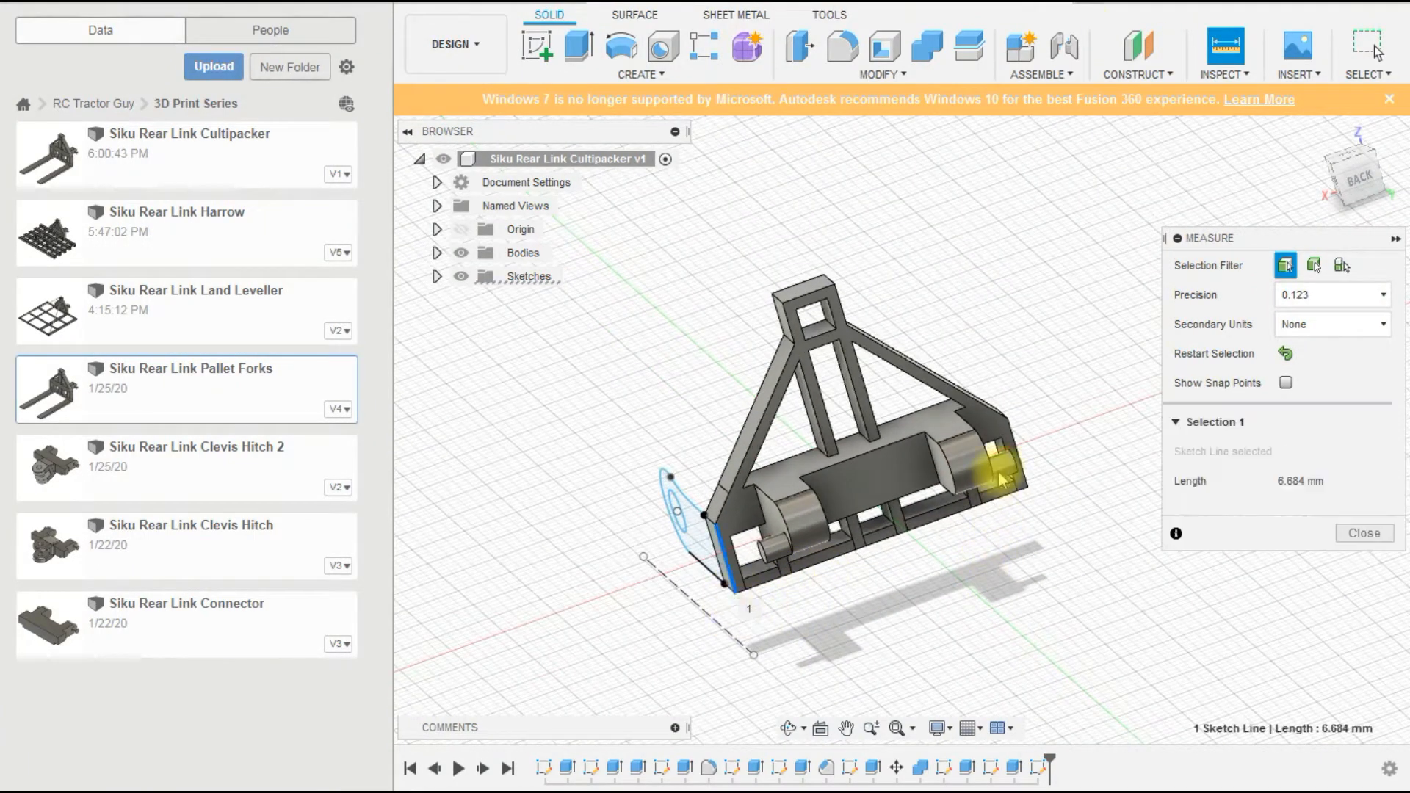
pyautogui.click(1027, 474)
pyautogui.scroll(-1, 921, 531)
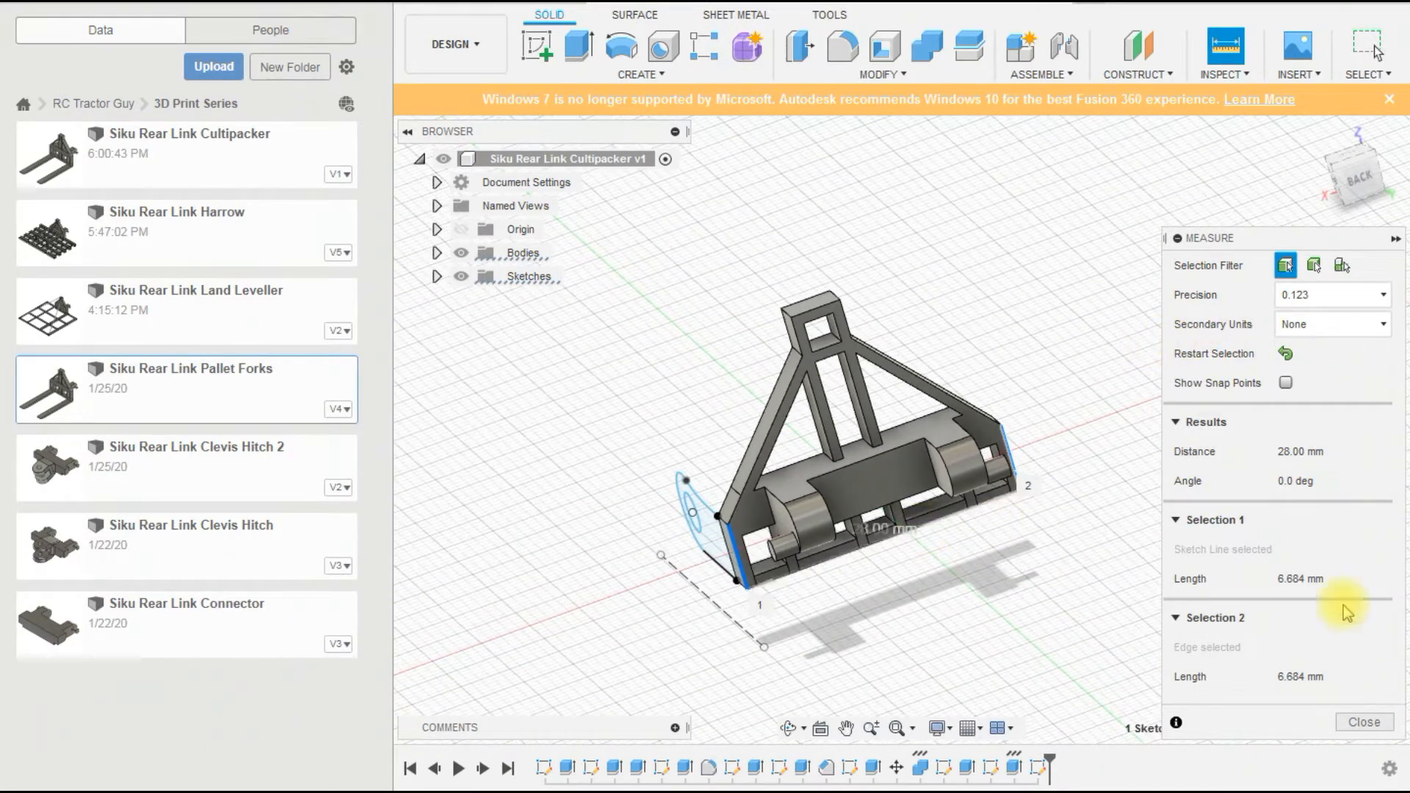
pyautogui.click(1364, 722)
# Extrude the lower rail's end face beside the arm sketch outward by 21 mm, joined to the frame.
pyautogui.keyDown('shift'); pyautogui.moveTo(975, 639); pyautogui.dragTo(1035, 633, button='middle'); pyautogui.keyUp('shift')
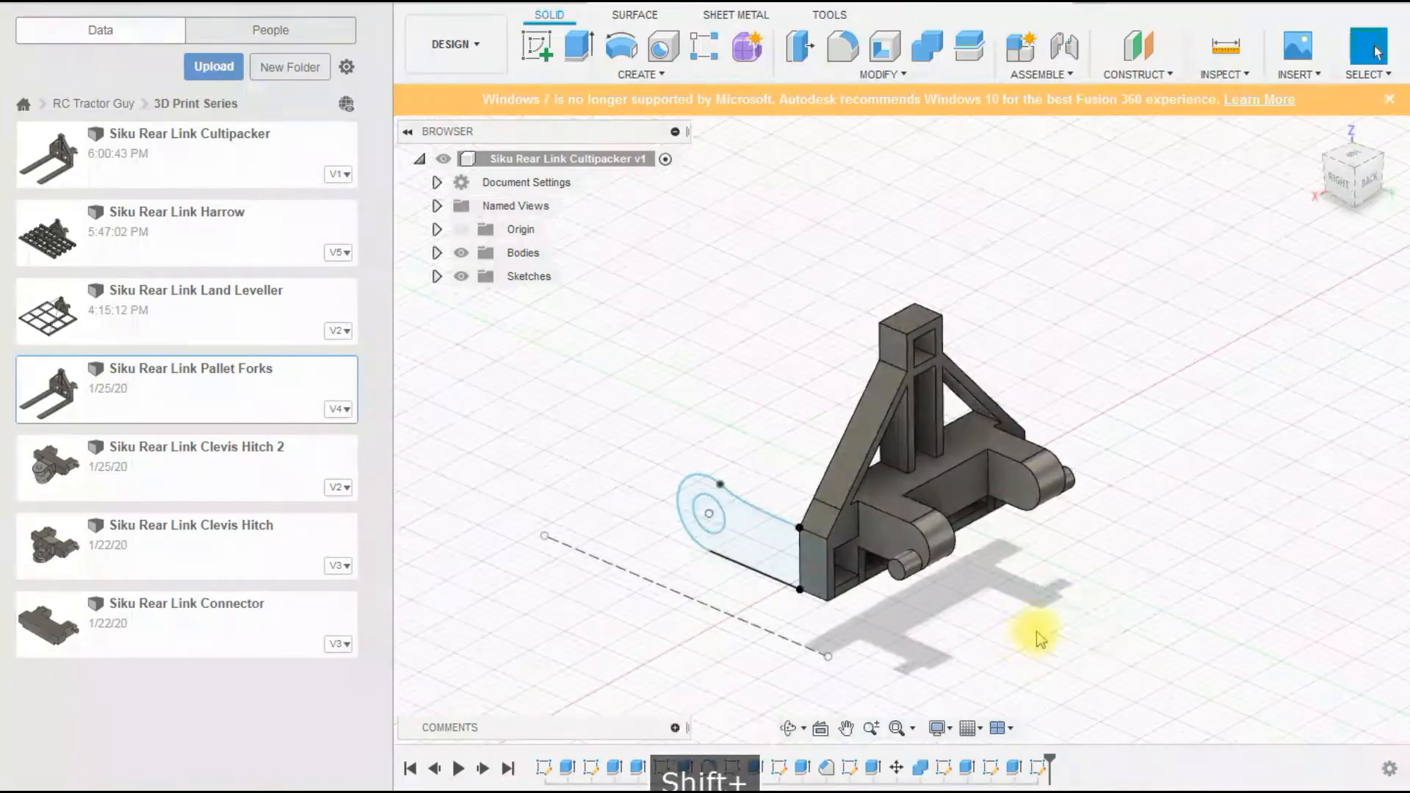
pyautogui.click(577, 63)
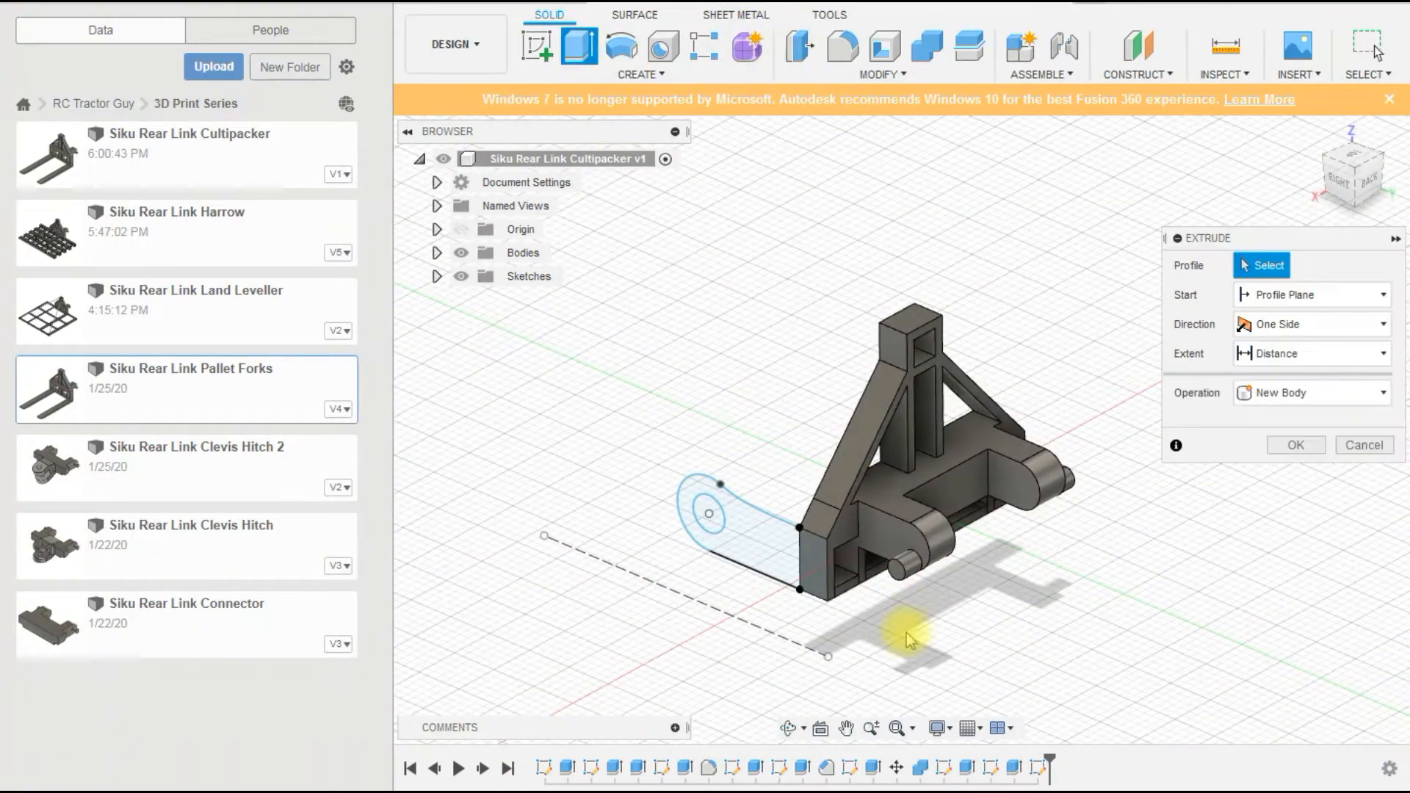
pyautogui.click(819, 572)
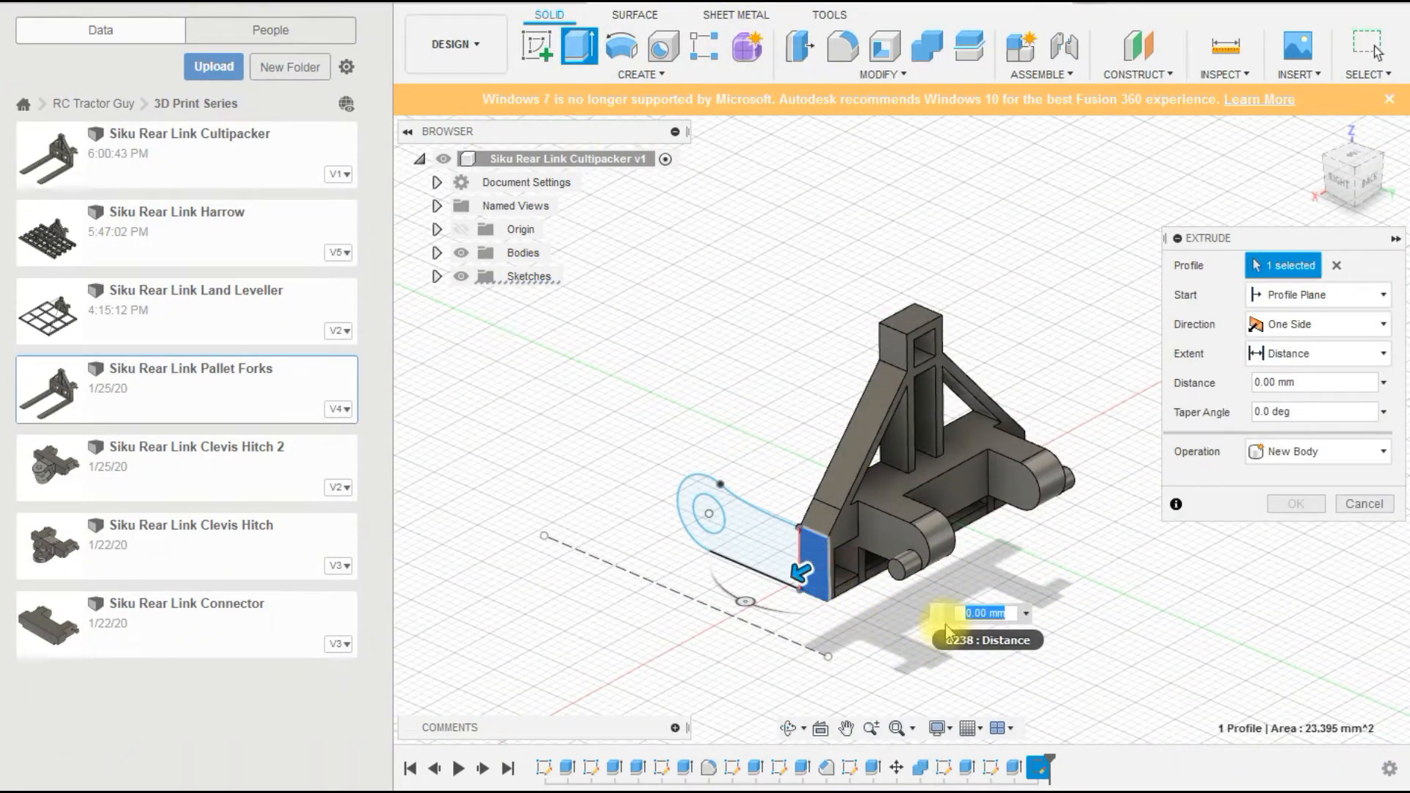
pyautogui.write('21')
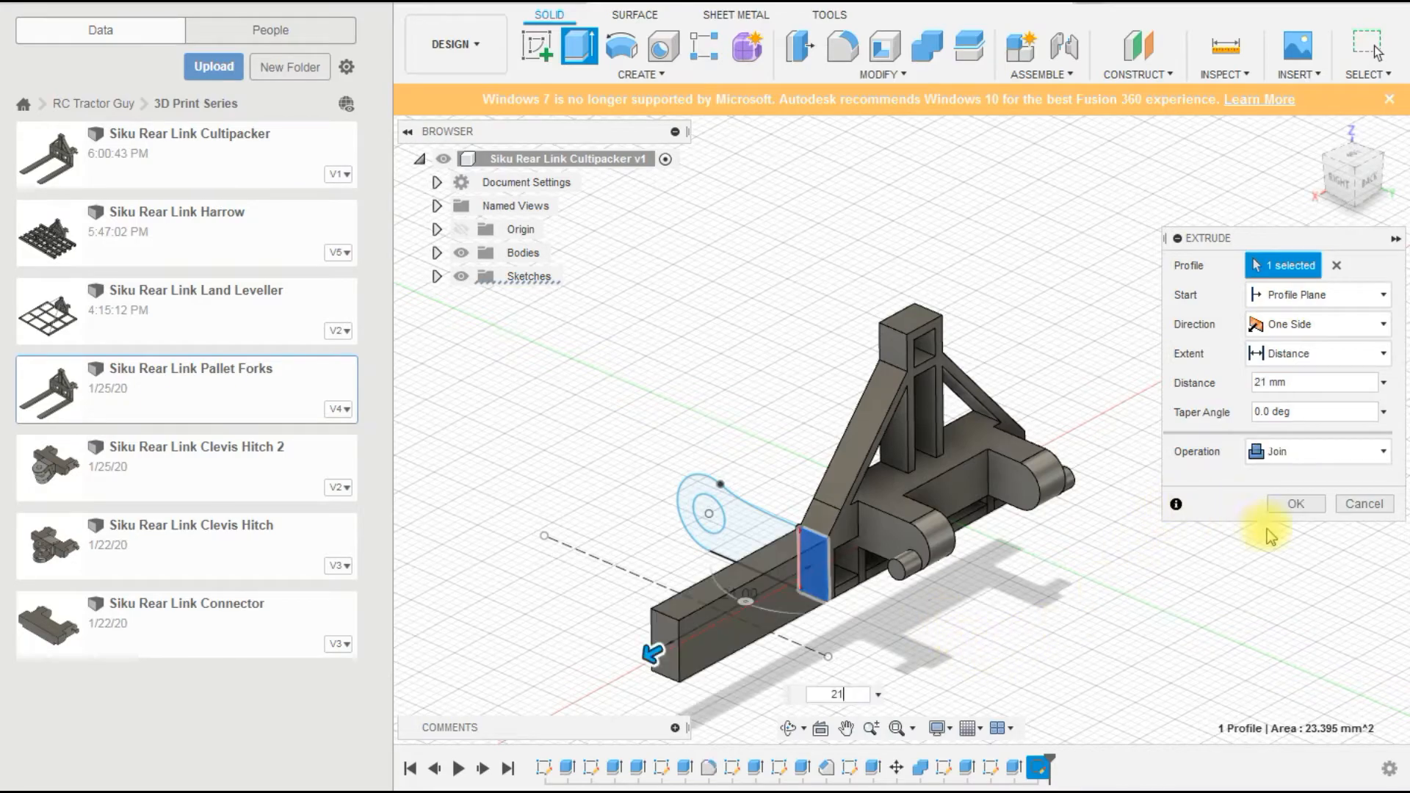
pyautogui.click(1294, 504)
# Extrude the lower rail's opposite end face outward by 21 mm with the Join operation.
pyautogui.keyDown('shift'); pyautogui.moveTo(1102, 630); pyautogui.dragTo(1176, 591, button='middle'); pyautogui.keyUp('shift')
pyautogui.scroll(-1, 1176, 590)
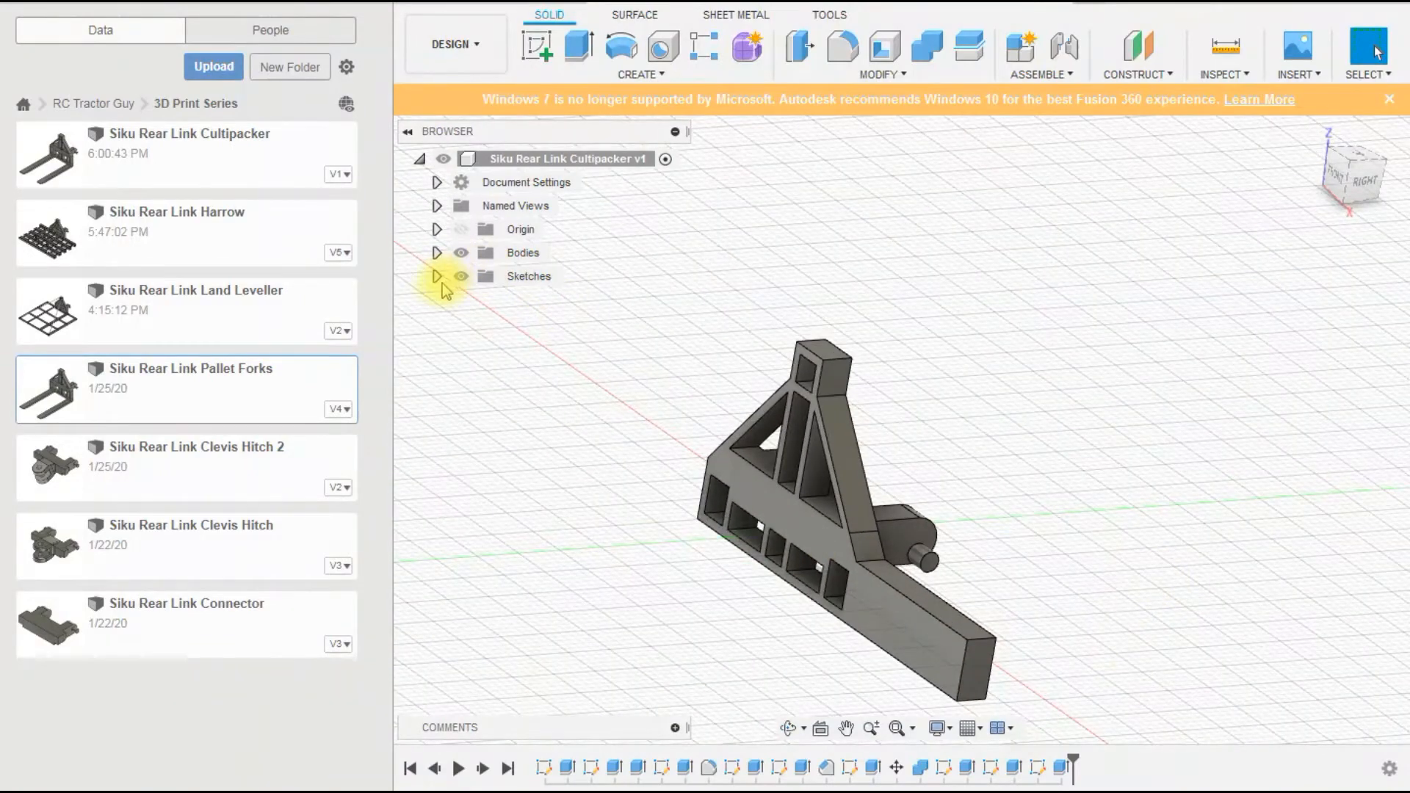
pyautogui.click(438, 277)
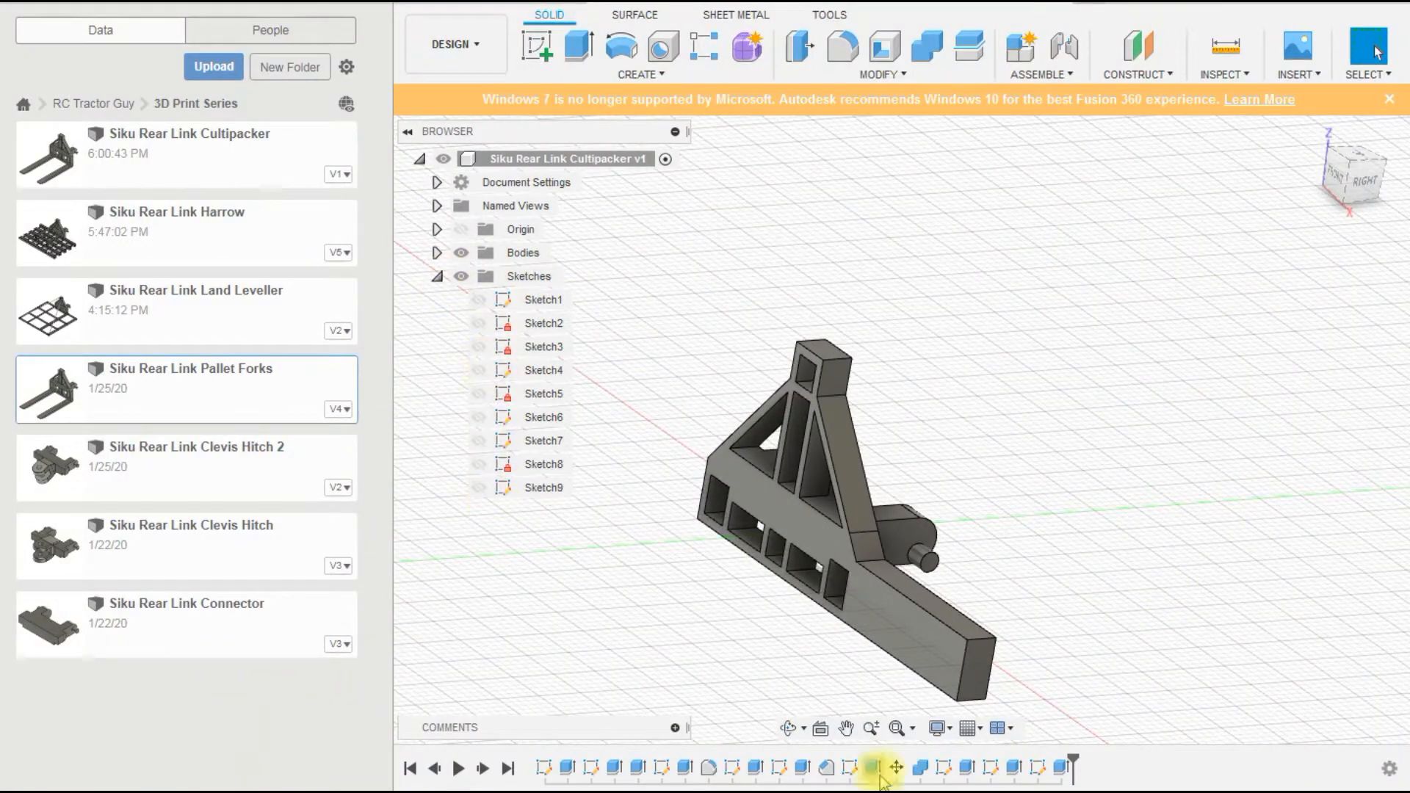
pyautogui.keyDown('shift'); pyautogui.moveTo(1020, 601); pyautogui.dragTo(760, 518, button='middle'); pyautogui.keyUp('shift')
pyautogui.click(760, 518)
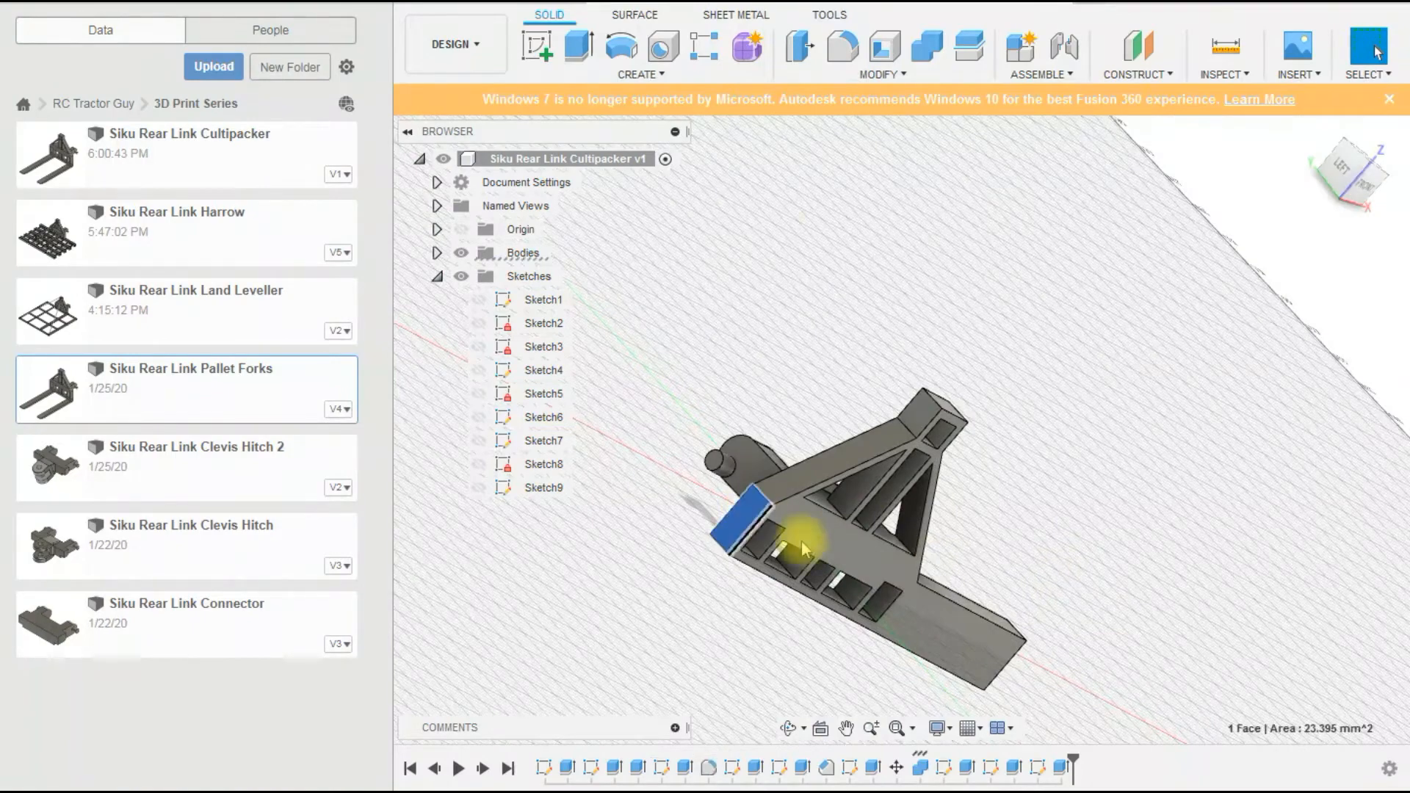
pyautogui.click(574, 59)
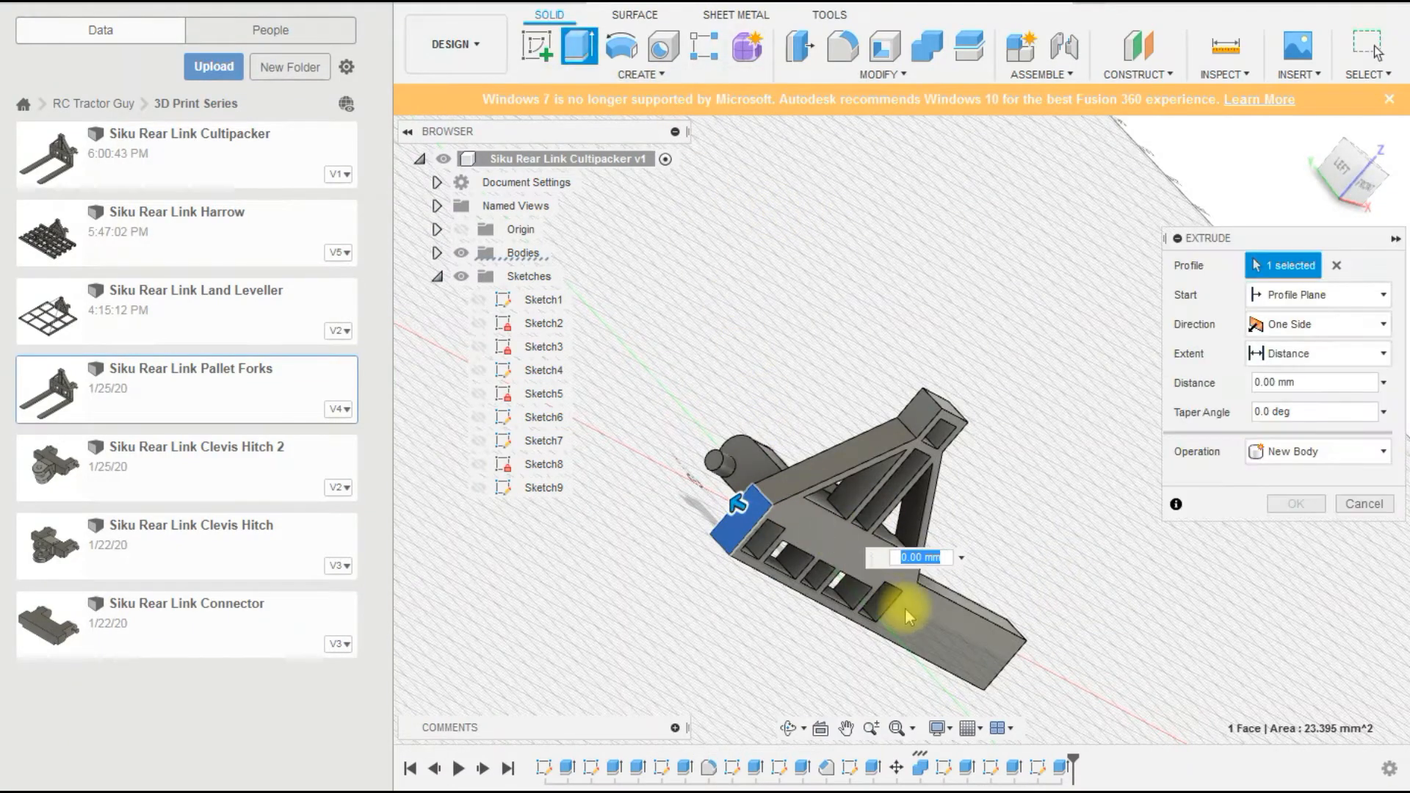
pyautogui.write('21')
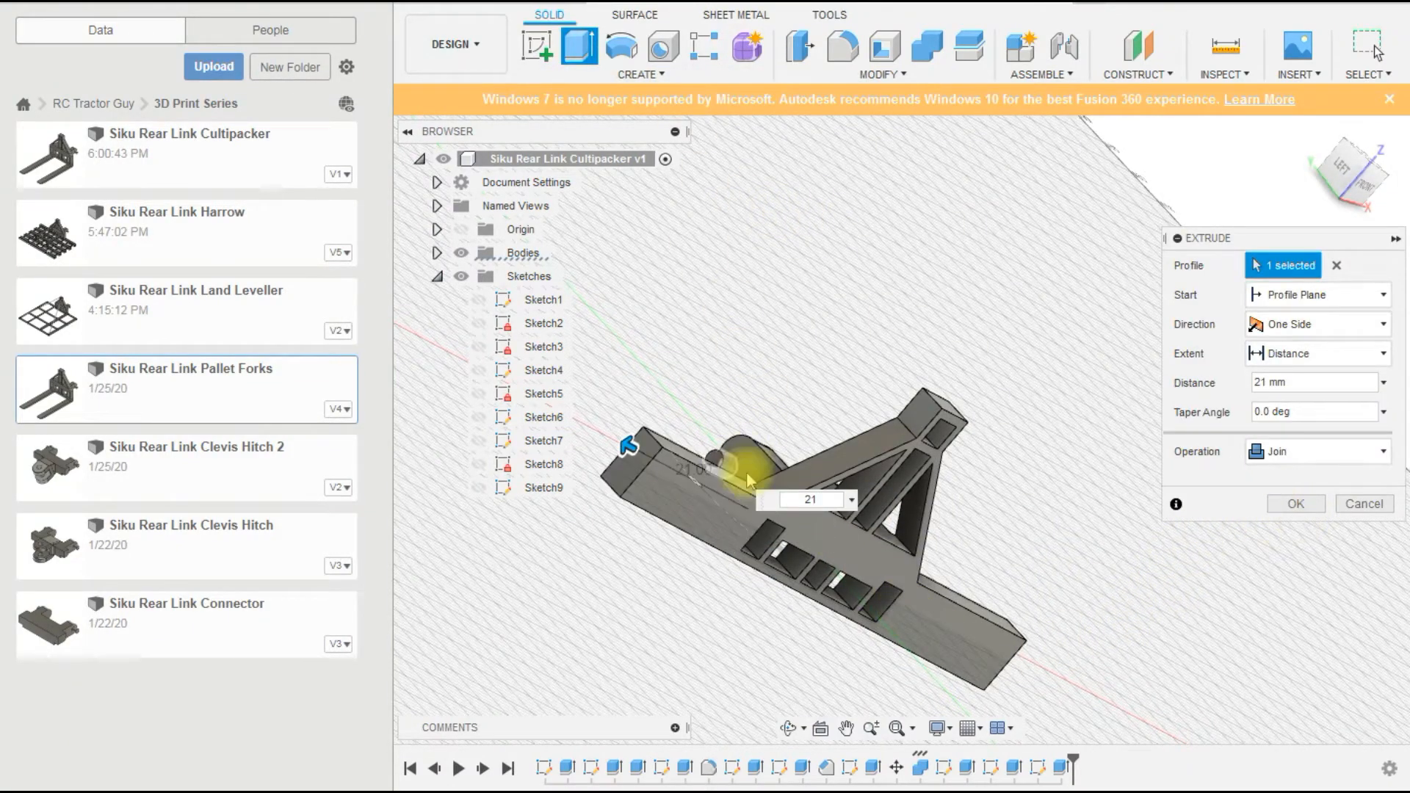
pyautogui.click(1296, 504)
# Make the arm sketch, Sketch9, visible again.
pyautogui.click(478, 488)
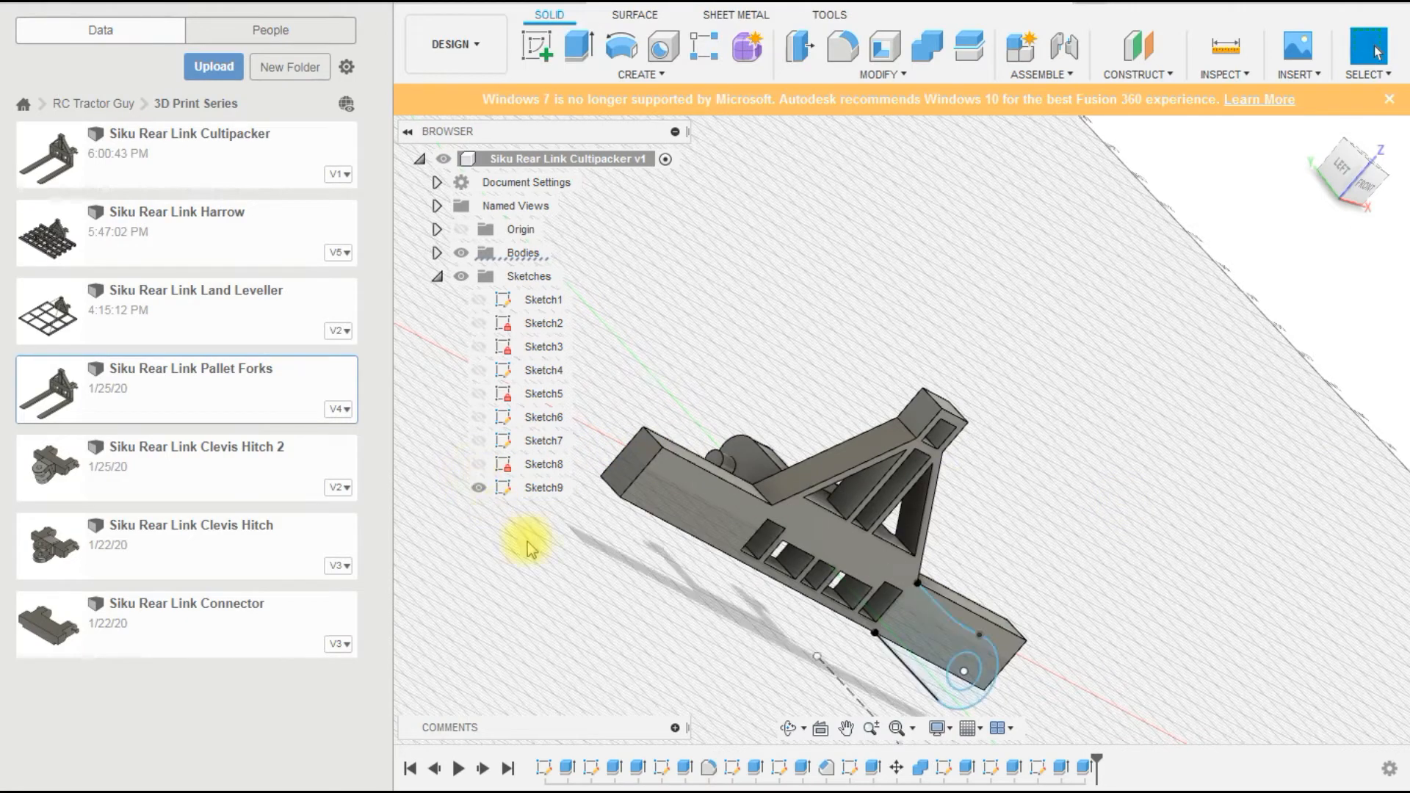
pyautogui.moveTo(1134, 635)
pyautogui.keyDown('shift'); pyautogui.mouseDown(button='middle')
pyautogui.moveTo(1086, 586)
pyautogui.moveTo(935, 538)
pyautogui.moveTo(932, 599)
pyautogui.mouseUp(button='middle'); pyautogui.keyUp('shift')
pyautogui.scroll(5, 1092, 661)
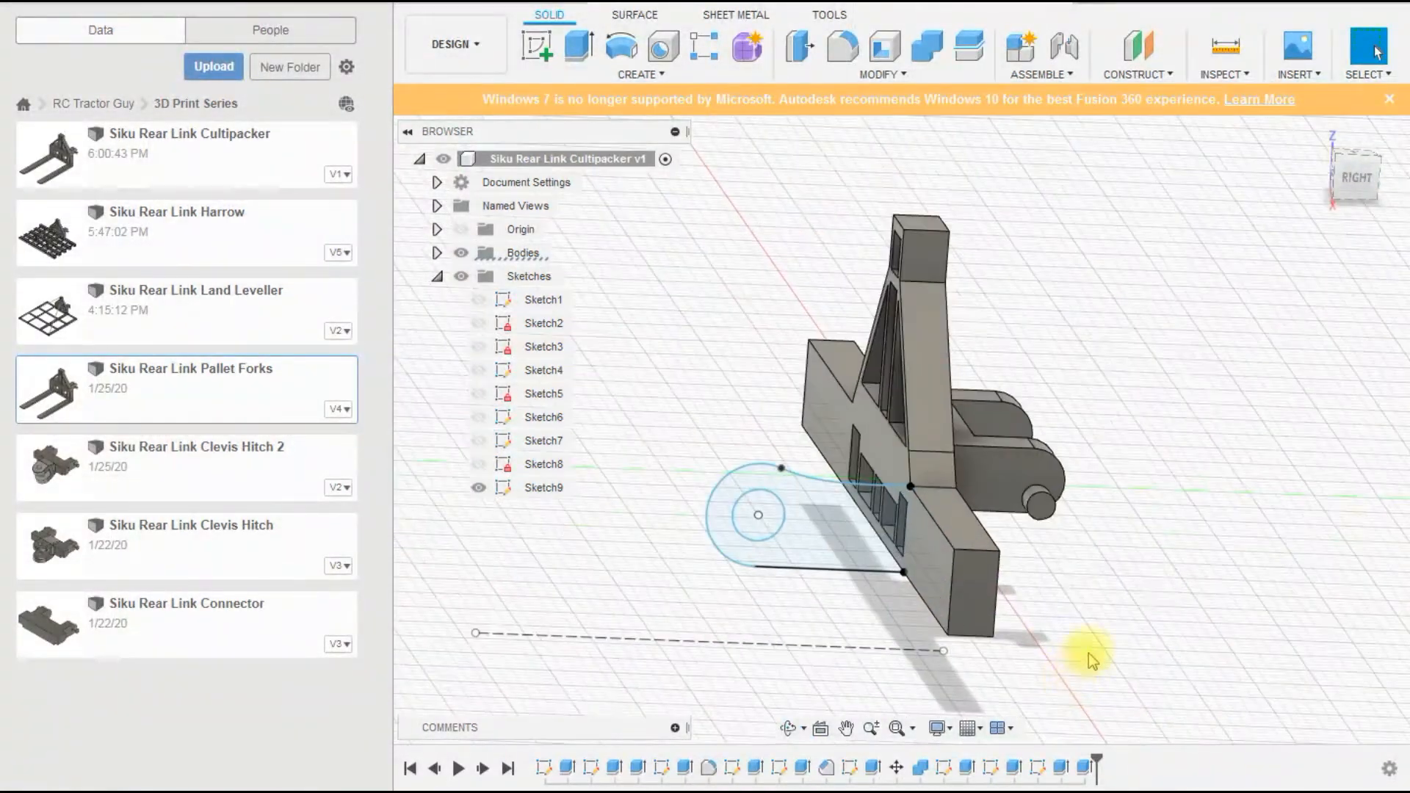
# Extrude the arm profile, without its axle hole, by -2 mm starting from the right end face of the extended rail, joined to the frame.
pyautogui.click(818, 528)
pyautogui.scroll(-2, 818, 528)
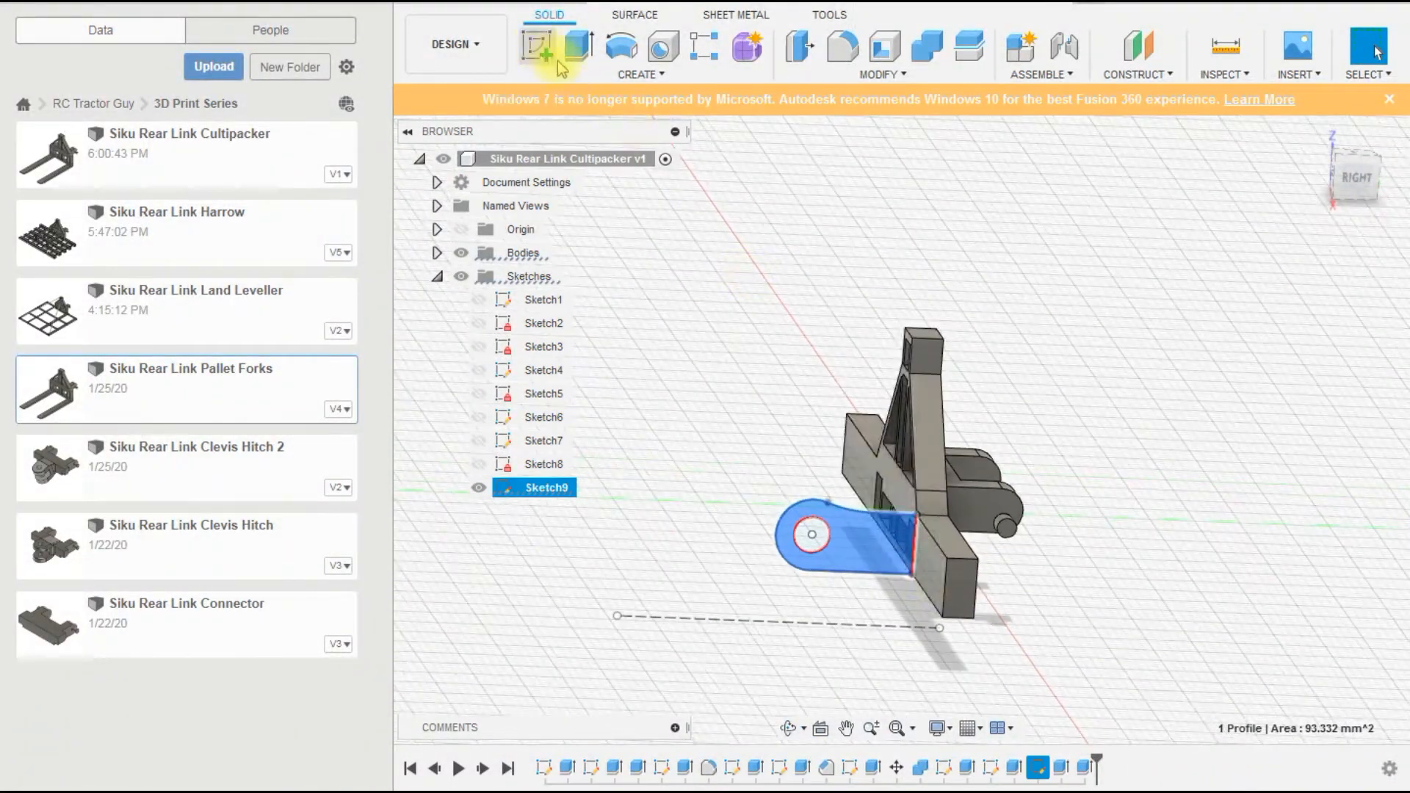
pyautogui.click(580, 57)
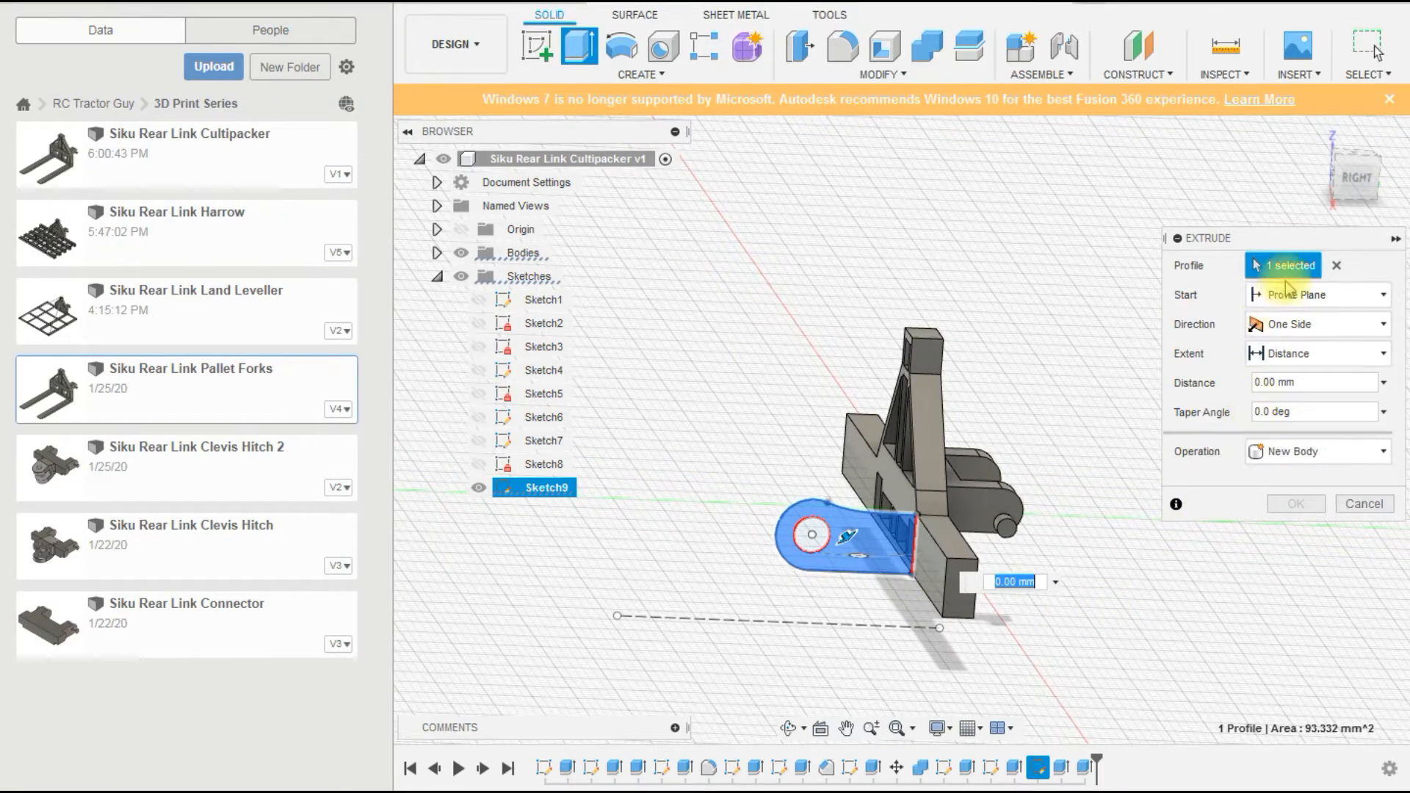
pyautogui.click(1302, 297)
pyautogui.click(1299, 369)
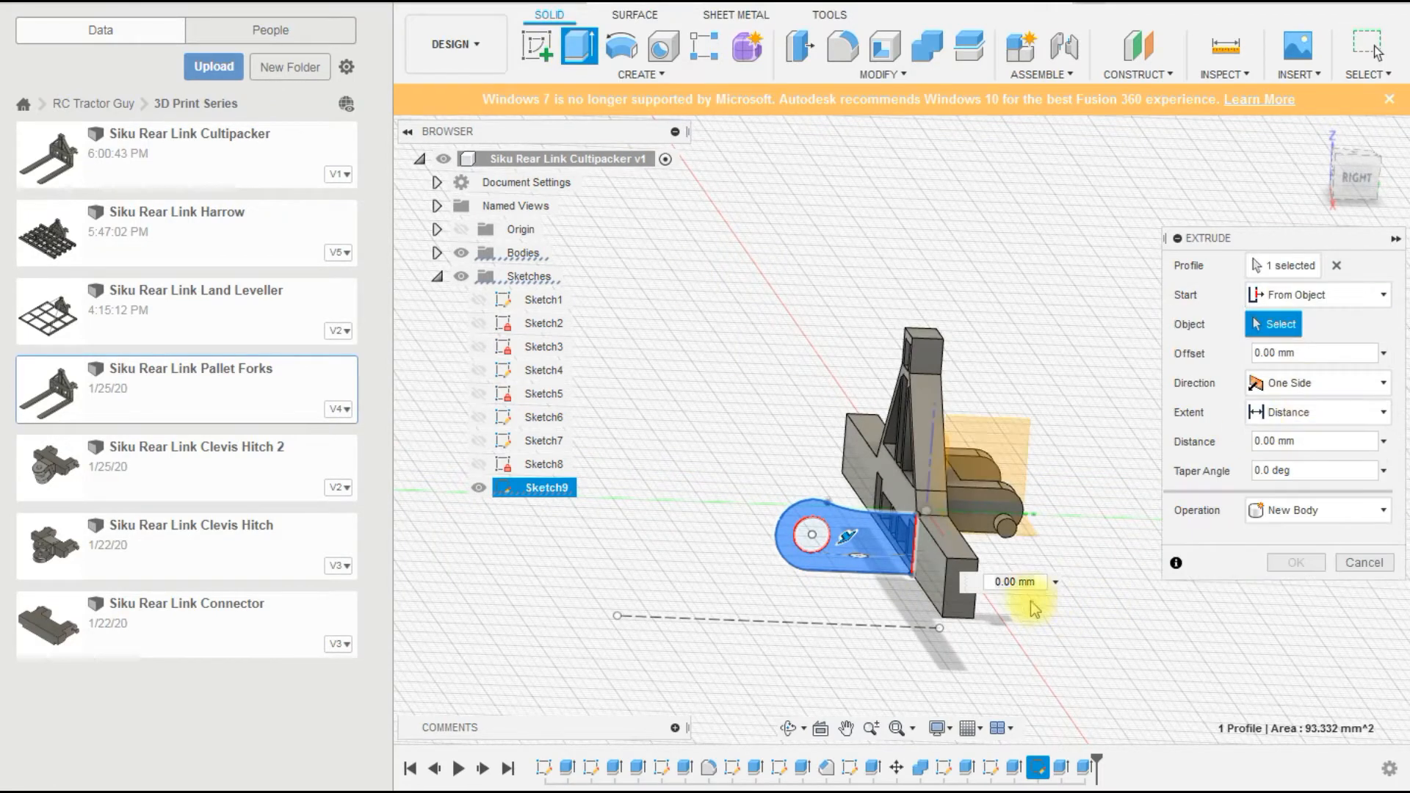
pyautogui.click(960, 604)
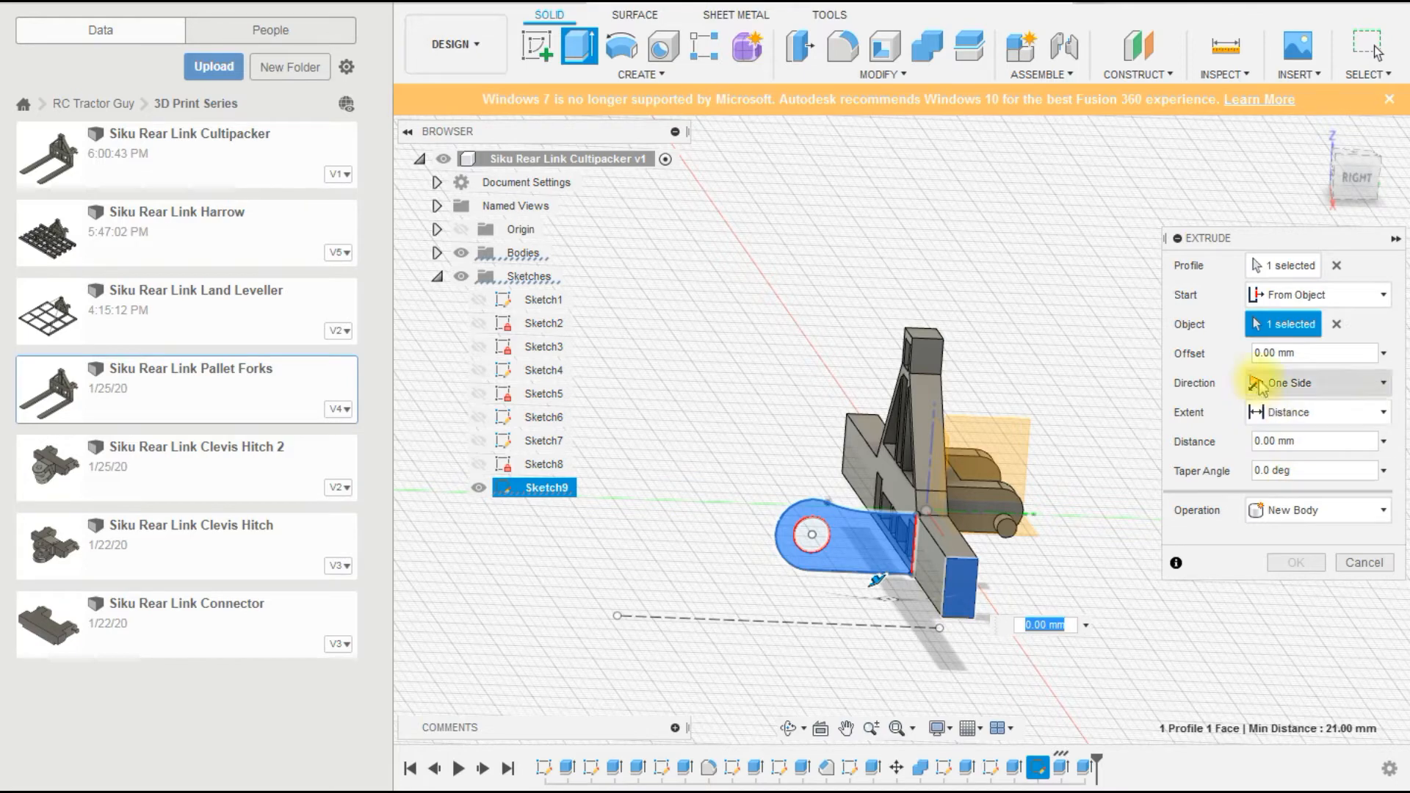
pyautogui.click(1263, 442)
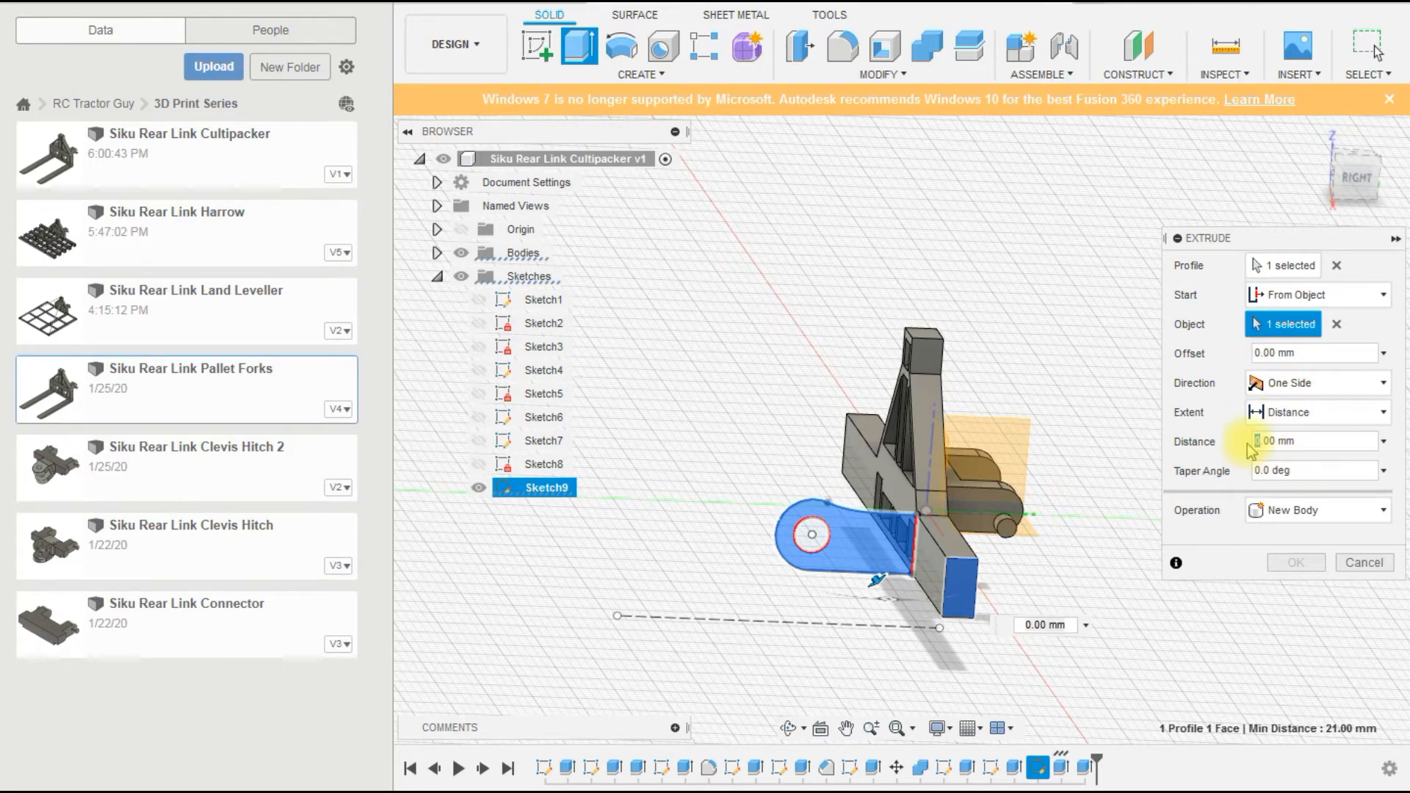
pyautogui.write('2')
pyautogui.moveTo(1086, 613)
pyautogui.keyDown('shift'); pyautogui.mouseDown(button='middle')
pyautogui.moveTo(1072, 584)
pyautogui.moveTo(1101, 598)
pyautogui.mouseUp(button='middle'); pyautogui.keyUp('shift')
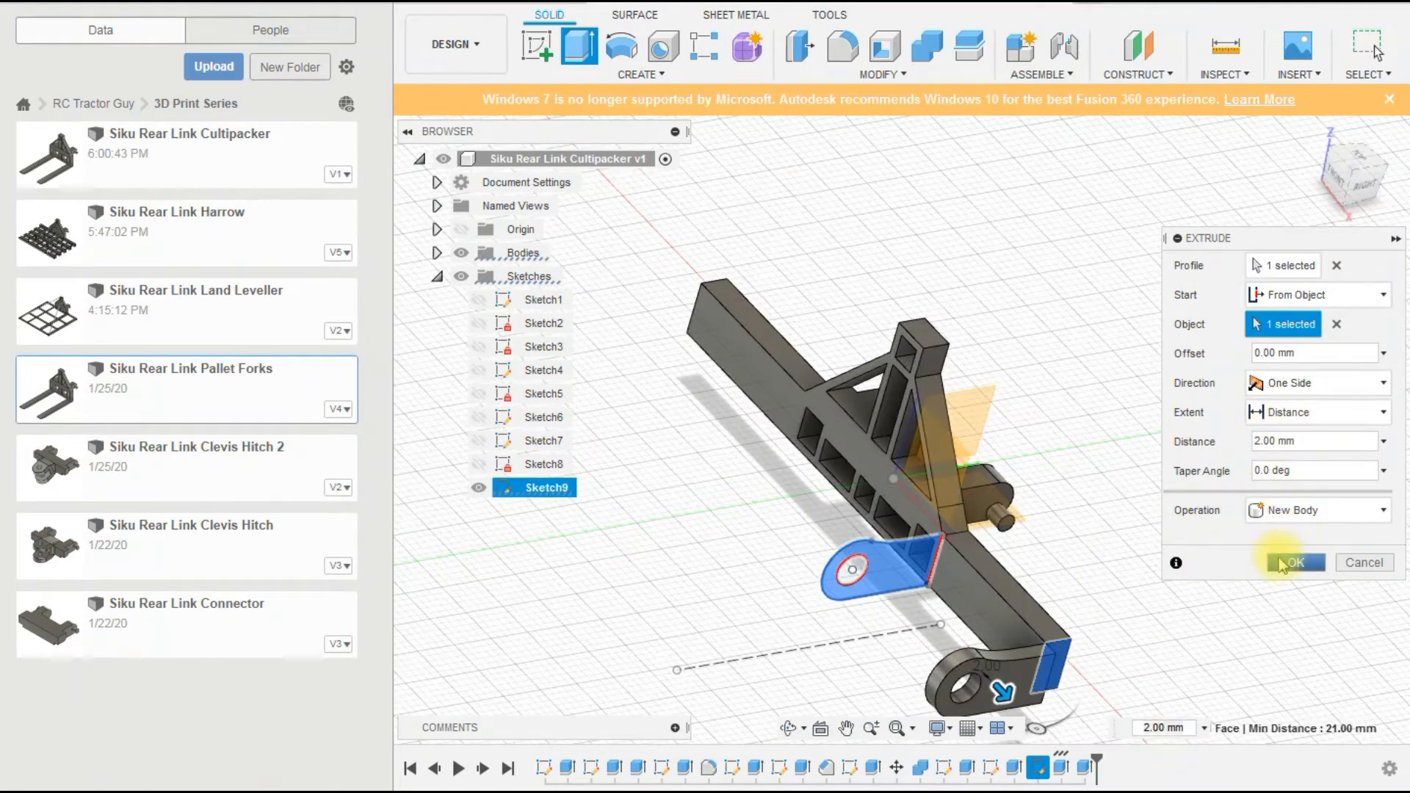
pyautogui.write('-')
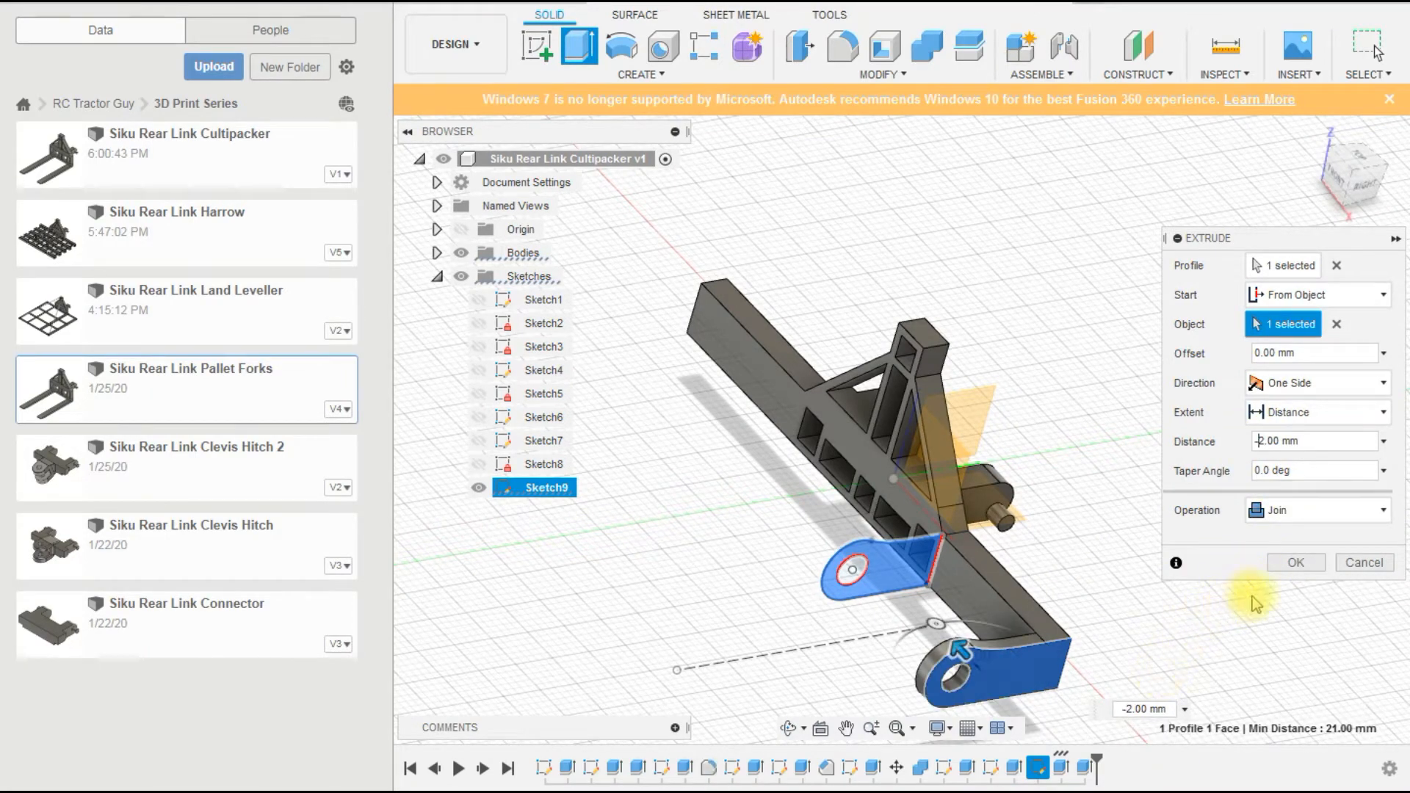
pyautogui.click(1297, 563)
# Extrude the same arm profile 2 mm inward starting from the left end face of the extended rail, joined to the frame.
pyautogui.moveTo(1204, 645)
pyautogui.keyDown('shift'); pyautogui.mouseDown(button='middle')
pyautogui.moveTo(1136, 602)
pyautogui.moveTo(1246, 620)
pyautogui.moveTo(1336, 658)
pyautogui.moveTo(918, 554)
pyautogui.mouseUp(button='middle'); pyautogui.keyUp('shift')
pyautogui.click(958, 576)
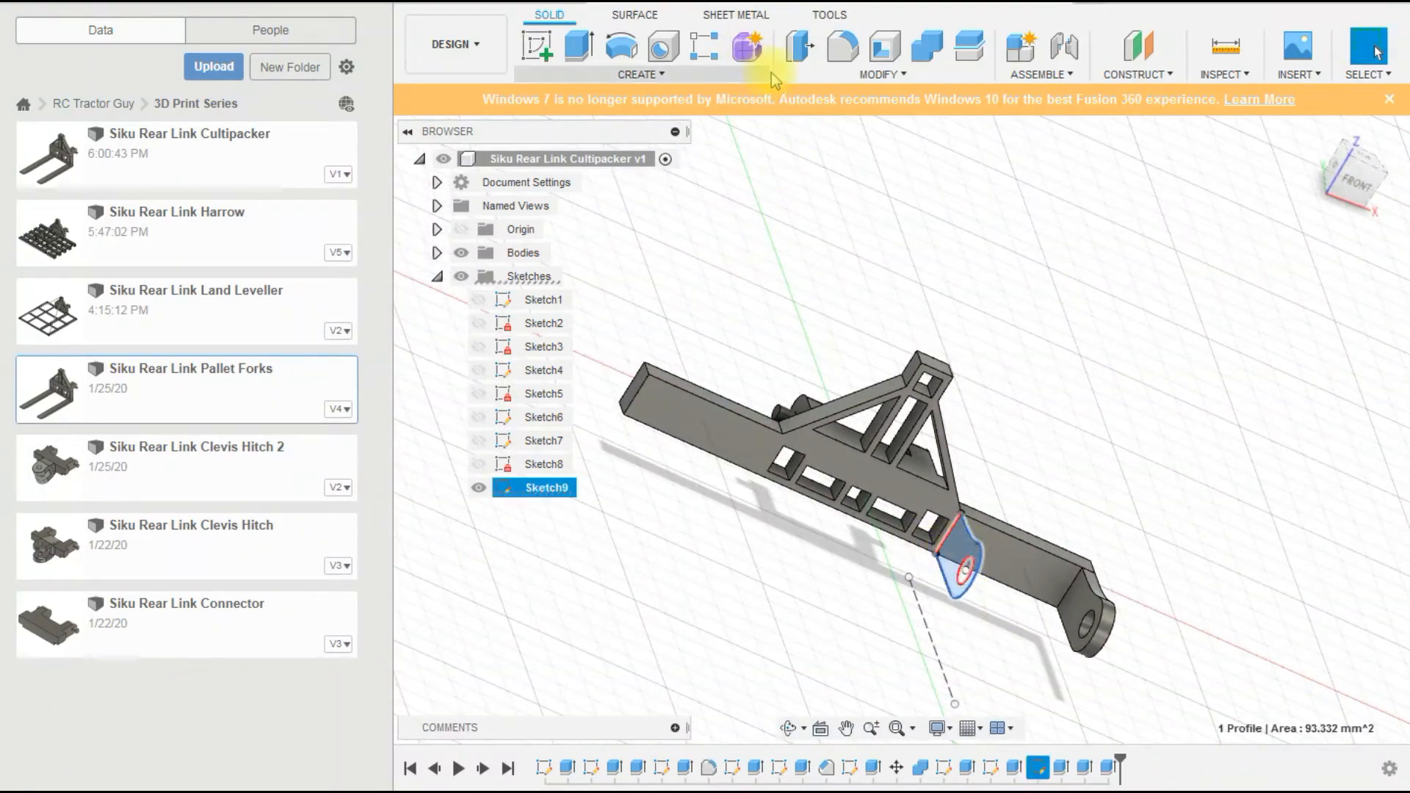
pyautogui.click(579, 45)
pyautogui.click(1307, 295)
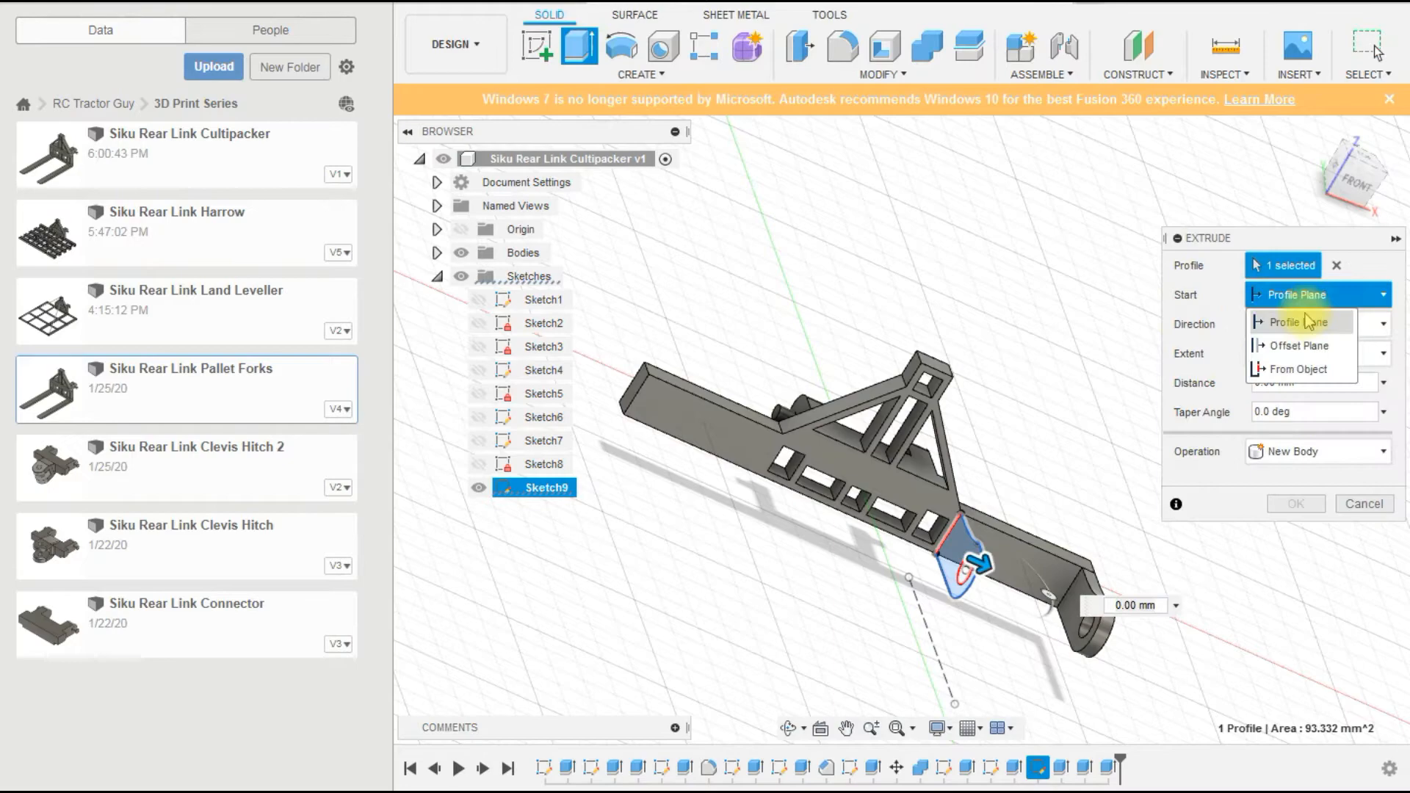
pyautogui.click(1298, 368)
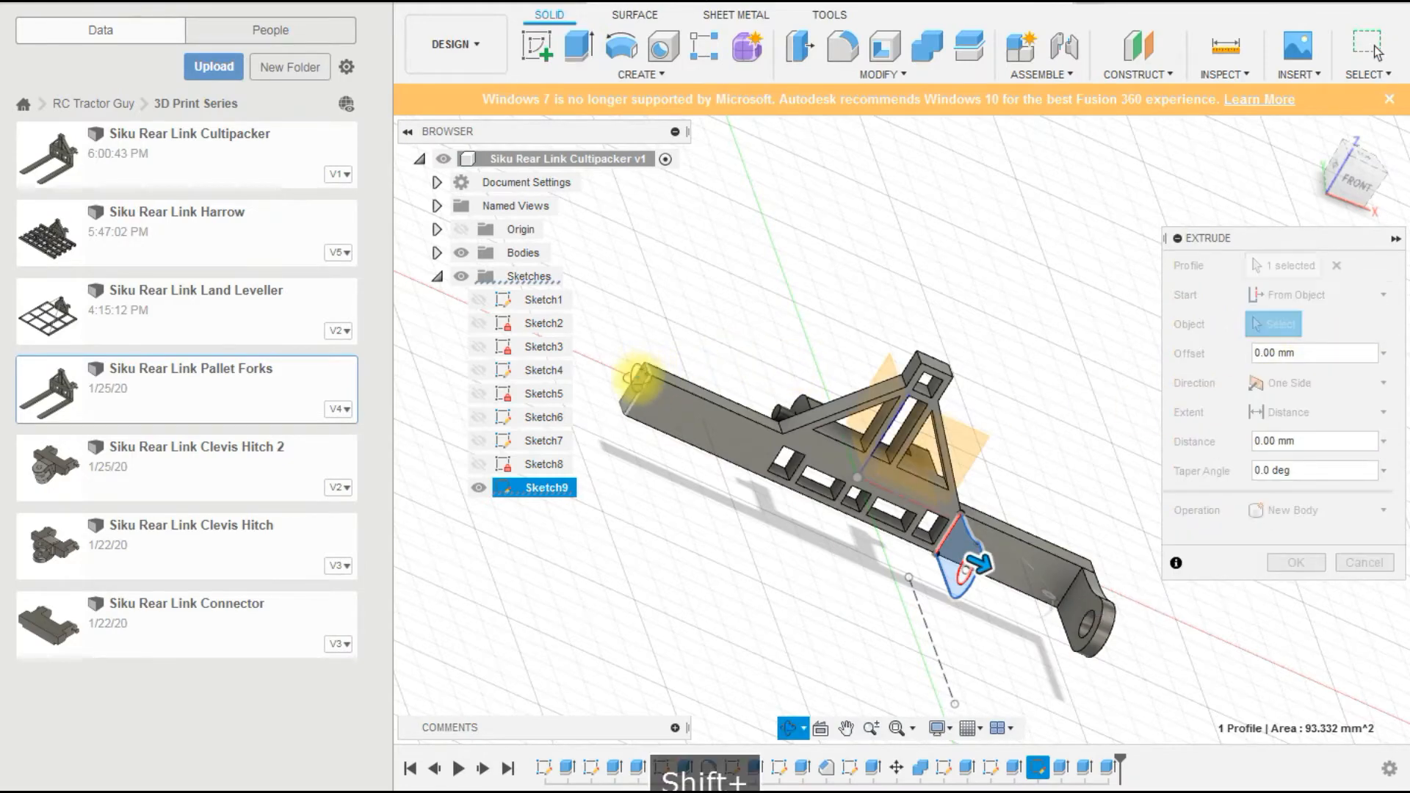
pyautogui.scroll(5, 643, 387)
pyautogui.click(633, 398)
pyautogui.scroll(-4, 800, 360)
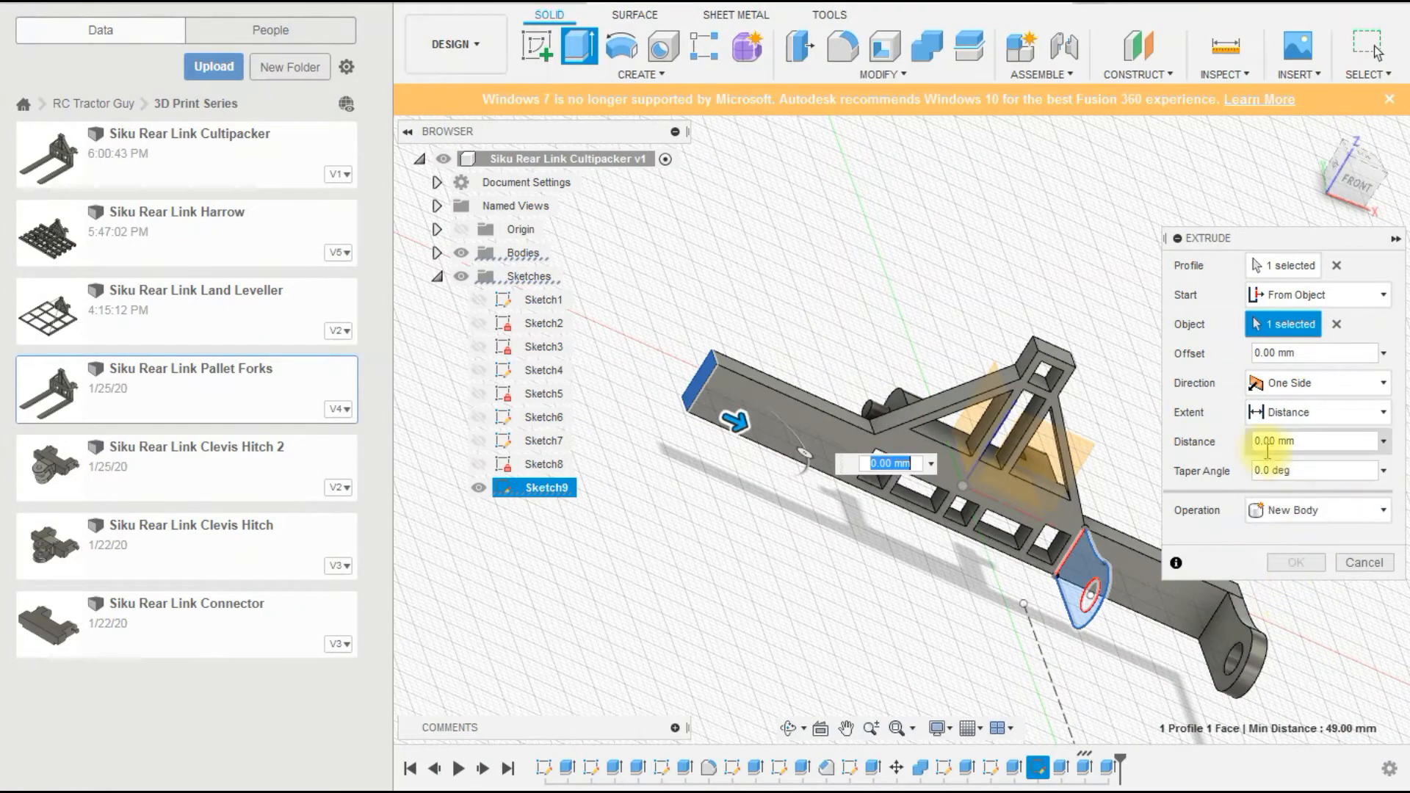
pyautogui.click(1260, 441)
pyautogui.write('2')
pyautogui.press('Tab')
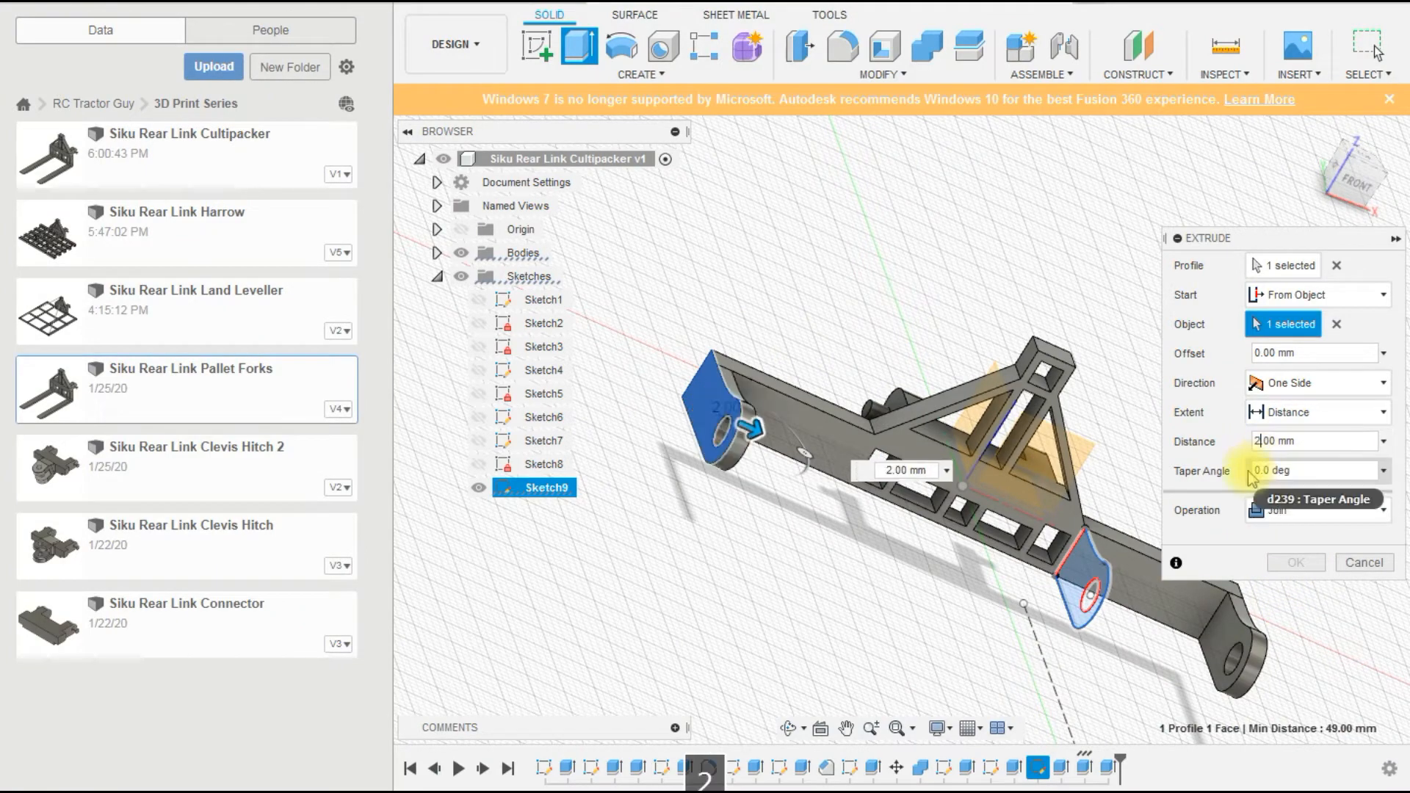
pyautogui.click(1318, 563)
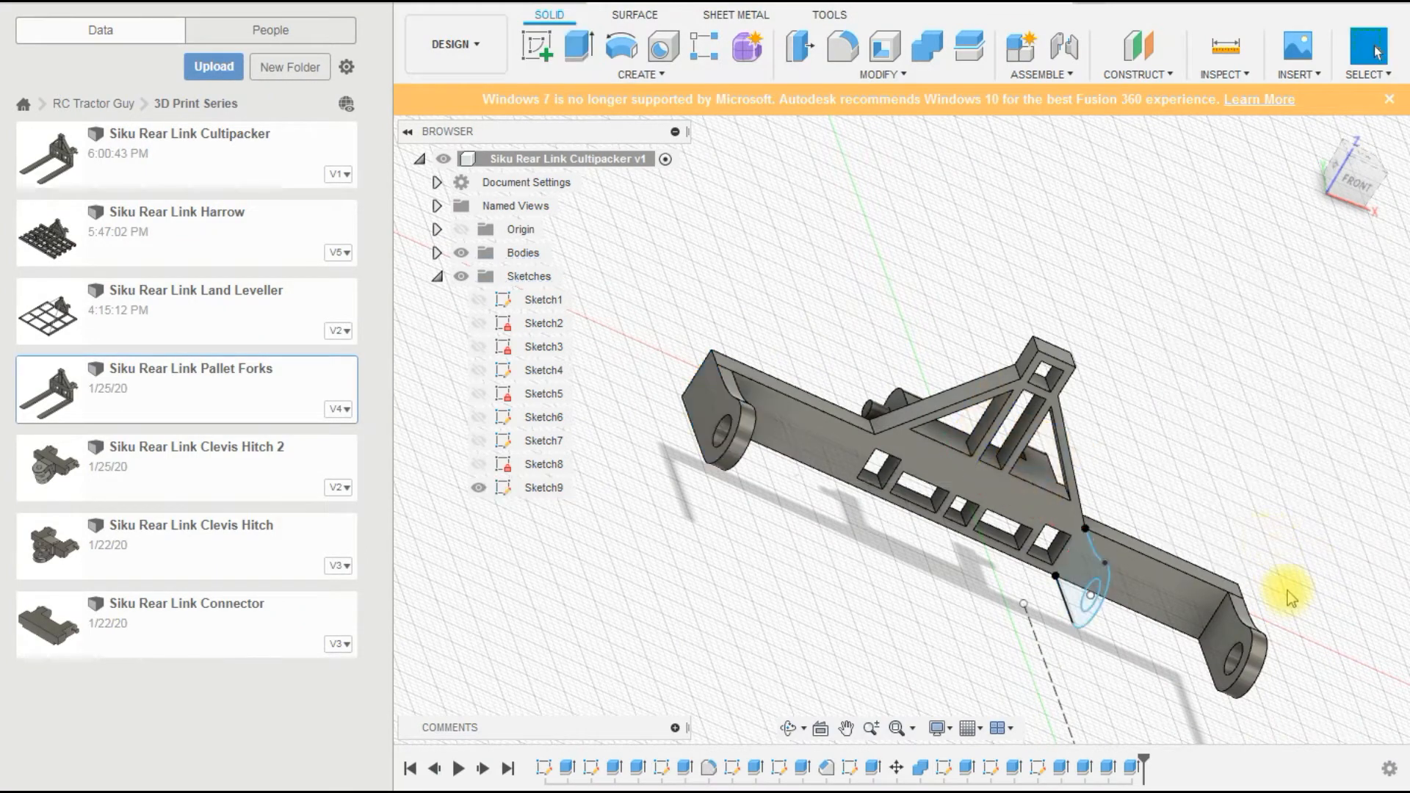
# On the back face of the left rail extension in back view, sketch two side-by-side rectangles about 7 × 4 mm and 8 × 4 mm.
pyautogui.keyDown('shift'); pyautogui.moveTo(1299, 620); pyautogui.dragTo(1271, 589, button='middle'); pyautogui.keyUp('shift')
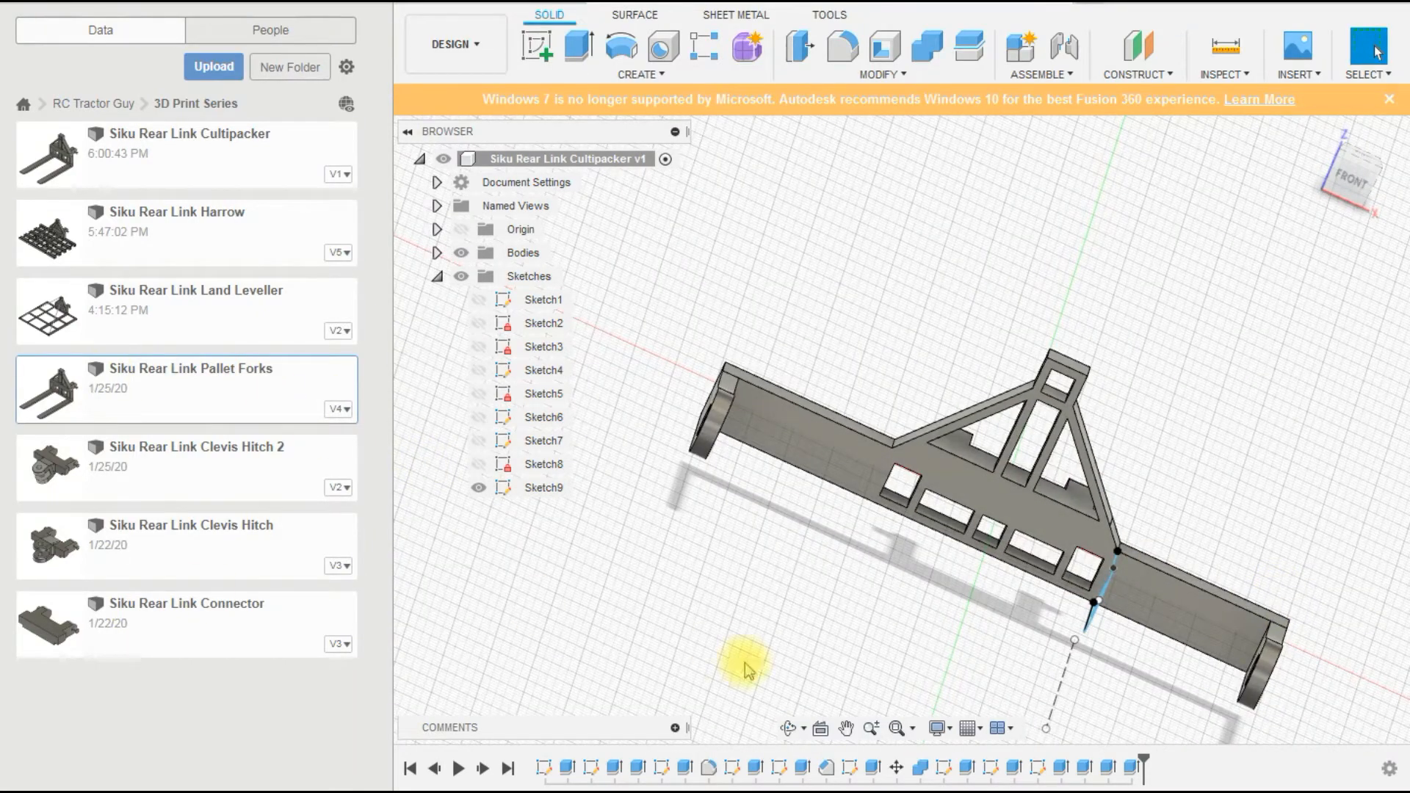
pyautogui.keyDown('shift'); pyautogui.moveTo(954, 607); pyautogui.dragTo(903, 573, button='middle'); pyautogui.keyUp('shift')
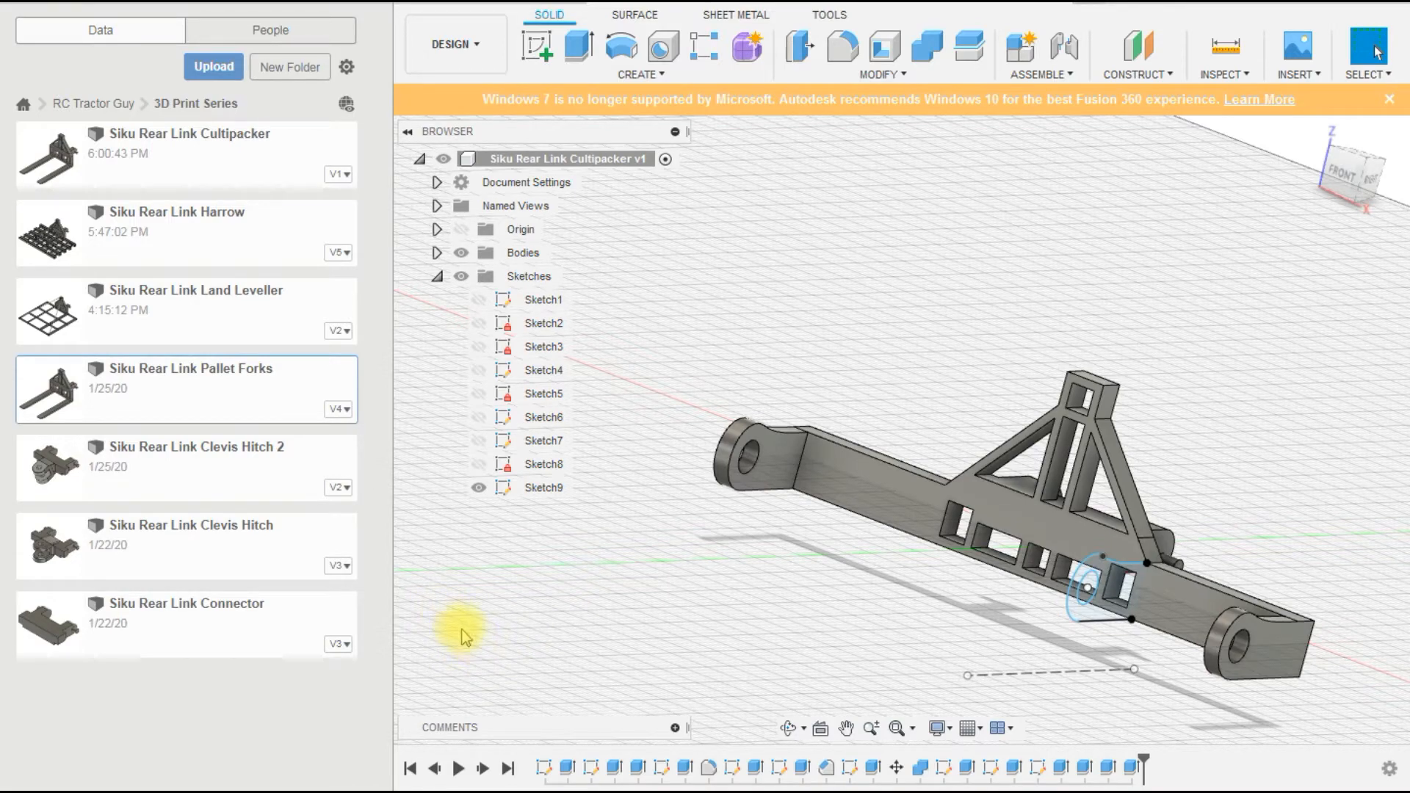
pyautogui.keyDown('shift'); pyautogui.moveTo(777, 649); pyautogui.dragTo(827, 676, button='middle'); pyautogui.keyUp('shift')
pyautogui.click(537, 45)
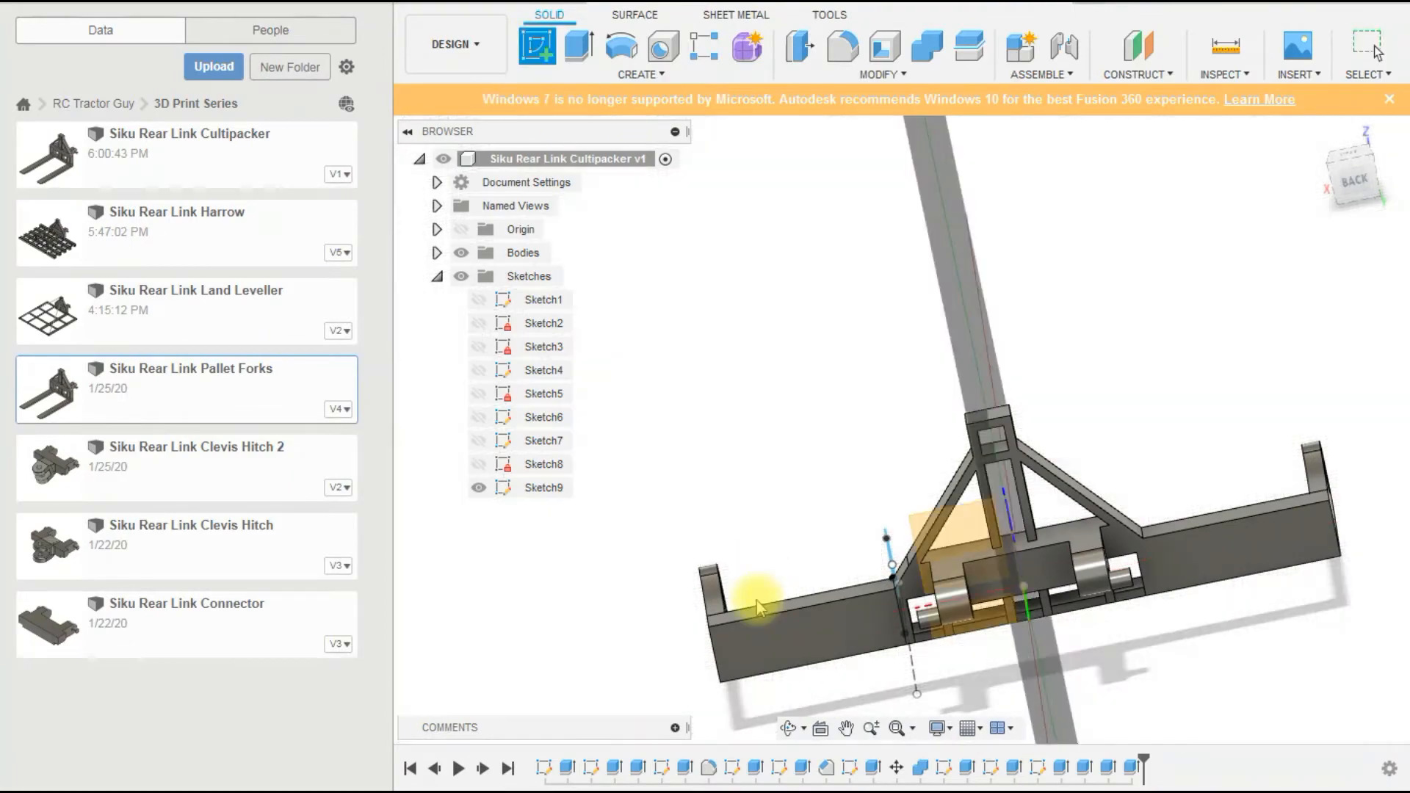
pyautogui.click(758, 629)
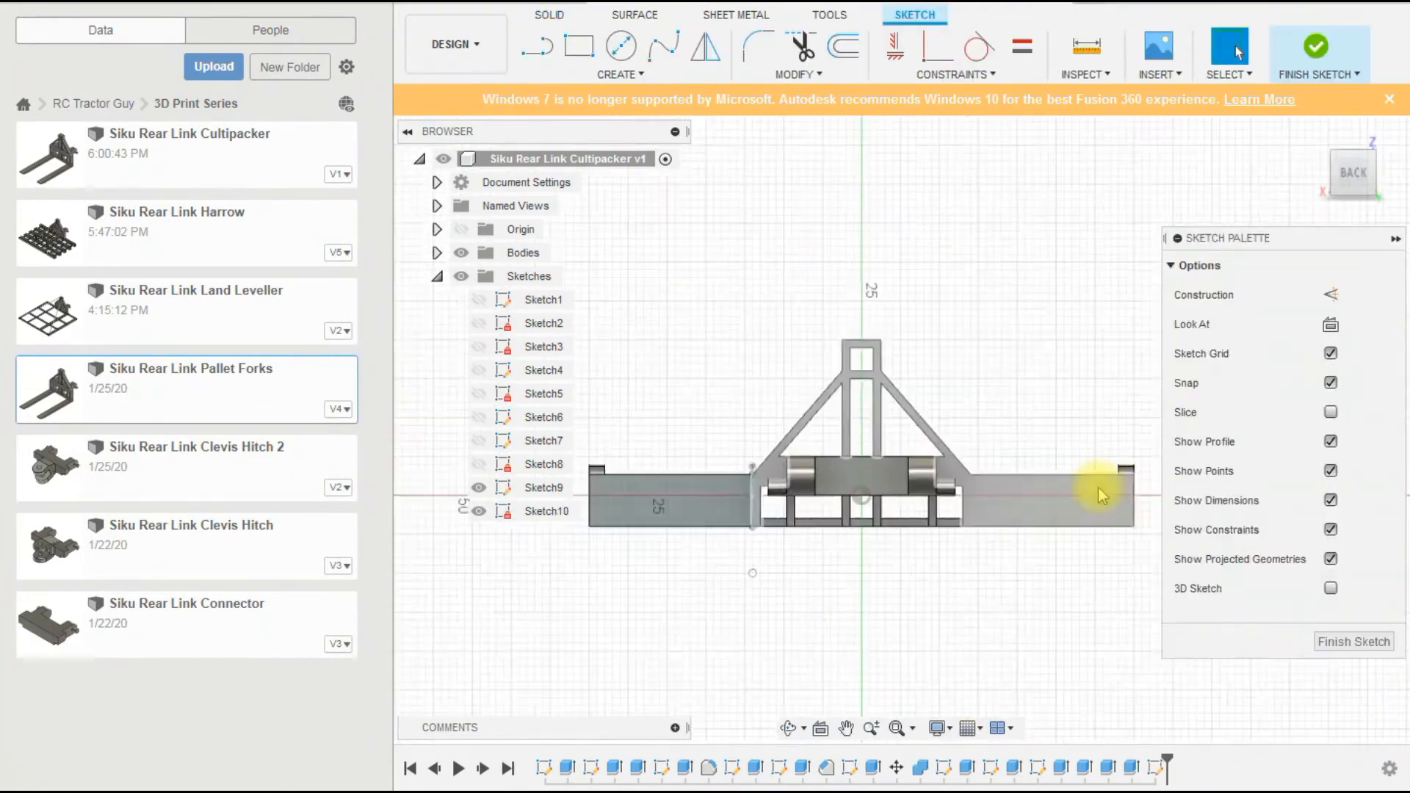
pyautogui.click(579, 47)
pyautogui.scroll(5, 702, 466)
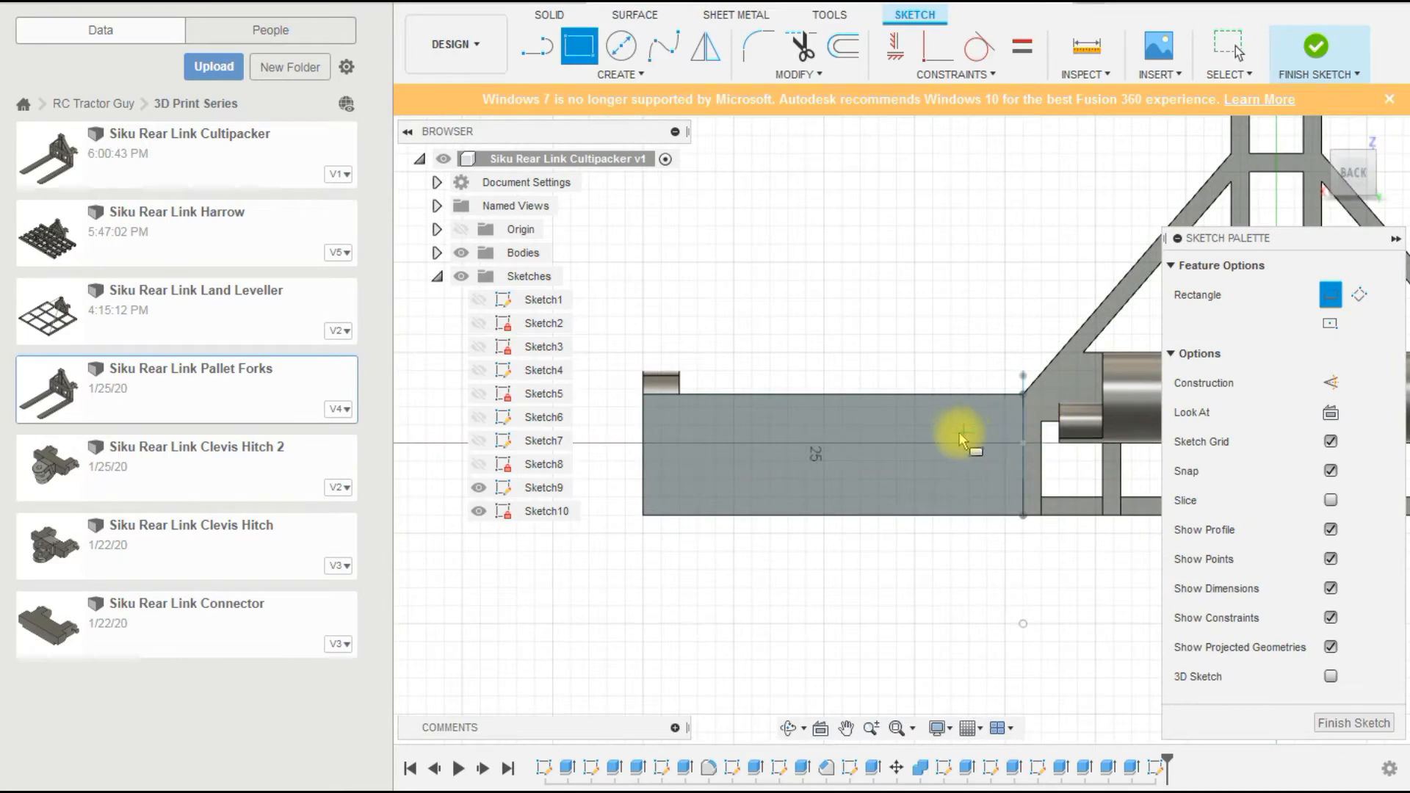
pyautogui.click(1006, 424)
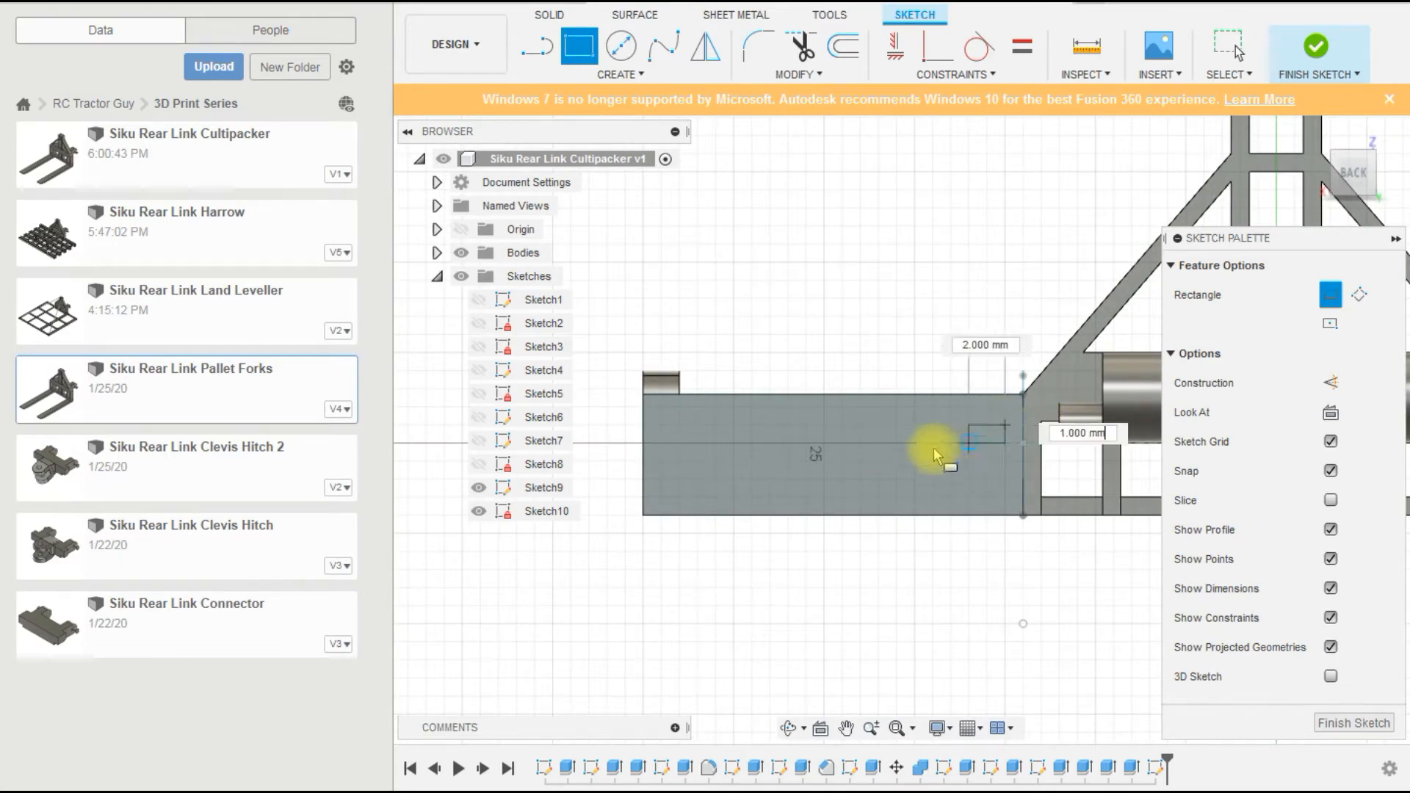
pyautogui.click(874, 497)
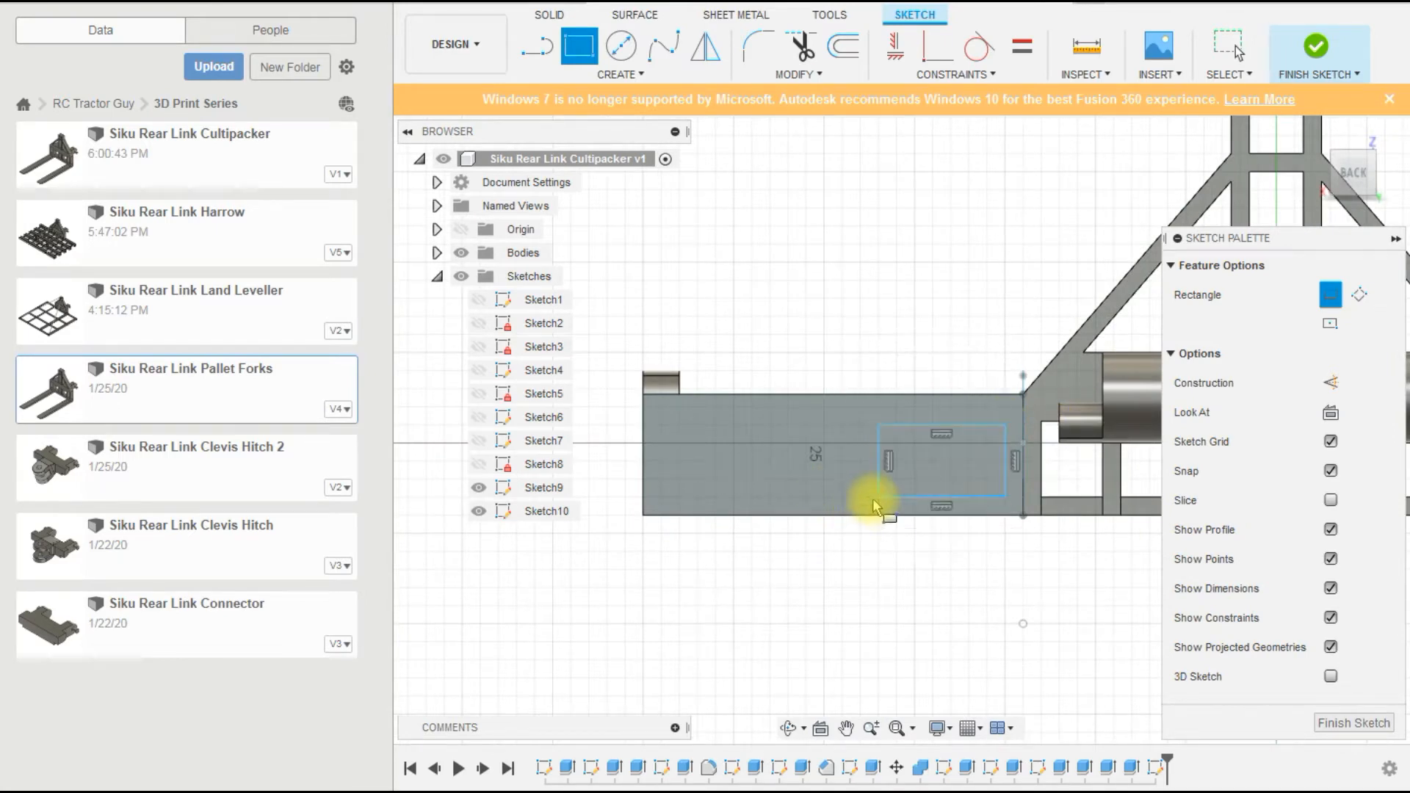
pyautogui.click(824, 425)
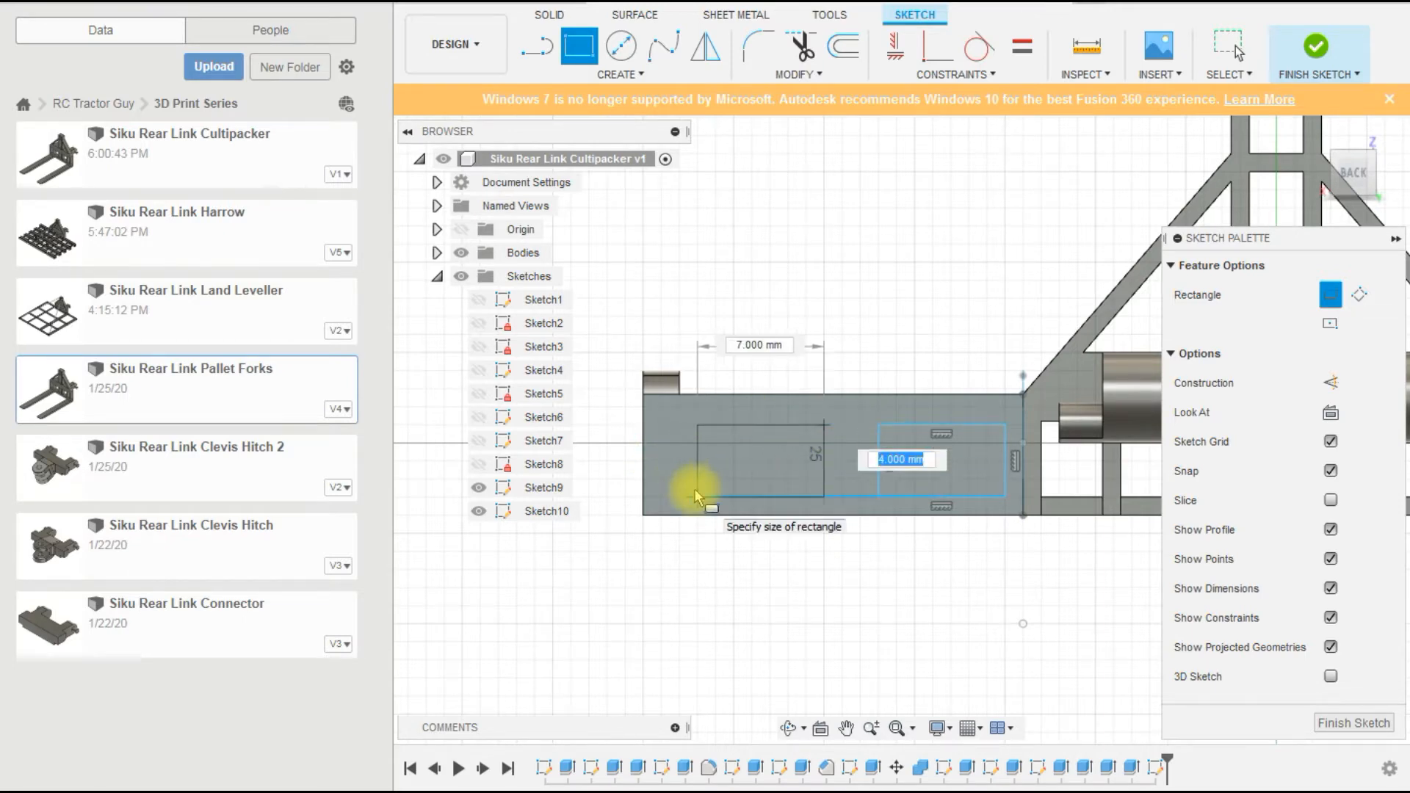
pyautogui.click(684, 496)
pyautogui.press('Escape')
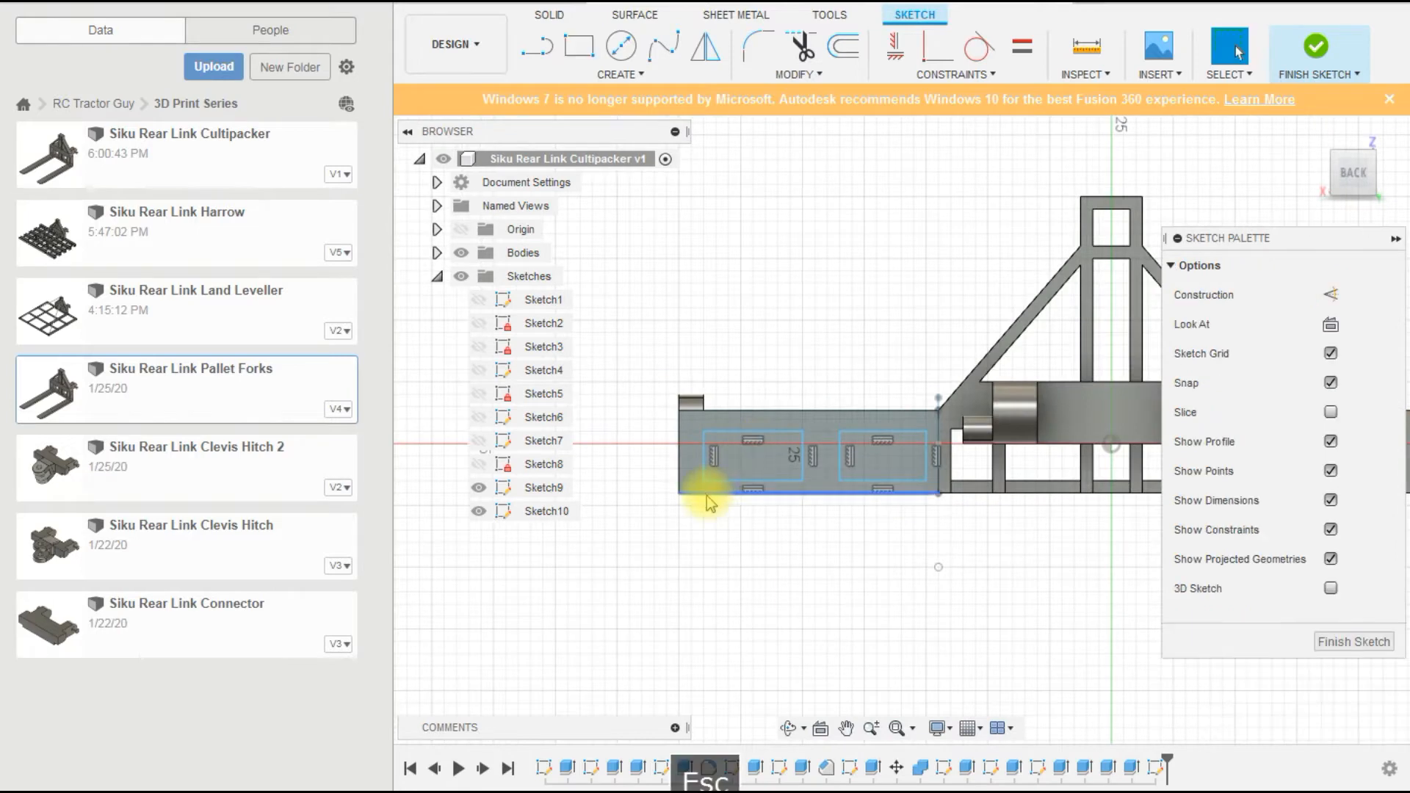
# Dimension the outer rectangle 2 mm from the outer end of the rail extension.
pyautogui.press('d')
pyautogui.click(664, 445)
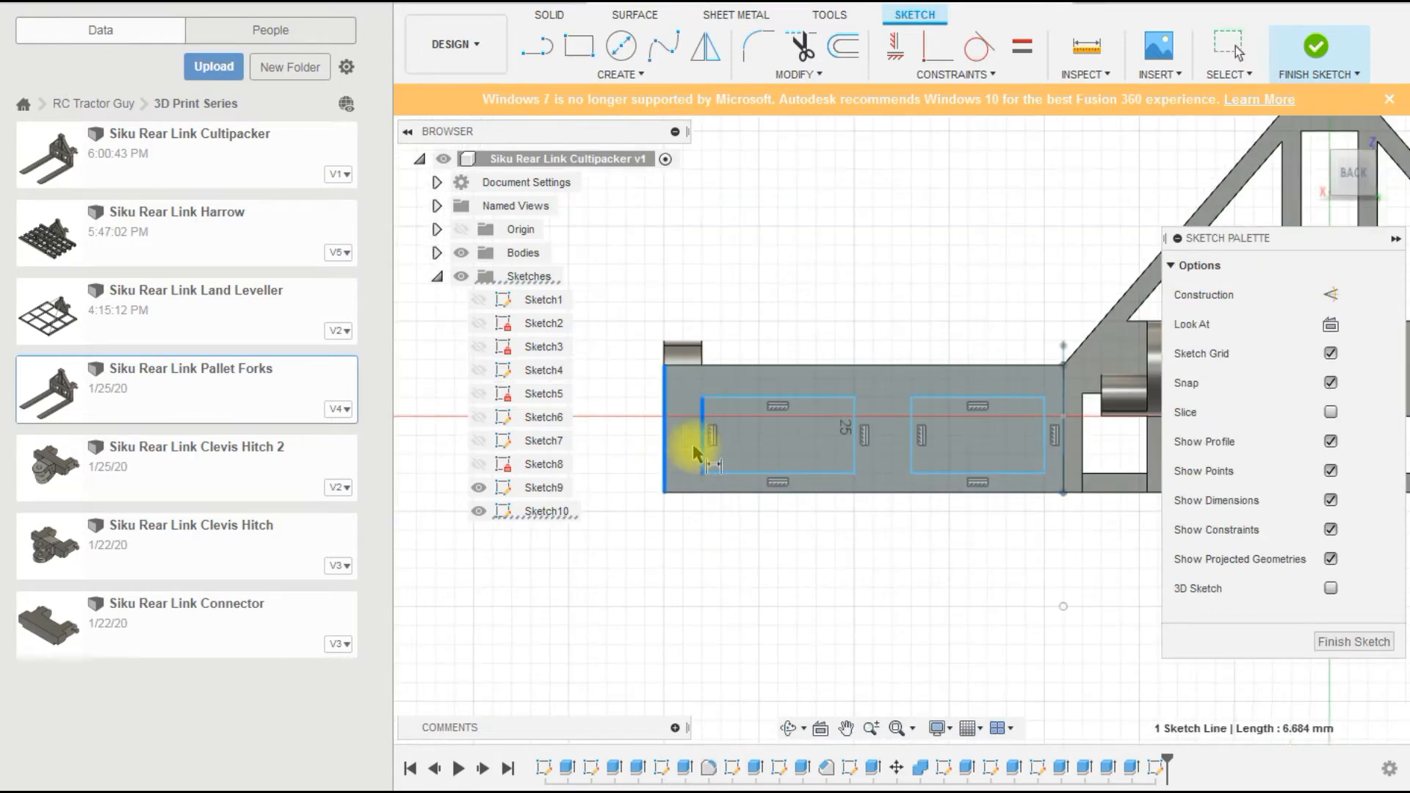
pyautogui.click(701, 448)
pyautogui.click(687, 465)
pyautogui.write('2')
pyautogui.press('Return')
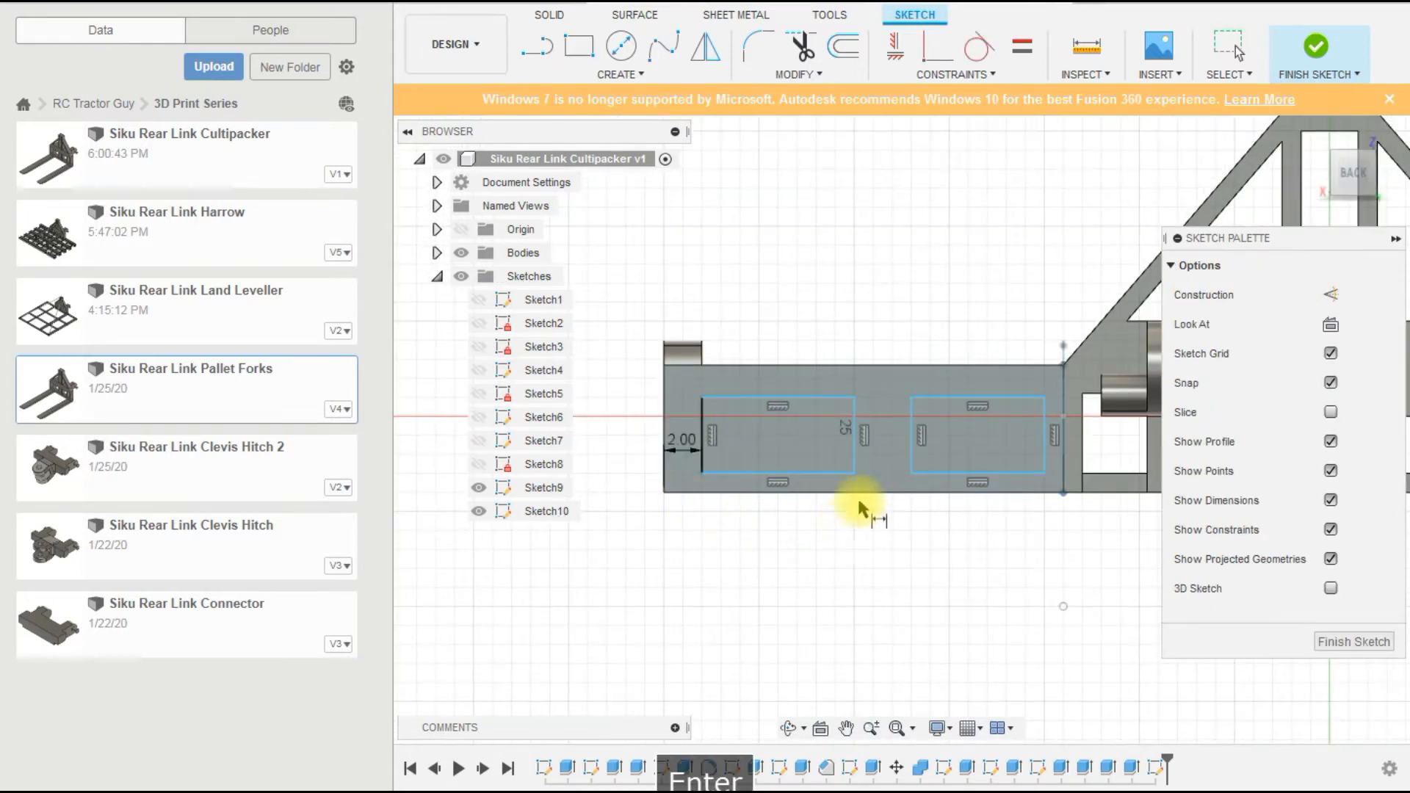
# Set the gap between the two sketched rectangles to 2 mm.
pyautogui.click(854, 452)
pyautogui.click(912, 468)
pyautogui.click(899, 486)
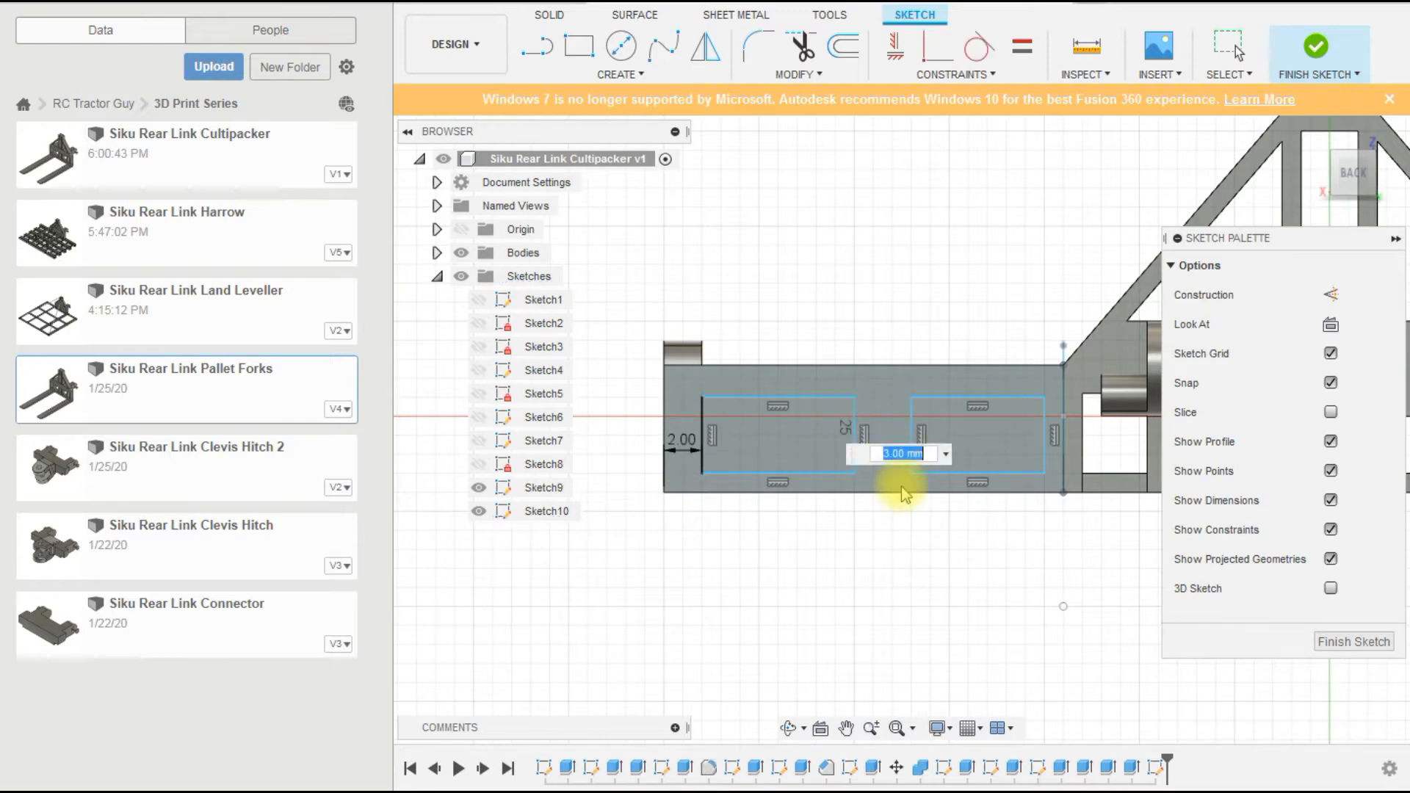
pyautogui.write('2')
pyautogui.press('Return')
# Dimension the inner rectangle's nearest side 2 mm from the edge of the existing frame opening.
pyautogui.scroll(4, 1083, 433)
pyautogui.click(1087, 372)
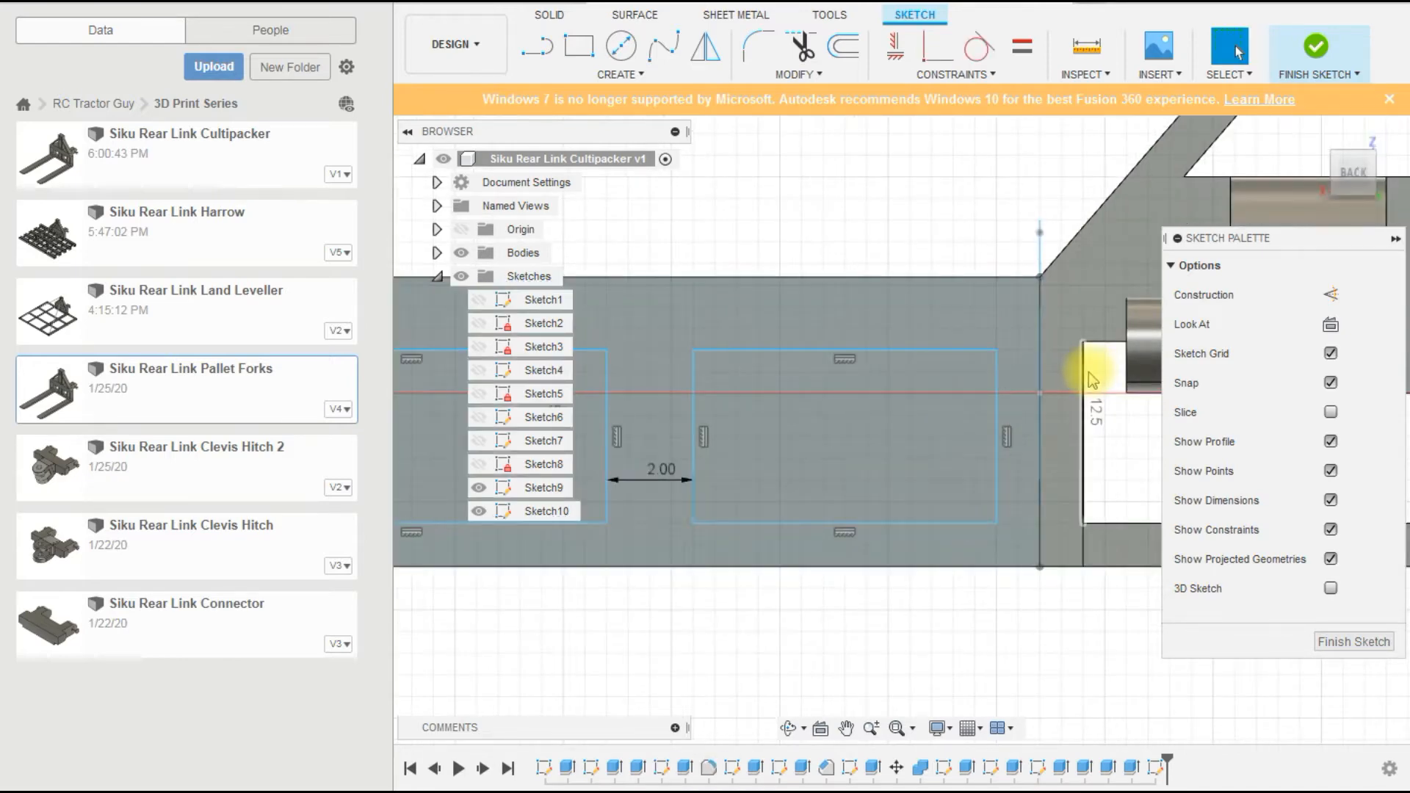
pyautogui.press('d')
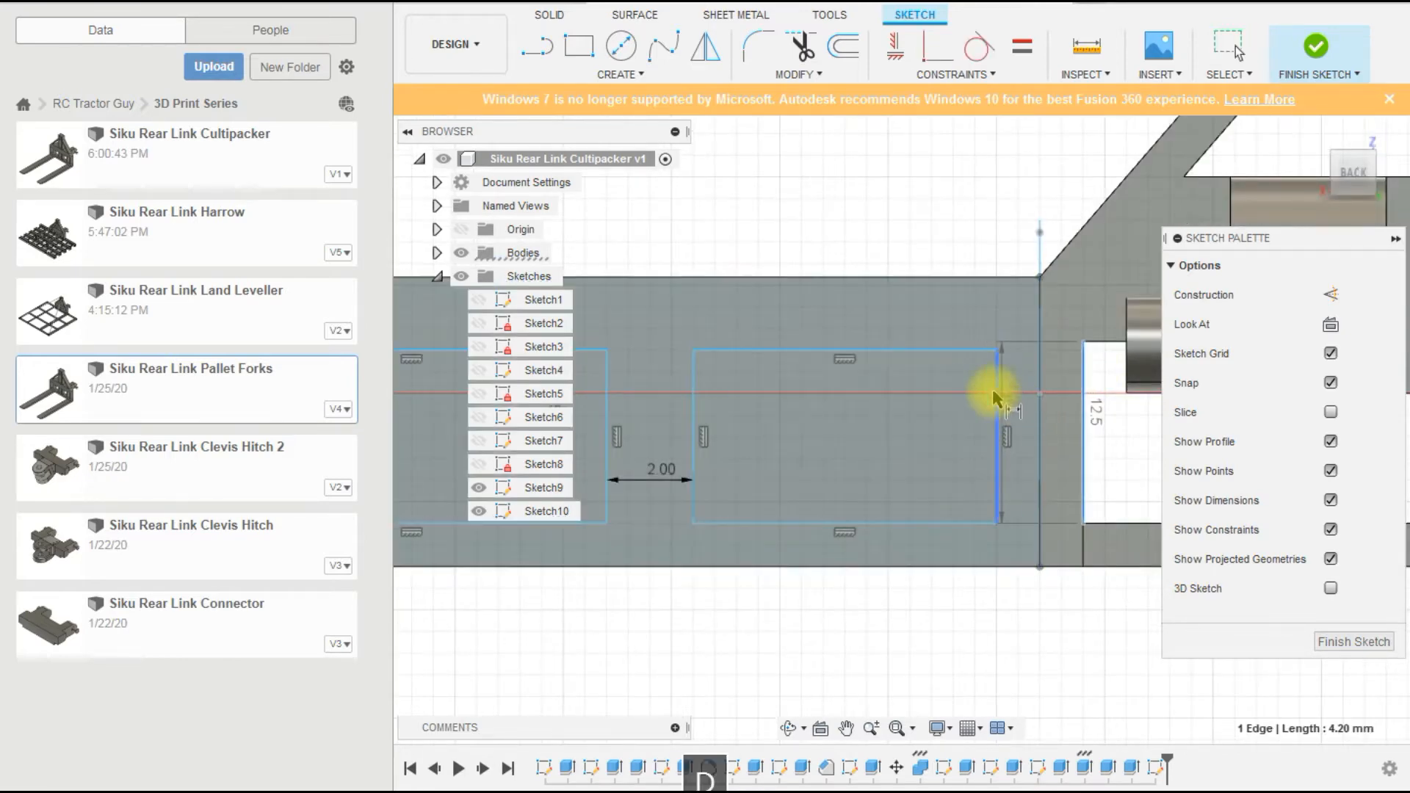
pyautogui.click(994, 393)
pyautogui.click(1052, 456)
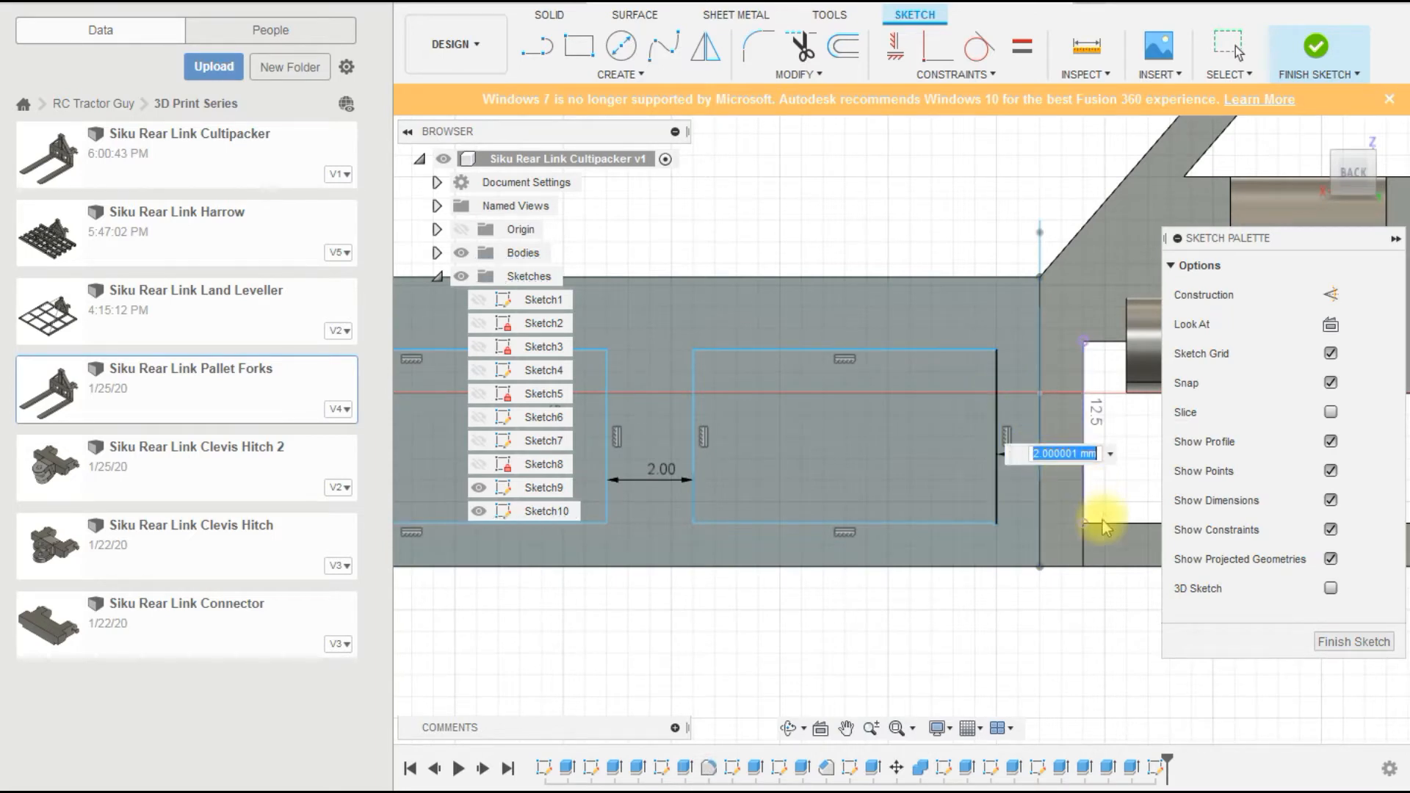
pyautogui.write('2')
pyautogui.press('Return')
pyautogui.scroll(-3, 1046, 583)
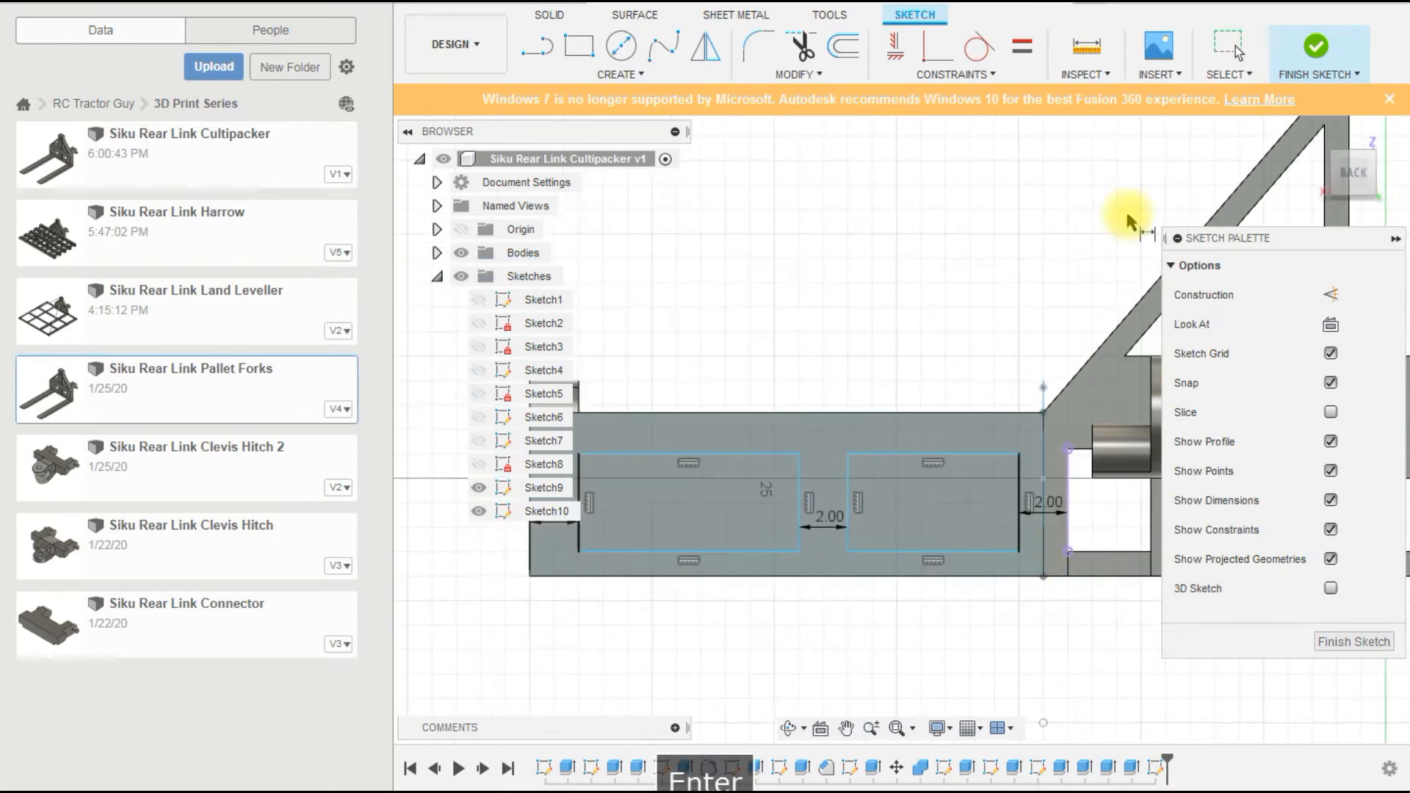
# Apply an Equal constraint to the upper edges of the two rectangles so they share the same length.
pyautogui.press('Escape')
pyautogui.click(984, 74)
pyautogui.click(927, 166)
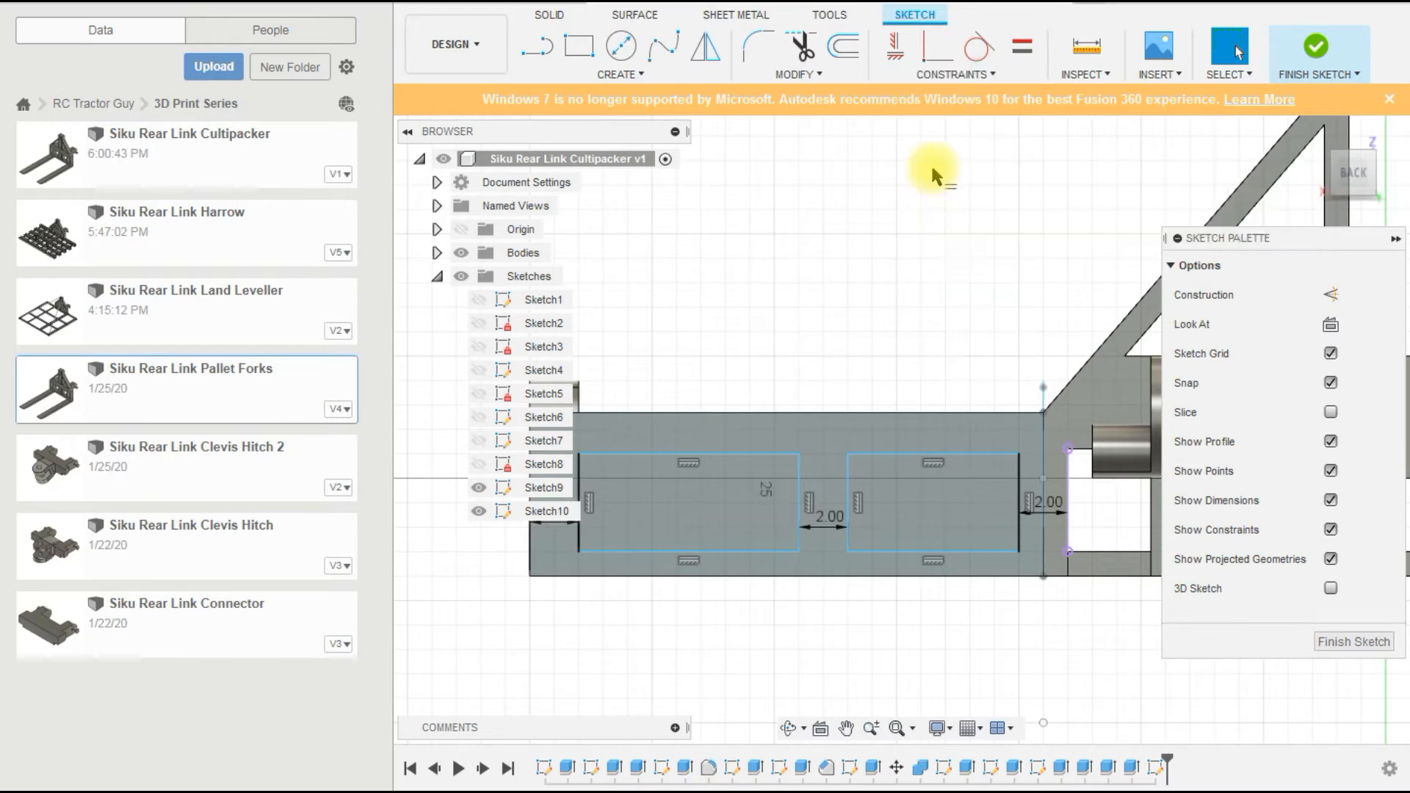
pyautogui.click(867, 461)
pyautogui.click(728, 453)
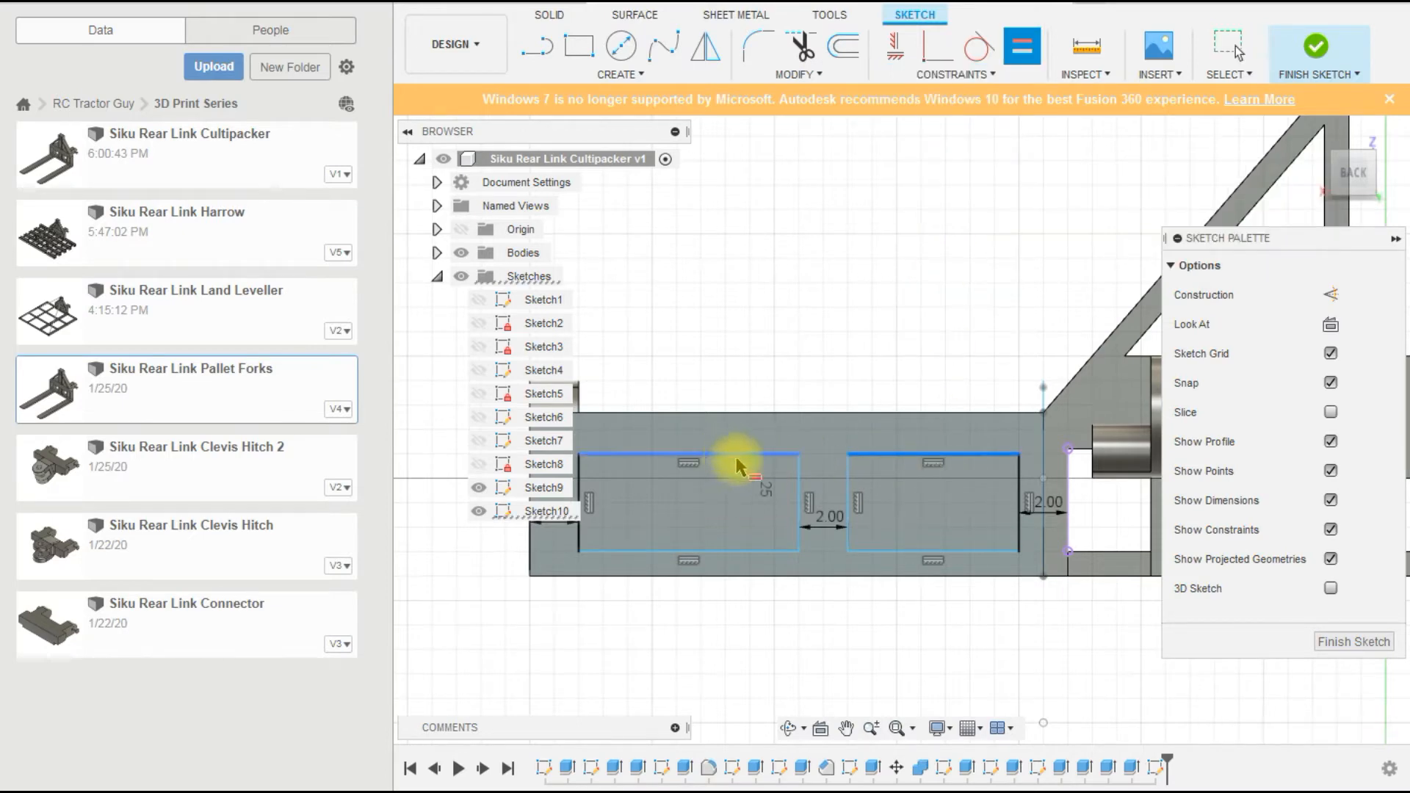
pyautogui.scroll(-3, 950, 350)
pyautogui.press('Escape')
pyautogui.scroll(1, 840, 528)
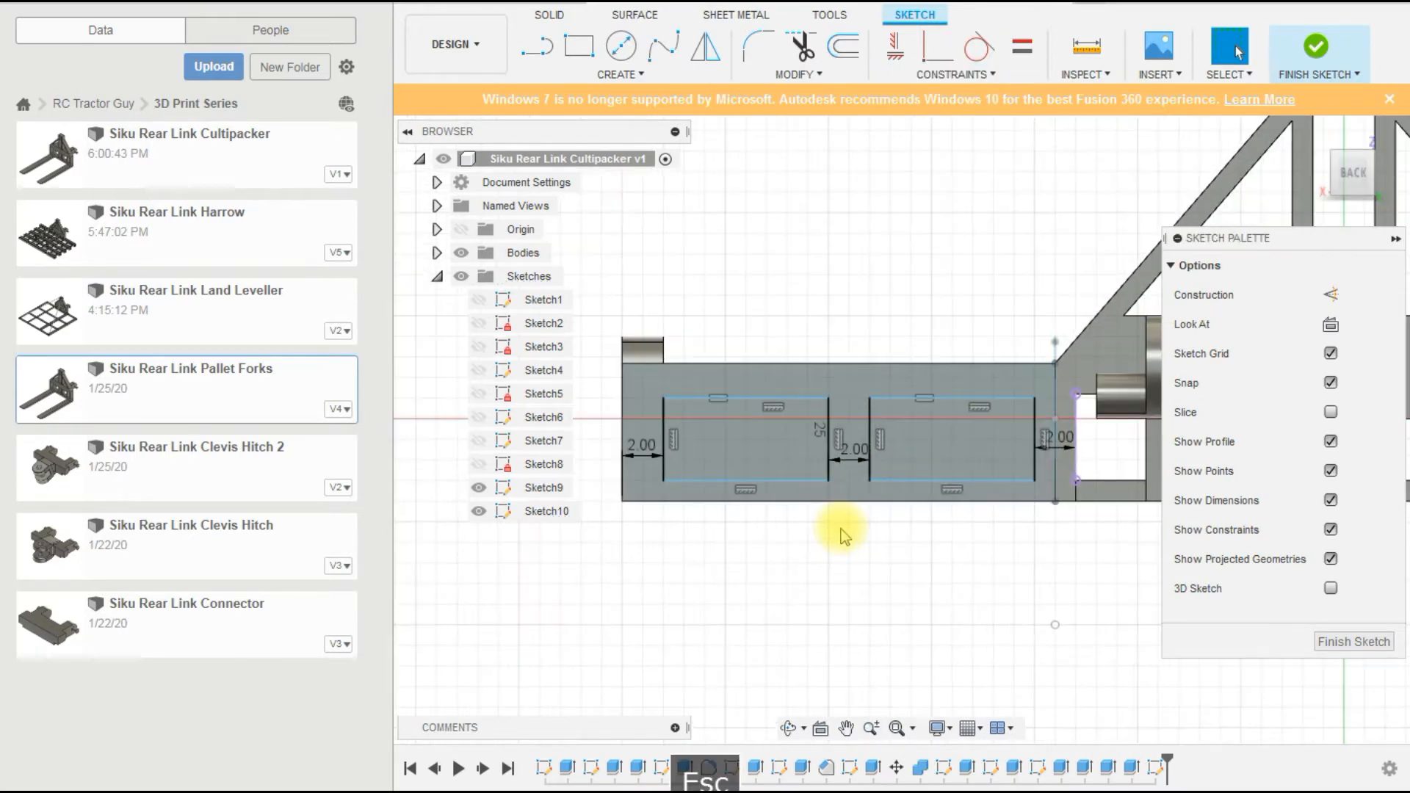
pyautogui.press('d')
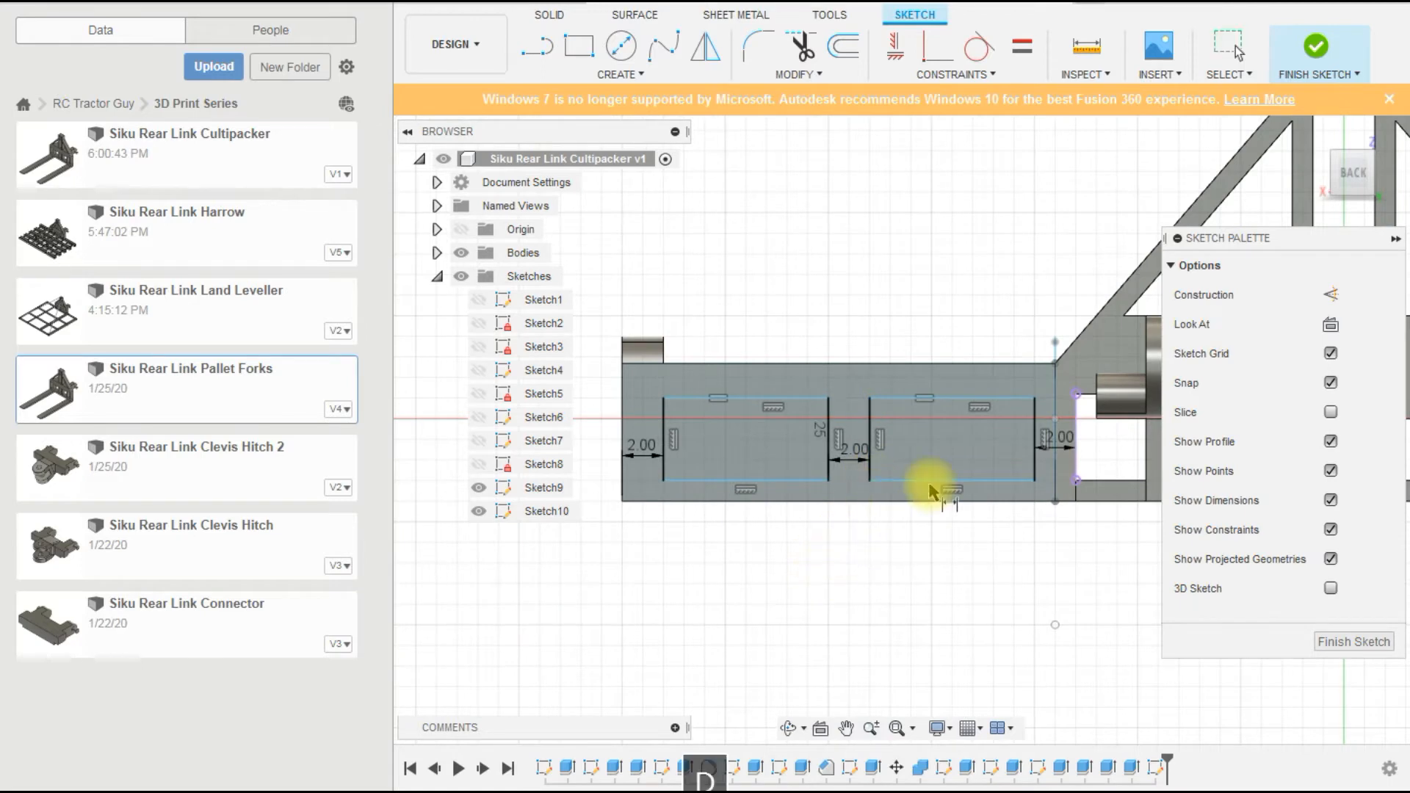
pyautogui.click(929, 481)
pyautogui.click(944, 501)
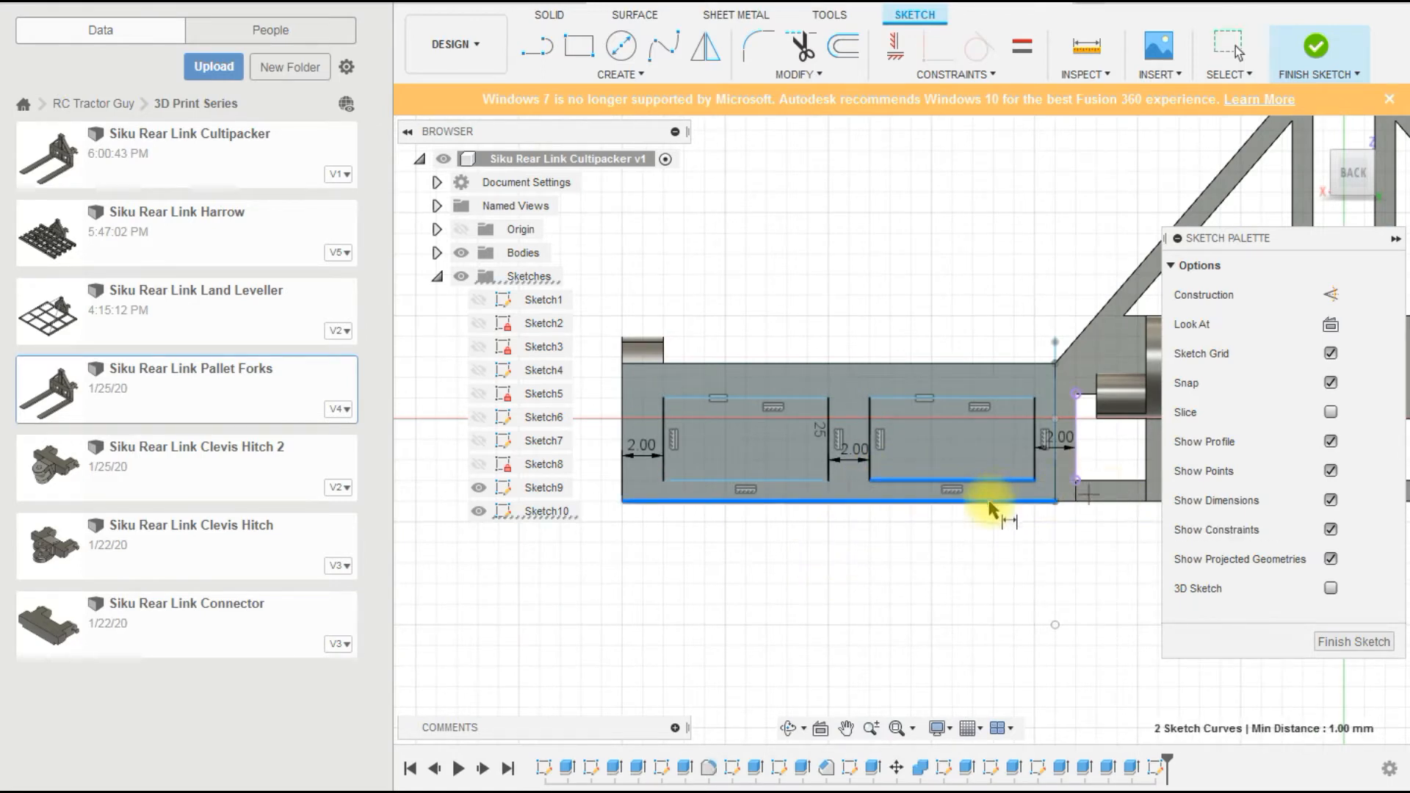
pyautogui.press('Escape')
pyautogui.press('Escape')
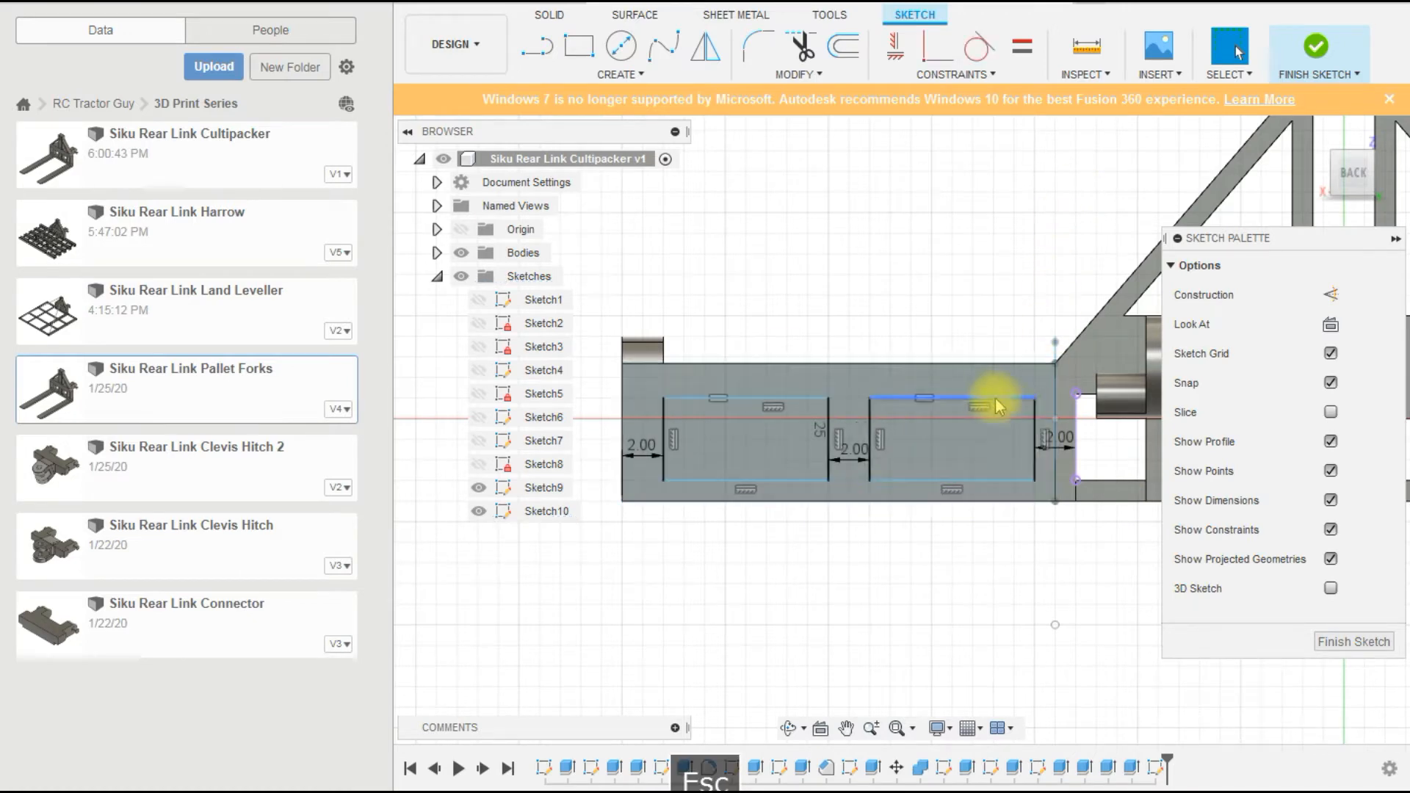
# Measure the distance from the existing opening's upper corner to the rail's top edge.
pyautogui.click(1076, 396)
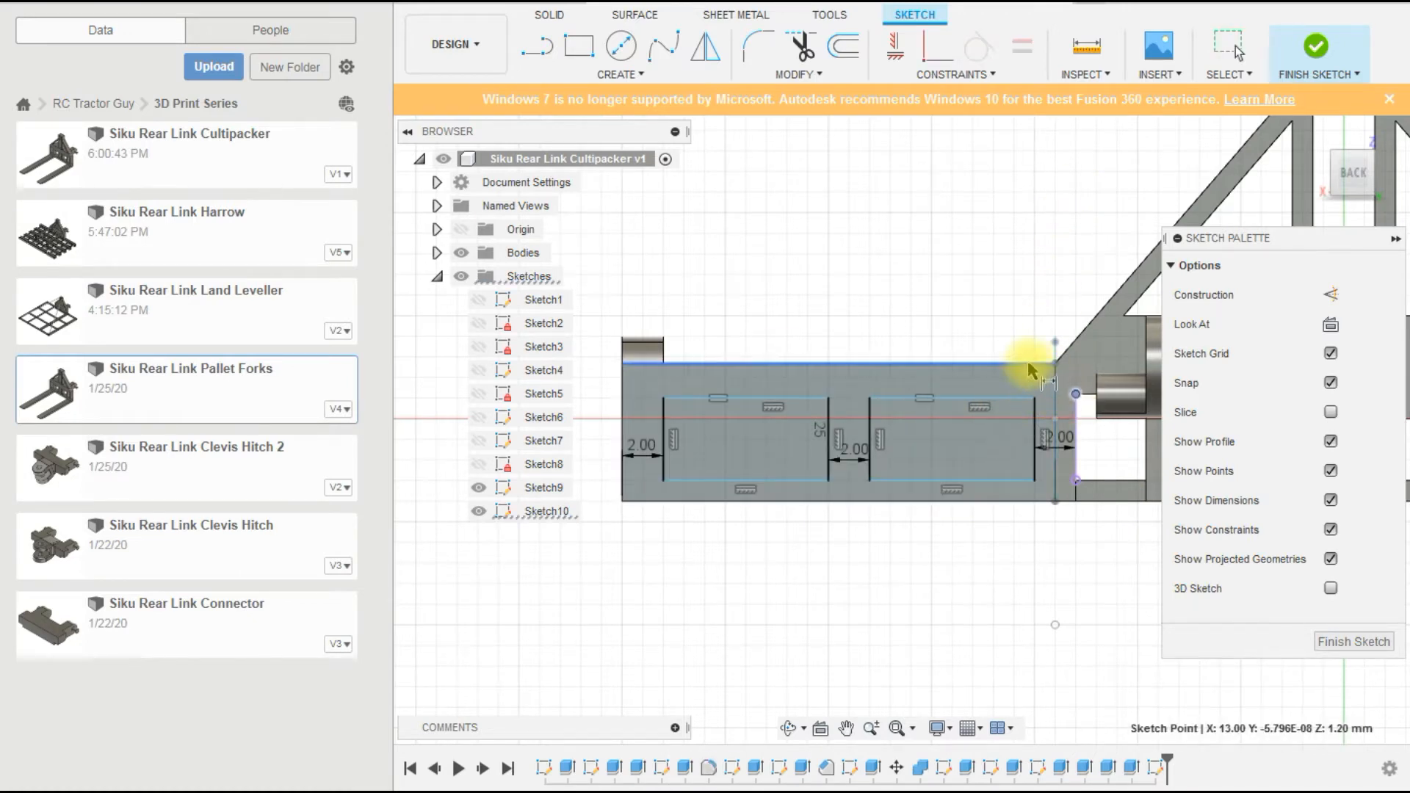
pyautogui.keyDown('shift'); pyautogui.click(1029, 363); pyautogui.keyUp('shift')
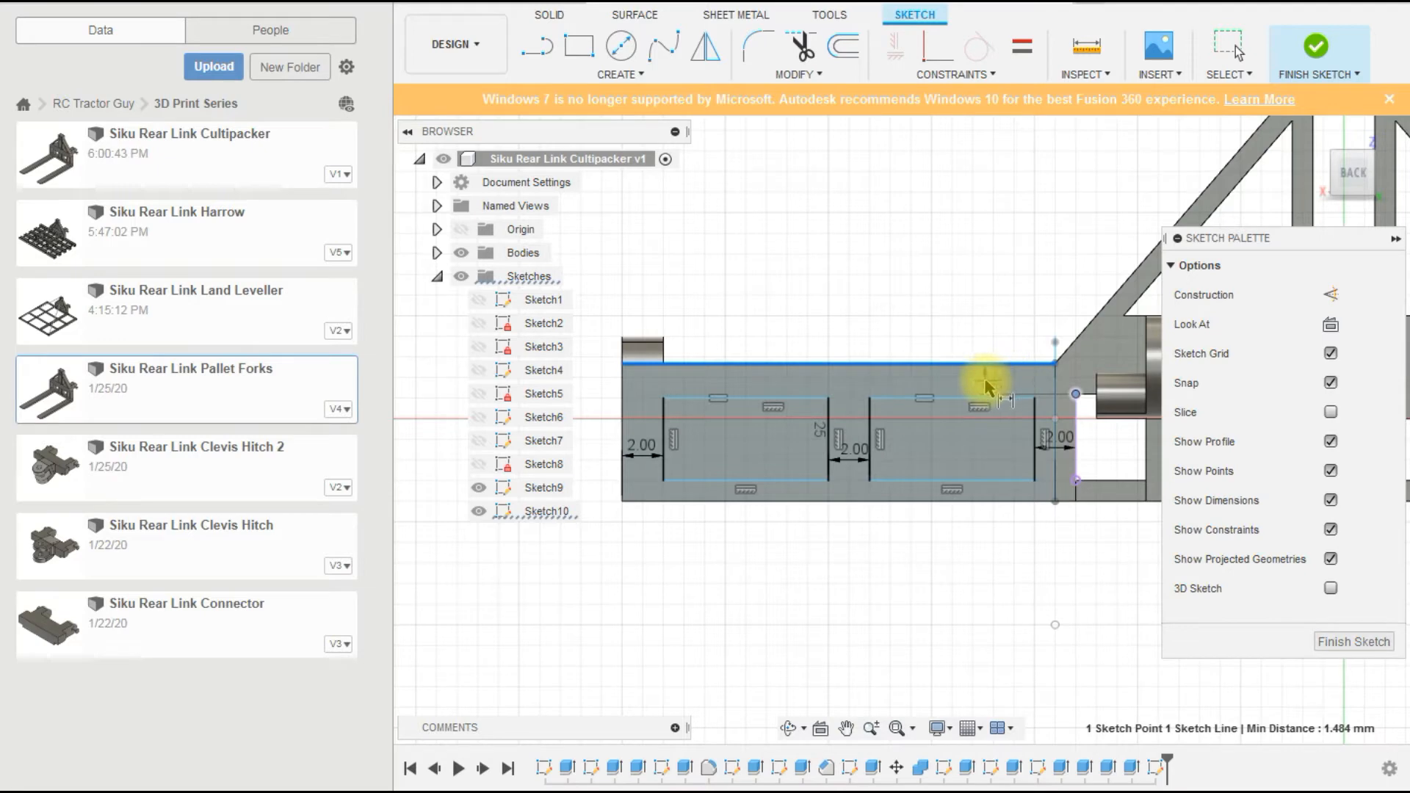
pyautogui.click(986, 383)
pyautogui.click(845, 403)
pyautogui.press('Escape')
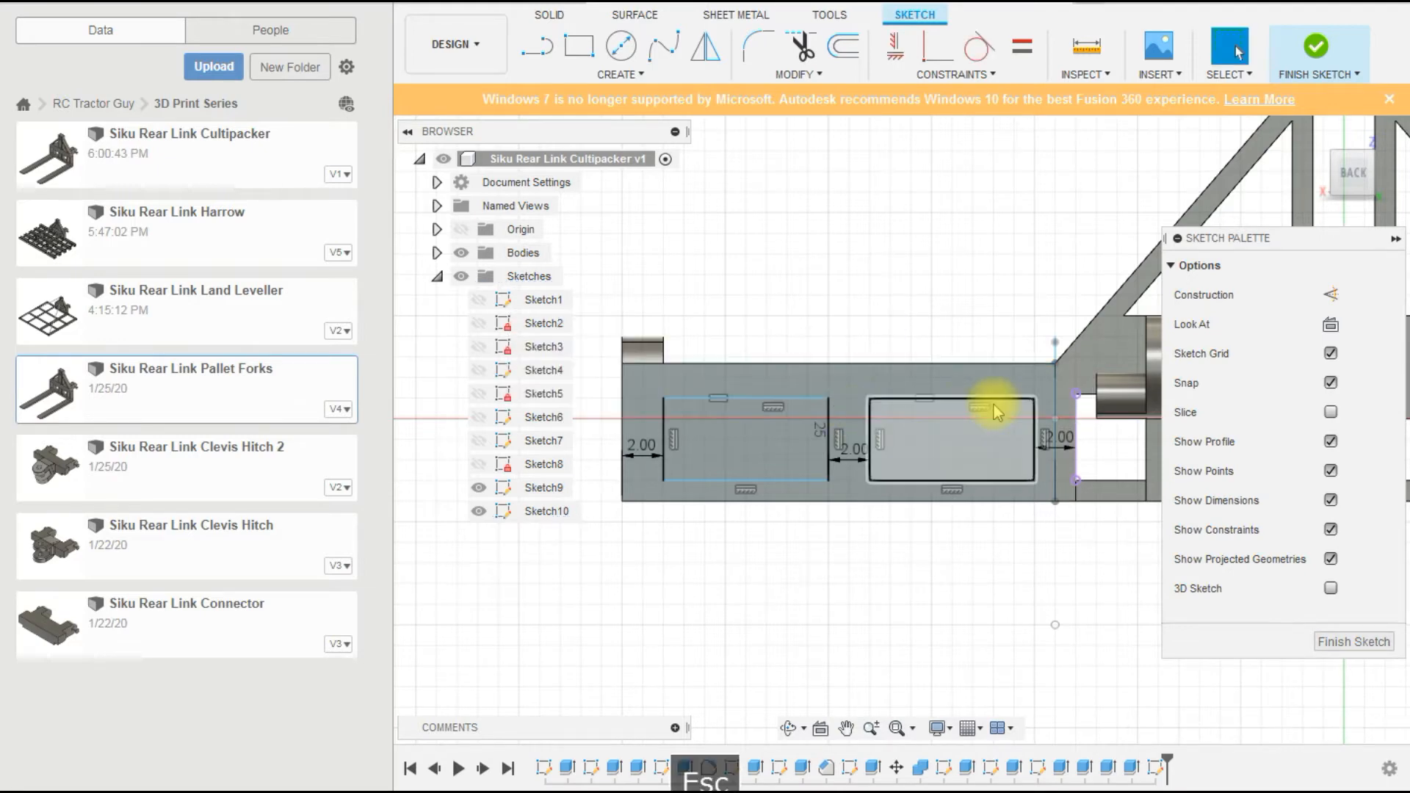
# Dimension the inner rectangle's upper edge 1.48 mm below the rail's top edge.
pyautogui.press('d')
pyautogui.click(1002, 364)
pyautogui.click(992, 397)
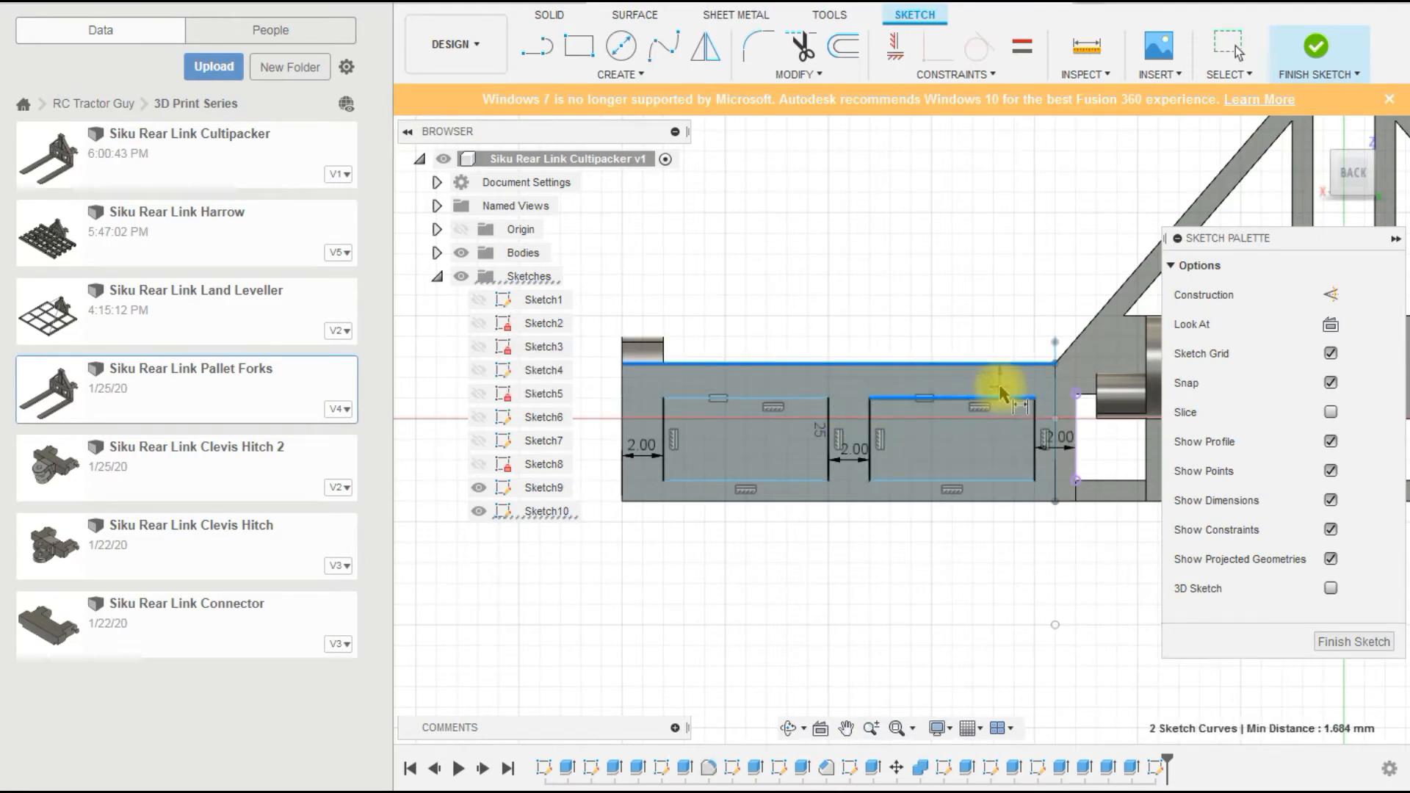
pyautogui.click(999, 378)
pyautogui.moveTo(997, 382); pyautogui.dragTo(1062, 411)
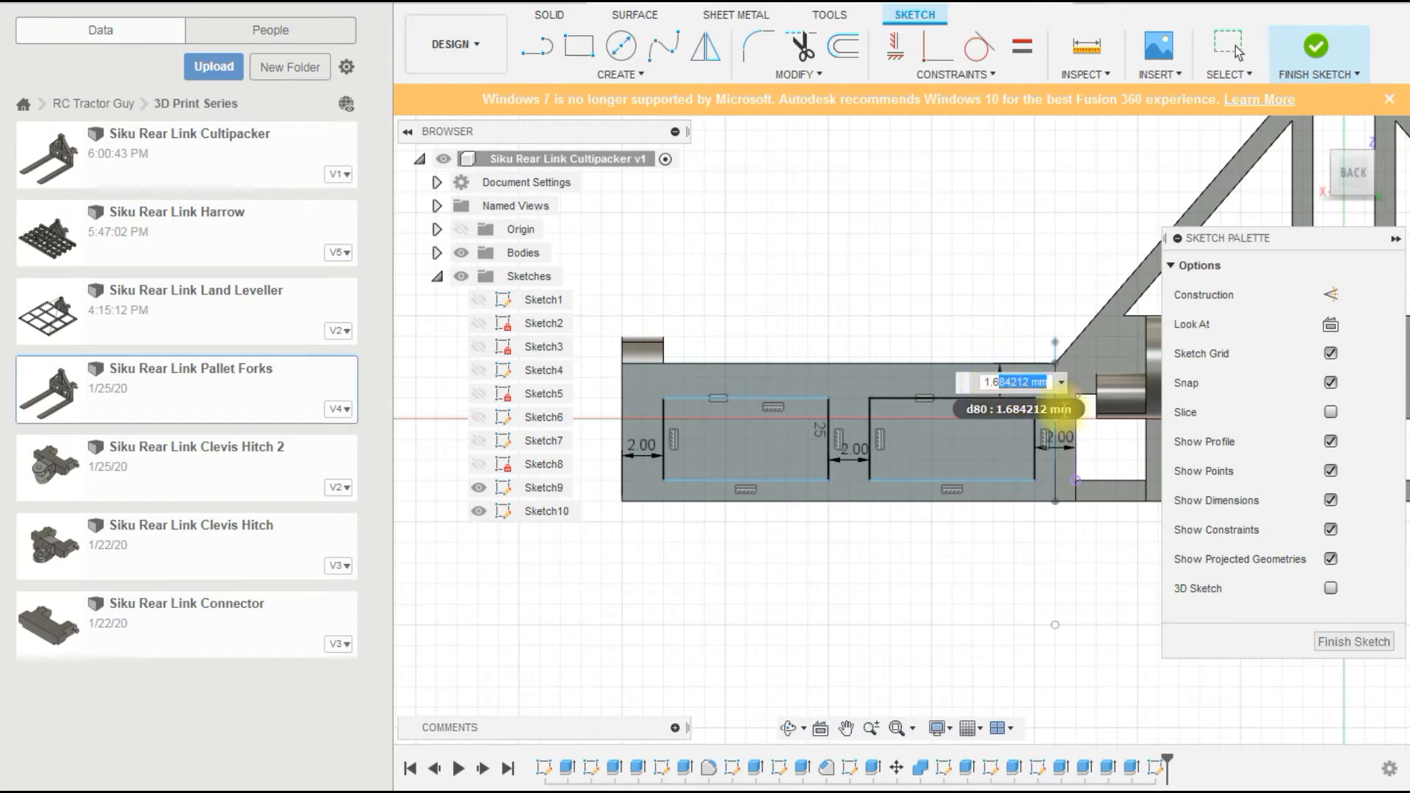
pyautogui.press('BackSpace')
pyautogui.press('BackSpace')
pyautogui.write('4')
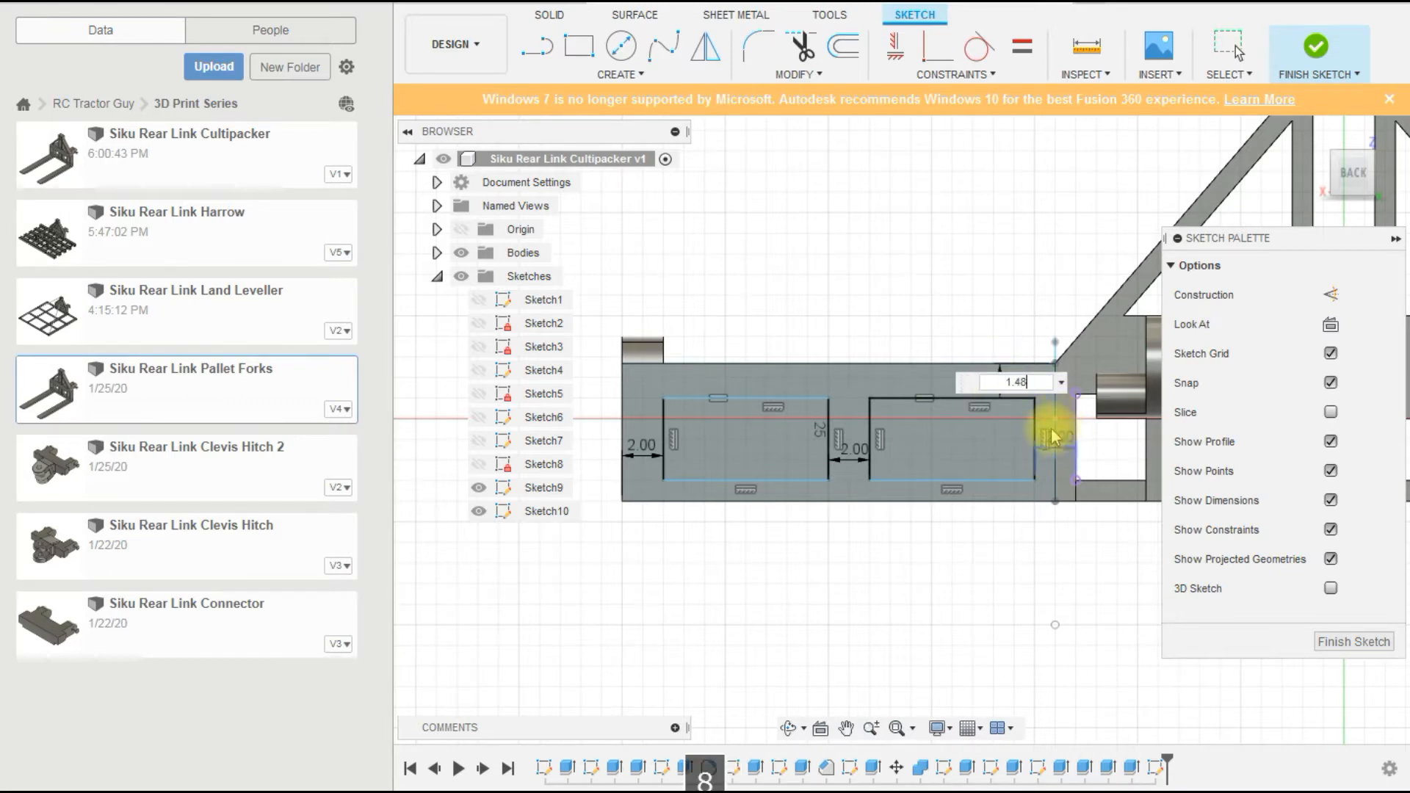
pyautogui.write('8')
pyautogui.press('Return')
pyautogui.scroll(5, 1058, 411)
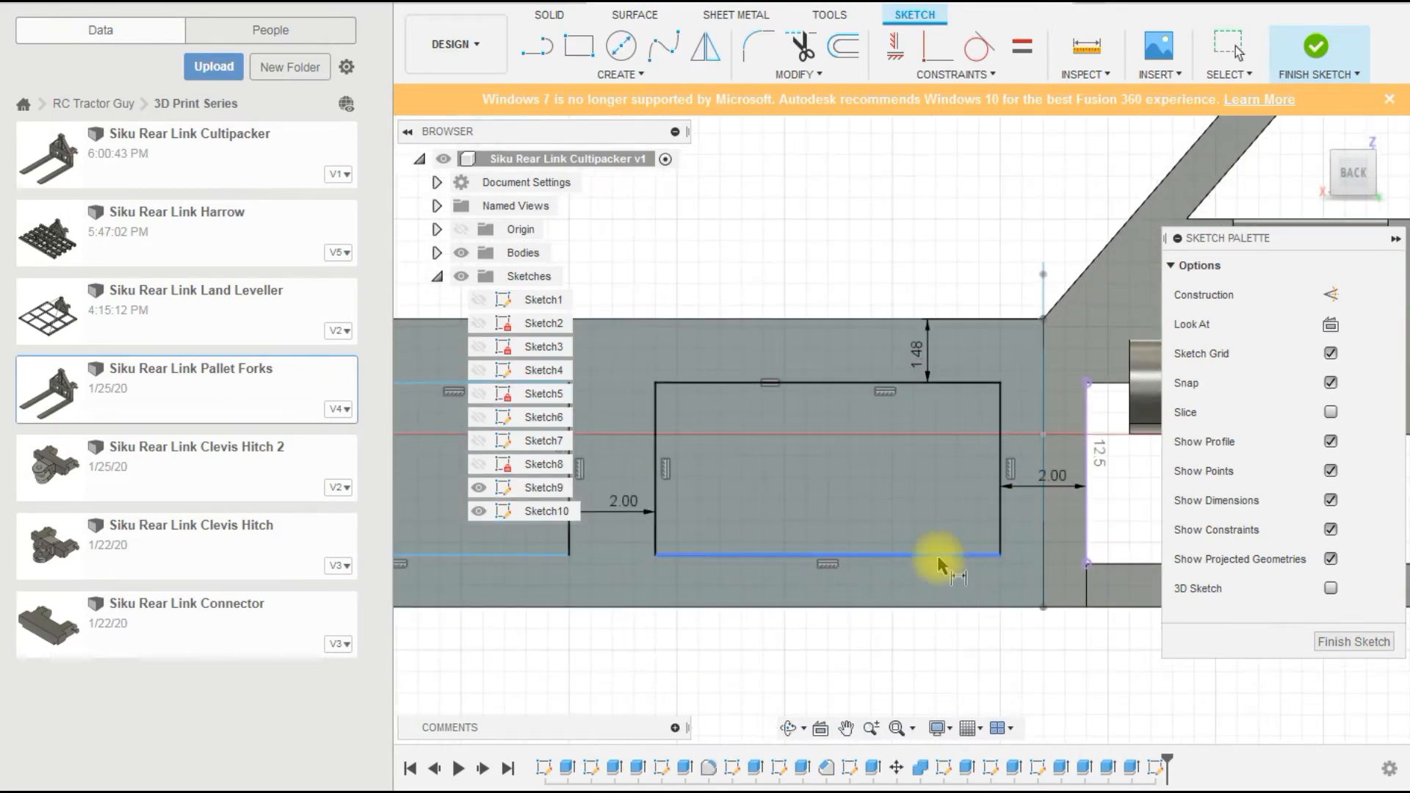
pyautogui.click(939, 557)
pyautogui.click(947, 612)
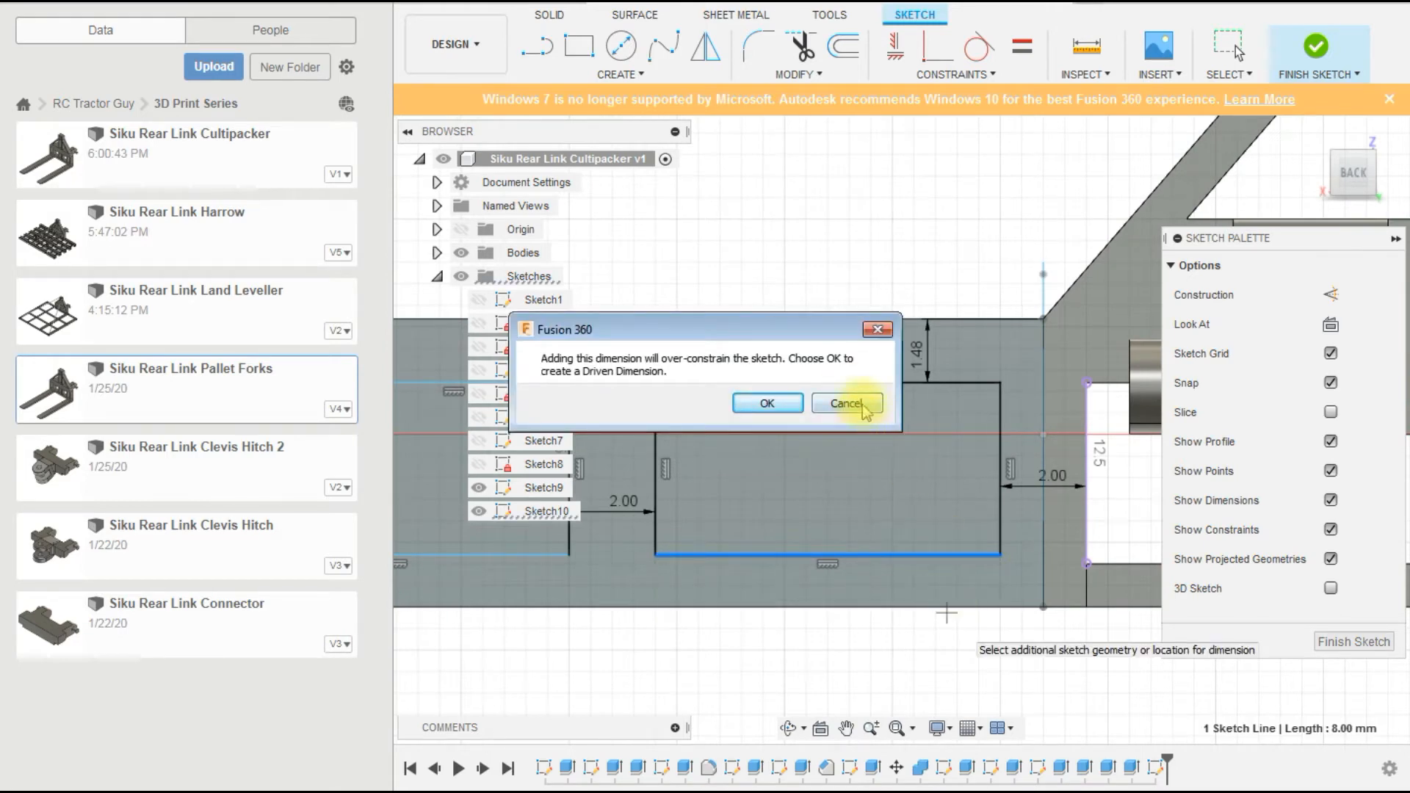
pyautogui.press('Escape')
# Dimension the inner rectangle's lower edge 1 mm above the rail's bottom edge.
pyautogui.press('d')
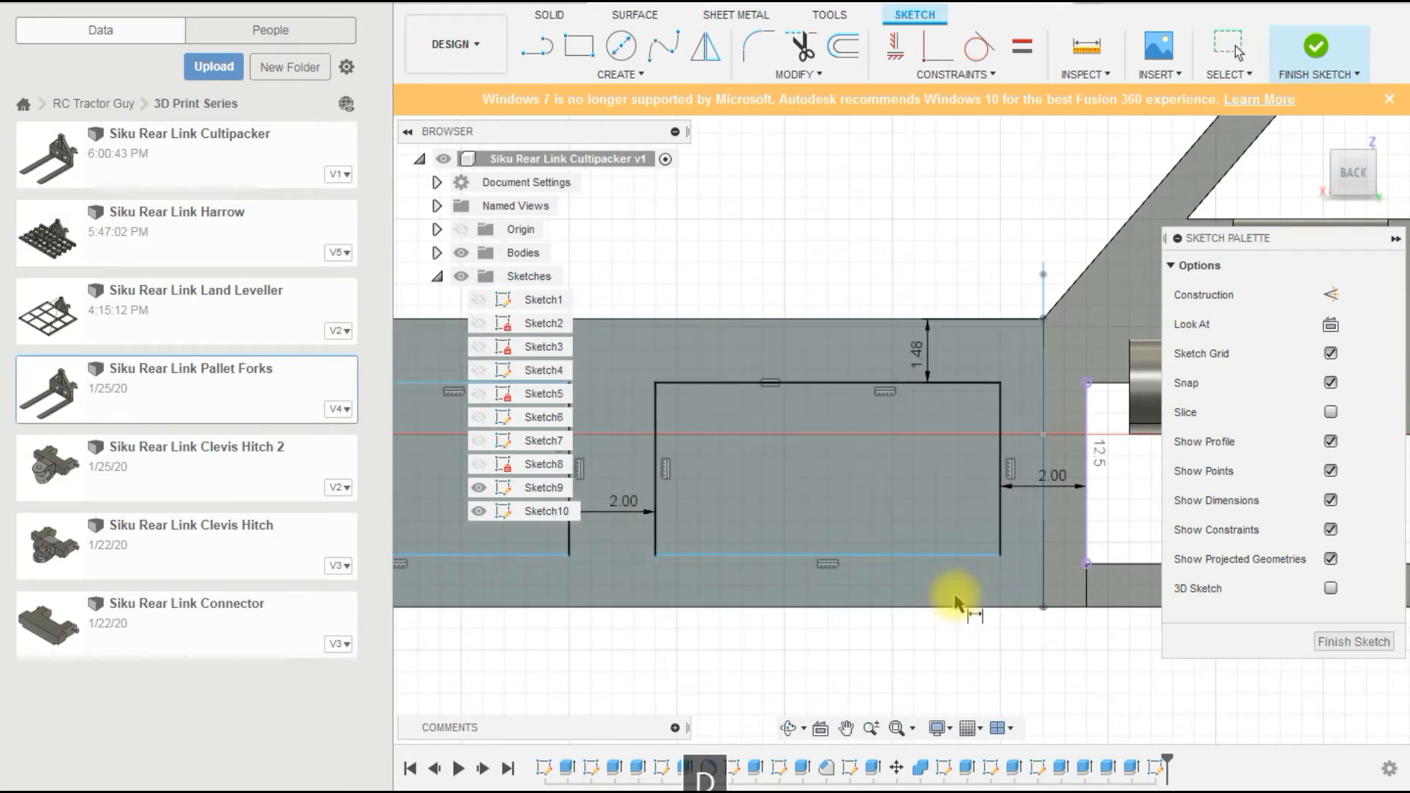
pyautogui.click(957, 556)
pyautogui.click(972, 608)
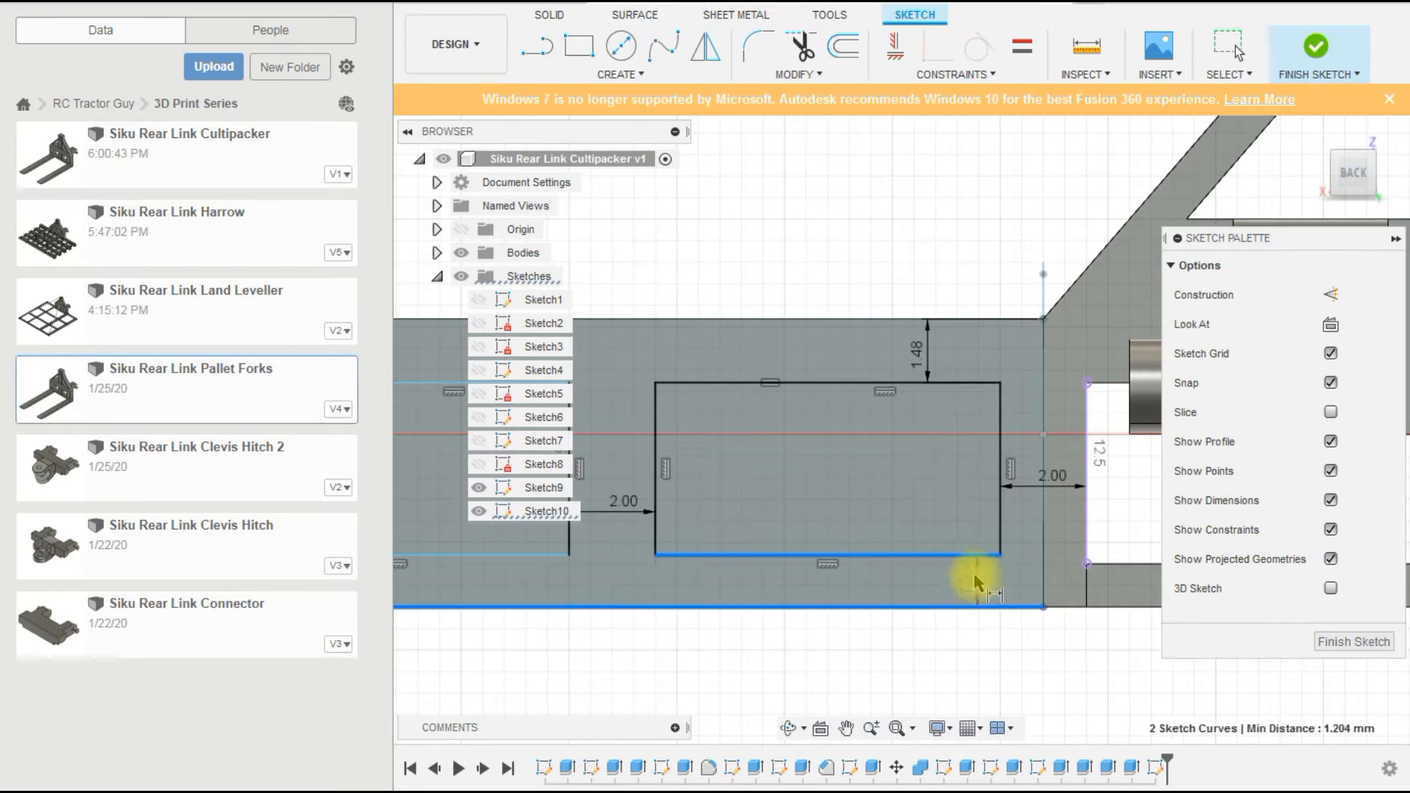
pyautogui.click(986, 592)
pyautogui.write('1')
pyautogui.press('Return')
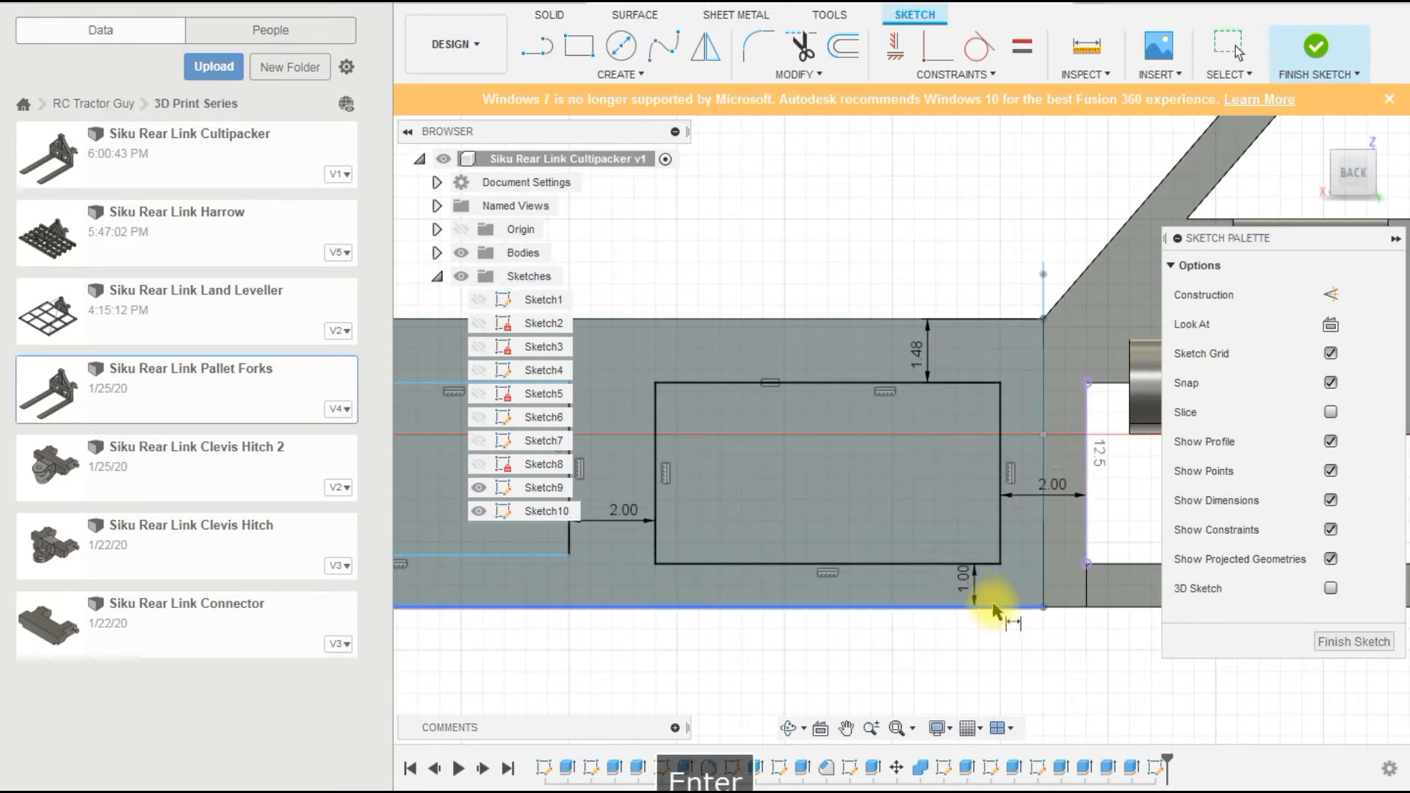
# Dimension the outer rectangle's lower edge 1 mm above the rail's bottom edge.
pyautogui.scroll(-2, 1072, 630)
pyautogui.scroll(-2, 1072, 625)
pyautogui.scroll(3, 787, 584)
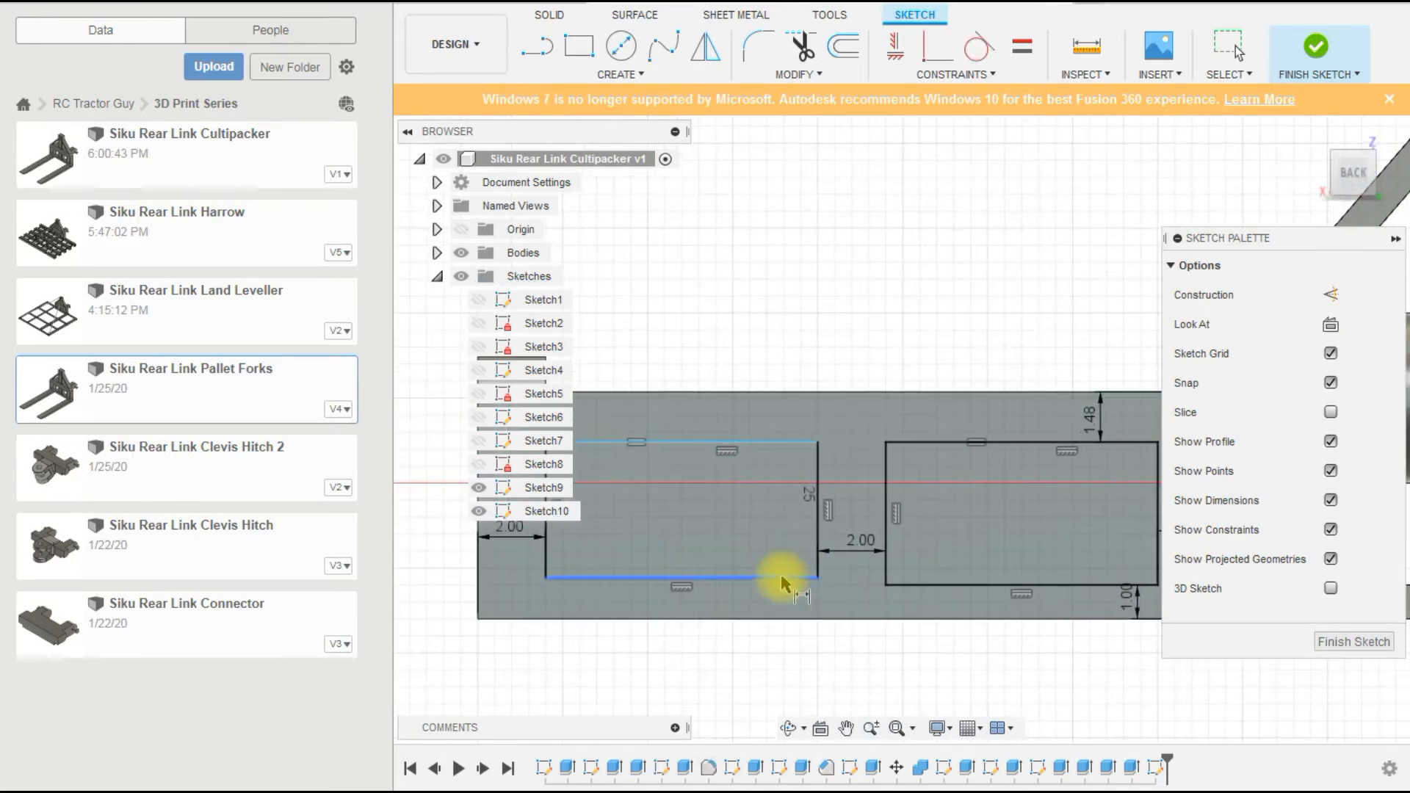
pyautogui.click(782, 578)
pyautogui.click(798, 619)
pyautogui.click(808, 612)
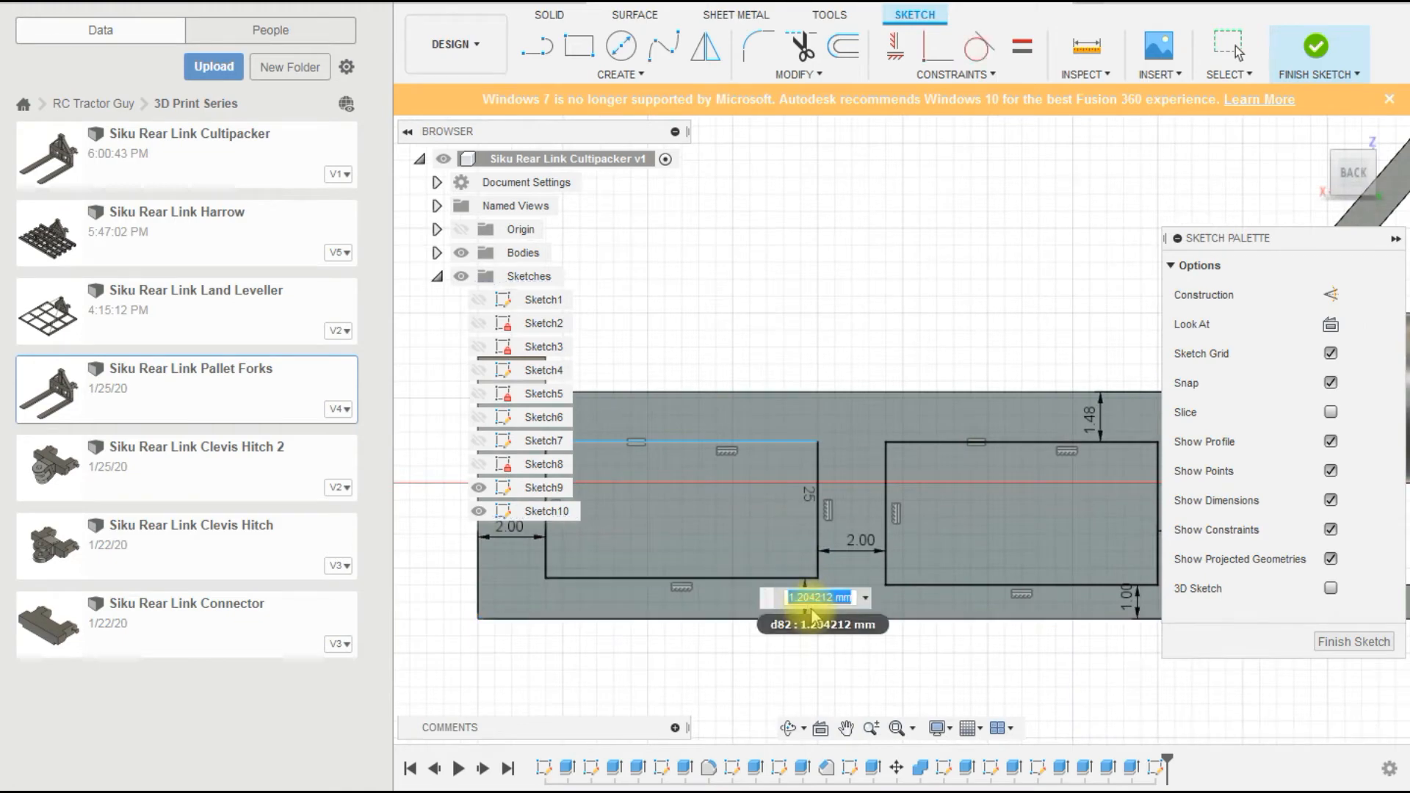
pyautogui.write('1')
pyautogui.press('Return')
pyautogui.scroll(-2, 808, 624)
pyautogui.scroll(2, 773, 639)
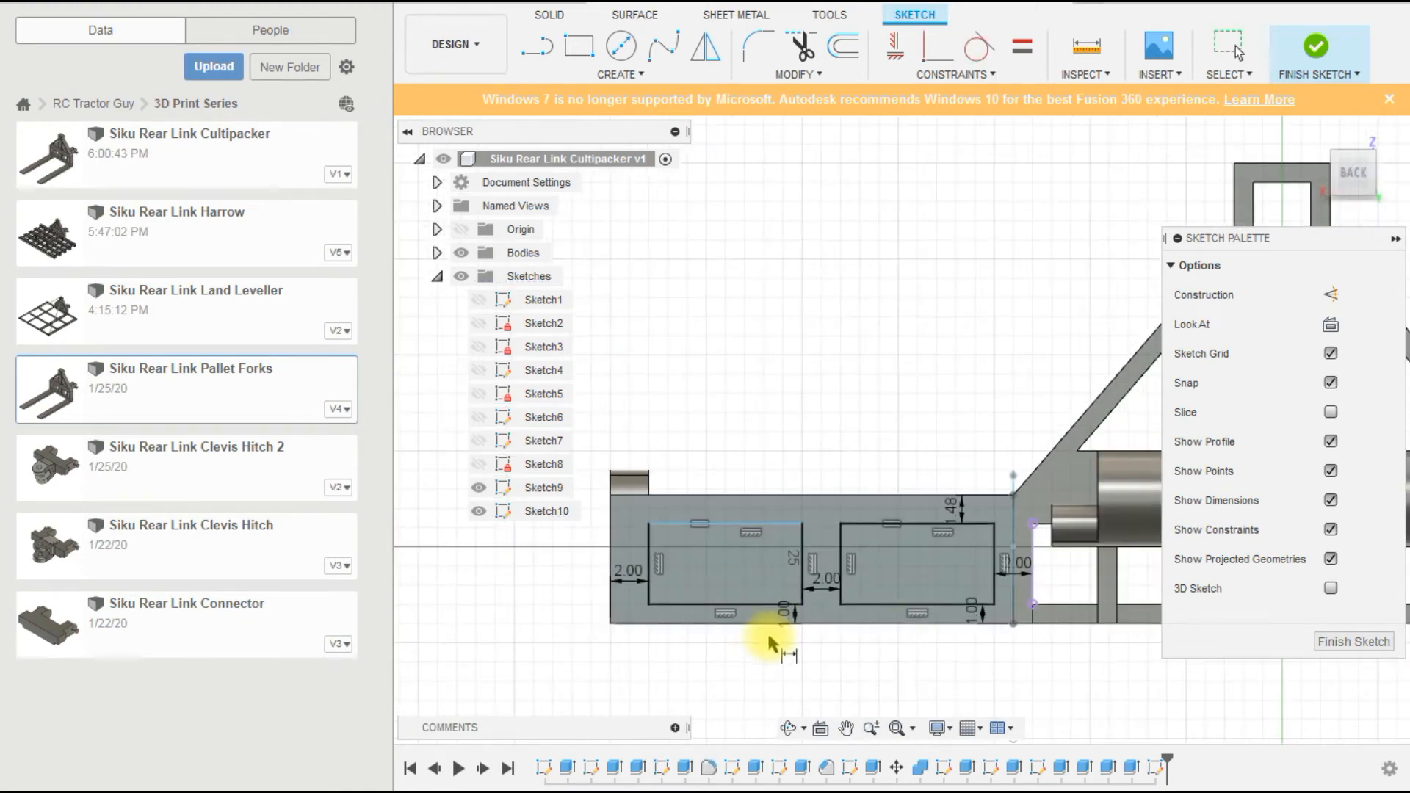
pyautogui.press('Escape')
# Draw a vertical construction line from the origin down past the frame's lower edge, and switch construction mode back off.
pyautogui.scroll(-3, 709, 681)
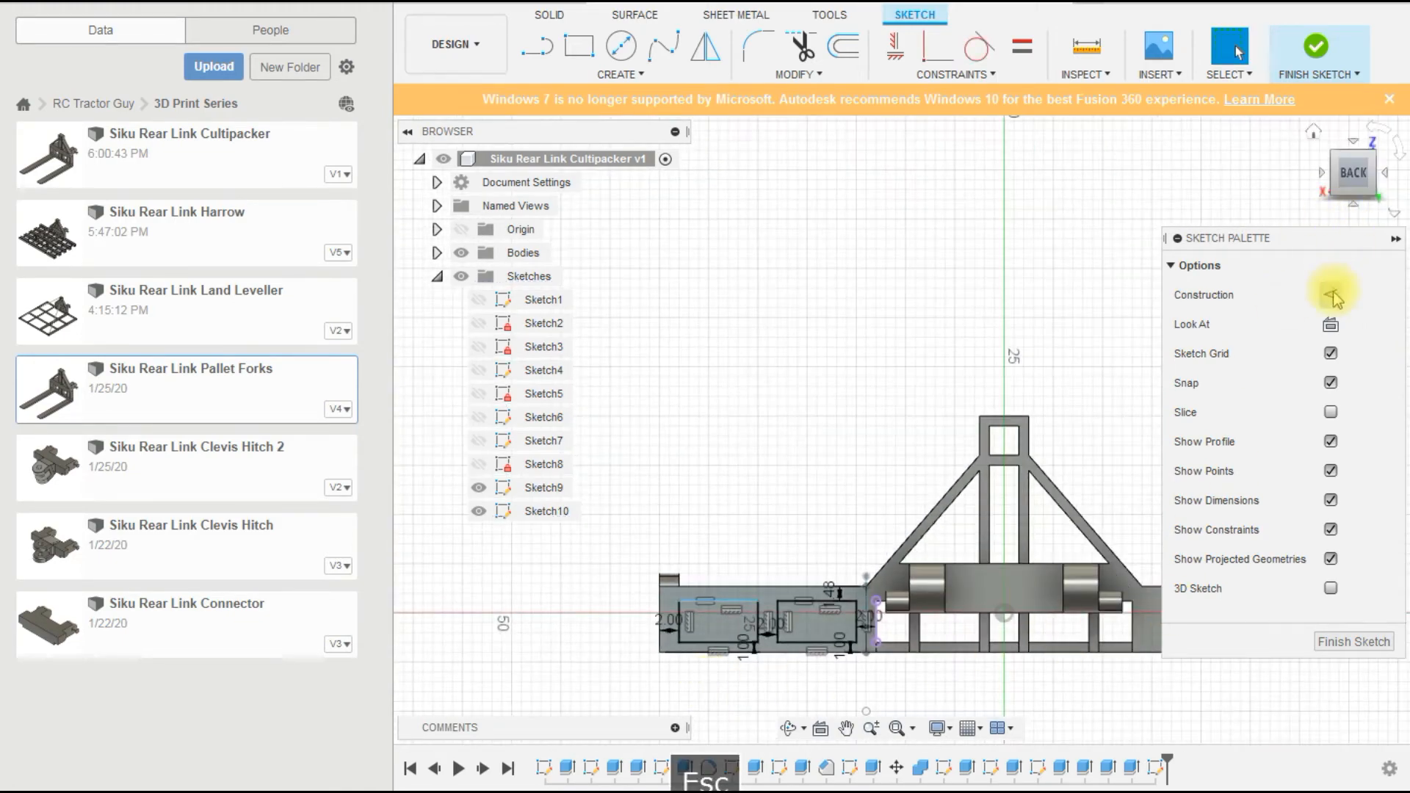
pyautogui.click(1330, 294)
pyautogui.click(537, 46)
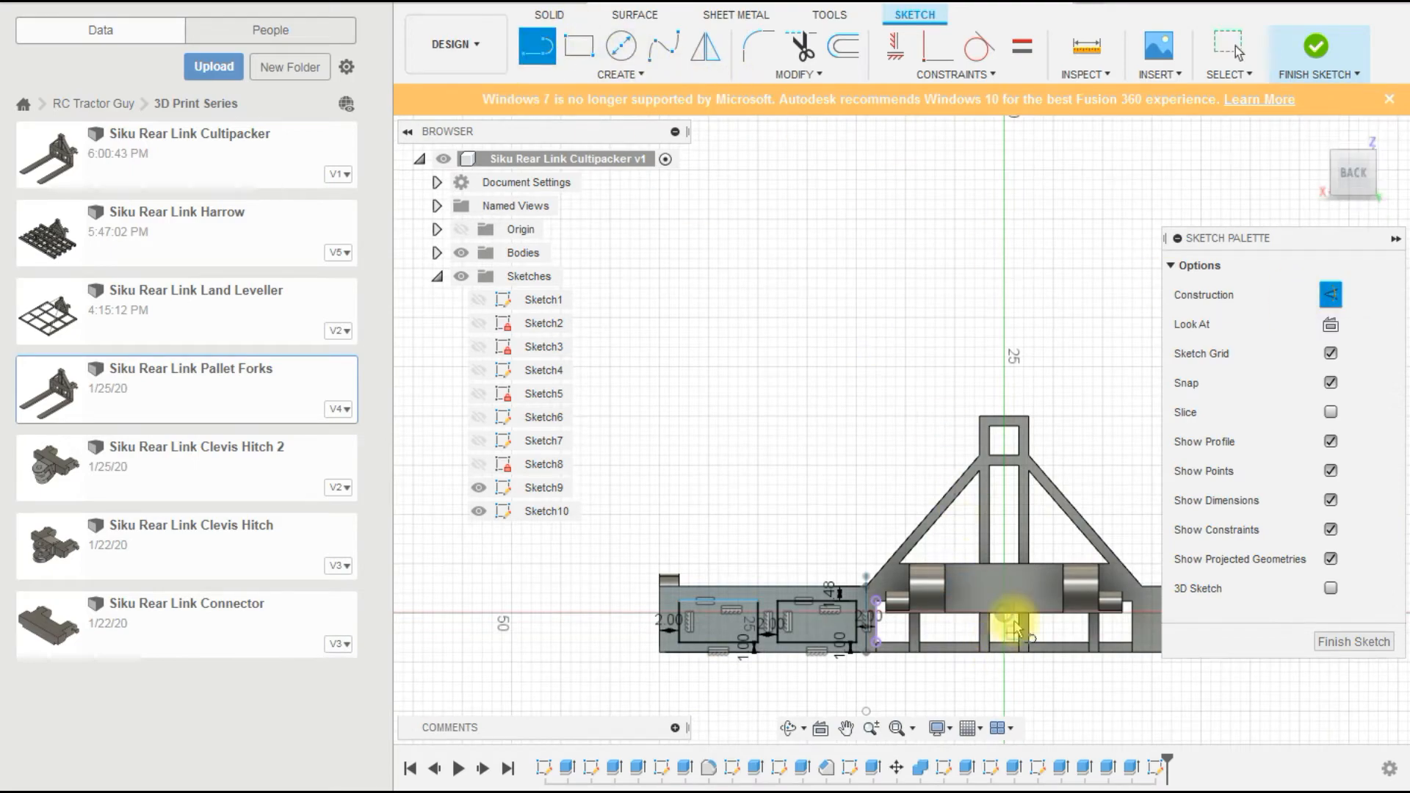
pyautogui.click(1007, 616)
pyautogui.click(1004, 691)
pyautogui.press('Escape')
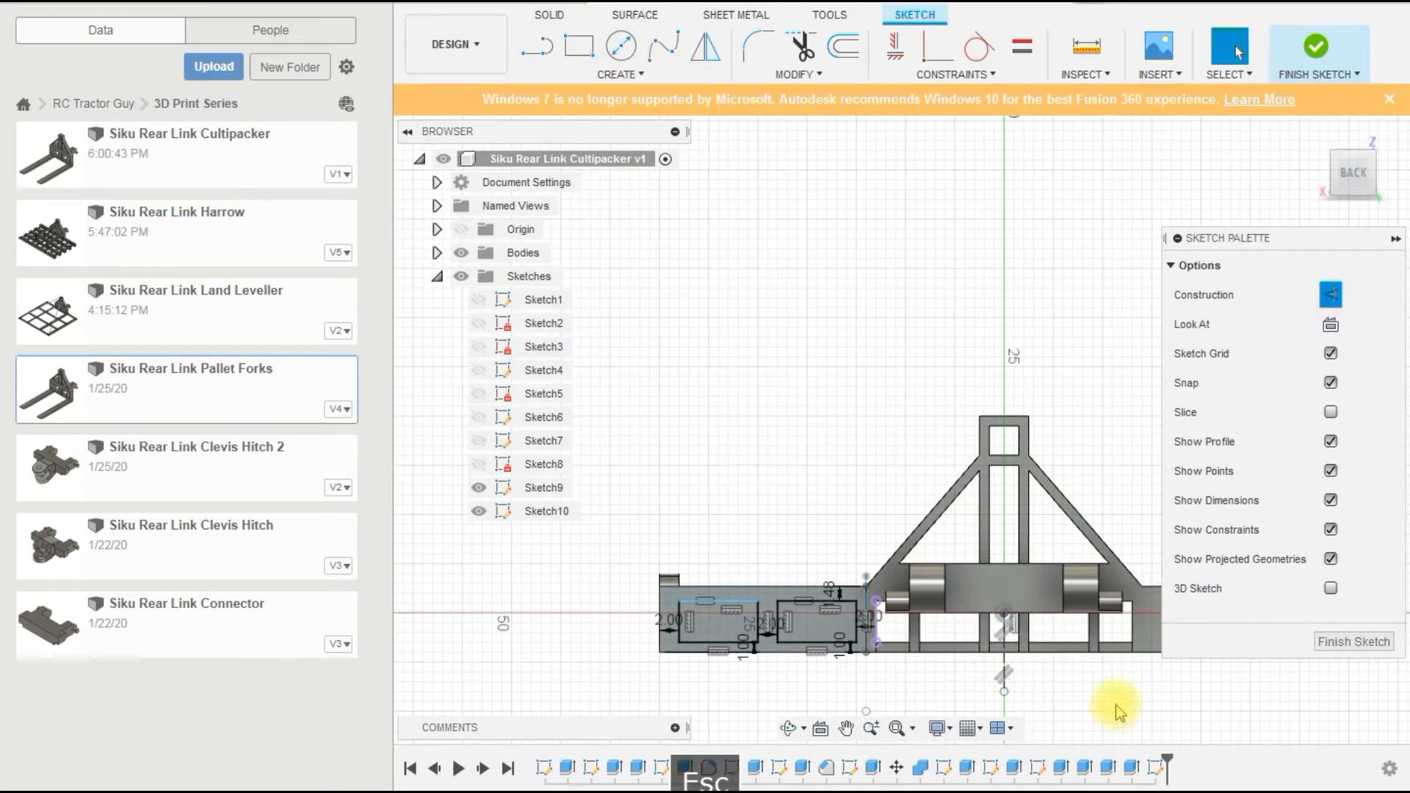
pyautogui.scroll(2, 878, 665)
pyautogui.click(1331, 295)
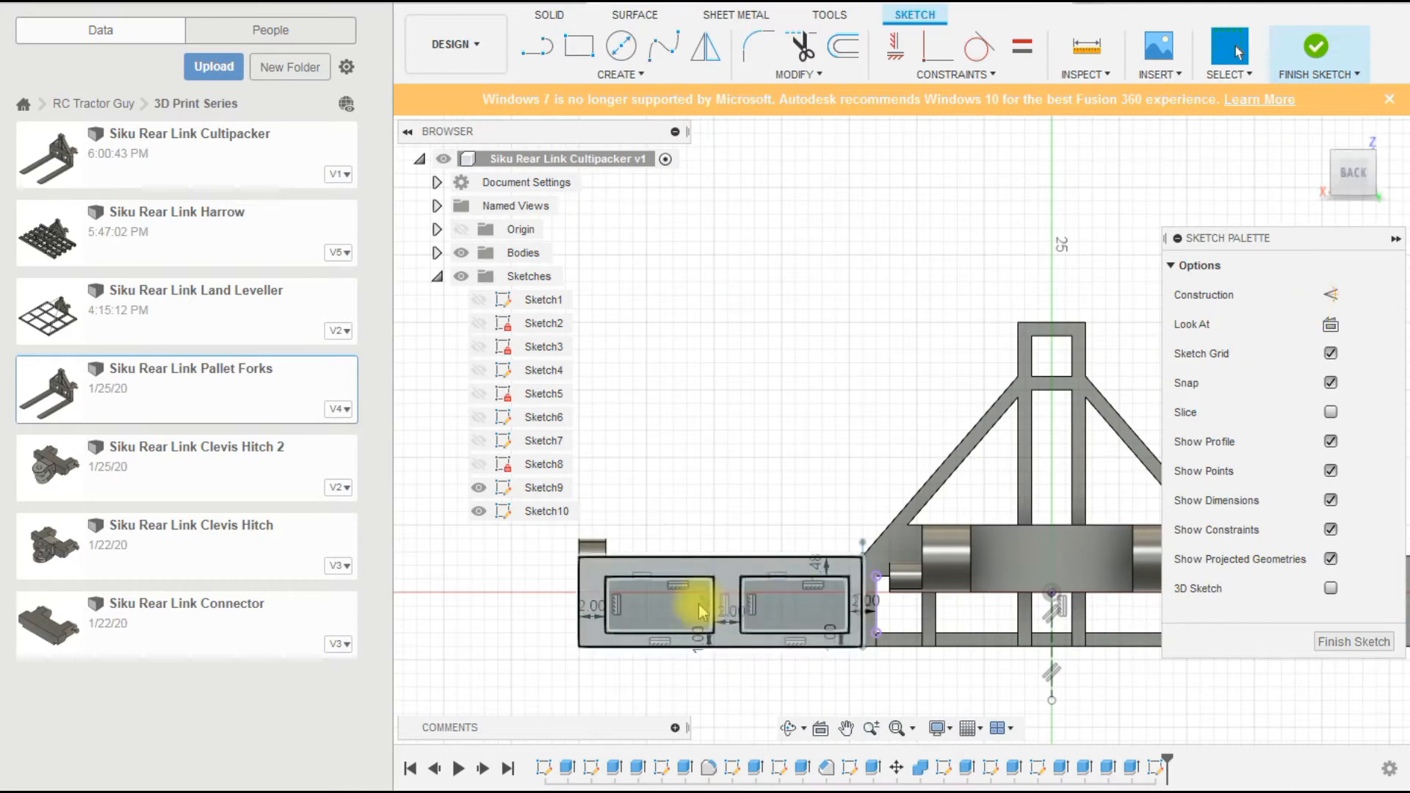
# Mirror both dimensioned rectangles across the central construction line onto the opposite rail extension.
pyautogui.moveTo(596, 577)
pyautogui.mouseDown()
pyautogui.moveTo(809, 658)
pyautogui.moveTo(855, 646)
pyautogui.mouseUp()
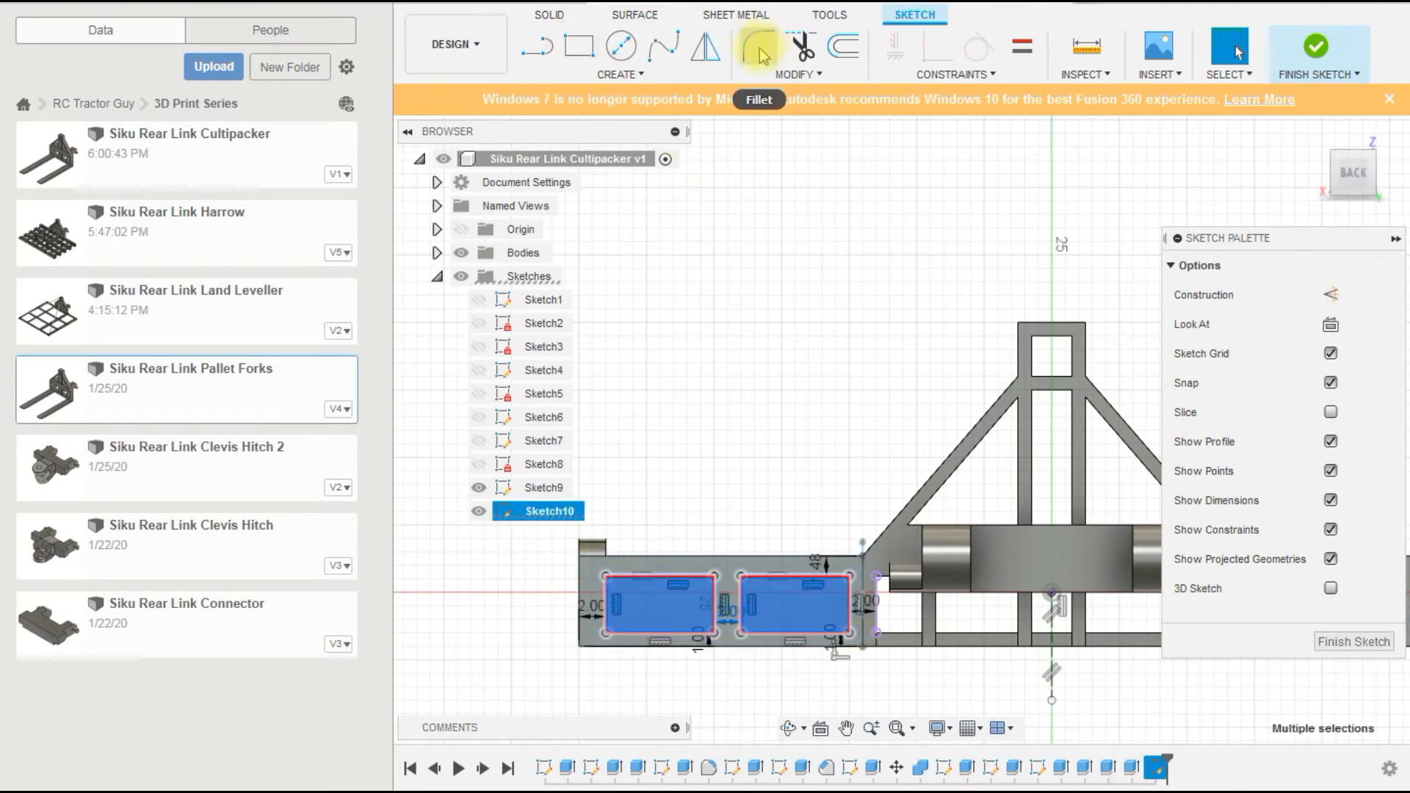
pyautogui.click(705, 46)
pyautogui.click(1266, 295)
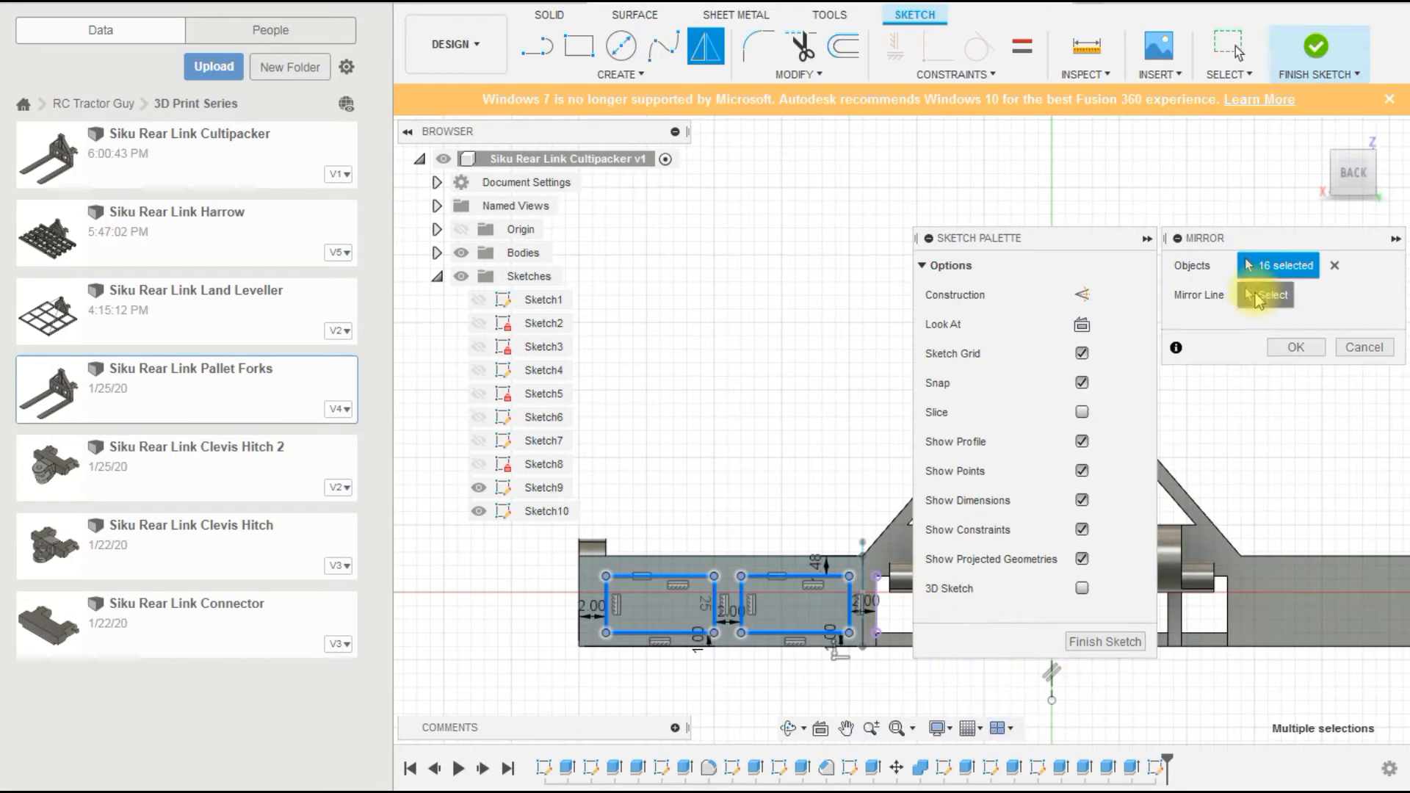
pyautogui.scroll(-1, 863, 679)
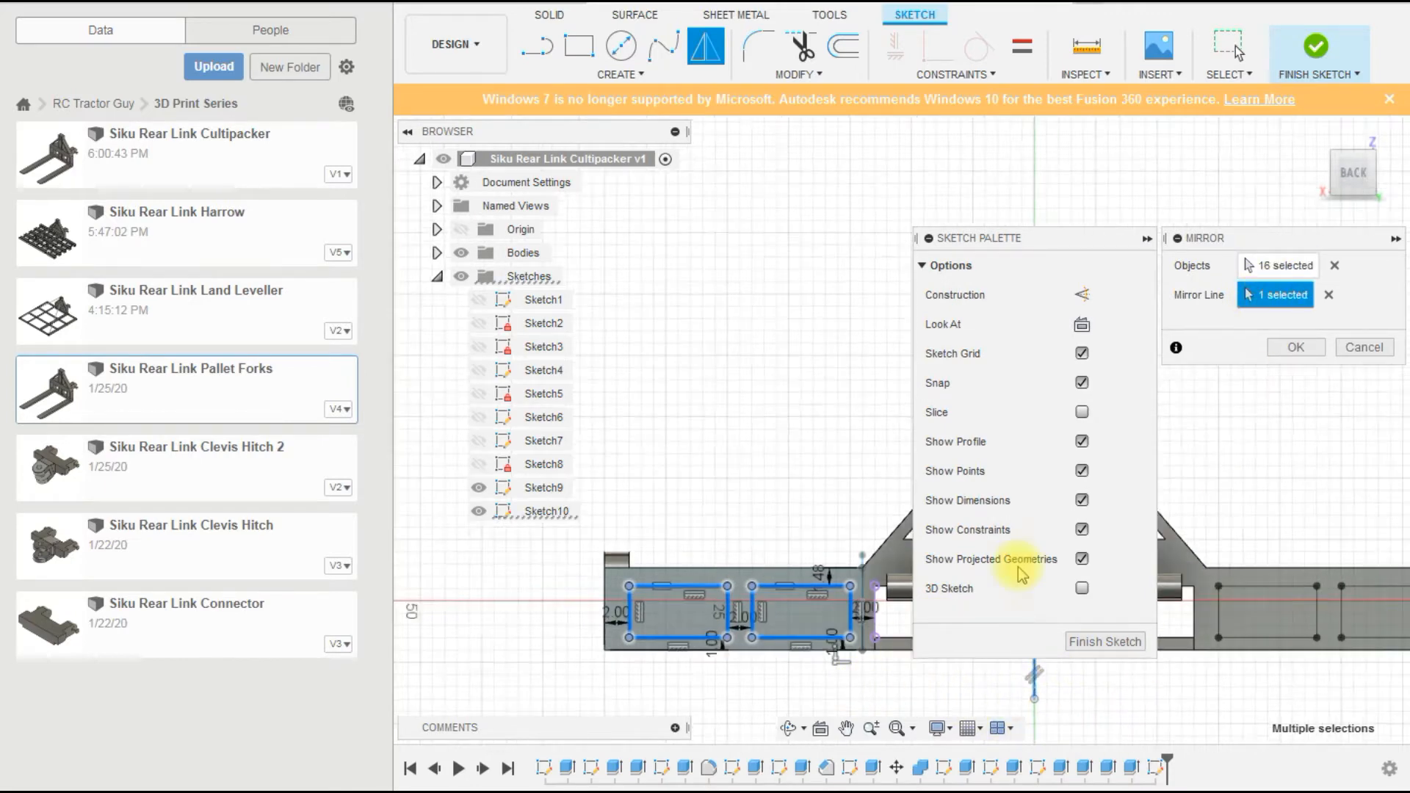
pyautogui.click(1292, 348)
pyautogui.scroll(-2, 668, 509)
pyautogui.press('Escape')
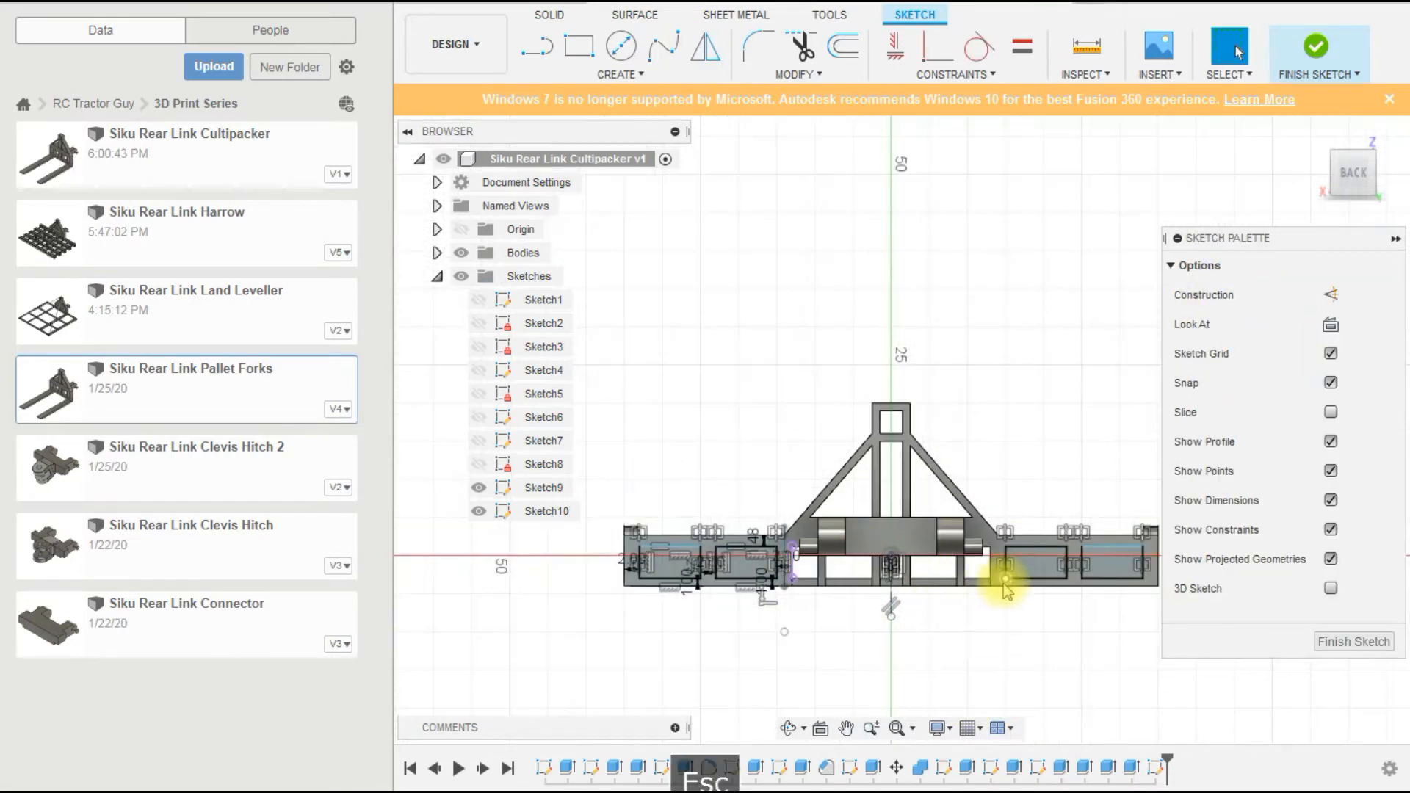
# Cut all four rectangle profiles through the rail extensions with a -5 mm extrude, and collapse the sketch list.
pyautogui.scroll(2, 1006, 583)
pyautogui.click(1050, 560)
pyautogui.keyDown('ctrl'); pyautogui.click(1136, 551); pyautogui.keyUp('ctrl')
pyautogui.scroll(-2, 961, 676)
pyautogui.scroll(2, 703, 643)
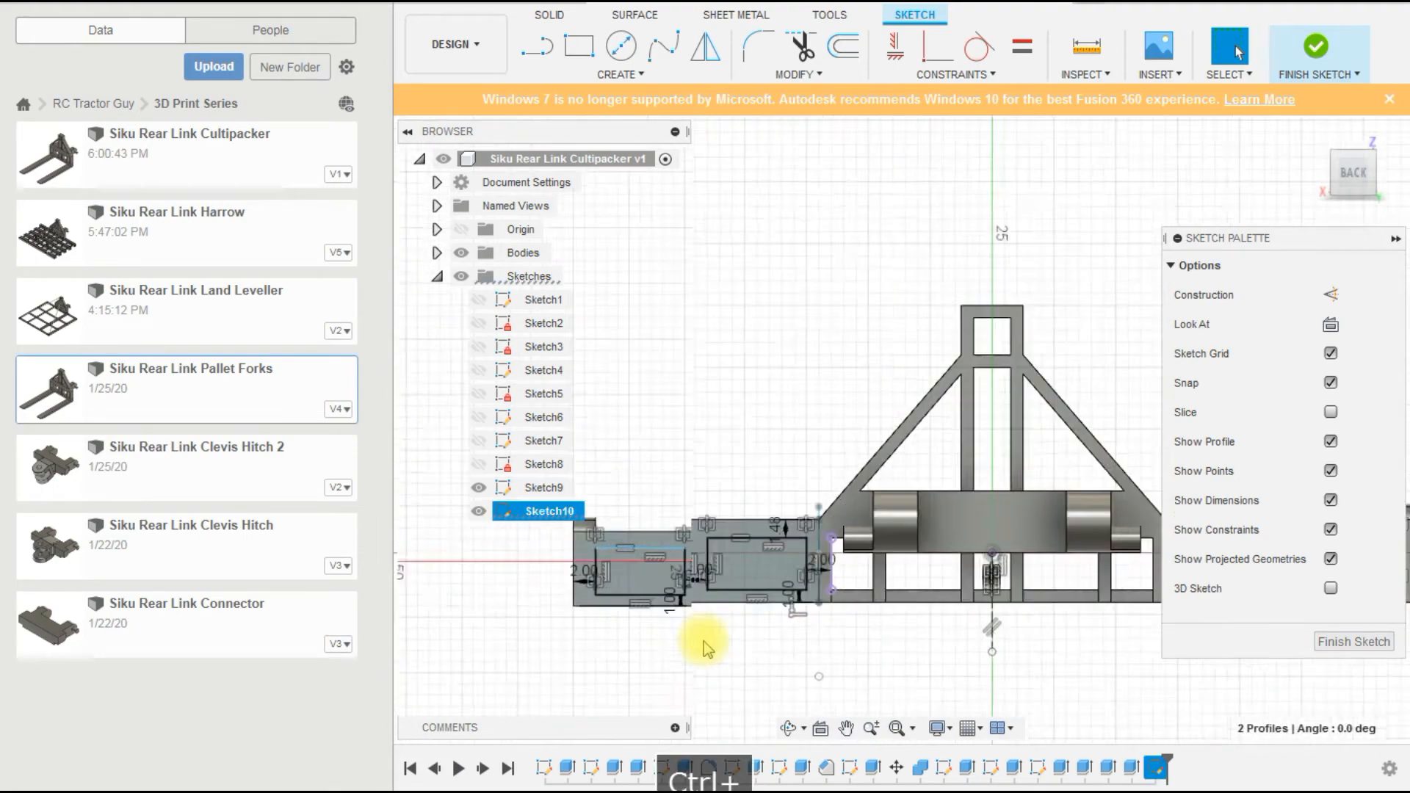
pyautogui.keyDown('ctrl'); pyautogui.click(629, 561); pyautogui.keyUp('ctrl')
pyautogui.keyDown('ctrl'); pyautogui.click(771, 575); pyautogui.keyUp('ctrl')
pyautogui.keyDown('shift'); pyautogui.moveTo(812, 607); pyautogui.dragTo(976, 677, button='middle'); pyautogui.keyUp('shift')
pyautogui.click(1346, 64)
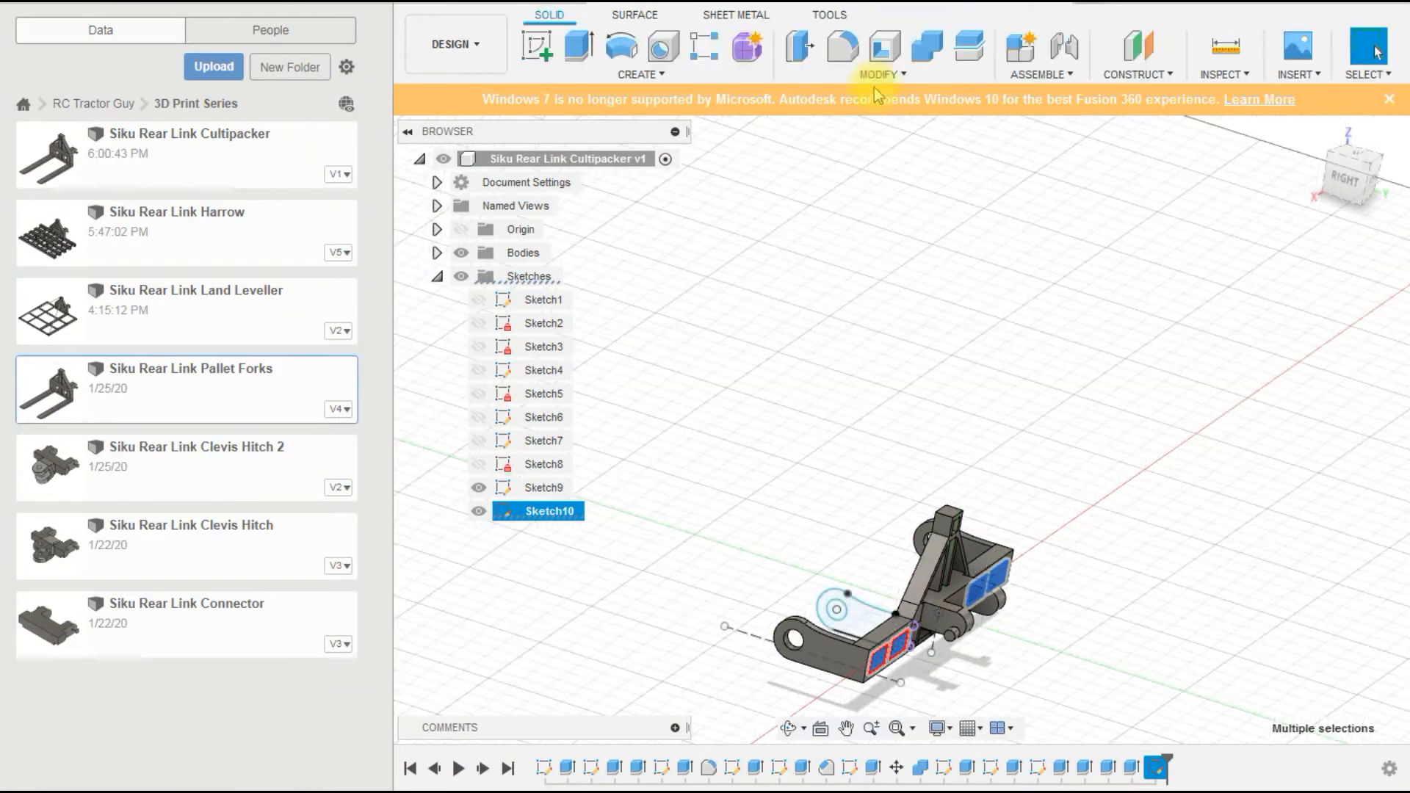
pyautogui.click(579, 45)
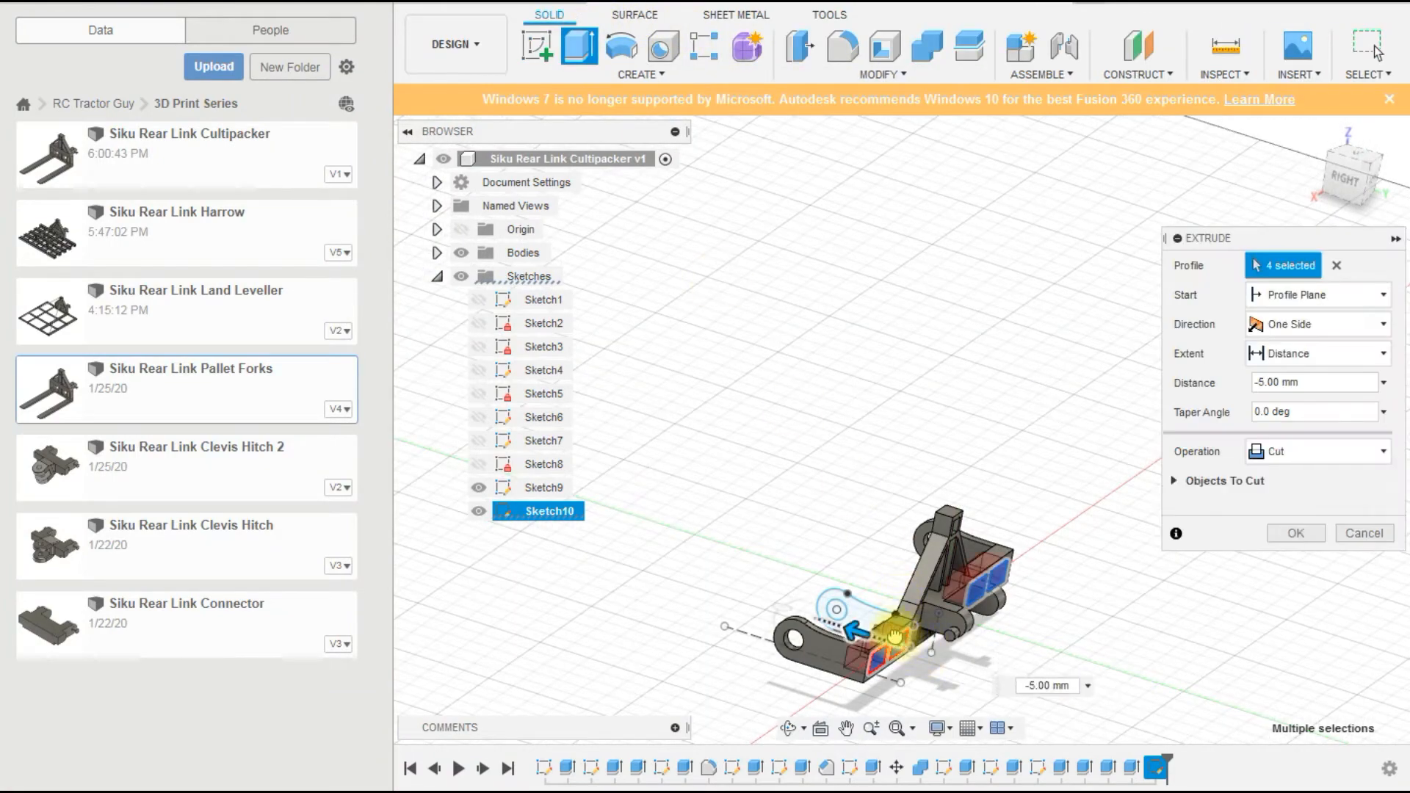
pyautogui.click(1296, 531)
pyautogui.keyDown('shift'); pyautogui.moveTo(1253, 557); pyautogui.dragTo(1140, 587, button='middle'); pyautogui.keyUp('shift')
pyautogui.click(436, 275)
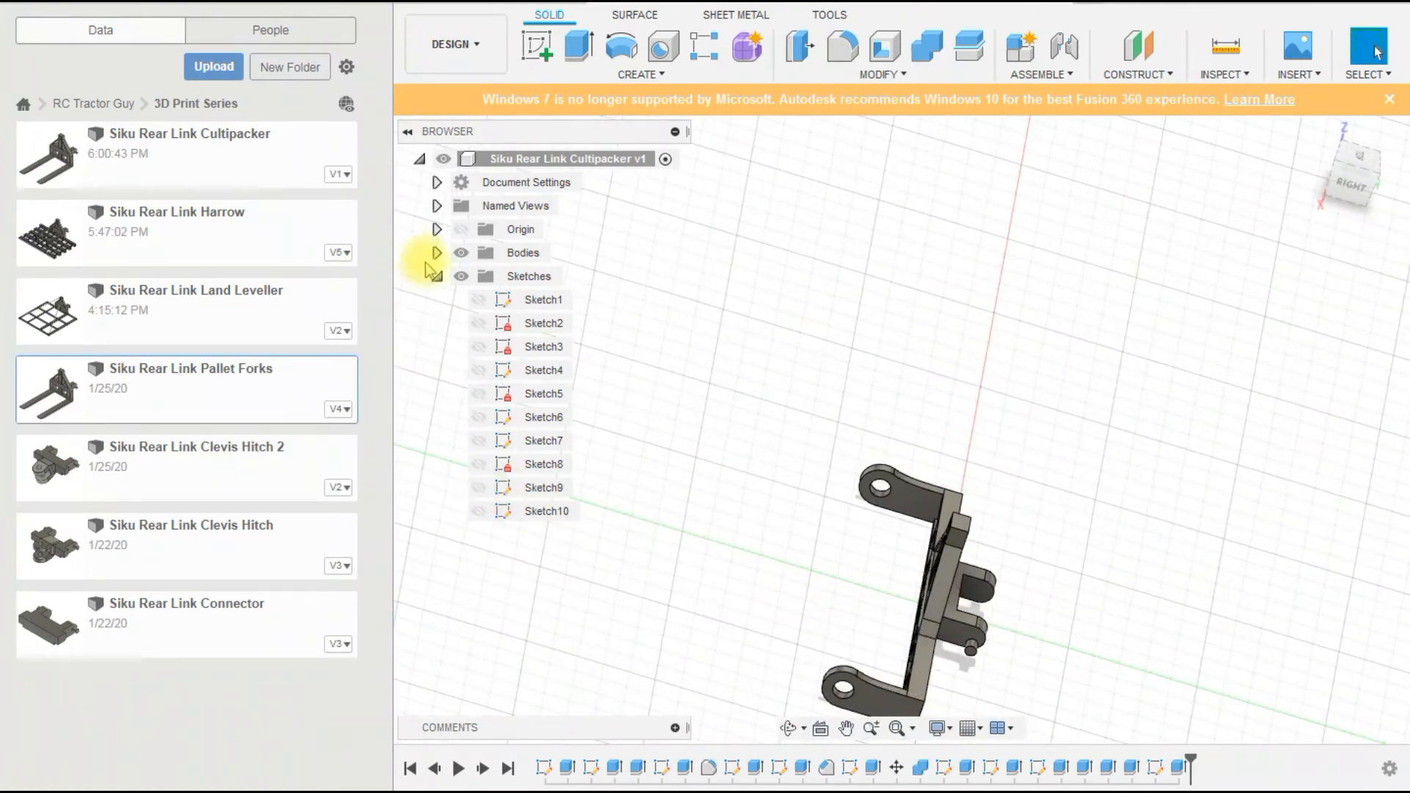
# Start a sketch on the right-side origin plane and draw a circle about 15.2 mm in diameter around the roller arm's hole.
pyautogui.moveTo(808, 603)
pyautogui.keyDown('shift'); pyautogui.mouseDown(button='middle')
pyautogui.moveTo(747, 565)
pyautogui.moveTo(765, 683)
pyautogui.moveTo(803, 646)
pyautogui.moveTo(764, 611)
pyautogui.moveTo(849, 588)
pyautogui.moveTo(910, 616)
pyautogui.moveTo(879, 608)
pyautogui.mouseUp(button='middle'); pyautogui.keyUp('shift')
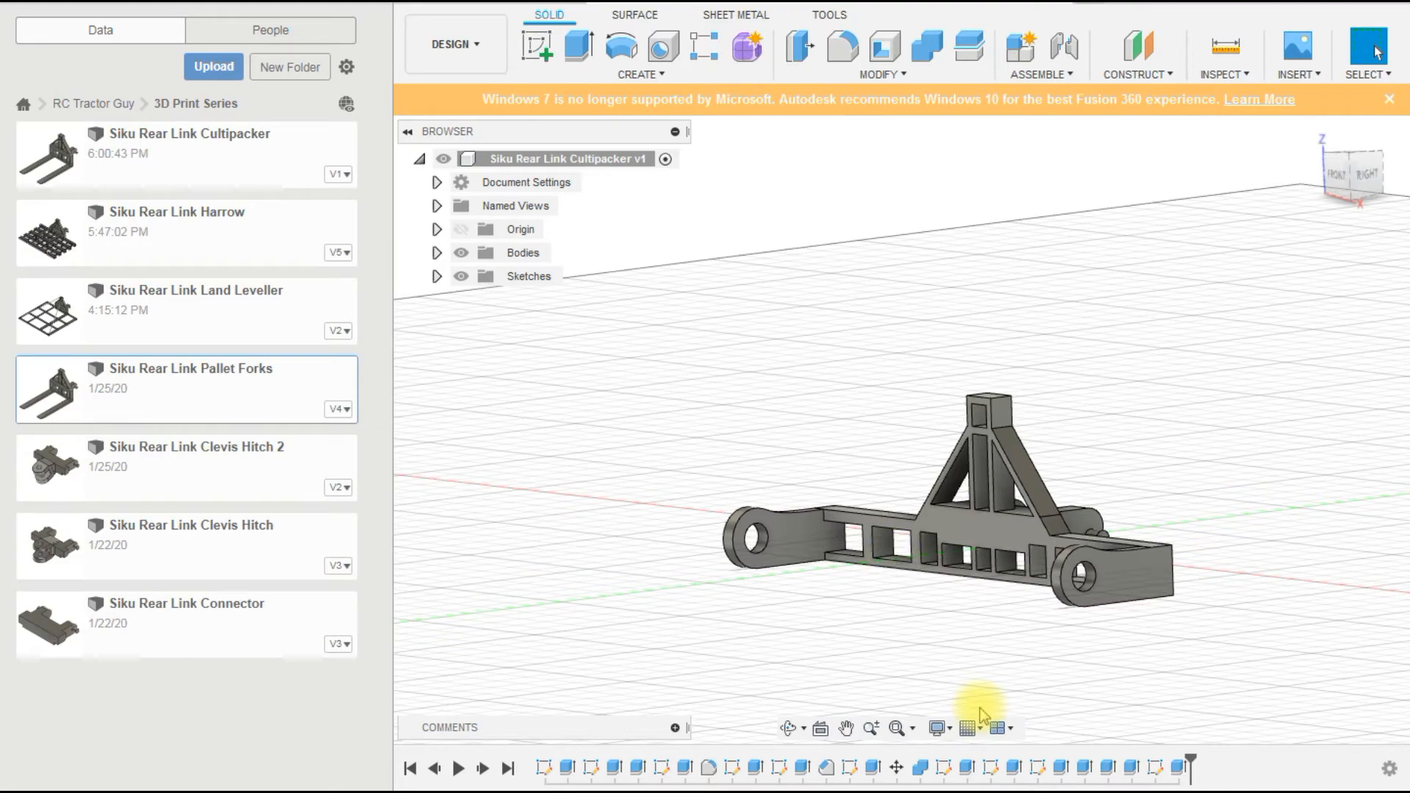
pyautogui.moveTo(931, 632)
pyautogui.keyDown('shift'); pyautogui.mouseDown(button='middle')
pyautogui.moveTo(915, 602)
pyautogui.moveTo(932, 610)
pyautogui.mouseUp(button='middle'); pyautogui.keyUp('shift')
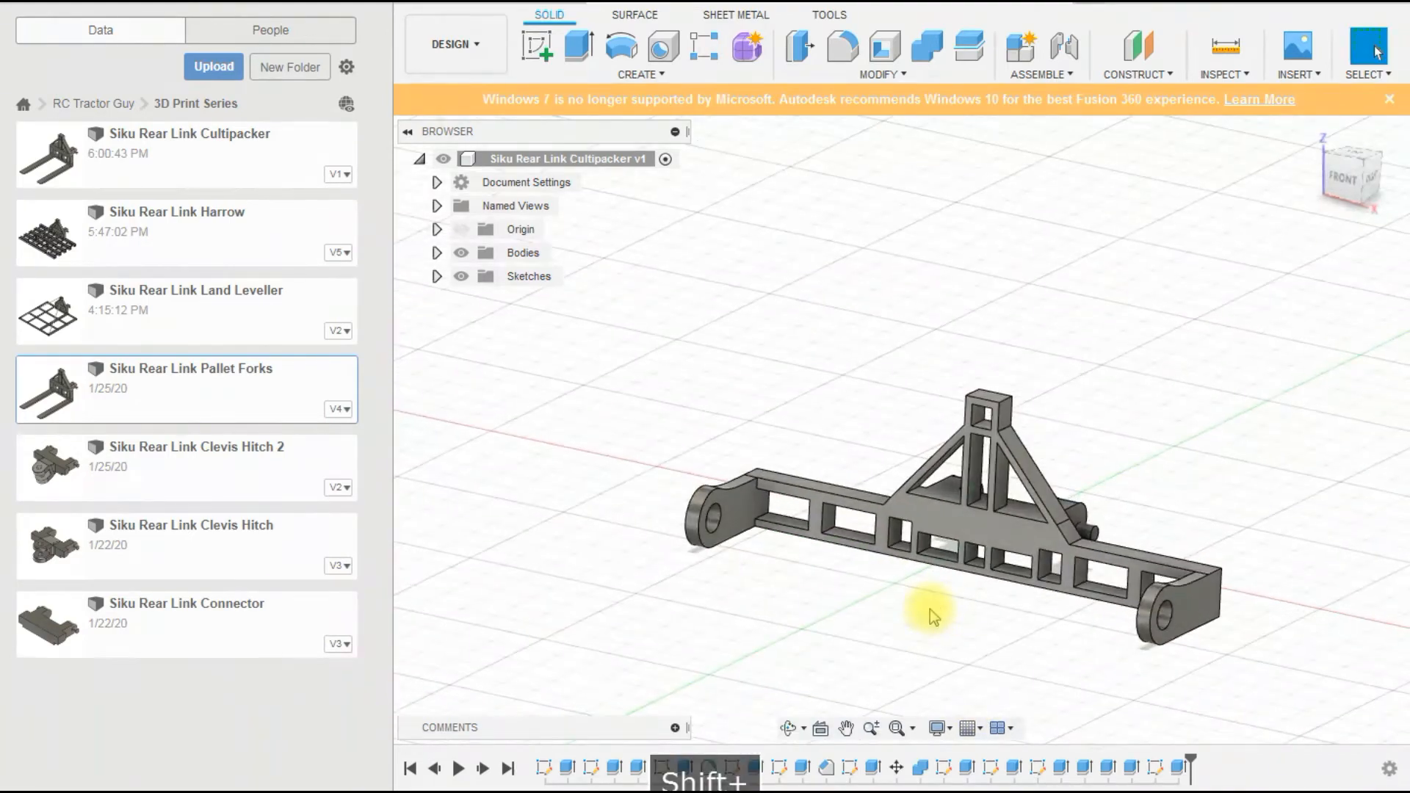
pyautogui.keyDown('shift'); pyautogui.moveTo(1281, 413); pyautogui.dragTo(1237, 394, button='middle'); pyautogui.keyUp('shift')
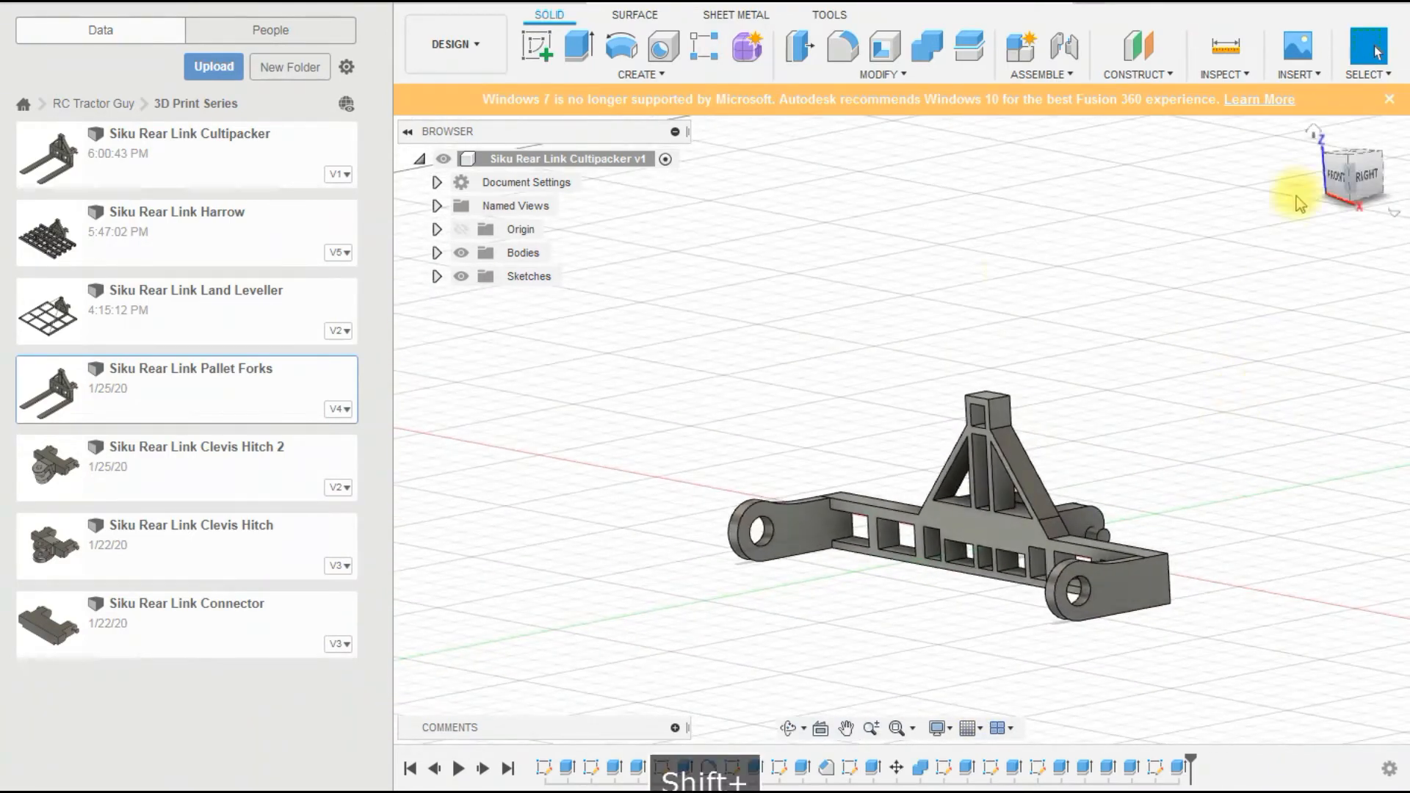
pyautogui.click(536, 46)
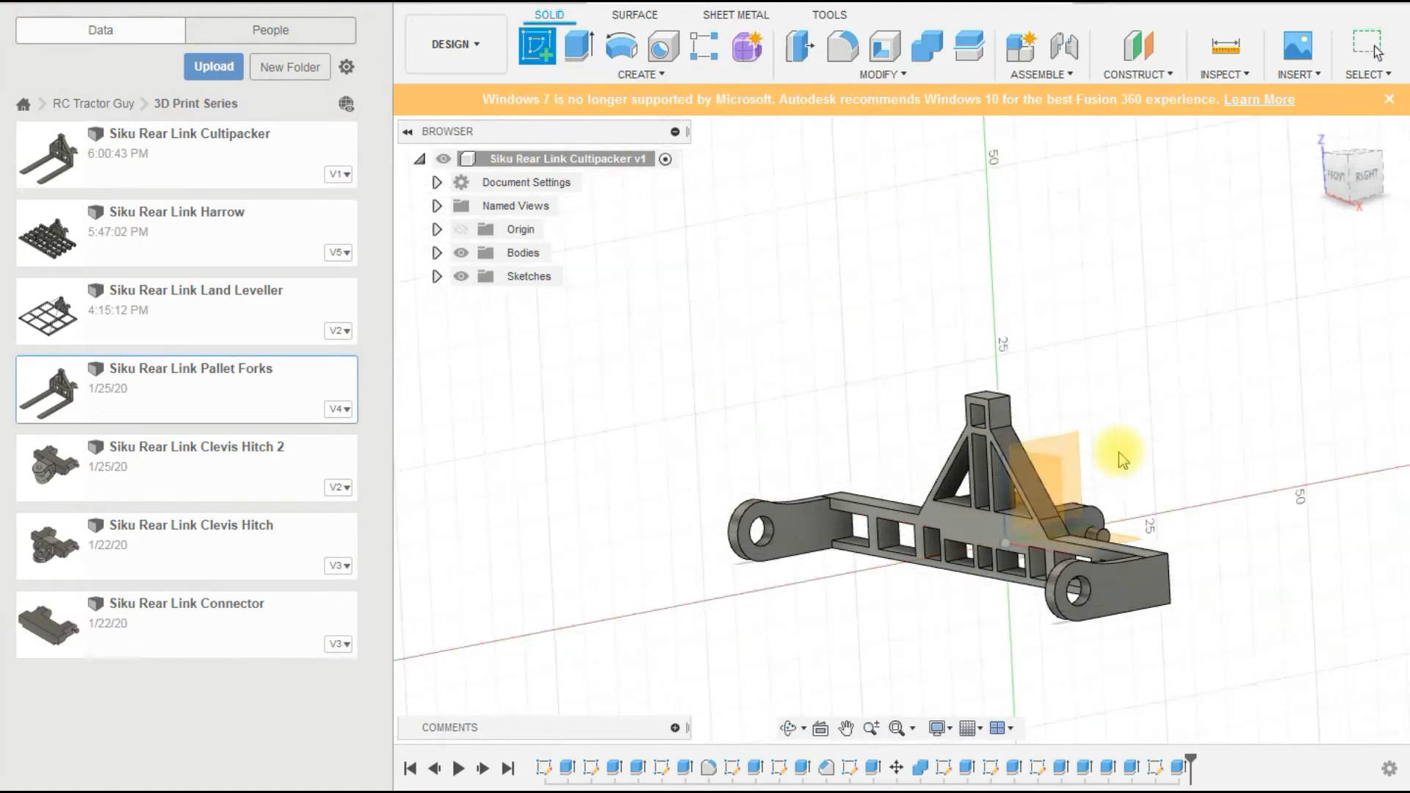
pyautogui.click(1081, 446)
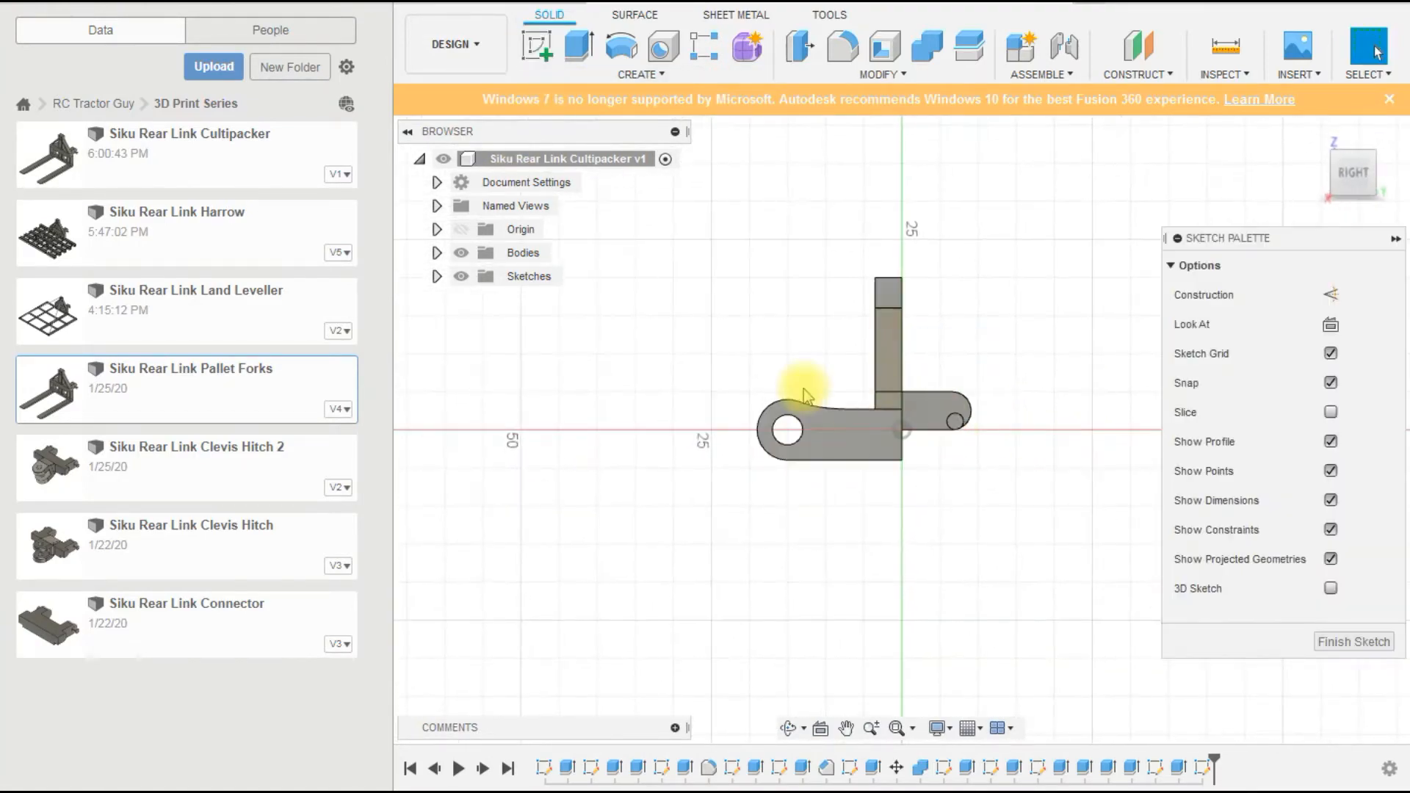
pyautogui.click(621, 50)
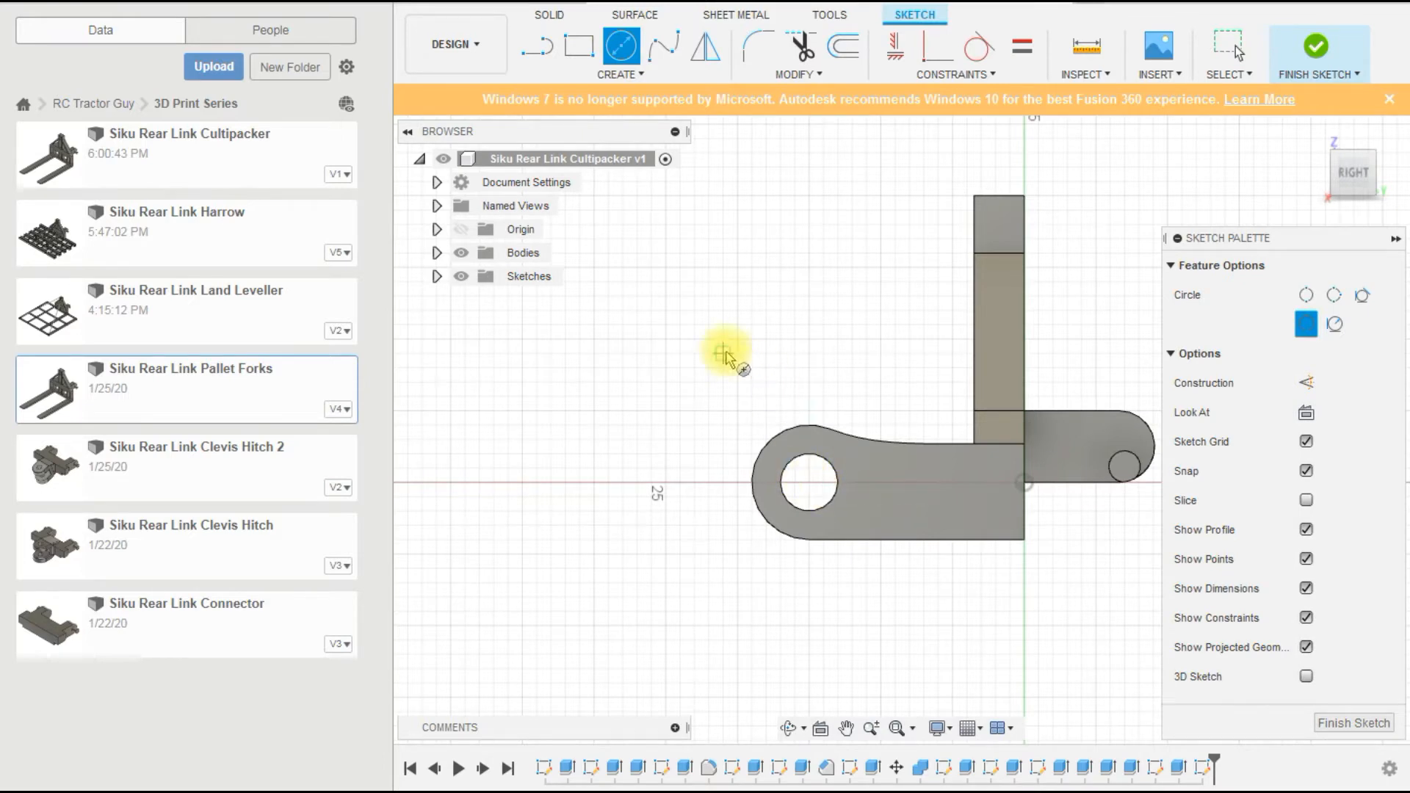
pyautogui.click(810, 484)
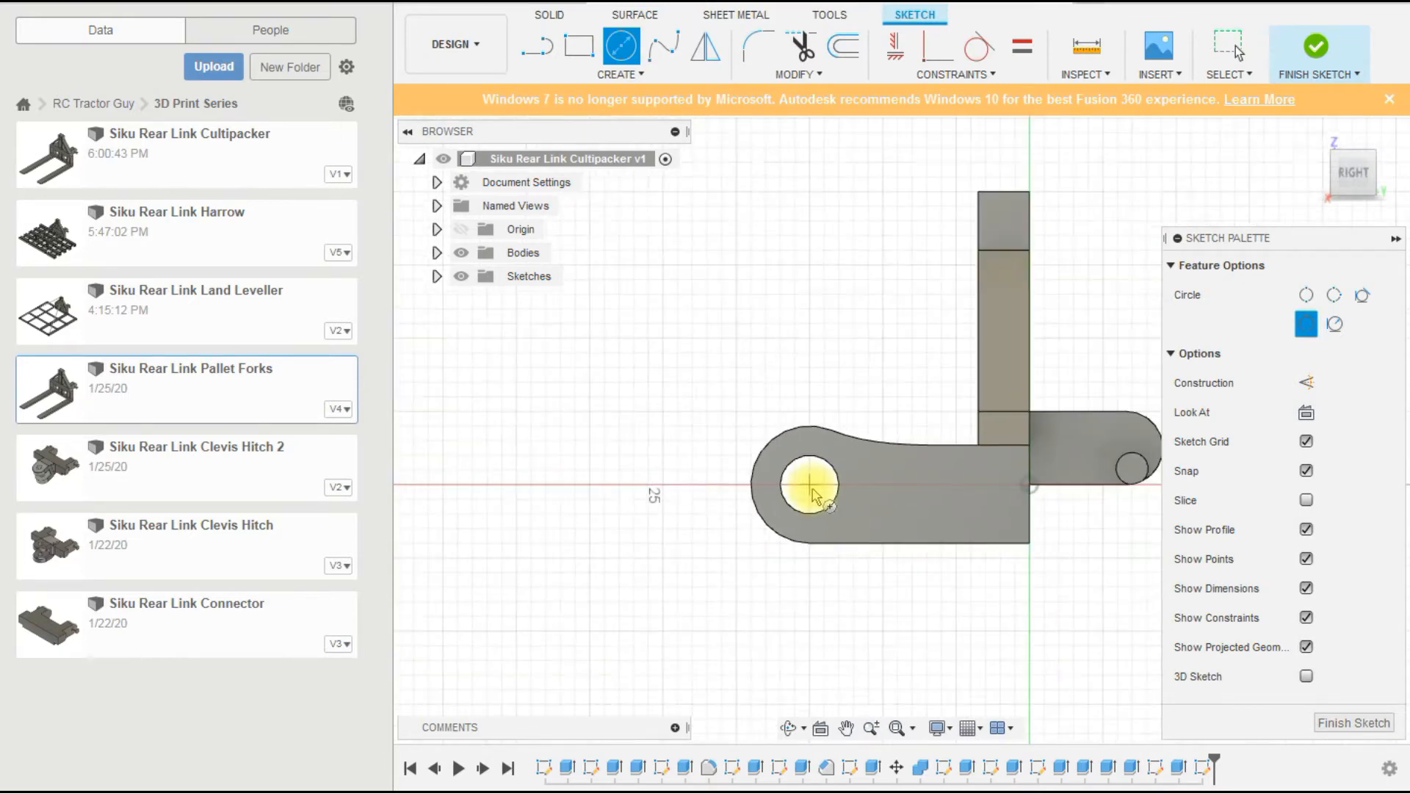
pyautogui.click(850, 596)
pyautogui.press('Escape')
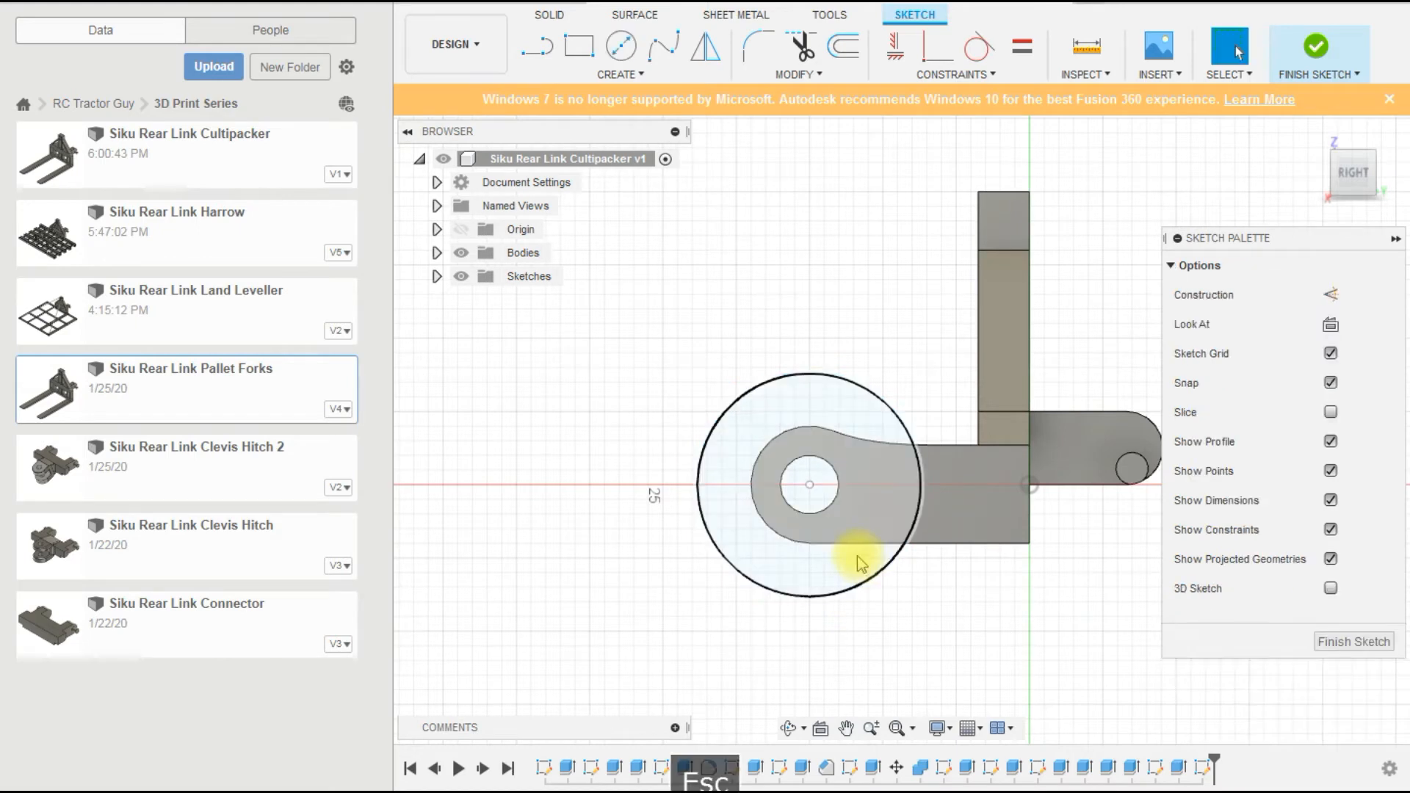
# Apply a Concentric constraint between the large circle and the roller arm's hole.
pyautogui.click(970, 76)
pyautogui.click(911, 261)
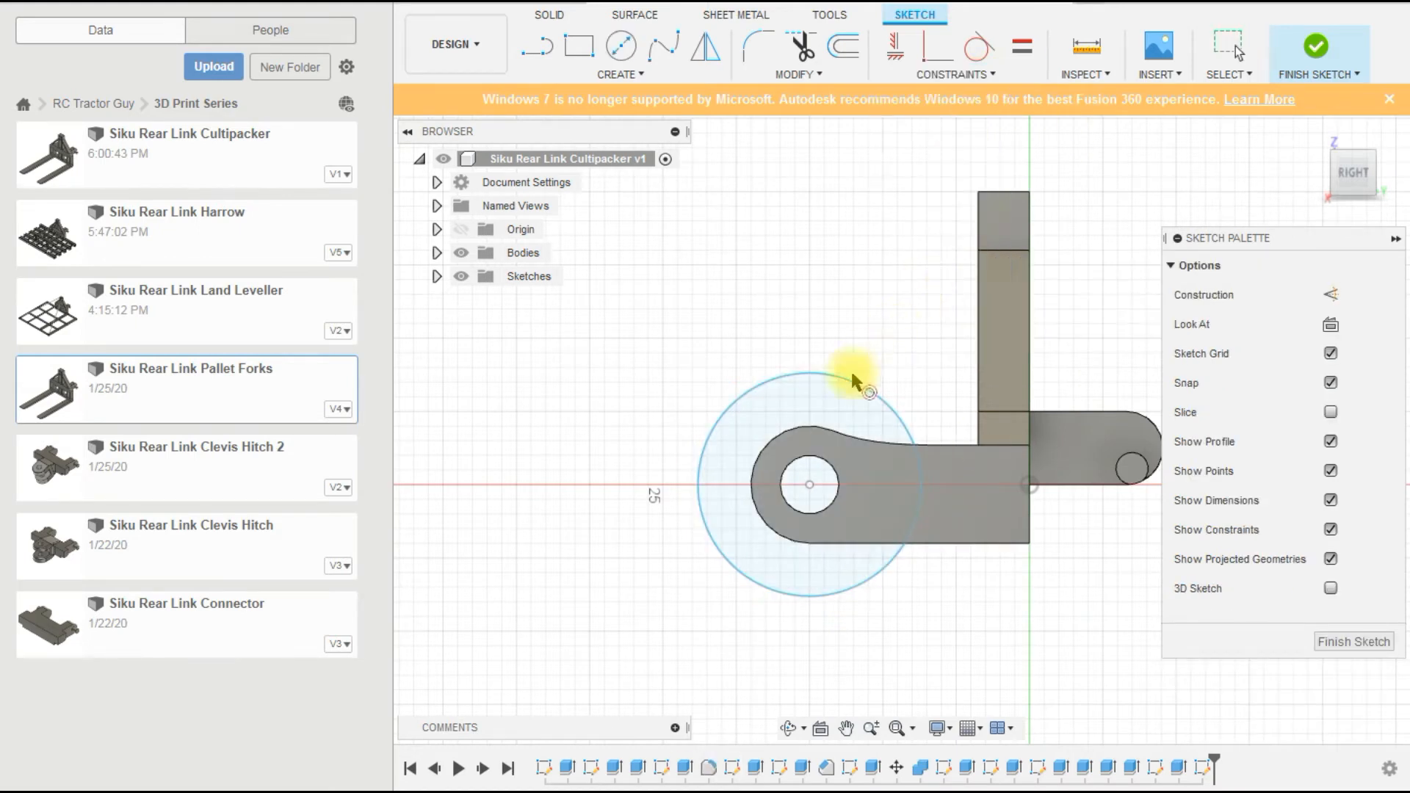
pyautogui.click(832, 479)
pyautogui.press('Escape')
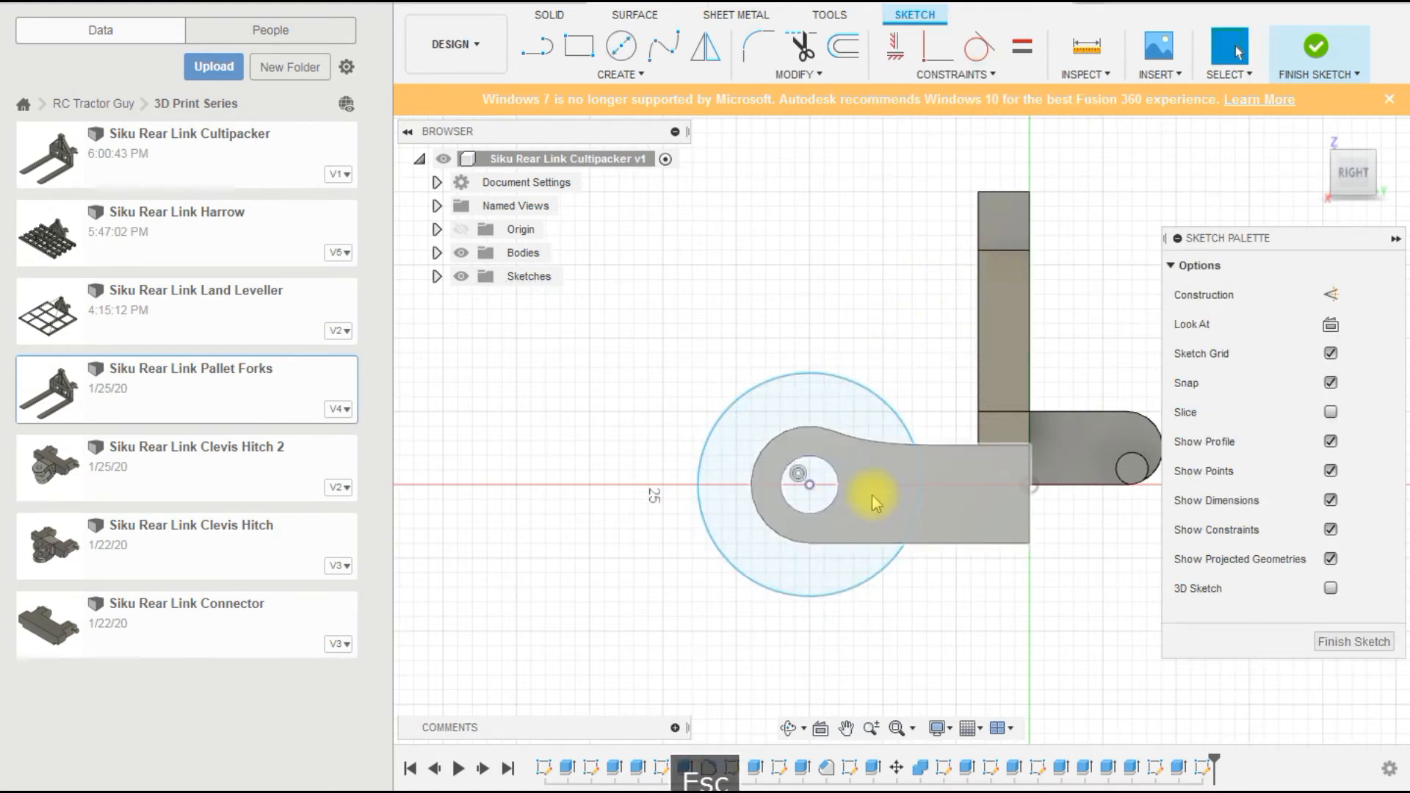
# Dimension the large circle's diameter to 18 mm.
pyautogui.press('d')
pyautogui.click(899, 400)
pyautogui.click(894, 395)
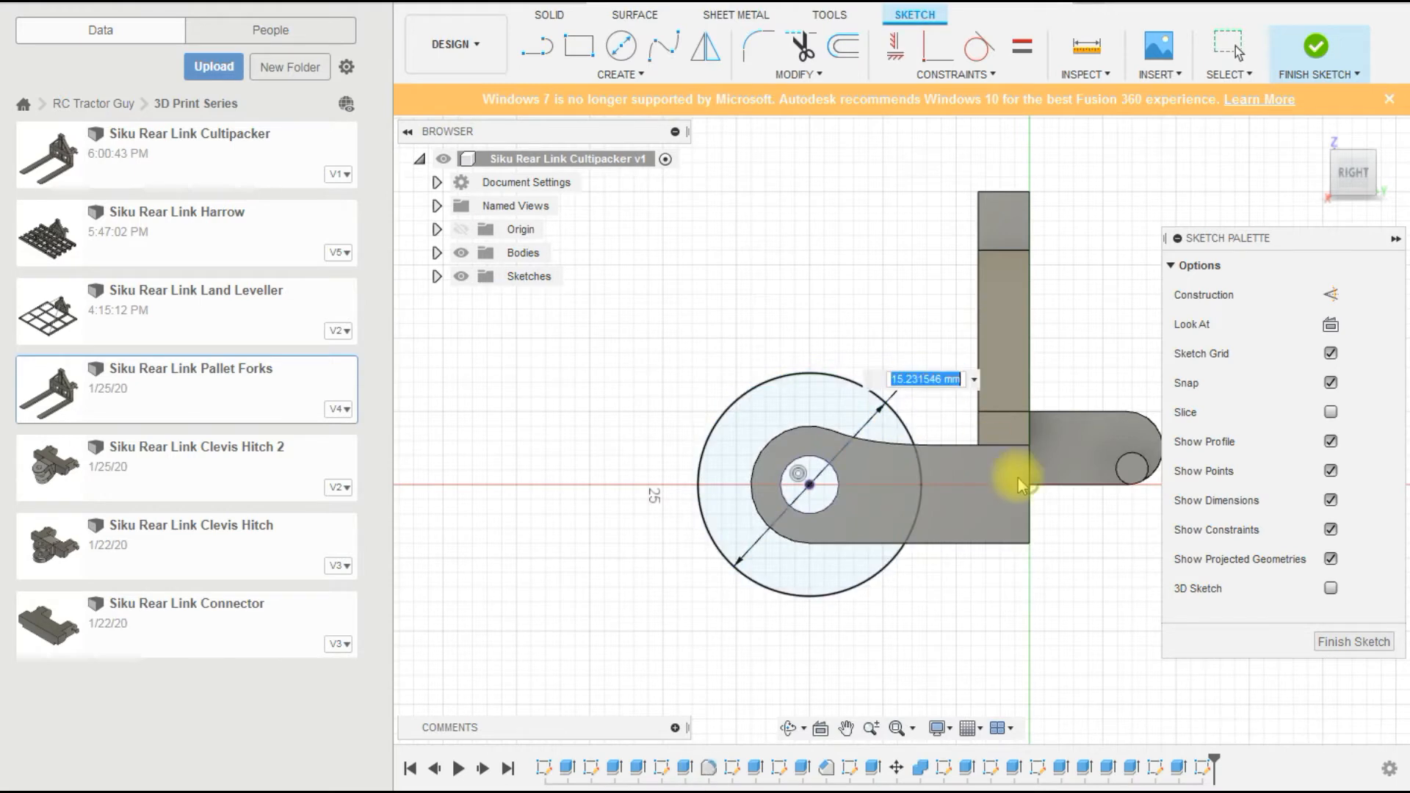
pyautogui.write('18')
pyautogui.press('Return')
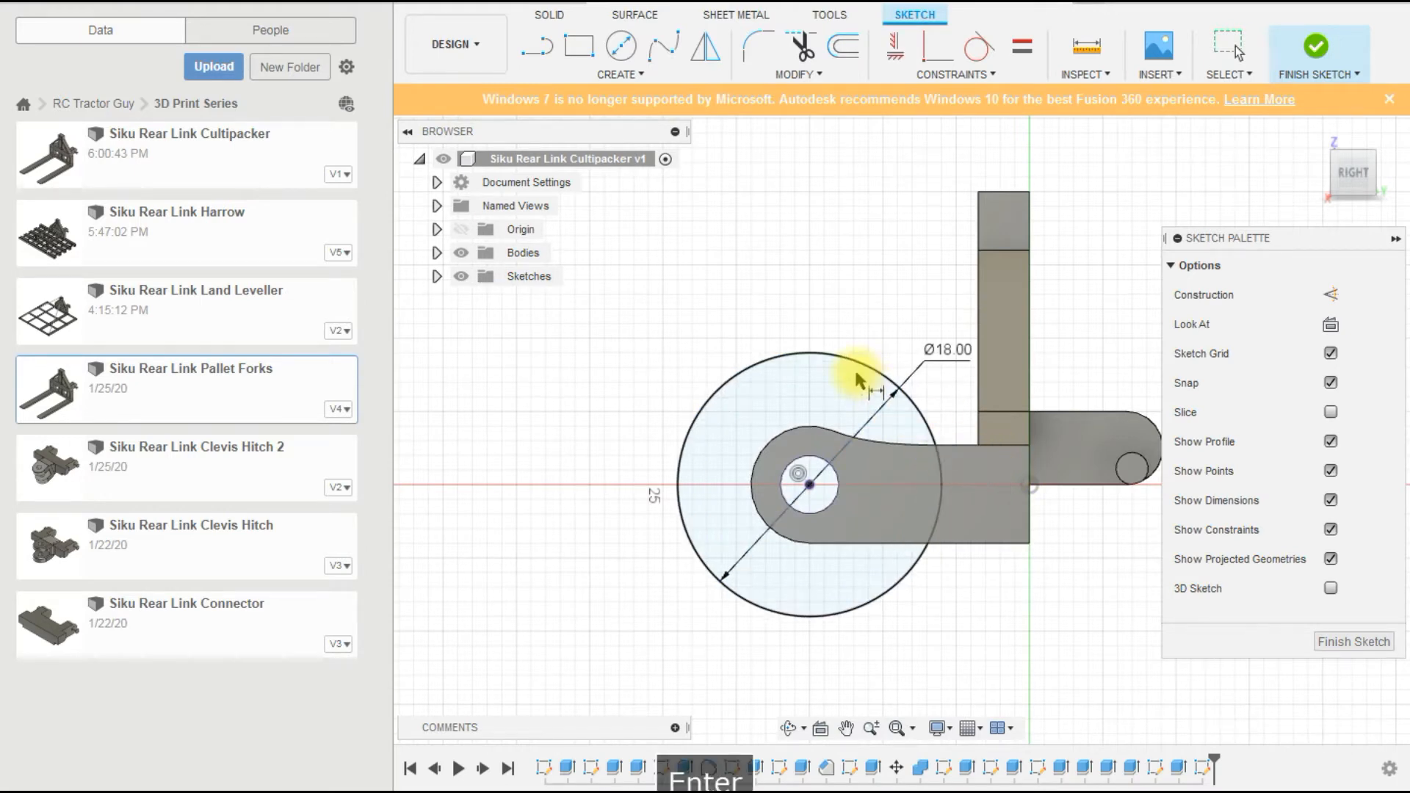
pyautogui.scroll(-2, 851, 371)
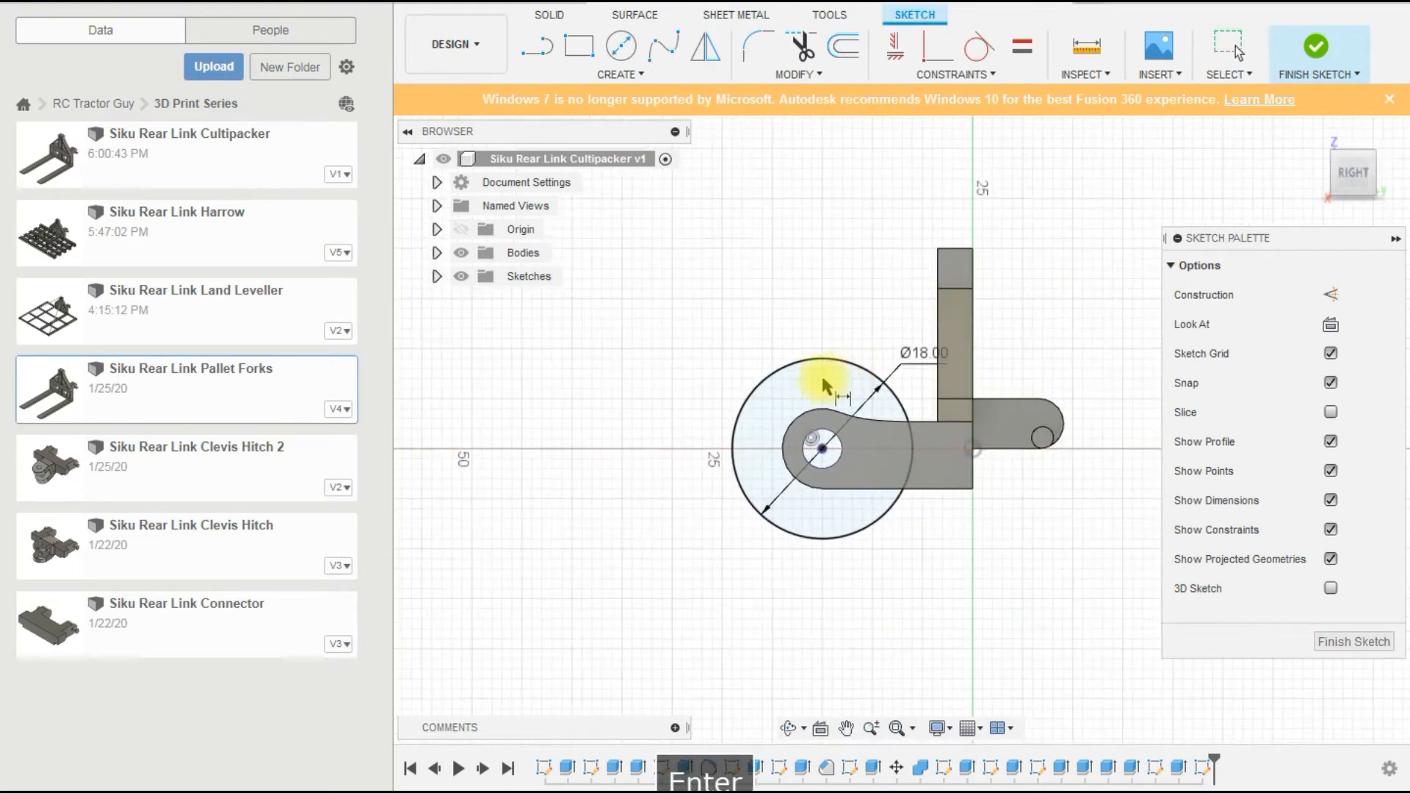
# Draw a small circle about 2.8 mm in diameter centred on the topmost point of the 18 mm circle.
pyautogui.click(619, 46)
pyautogui.scroll(3, 899, 352)
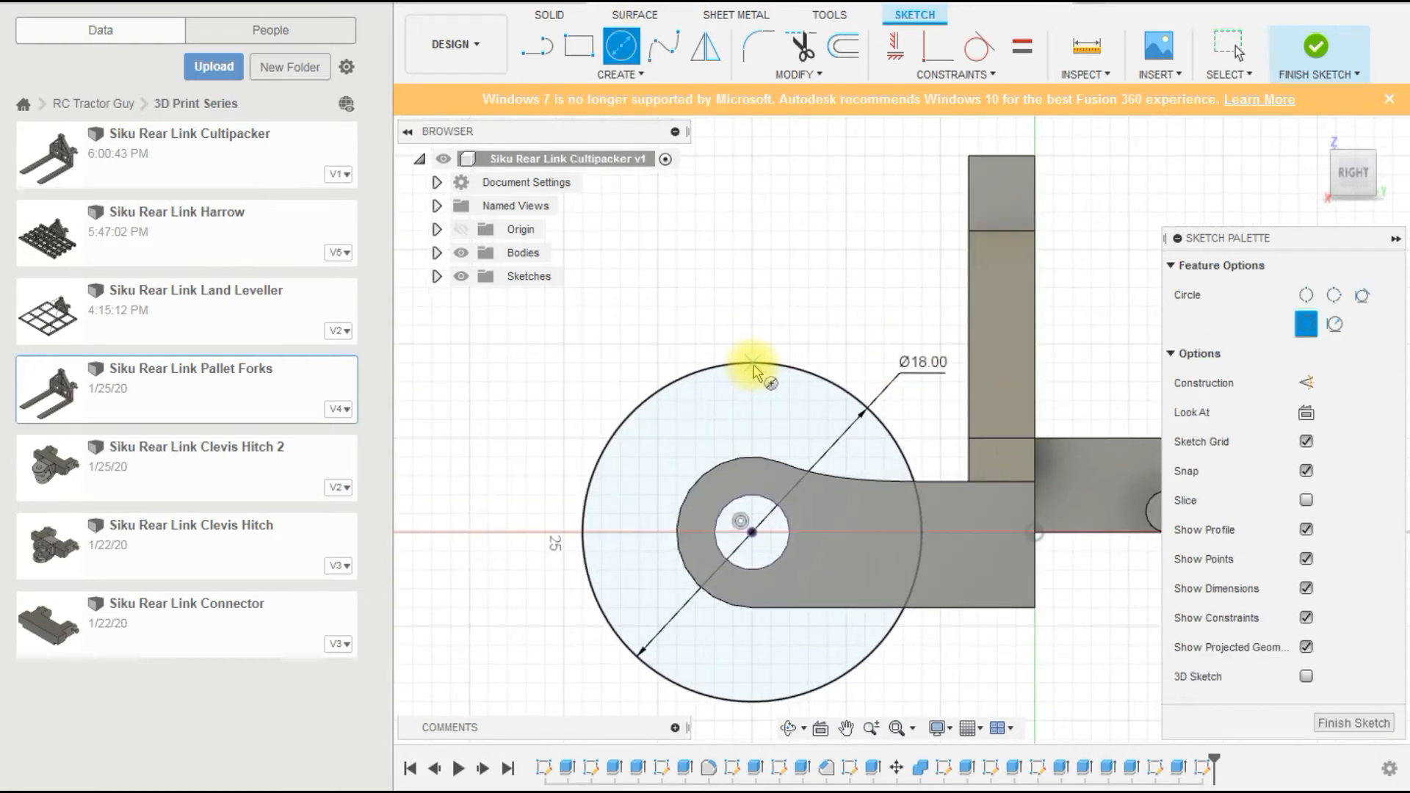
pyautogui.click(768, 387)
pyautogui.scroll(2, 842, 383)
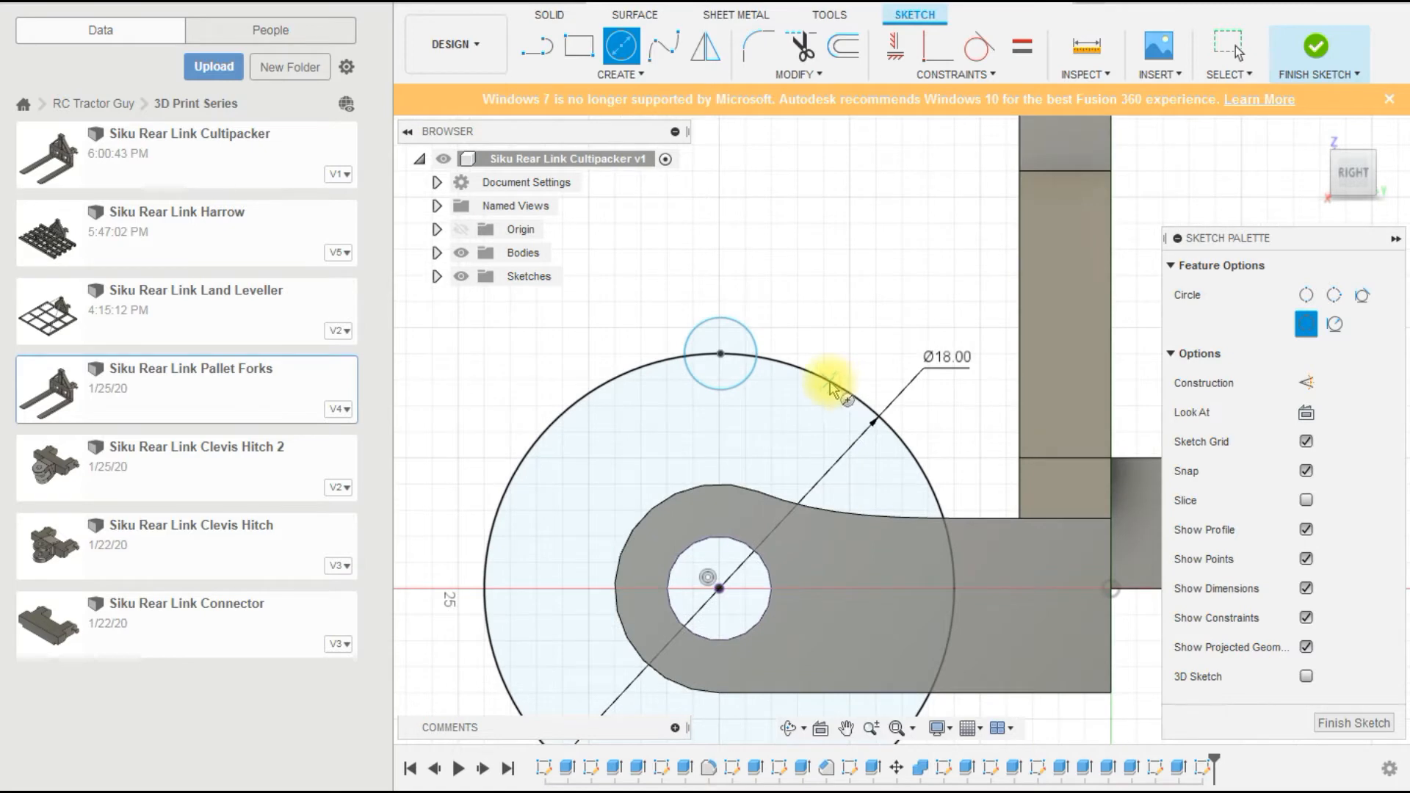
pyautogui.press('Escape')
# Dimension the small circle's diameter to 2 mm.
pyautogui.press('d')
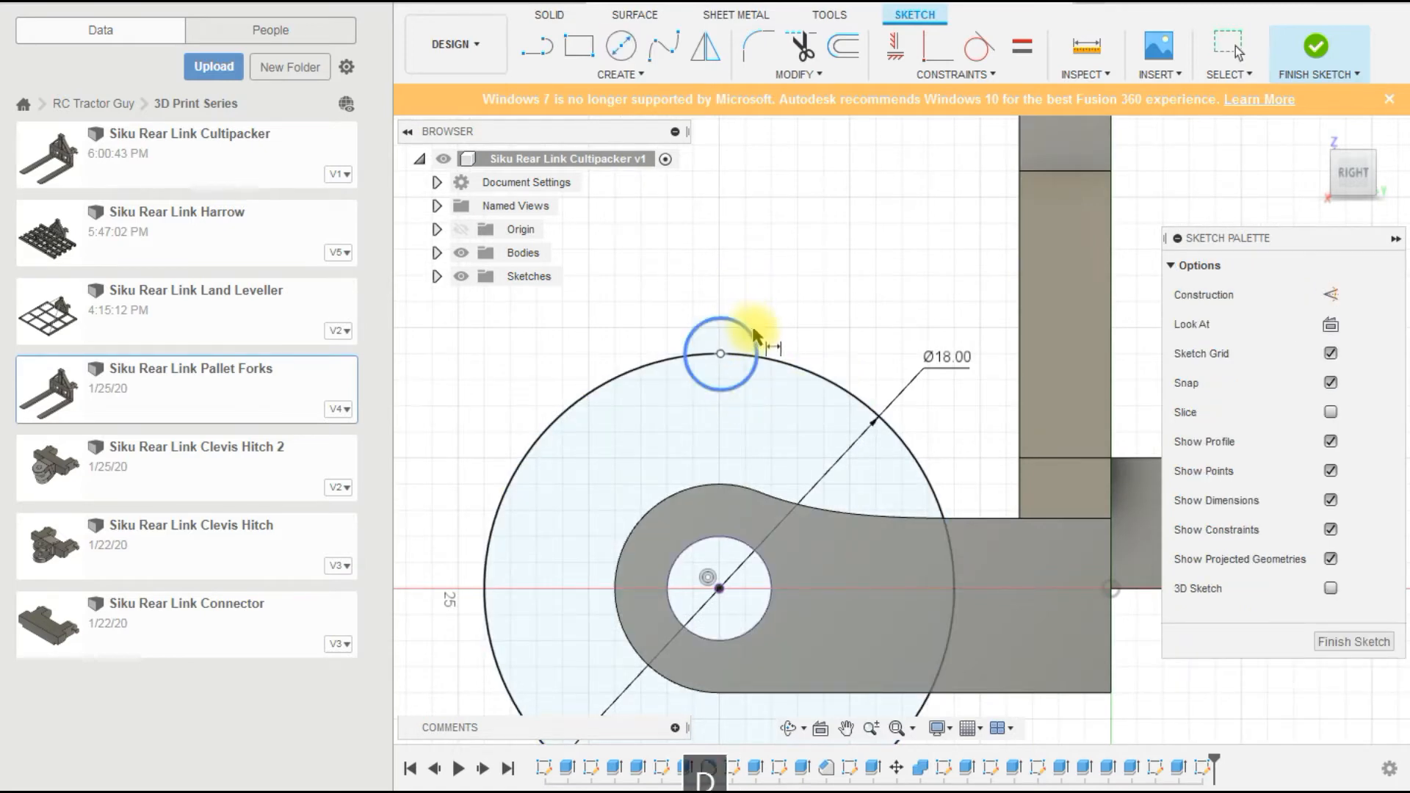
pyautogui.click(754, 332)
pyautogui.click(777, 317)
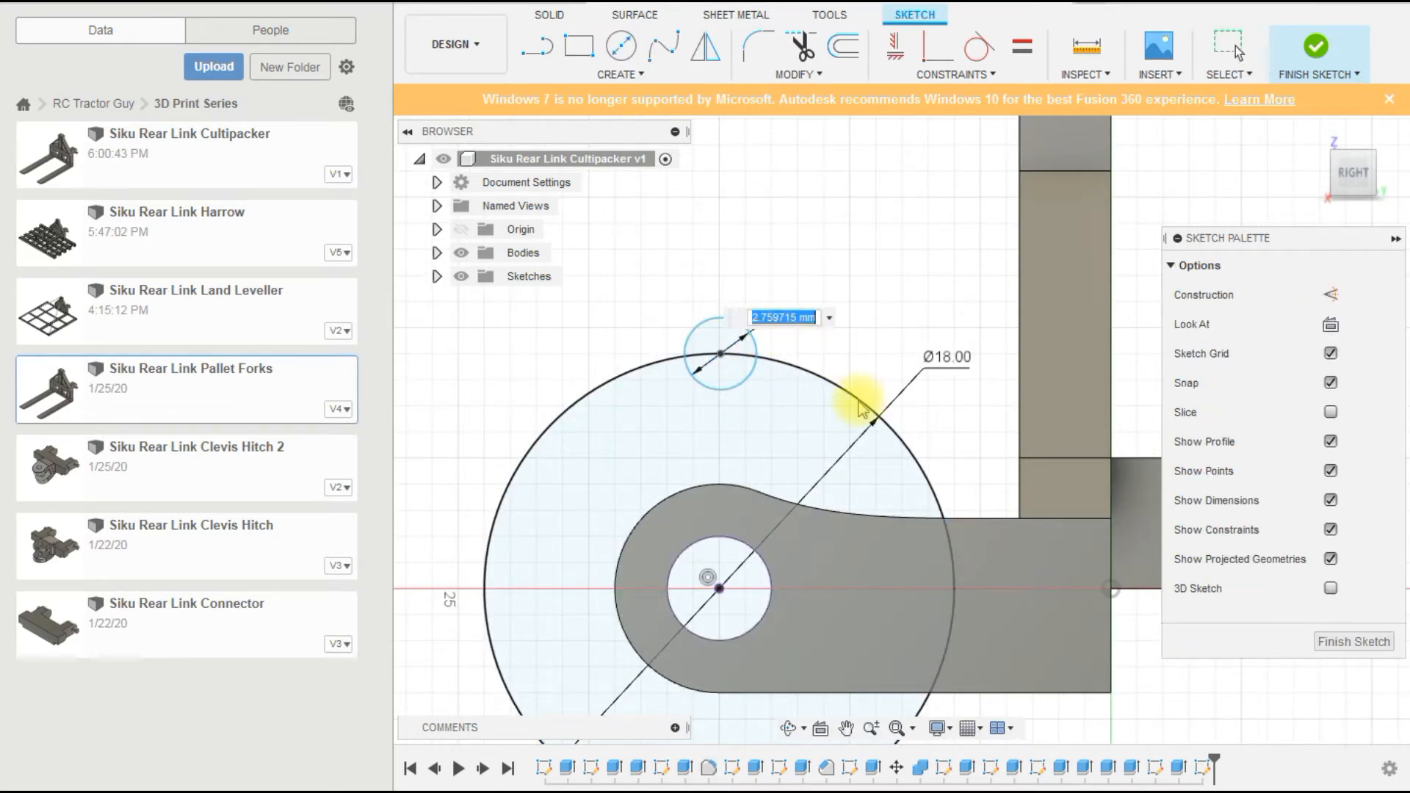
pyautogui.press('Return')
pyautogui.scroll(-3, 790, 245)
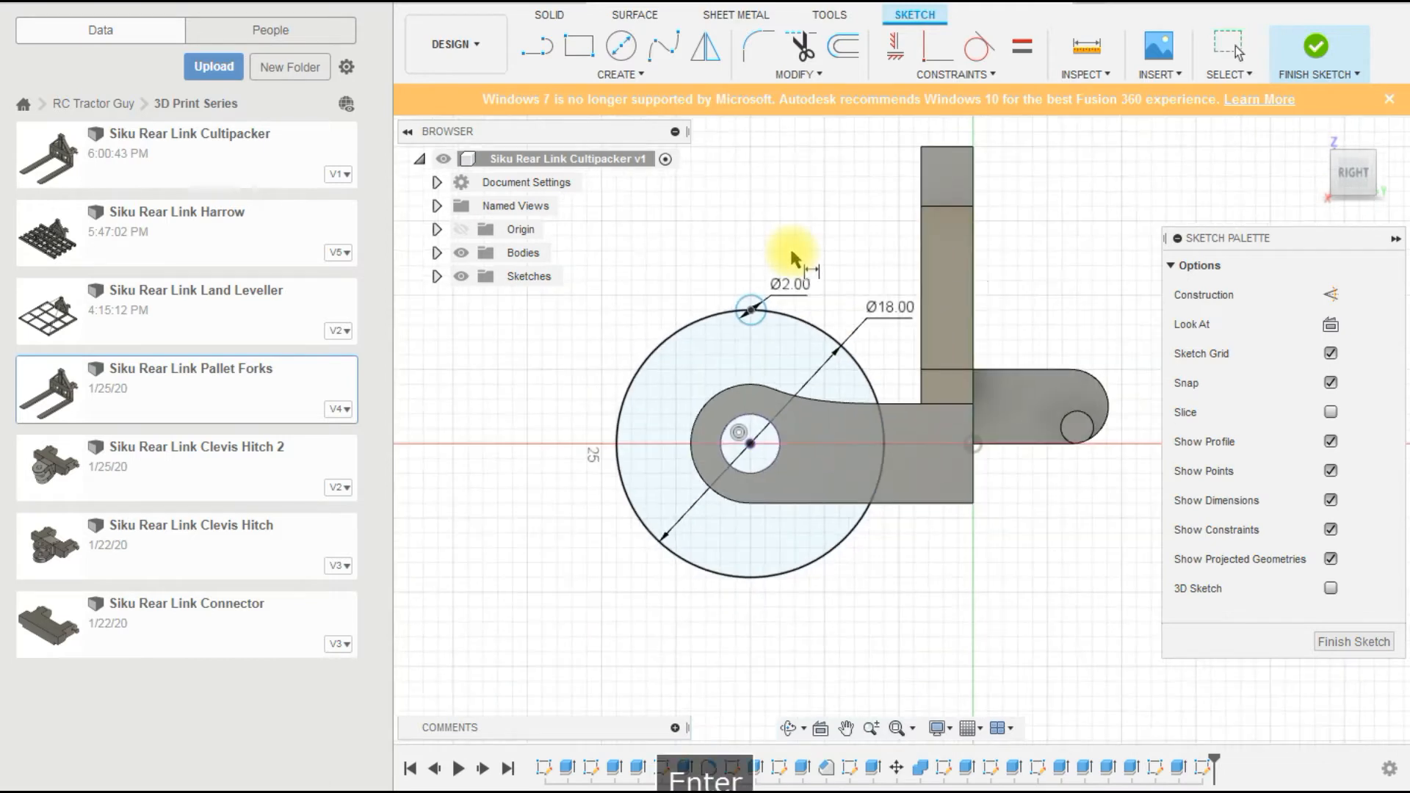
pyautogui.scroll(2, 790, 245)
pyautogui.press('Escape')
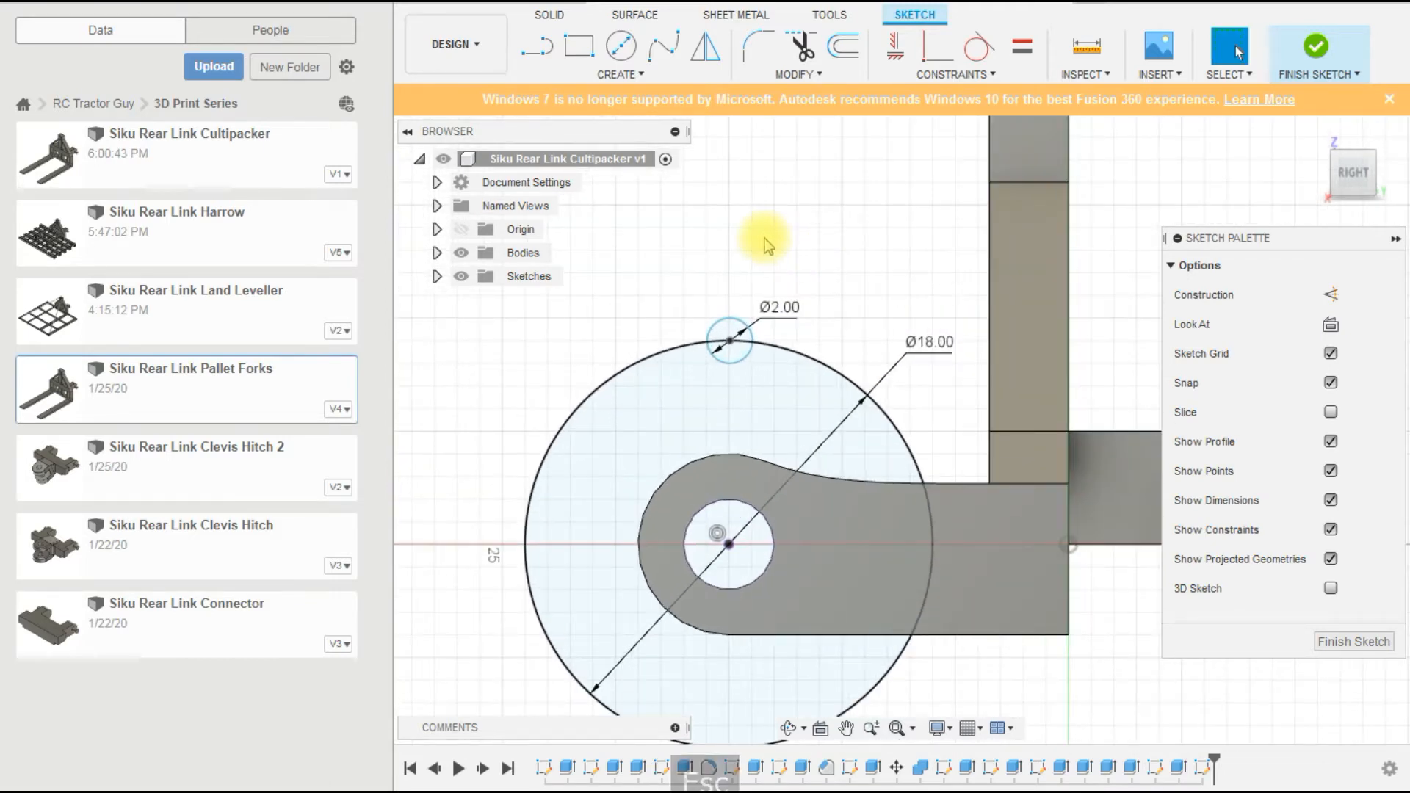
pyautogui.scroll(-1, 725, 250)
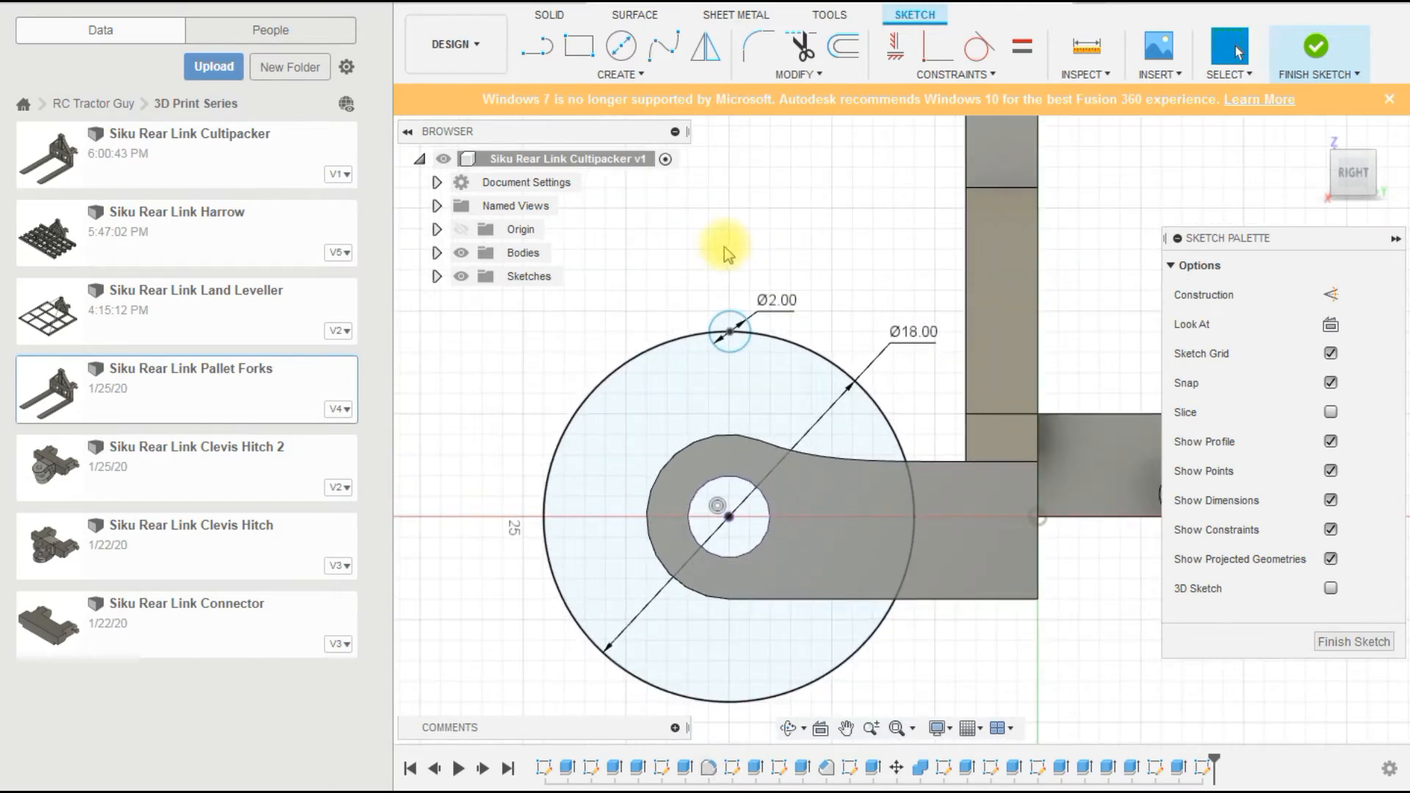
pyautogui.click(606, 76)
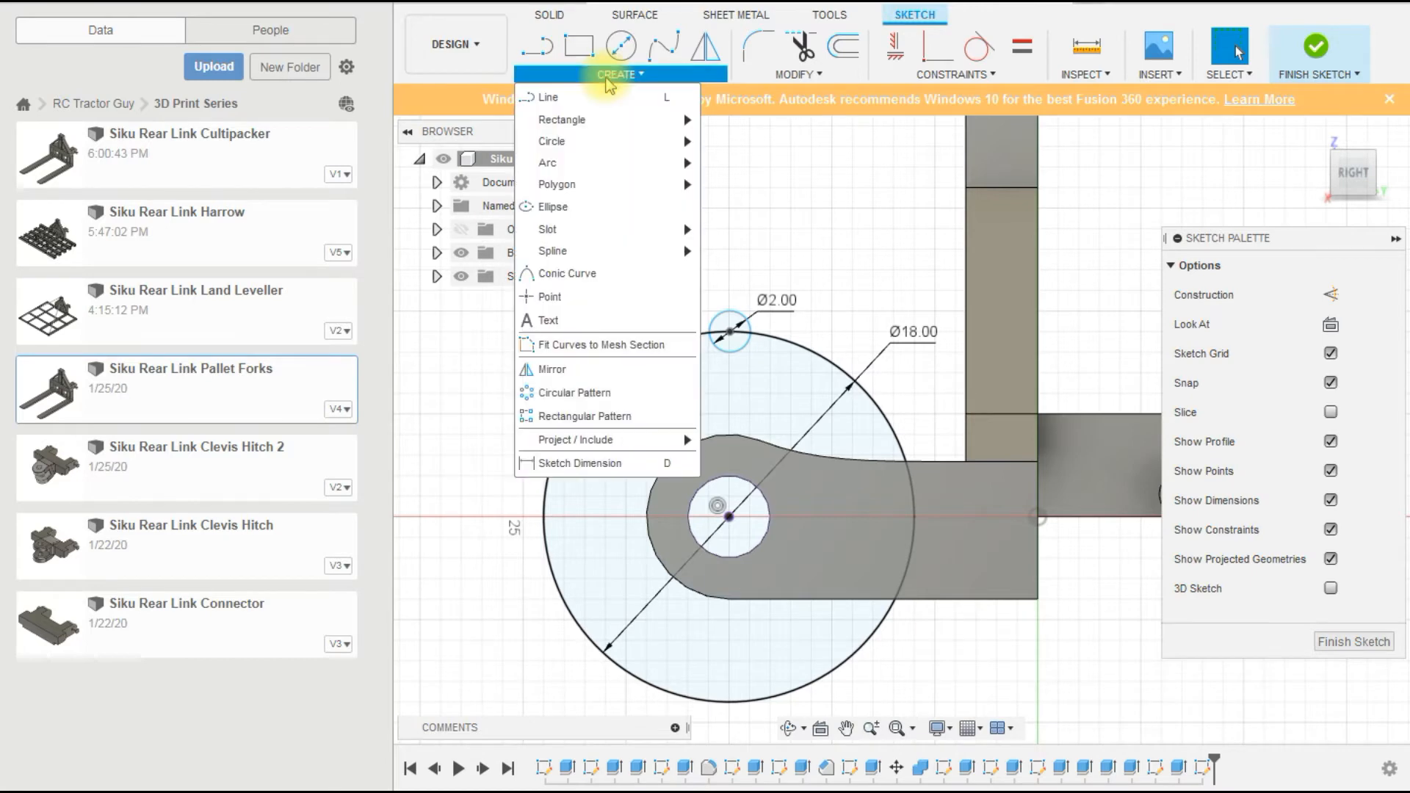
pyautogui.click(555, 399)
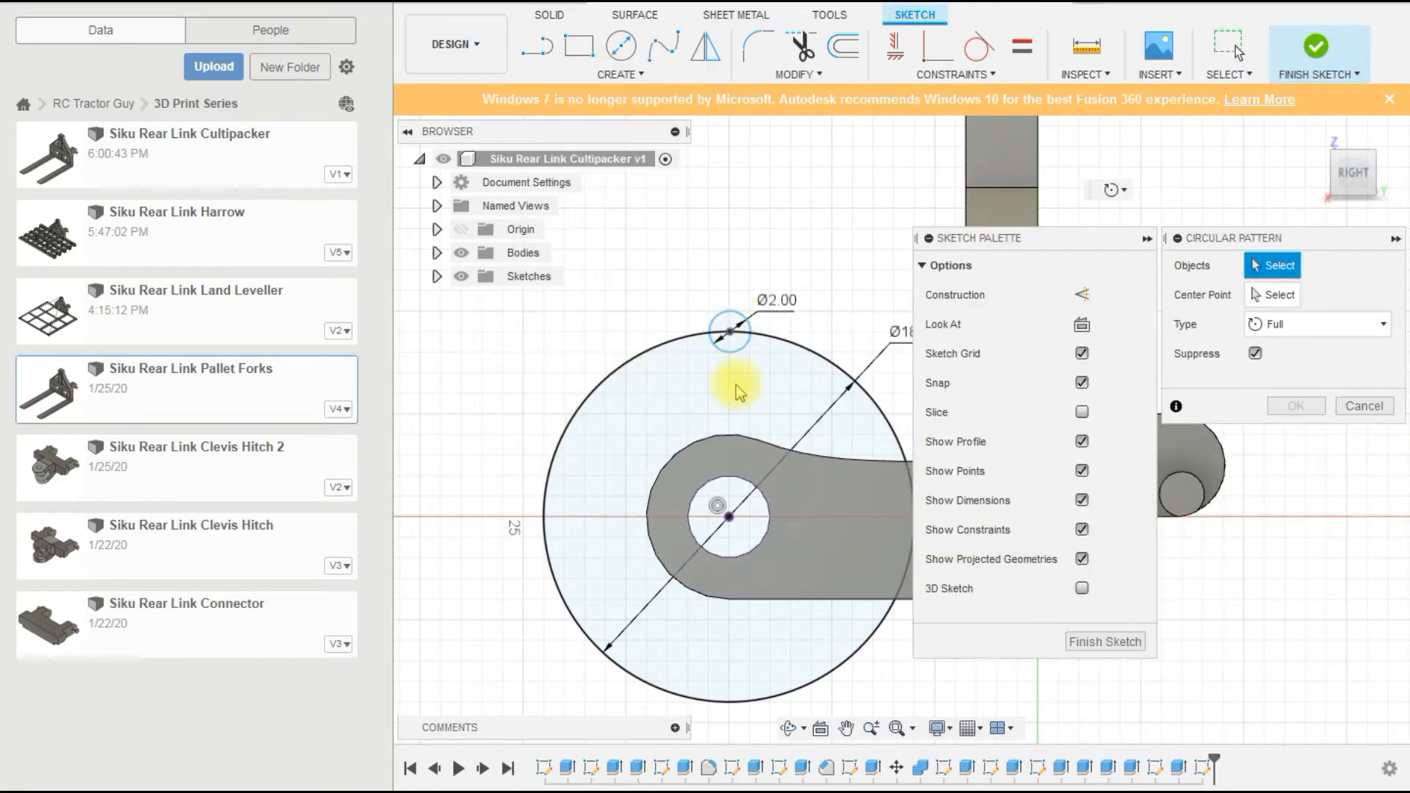
pyautogui.press('Escape')
# Trim away the half of the 2 mm circle that lies inside the 18 mm circle.
pyautogui.press('t')
pyautogui.click(734, 344)
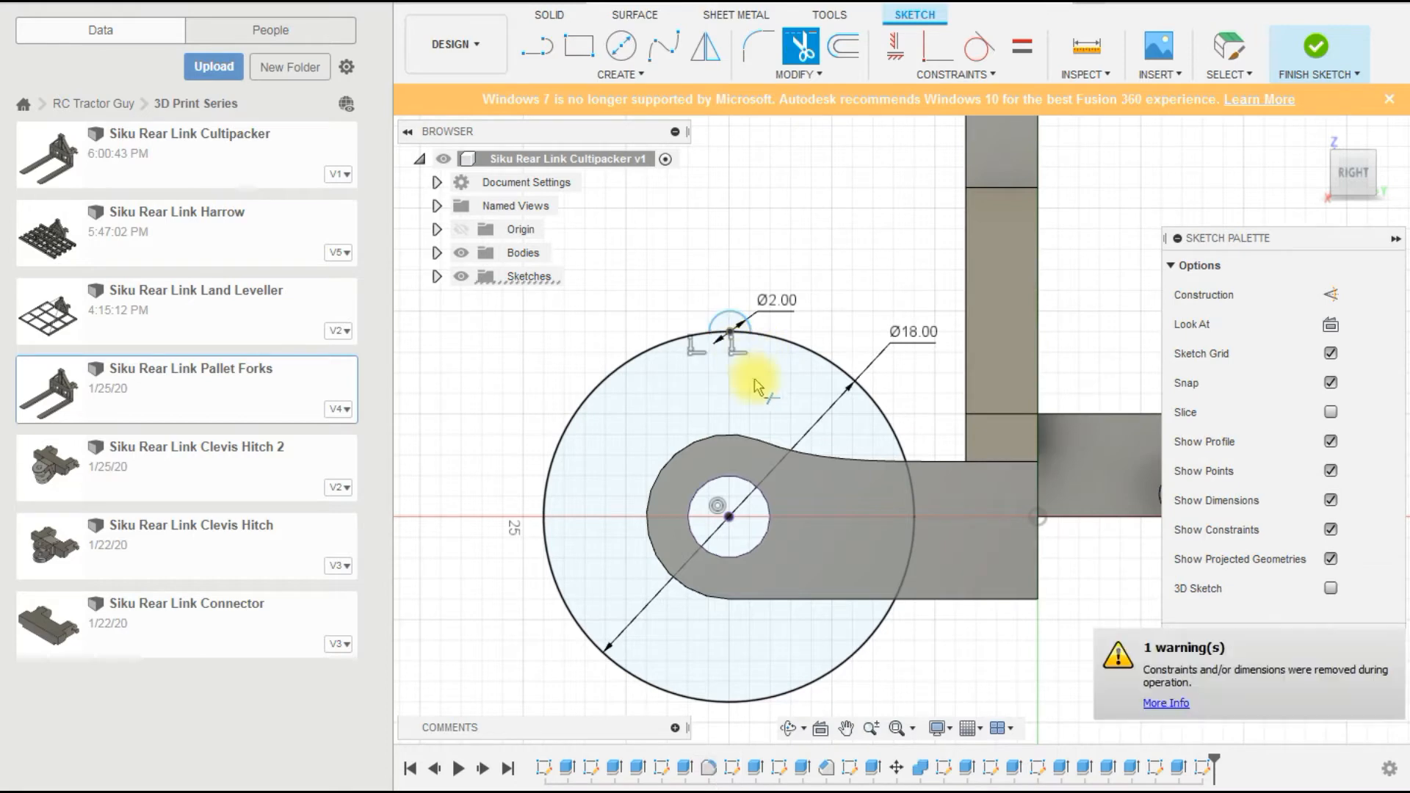
pyautogui.press('Escape')
# Create a full circular pattern of the remaining 2 mm half-circle arc around the 18 mm circle's centre point with a quantity of 15.
pyautogui.click(599, 78)
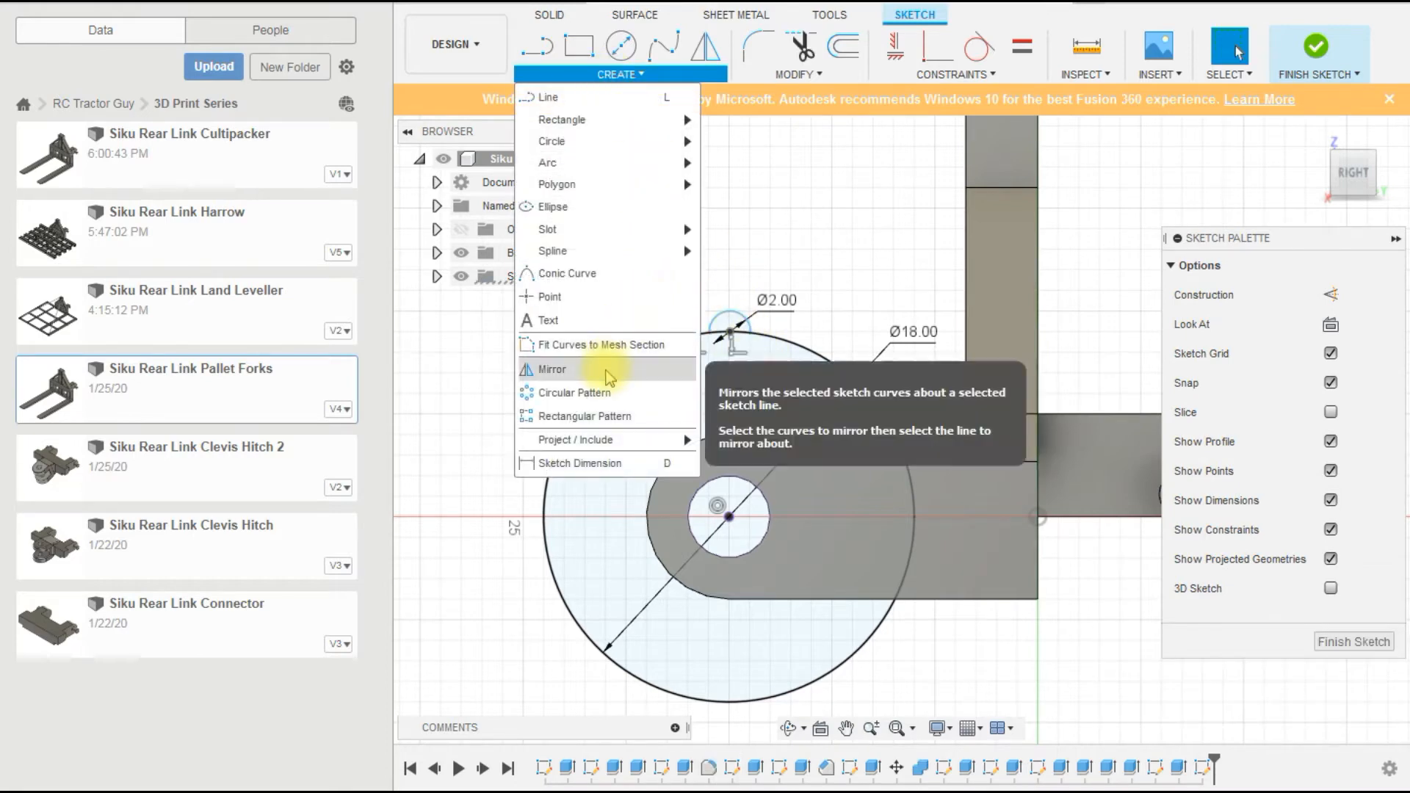
pyautogui.click(558, 396)
pyautogui.click(730, 319)
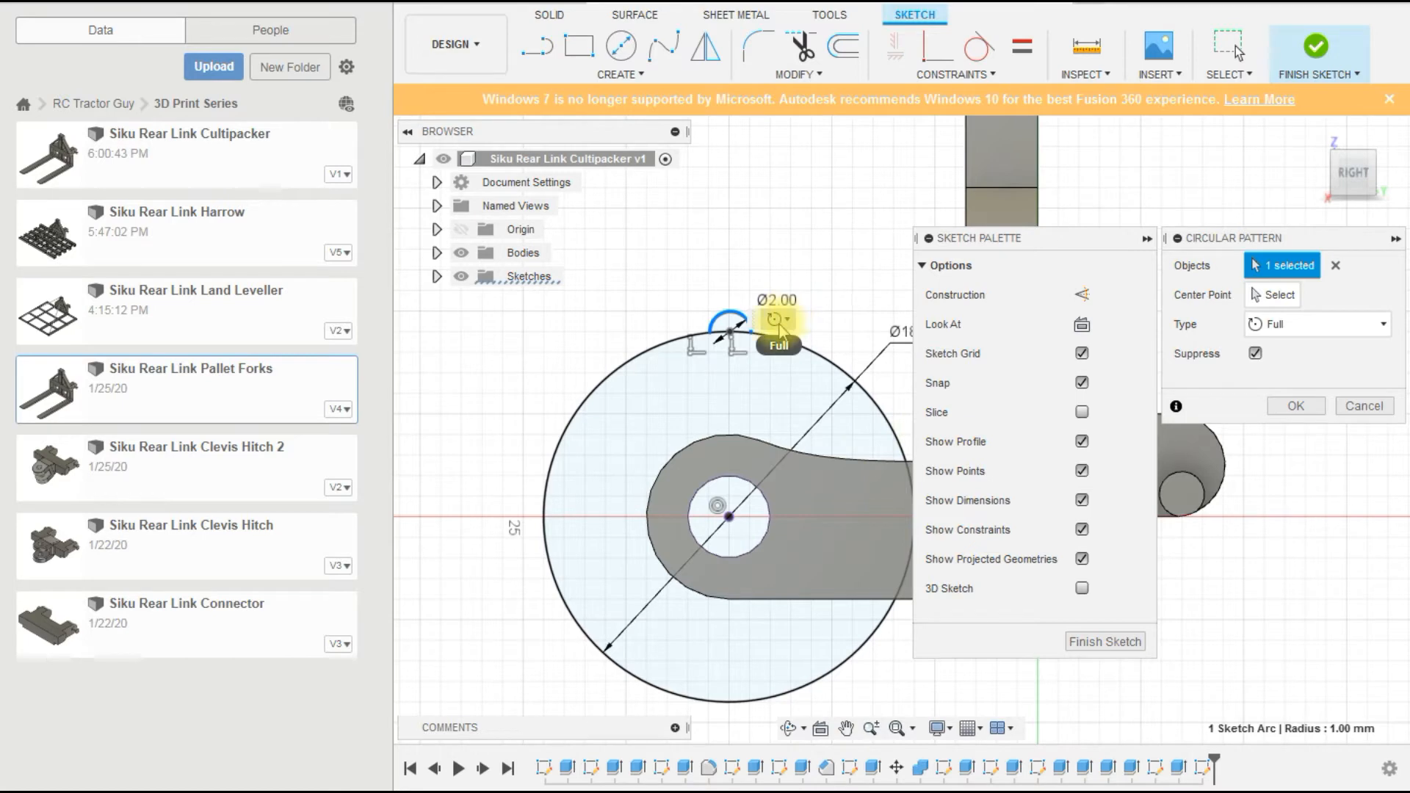
pyautogui.click(1271, 297)
pyautogui.click(730, 517)
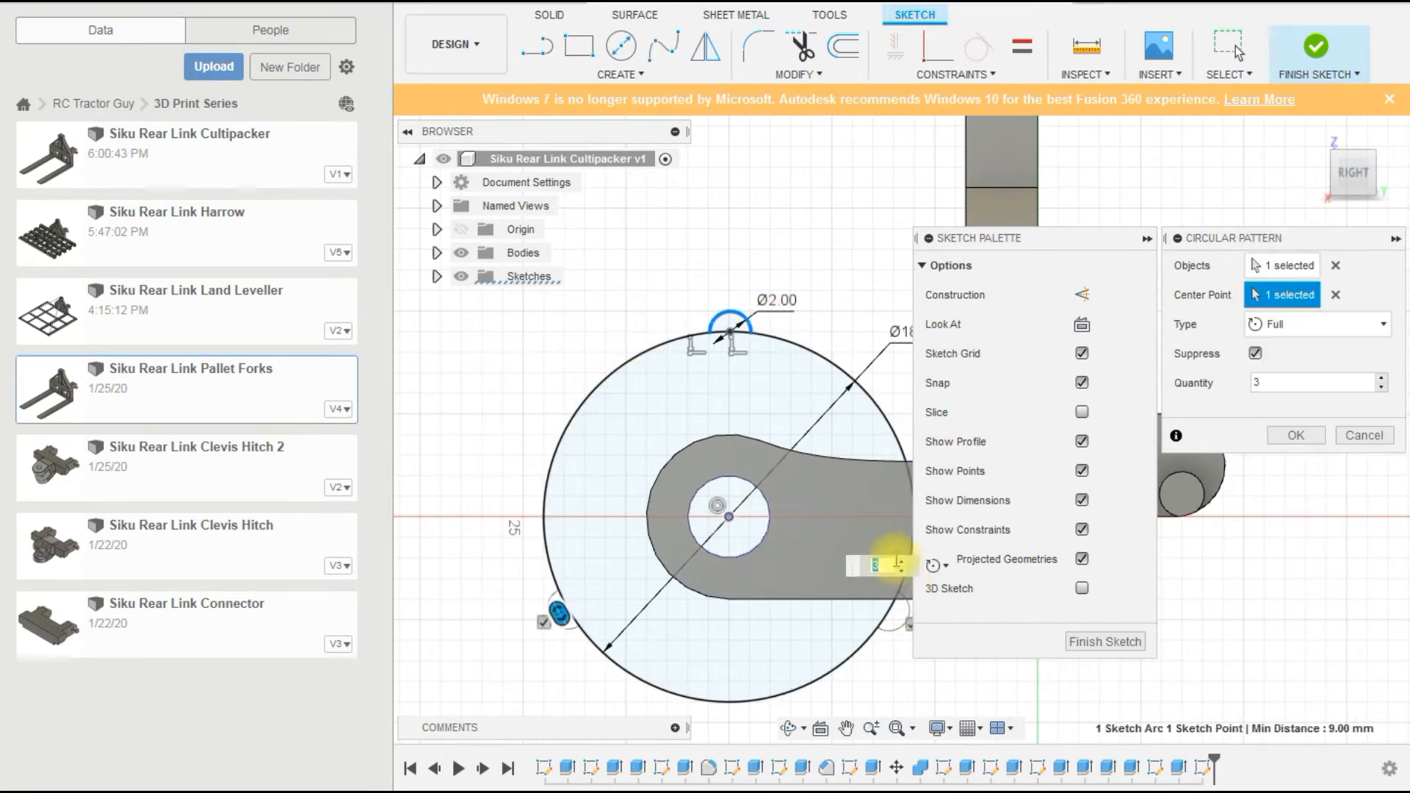
pyautogui.click(902, 562)
pyautogui.click(902, 561)
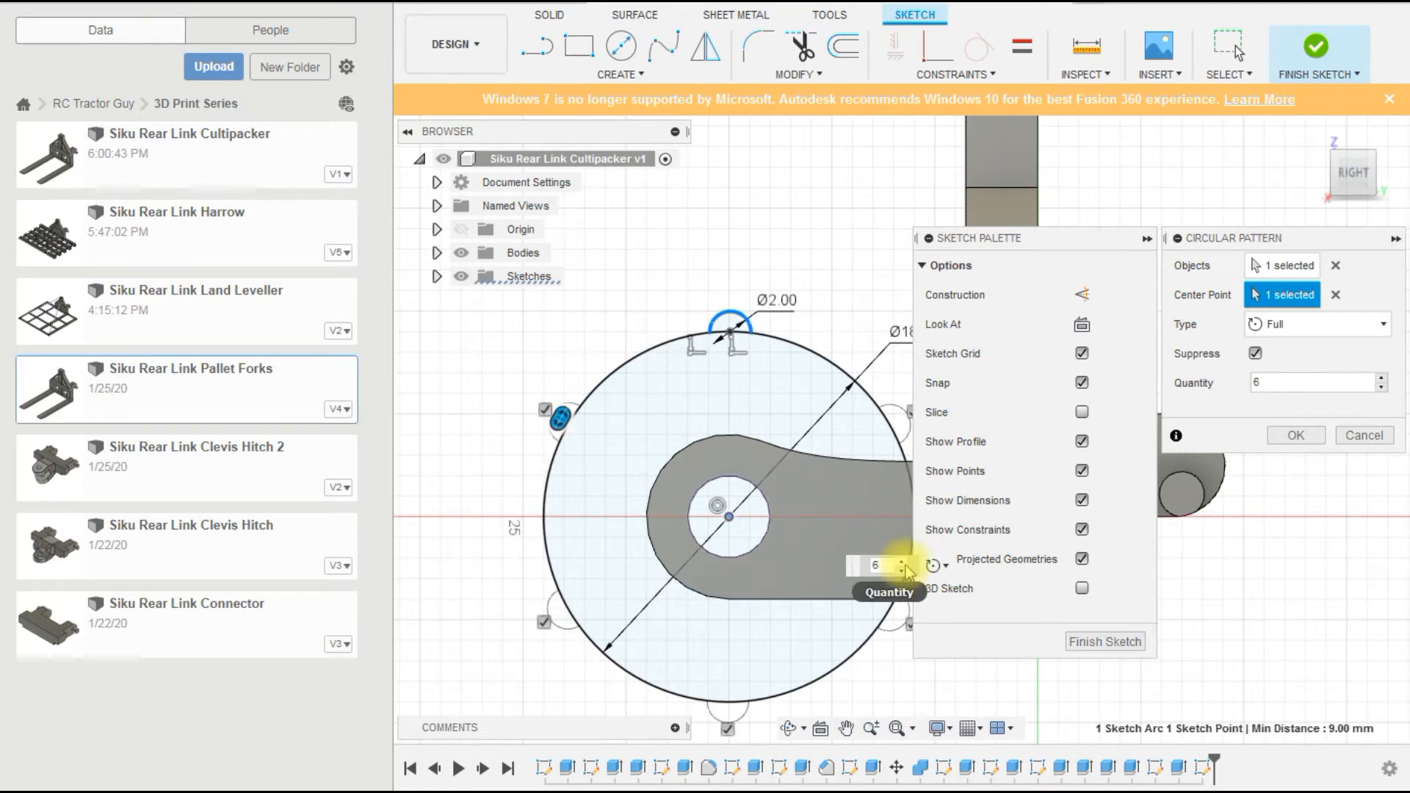
pyautogui.click(903, 562)
pyautogui.click(903, 562)
pyautogui.click(902, 562)
pyautogui.click(902, 561)
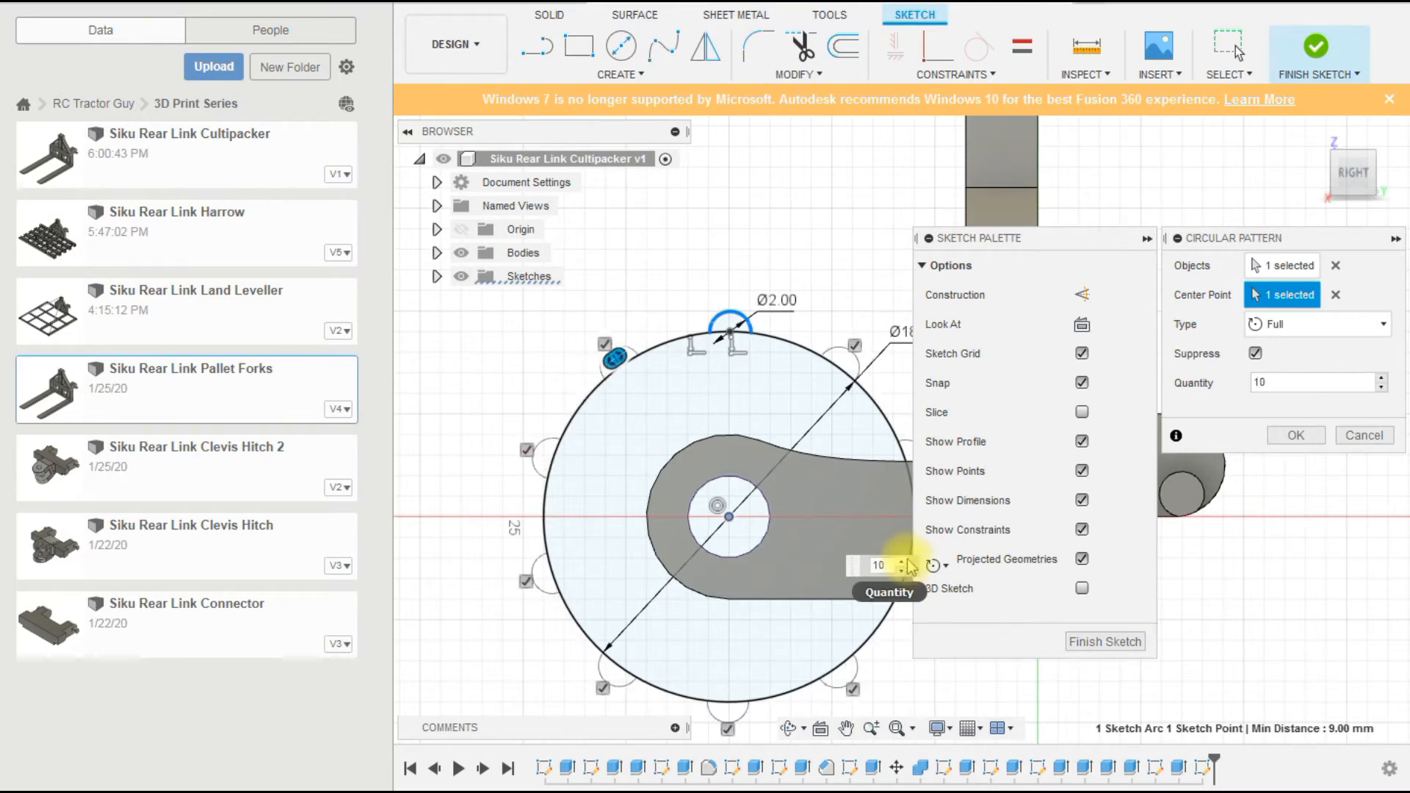
pyautogui.click(903, 562)
pyautogui.click(902, 562)
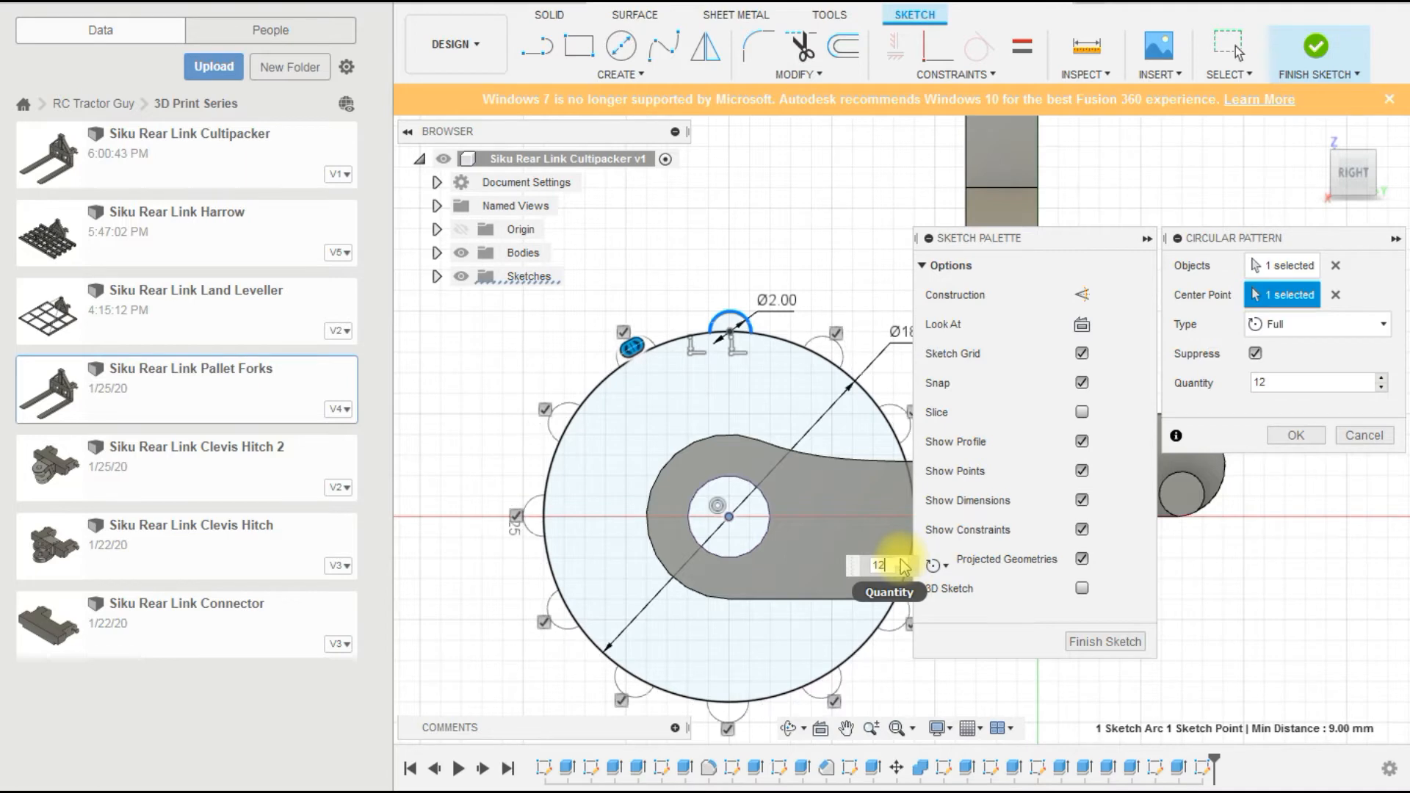
pyautogui.click(902, 562)
pyautogui.click(902, 562)
pyautogui.click(902, 562)
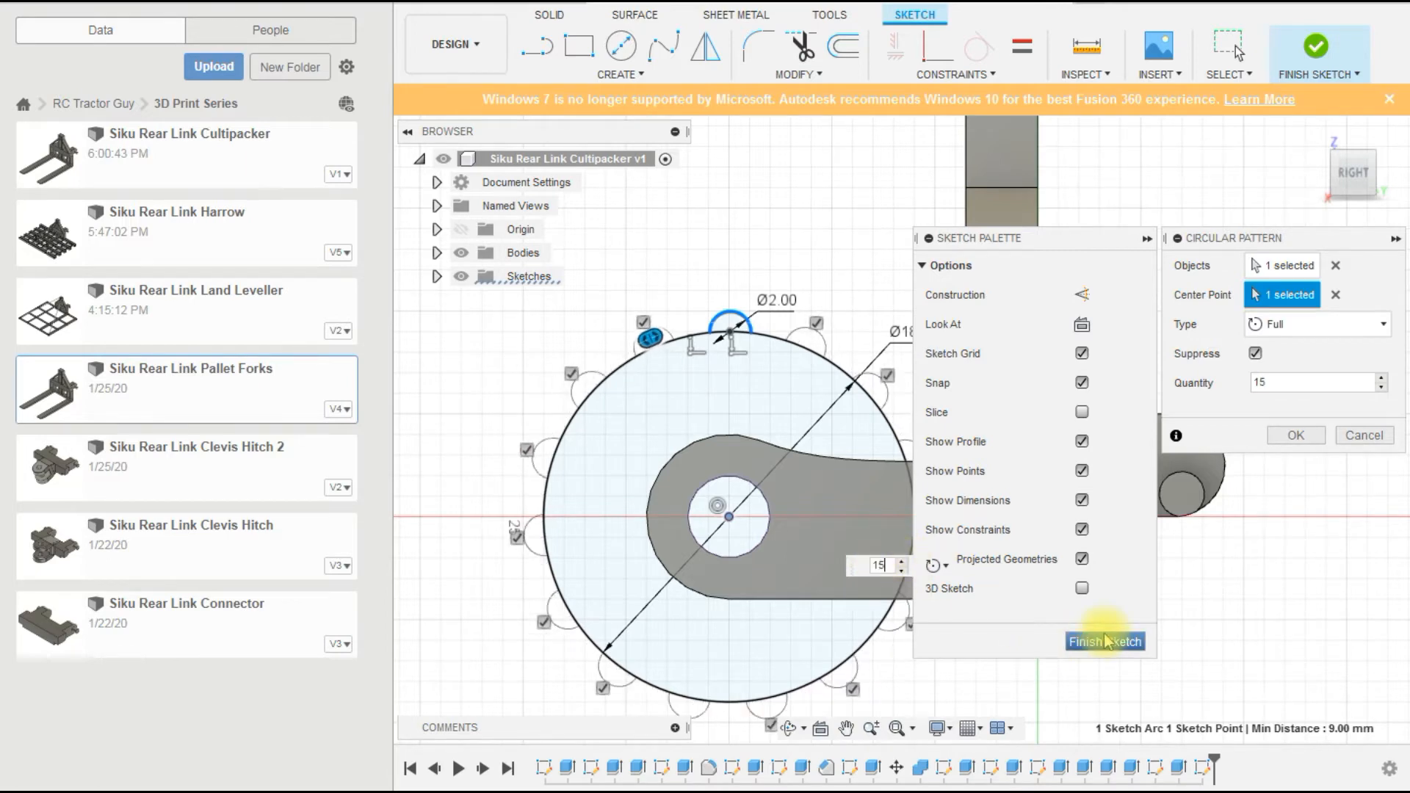
pyautogui.click(1276, 439)
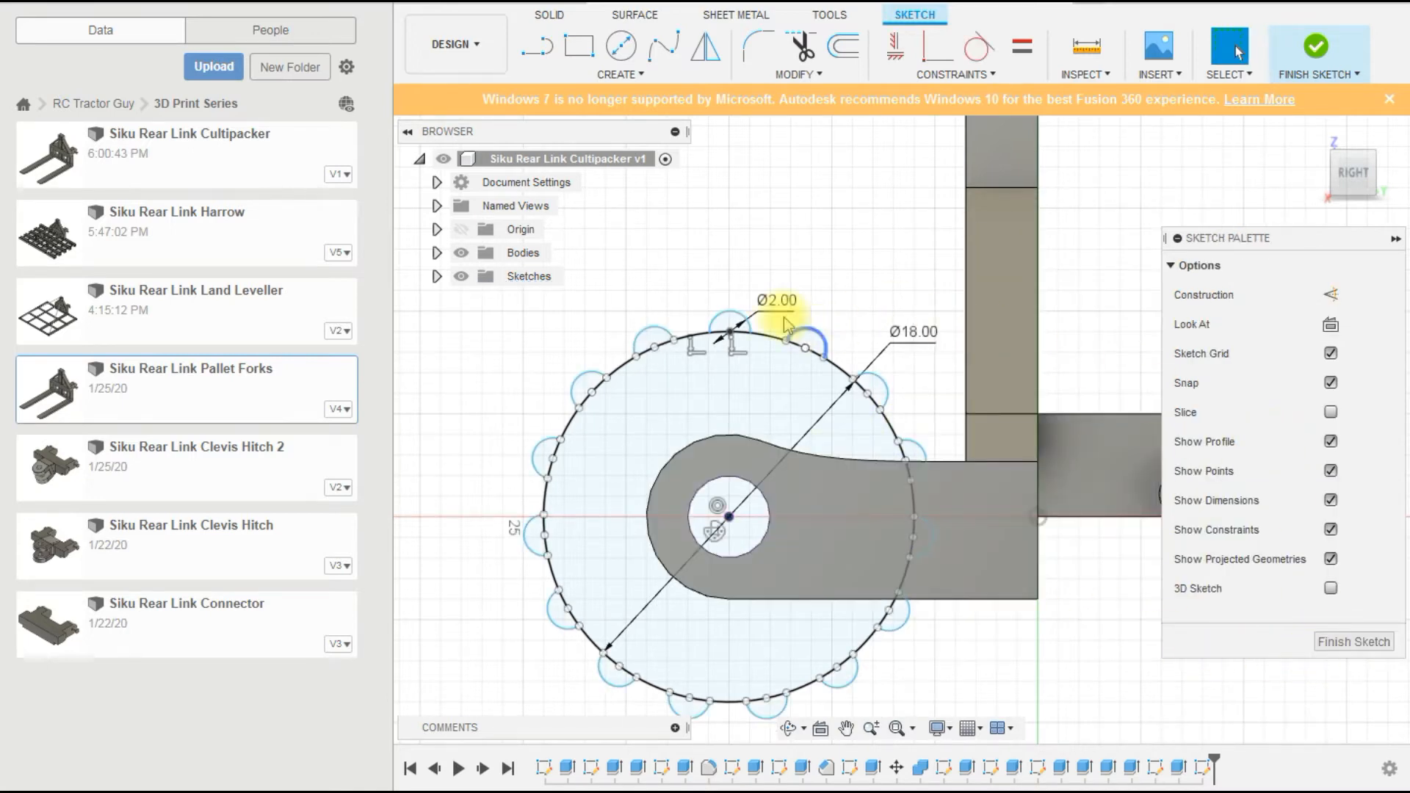
# Select the ring profile between the 18 mm circle and the centre hole, and finish the sketch.
pyautogui.scroll(-5, 794, 390)
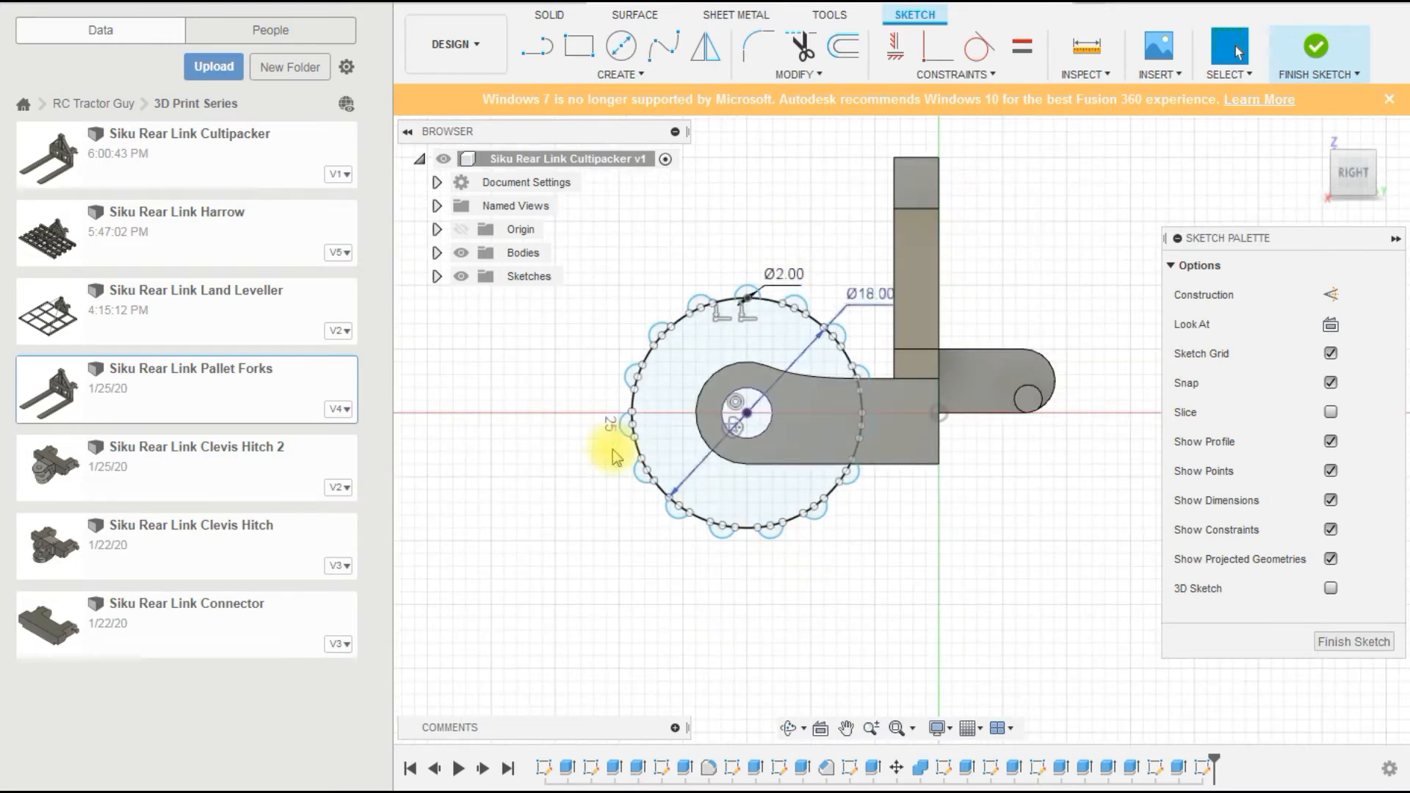
pyautogui.click(707, 495)
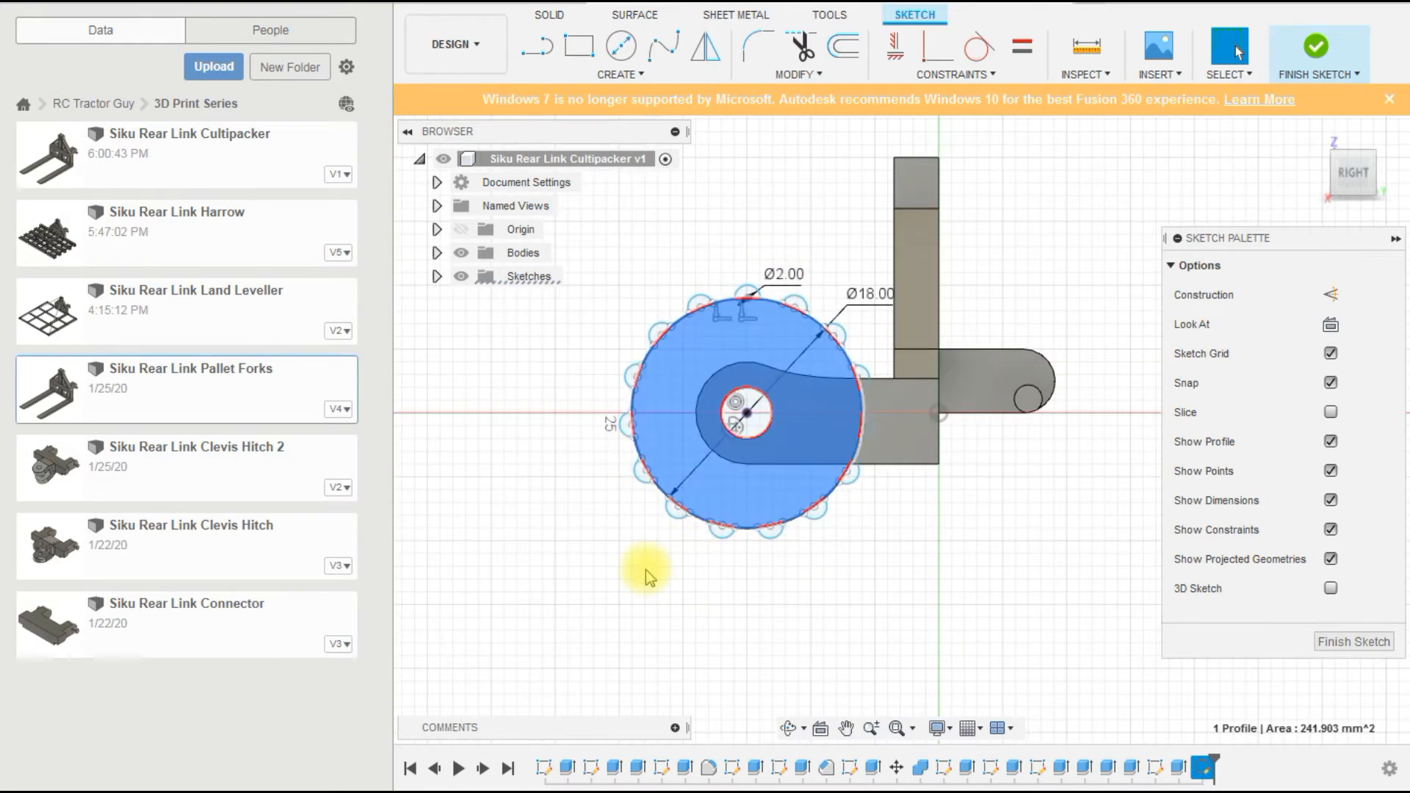
pyautogui.keyDown('shift'); pyautogui.moveTo(645, 570); pyautogui.dragTo(740, 611, button='middle'); pyautogui.keyUp('shift')
pyautogui.scroll(-4, 778, 602)
pyautogui.click(1315, 50)
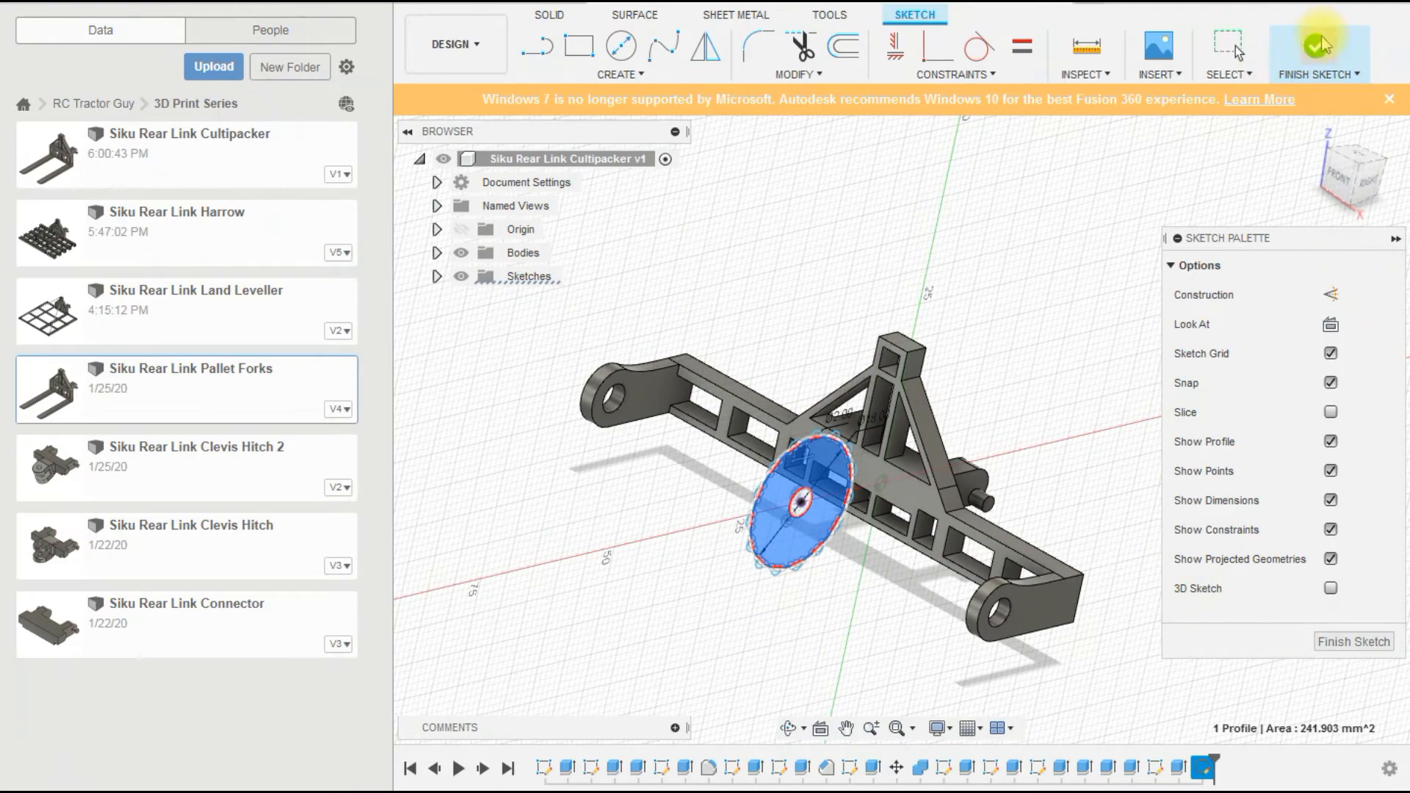
# Extrude the selected ring profile in two directions, pulling it about 34 mm on side 1 and 29 mm on side 2.
pyautogui.click(579, 46)
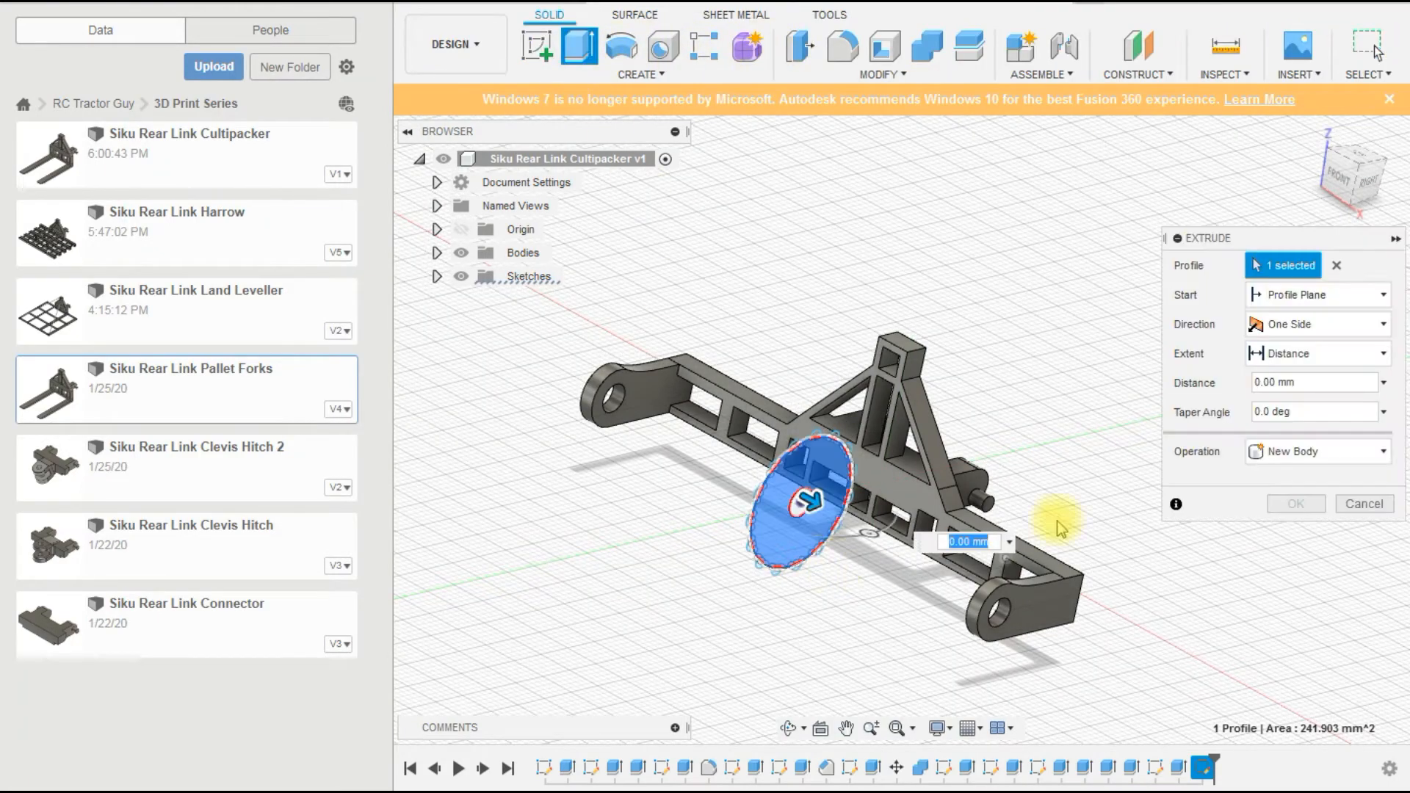
pyautogui.click(1293, 325)
pyautogui.click(1287, 373)
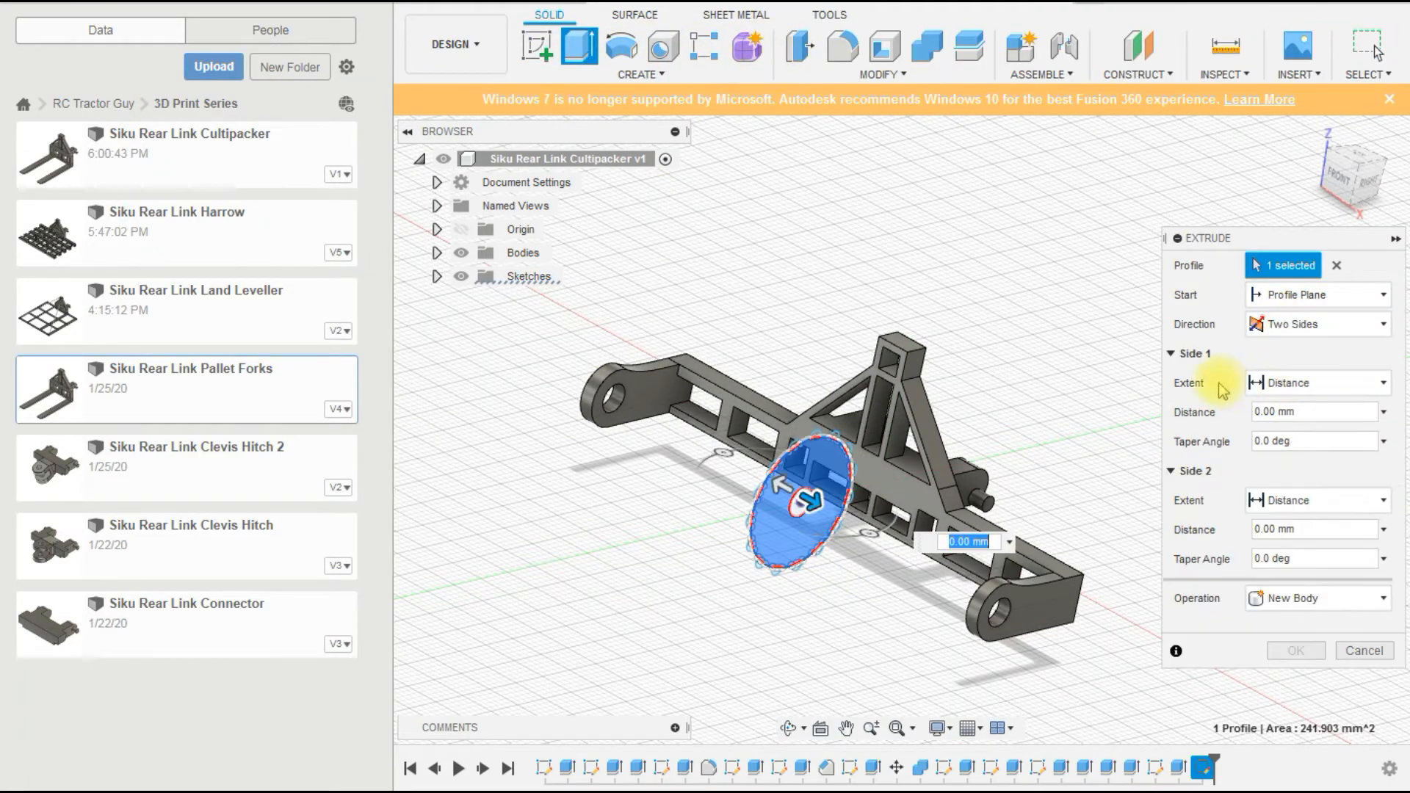
pyautogui.moveTo(815, 503); pyautogui.dragTo(1000, 608)
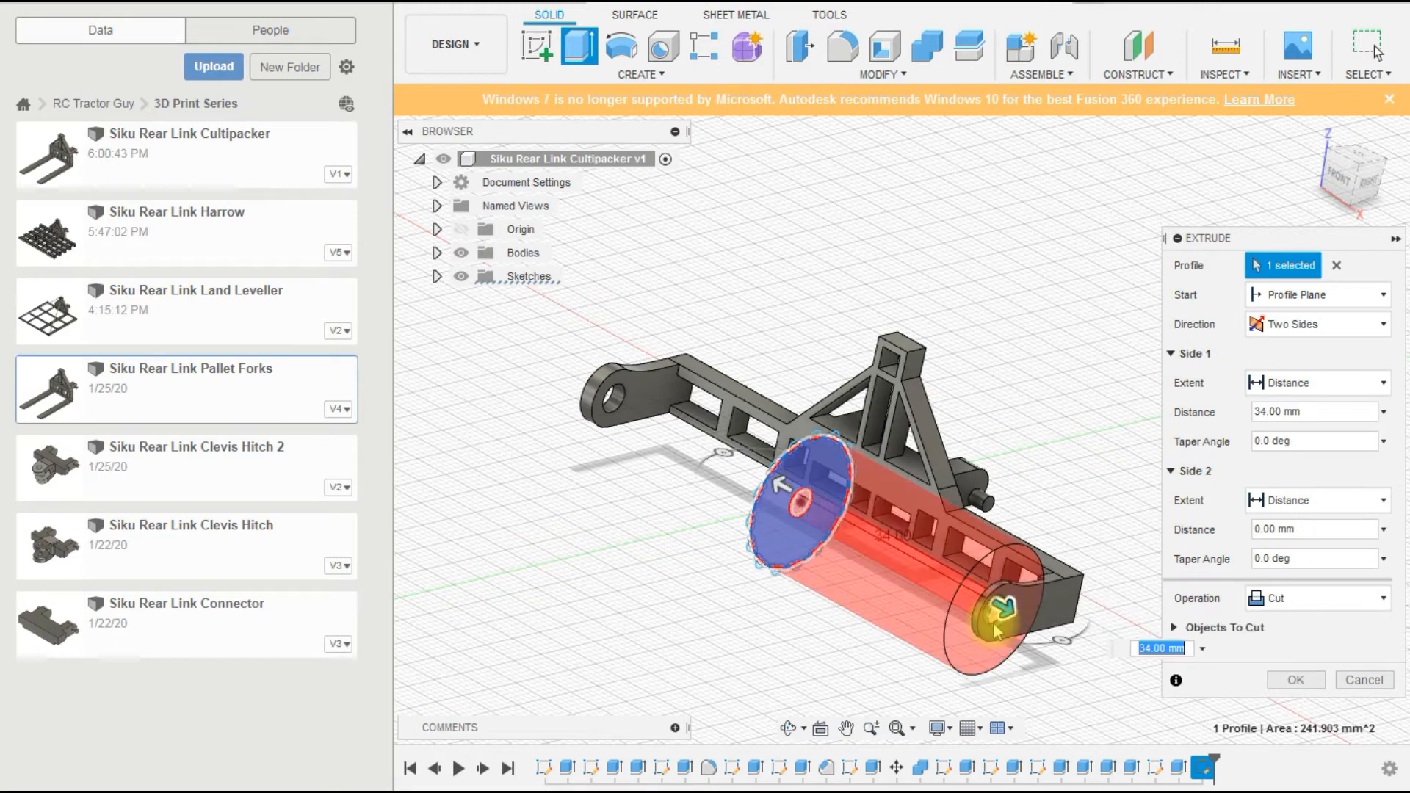
pyautogui.moveTo(778, 487); pyautogui.dragTo(617, 394)
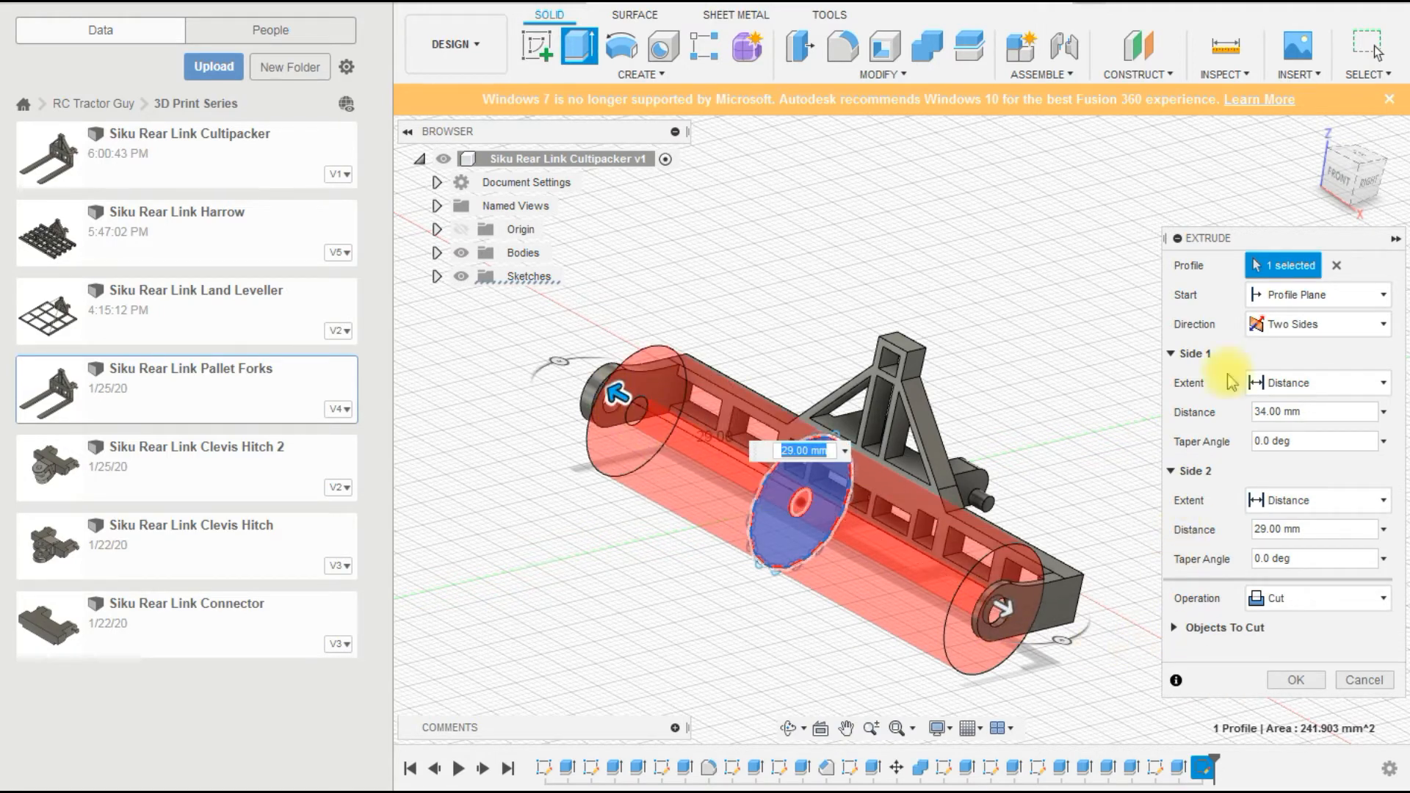
# Set the roller extrusion's side 1 distance to 32.5 mm so it ends just short of the roller arm.
pyautogui.click(1339, 177)
pyautogui.scroll(-3, 705, 544)
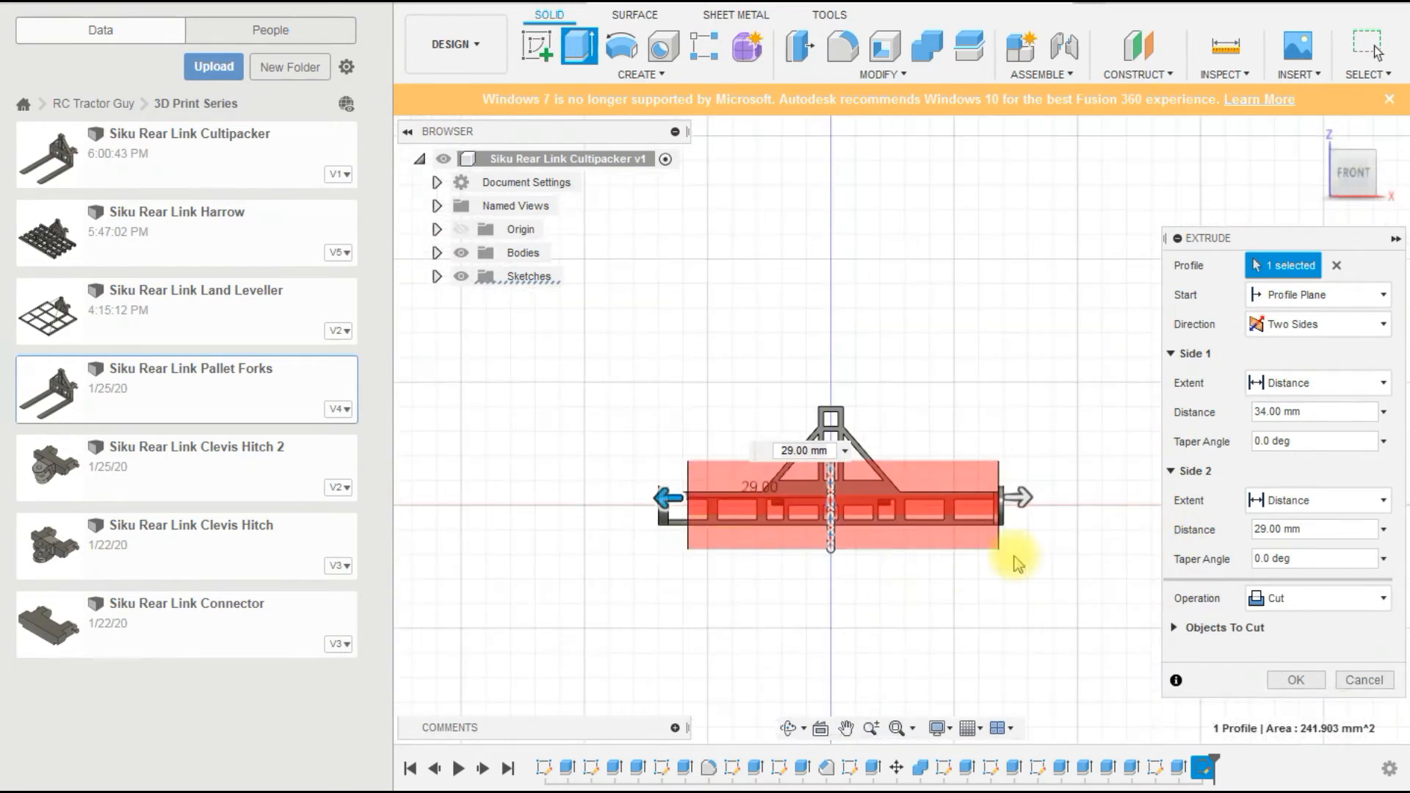
pyautogui.scroll(3, 1043, 532)
pyautogui.scroll(5, 955, 471)
pyautogui.scroll(3, 1038, 506)
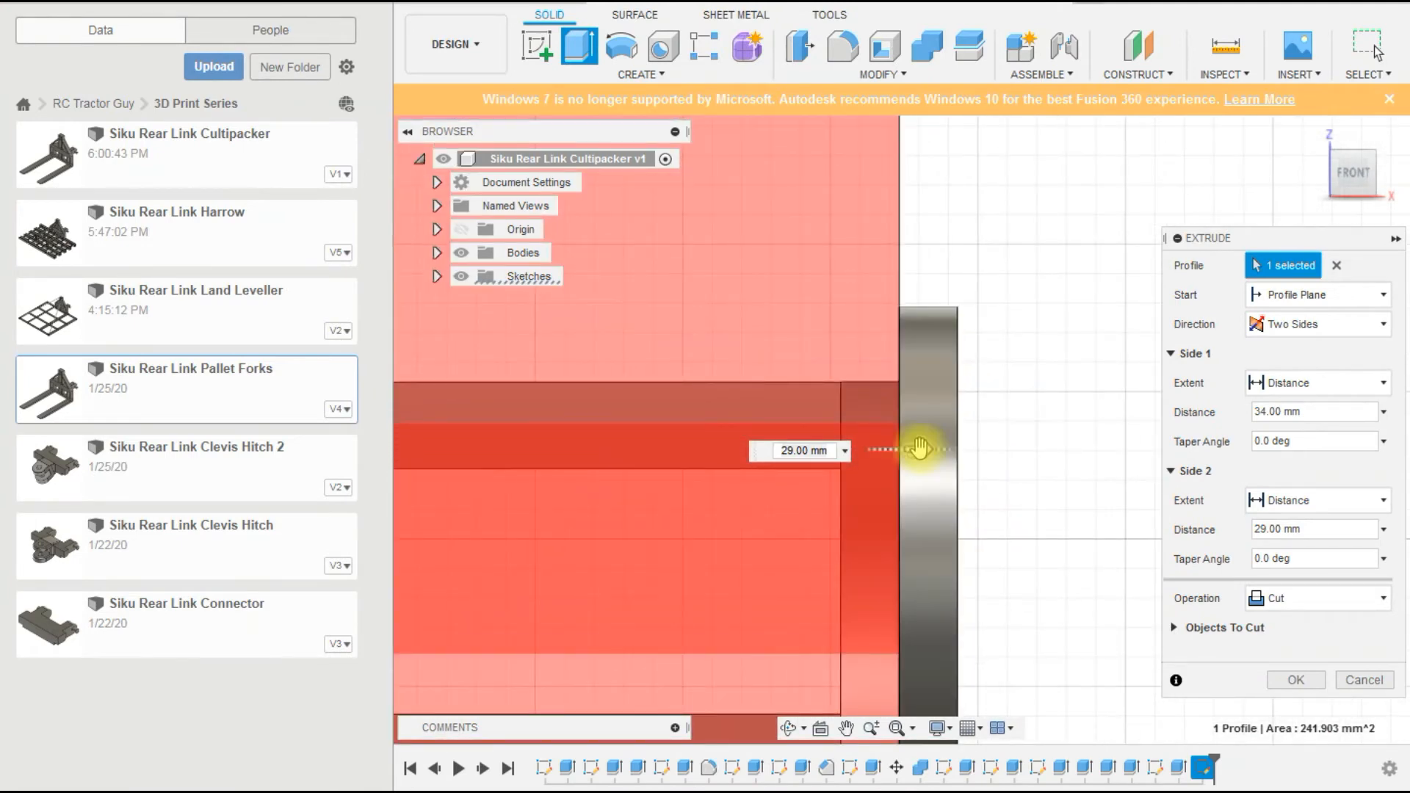
pyautogui.moveTo(919, 443); pyautogui.dragTo(852, 446)
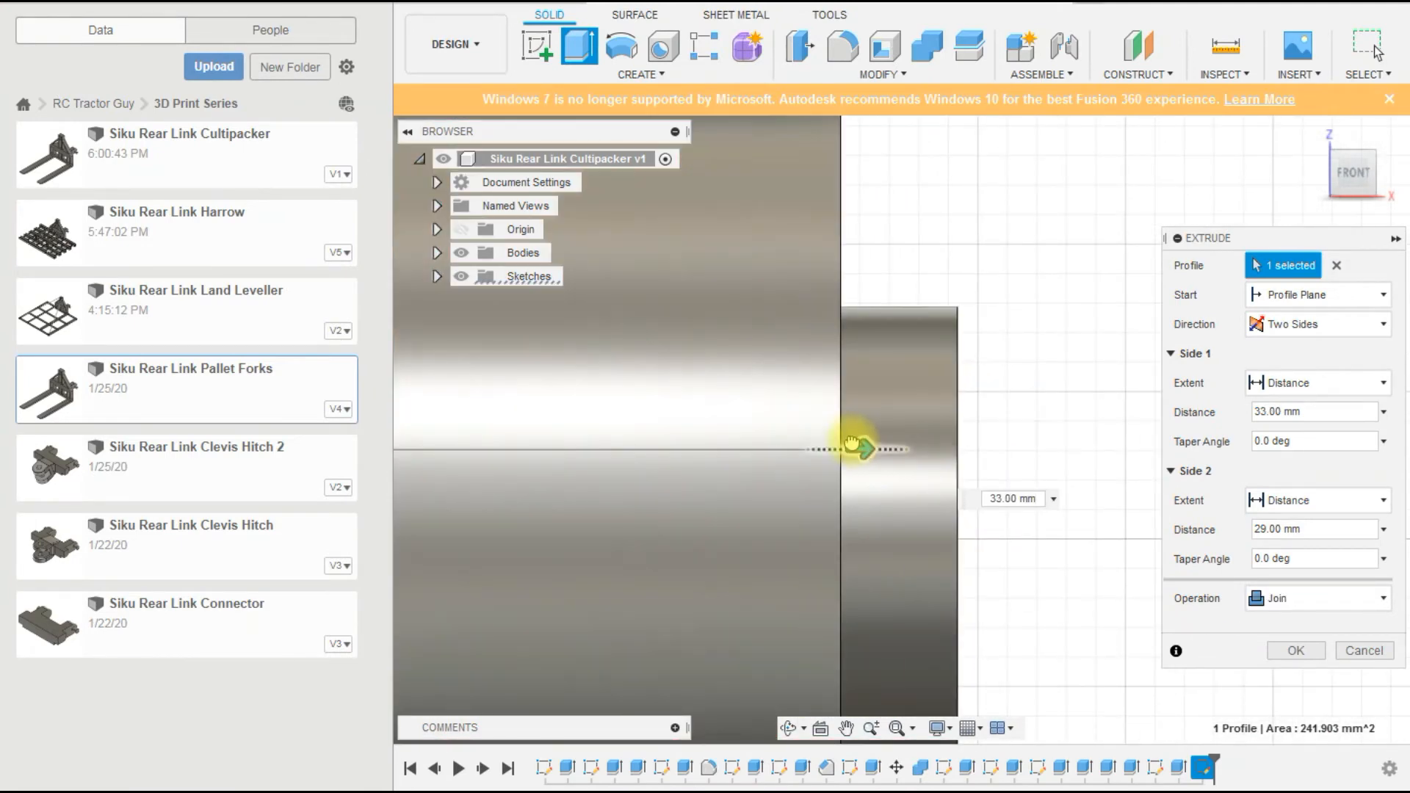
pyautogui.click(990, 500)
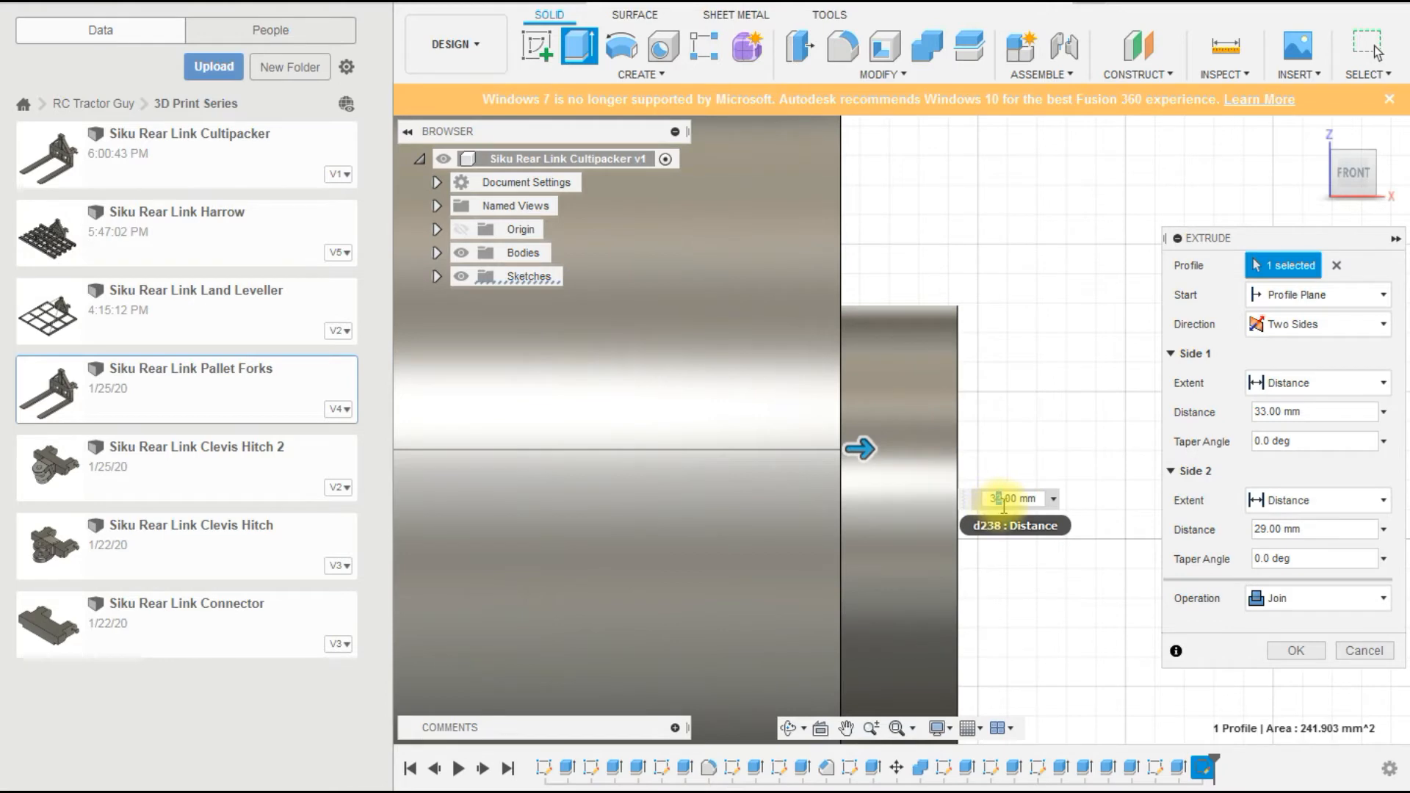
pyautogui.write('2.')
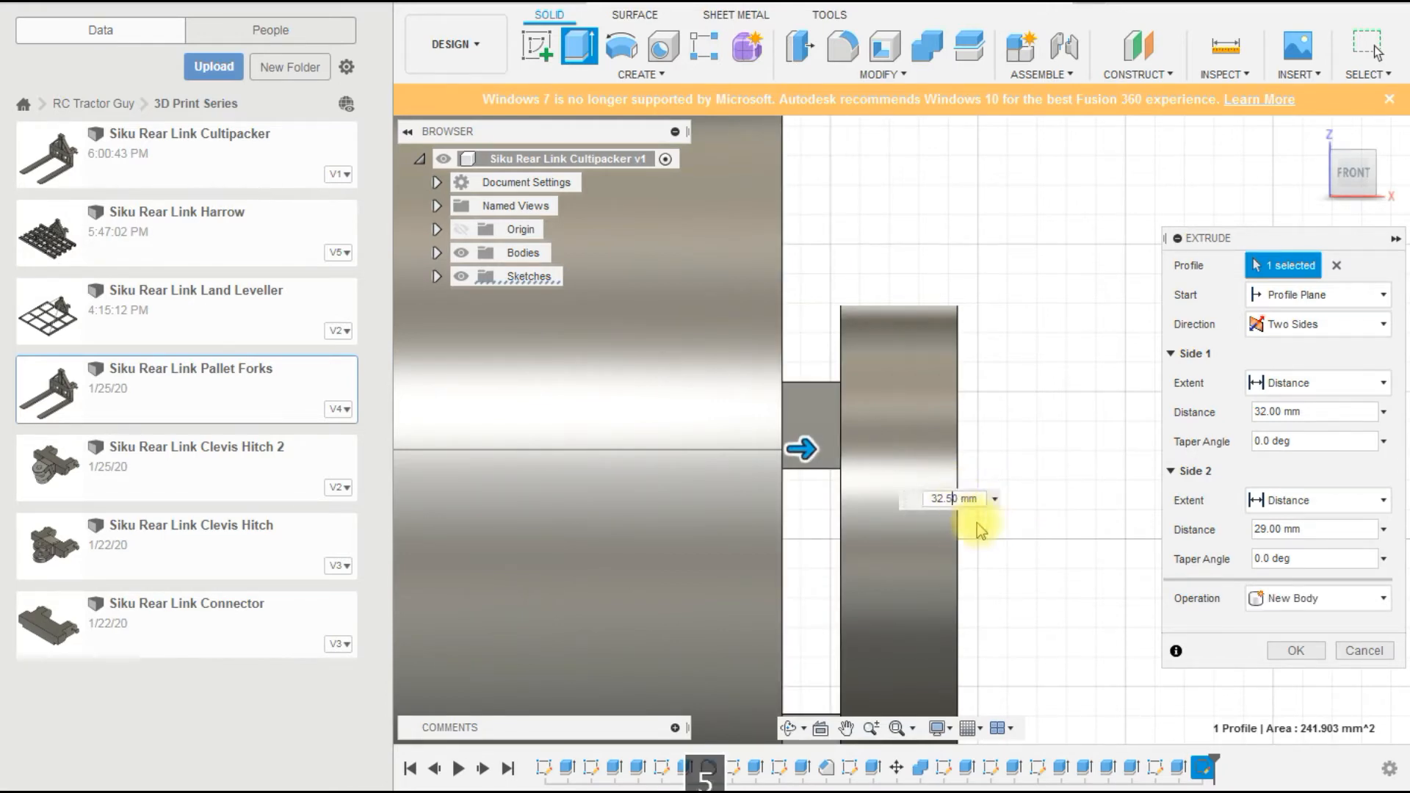
pyautogui.write('5')
# Set the roller extrusion's side 2 distance to 32.5 mm and create it as a new body.
pyautogui.scroll(-2, 1006, 544)
pyautogui.scroll(-5, 1023, 550)
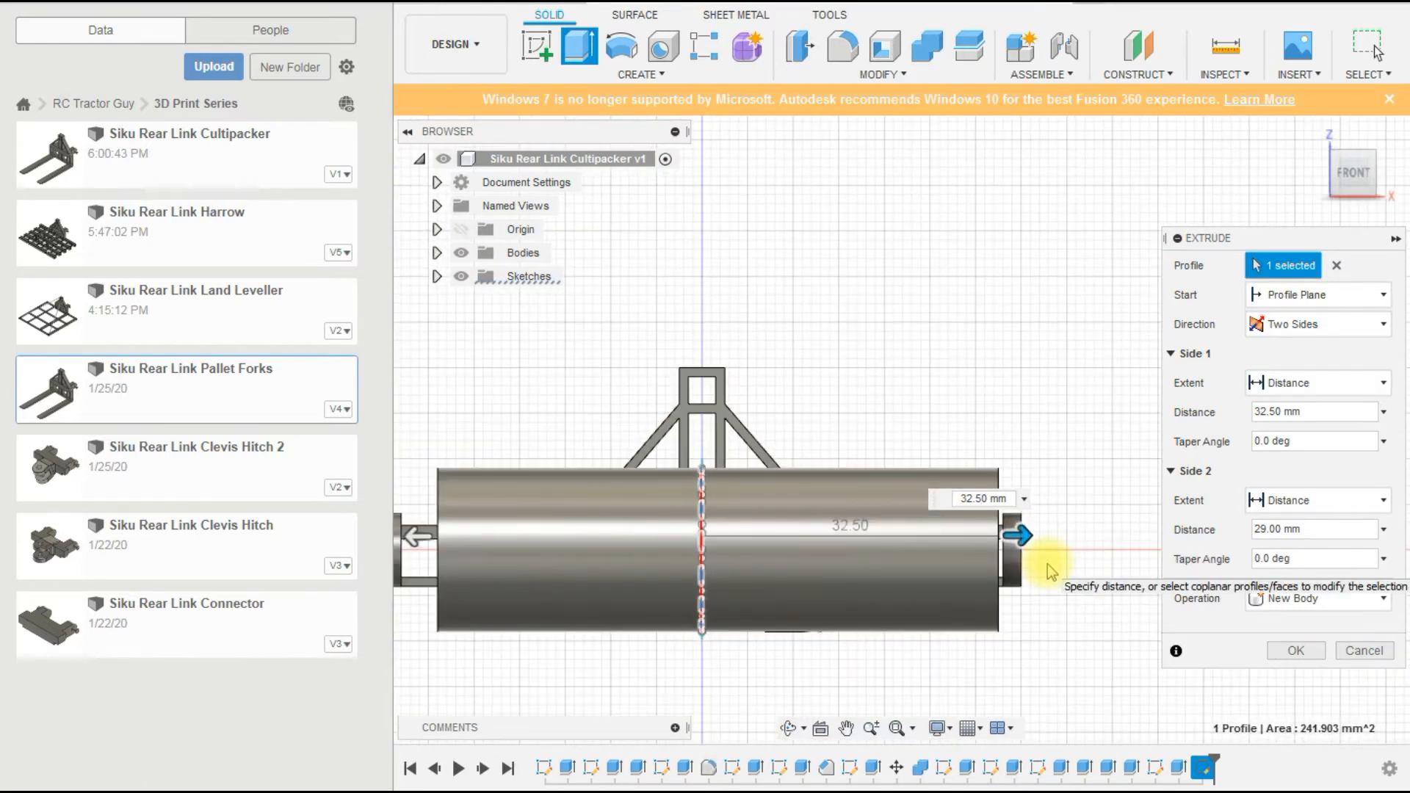
pyautogui.scroll(-1, 1047, 564)
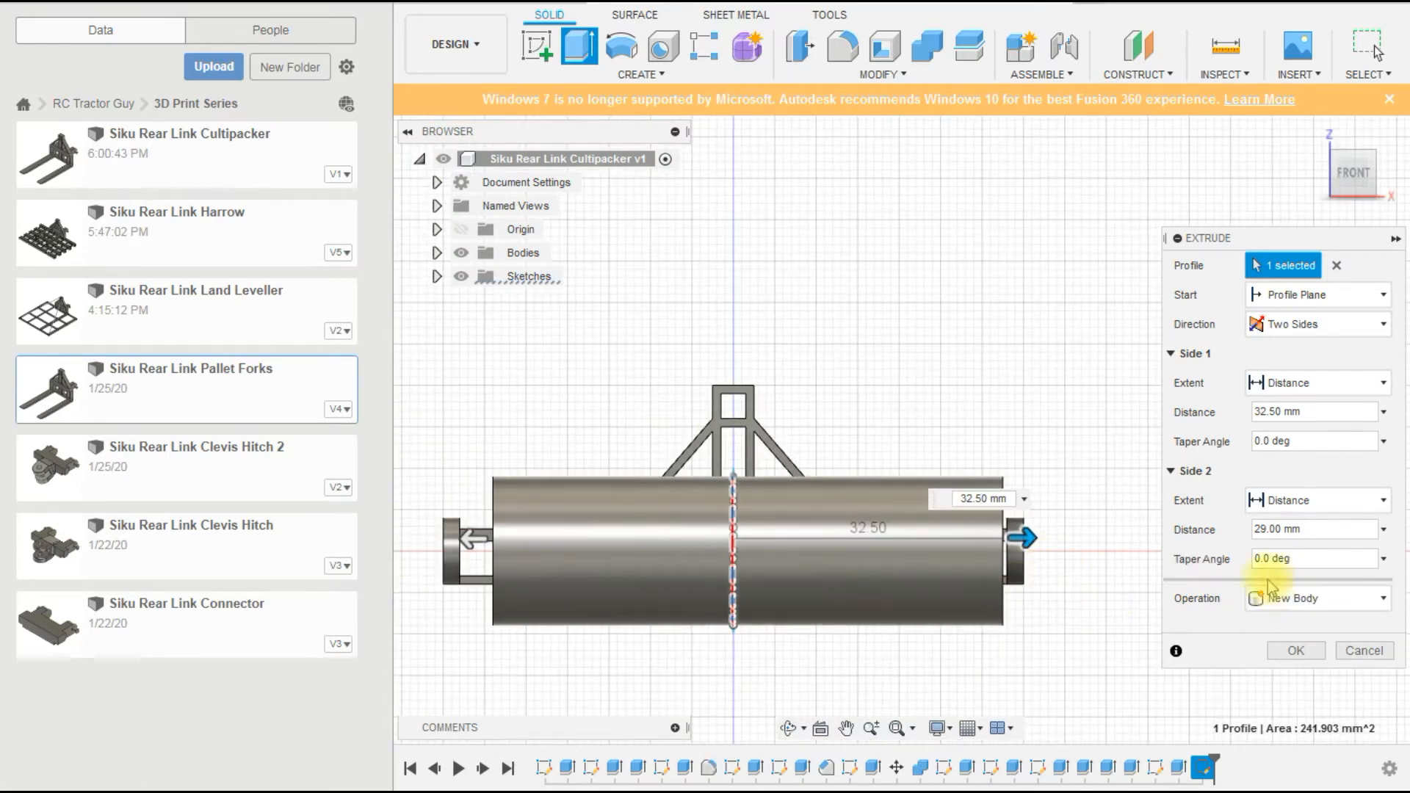
pyautogui.write('65')
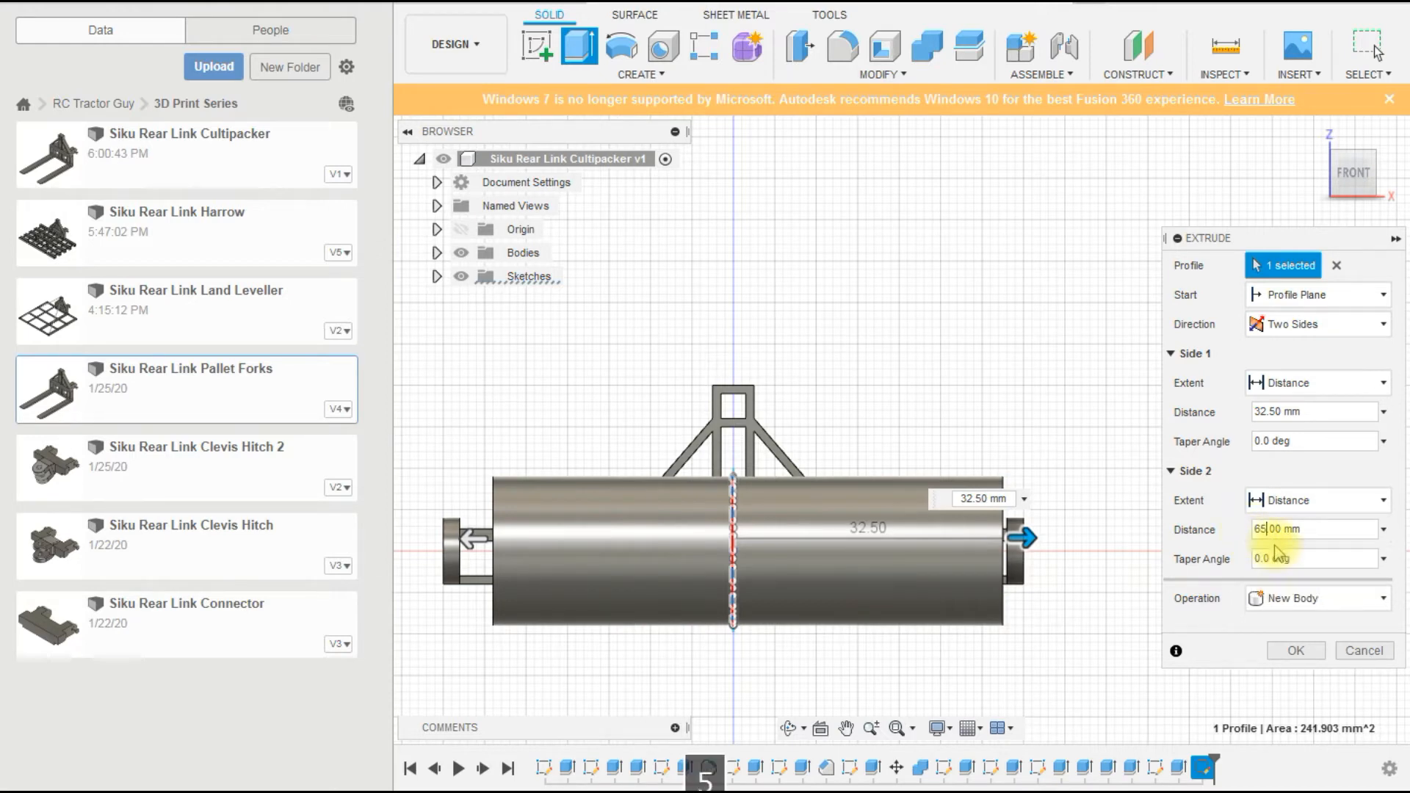
pyautogui.write('32')
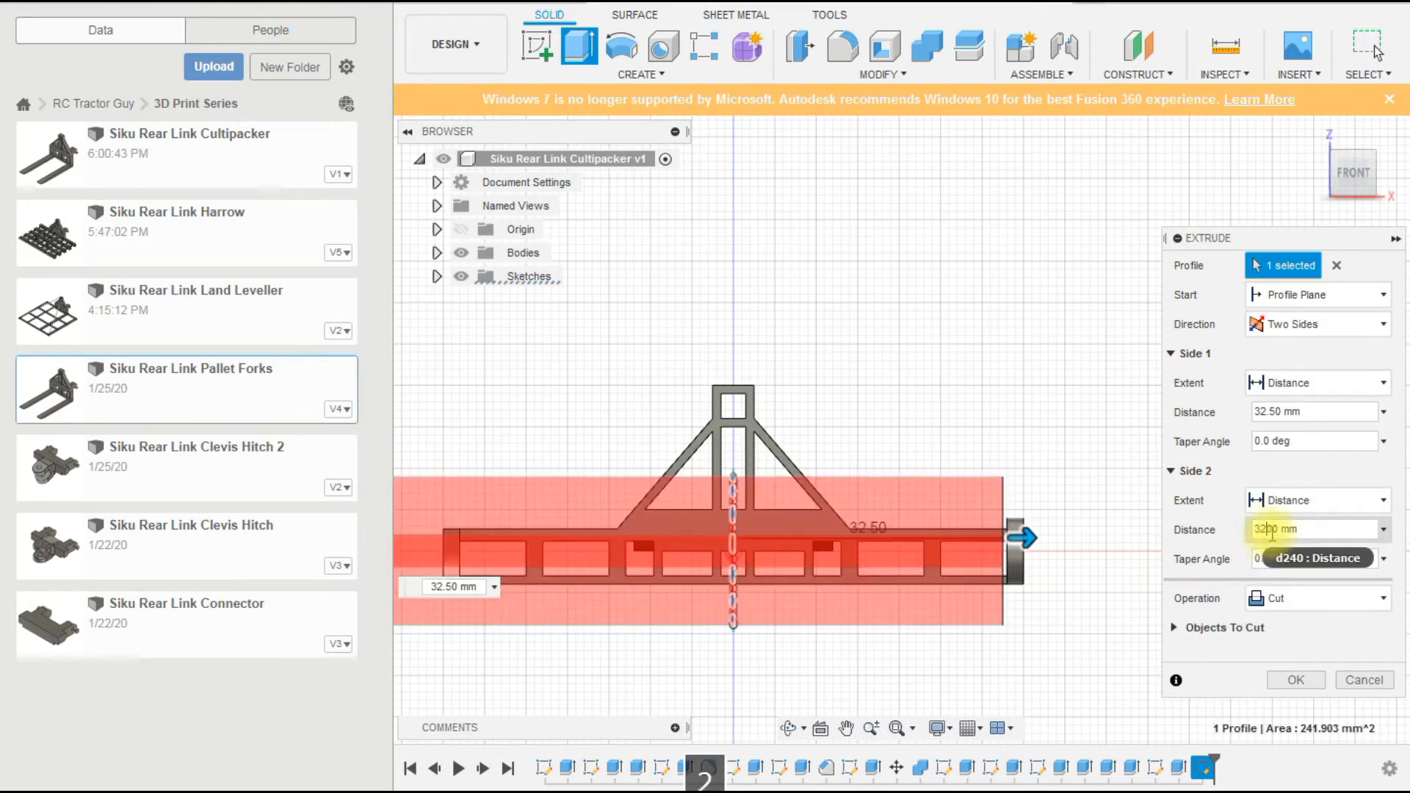
pyautogui.write('5')
pyautogui.press('Delete')
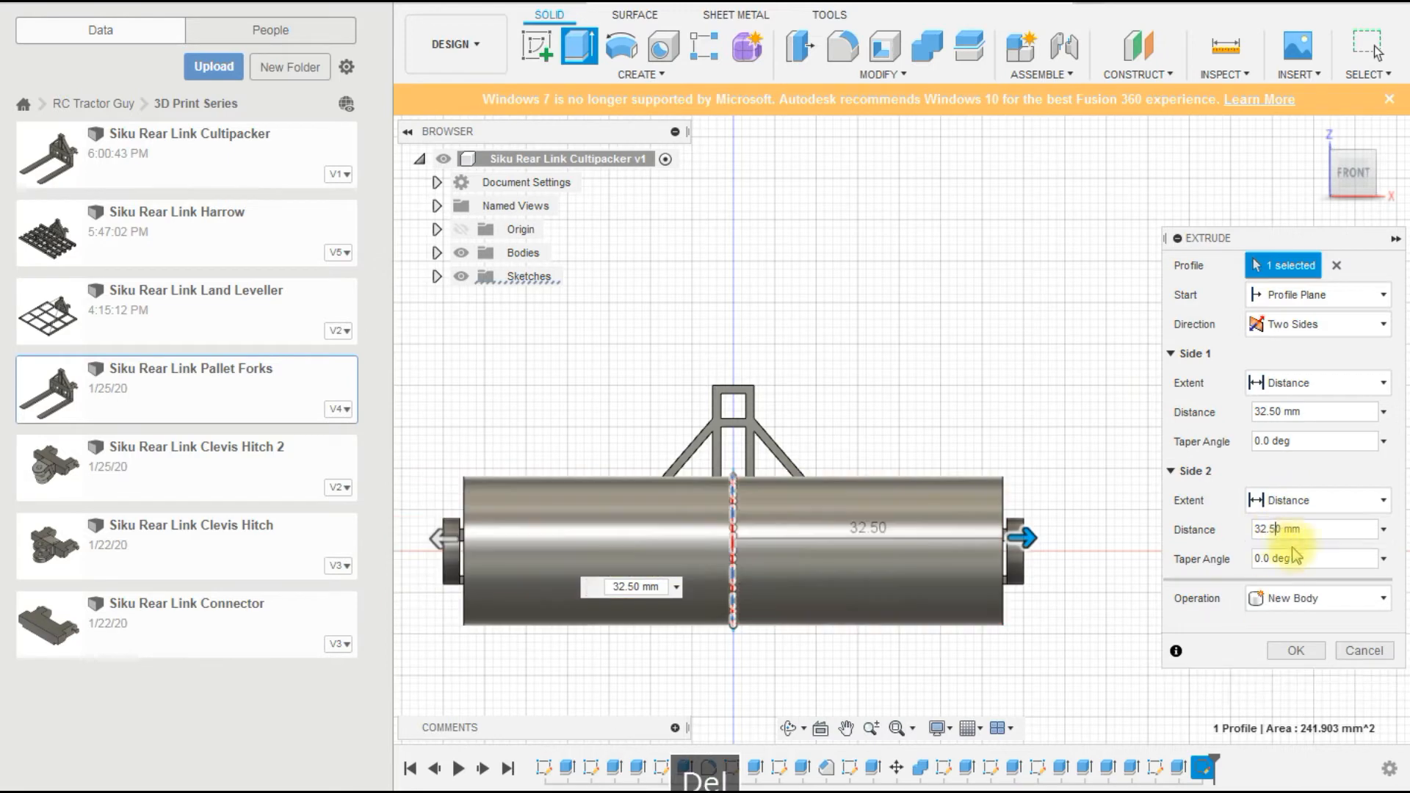
pyautogui.click(1292, 650)
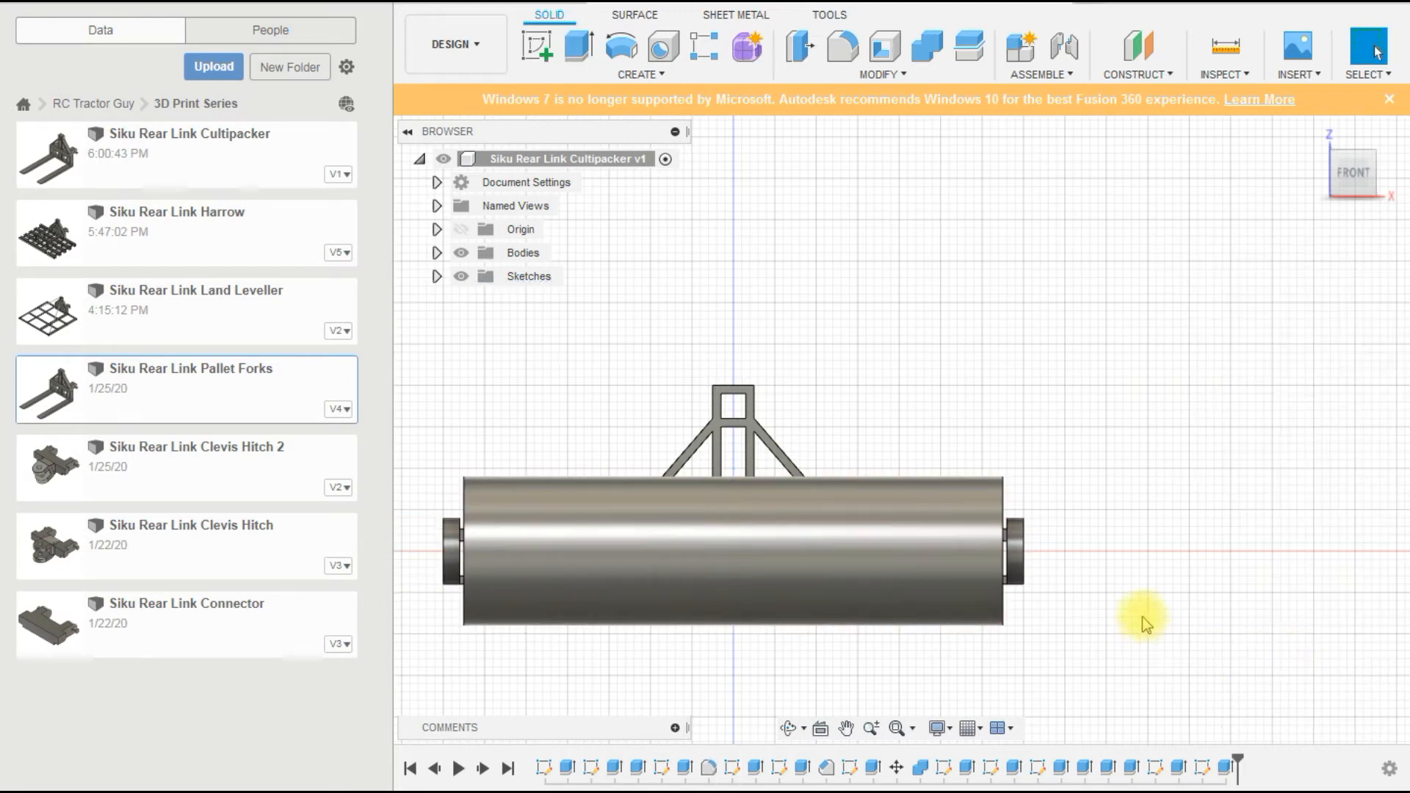
# Show the roller sketch Sketch11 again and hide all bodies.
pyautogui.keyDown('shift'); pyautogui.moveTo(1158, 592); pyautogui.dragTo(1049, 582, button='middle'); pyautogui.keyUp('shift')
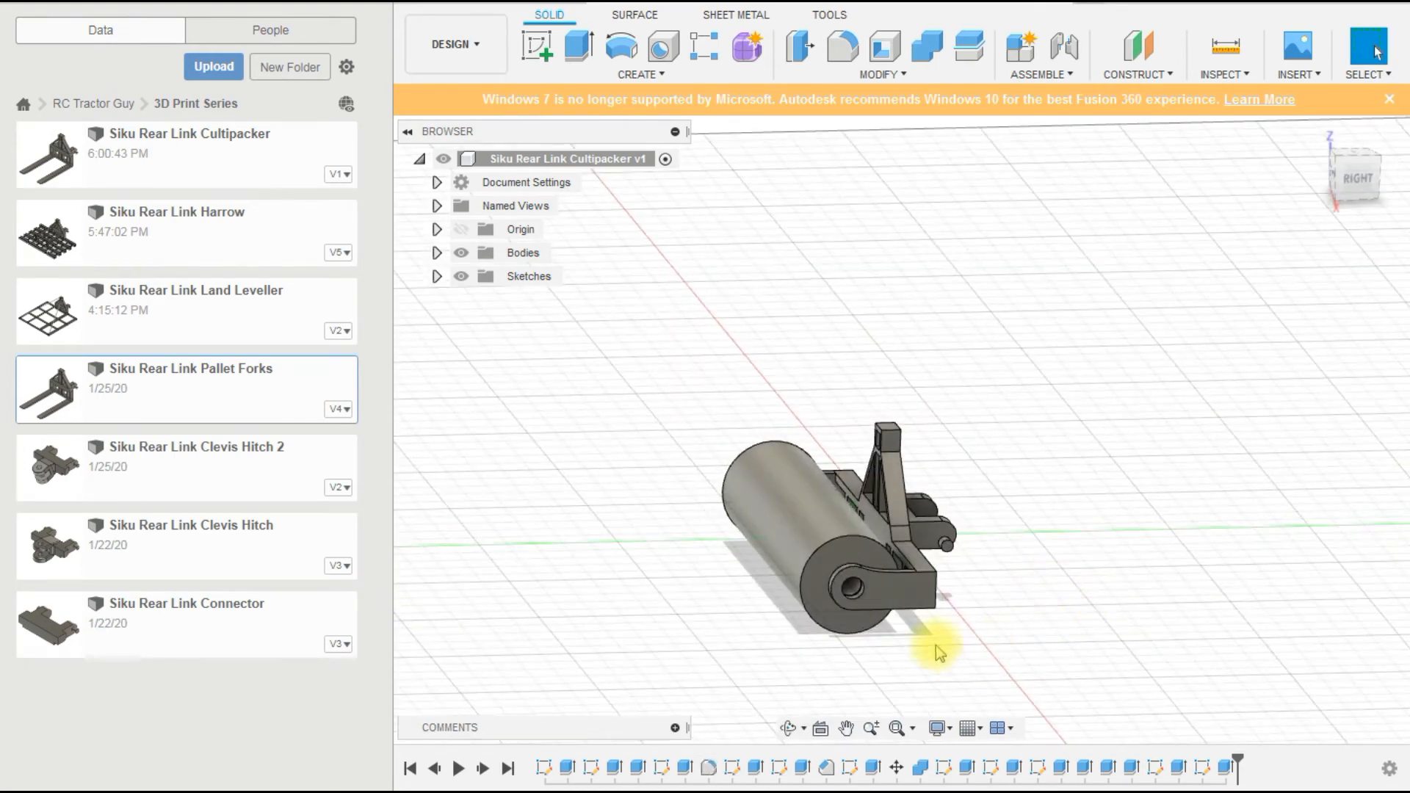
pyautogui.scroll(3, 938, 652)
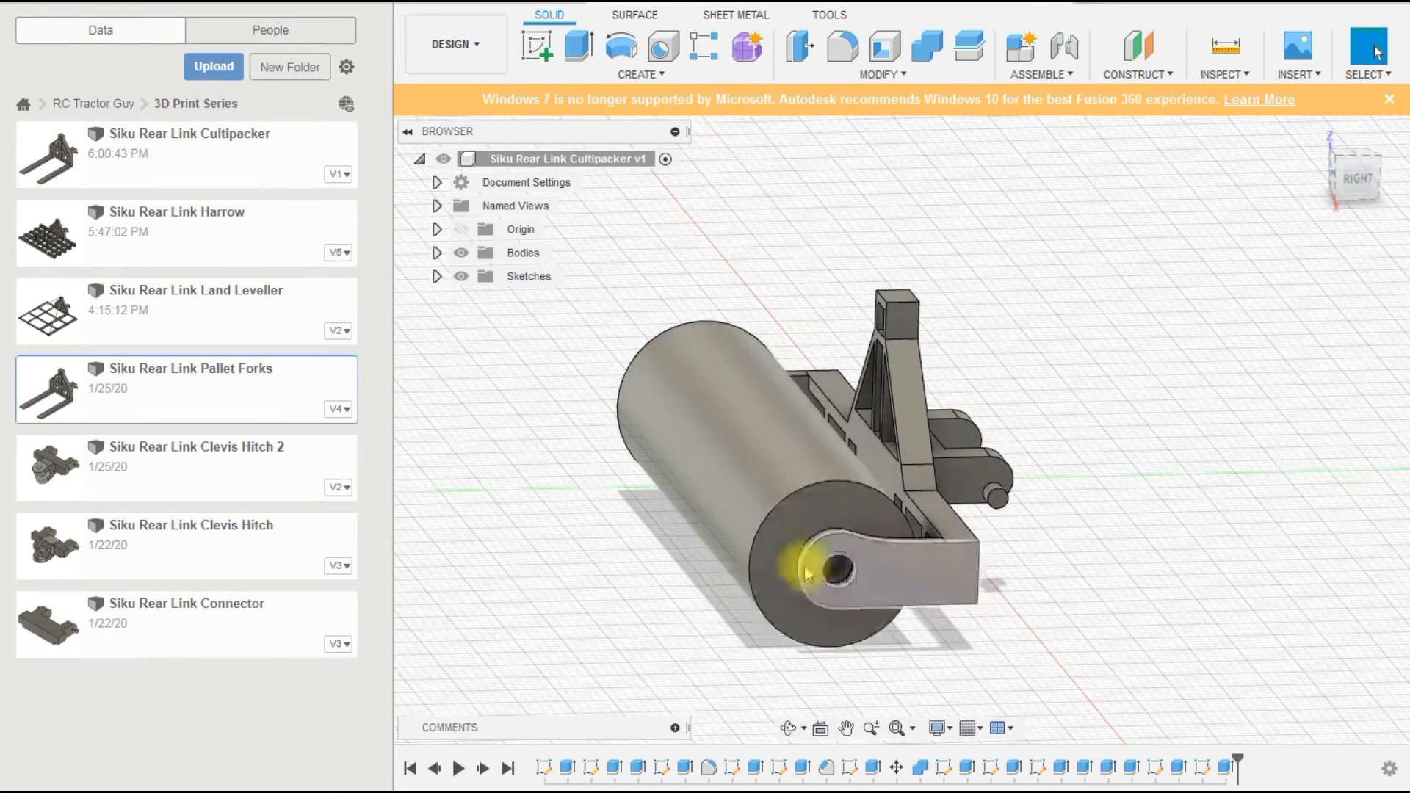
pyautogui.click(437, 277)
pyautogui.click(478, 536)
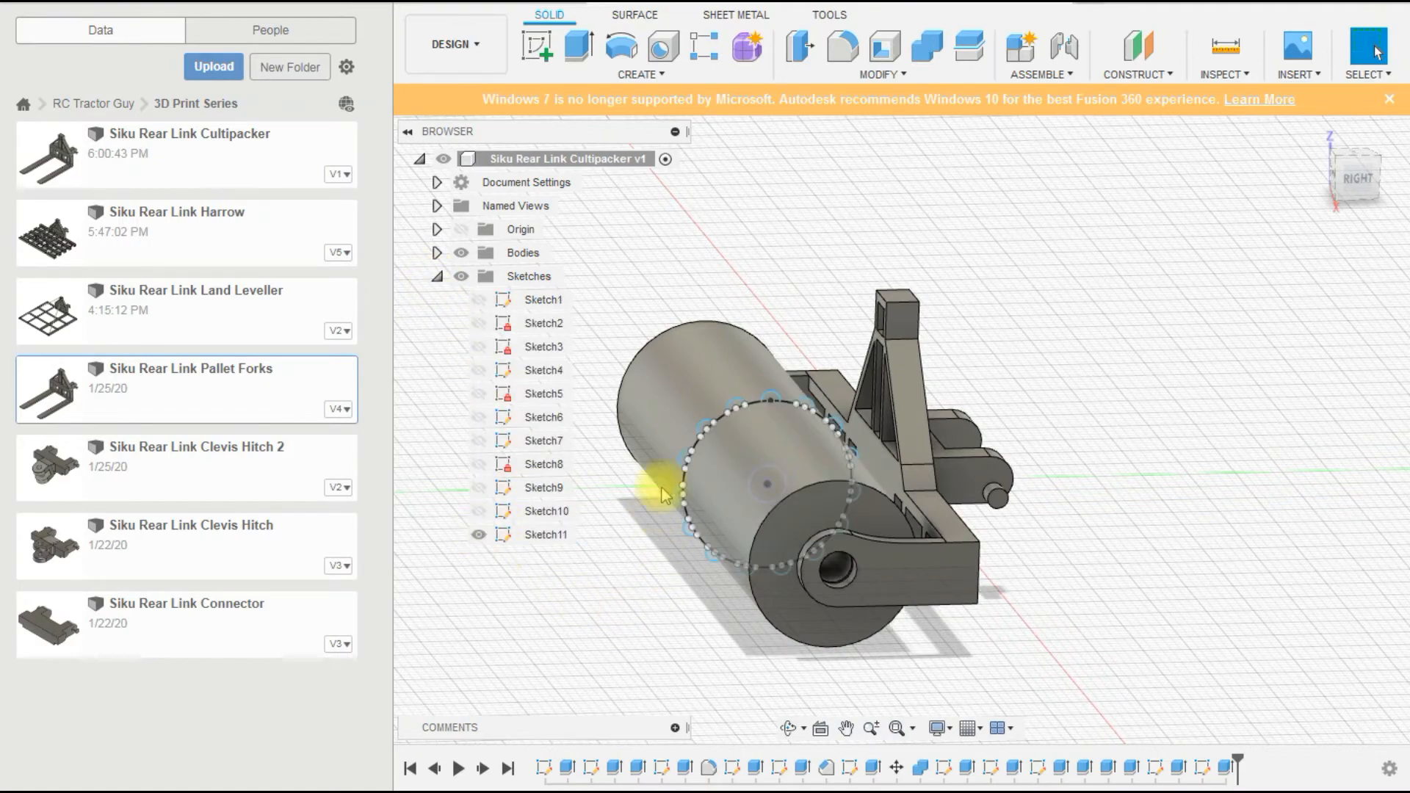
pyautogui.scroll(3, 650, 559)
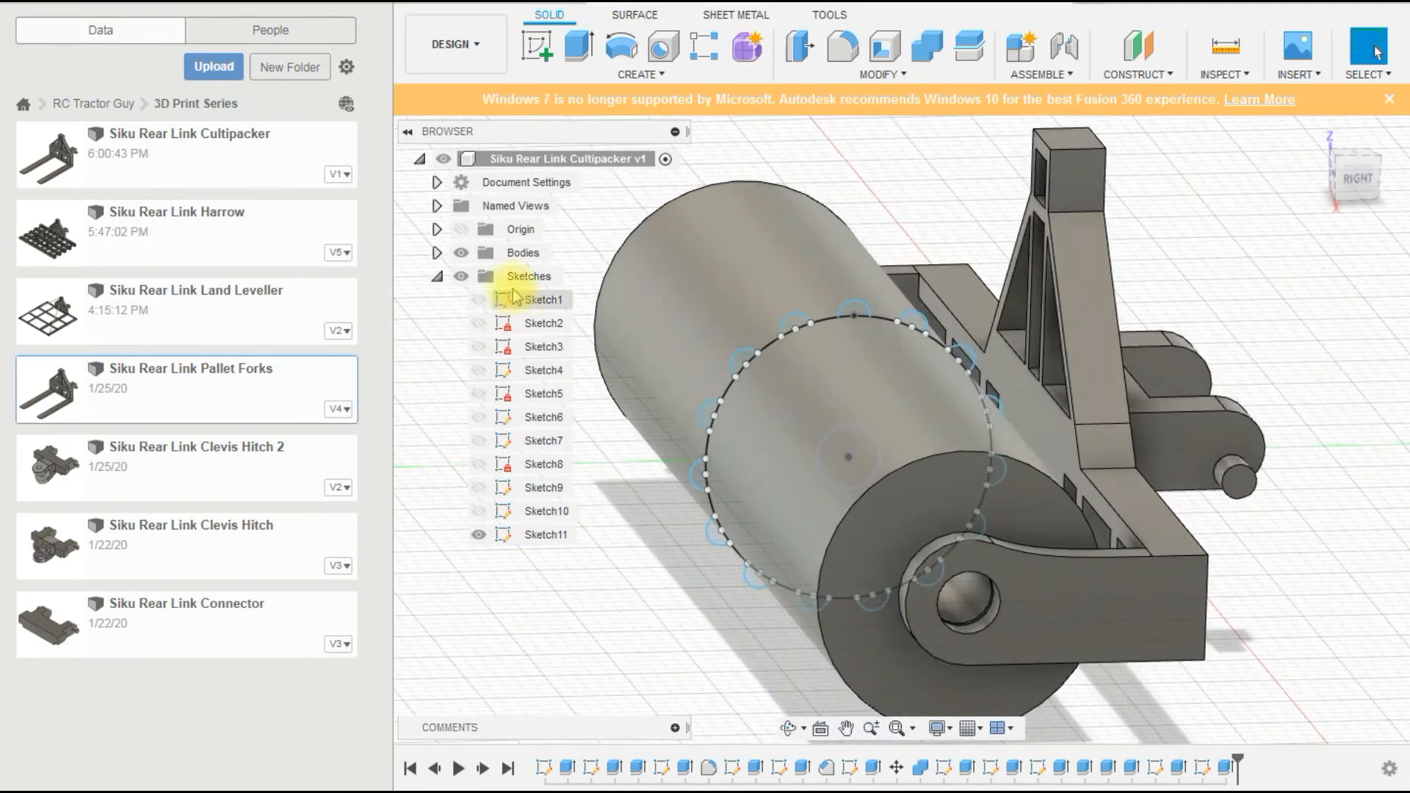
pyautogui.click(461, 254)
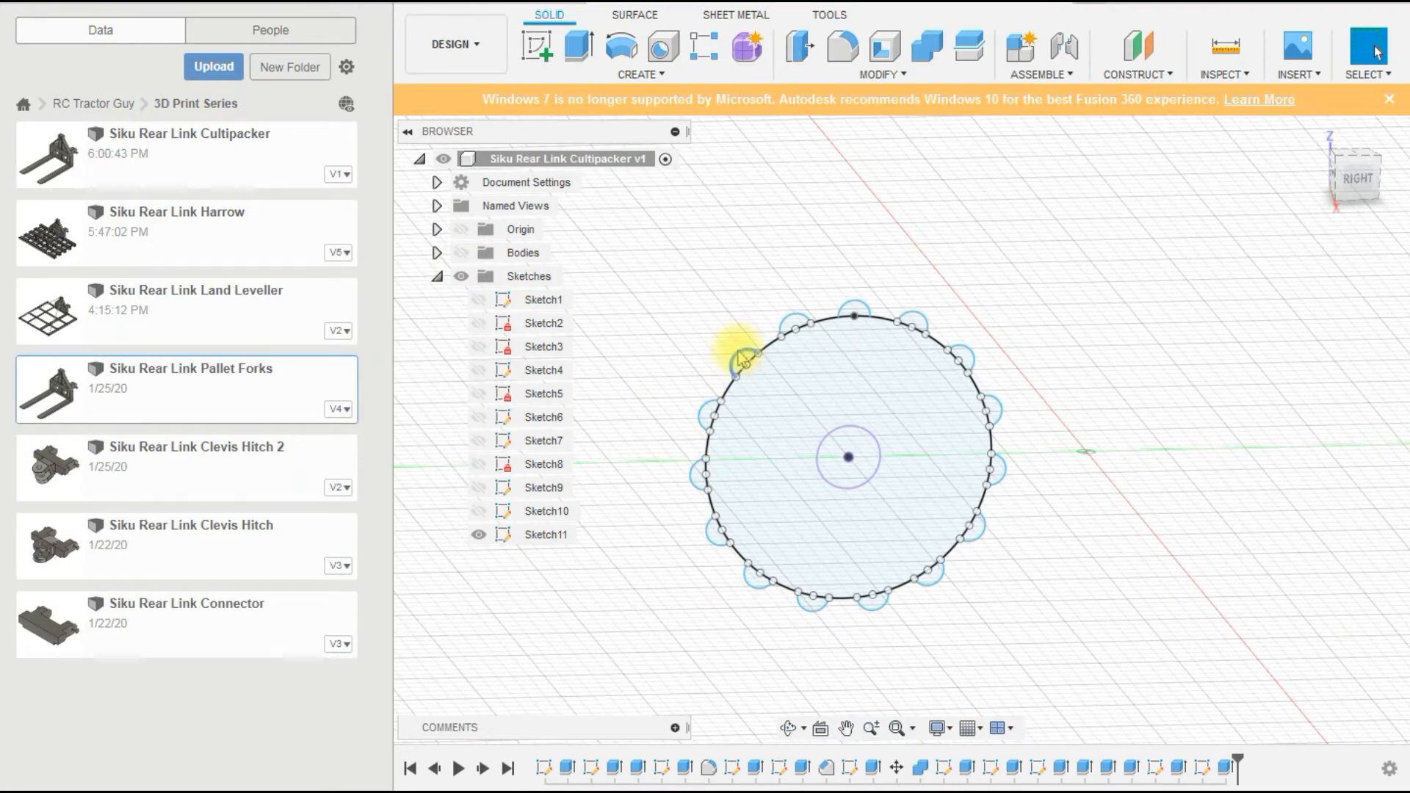
# Select all 15 half-round rib profiles around the rim of Sketch11, leaving out the disc and centre circle.
pyautogui.scroll(3, 726, 367)
pyautogui.click(790, 395)
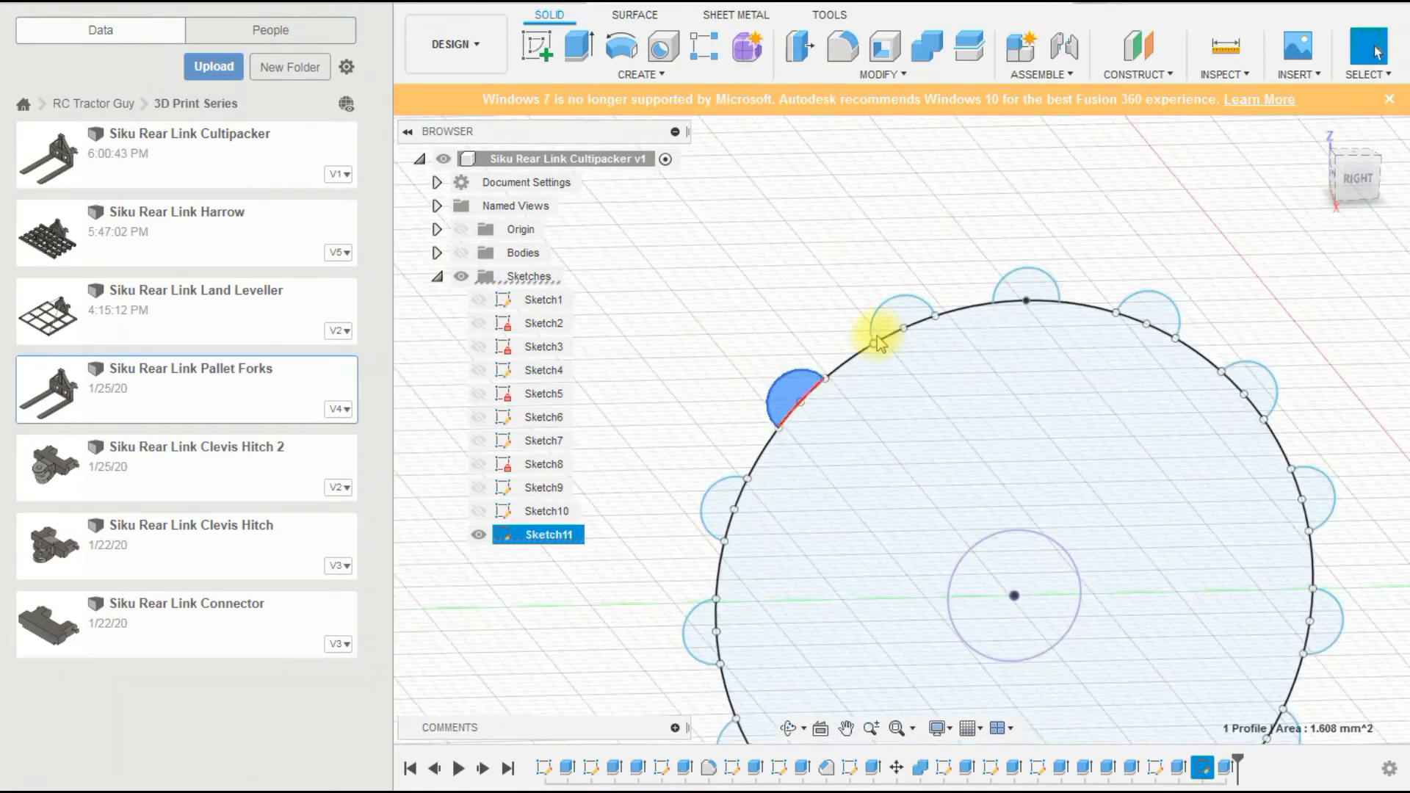
pyautogui.scroll(-5, 809, 327)
pyautogui.moveTo(716, 244)
pyautogui.mouseDown()
pyautogui.moveTo(938, 519)
pyautogui.moveTo(932, 544)
pyautogui.mouseUp()
pyautogui.keyDown('ctrl'); pyautogui.click(906, 494); pyautogui.keyUp('ctrl')
pyautogui.keyDown('ctrl'); pyautogui.click(888, 441); pyautogui.keyUp('ctrl')
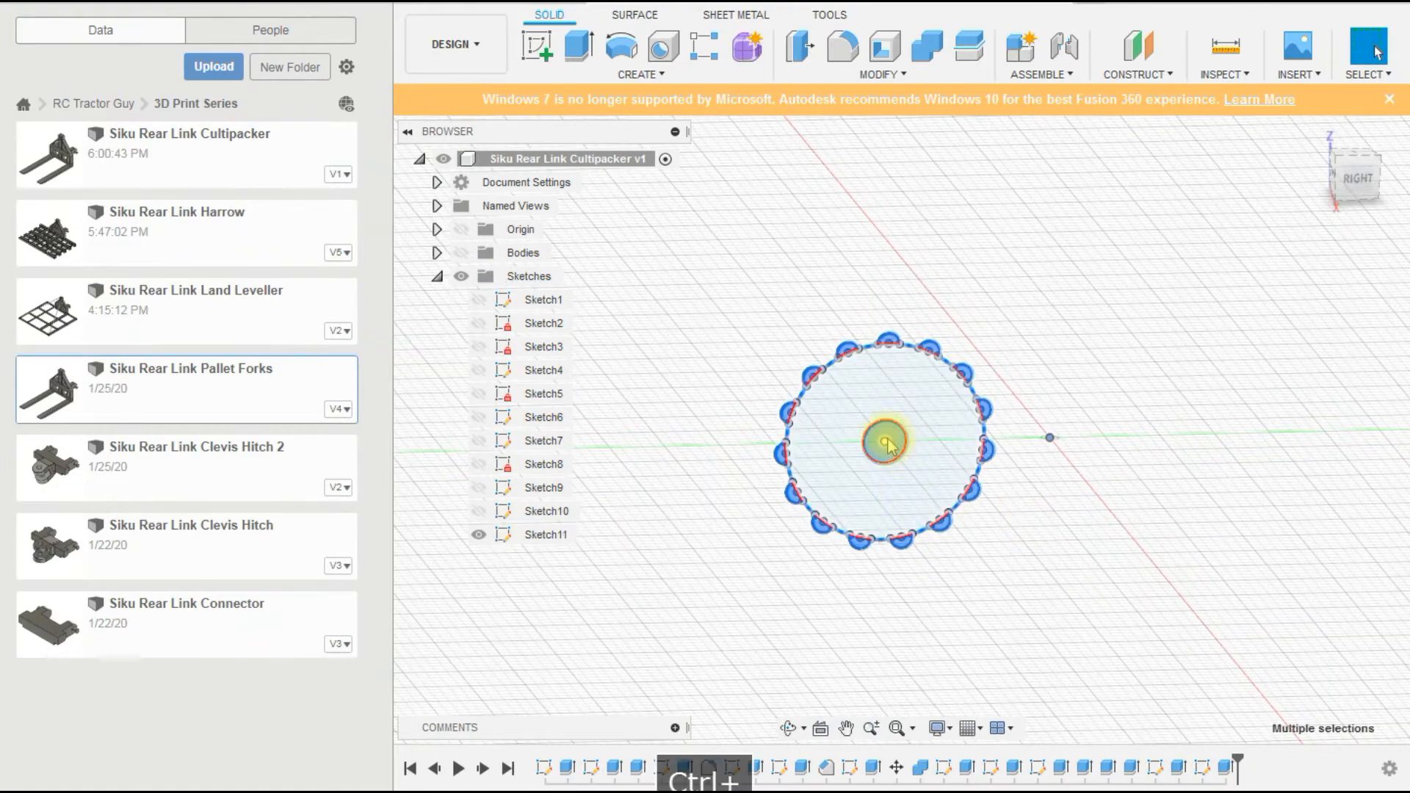
pyautogui.scroll(8, 918, 456)
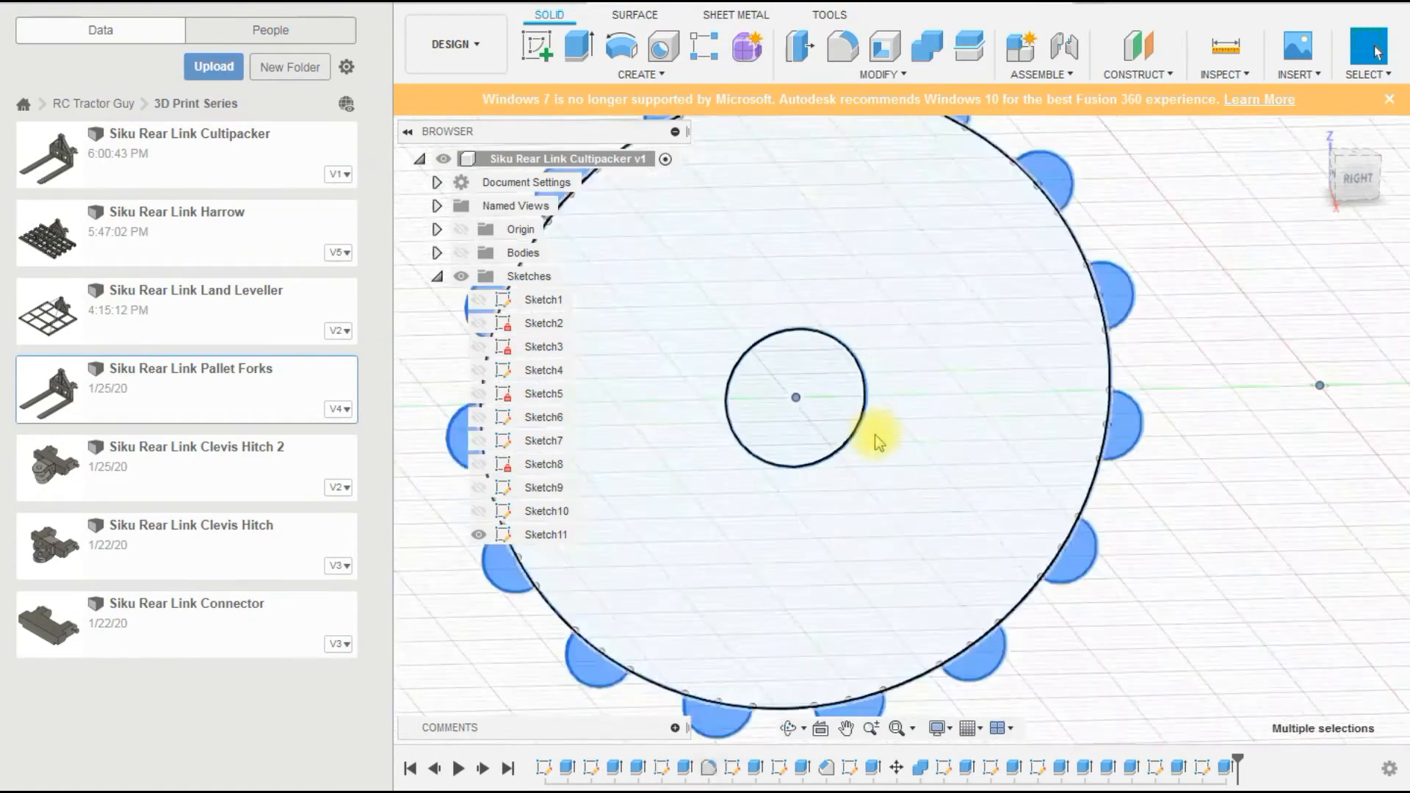
pyautogui.scroll(-8, 861, 433)
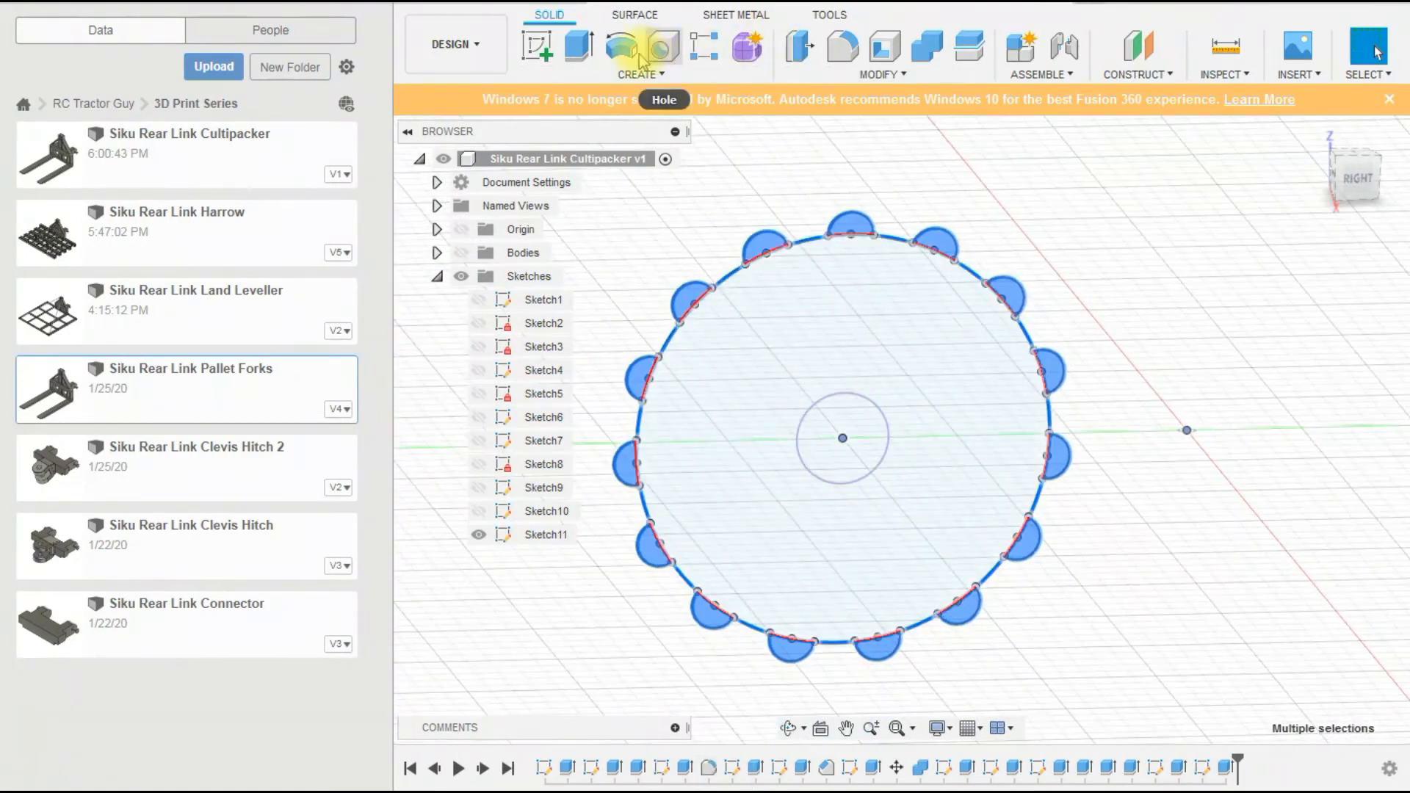
# Extrude the 15 rib profiles in two directions with a distance of 0.5 mm on each side.
pyautogui.click(580, 47)
pyautogui.click(1278, 324)
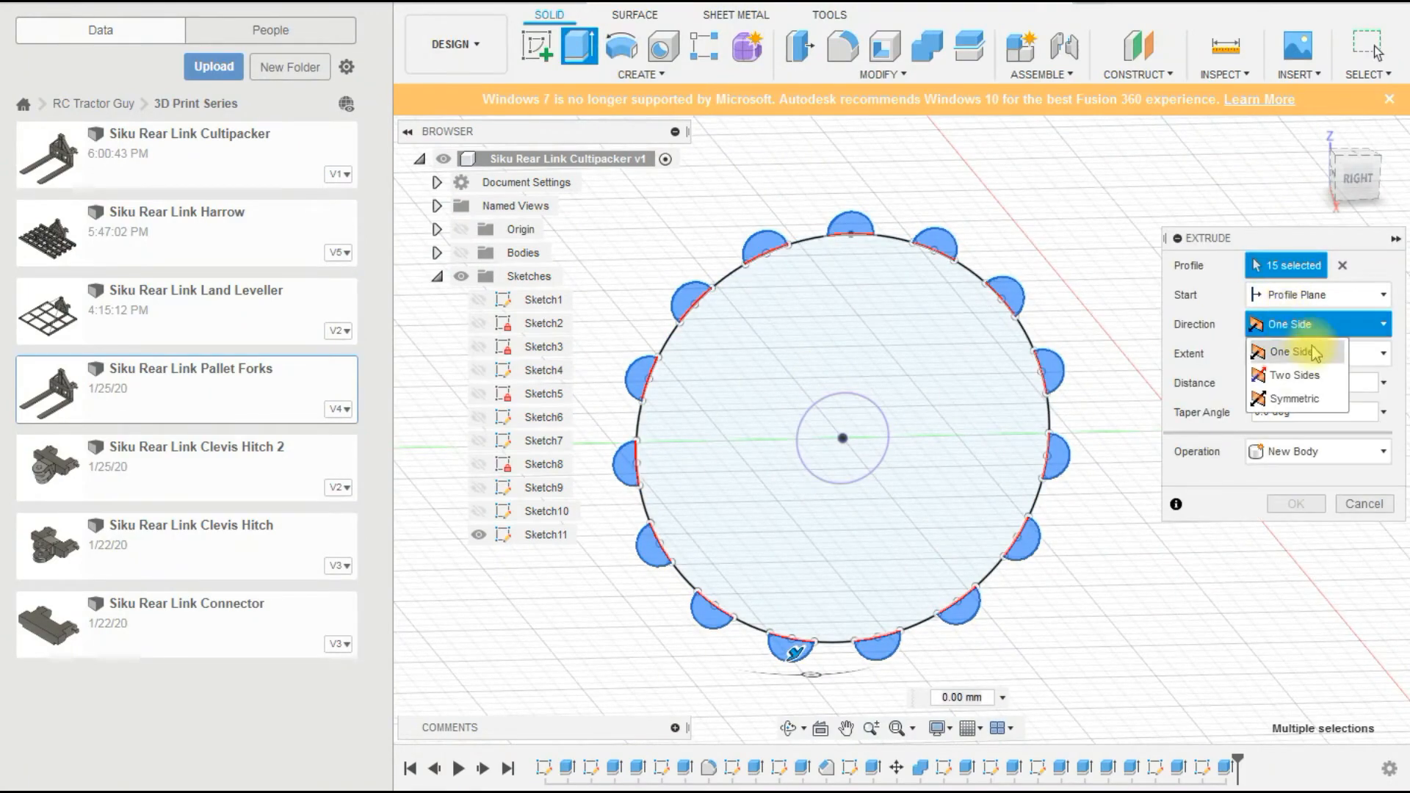
pyautogui.click(1300, 350)
pyautogui.keyDown('shift'); pyautogui.moveTo(1041, 570); pyautogui.dragTo(1064, 645, button='middle'); pyautogui.keyUp('shift')
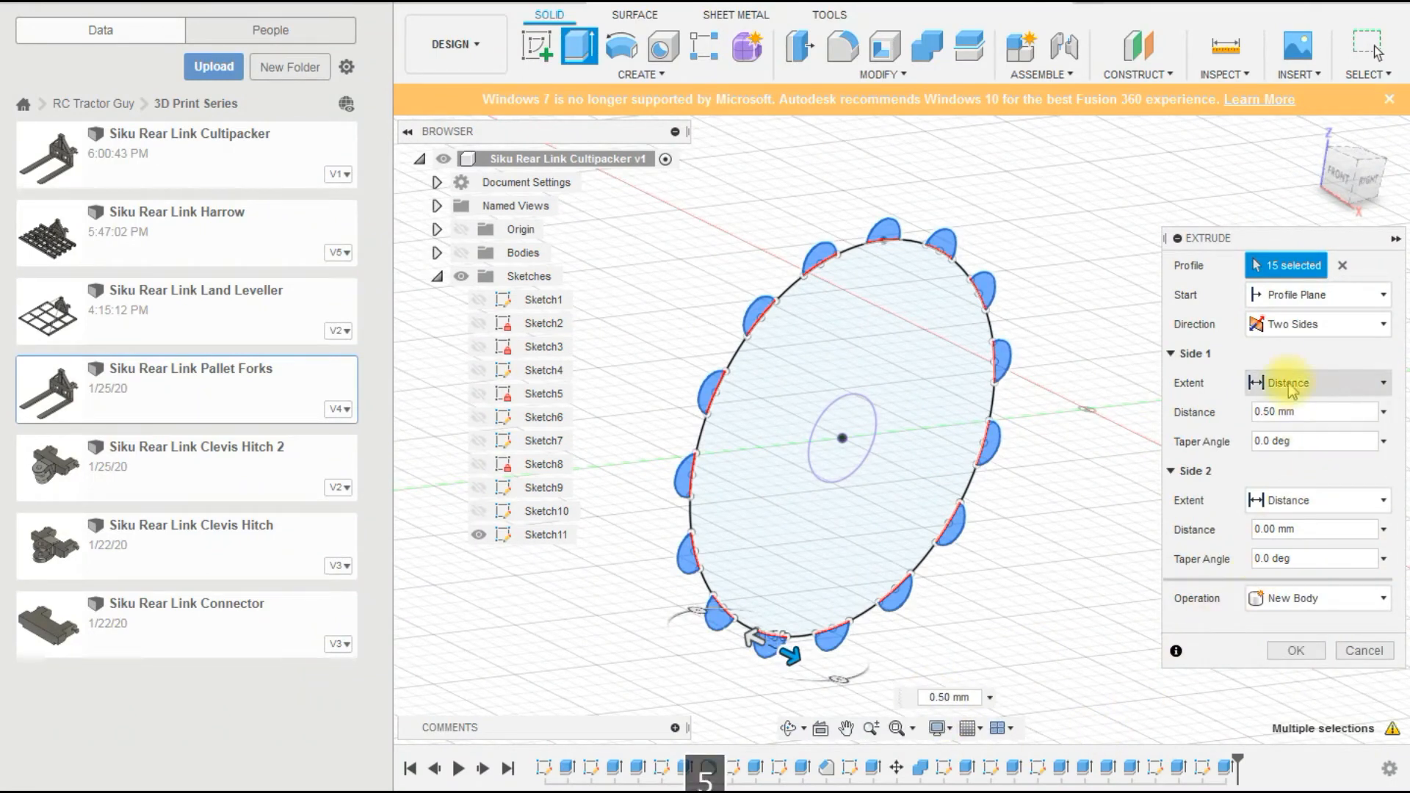
pyautogui.click(1292, 328)
pyautogui.click(1293, 331)
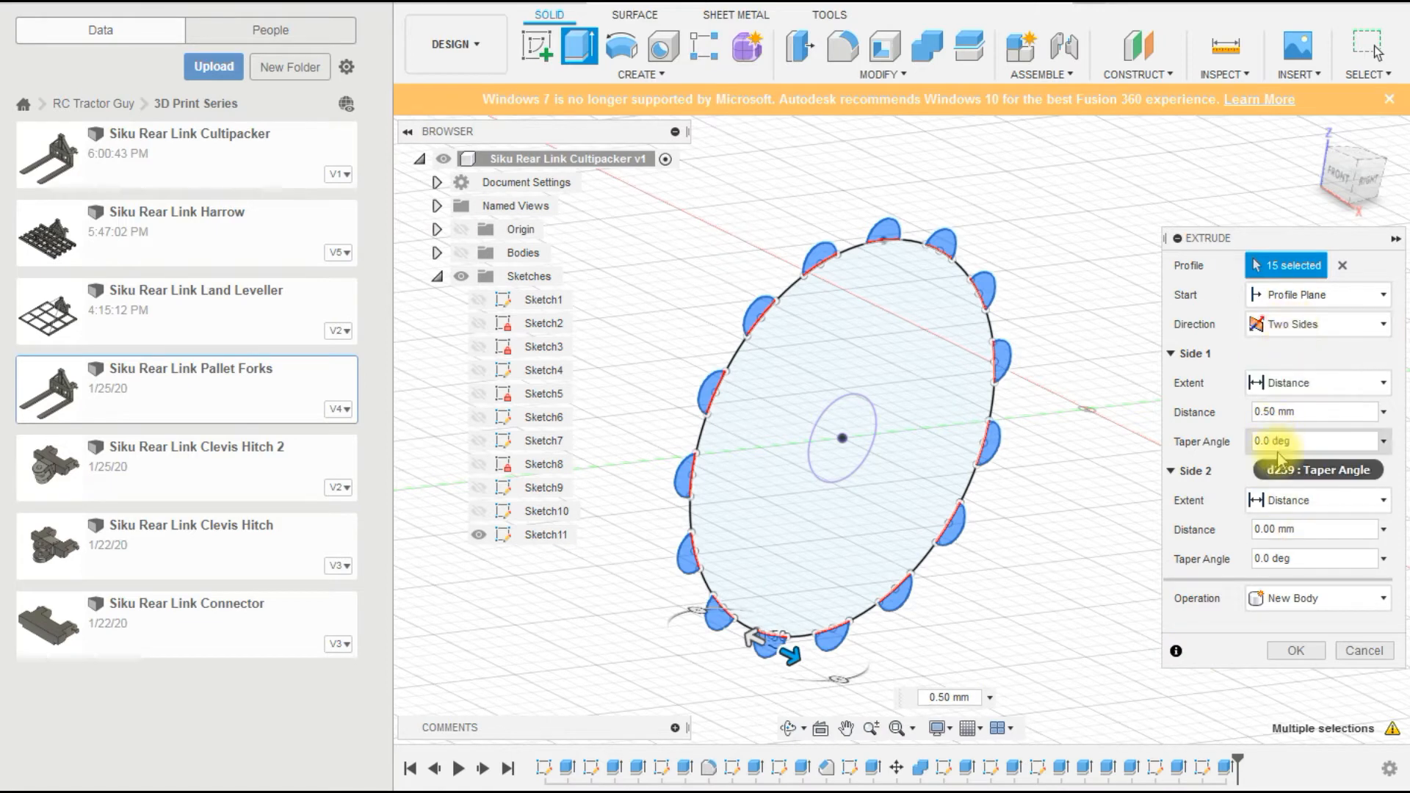
pyautogui.write('5')
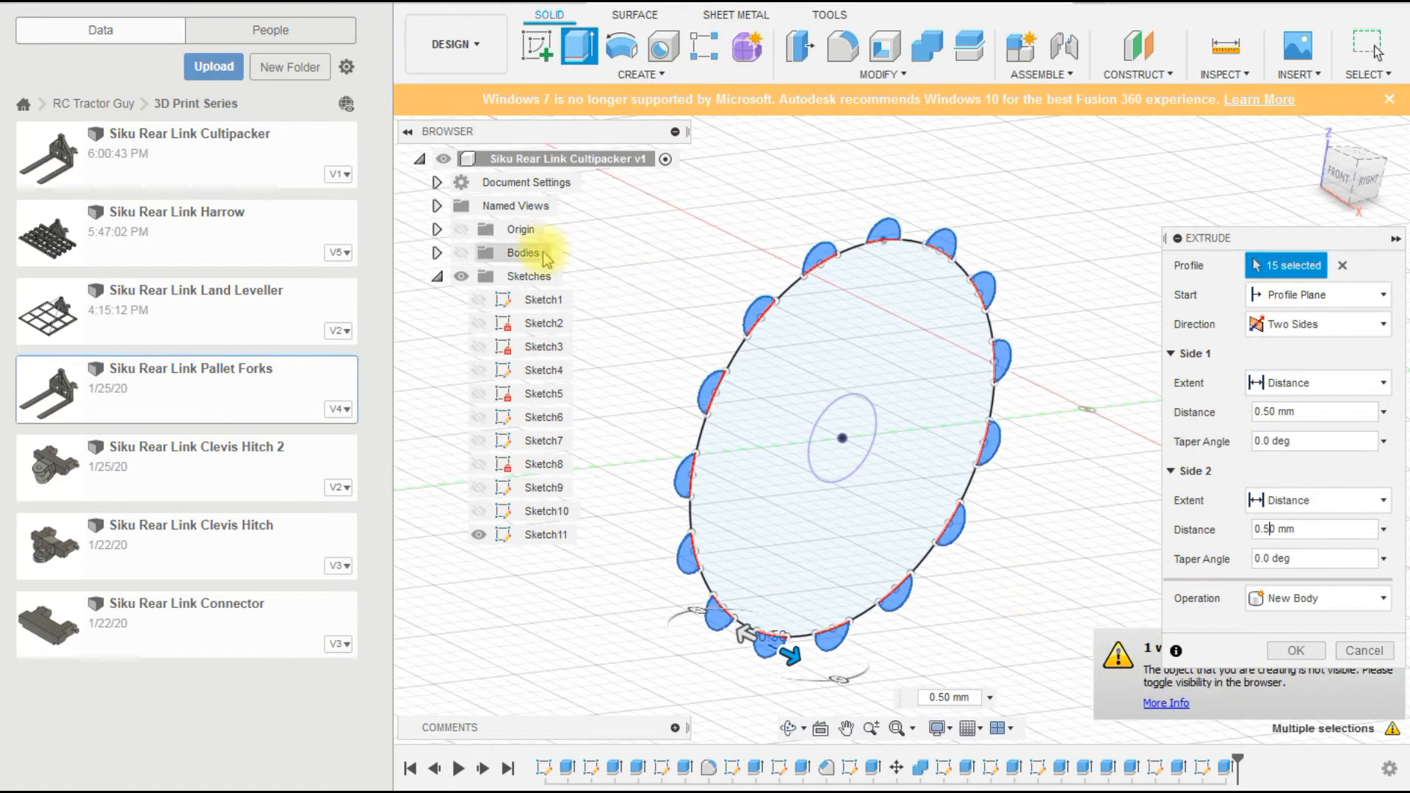
# Show the bodies with roller Body3 hidden and create the rib extrusion as new bodies.
pyautogui.click(438, 254)
pyautogui.click(461, 253)
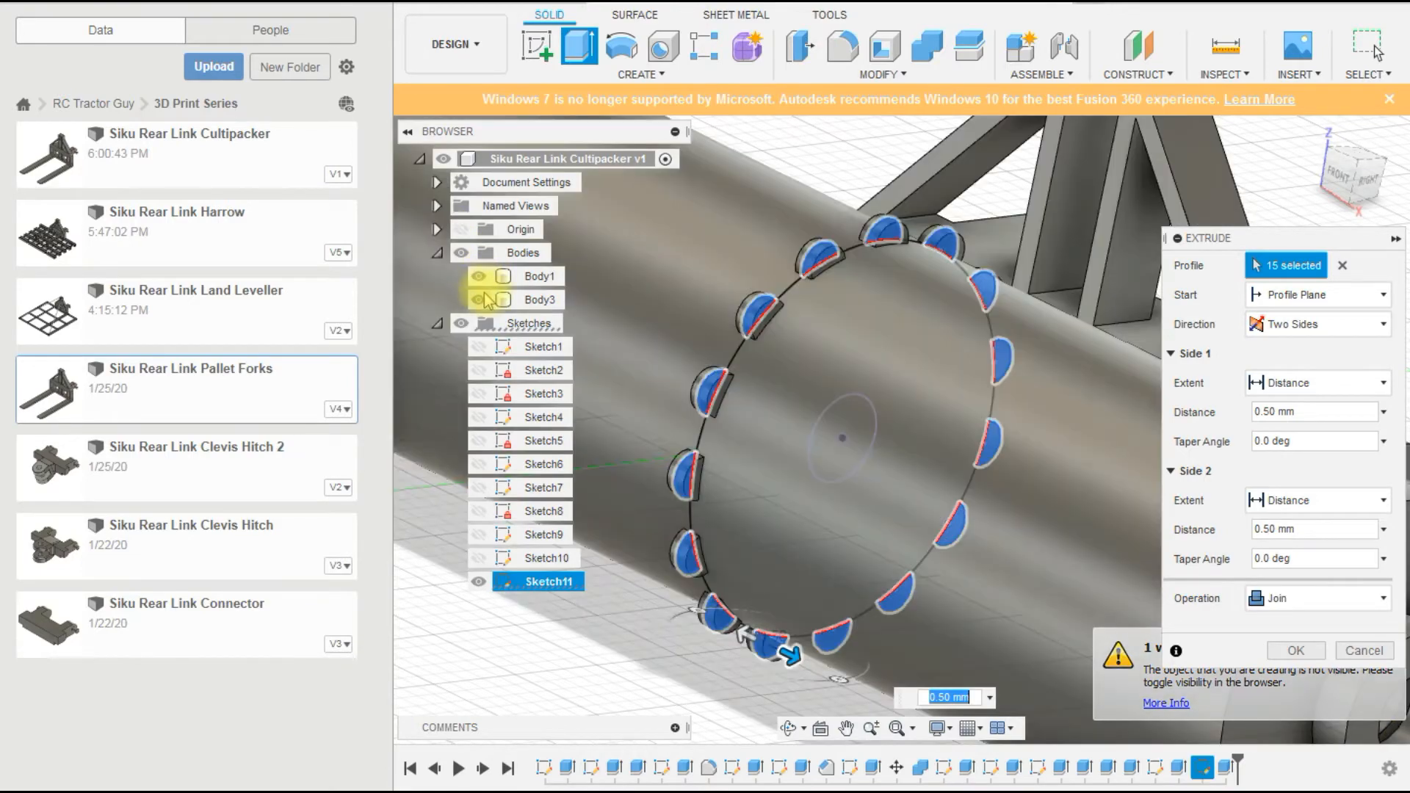
pyautogui.click(478, 300)
pyautogui.scroll(-1, 808, 420)
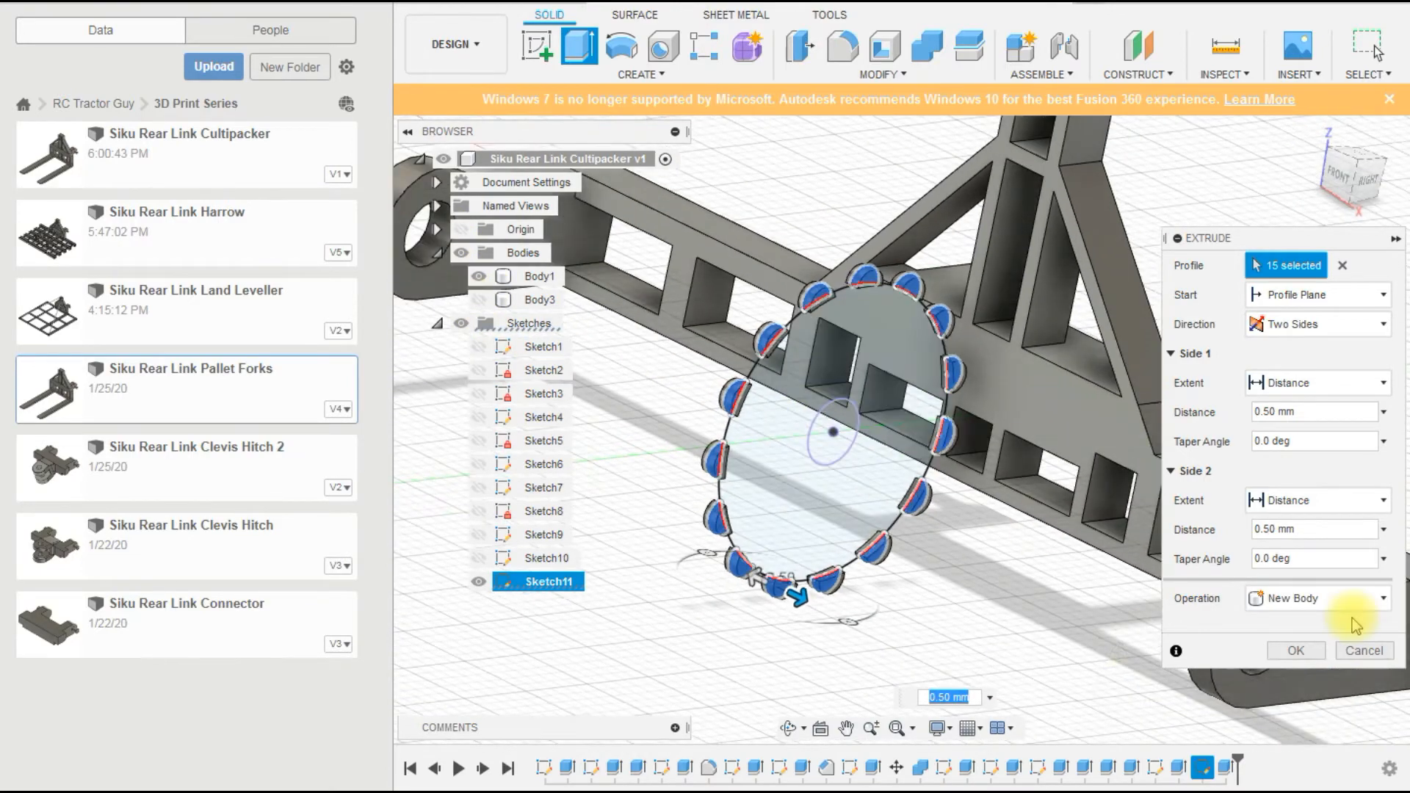
pyautogui.click(1290, 652)
# Hide Sketch11 and show the roller Body3 again.
pyautogui.scroll(-1, 1016, 576)
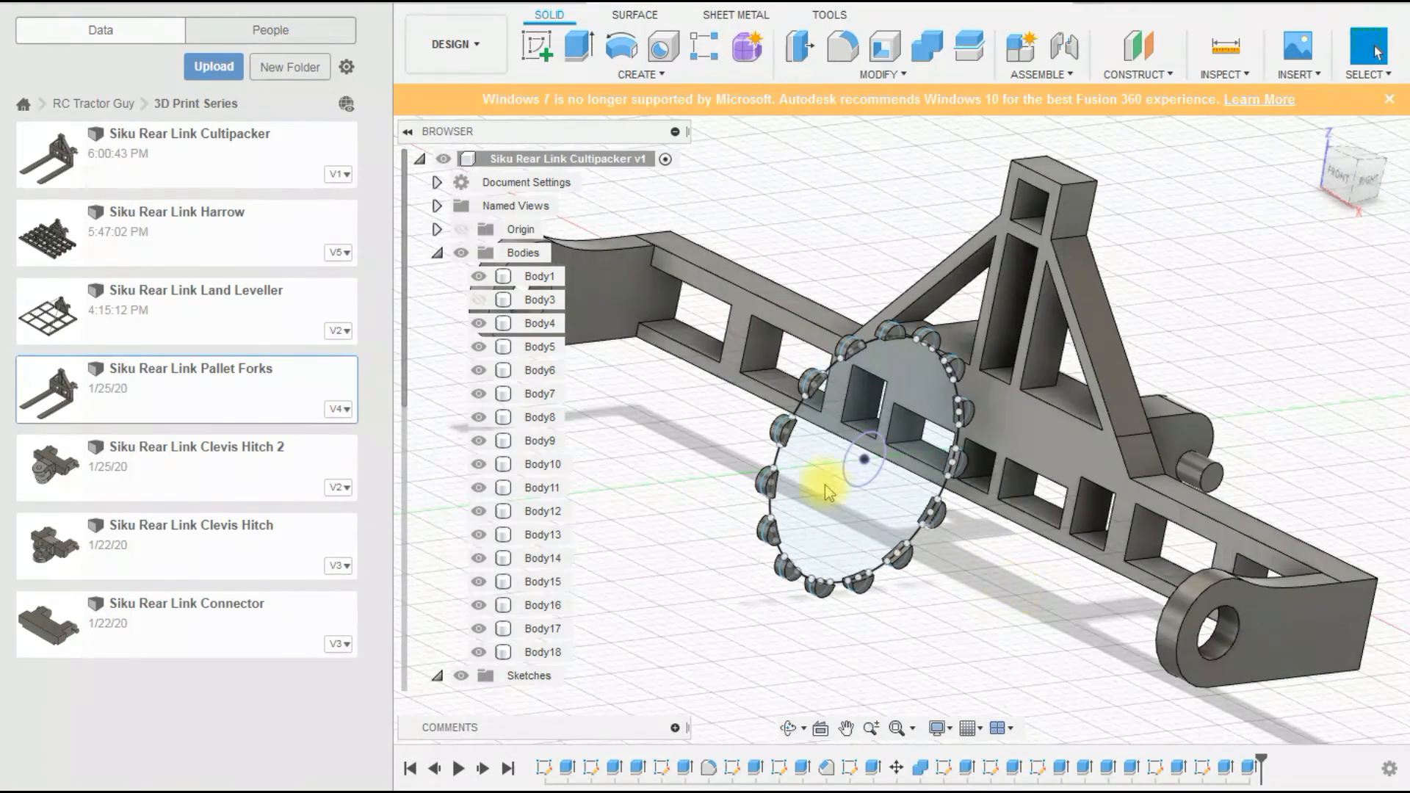
pyautogui.scroll(-2, 453, 683)
pyautogui.scroll(-2, 453, 683)
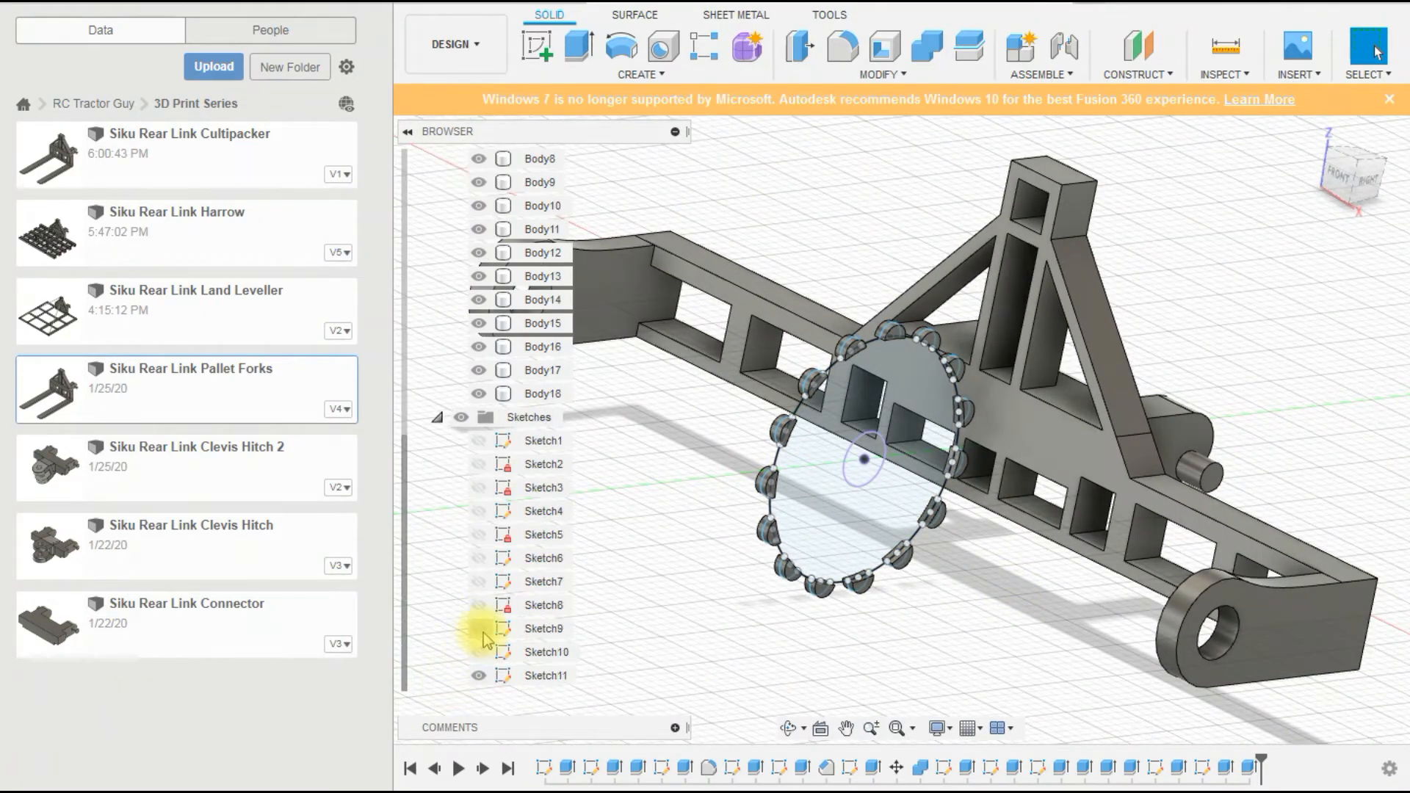
pyautogui.click(484, 674)
pyautogui.scroll(-1, 720, 677)
pyautogui.keyDown('shift'); pyautogui.moveTo(866, 661); pyautogui.dragTo(826, 655, button='middle'); pyautogui.keyUp('shift')
# Select the 15 rib bodies Body4 through Body18 and start a rectangular pattern of them.
pyautogui.click(546, 598)
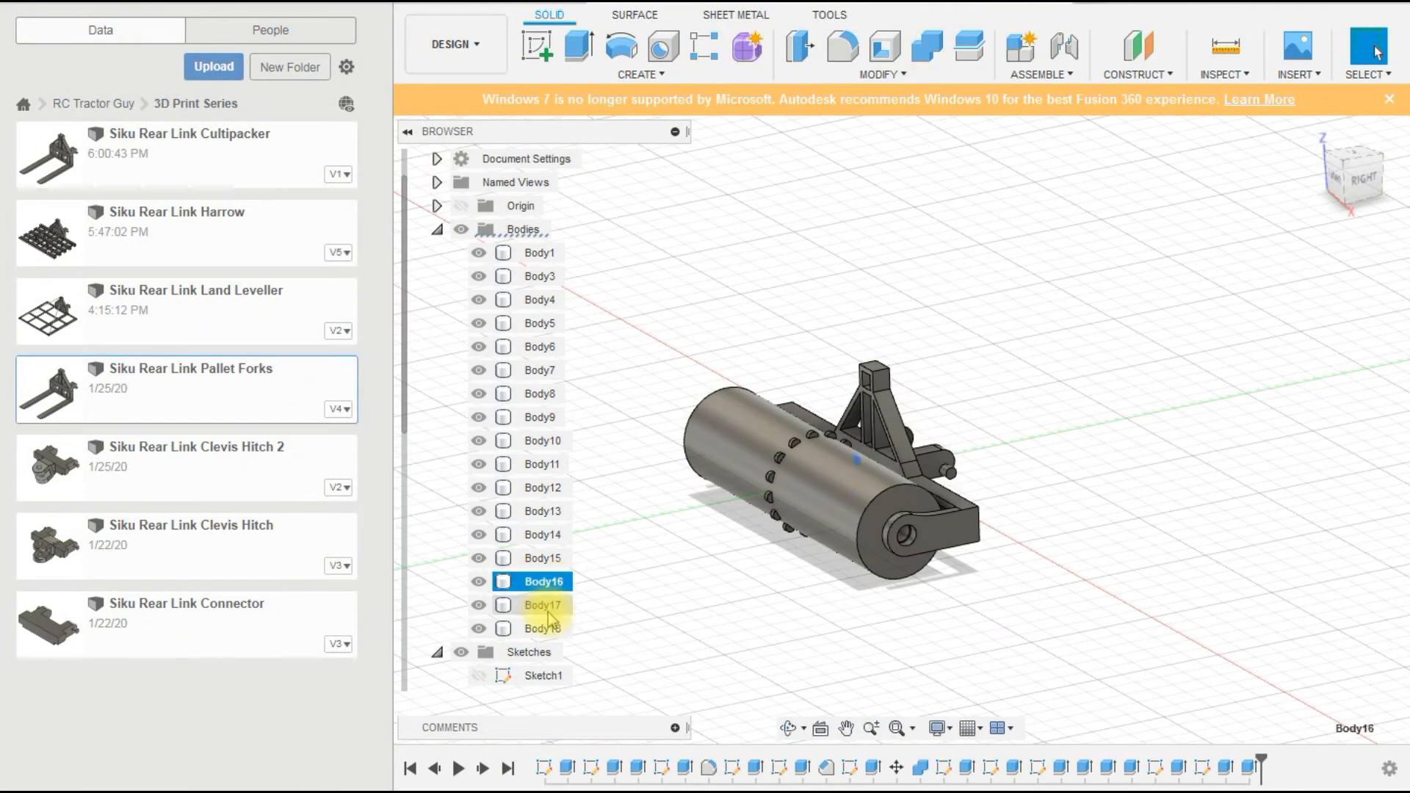
pyautogui.keyDown('ctrl'); pyautogui.click(543, 559); pyautogui.keyUp('ctrl')
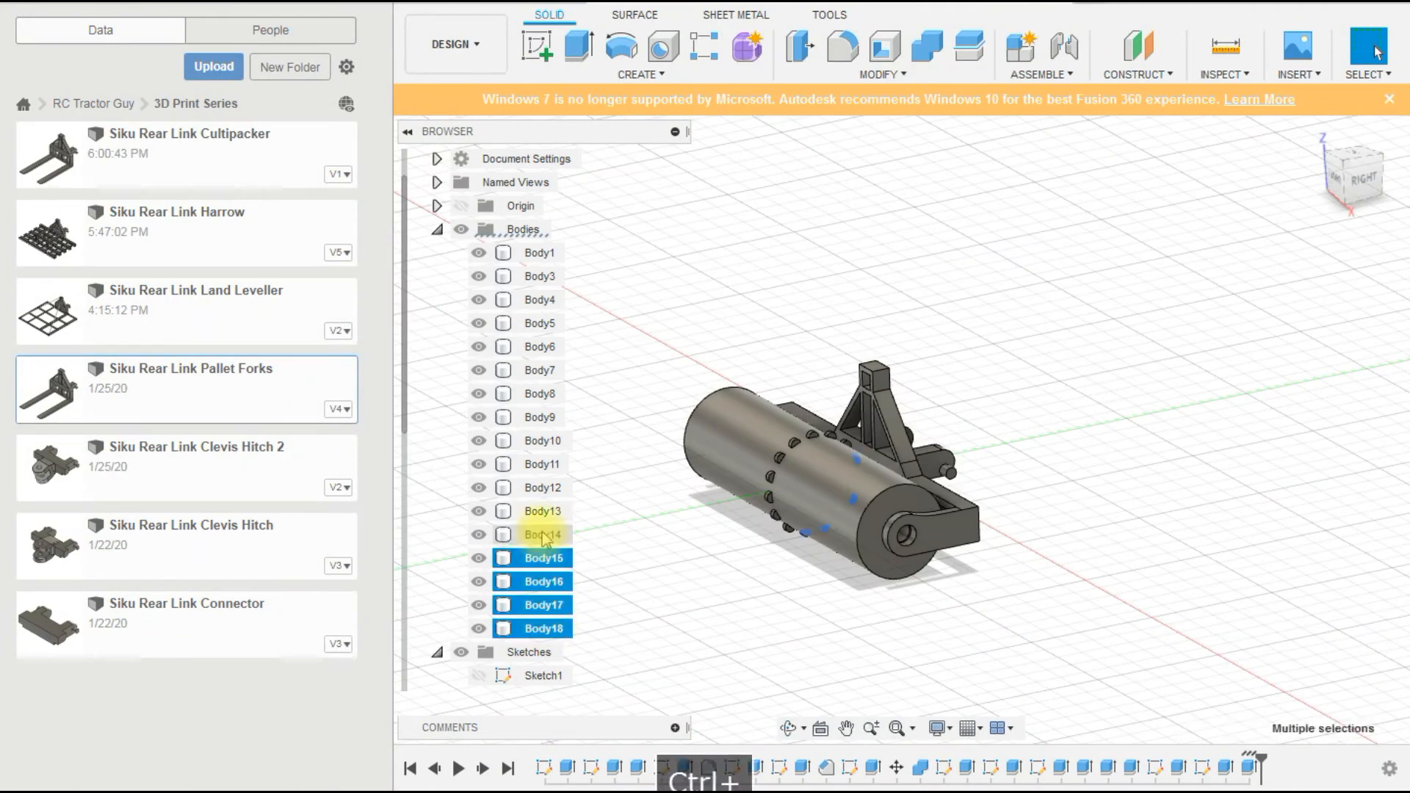
pyautogui.keyDown('ctrl'); pyautogui.click(543, 487); pyautogui.keyUp('ctrl')
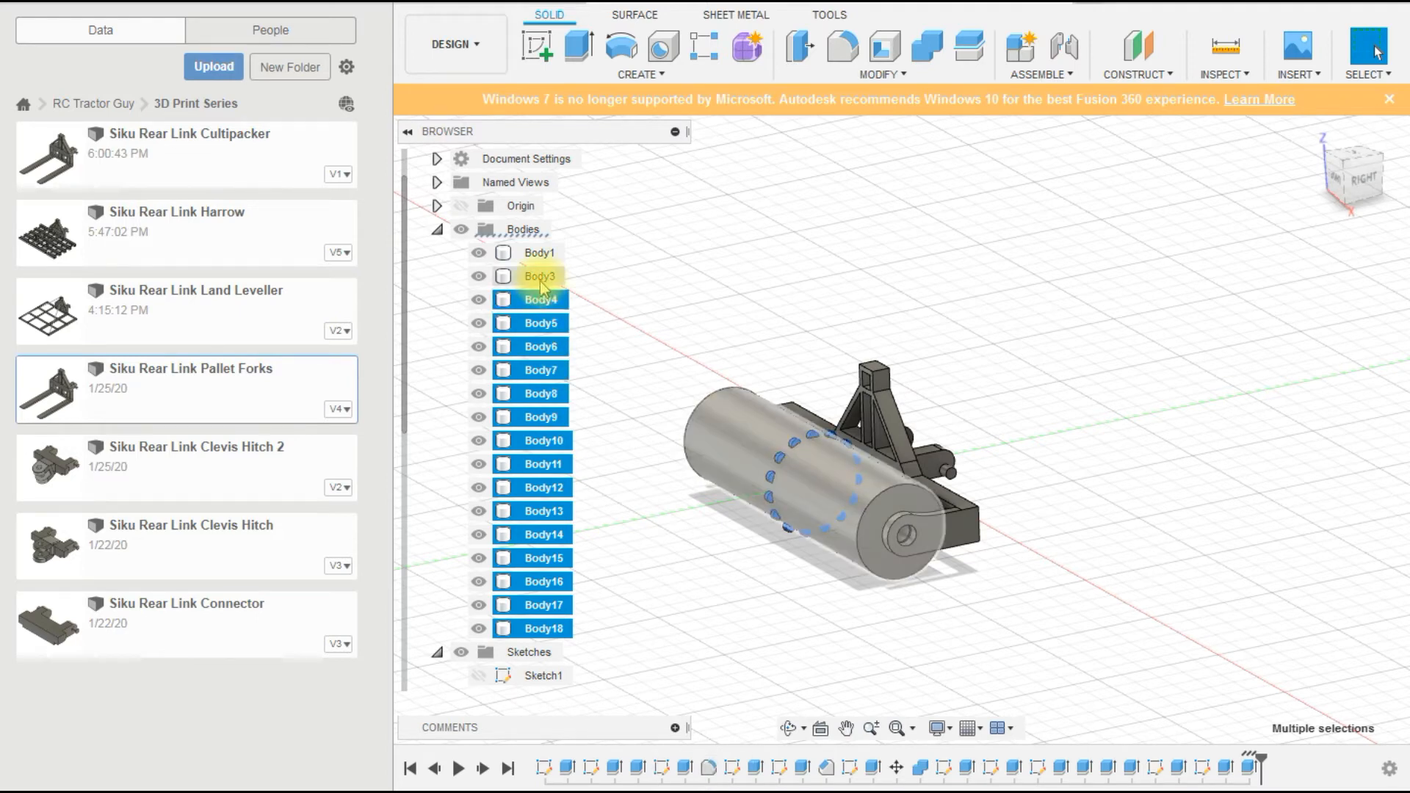
pyautogui.click(705, 45)
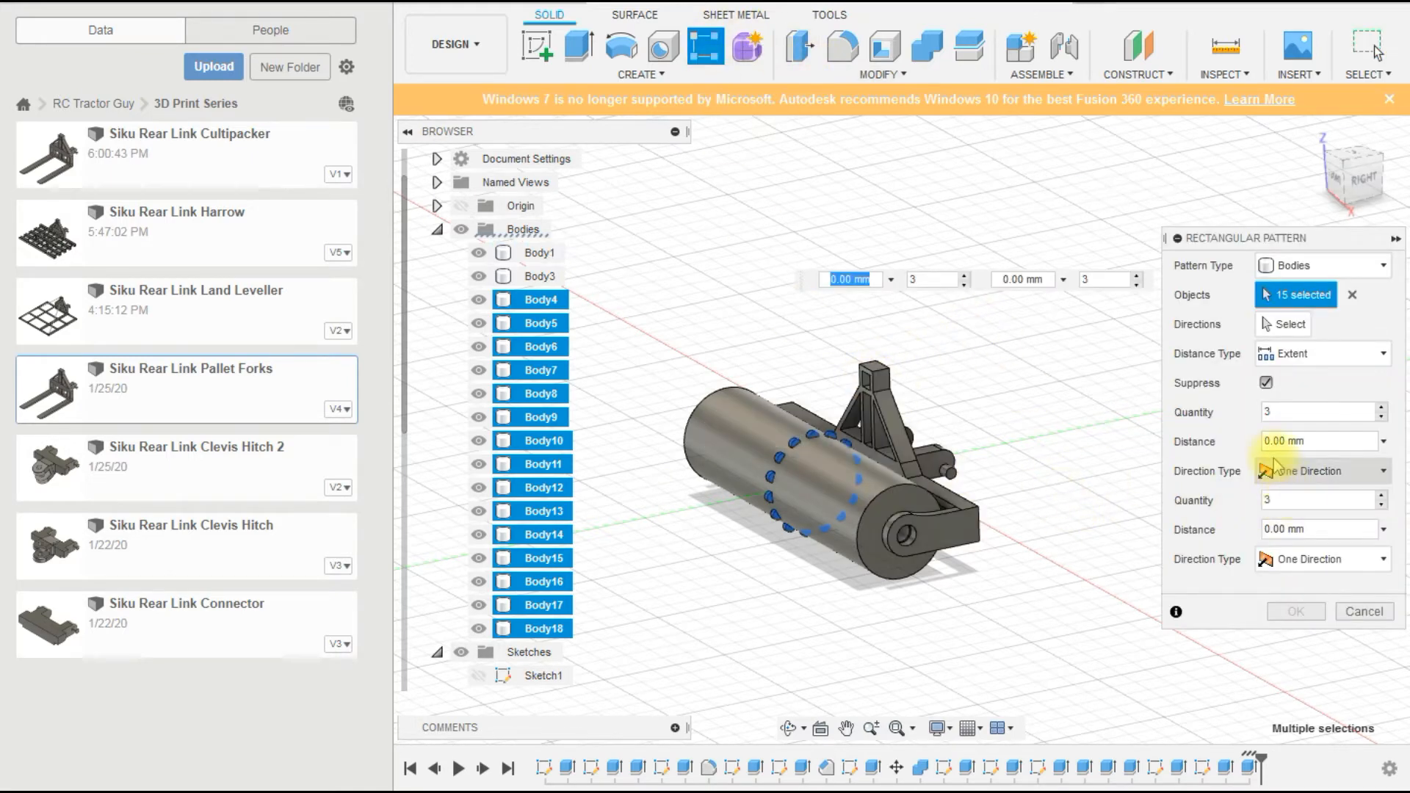
# Set the pattern's first direction to symmetric with a quantity of 11 and a distance of 30 mm before picking a direction.
pyautogui.click(1320, 471)
pyautogui.click(1300, 514)
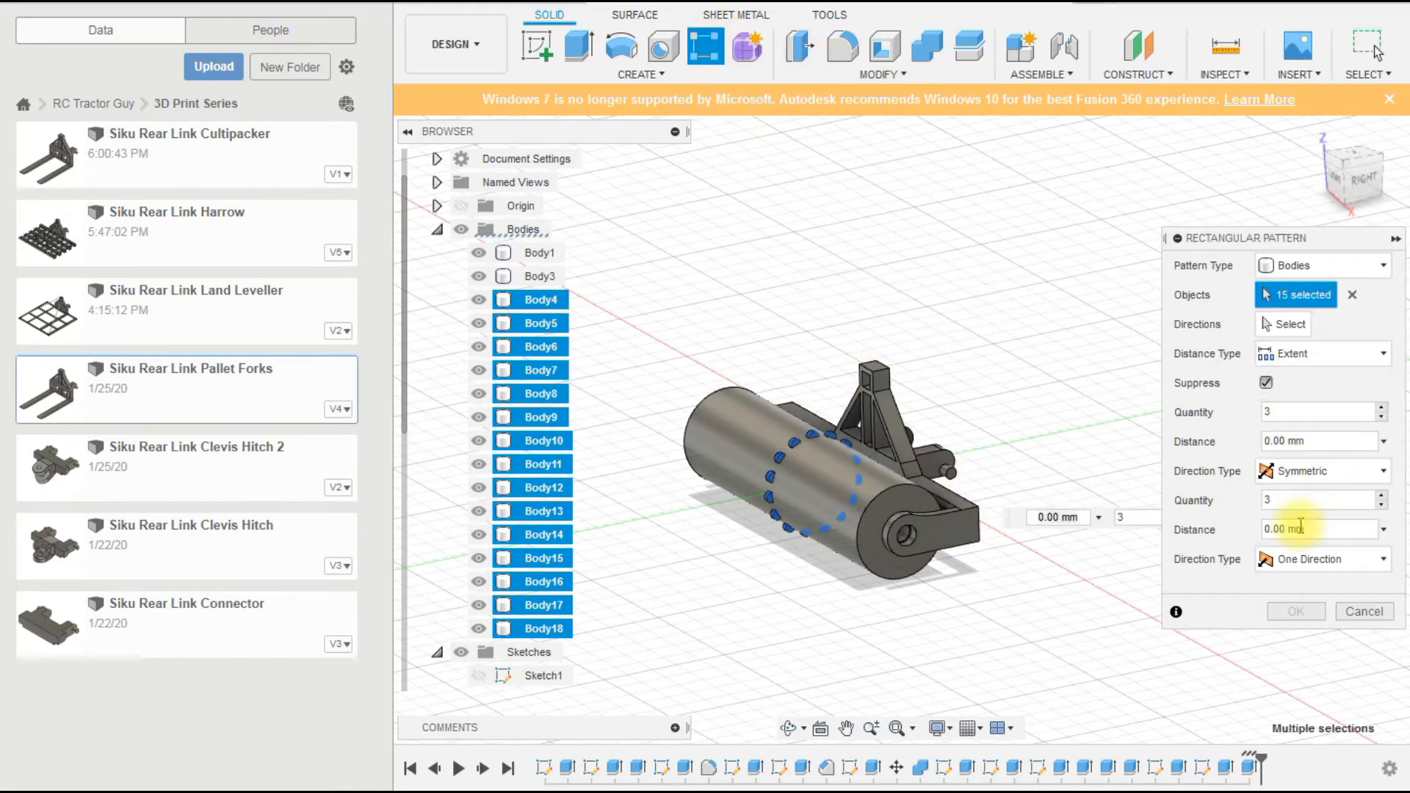
pyautogui.click(1266, 440)
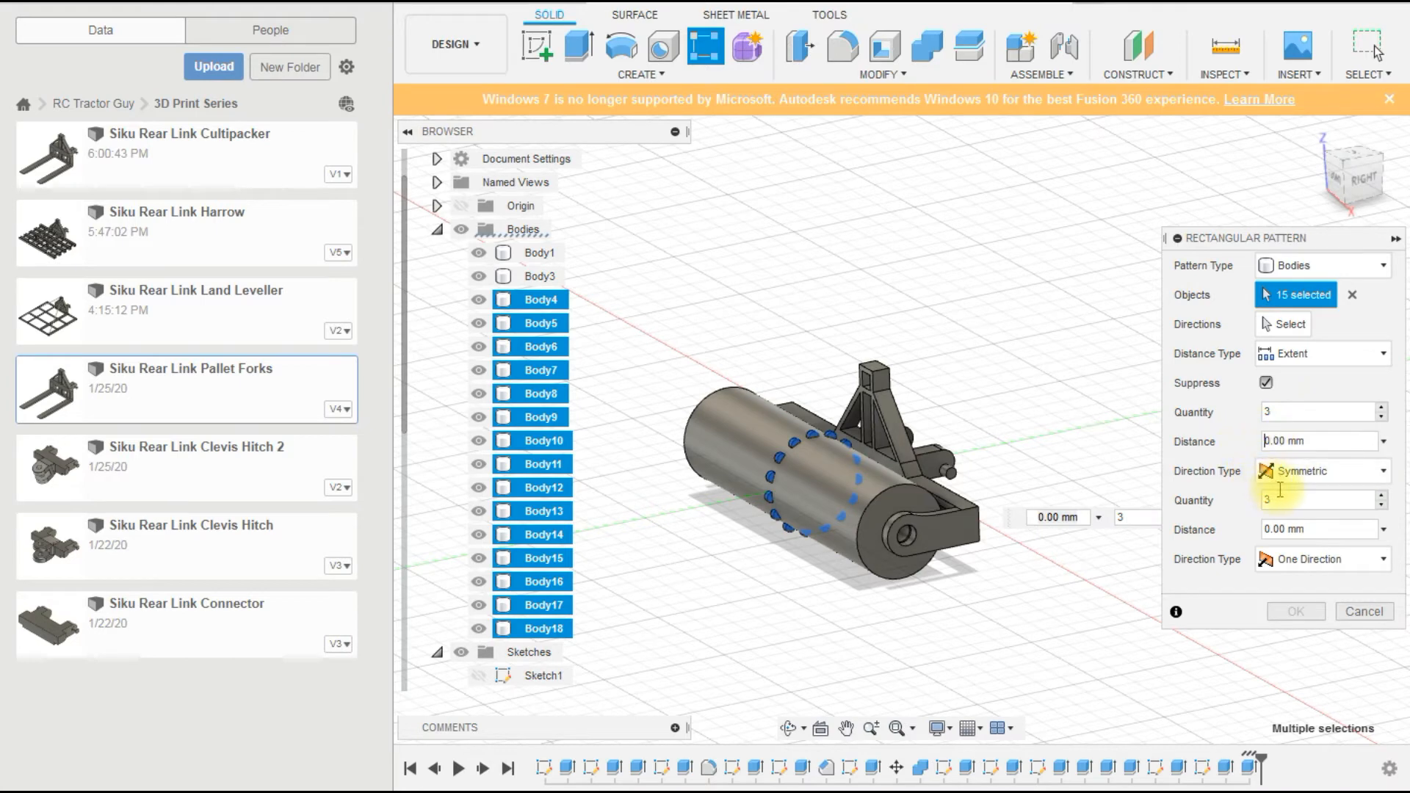
pyautogui.write('3')
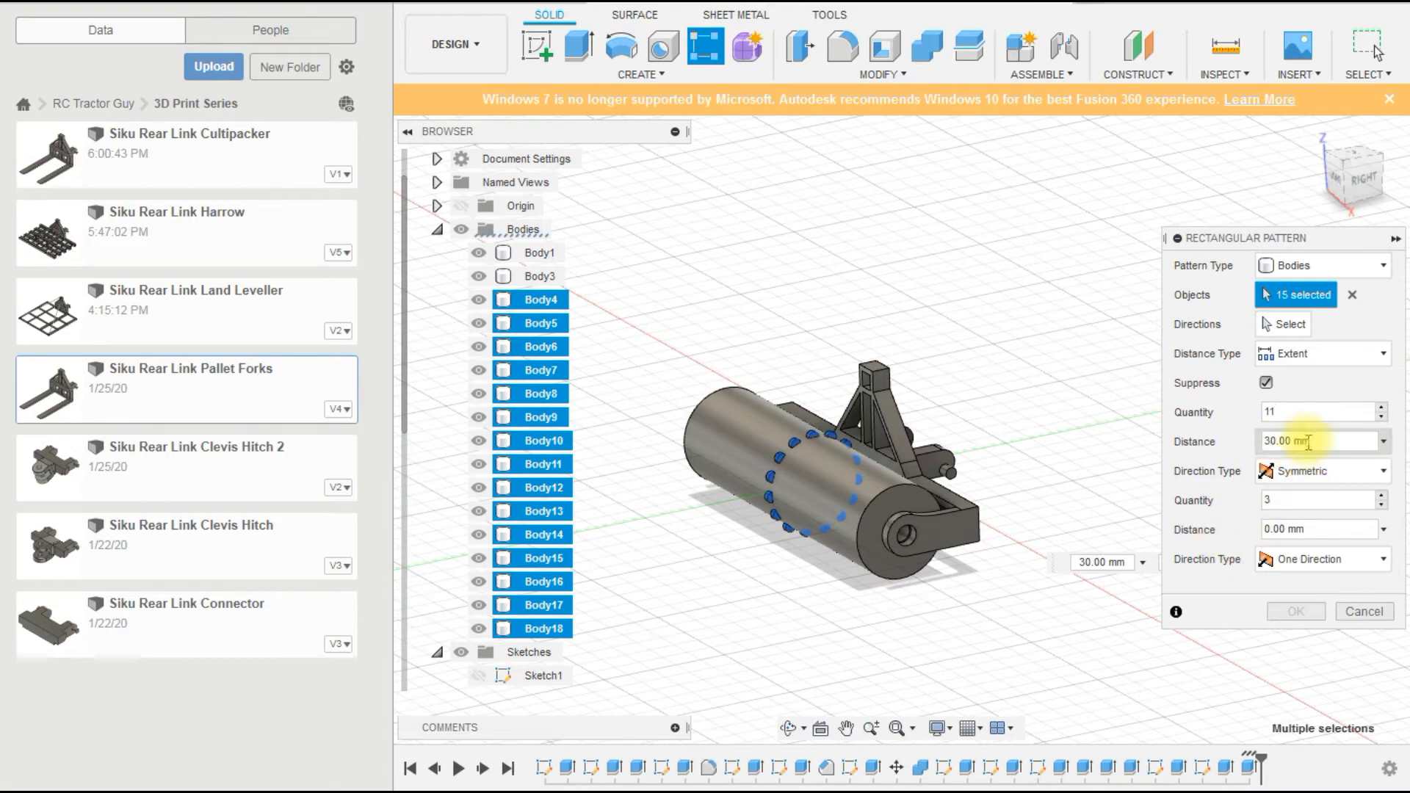
pyautogui.scroll(-2, 962, 588)
pyautogui.scroll(2, 947, 588)
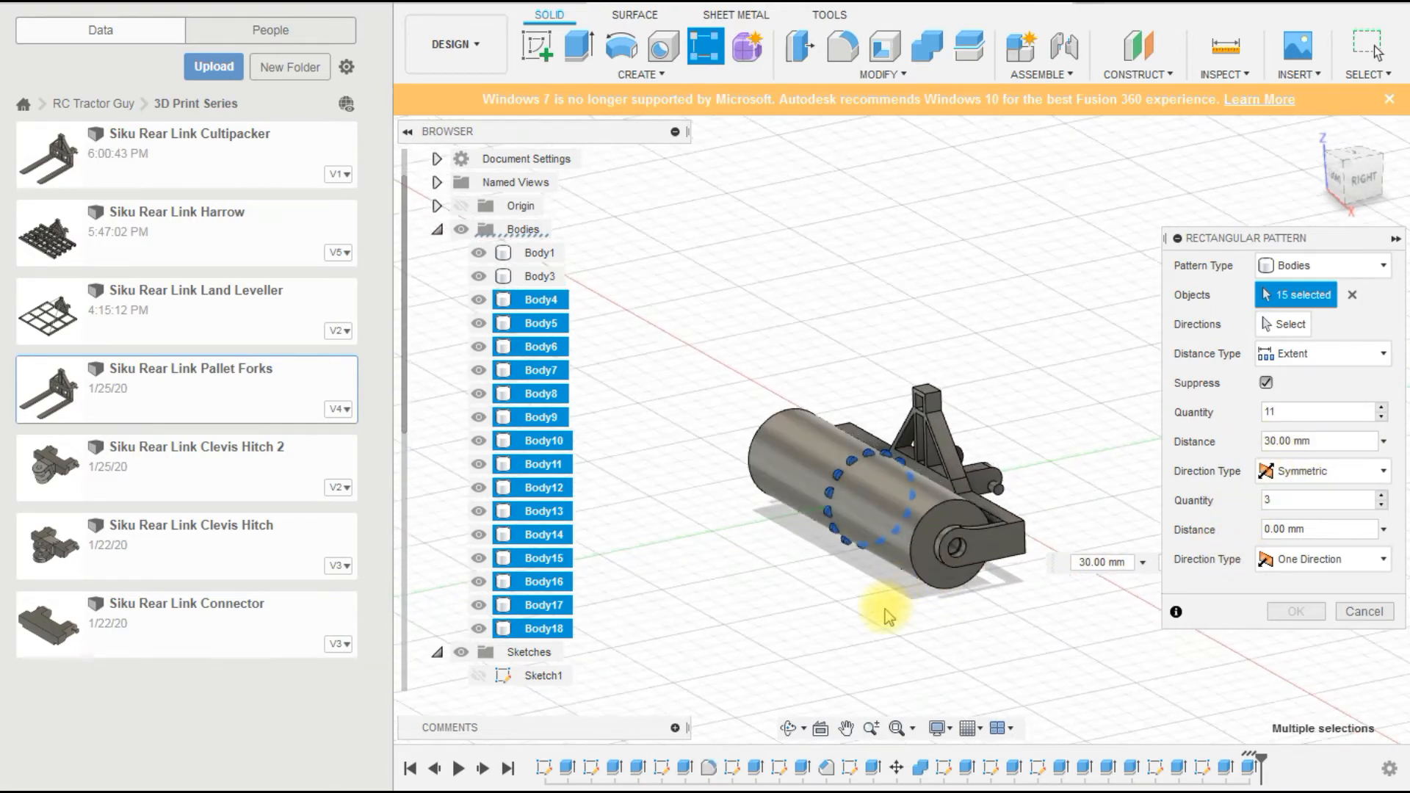
pyautogui.keyDown('shift'); pyautogui.moveTo(877, 601); pyautogui.dragTo(933, 597, button='middle'); pyautogui.keyUp('shift')
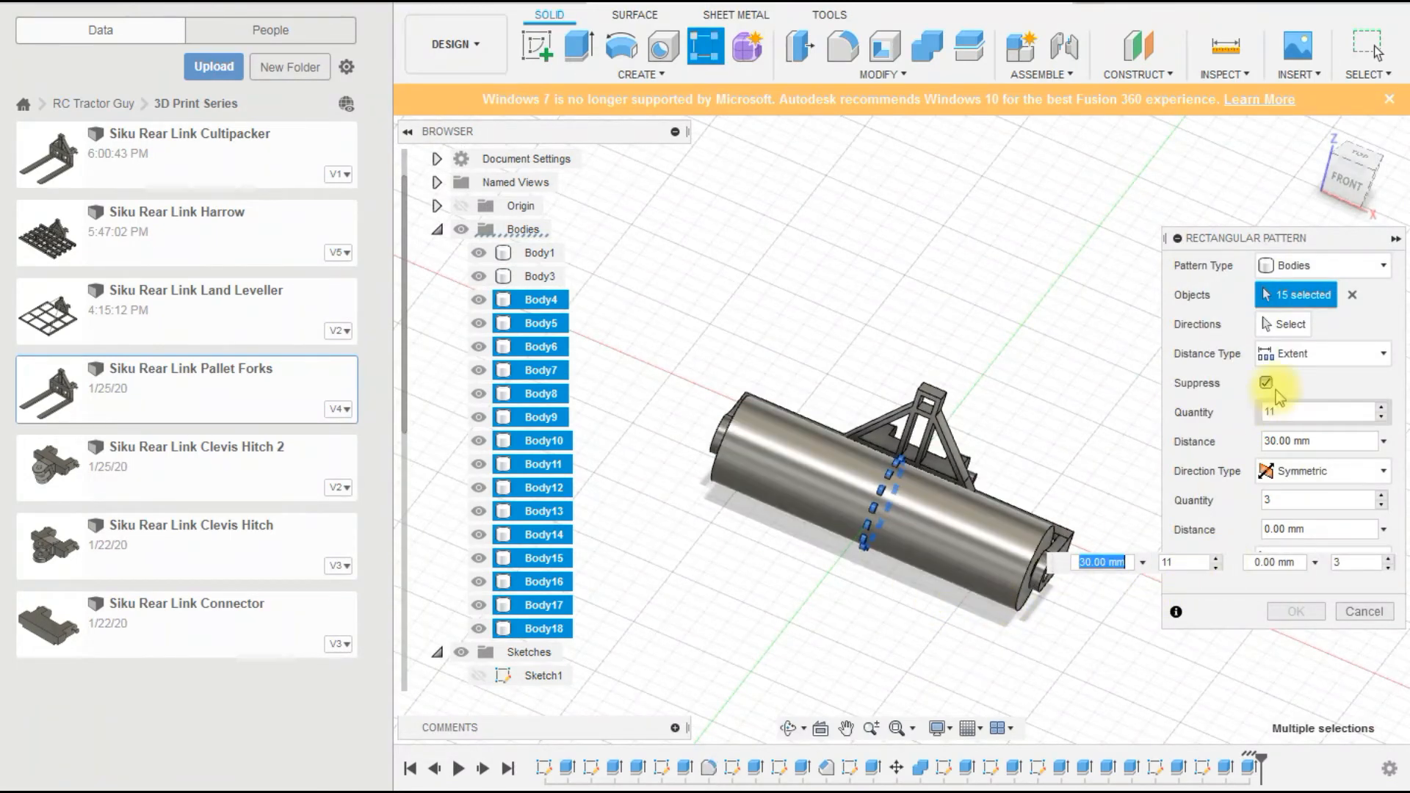
# Pattern the ribs along the frame's long edge with quantity 11, extent distance 30 mm and symmetric direction.
pyautogui.click(1278, 325)
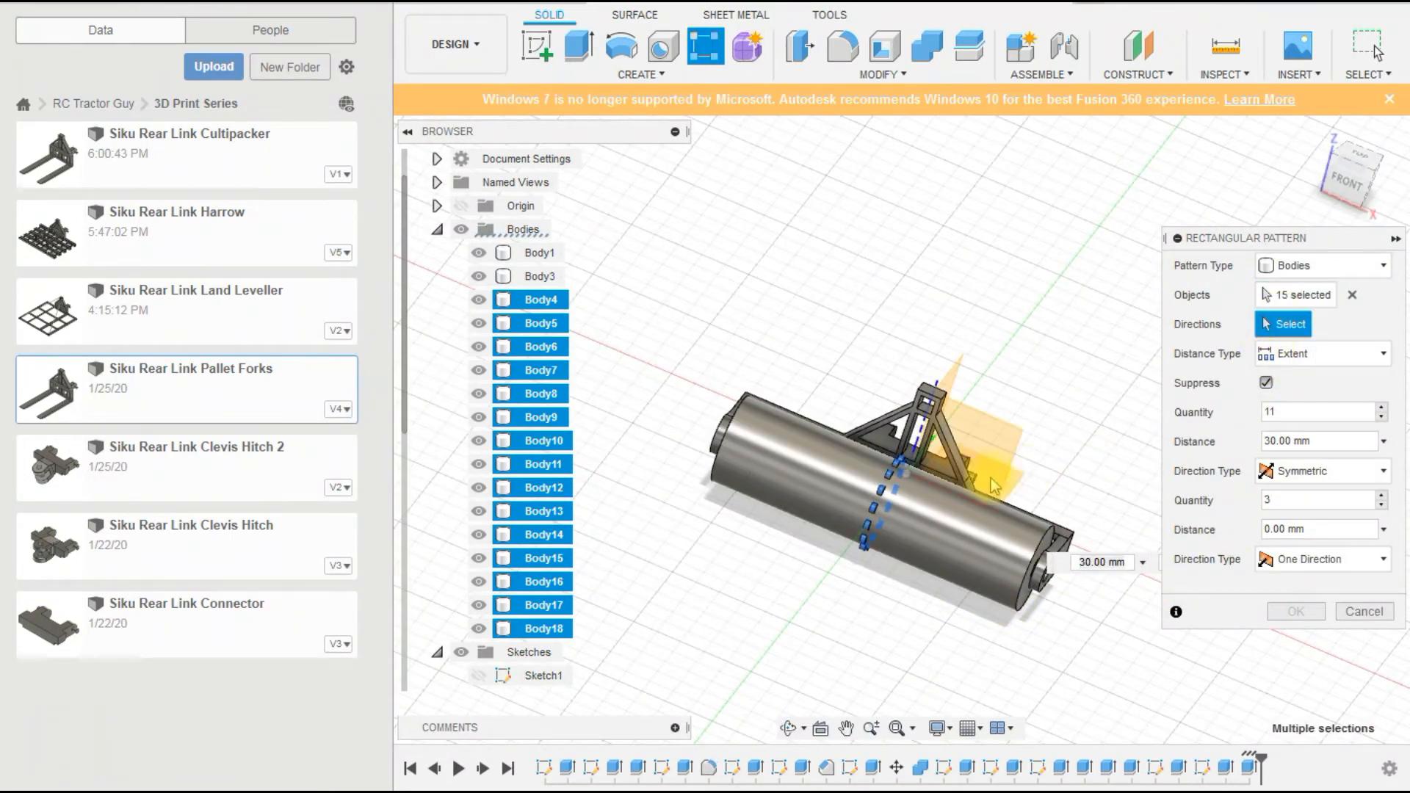
pyautogui.click(935, 490)
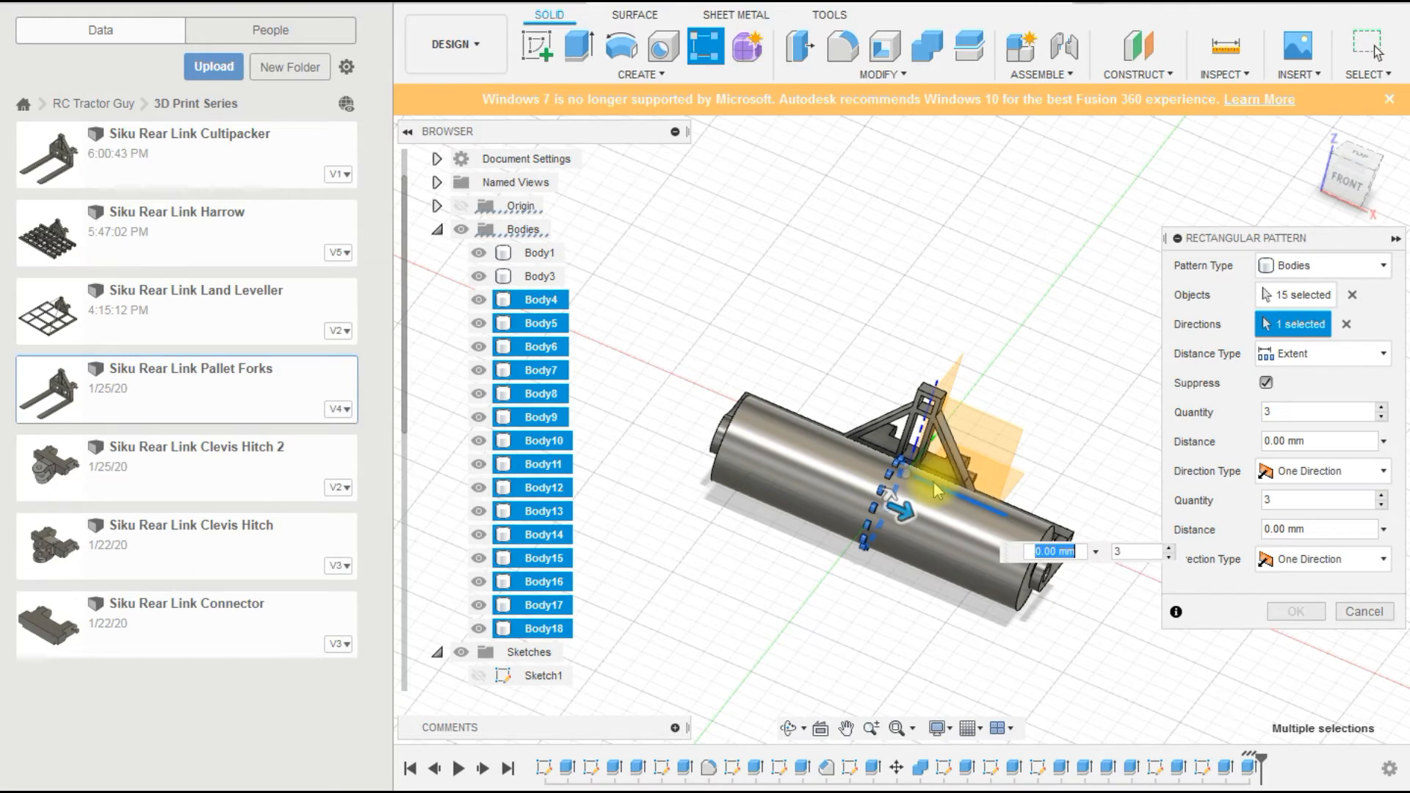
pyautogui.click(1270, 411)
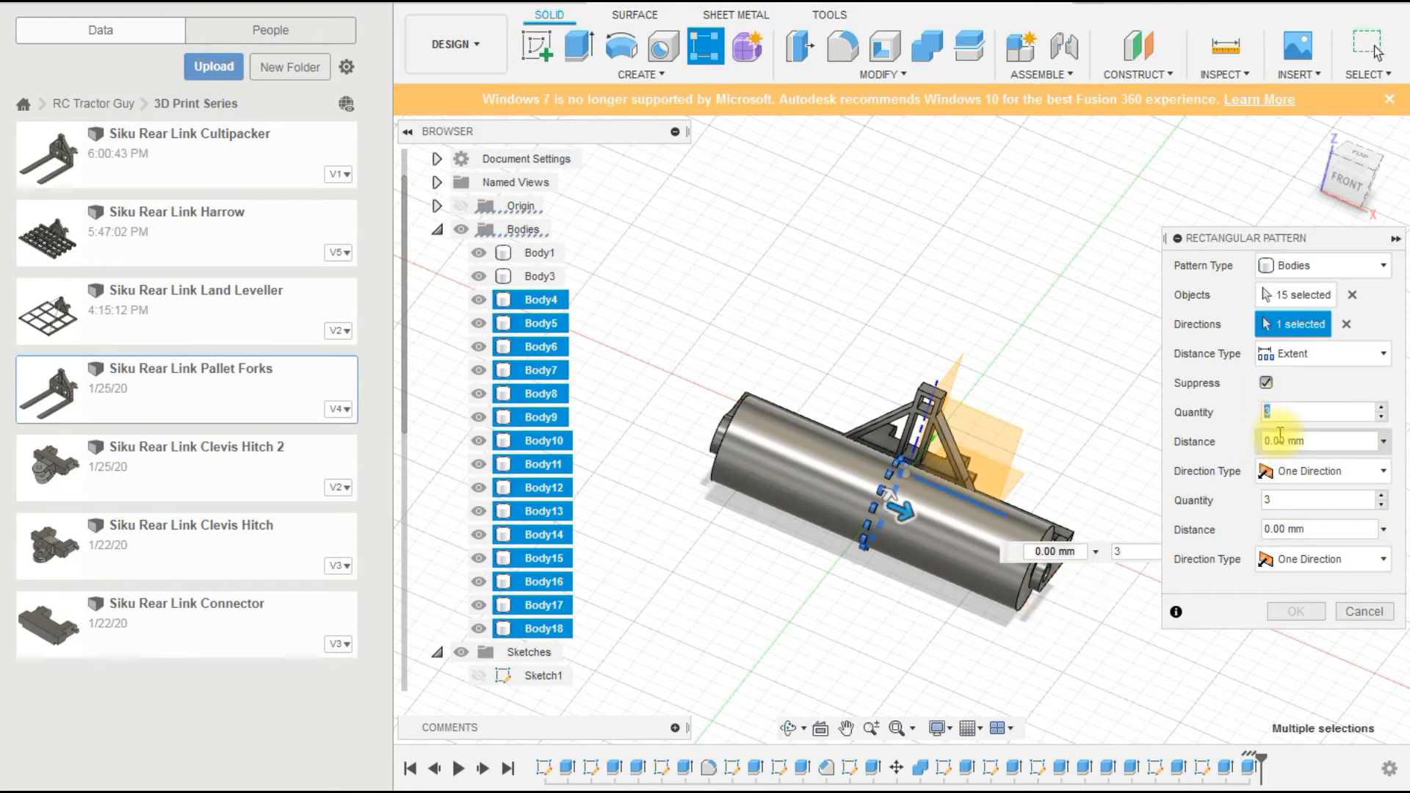
pyautogui.write('11')
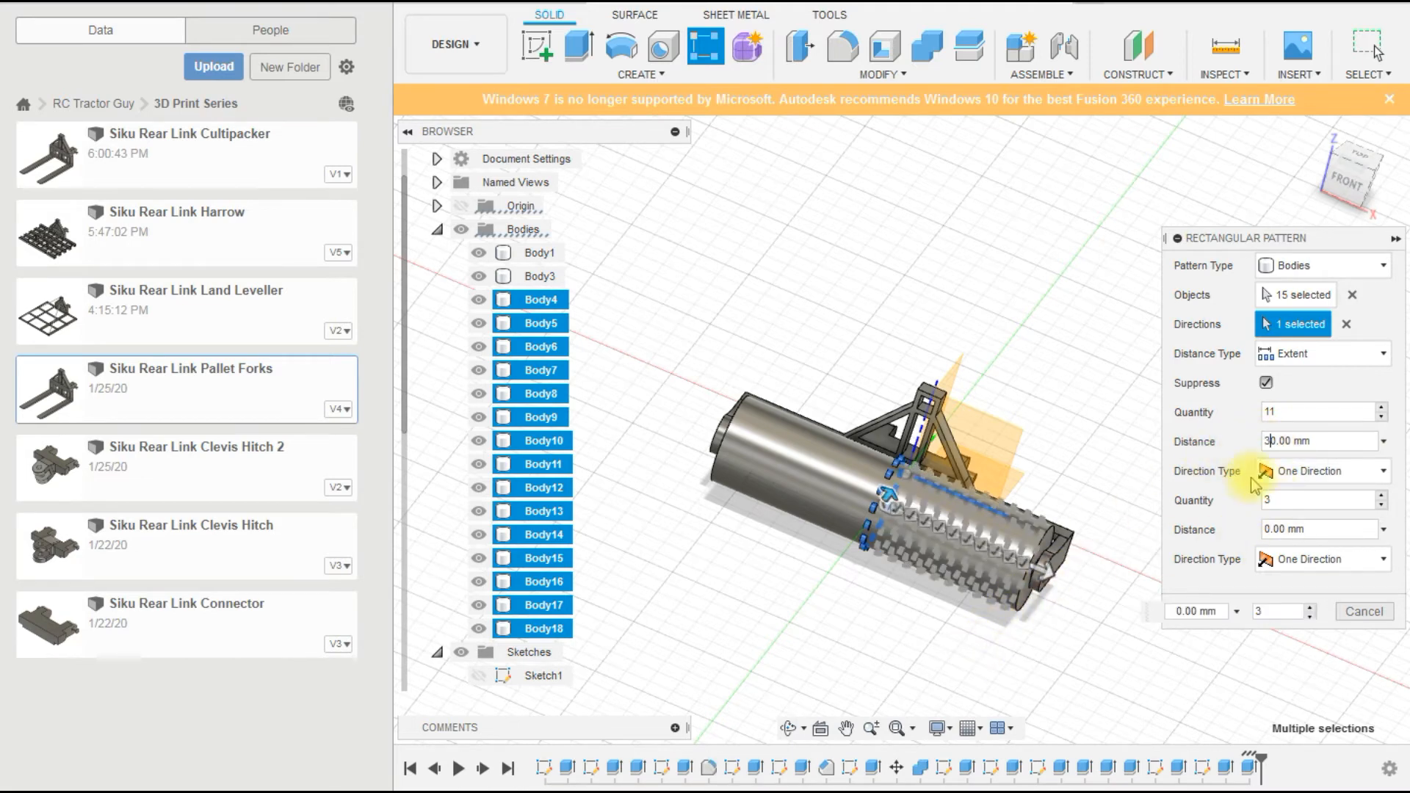
pyautogui.click(1303, 472)
pyautogui.click(1304, 522)
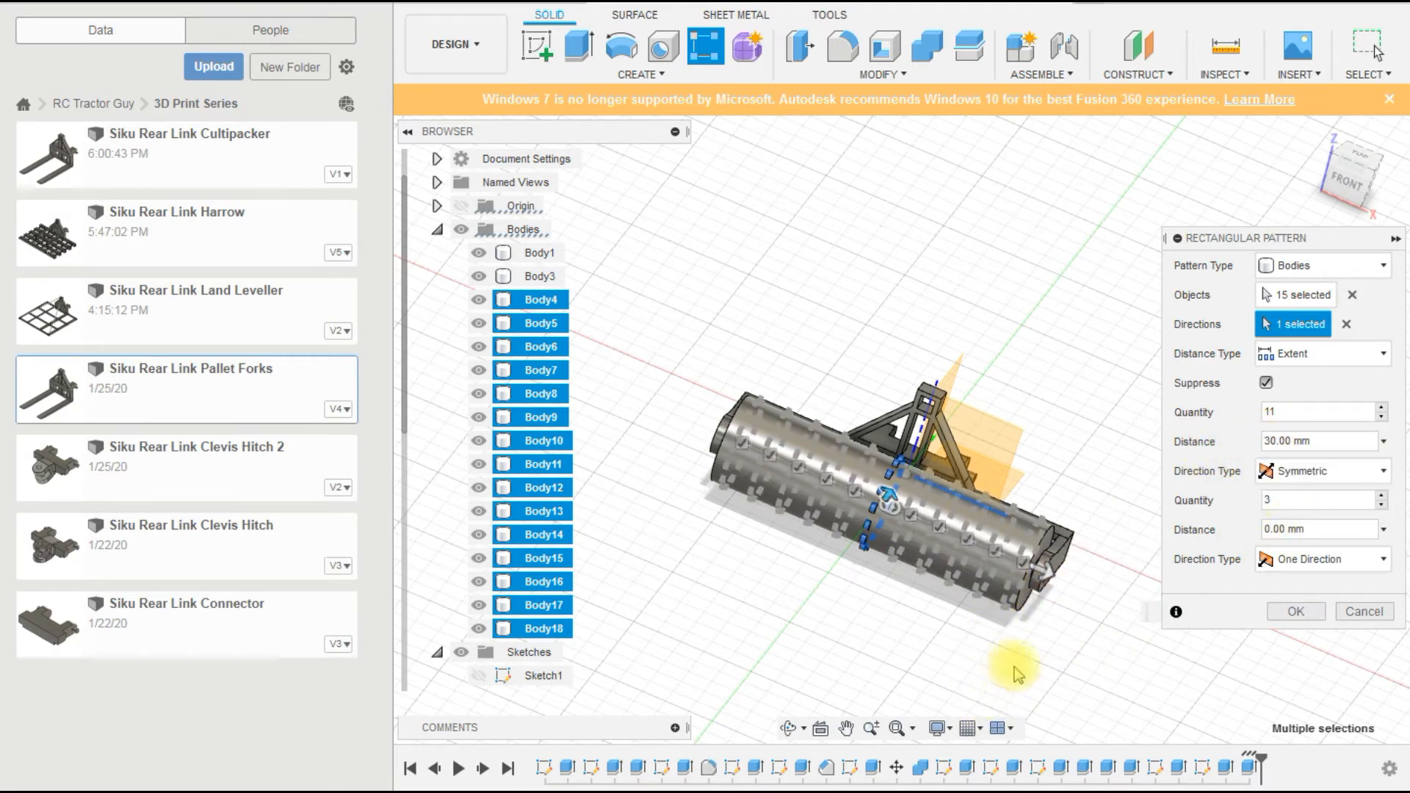
pyautogui.click(1297, 611)
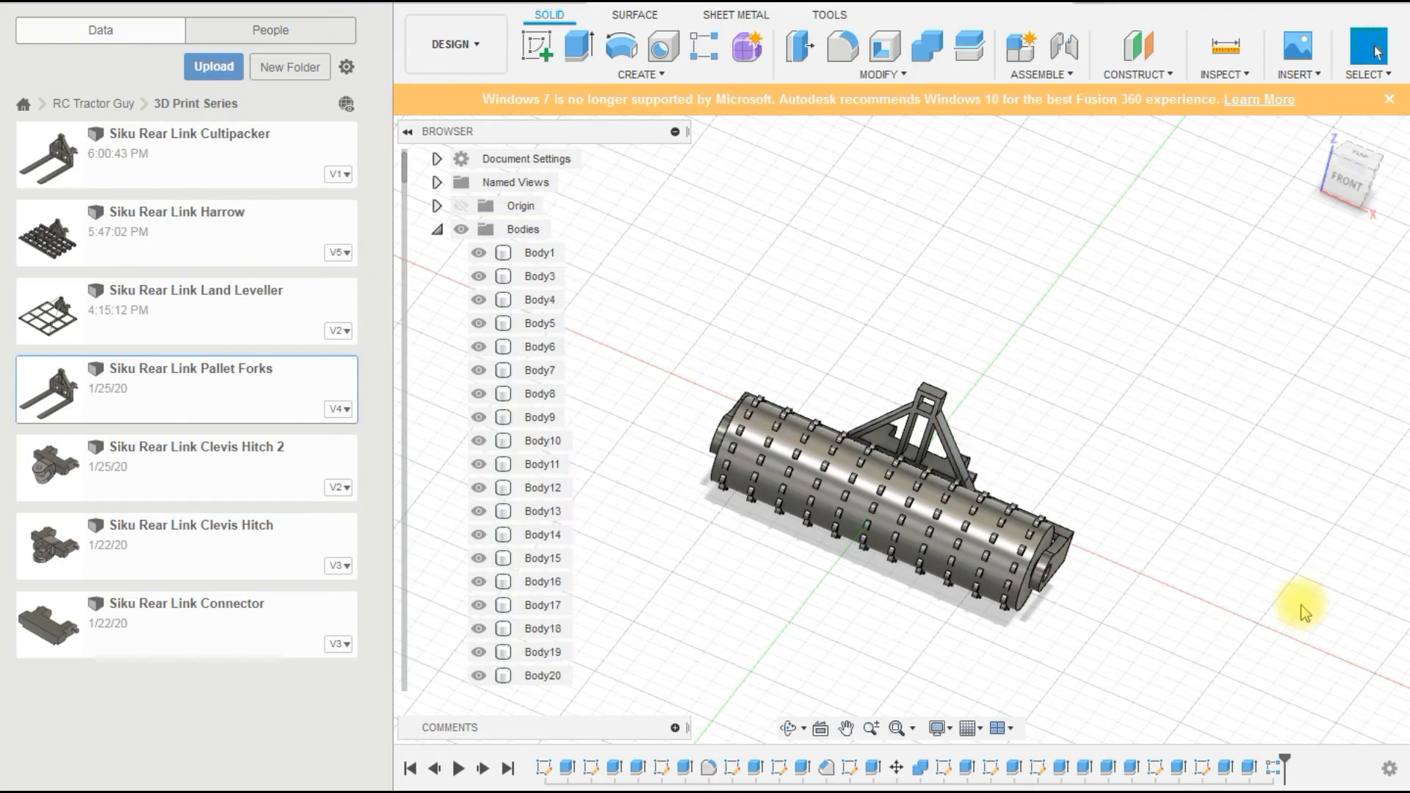
# Box-select the whole model and combine the selected roller, rib and frame bodies with a Join operation.
pyautogui.keyDown('shift'); pyautogui.moveTo(1205, 568); pyautogui.dragTo(1028, 558, button='middle'); pyautogui.keyUp('shift')
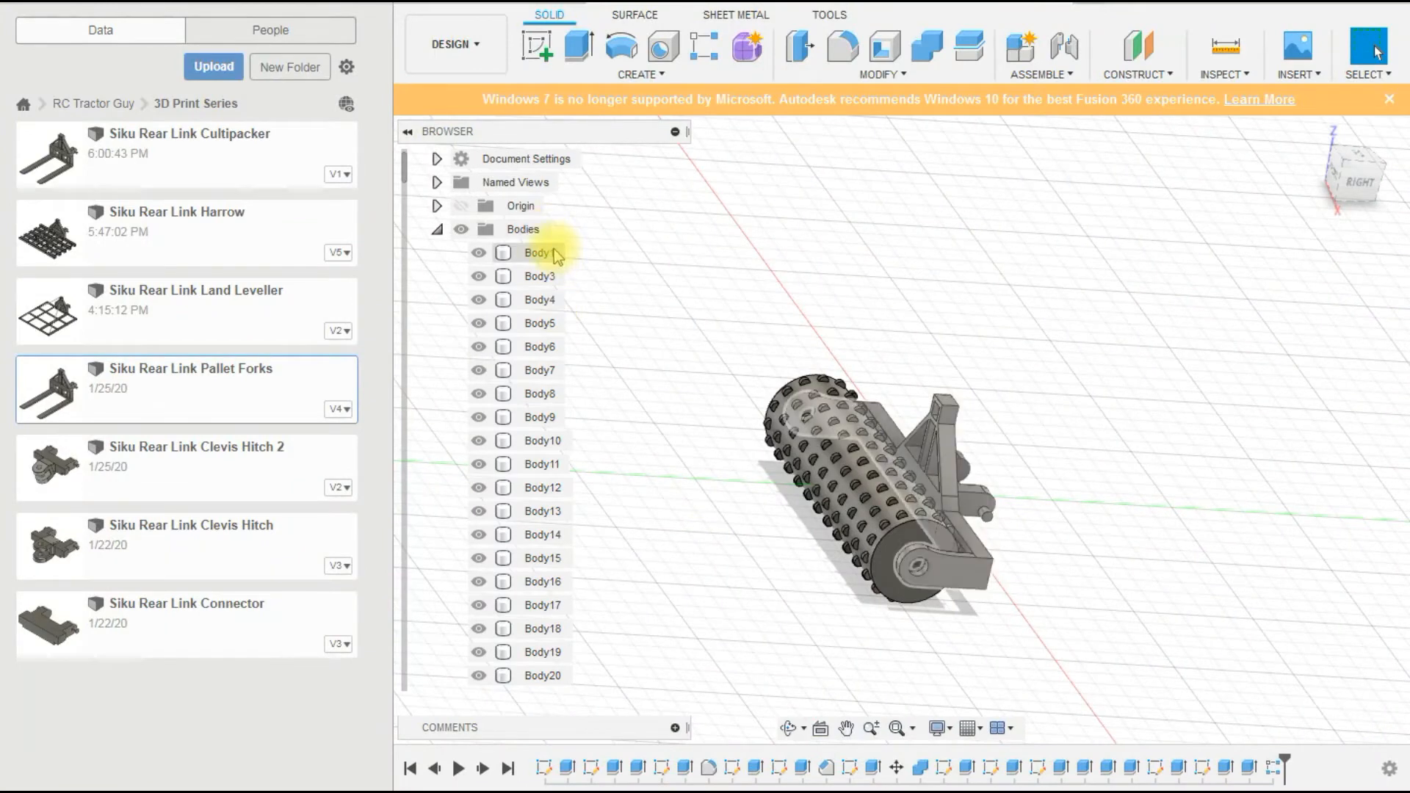
pyautogui.moveTo(766, 319); pyautogui.dragTo(1111, 595)
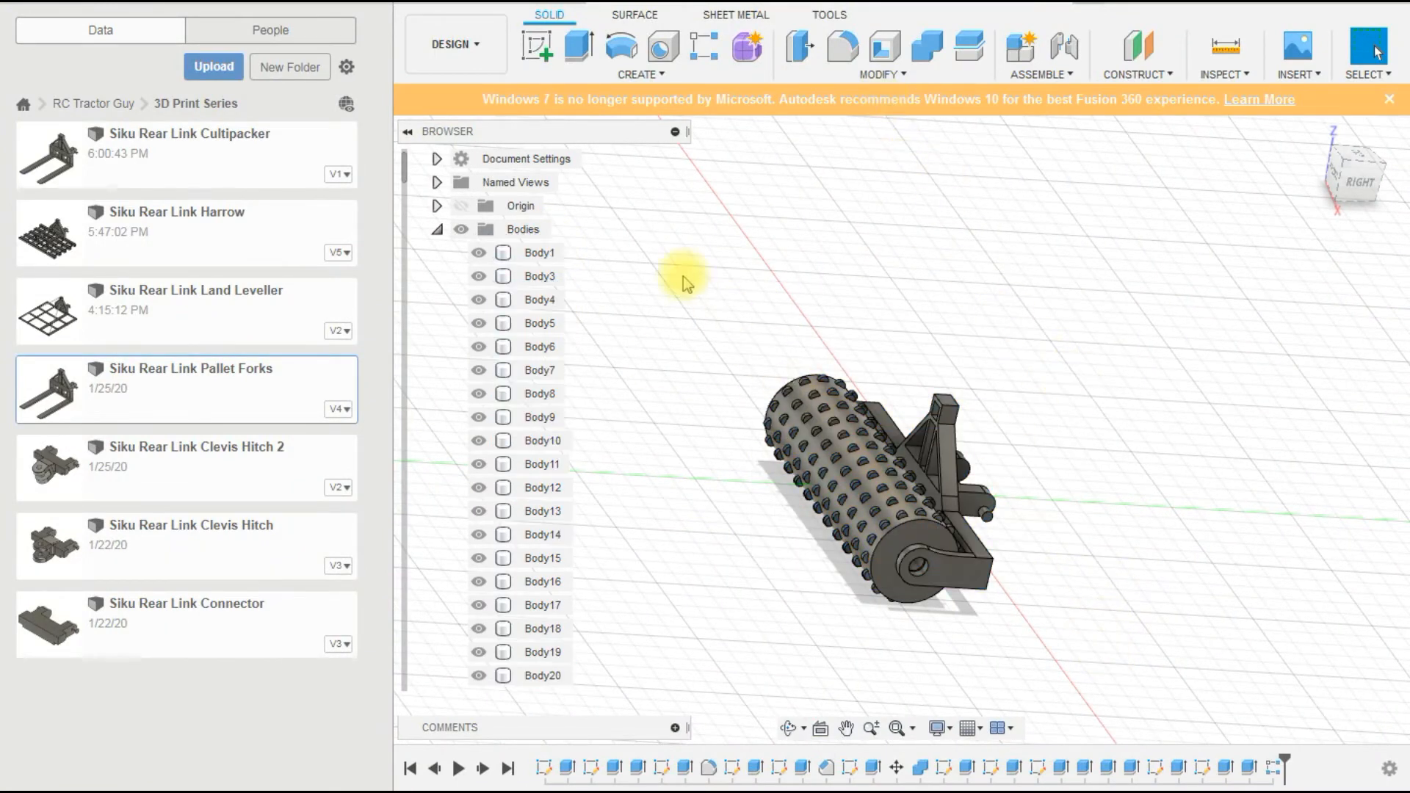
pyautogui.moveTo(652, 236); pyautogui.dragTo(1147, 707)
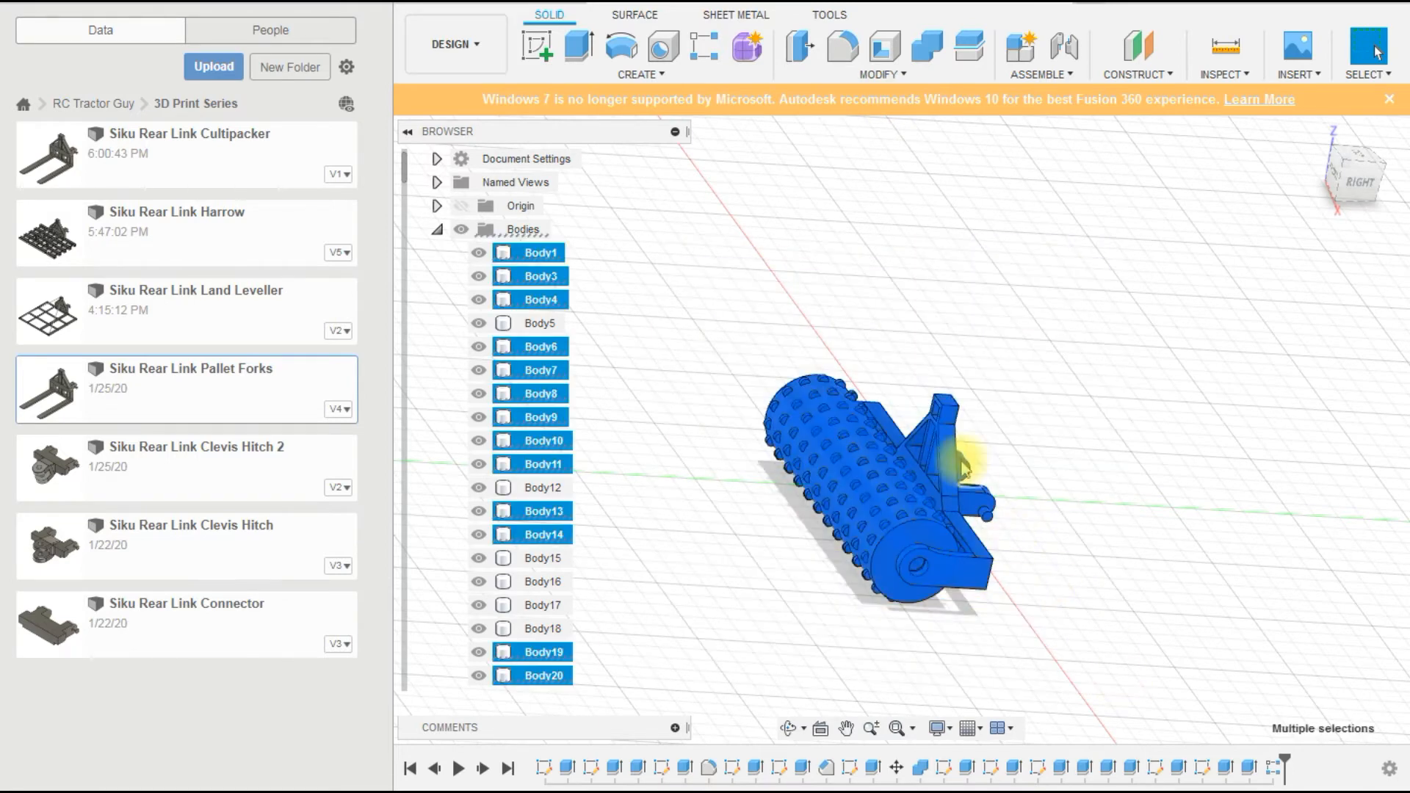
pyautogui.click(940, 47)
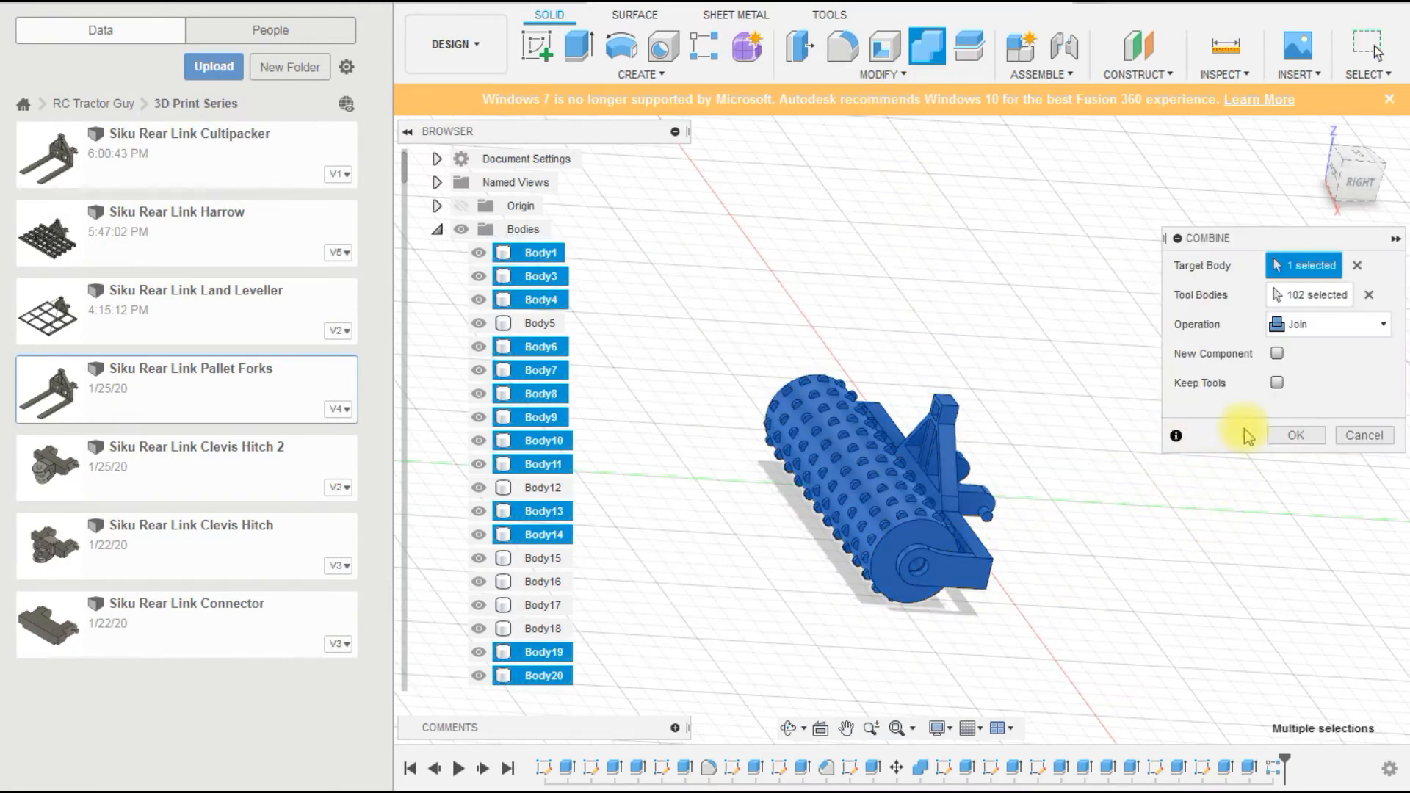
pyautogui.press('Return')
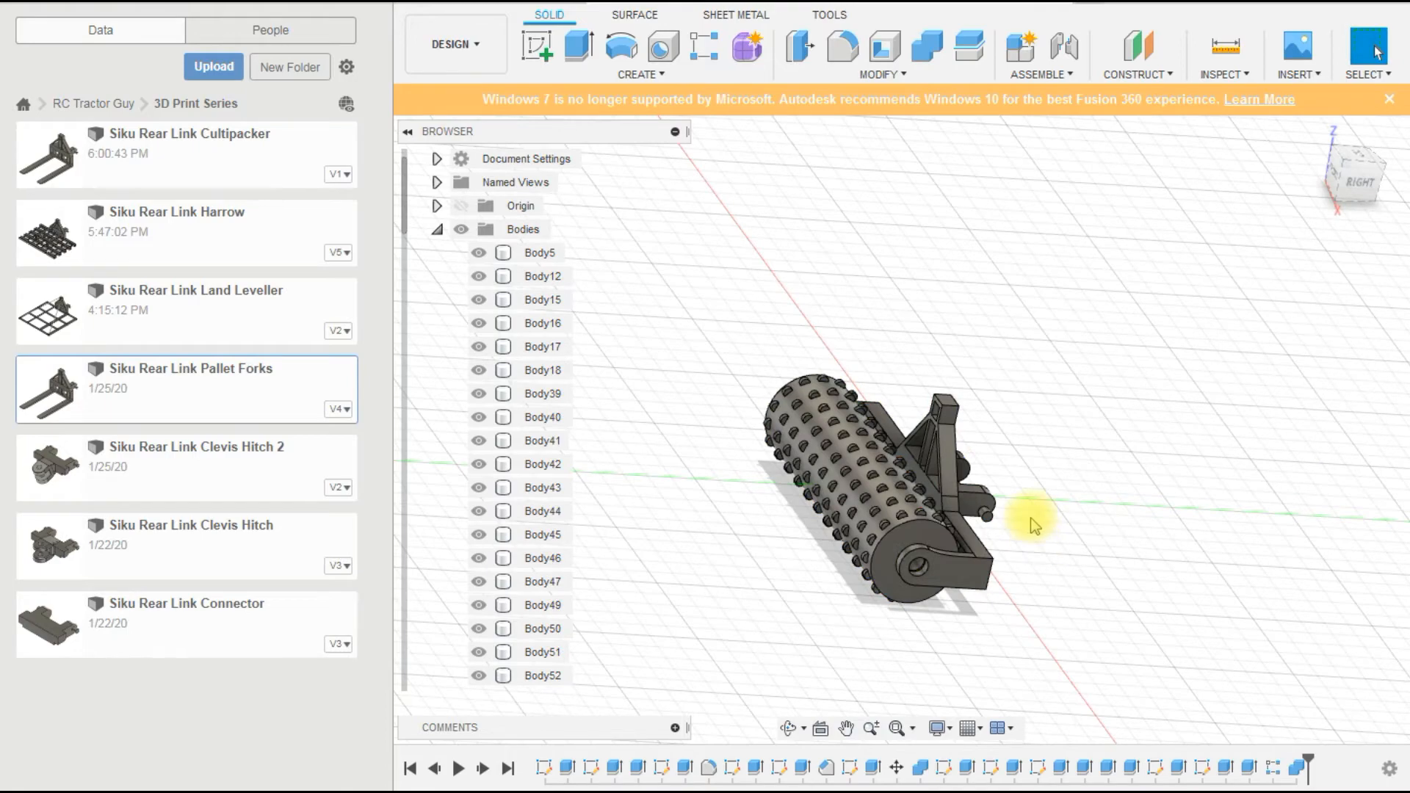
# Select the leftover rib bodies together with the model from the other side and join them with Combine.
pyautogui.keyDown('shift'); pyautogui.moveTo(1033, 525); pyautogui.dragTo(1042, 459, button='middle'); pyautogui.keyUp('shift')
pyautogui.moveTo(691, 267); pyautogui.dragTo(1105, 673)
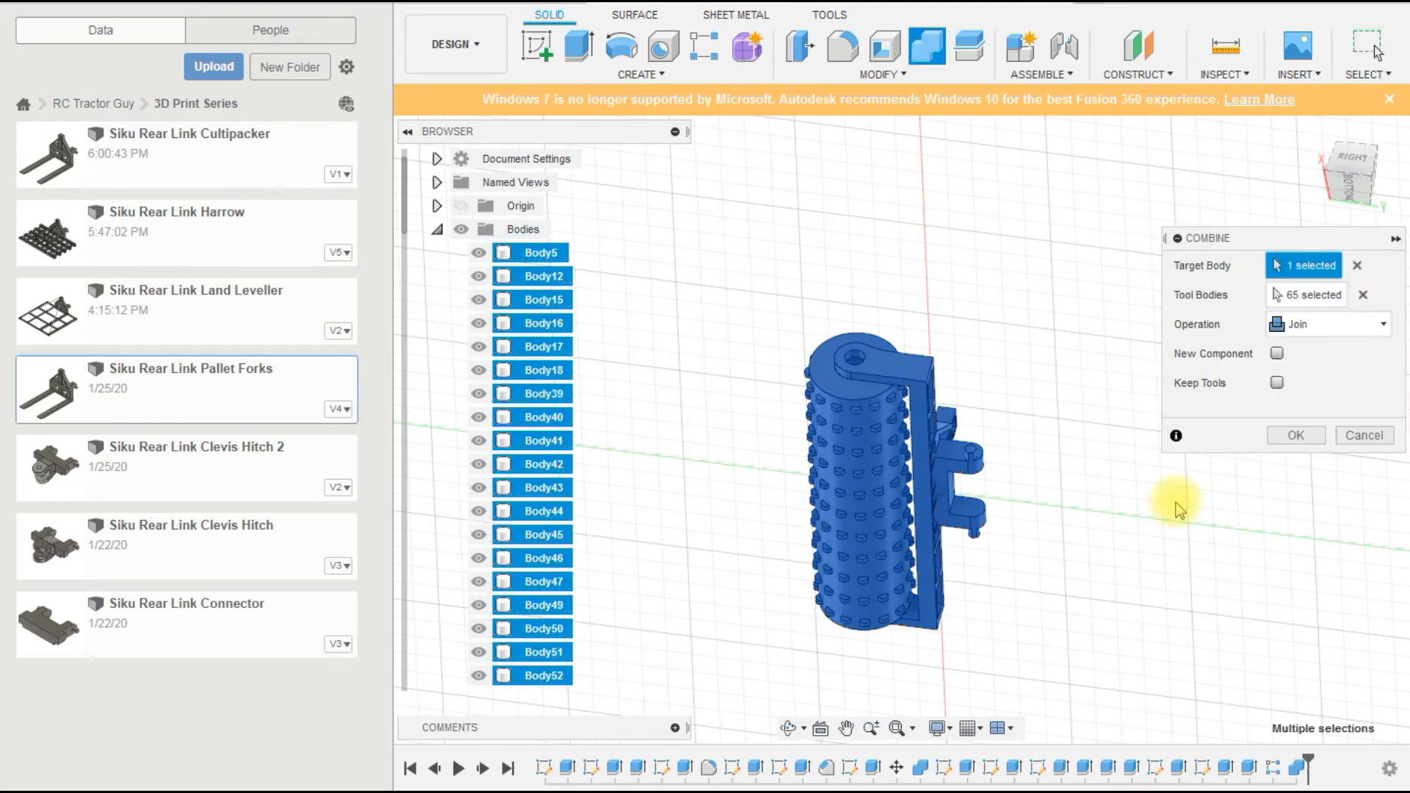
pyautogui.click(1279, 442)
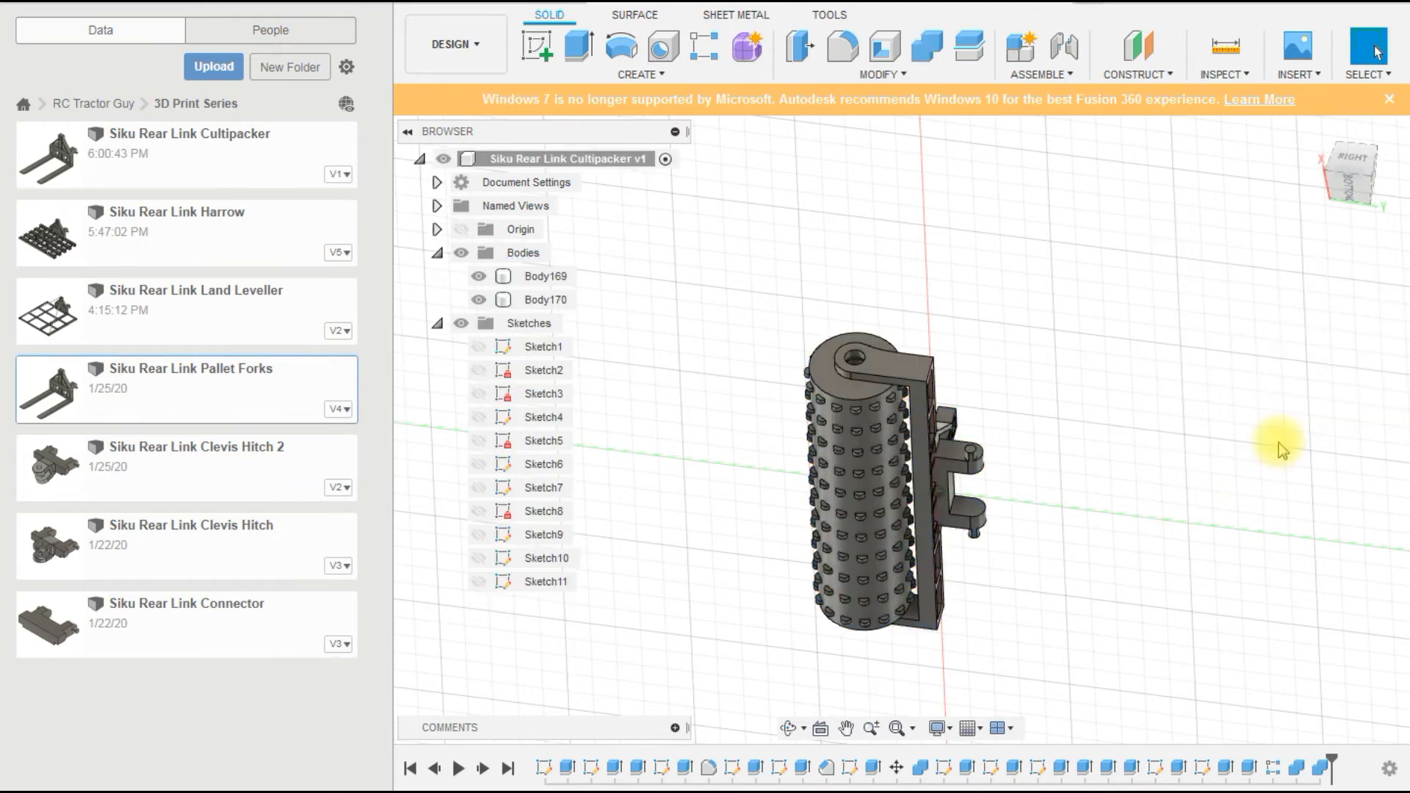
# Examine the two remaining bodies and the roller's end face around the arm's axle hole.
pyautogui.click(576, 277)
pyautogui.keyDown('ctrl'); pyautogui.click(575, 298); pyautogui.keyUp('ctrl')
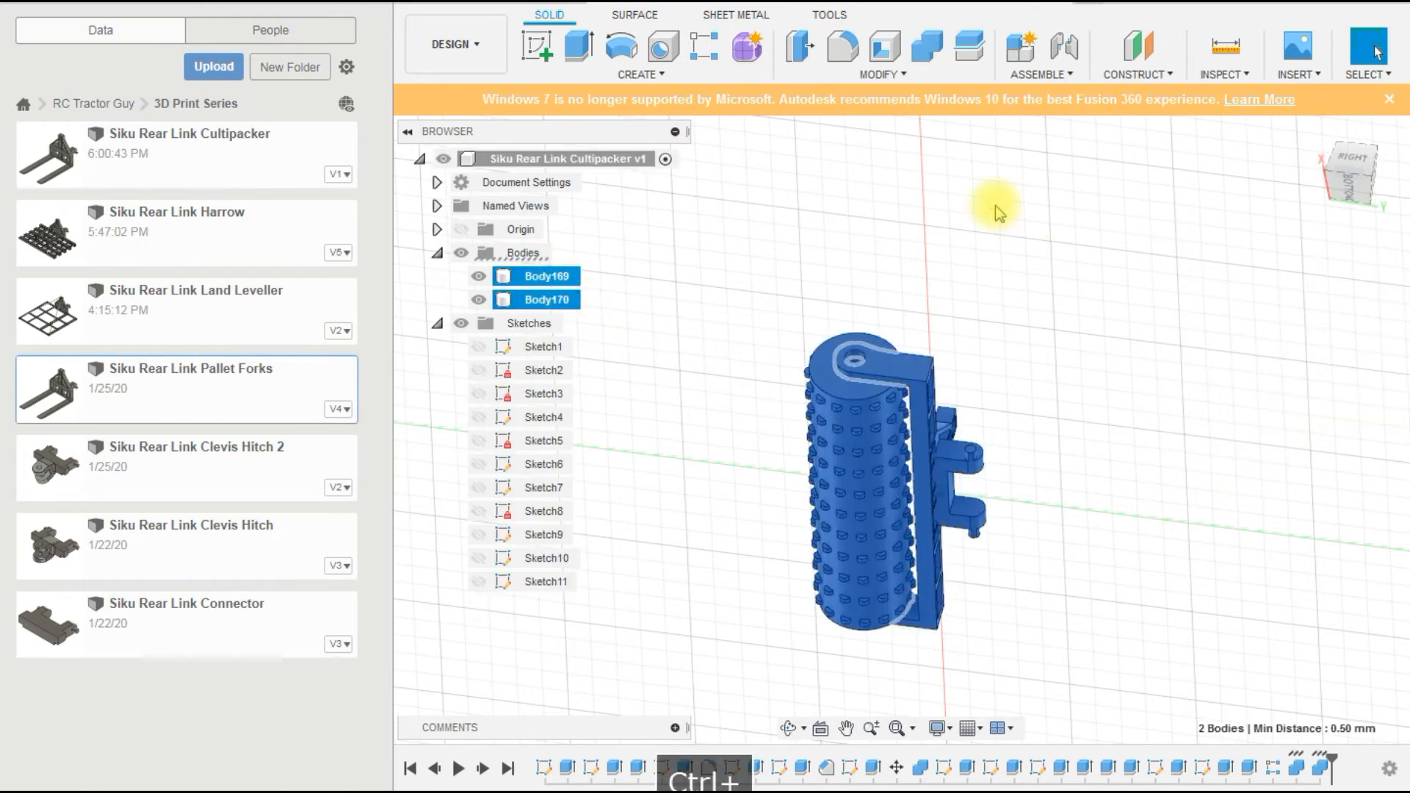
pyautogui.click(1008, 242)
pyautogui.keyDown('shift'); pyautogui.moveTo(1007, 242); pyautogui.dragTo(1135, 487, button='middle'); pyautogui.keyUp('shift')
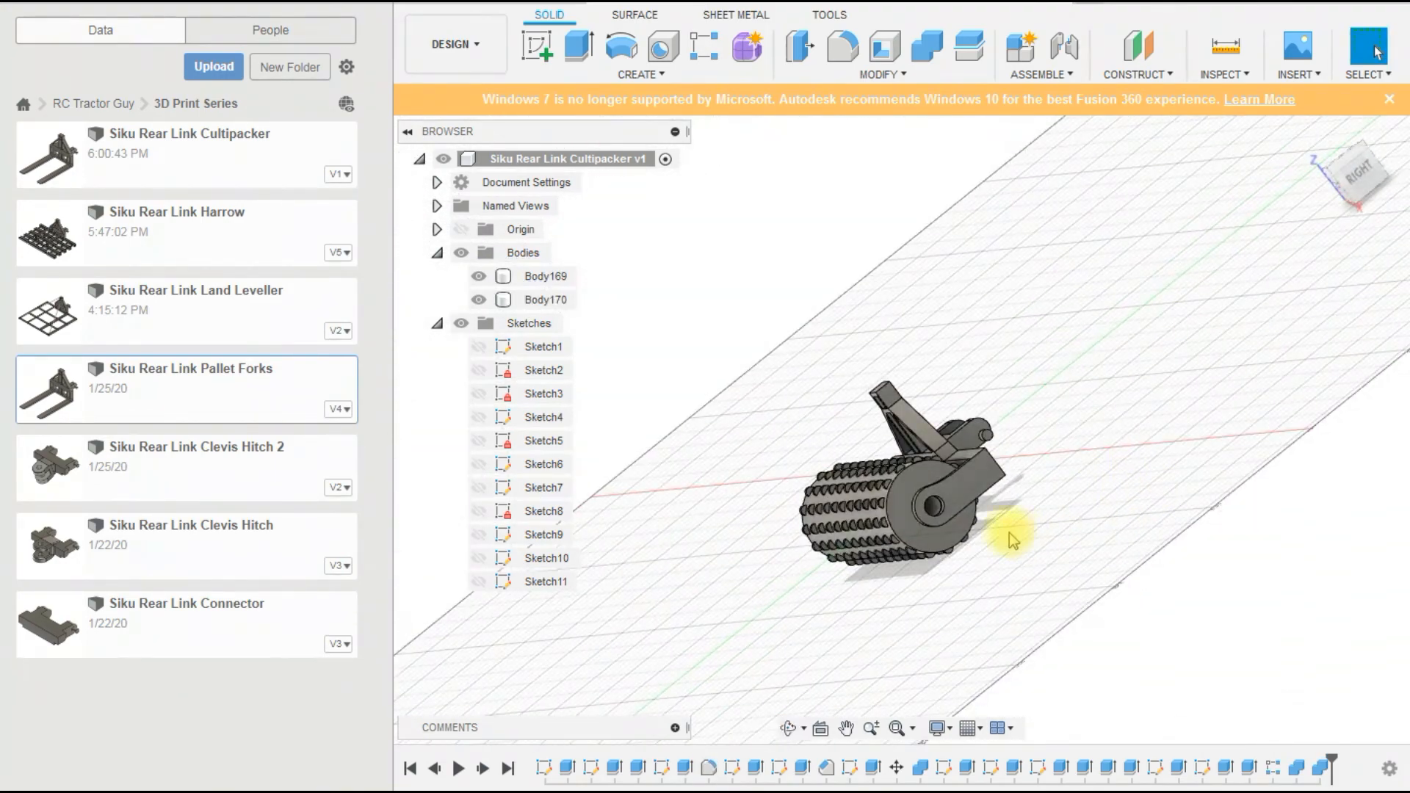
pyautogui.scroll(3, 1009, 531)
pyautogui.click(918, 535)
pyautogui.moveTo(998, 522); pyautogui.dragTo(1155, 567, button='middle')
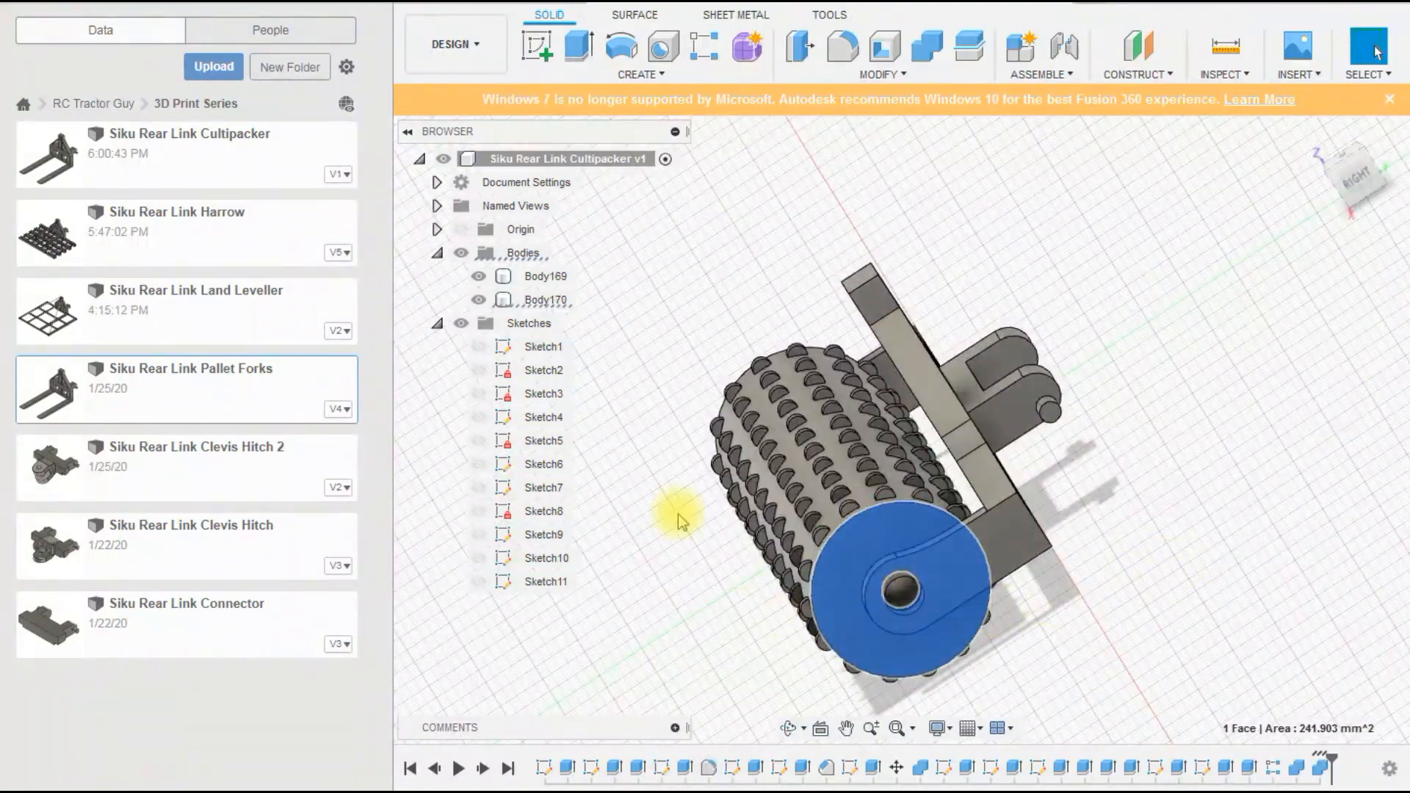
pyautogui.click(1160, 402)
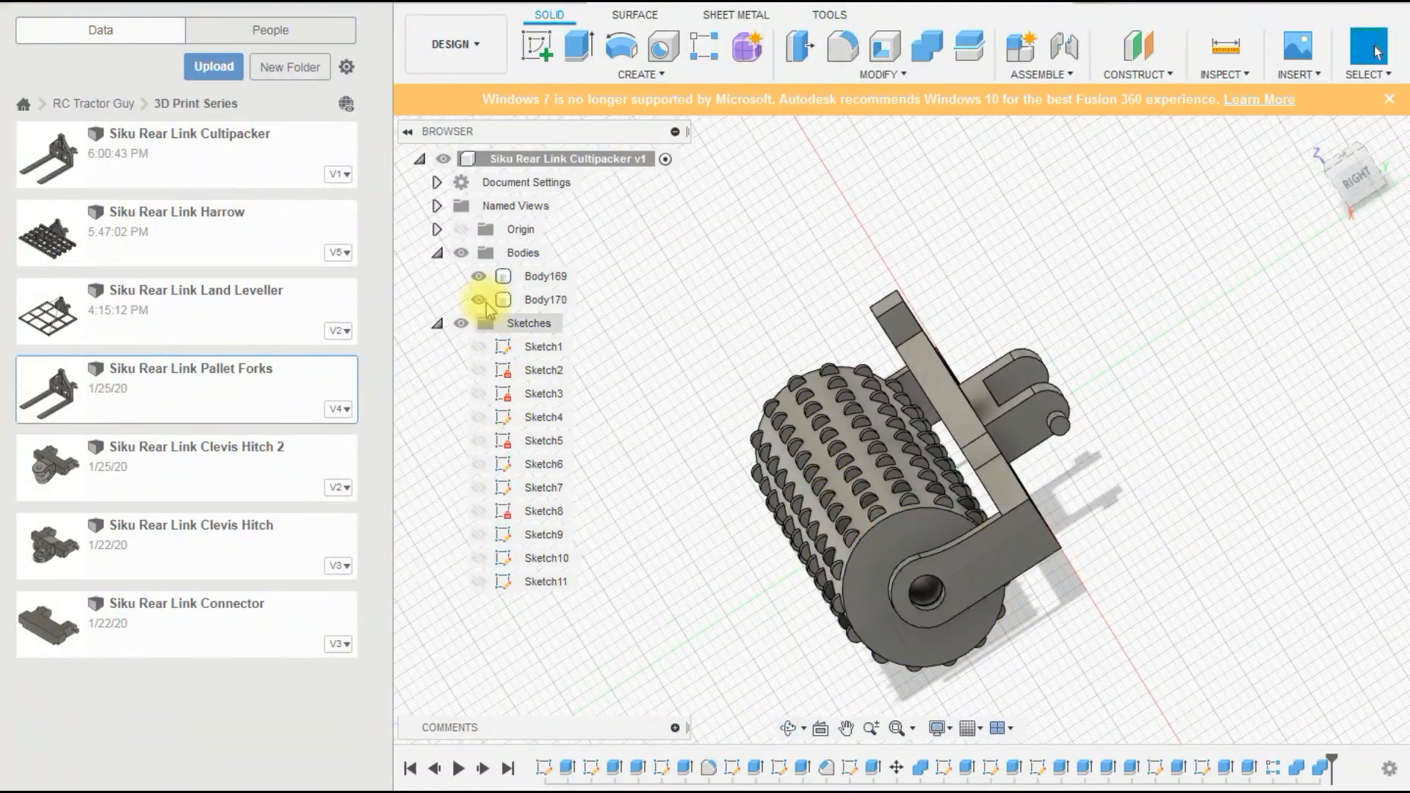
pyautogui.click(548, 285)
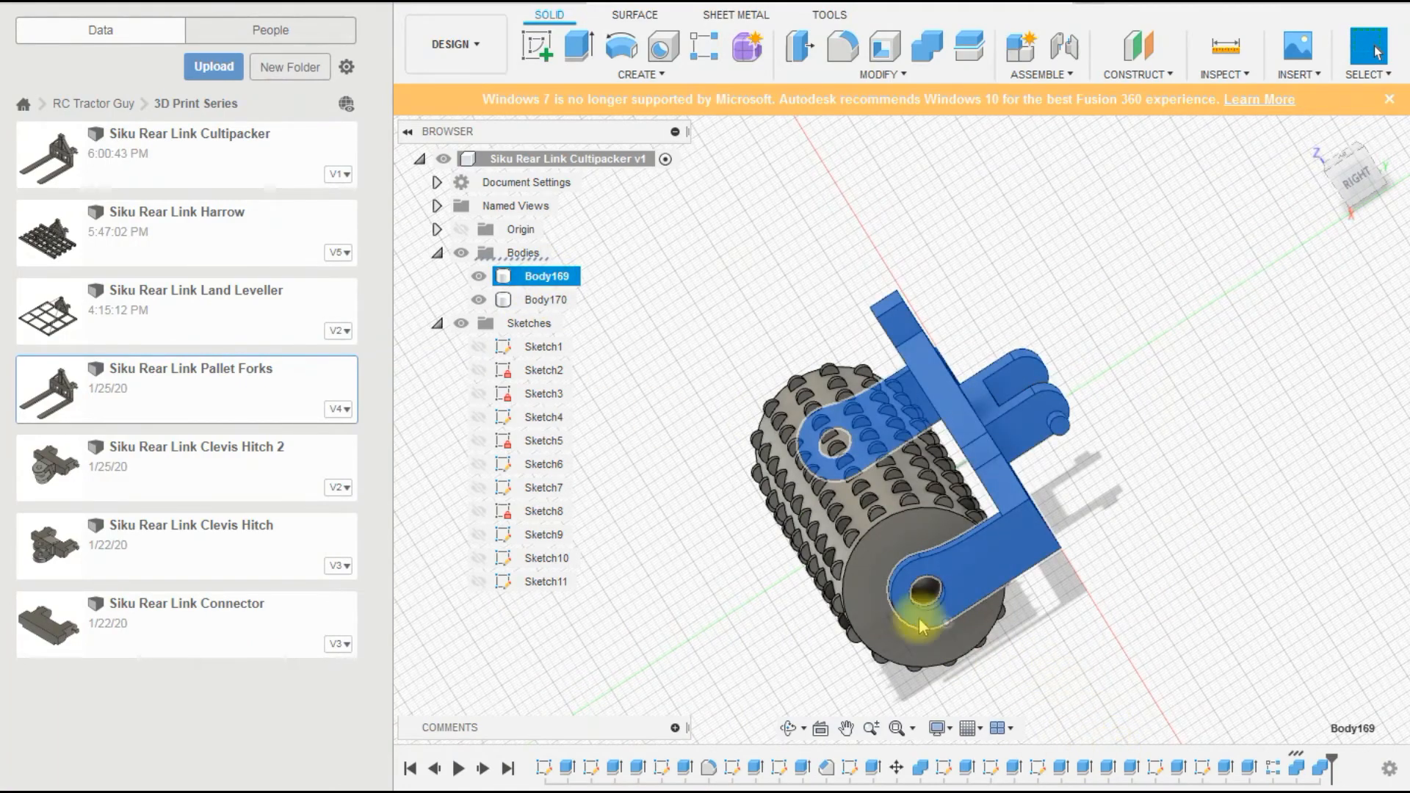
pyautogui.click(864, 595)
# Find the roller's extrusion in the model history and edit it to include the centre circle as a second profile.
pyautogui.click(1319, 771)
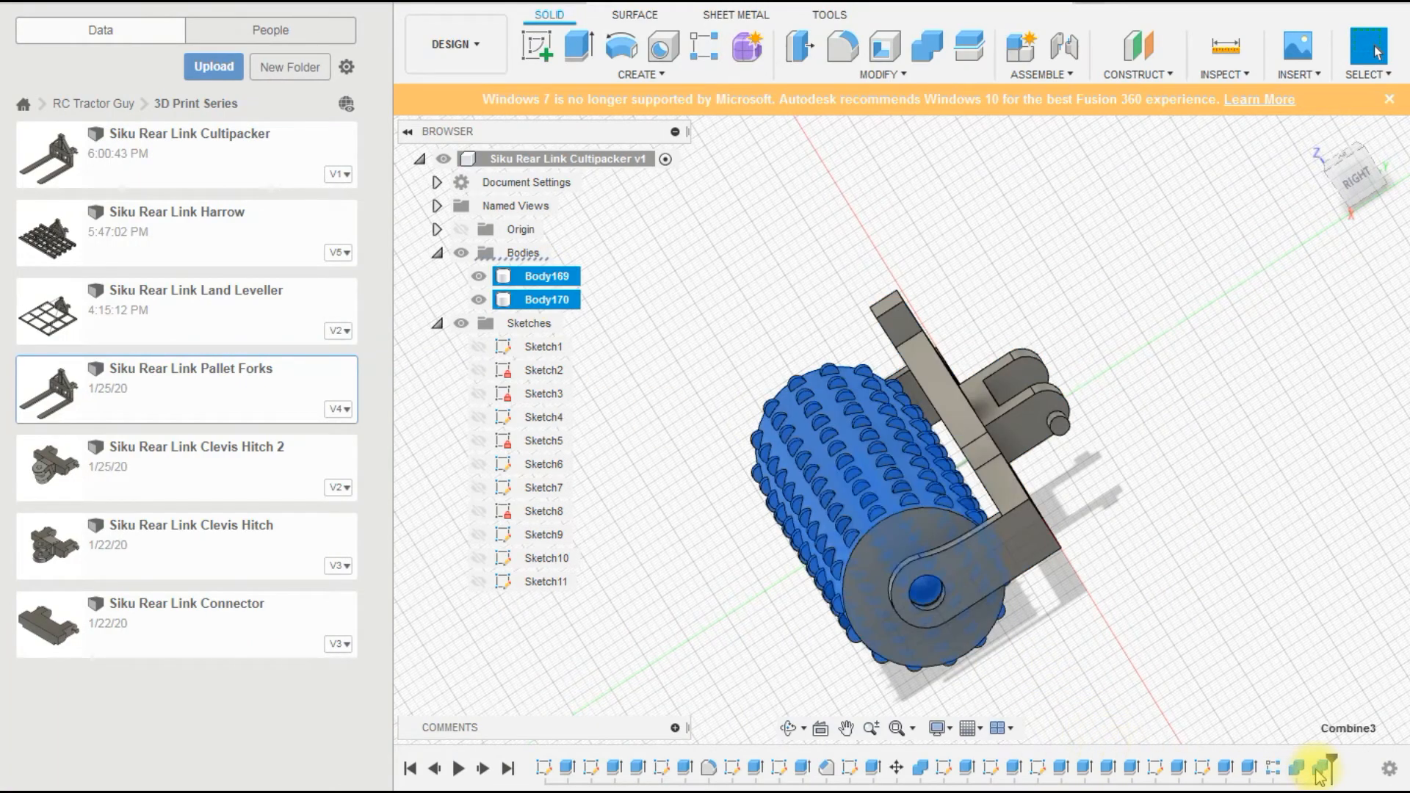
pyautogui.click(1060, 769)
pyautogui.click(1130, 769)
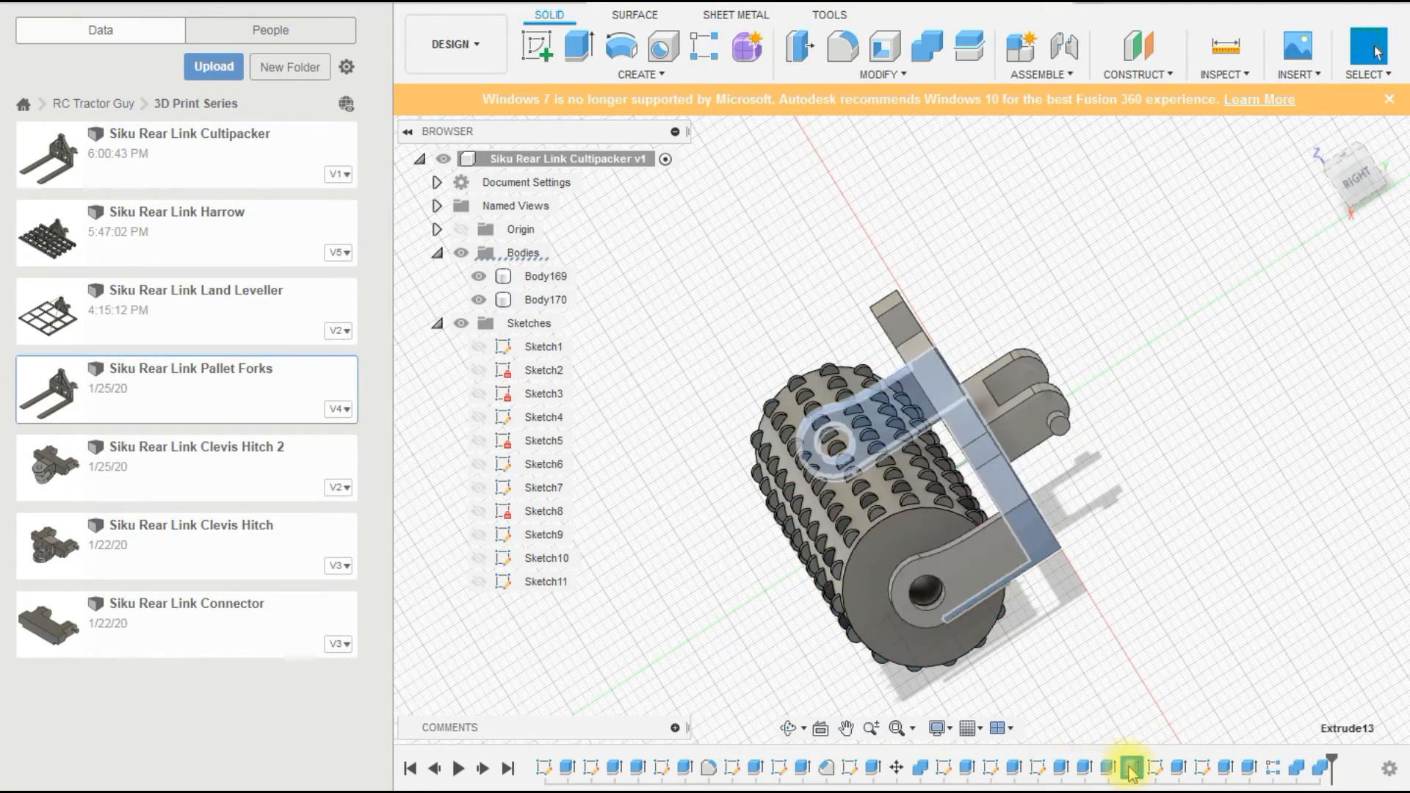
pyautogui.click(1176, 769)
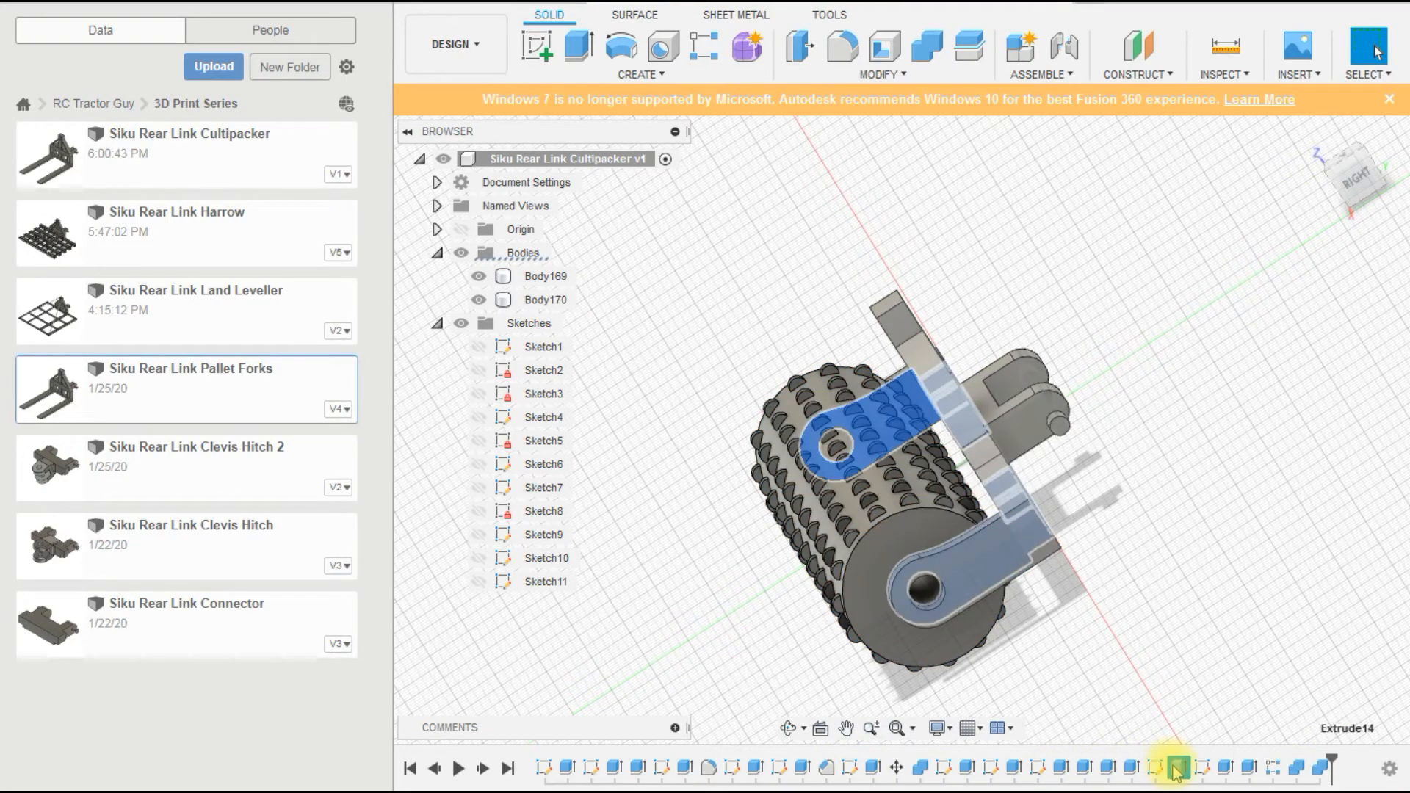
pyautogui.click(1225, 769)
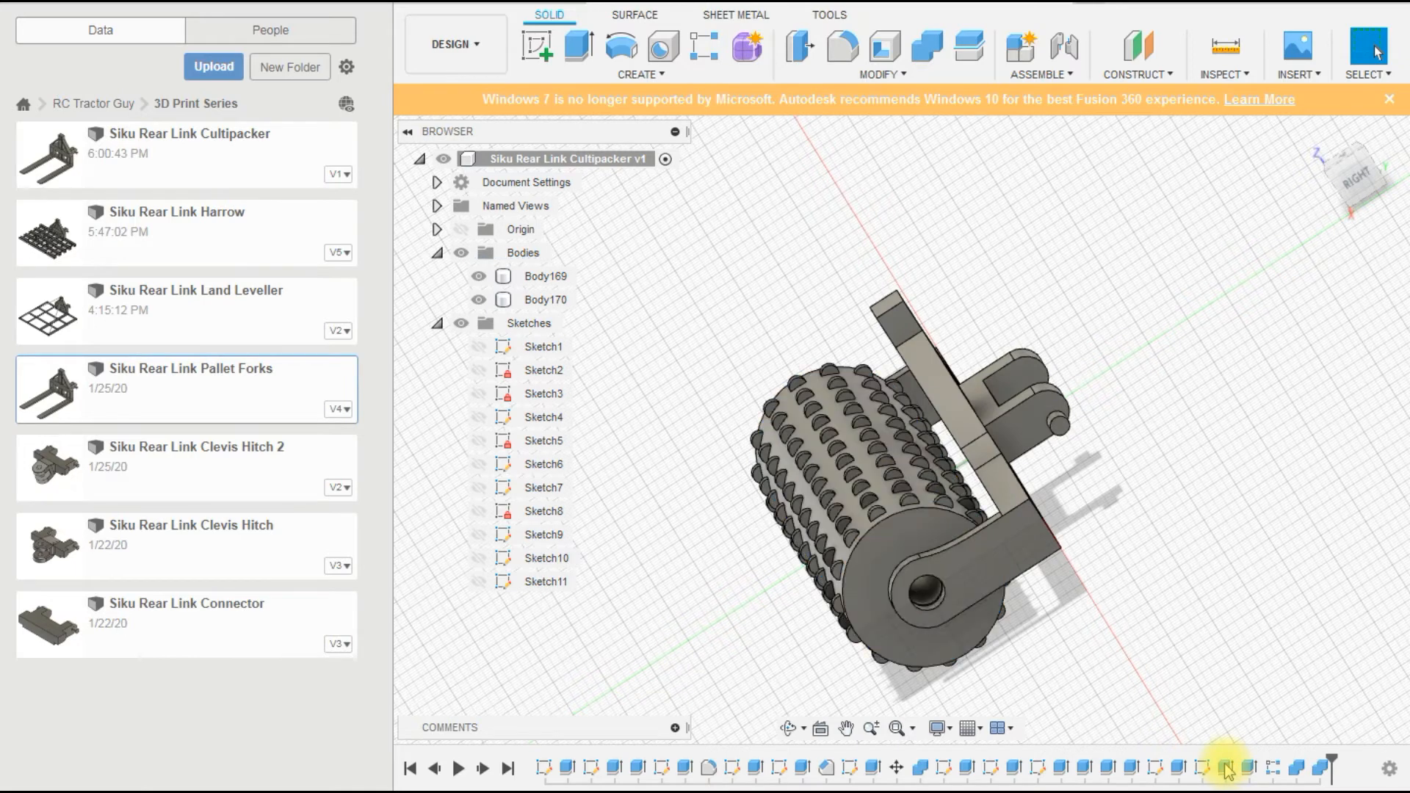
pyautogui.doubleClick(1225, 769)
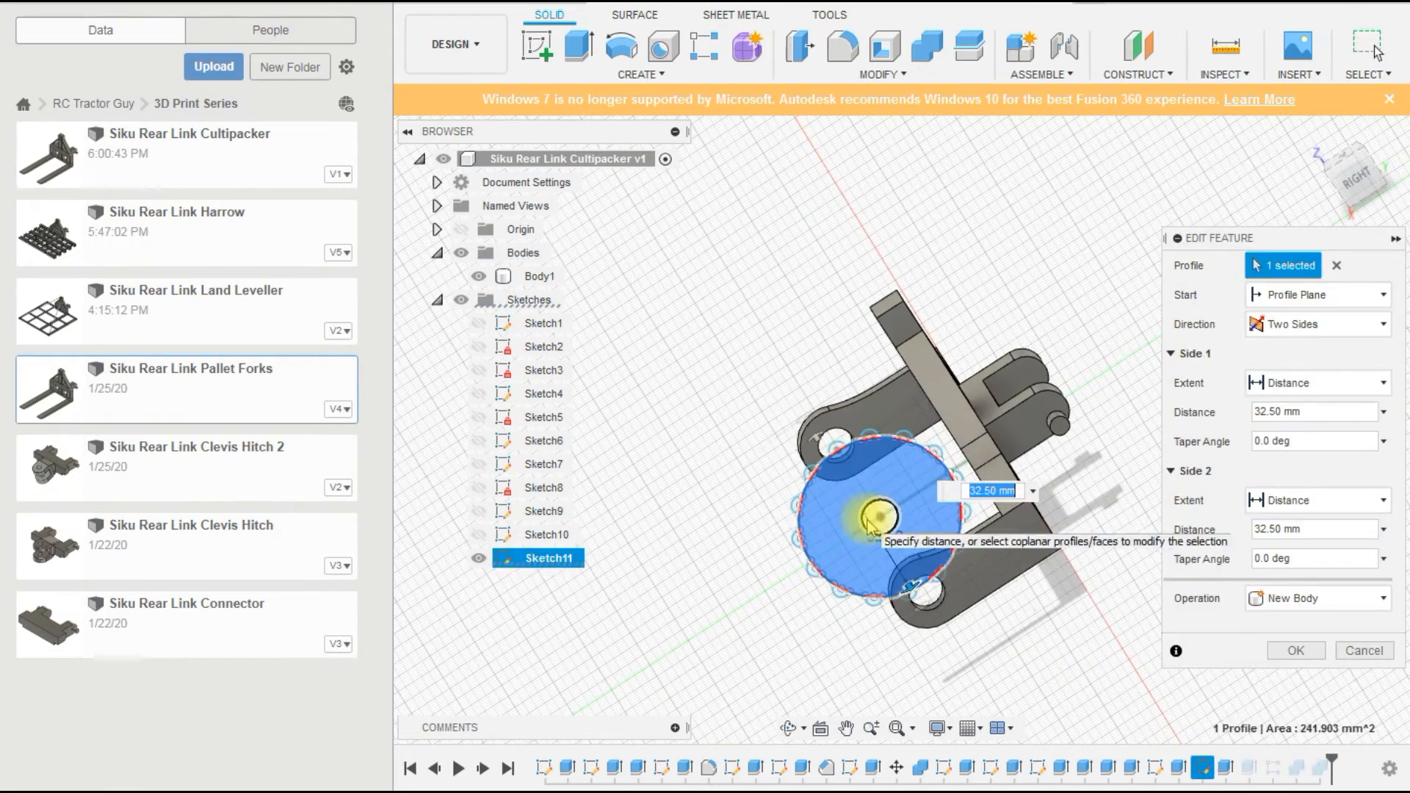
pyautogui.keyDown('ctrl'); pyautogui.click(872, 522); pyautogui.keyUp('ctrl')
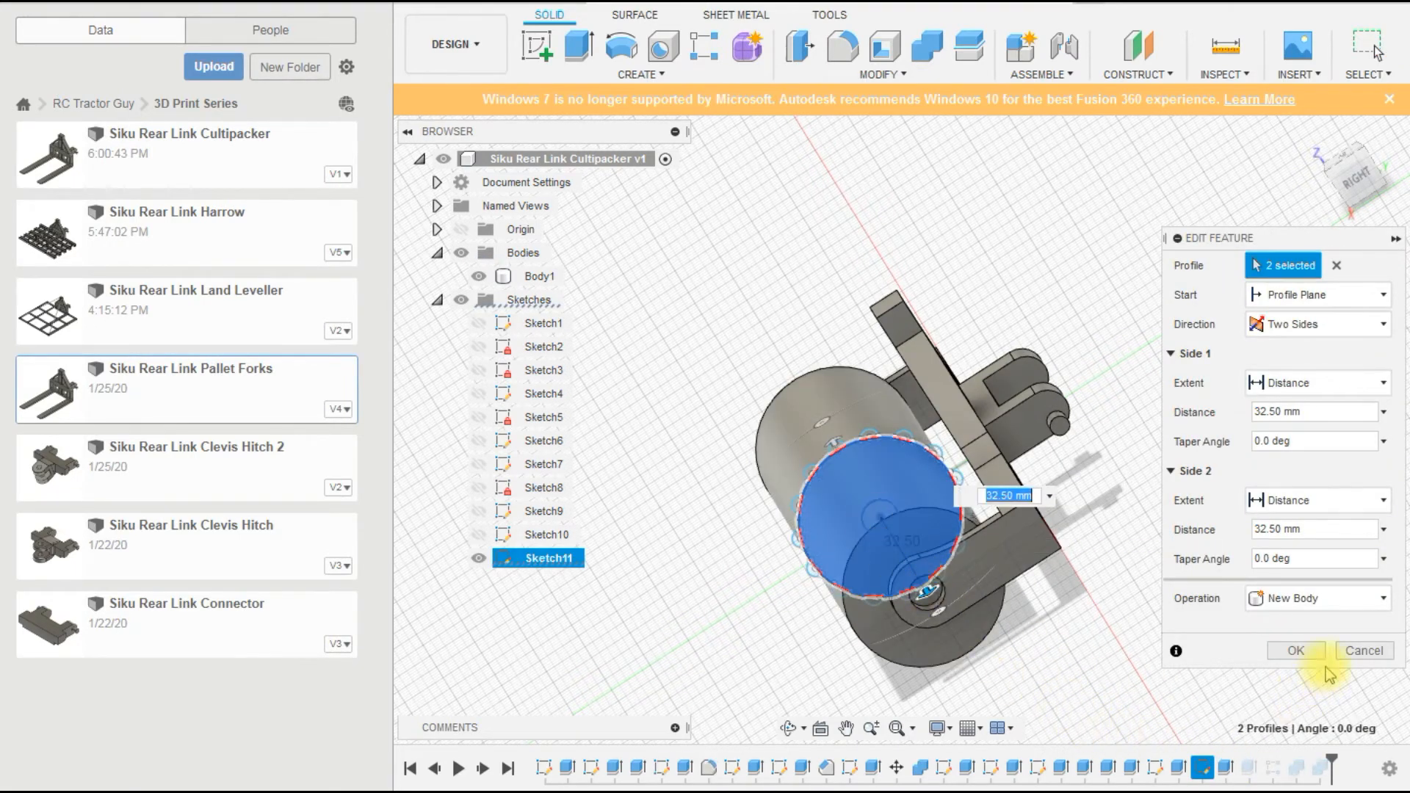
pyautogui.click(1296, 651)
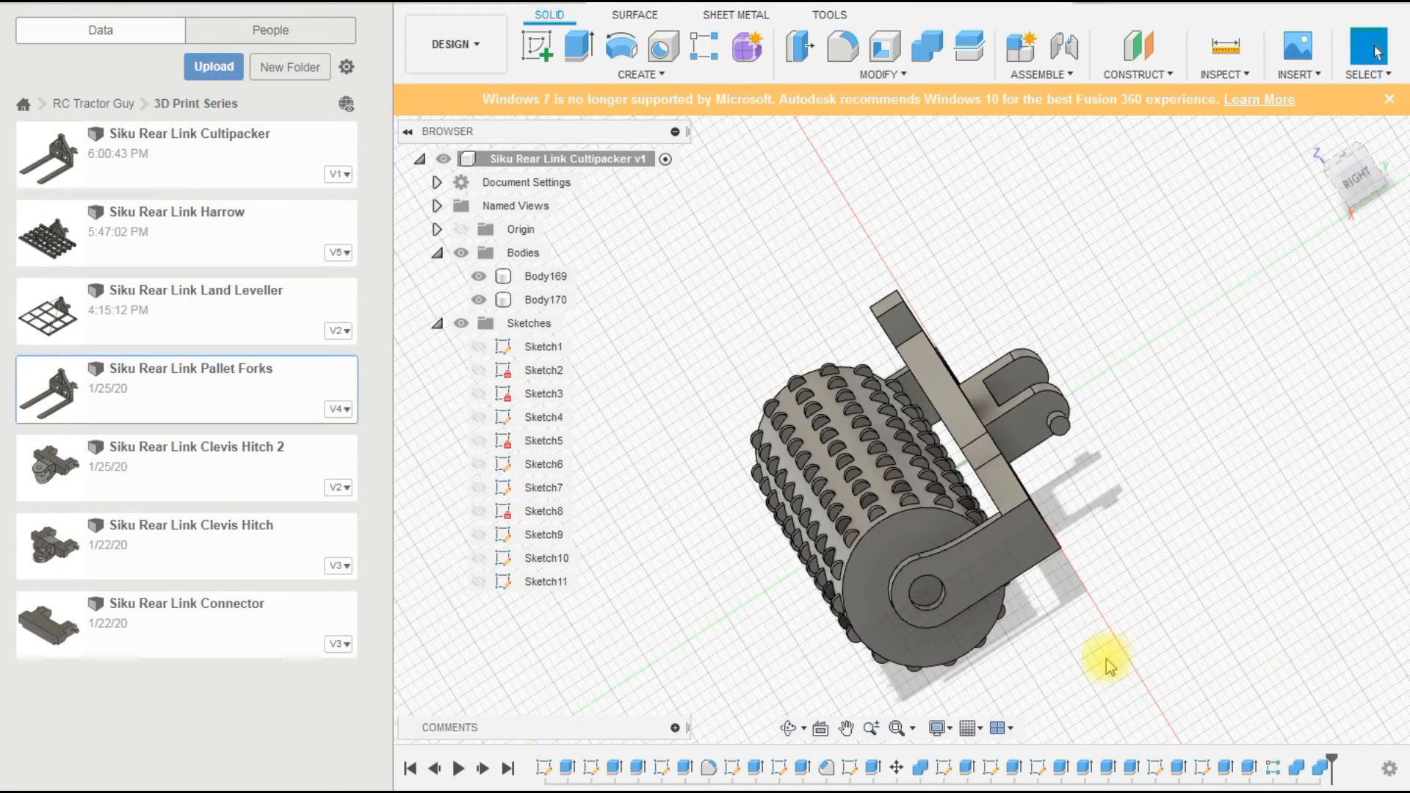
# Start a sketch on the roller's end face and draw a circle about 2.83 mm in diameter, concentric with the arm's hole.
pyautogui.scroll(-1, 1205, 689)
pyautogui.scroll(3, 975, 628)
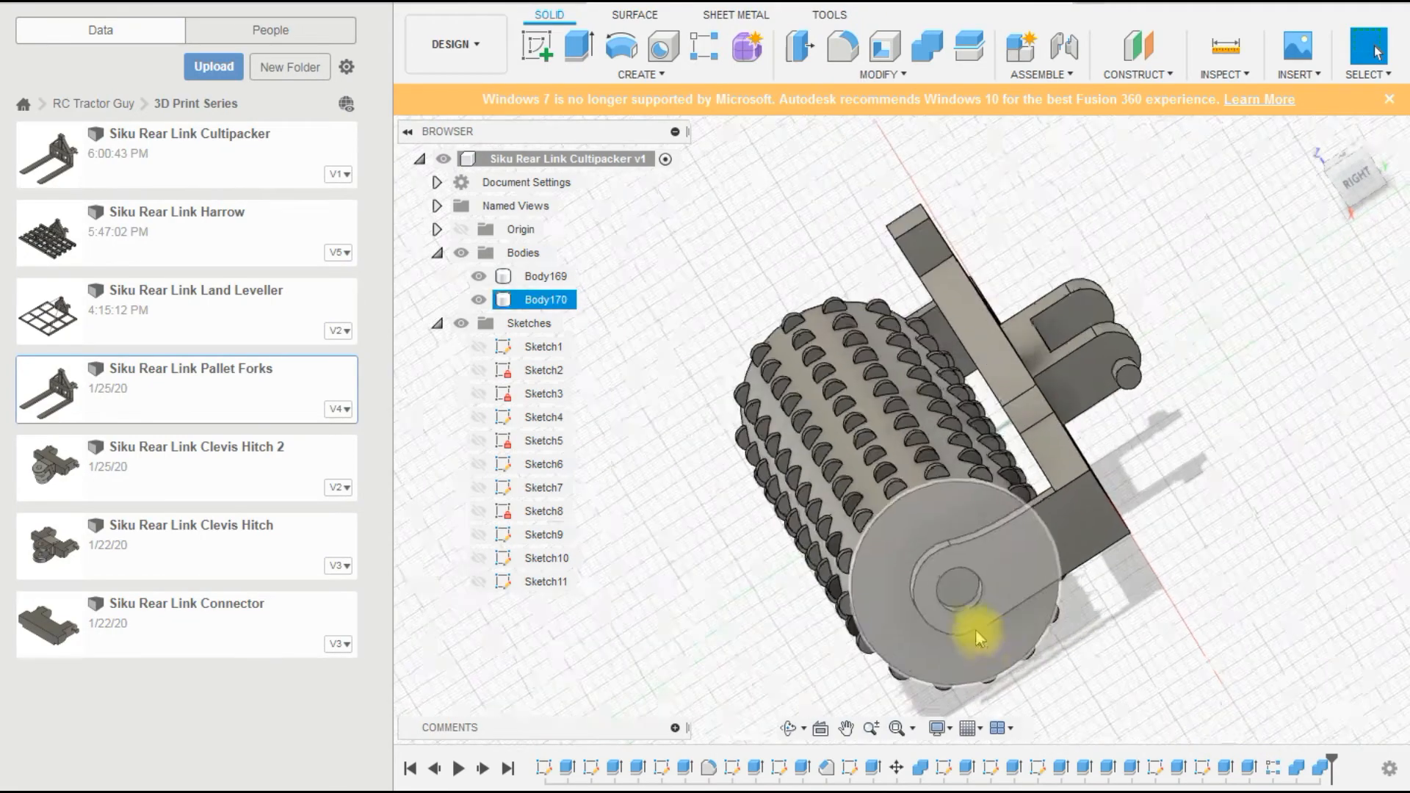
pyautogui.click(893, 583)
pyautogui.click(537, 45)
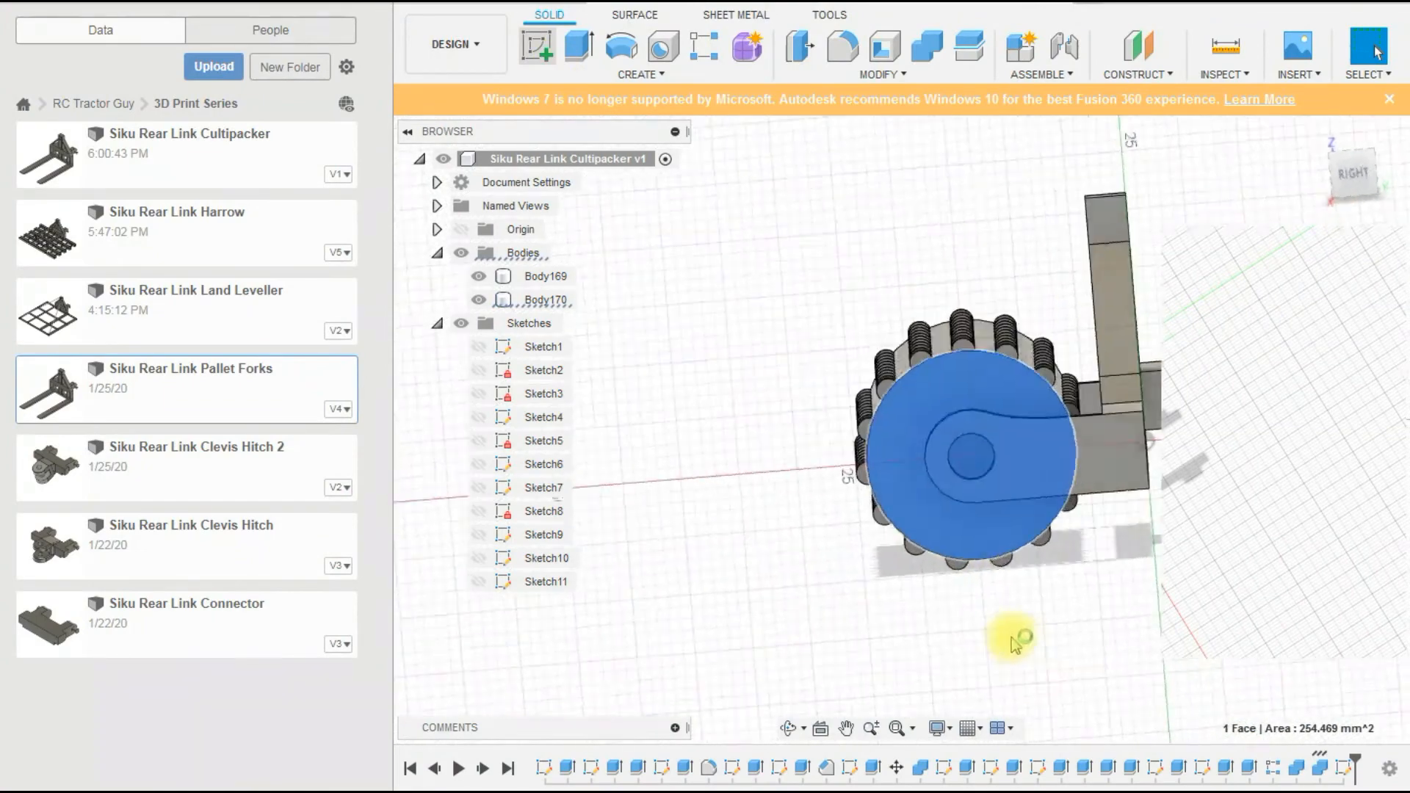
pyautogui.scroll(2, 1010, 461)
pyautogui.click(620, 46)
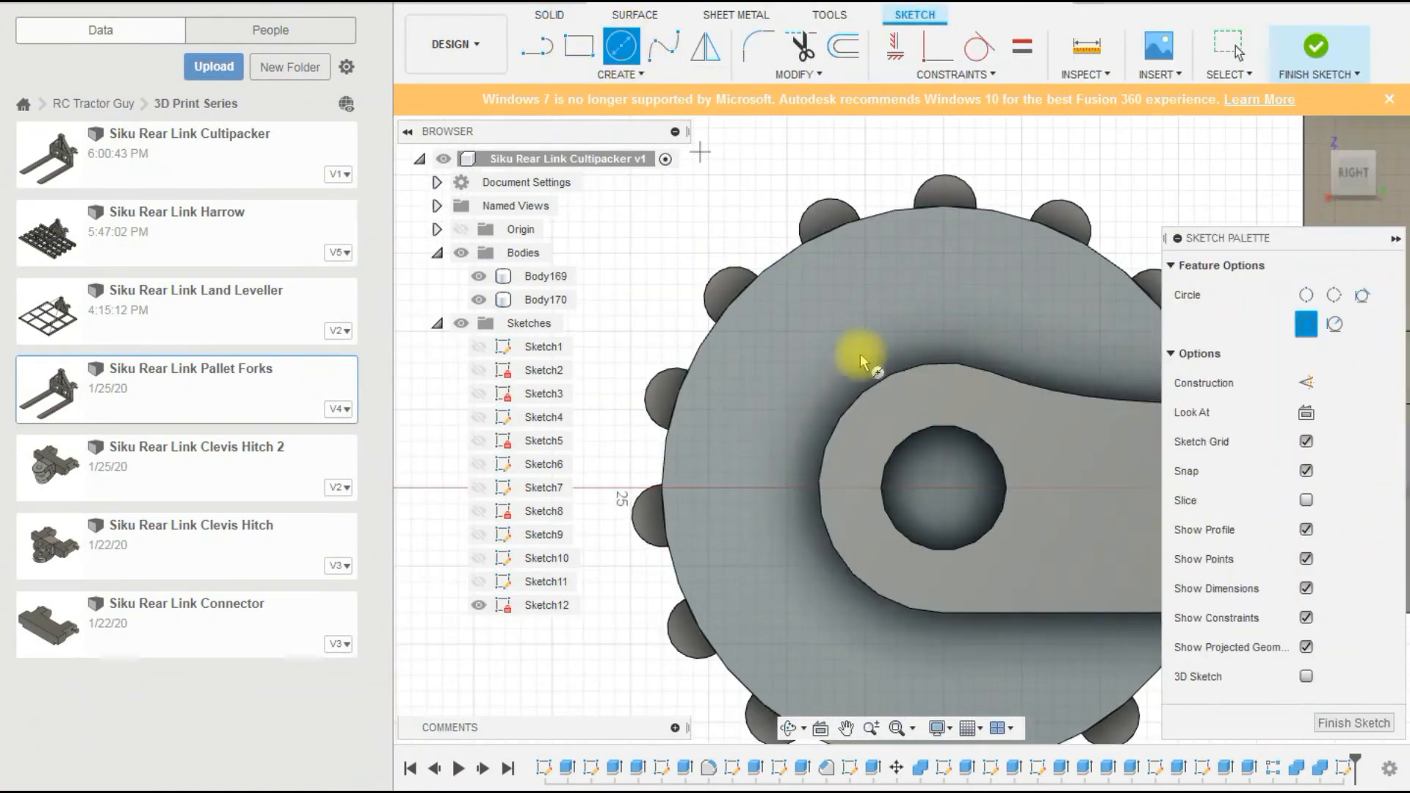
pyautogui.moveTo(941, 489); pyautogui.dragTo(983, 525)
pyautogui.press('Escape')
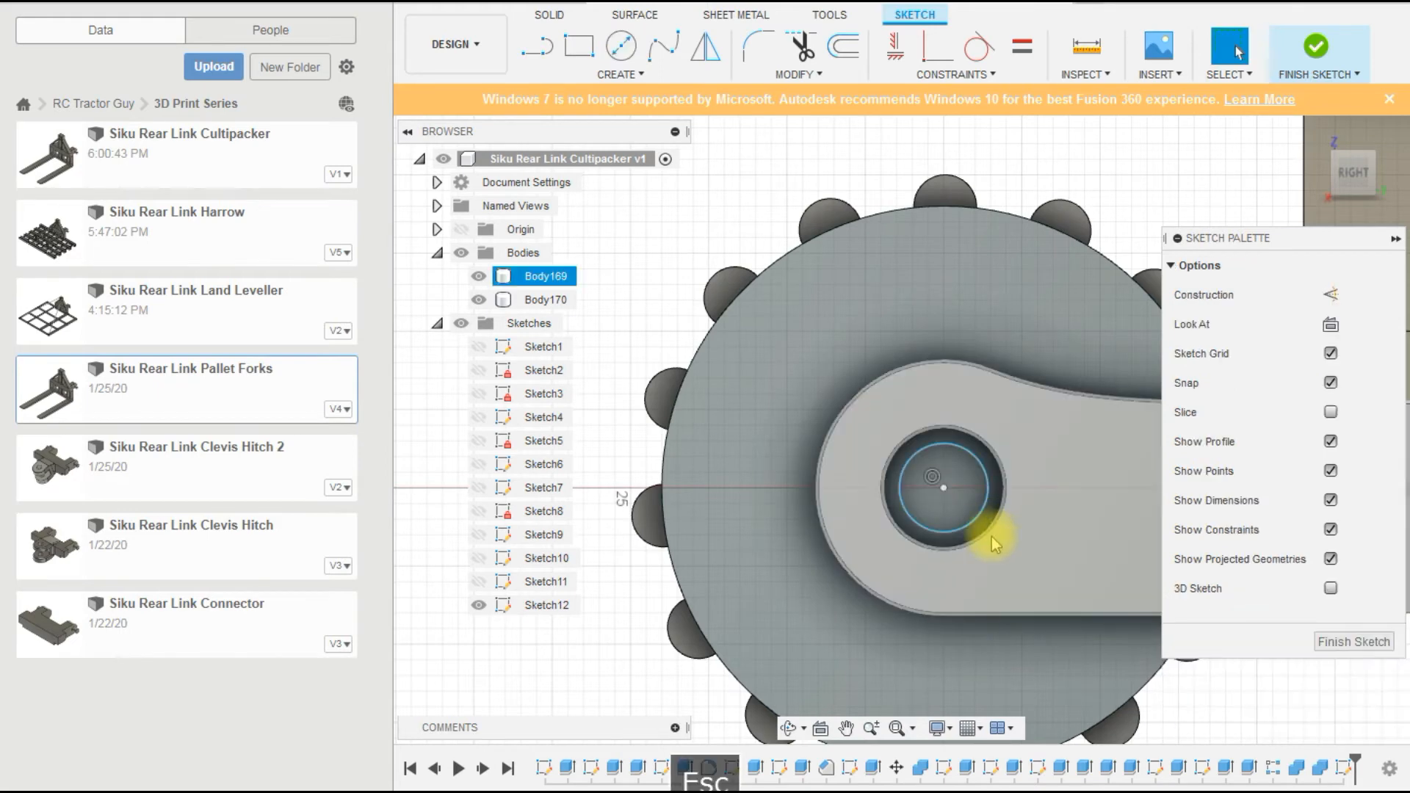
# Dimension the new circle's diameter at 3 mm.
pyautogui.press('d')
pyautogui.click(984, 527)
pyautogui.click(1017, 540)
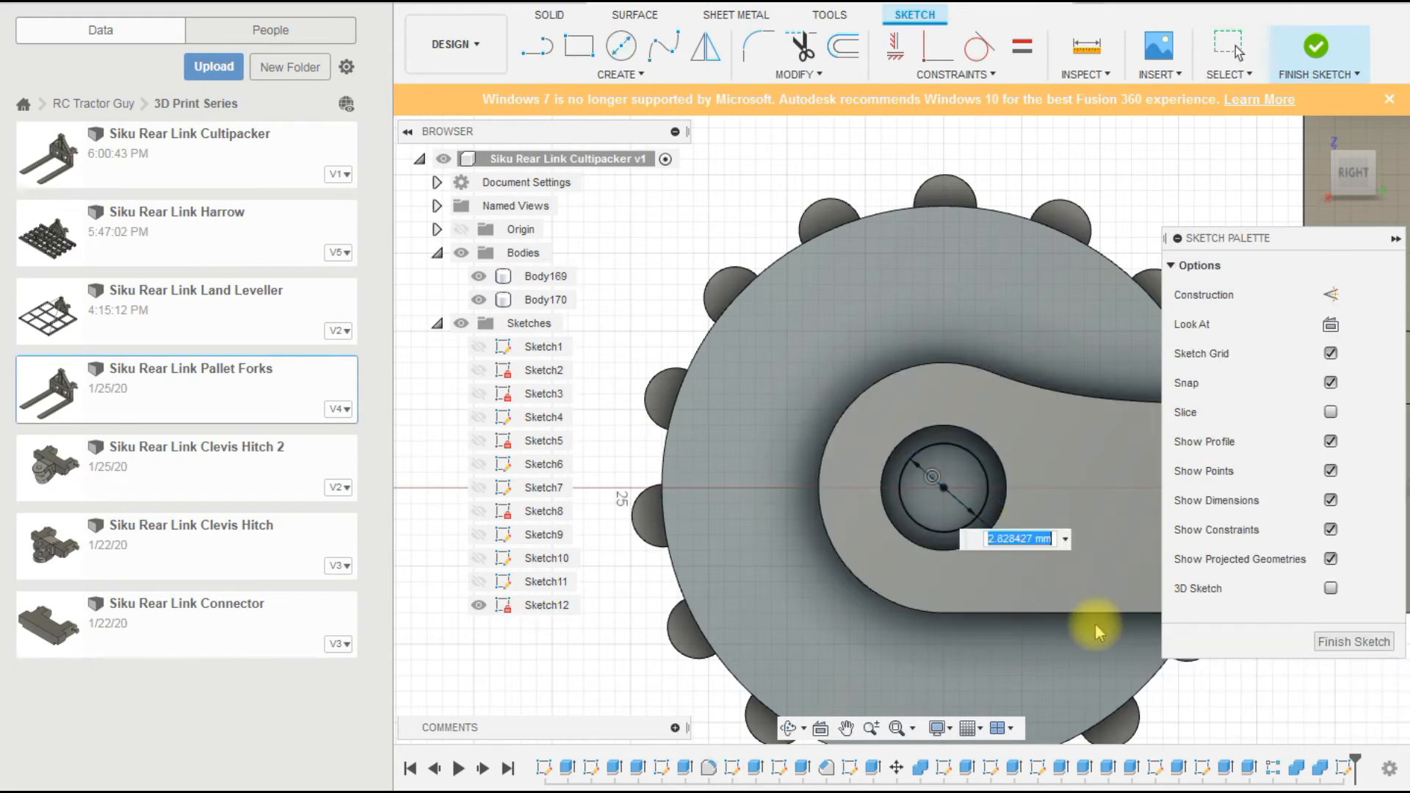
pyautogui.write('3')
pyautogui.press('Return')
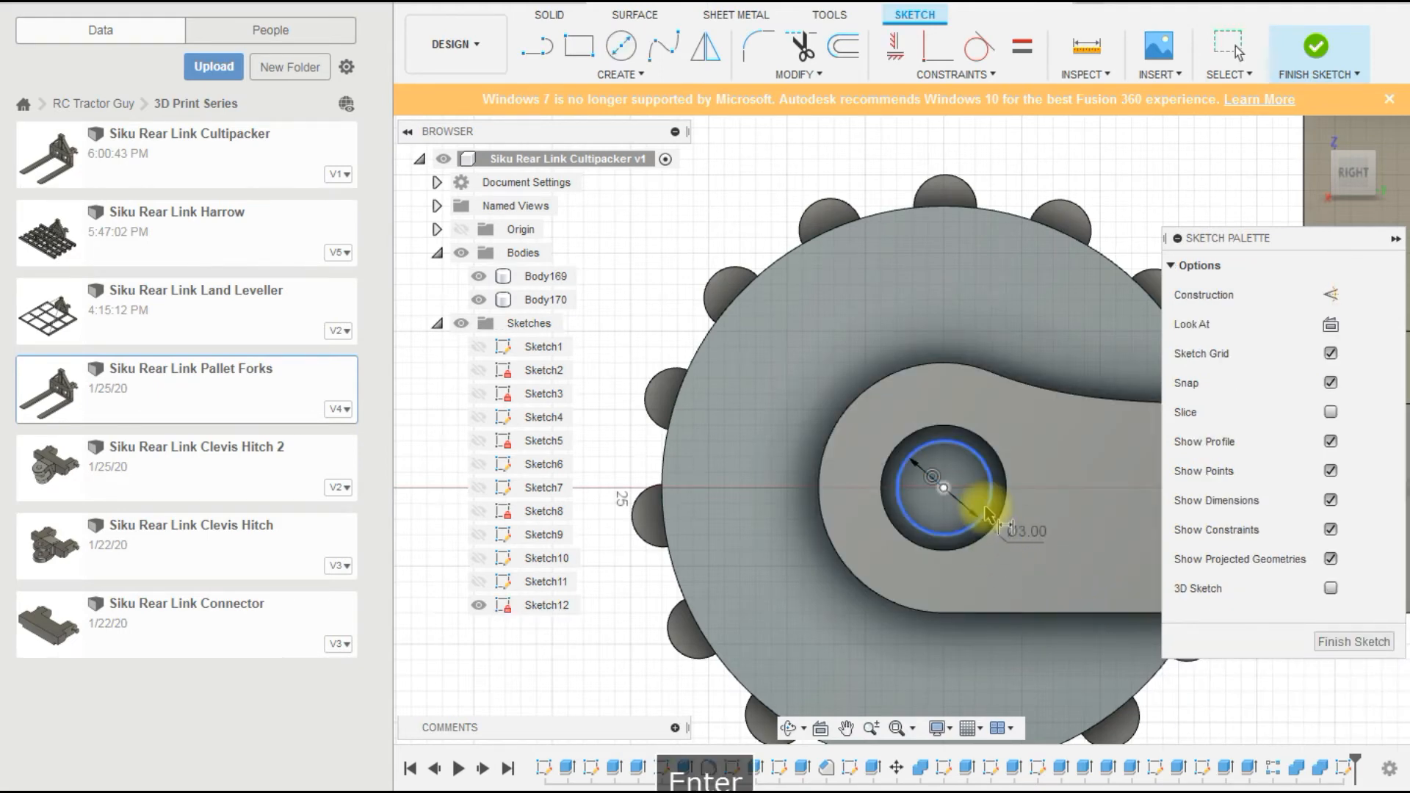
# Check the arm hole's size against the sketched circle and change the circle's diameter to 3.5 mm.
pyautogui.scroll(3, 1011, 514)
pyautogui.click(1011, 507)
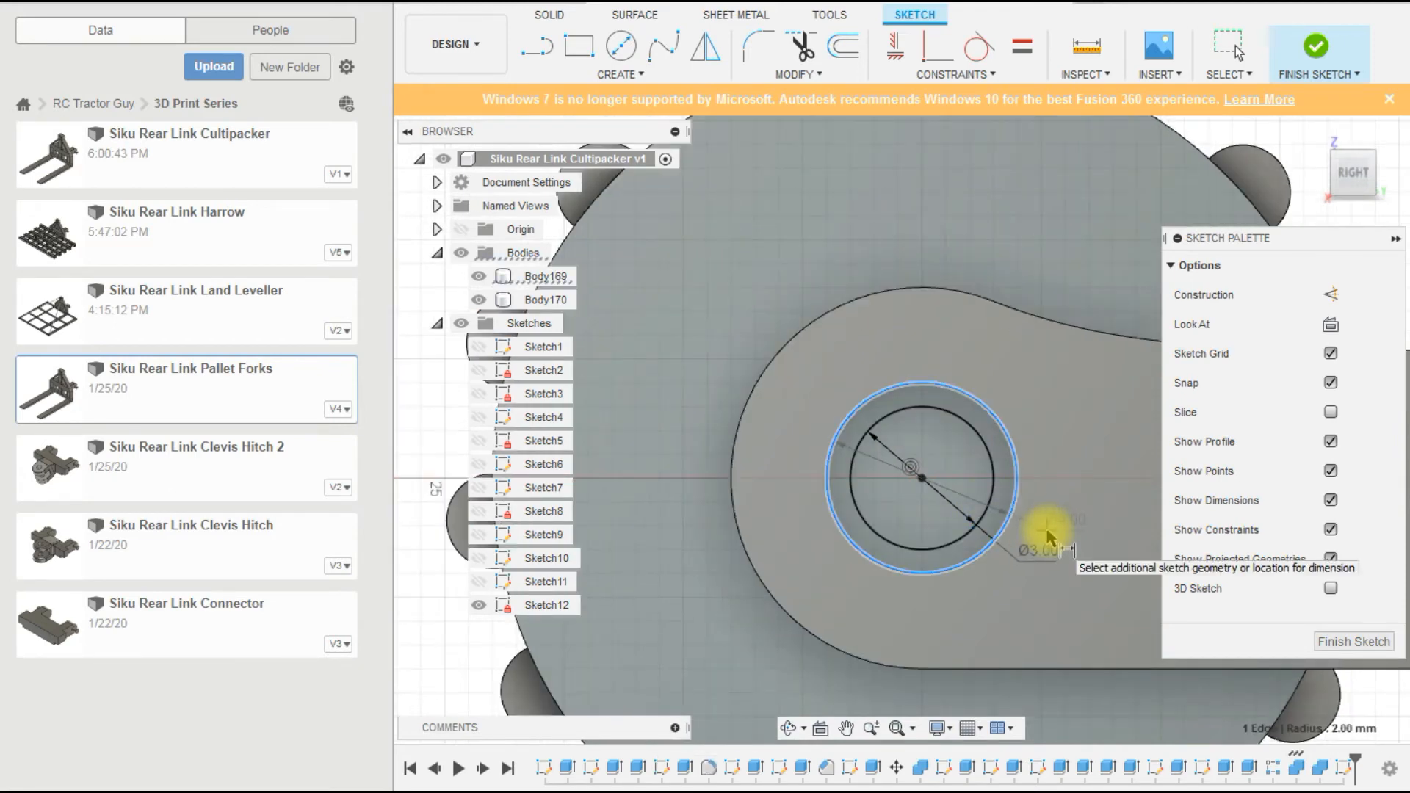
pyautogui.press('Escape')
pyautogui.moveTo(1041, 549); pyautogui.dragTo(982, 587)
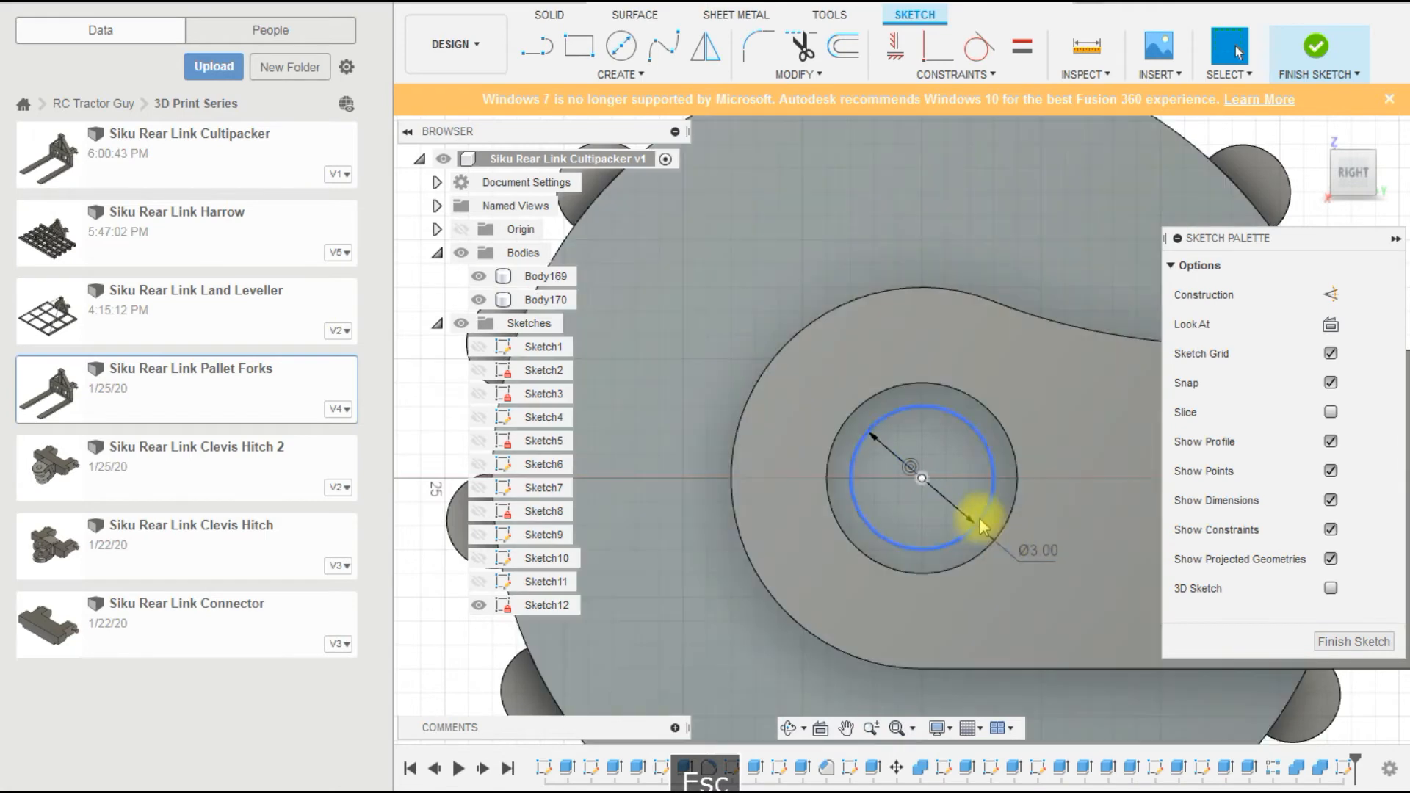
pyautogui.doubleClick(984, 537)
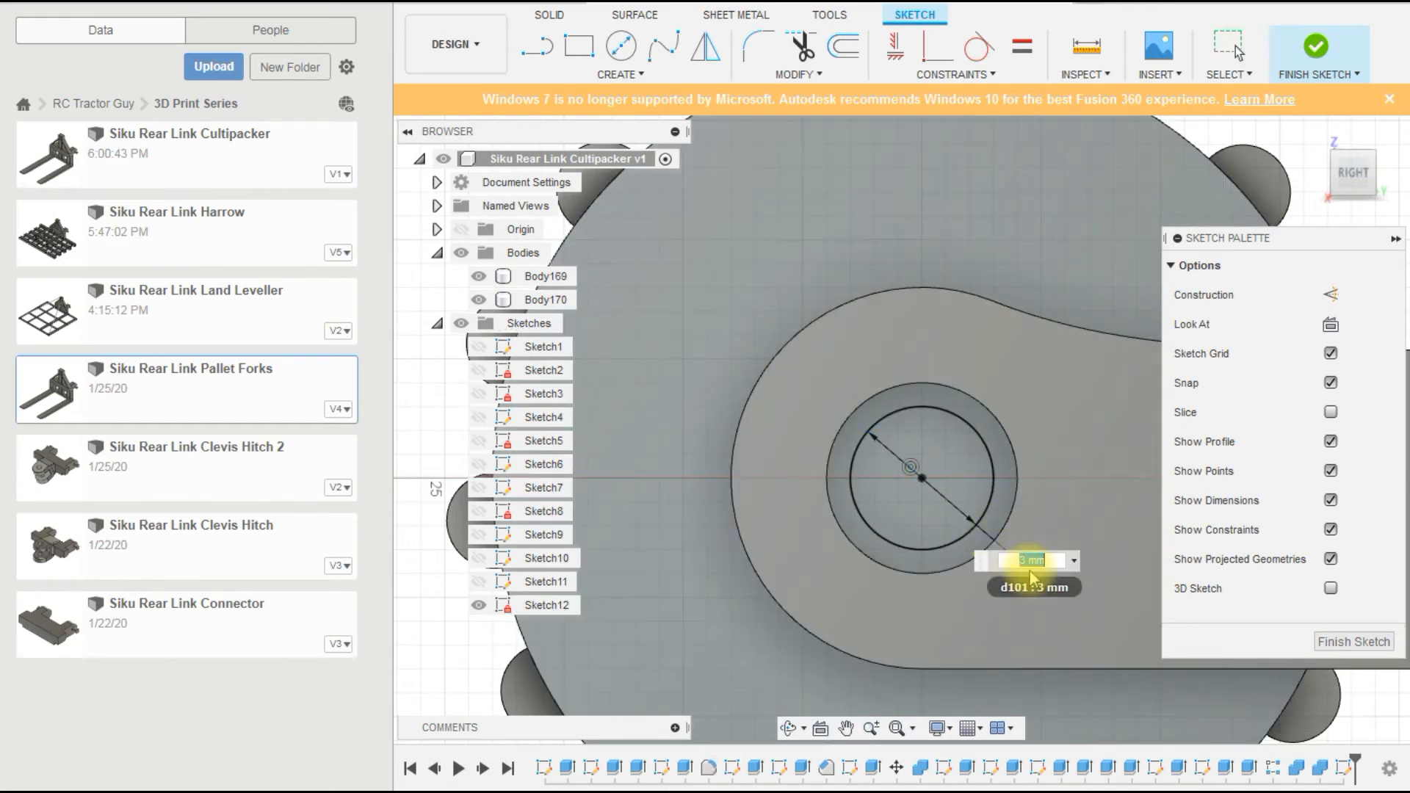
pyautogui.press('Return')
pyautogui.scroll(-2, 941, 536)
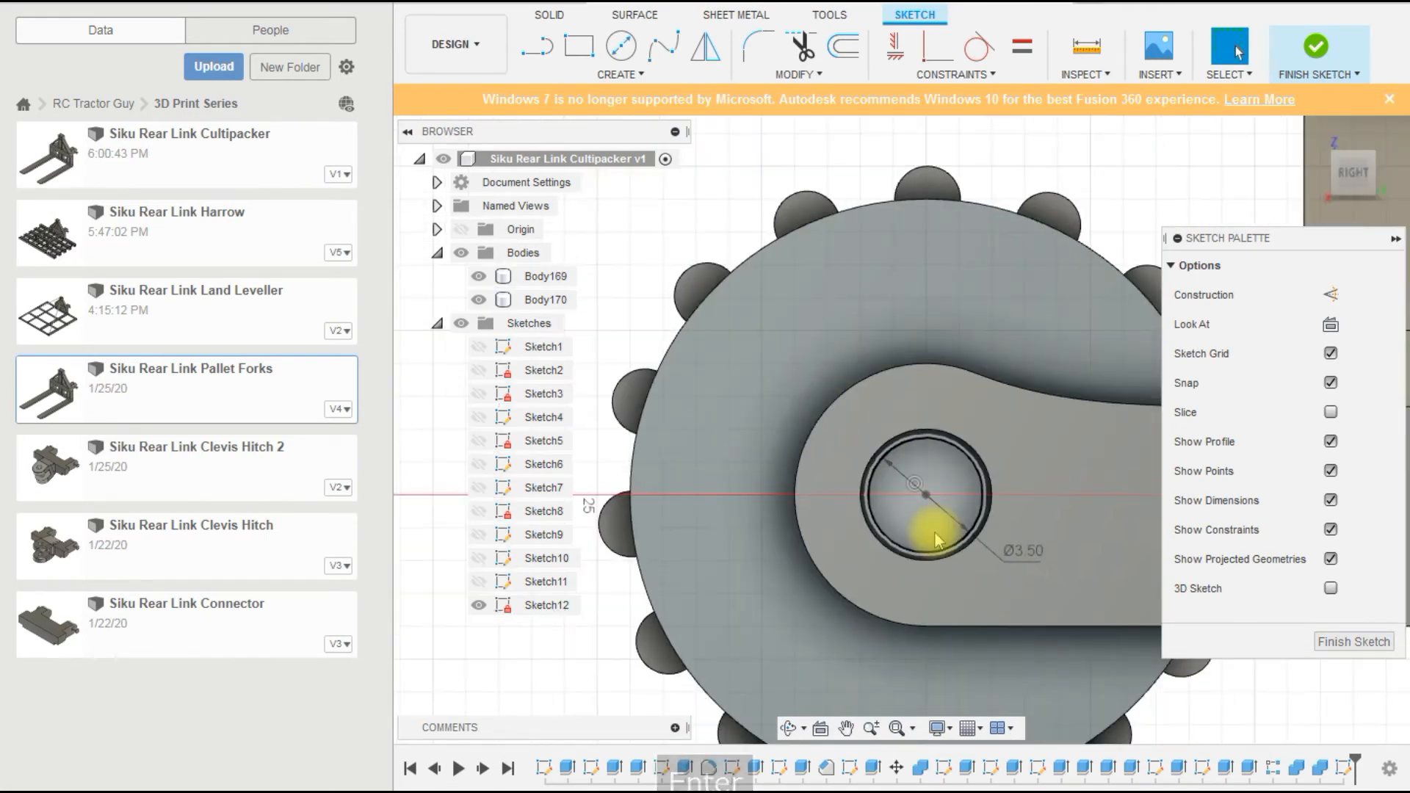
pyautogui.scroll(-2, 938, 542)
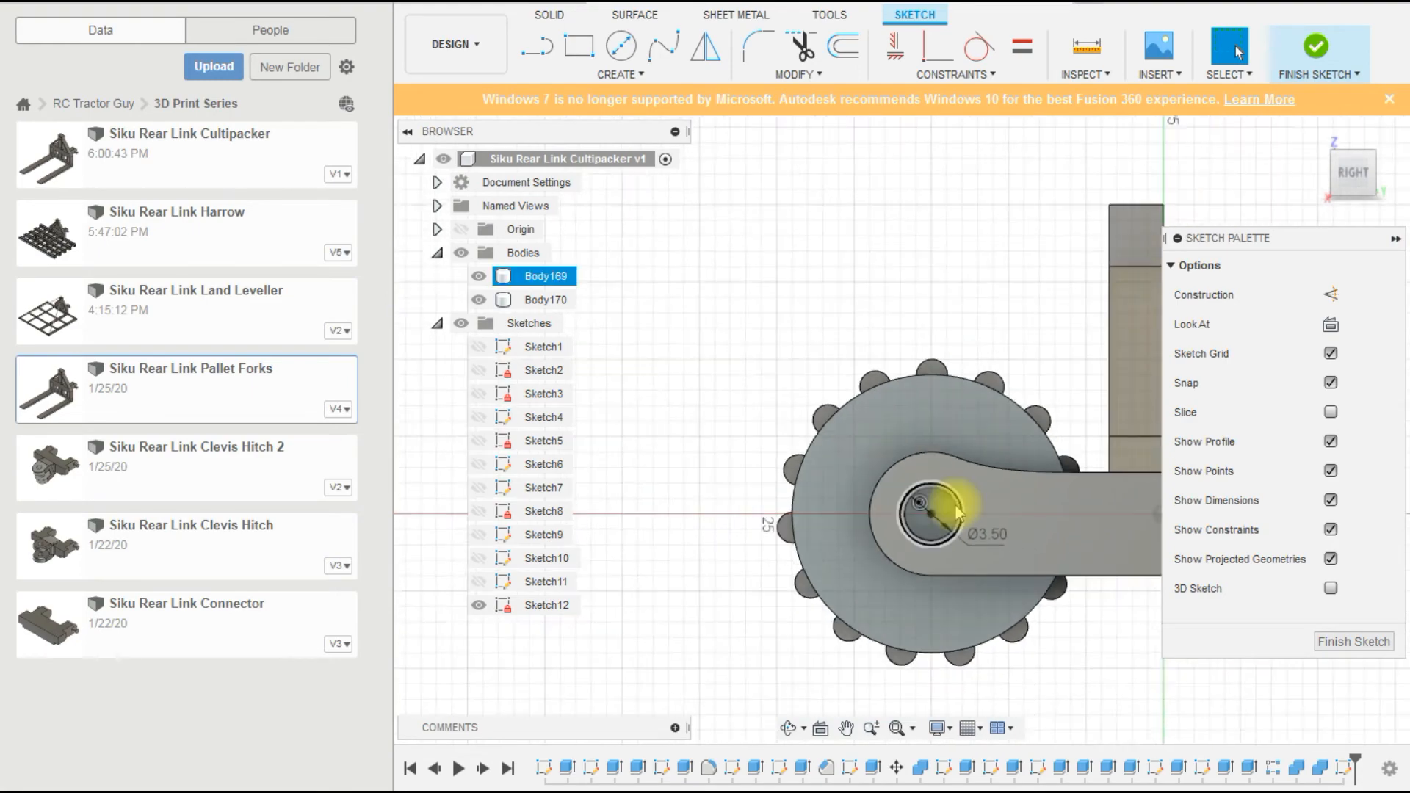
# Finish the sketch and extrude the 3.5 mm circle 4 mm outward through the arm, with the direction set to two sides.
pyautogui.click(938, 514)
pyautogui.moveTo(937, 514)
pyautogui.keyDown('shift'); pyautogui.mouseDown(button='middle')
pyautogui.moveTo(984, 560)
pyautogui.moveTo(962, 629)
pyautogui.moveTo(913, 488)
pyautogui.mouseUp(button='middle'); pyautogui.keyUp('shift')
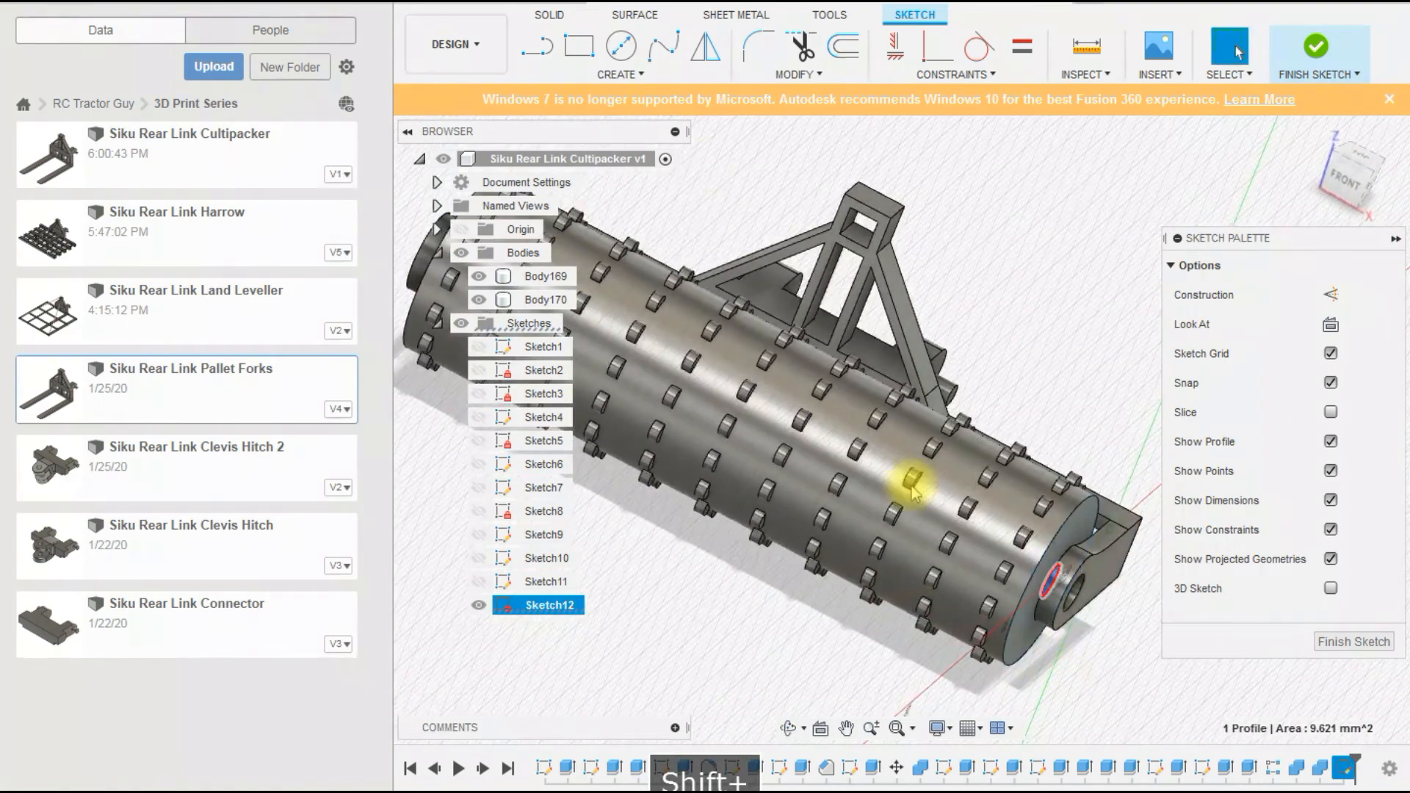
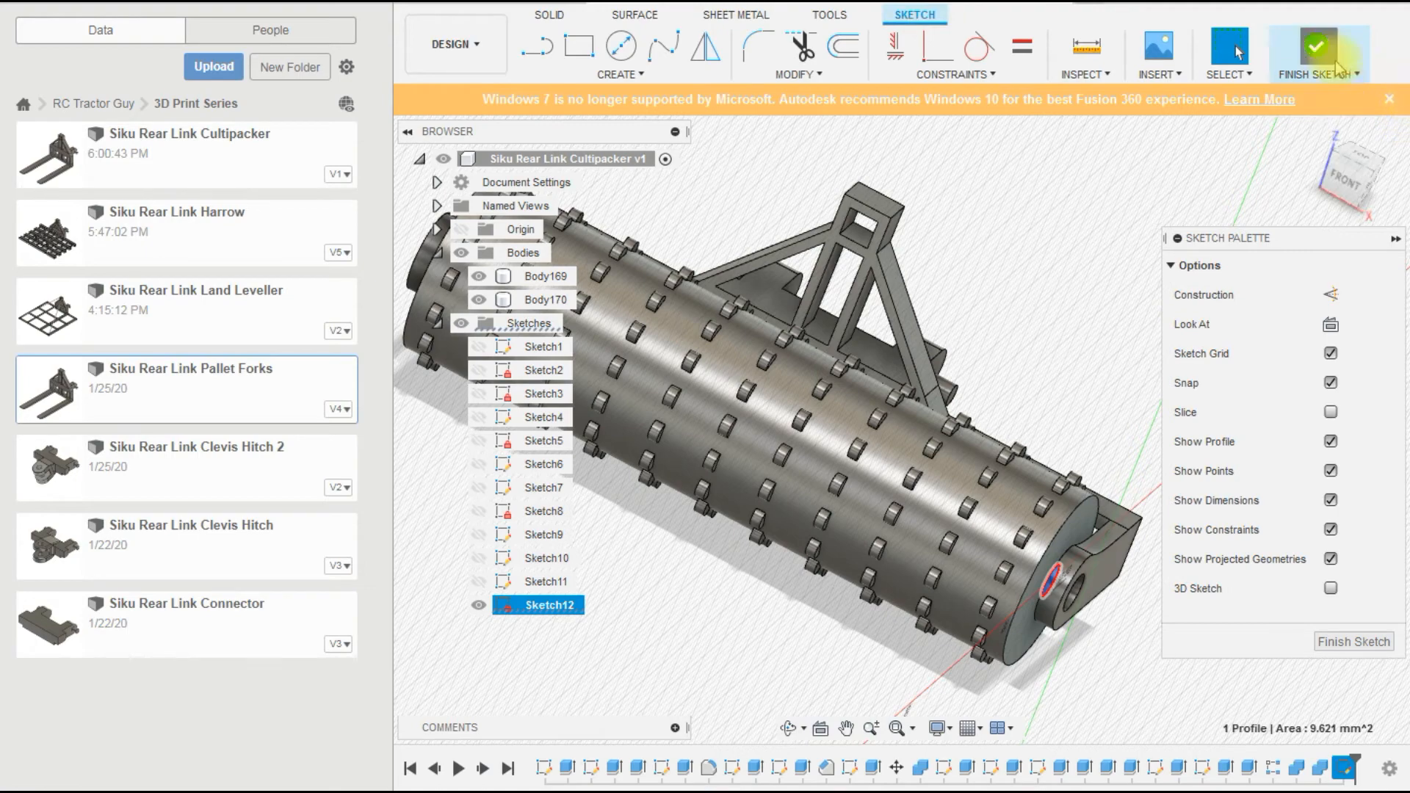
pyautogui.click(1316, 48)
pyautogui.click(580, 47)
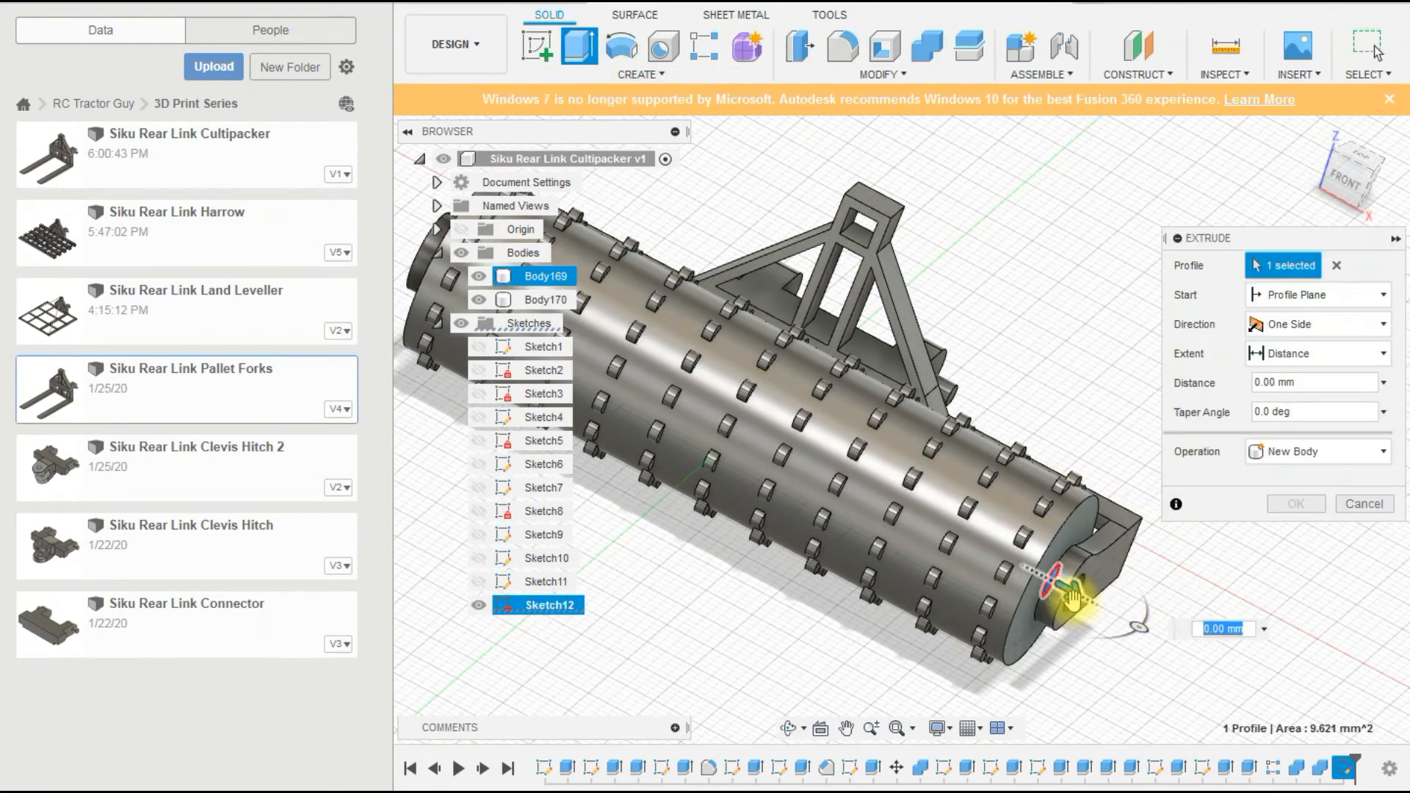
pyautogui.moveTo(1073, 589); pyautogui.dragTo(1180, 640)
pyautogui.click(1314, 324)
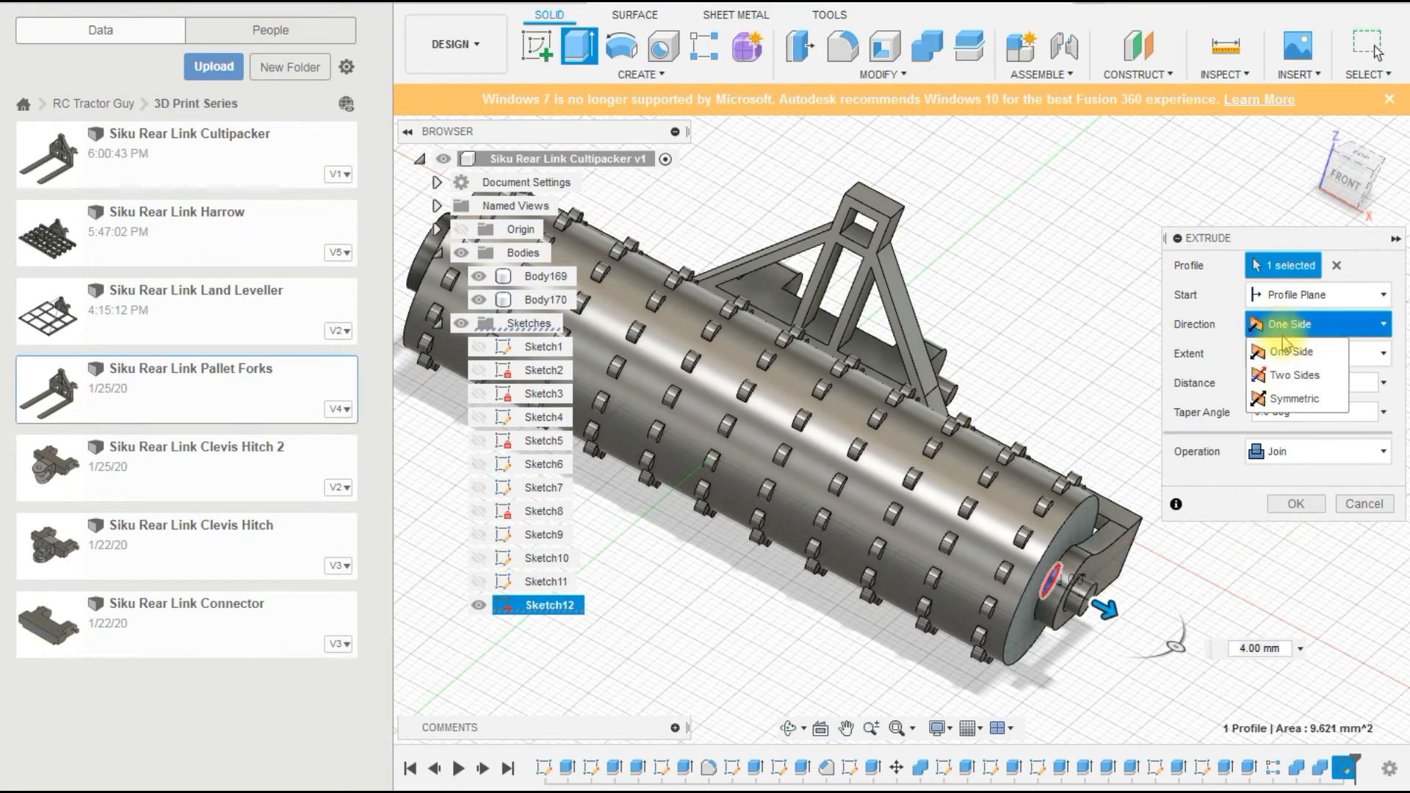
pyautogui.click(1294, 371)
# Extend the extrusion's second side to 69 mm, through the roller and past the opposite arm.
pyautogui.scroll(3, 845, 593)
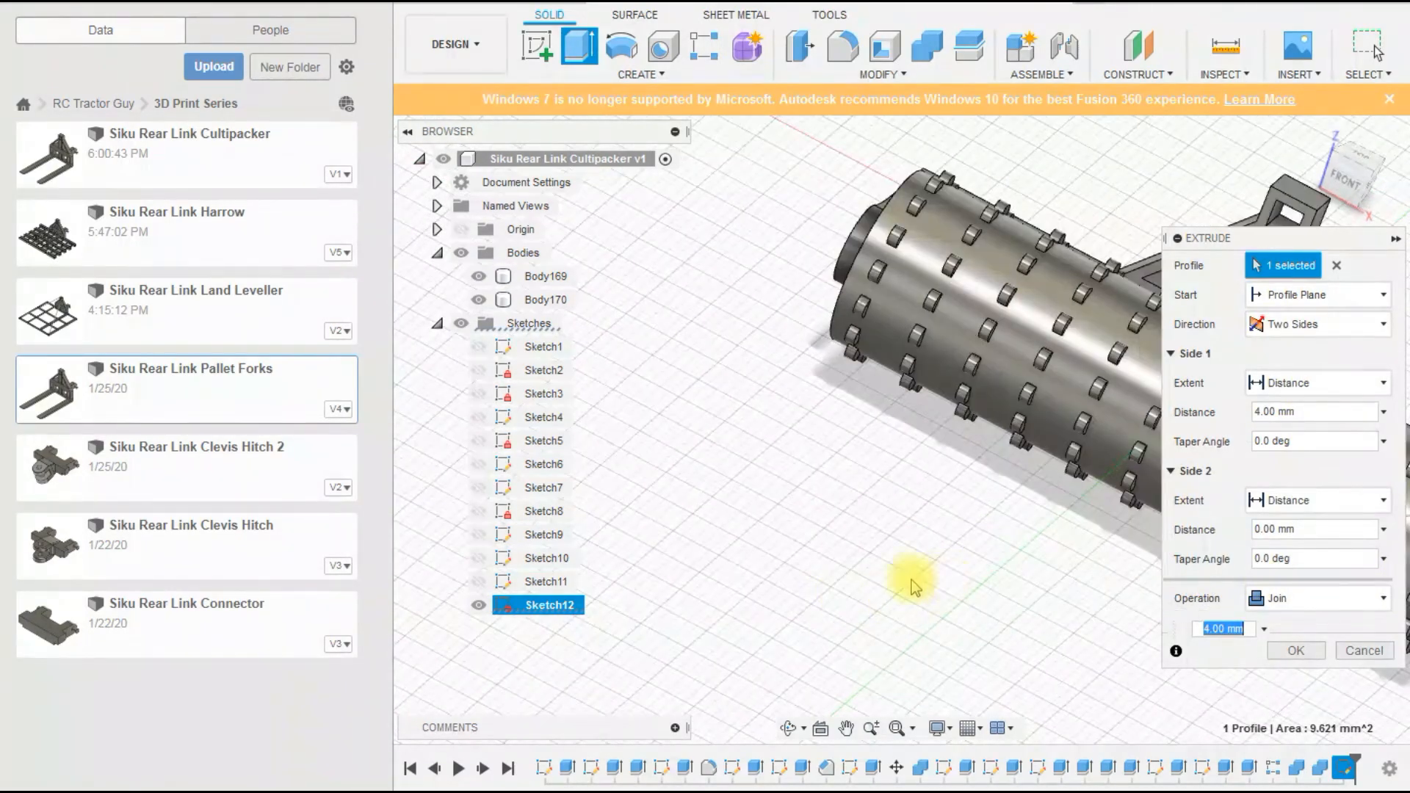
pyautogui.scroll(-2, 911, 579)
pyautogui.scroll(-1, 845, 557)
pyautogui.moveTo(1107, 563); pyautogui.dragTo(764, 409)
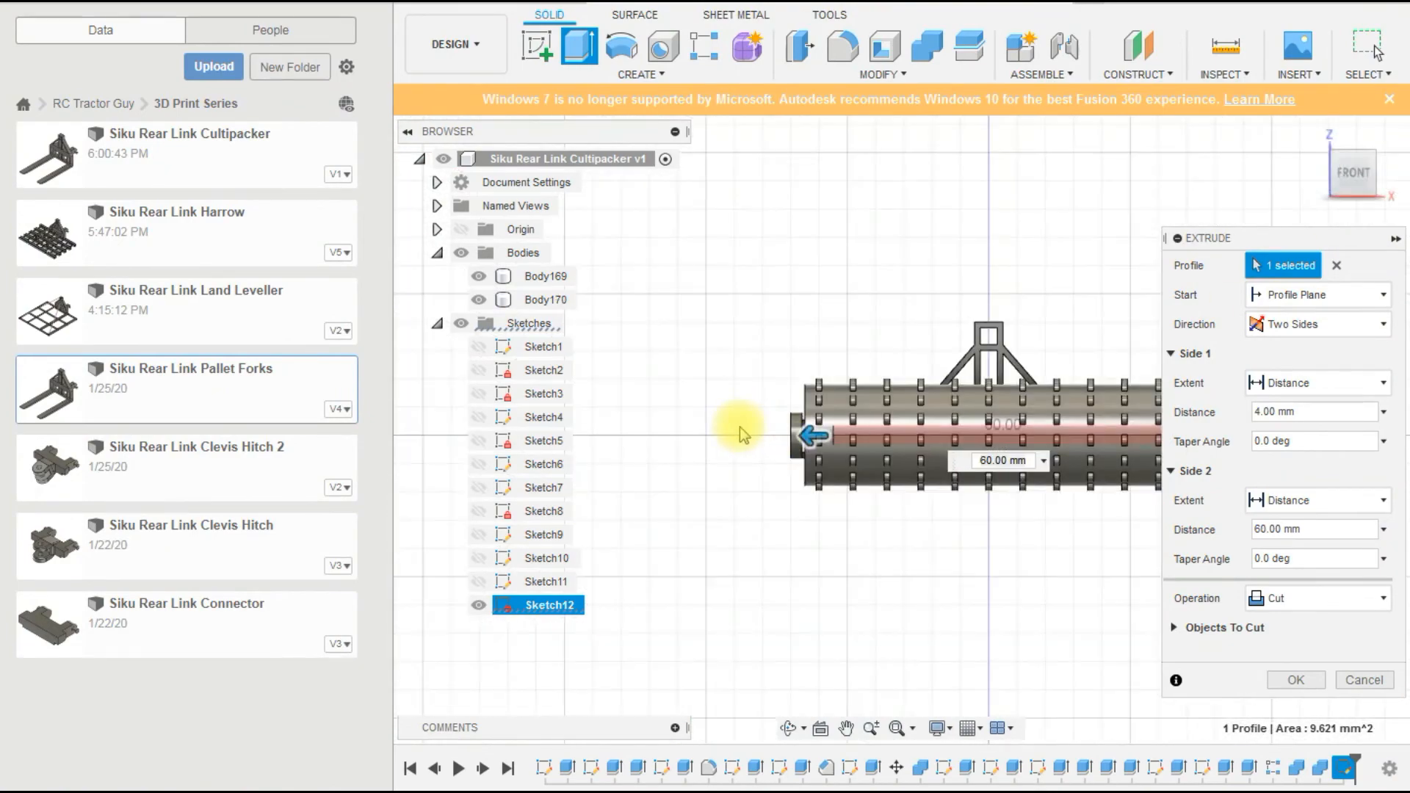
pyautogui.scroll(5, 779, 434)
pyautogui.moveTo(916, 440); pyautogui.dragTo(809, 439)
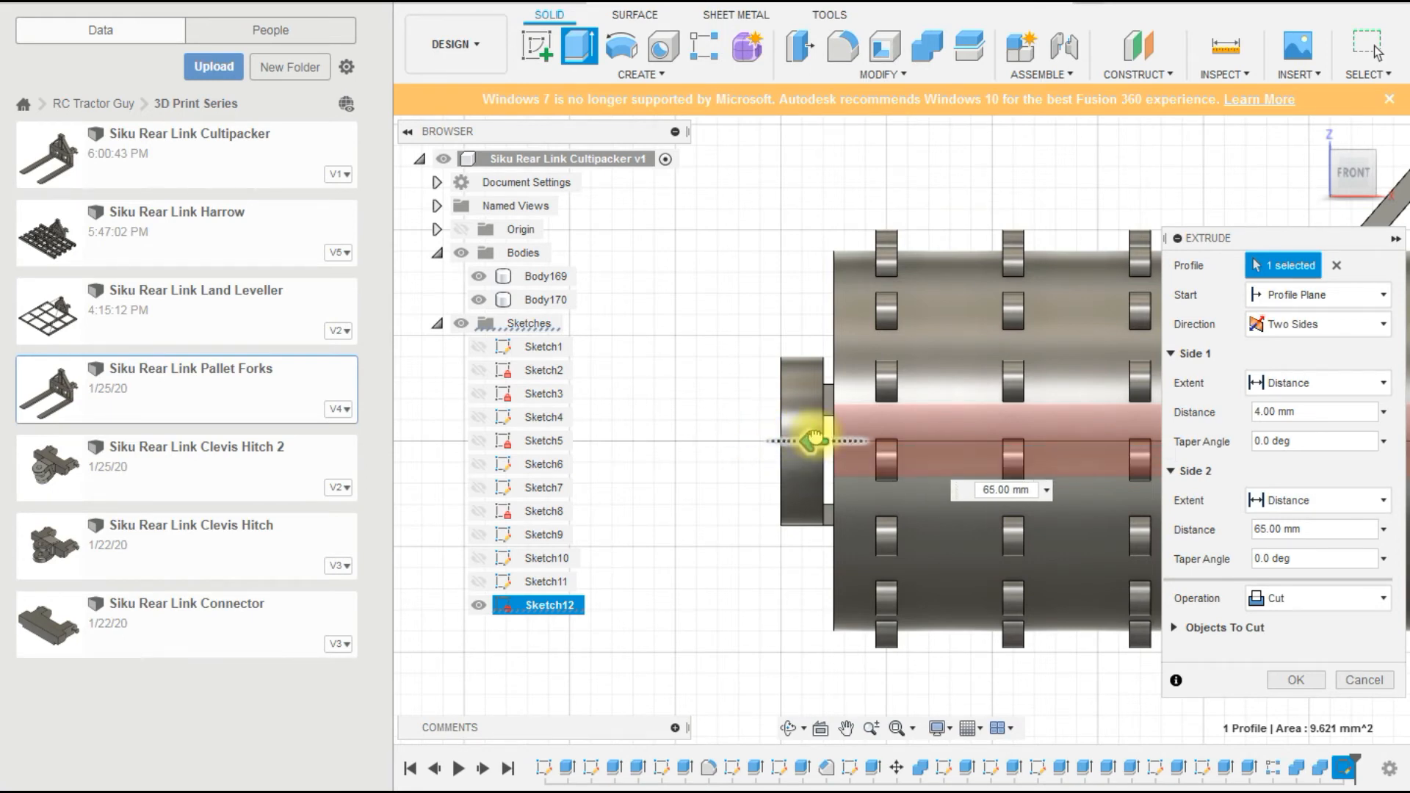
pyautogui.moveTo(799, 438); pyautogui.dragTo(729, 440)
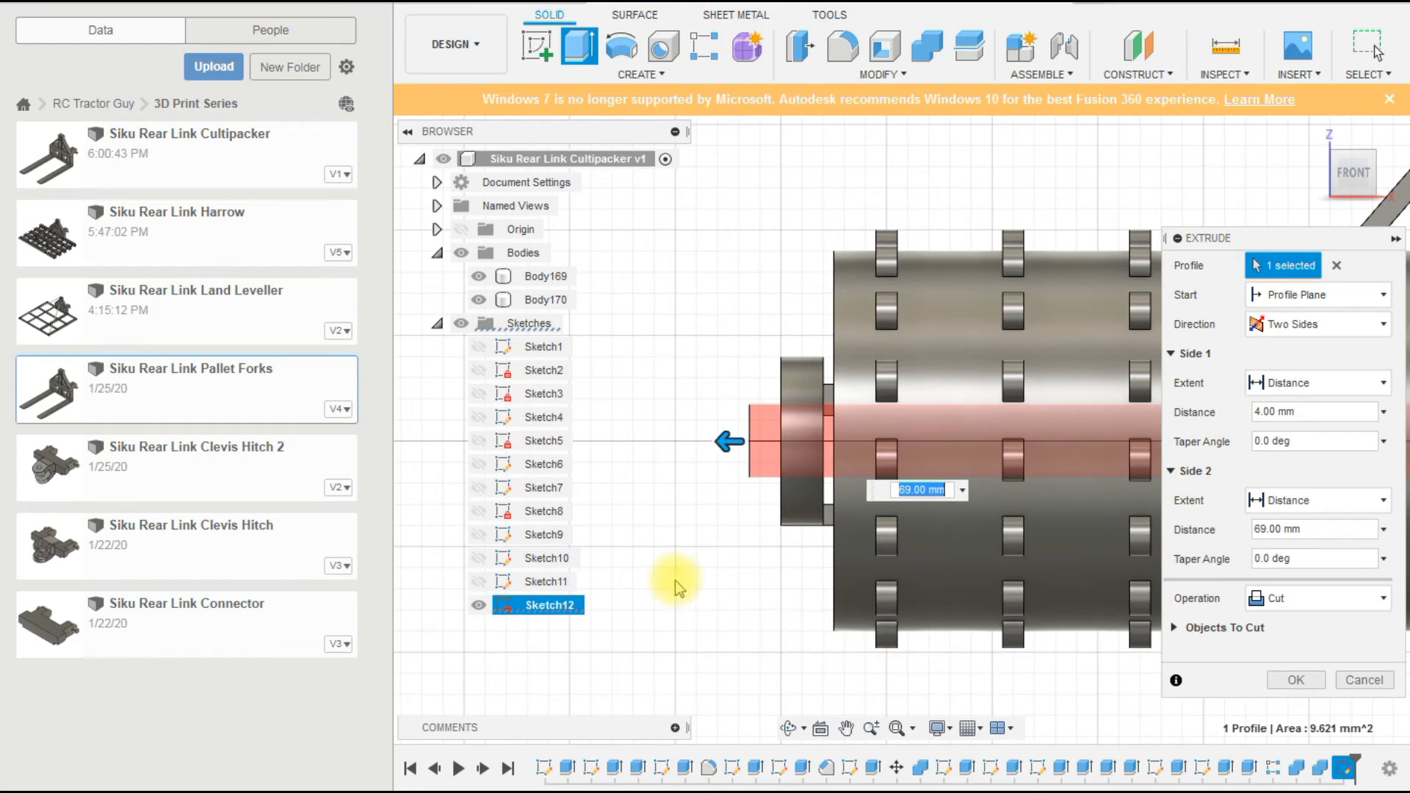
# Set the axle extrusion's operation to Join and complete the extrusion.
pyautogui.scroll(-3, 668, 579)
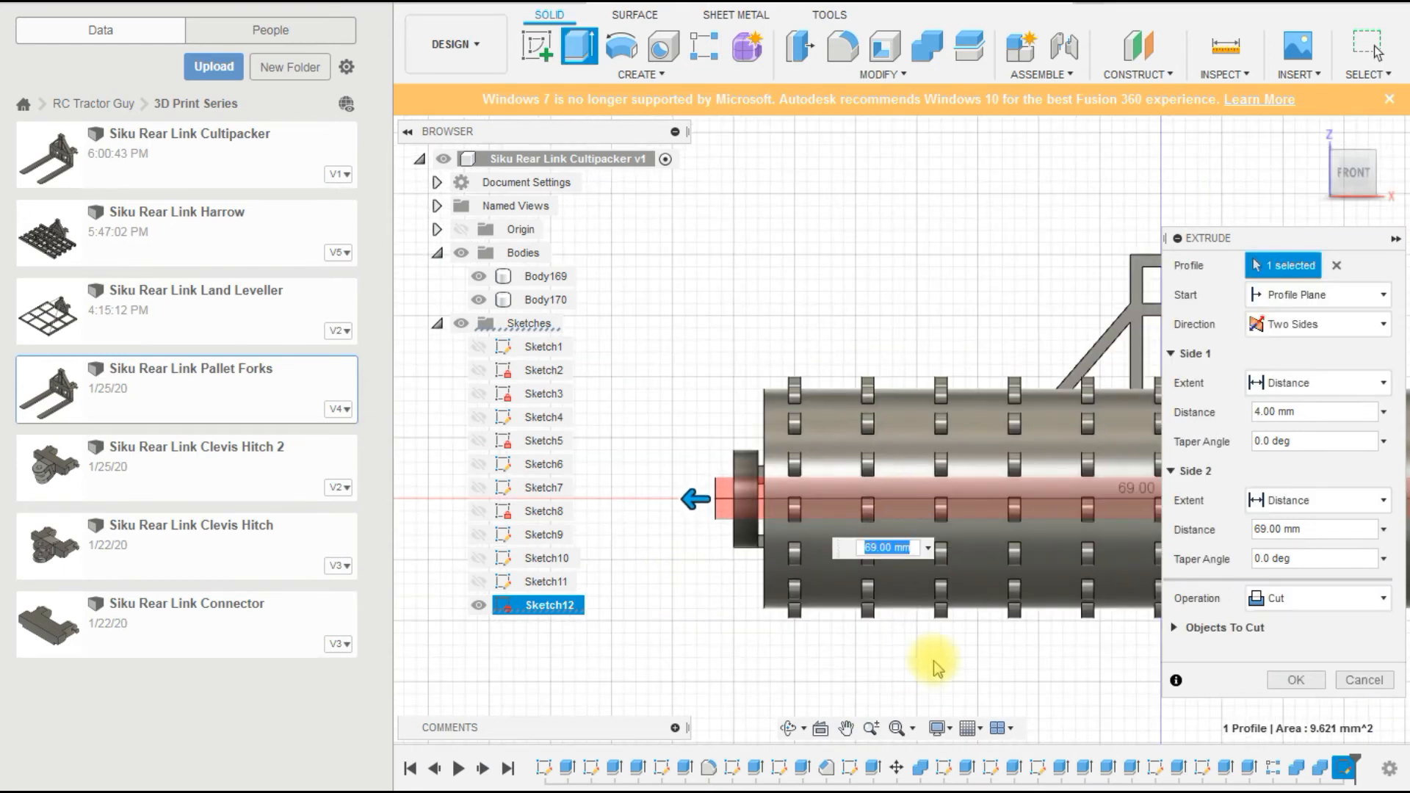
pyautogui.moveTo(692, 592); pyautogui.dragTo(299, 558, button='middle')
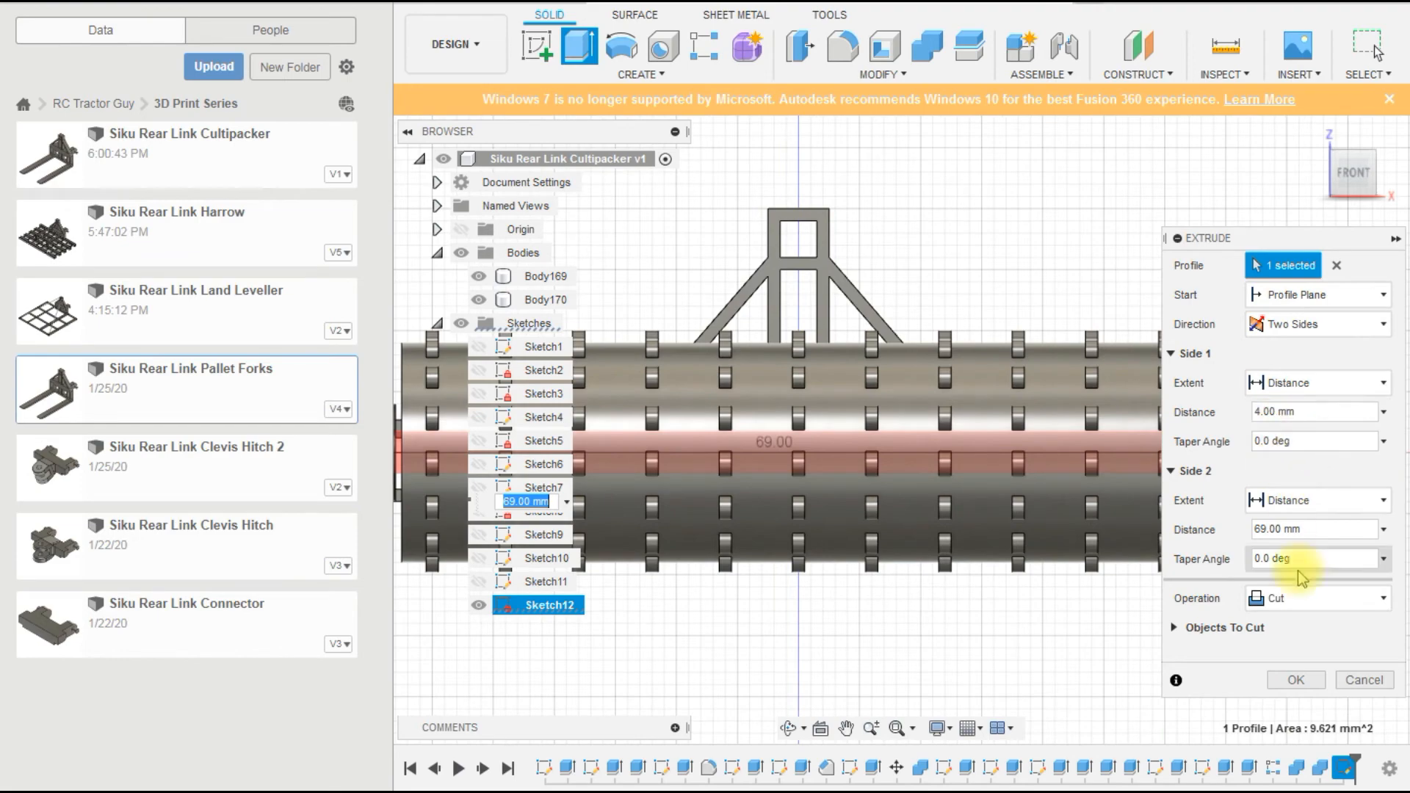
pyautogui.click(1366, 598)
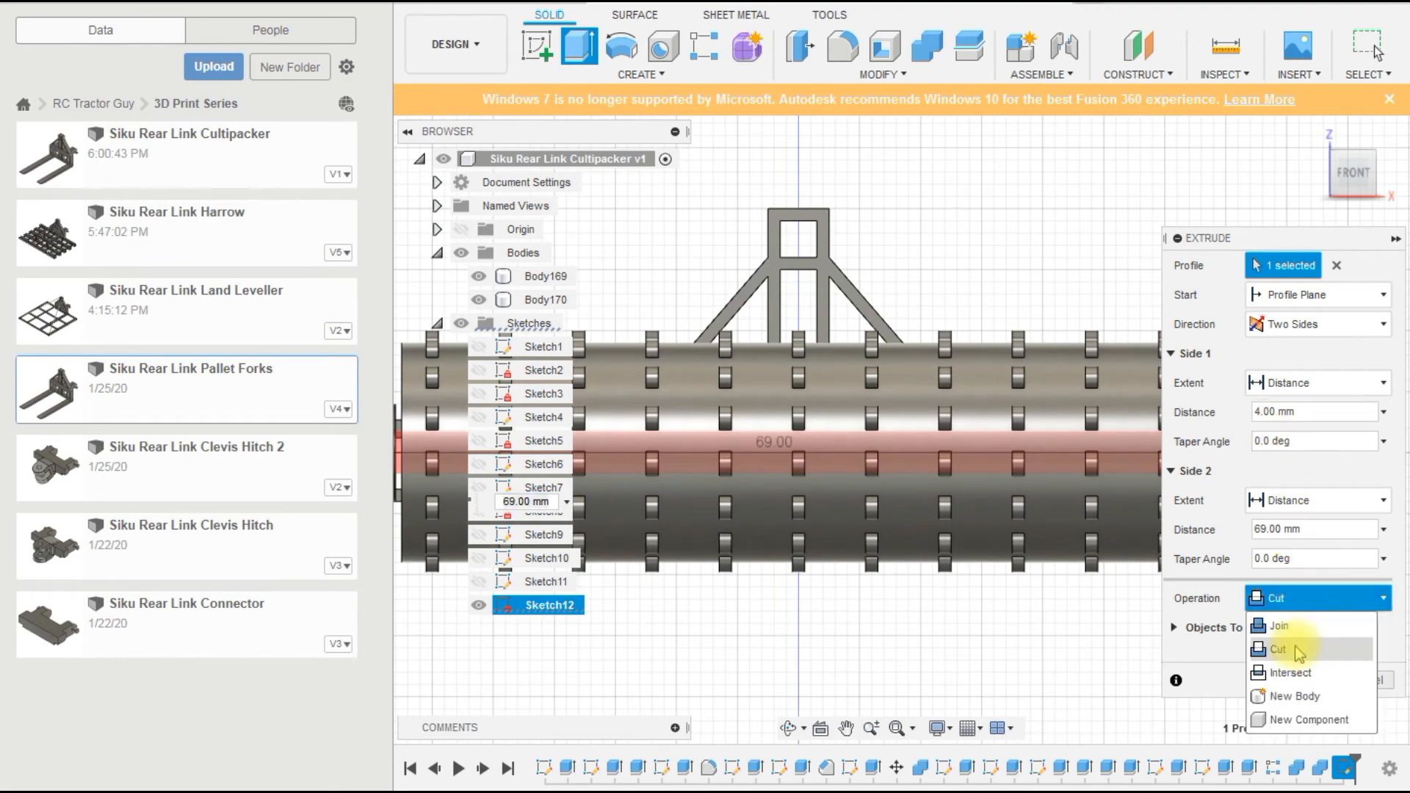
pyautogui.click(1291, 623)
pyautogui.click(1296, 650)
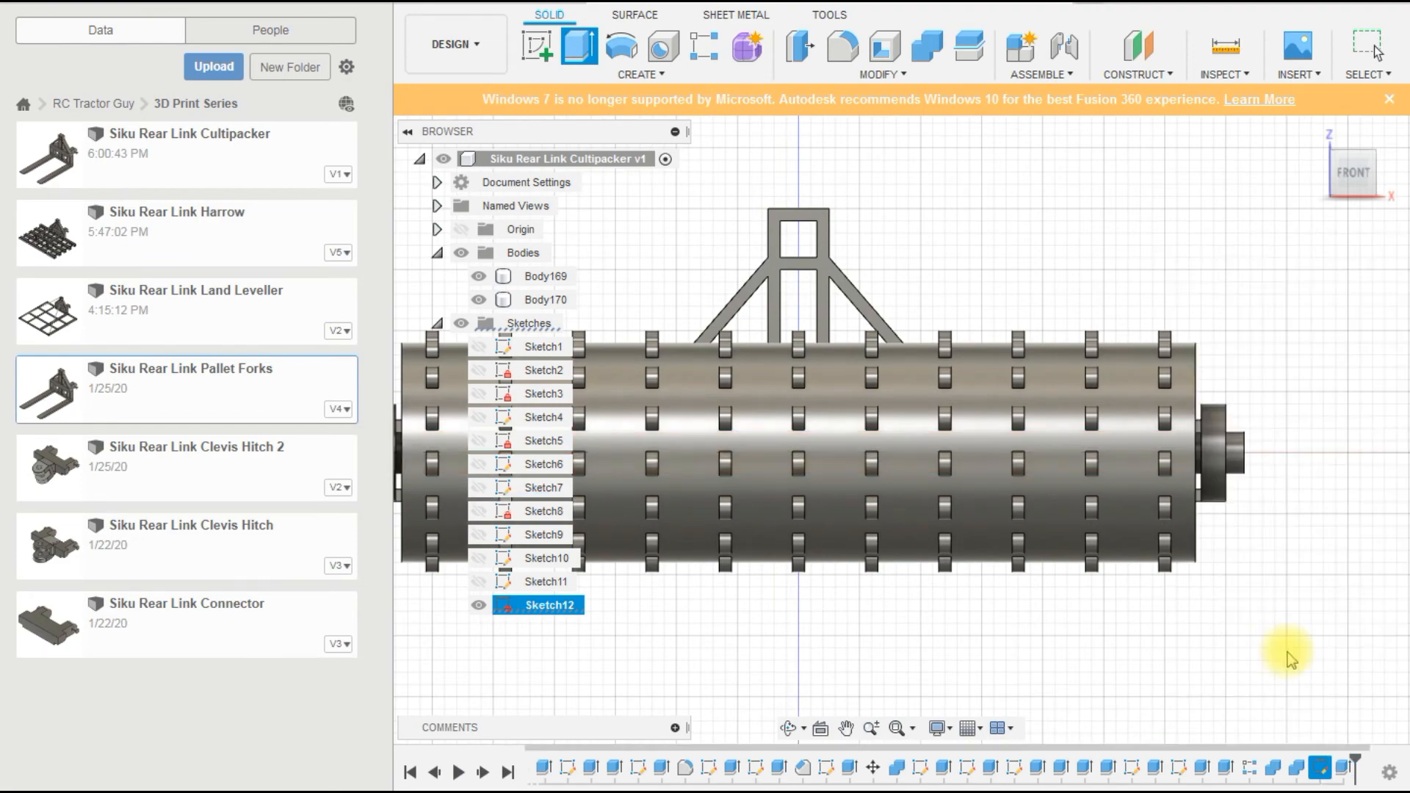
# Start a new sketch on the axle's exposed end face on the model's right side.
pyautogui.scroll(-3, 1006, 636)
pyautogui.keyDown('shift'); pyautogui.moveTo(1060, 651); pyautogui.dragTo(1171, 648, button='middle'); pyautogui.keyUp('shift')
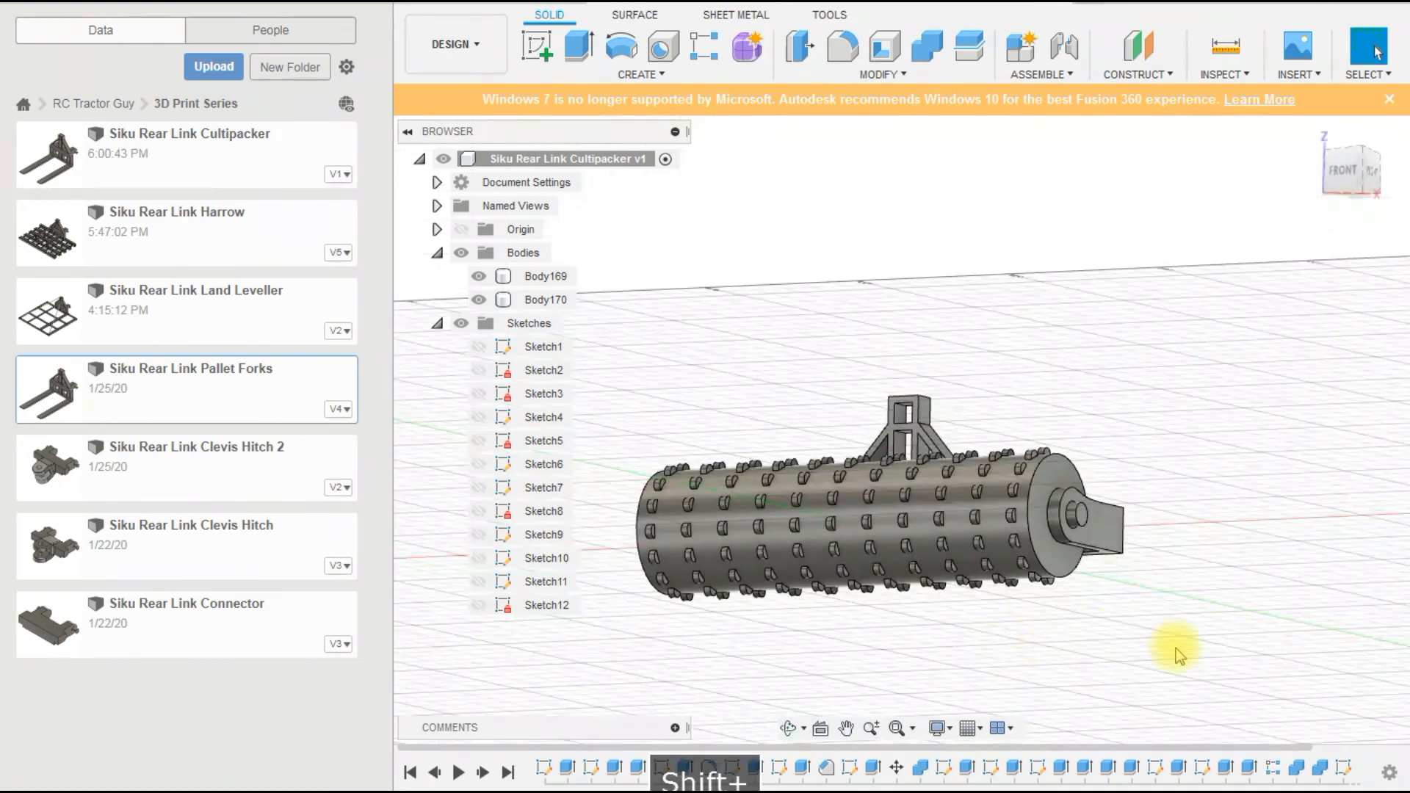
pyautogui.scroll(5, 1108, 494)
pyautogui.click(1036, 523)
pyautogui.scroll(-3, 1085, 570)
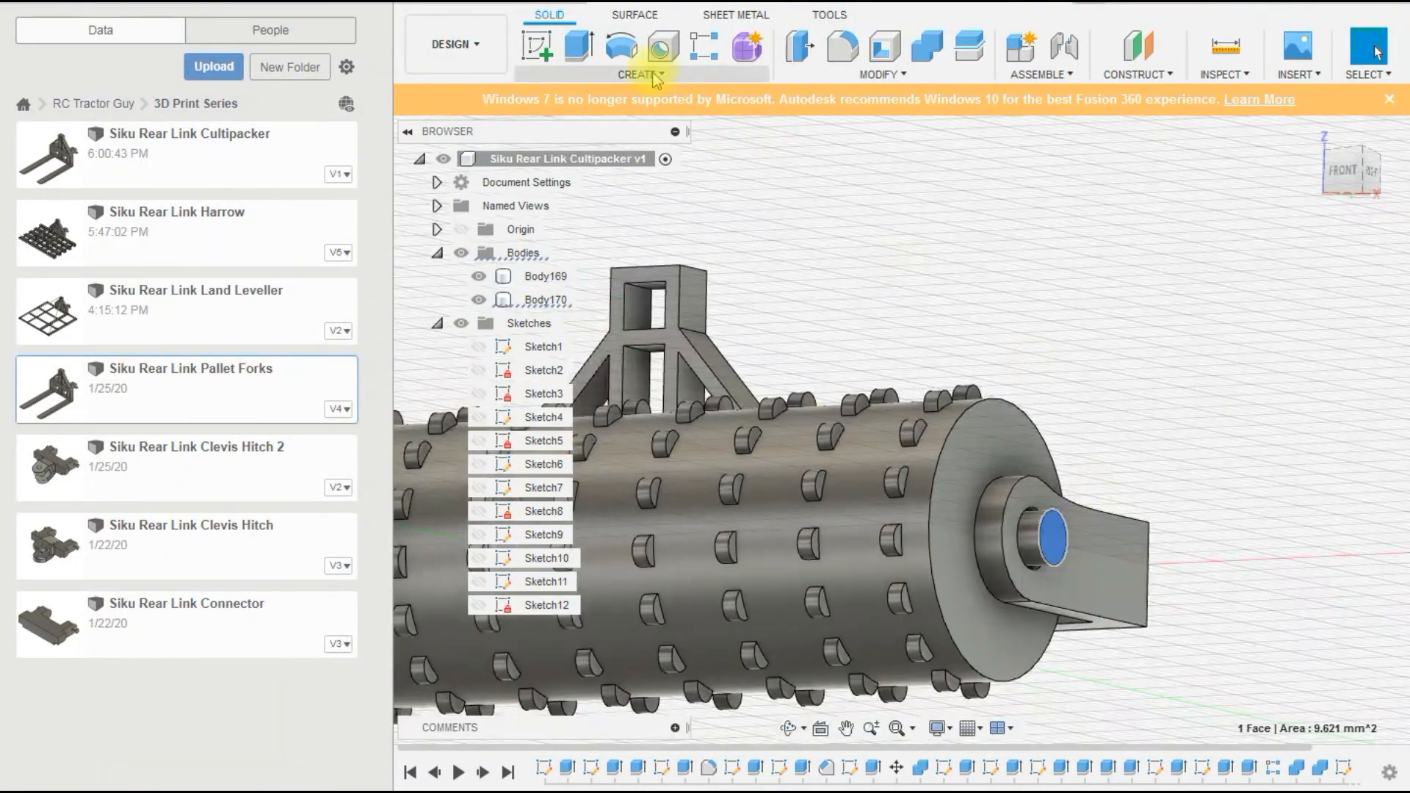
pyautogui.click(547, 55)
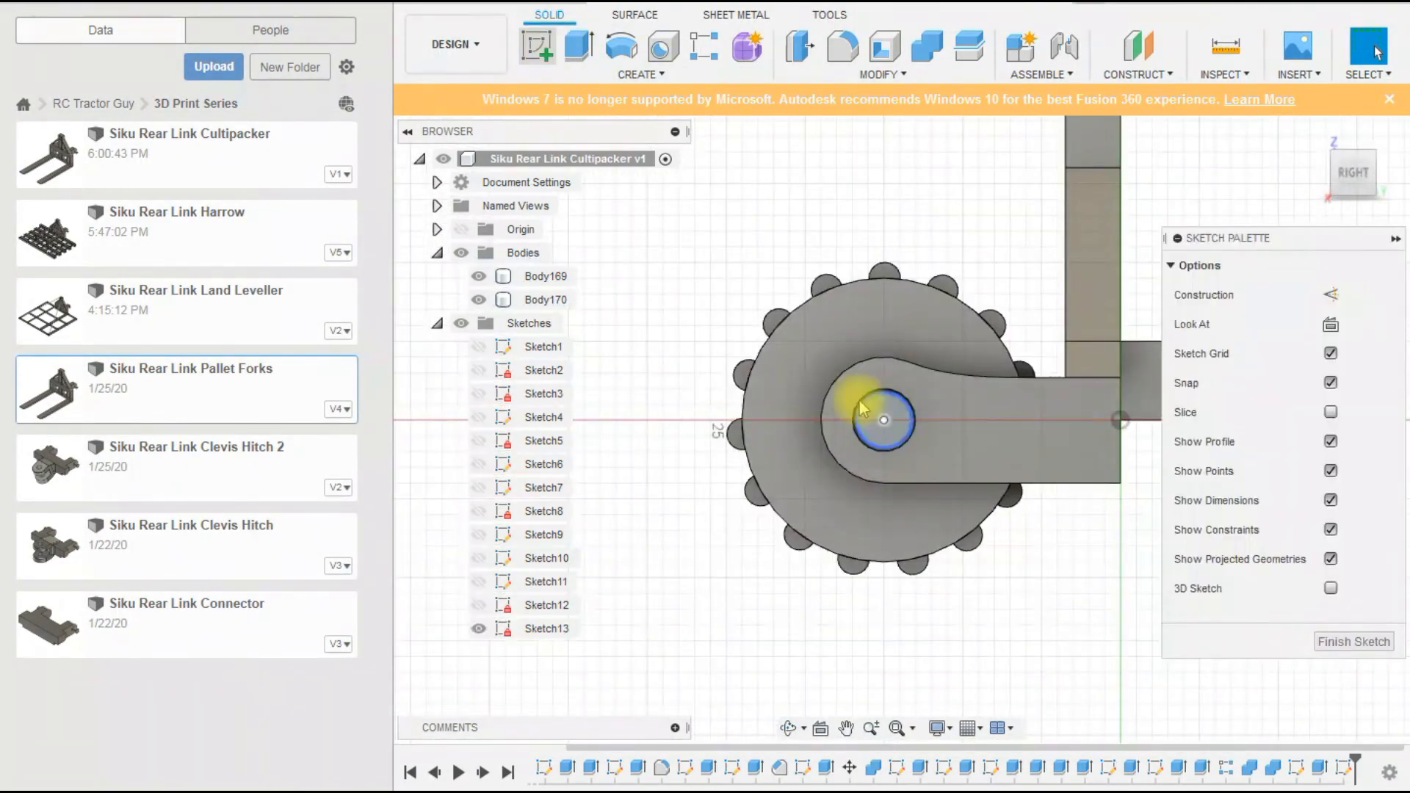
# Sketch a circle concentric with the axle's right end and set its diameter to 5 mm.
pyautogui.click(621, 48)
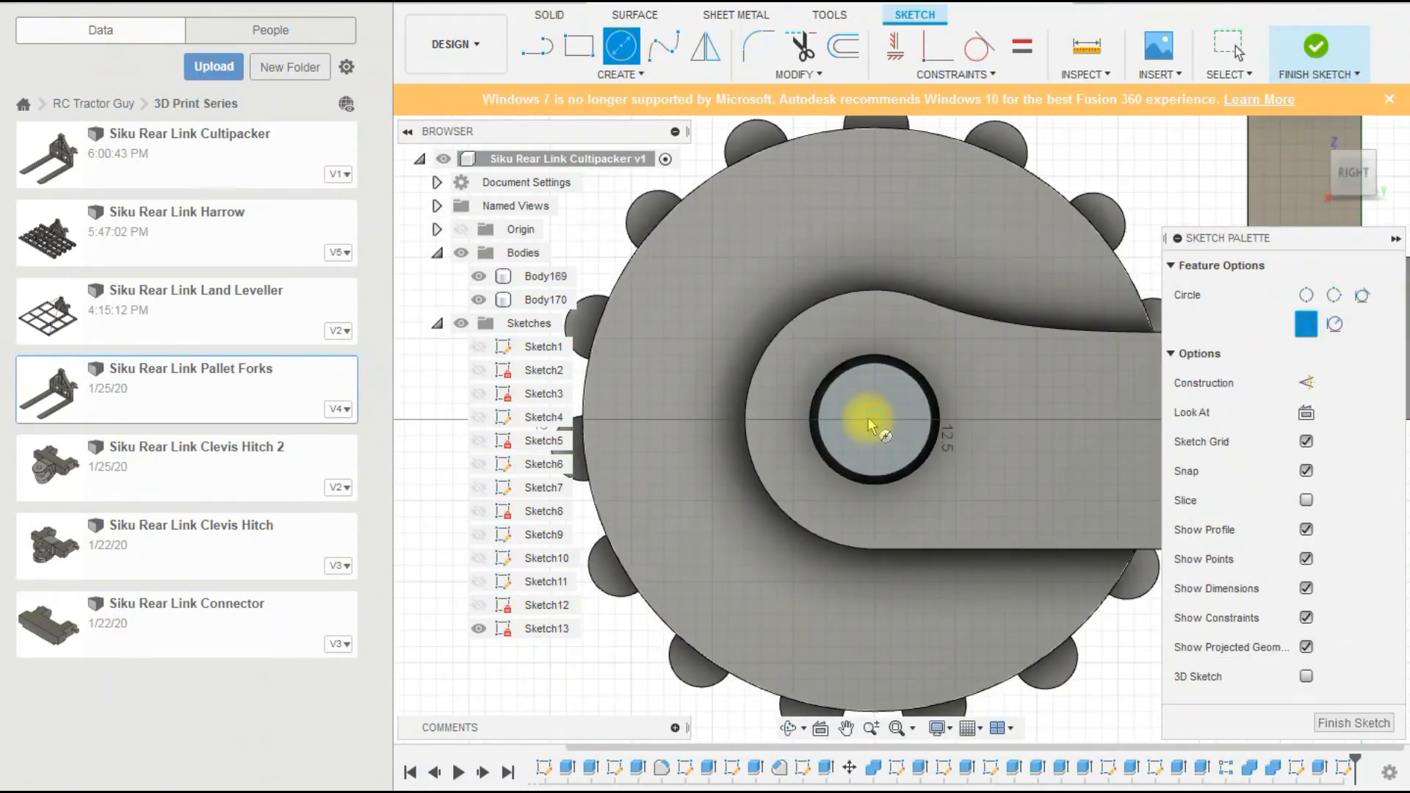
pyautogui.click(871, 423)
pyautogui.click(955, 507)
pyautogui.press('Escape')
pyautogui.scroll(-2, 999, 507)
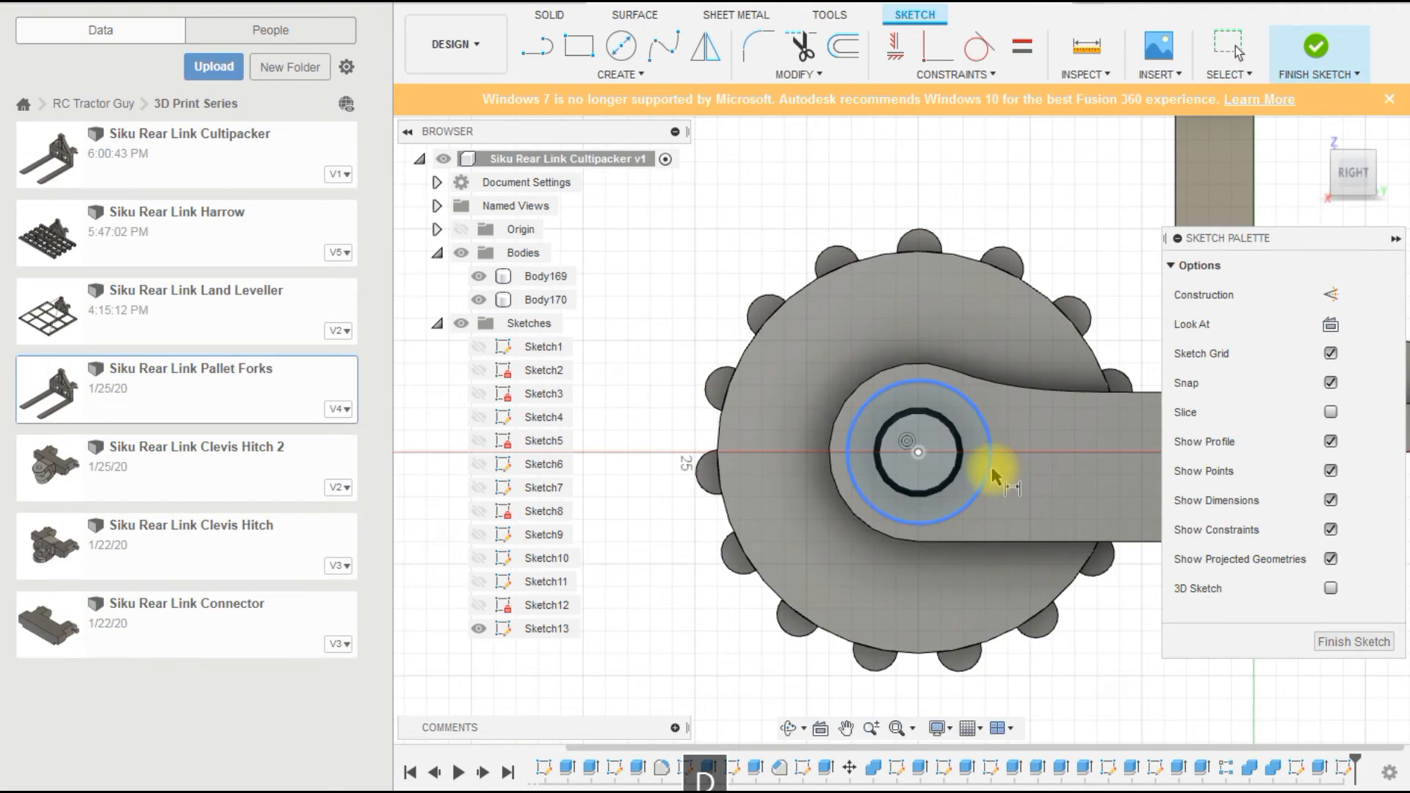
pyautogui.write('5')
pyautogui.press('Return')
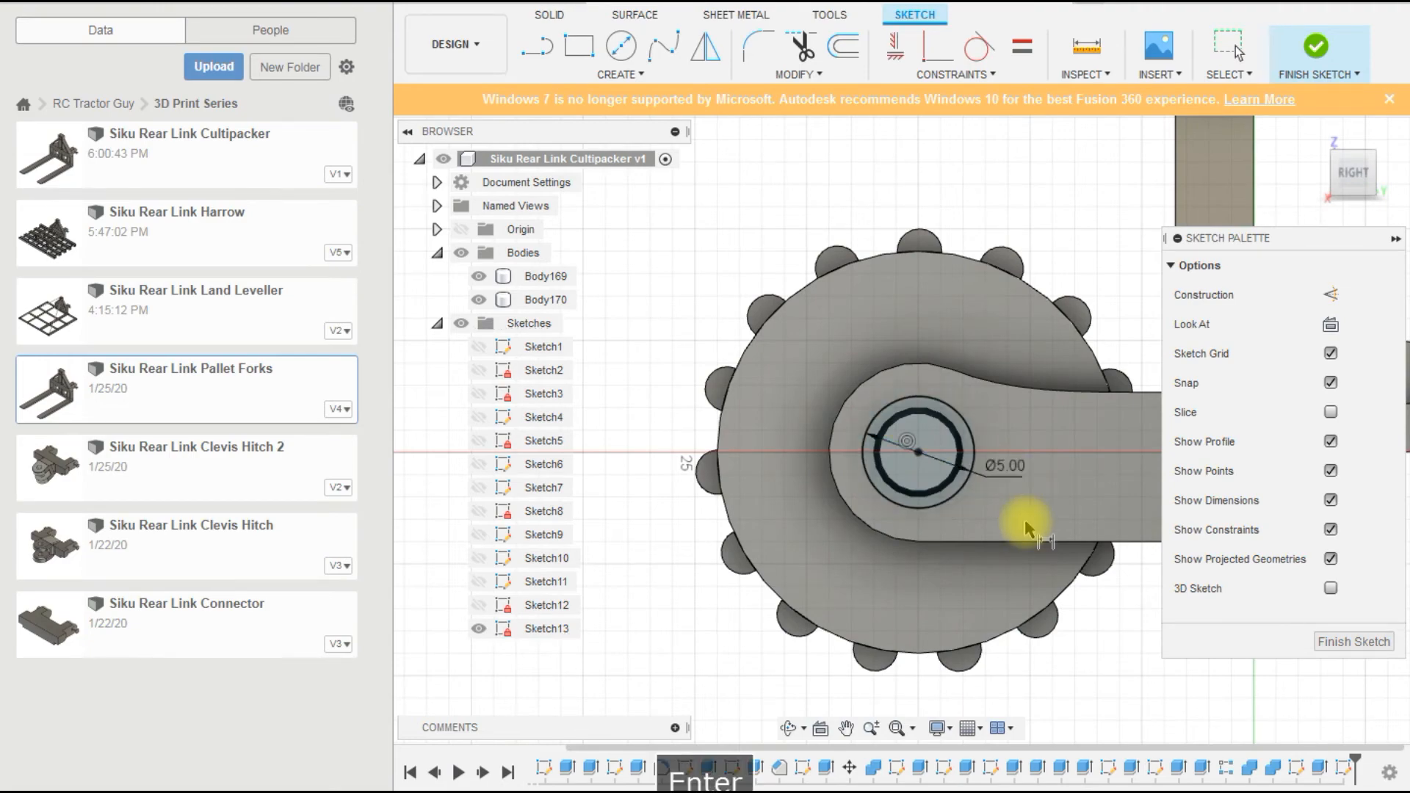
# Finish the sketch and extrude both circle profiles -1 mm towards the arm, with the operation set to Join.
pyautogui.moveTo(923, 562)
pyautogui.keyDown('shift'); pyautogui.mouseDown(button='middle')
pyautogui.moveTo(1063, 616)
pyautogui.moveTo(985, 582)
pyautogui.moveTo(1047, 661)
pyautogui.mouseUp(button='middle'); pyautogui.keyUp('shift')
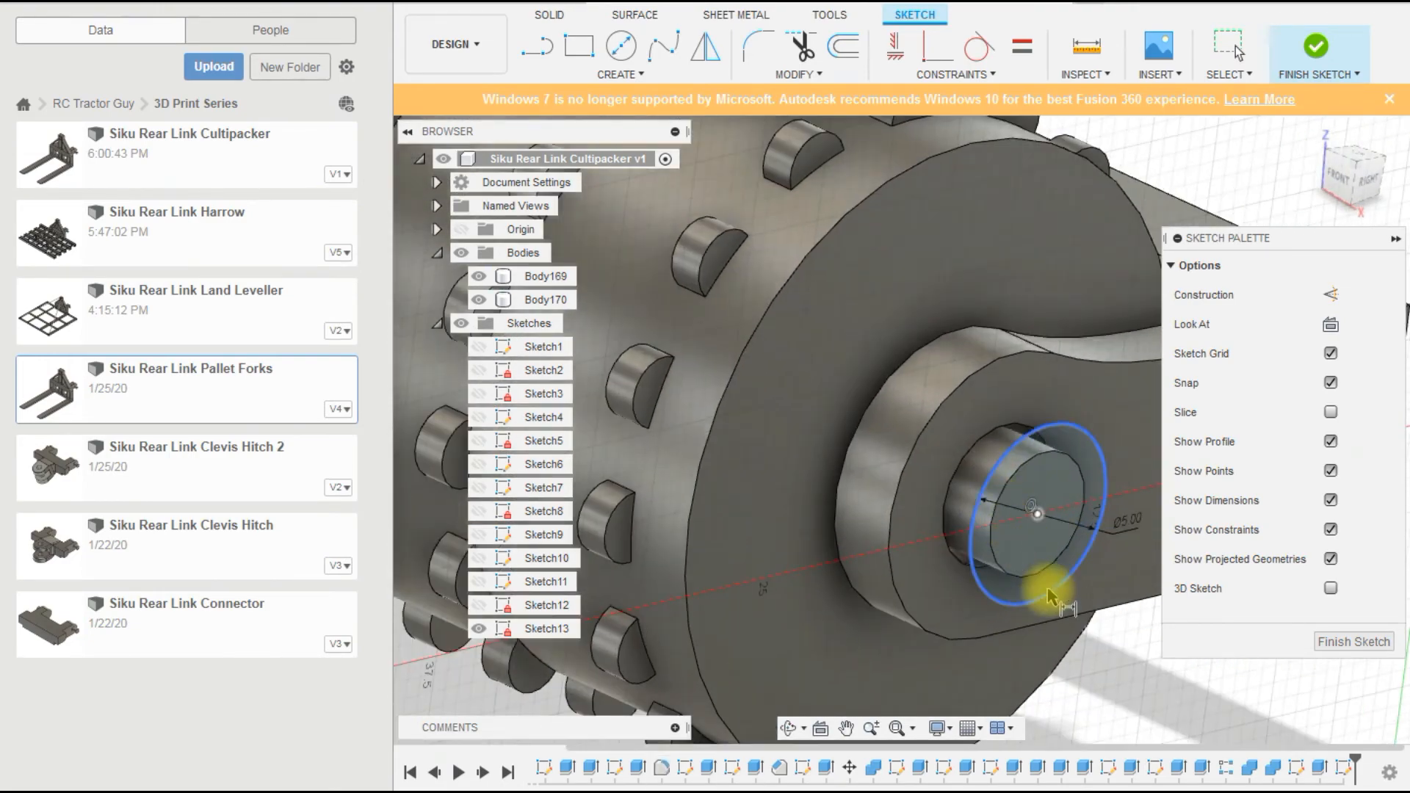
pyautogui.click(1379, 644)
pyautogui.click(1079, 494)
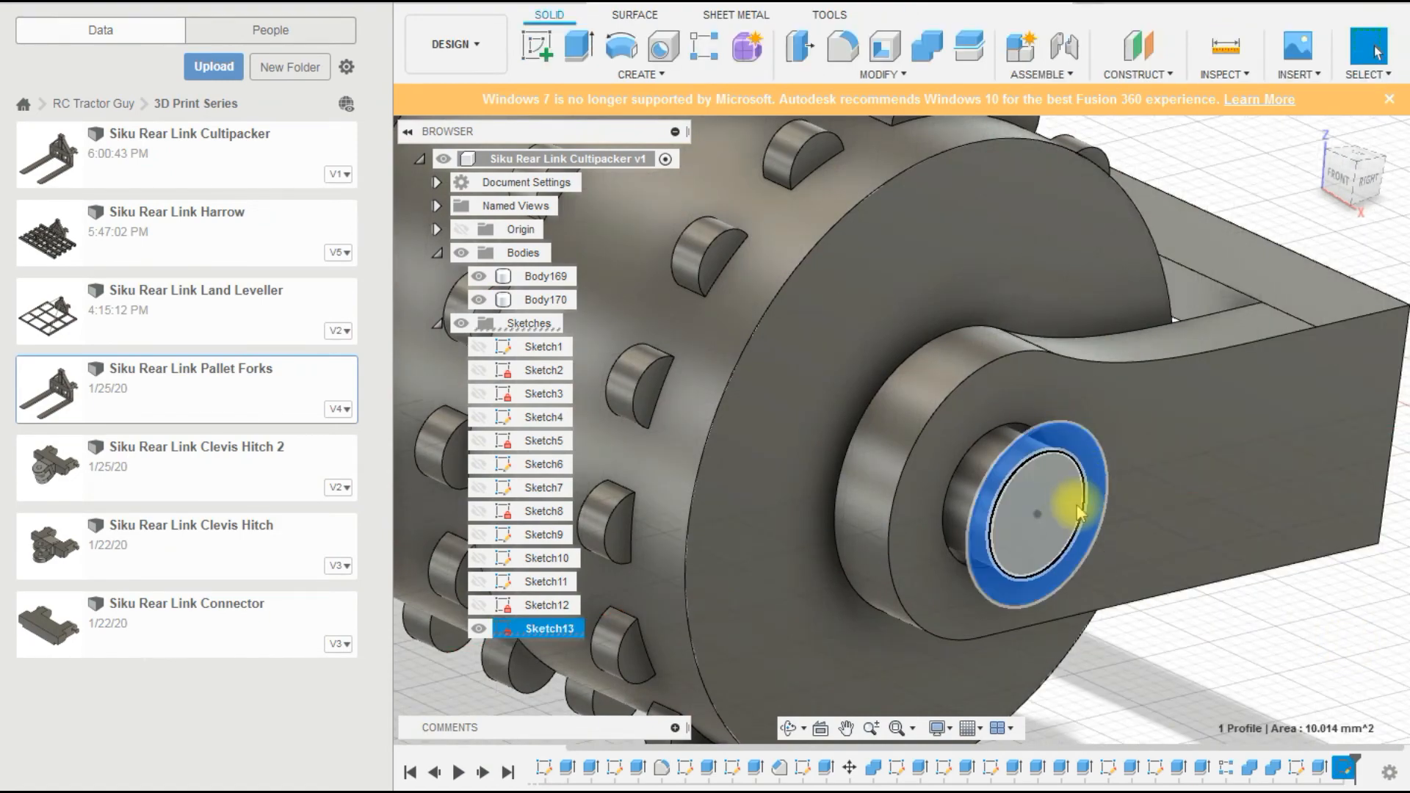
pyautogui.keyDown('ctrl'); pyautogui.click(1100, 561); pyautogui.keyUp('ctrl')
pyautogui.scroll(-2, 1100, 561)
pyautogui.click(579, 47)
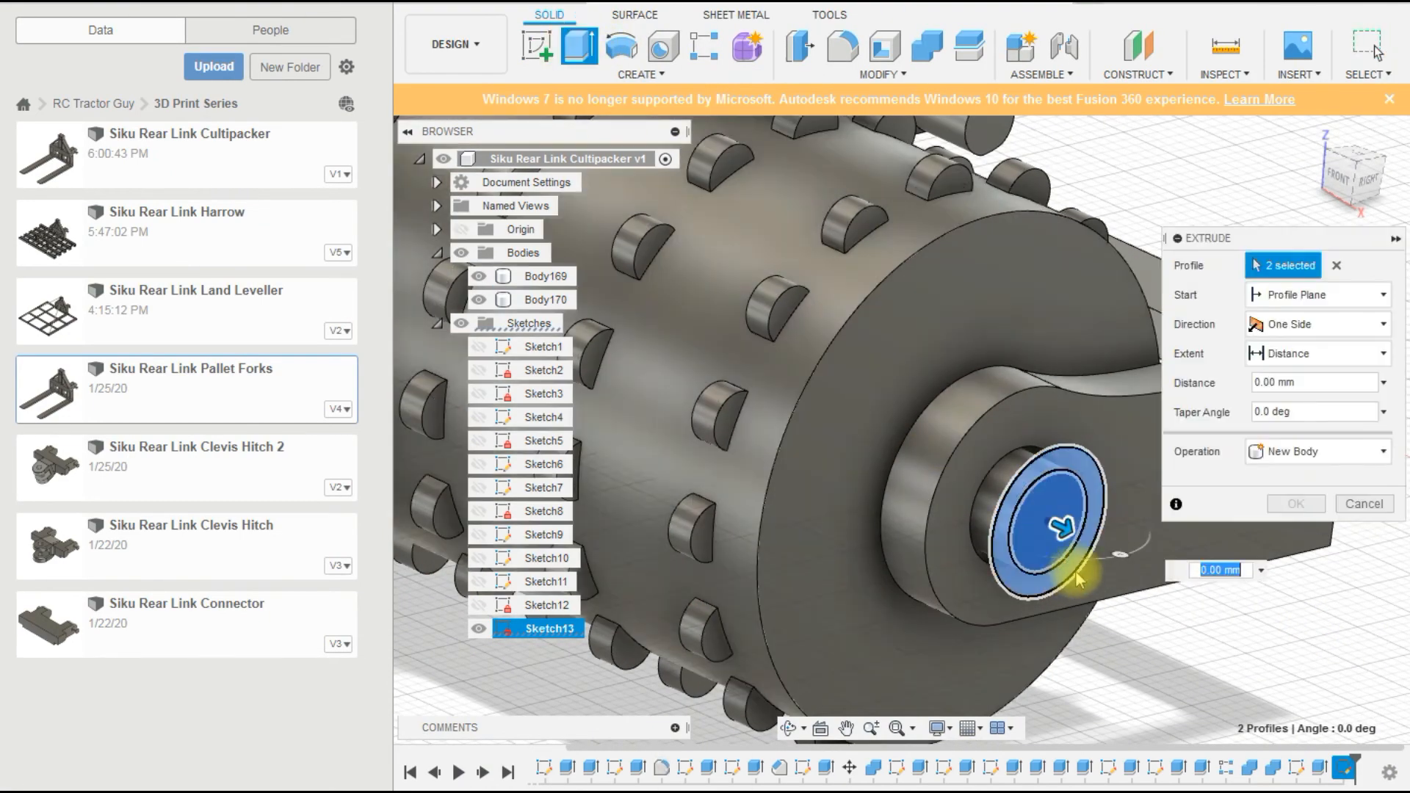
pyautogui.moveTo(1059, 529); pyautogui.dragTo(1040, 520)
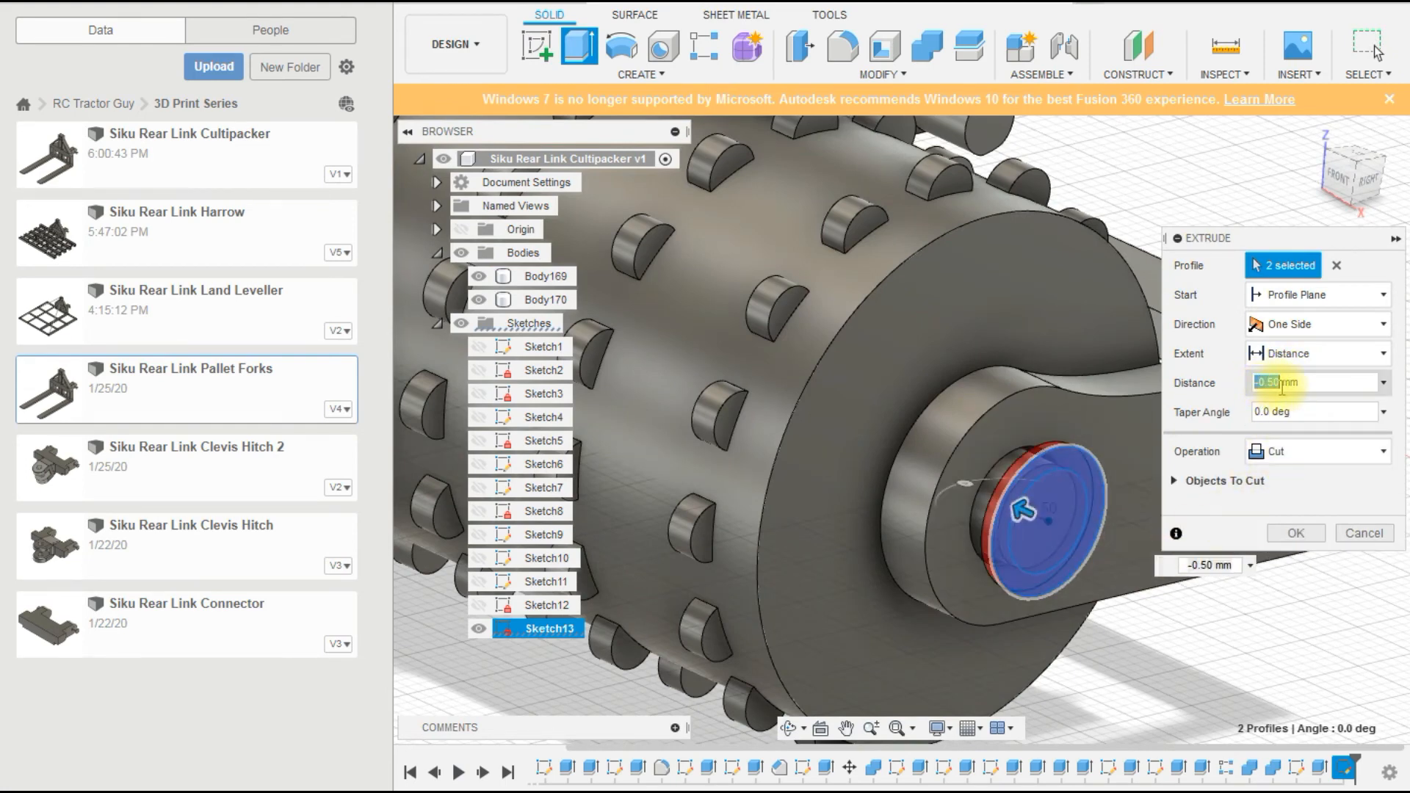
pyautogui.click(1290, 451)
pyautogui.click(1277, 478)
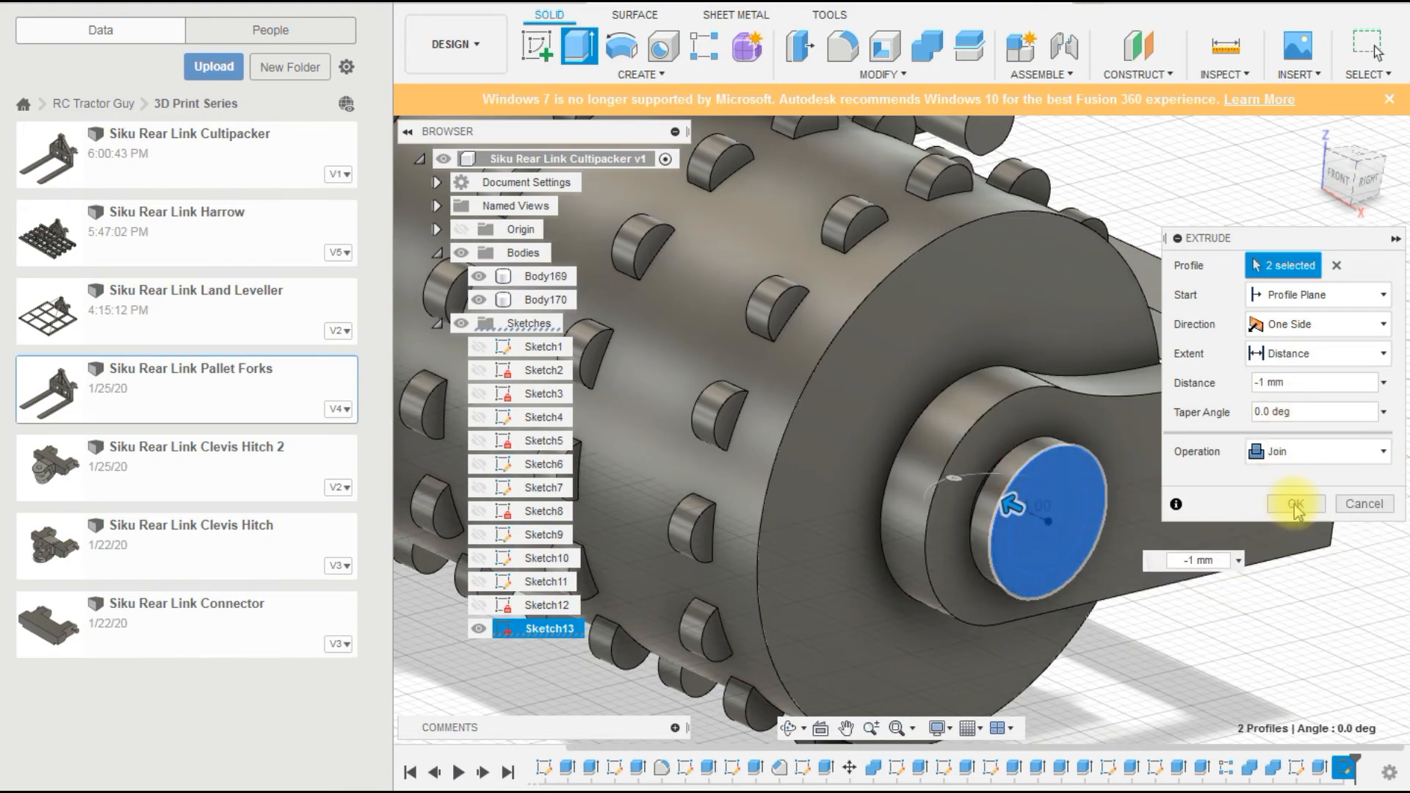
pyautogui.click(1296, 505)
# Start a new sketch on the axle's opposite end face, on the model's left side.
pyautogui.keyDown('shift'); pyautogui.moveTo(1120, 620); pyautogui.dragTo(1171, 646, button='middle'); pyautogui.keyUp('shift')
pyautogui.scroll(-5, 1281, 635)
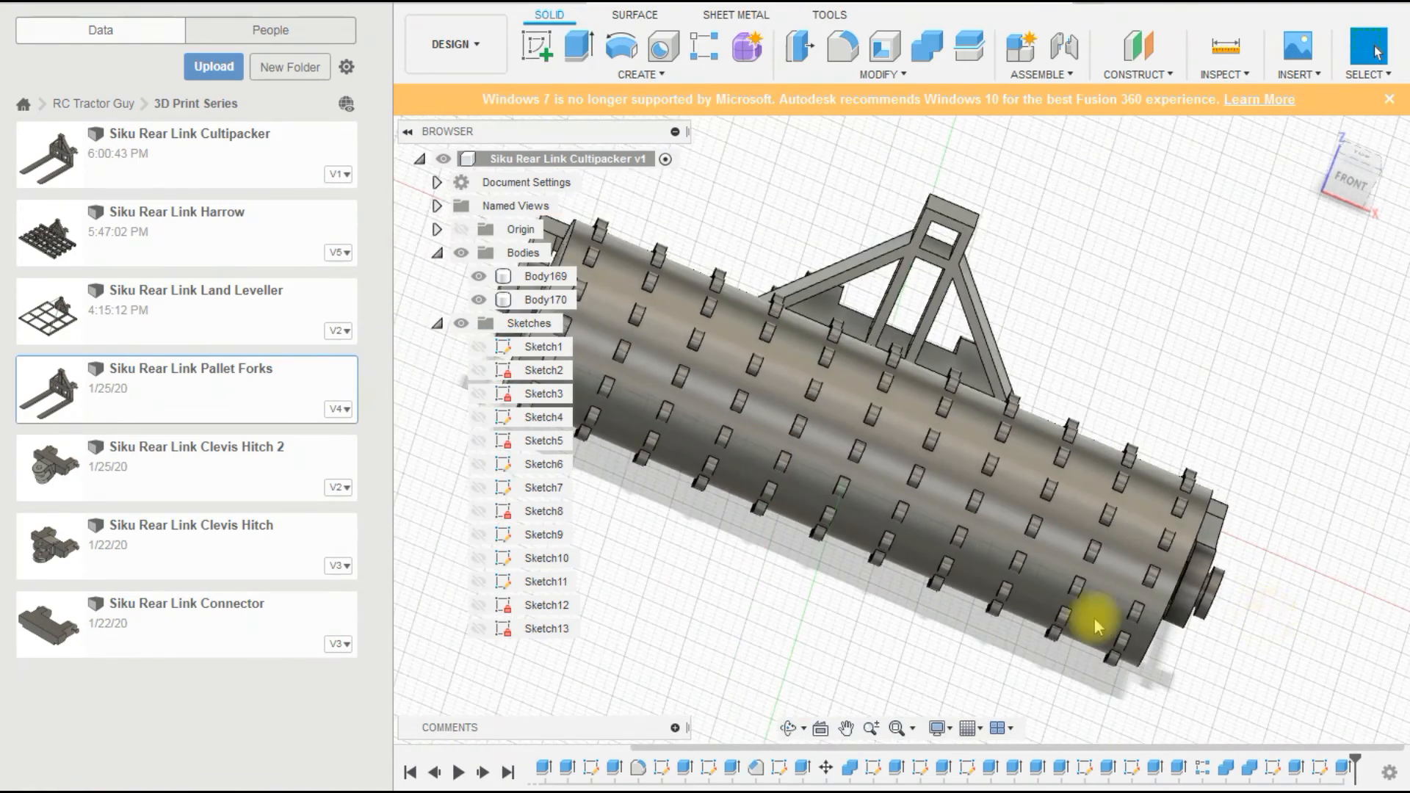
pyautogui.keyDown('shift'); pyautogui.moveTo(1094, 624); pyautogui.dragTo(908, 514, button='middle'); pyautogui.keyUp('shift')
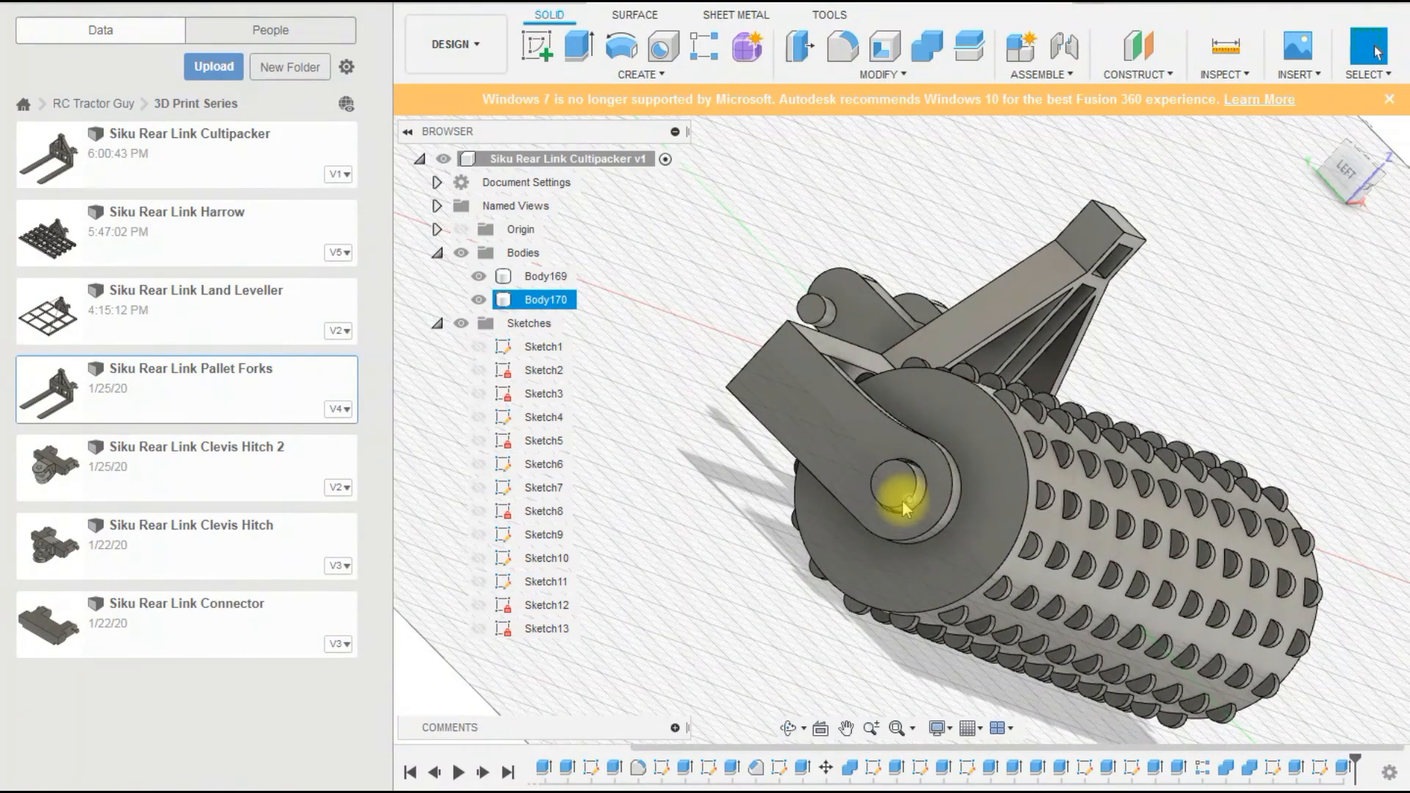
pyautogui.click(604, 263)
pyautogui.click(531, 54)
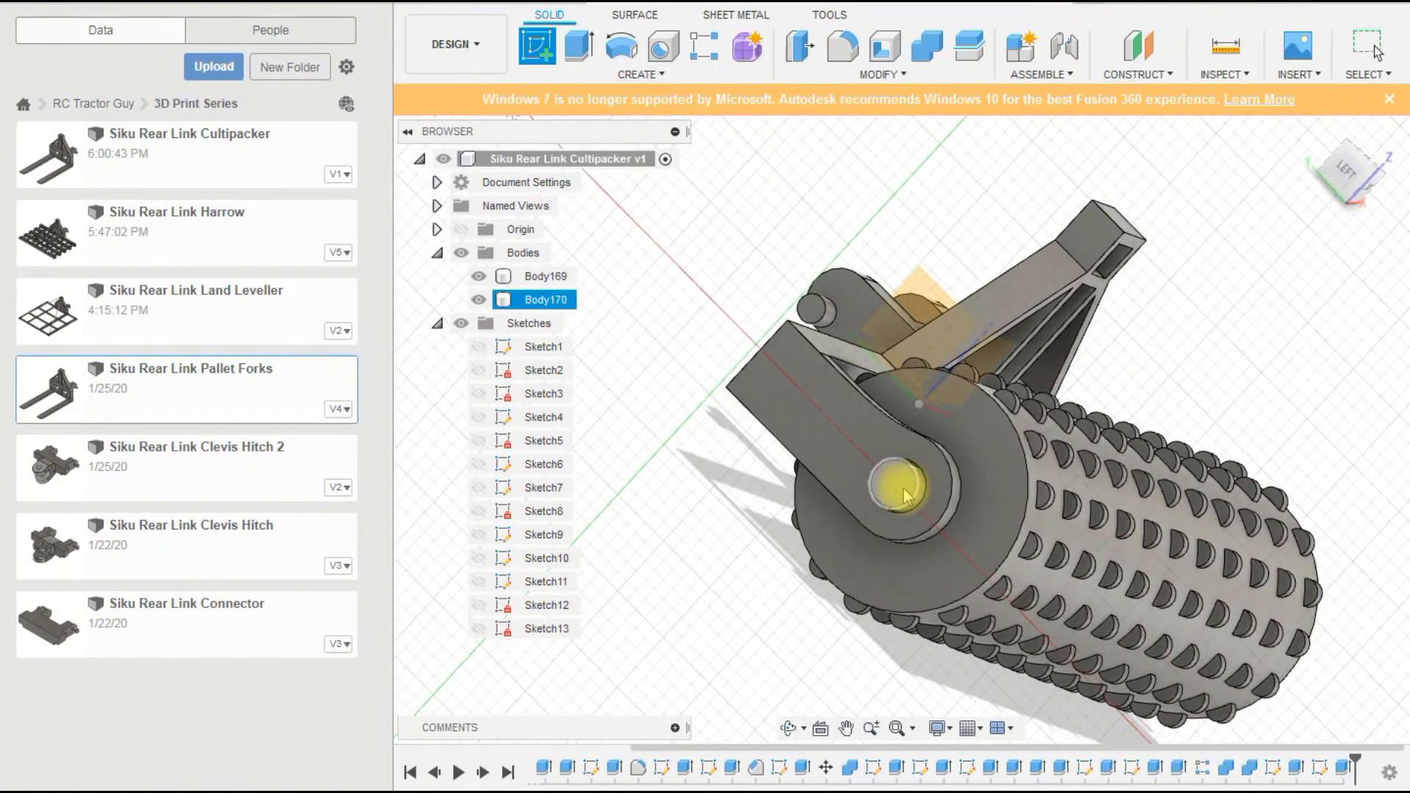
pyautogui.click(903, 497)
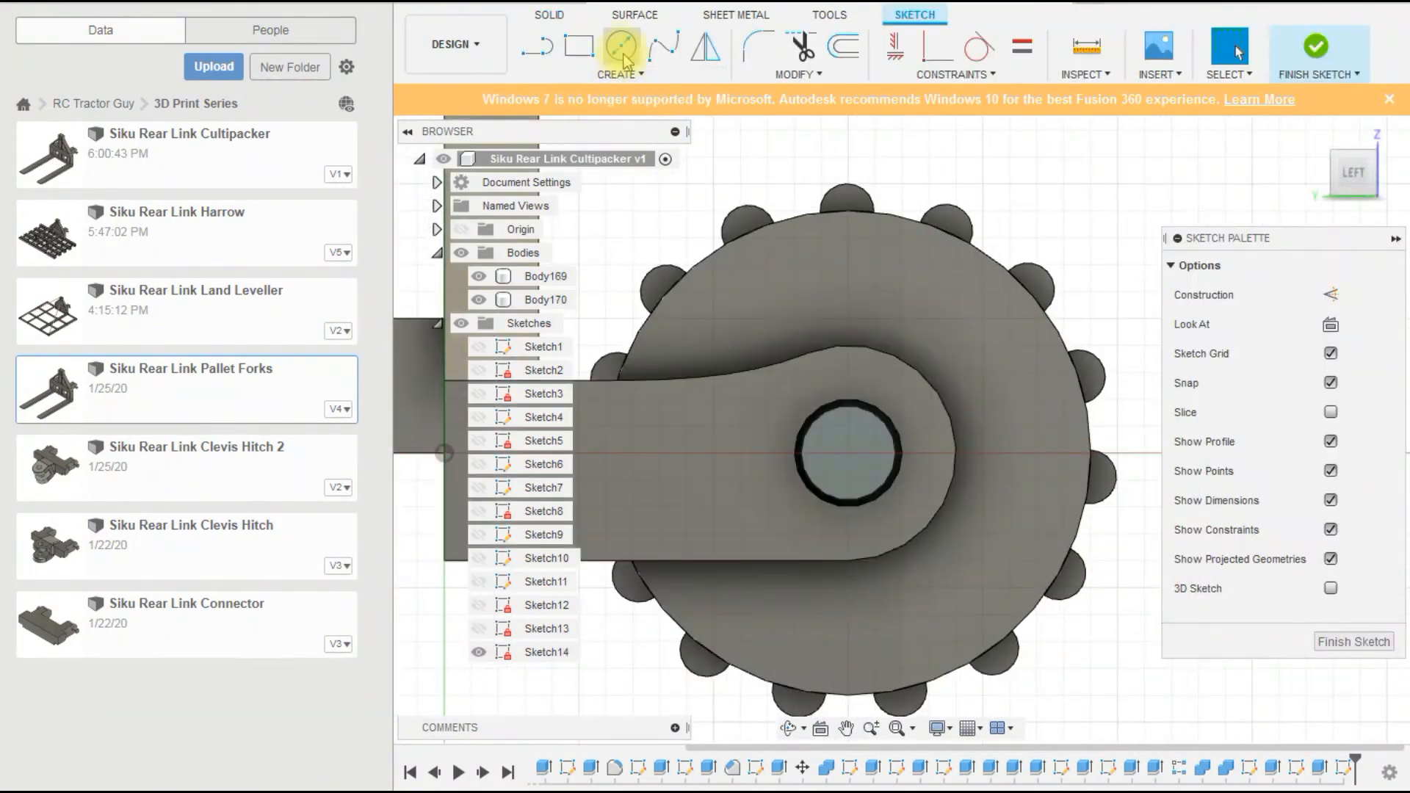
# Sketch a circle concentric with the axle's left end and dimension its diameter to 5 mm.
pyautogui.click(622, 49)
pyautogui.click(842, 455)
pyautogui.click(905, 514)
pyautogui.press('Escape')
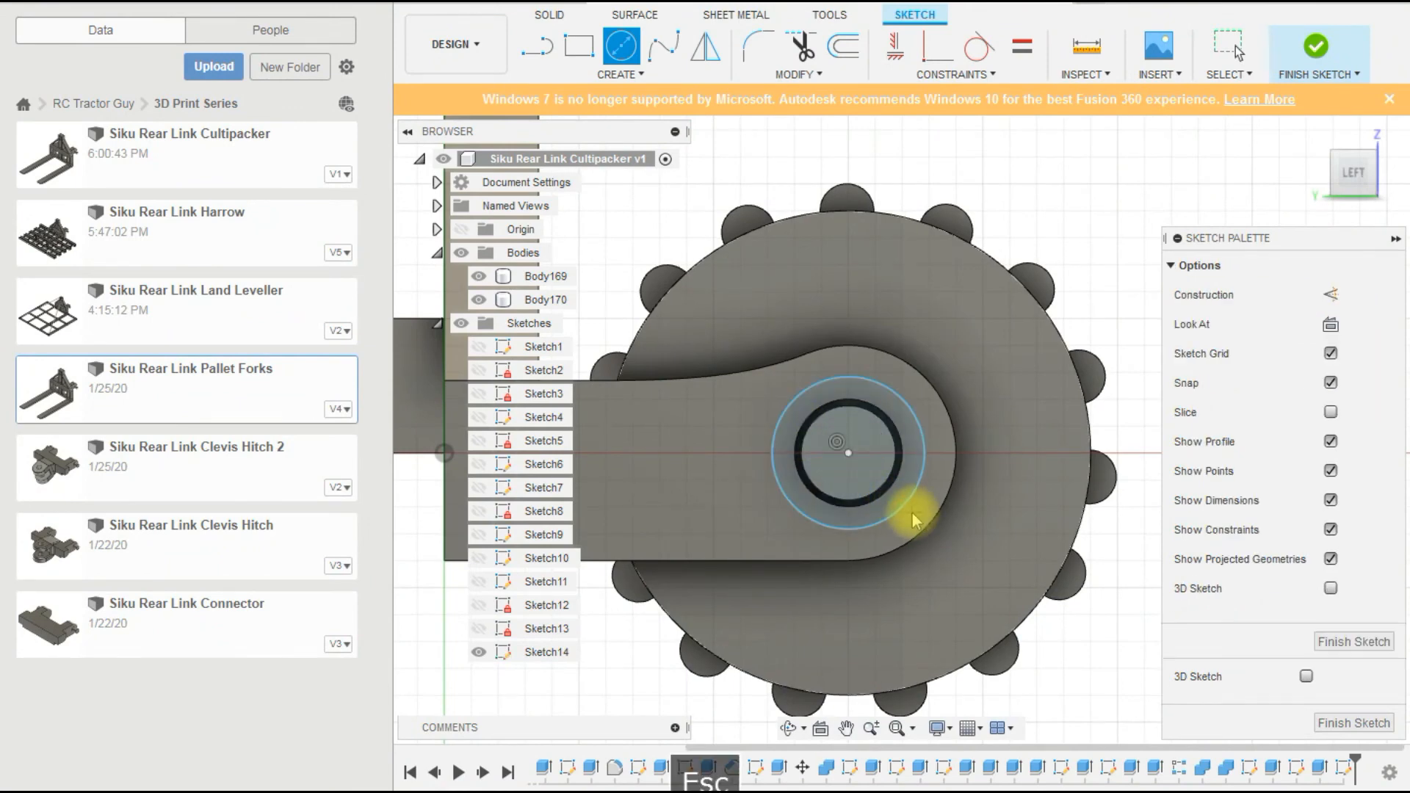
pyautogui.press('d')
pyautogui.click(908, 508)
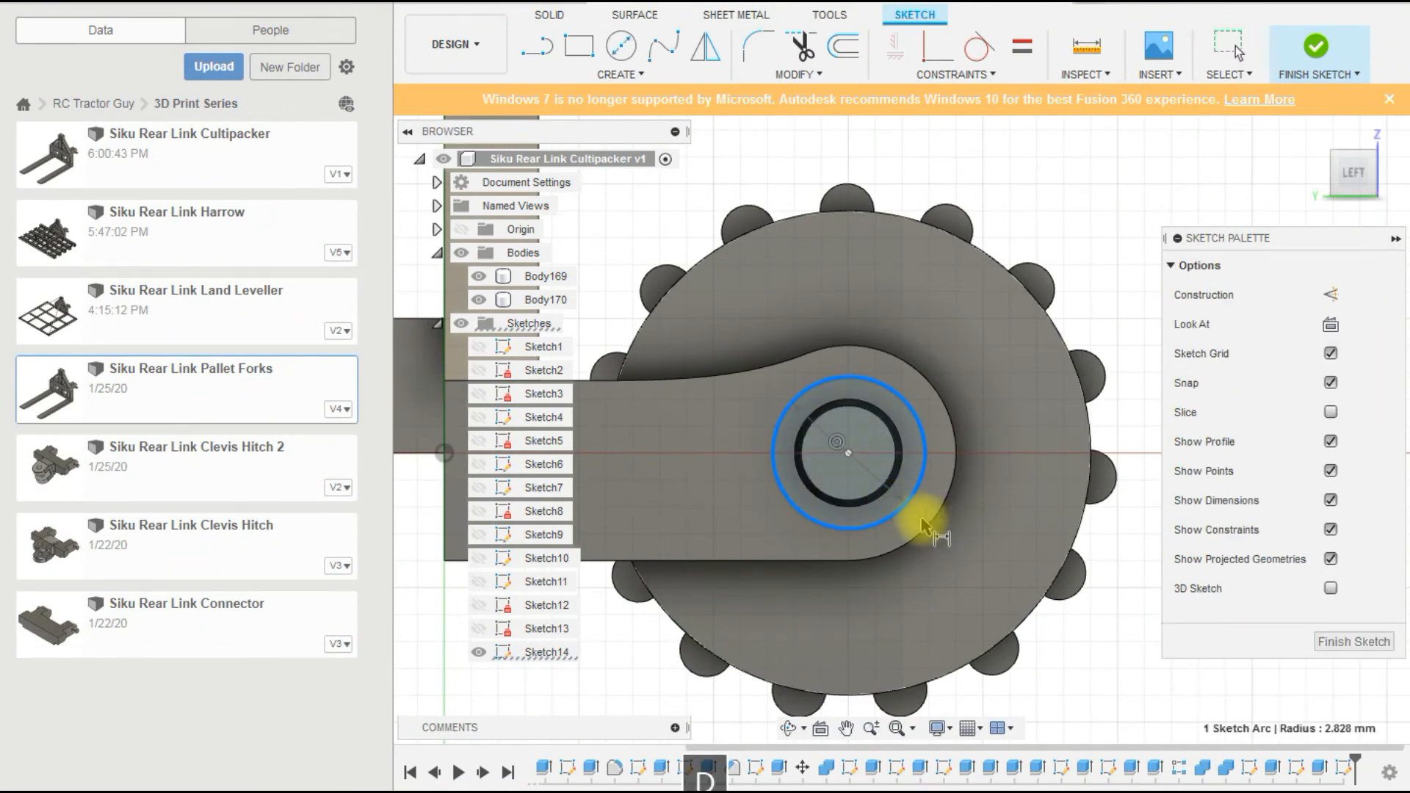
pyautogui.write('5')
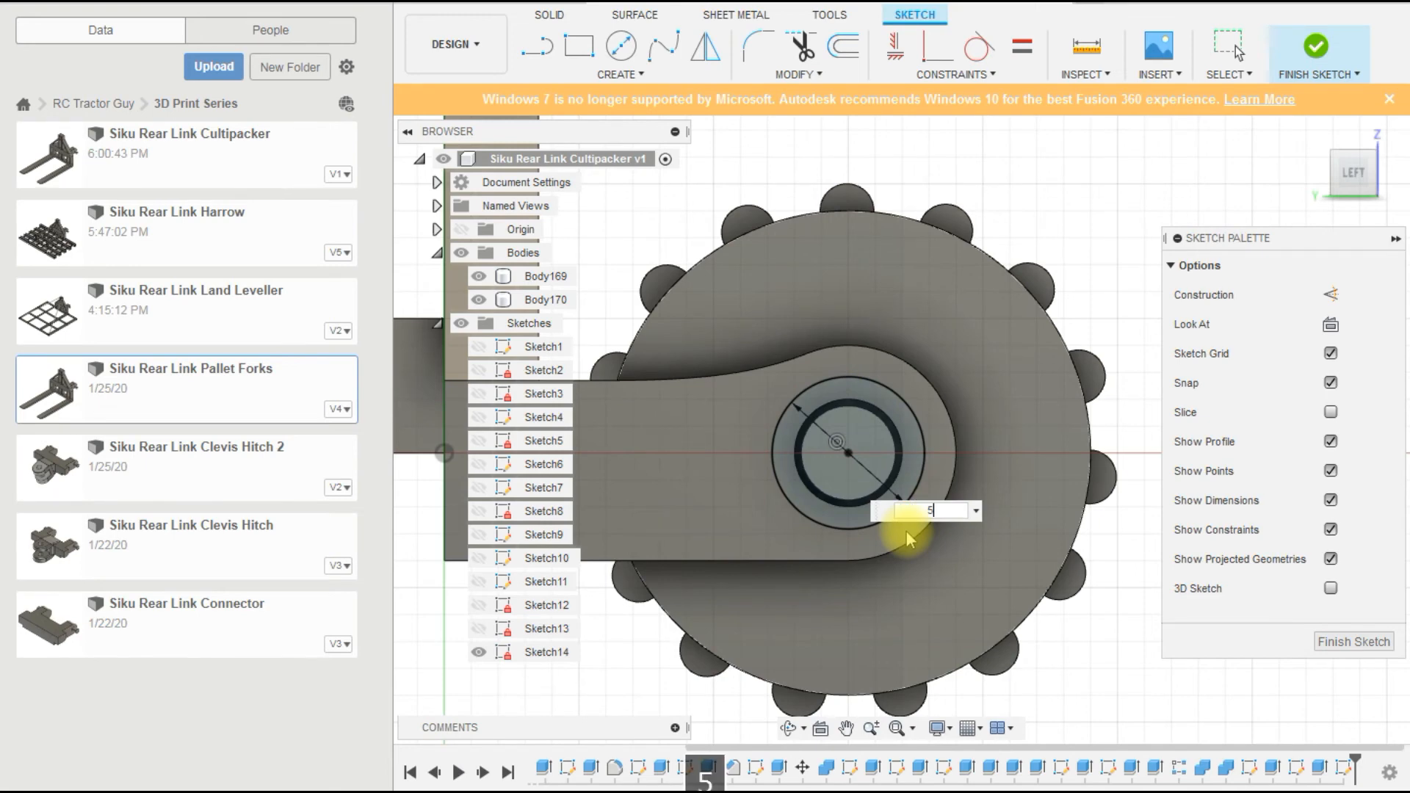
pyautogui.press('Return')
pyautogui.scroll(3, 881, 506)
pyautogui.press('Escape')
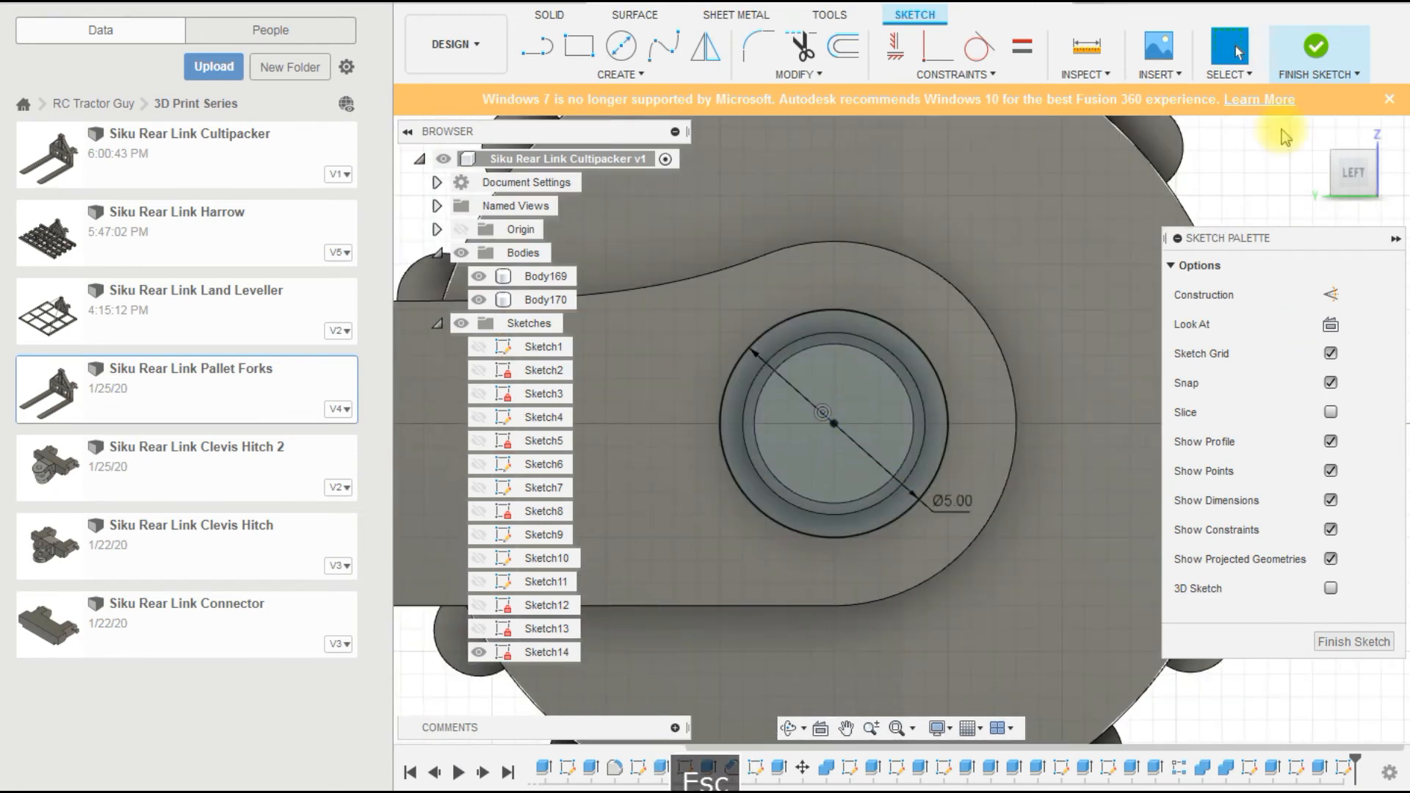
# Finish the sketch and extrude both circle profiles at the axle's left end by -1 mm towards the arm.
pyautogui.click(1327, 48)
pyautogui.moveTo(979, 433)
pyautogui.keyDown('shift'); pyautogui.mouseDown(button='middle')
pyautogui.moveTo(932, 519)
pyautogui.moveTo(860, 446)
pyautogui.mouseUp(button='middle'); pyautogui.keyUp('shift')
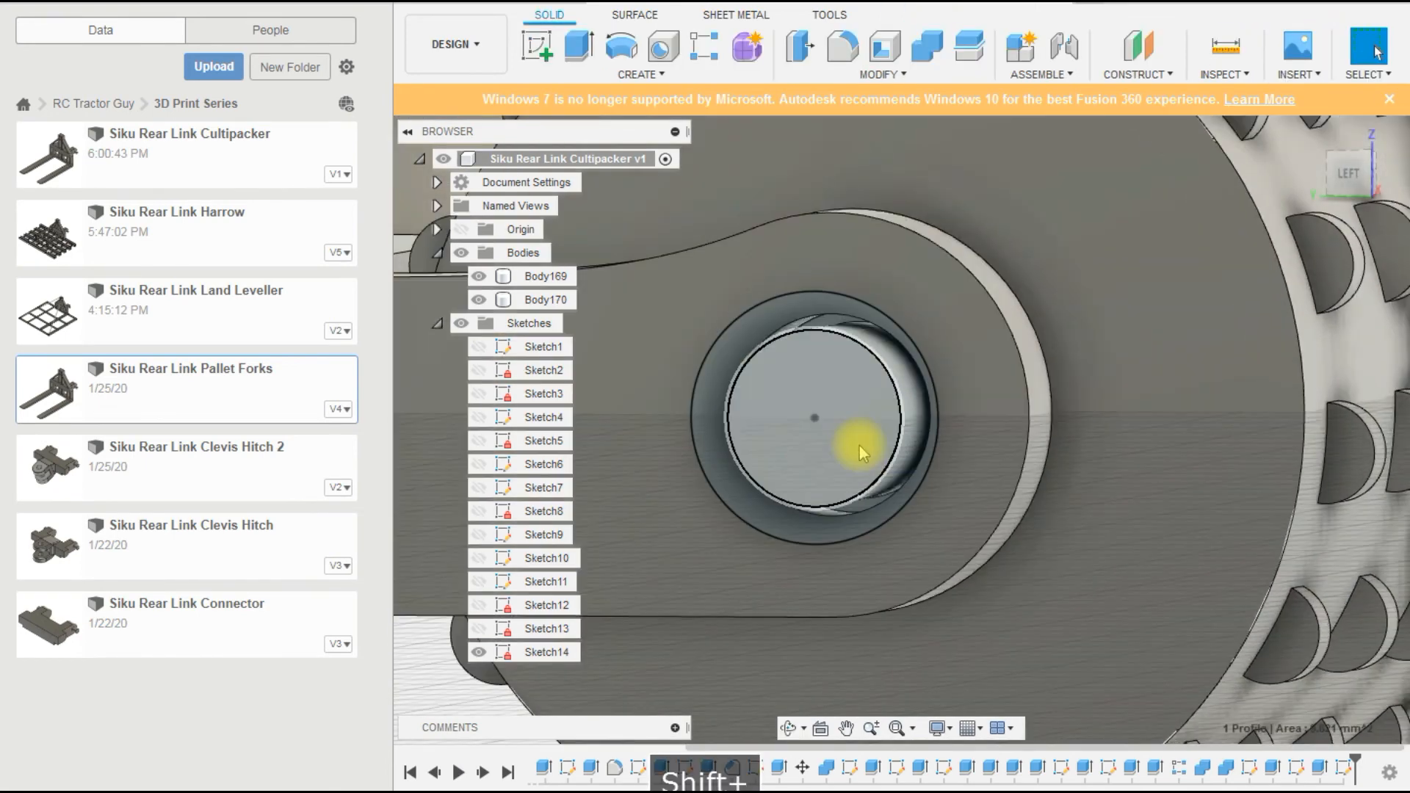
pyautogui.click(859, 446)
pyautogui.keyDown('ctrl'); pyautogui.click(914, 382); pyautogui.keyUp('ctrl')
pyautogui.scroll(-3, 936, 492)
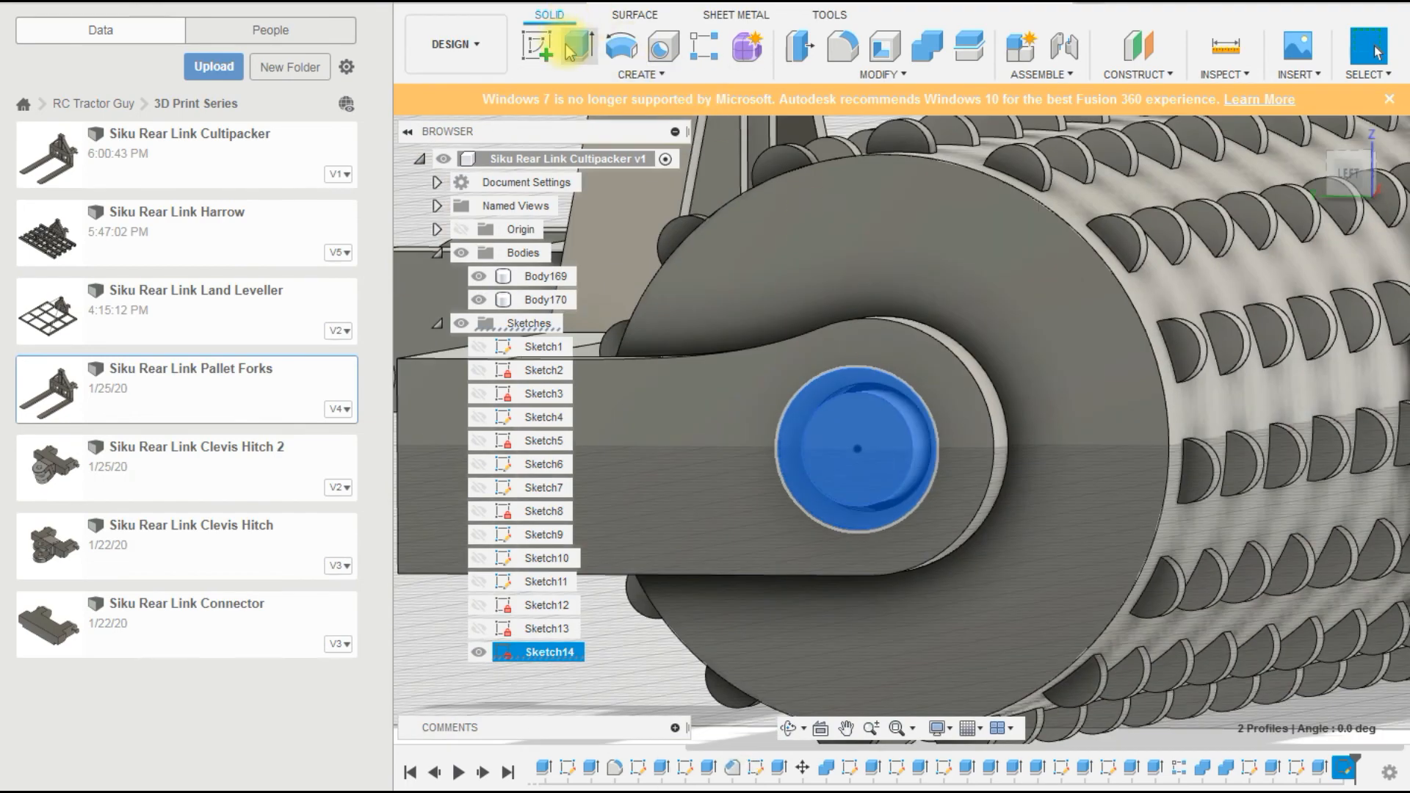
pyautogui.click(572, 48)
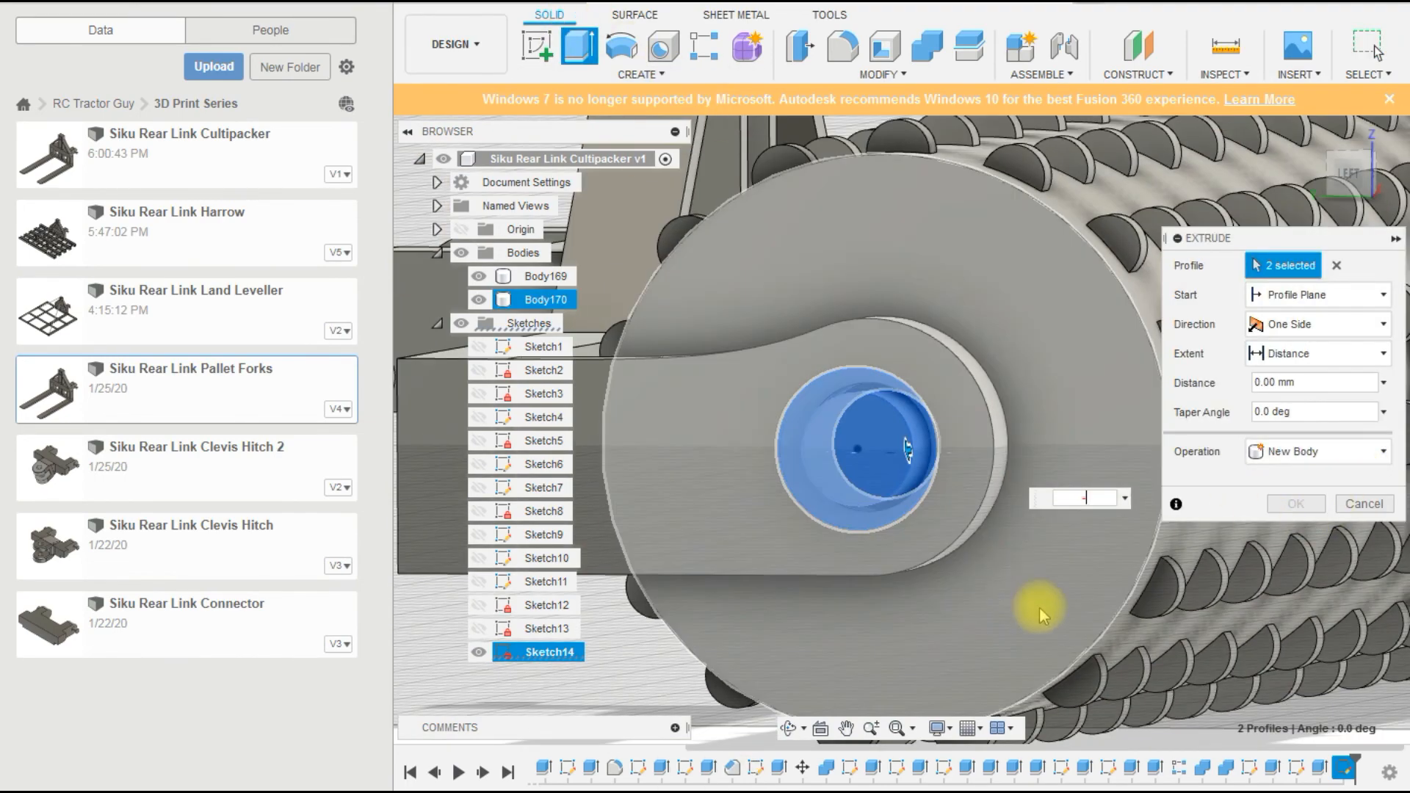
pyautogui.keyDown('shift'); pyautogui.moveTo(1039, 607); pyautogui.dragTo(950, 519, button='middle'); pyautogui.keyUp('shift')
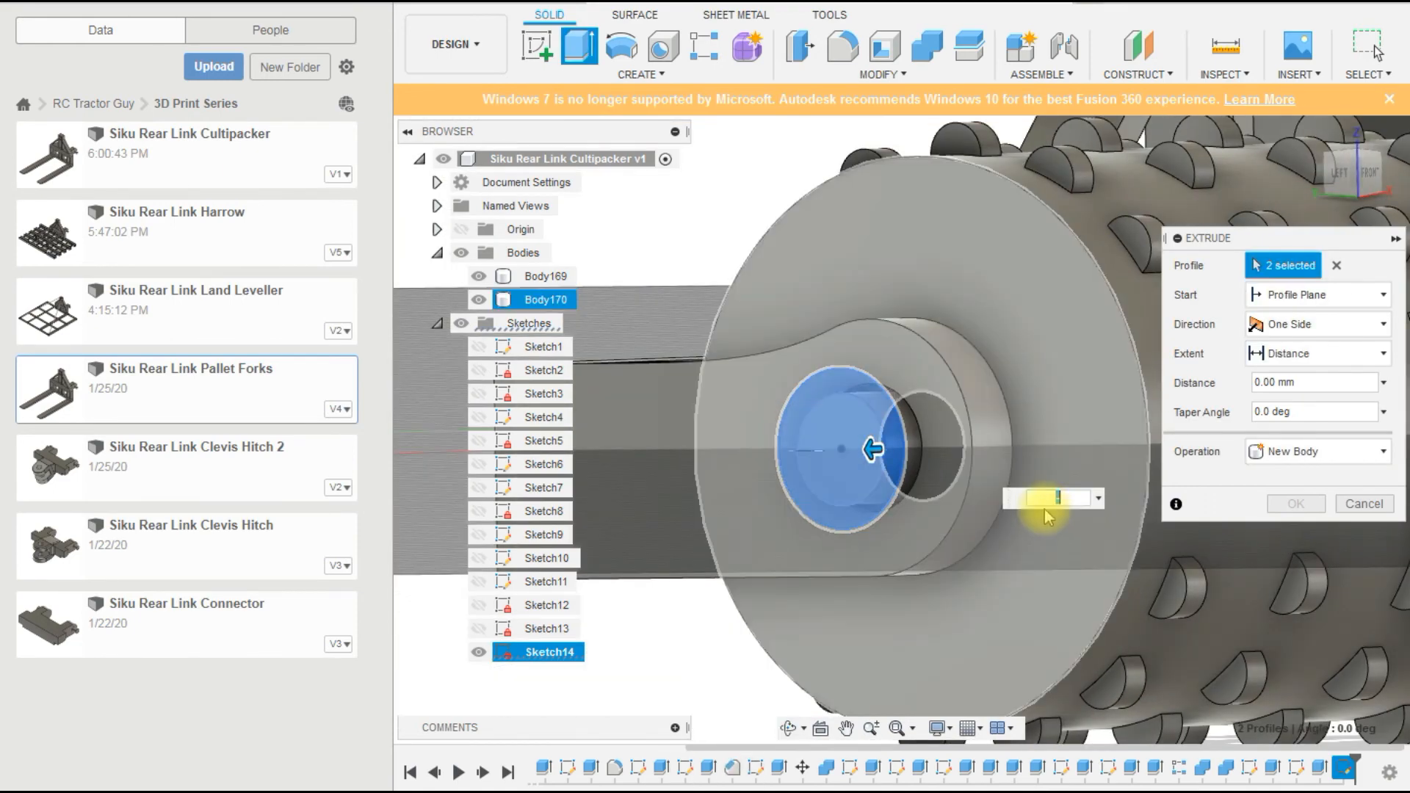
pyautogui.write('-1')
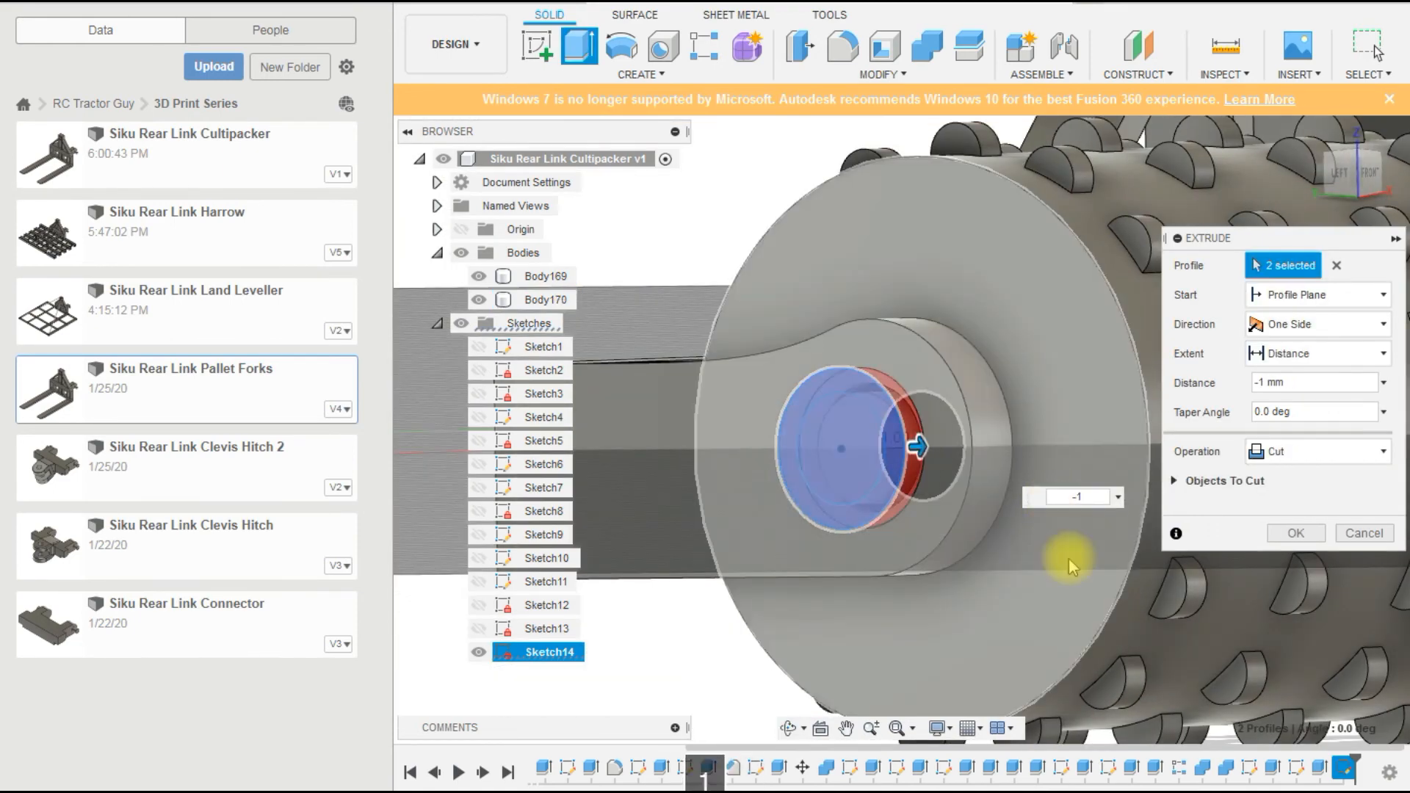
# Set the left end cap extrusion's operation to Join and complete it.
pyautogui.click(1330, 455)
pyautogui.click(1337, 484)
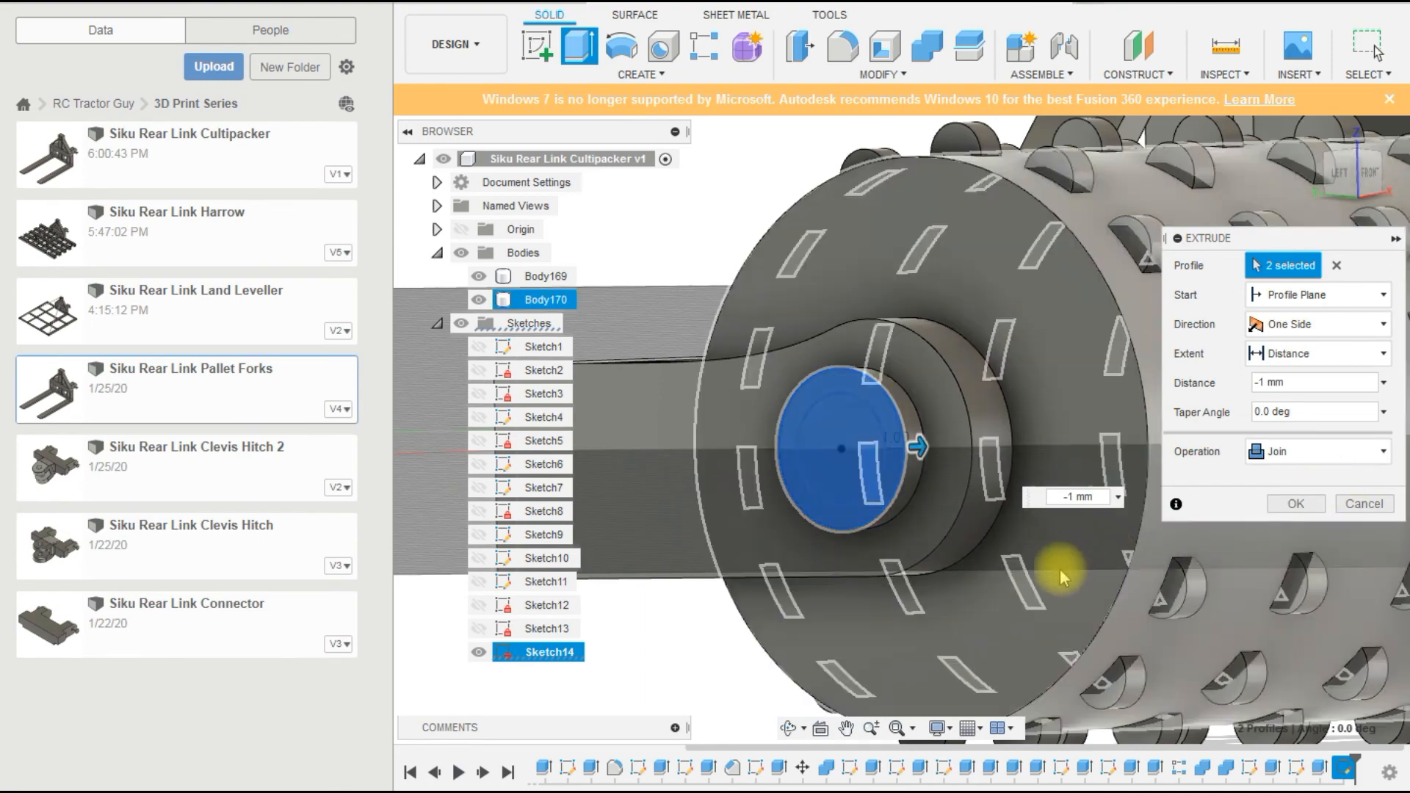
pyautogui.keyDown('shift'); pyautogui.moveTo(997, 577); pyautogui.dragTo(951, 607, button='middle'); pyautogui.keyUp('shift')
pyautogui.scroll(-5, 951, 607)
pyautogui.scroll(-4, 952, 611)
pyautogui.keyDown('shift'); pyautogui.moveTo(1023, 646); pyautogui.dragTo(1140, 564, button='middle'); pyautogui.keyUp('shift')
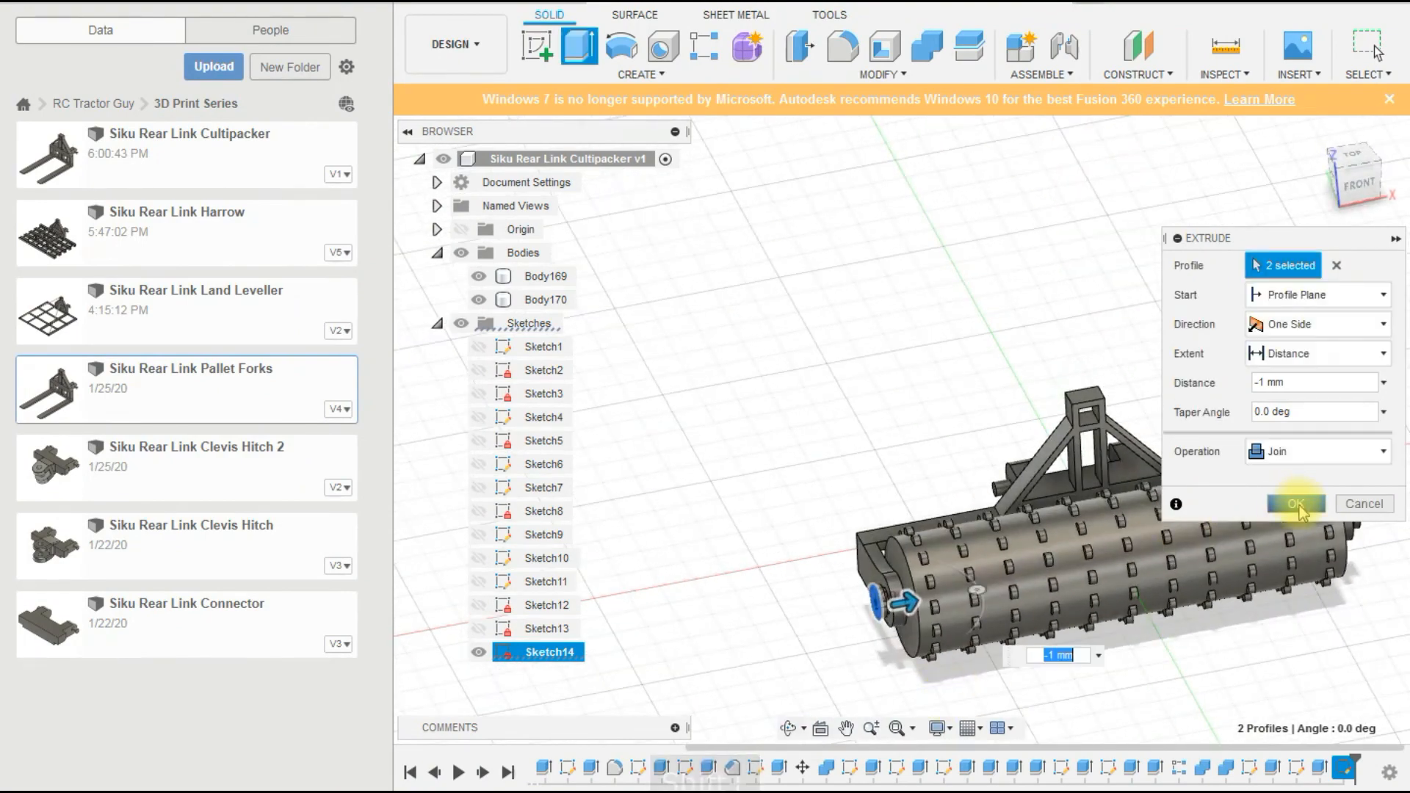
pyautogui.click(1298, 509)
# Examine the cultipacker from several sides, checking the roller, the arms and the caps on the axle's ends.
pyautogui.scroll(5, 946, 629)
pyautogui.scroll(-3, 887, 564)
pyautogui.keyDown('shift'); pyautogui.moveTo(769, 632); pyautogui.dragTo(745, 651, button='middle'); pyautogui.keyUp('shift')
pyautogui.scroll(-5, 733, 659)
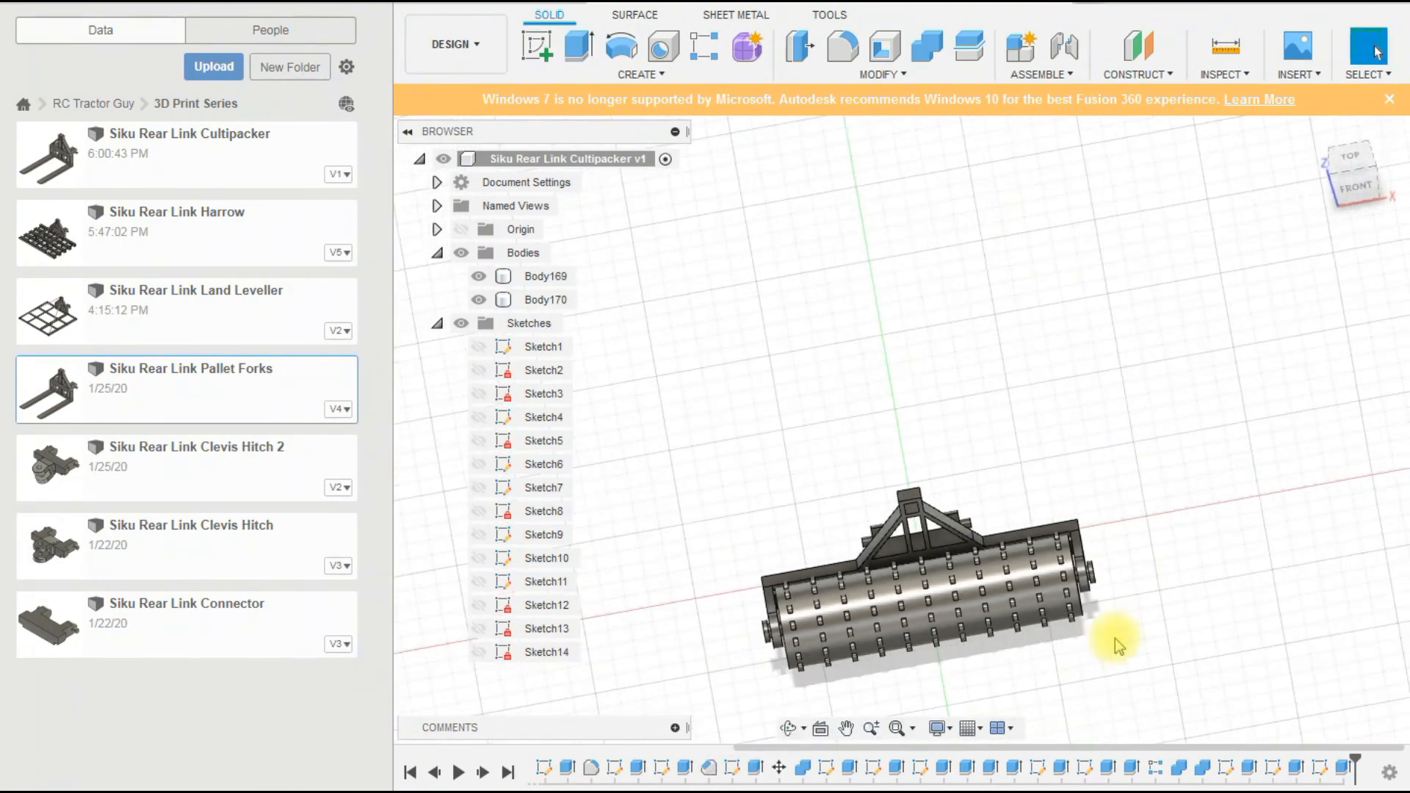
pyautogui.keyDown('shift'); pyautogui.moveTo(1115, 638); pyautogui.dragTo(1060, 696, button='middle'); pyautogui.keyUp('shift')
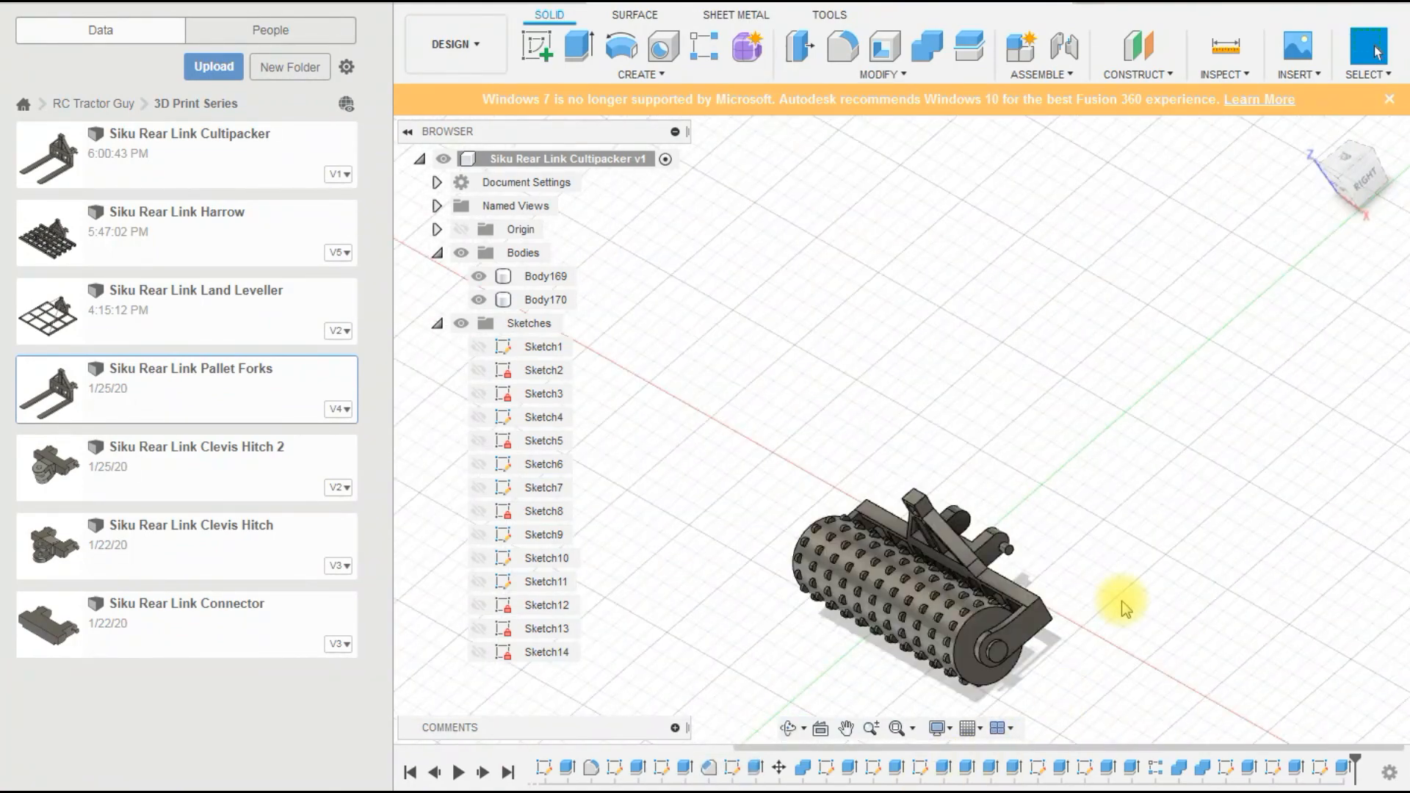
pyautogui.scroll(3, 1078, 642)
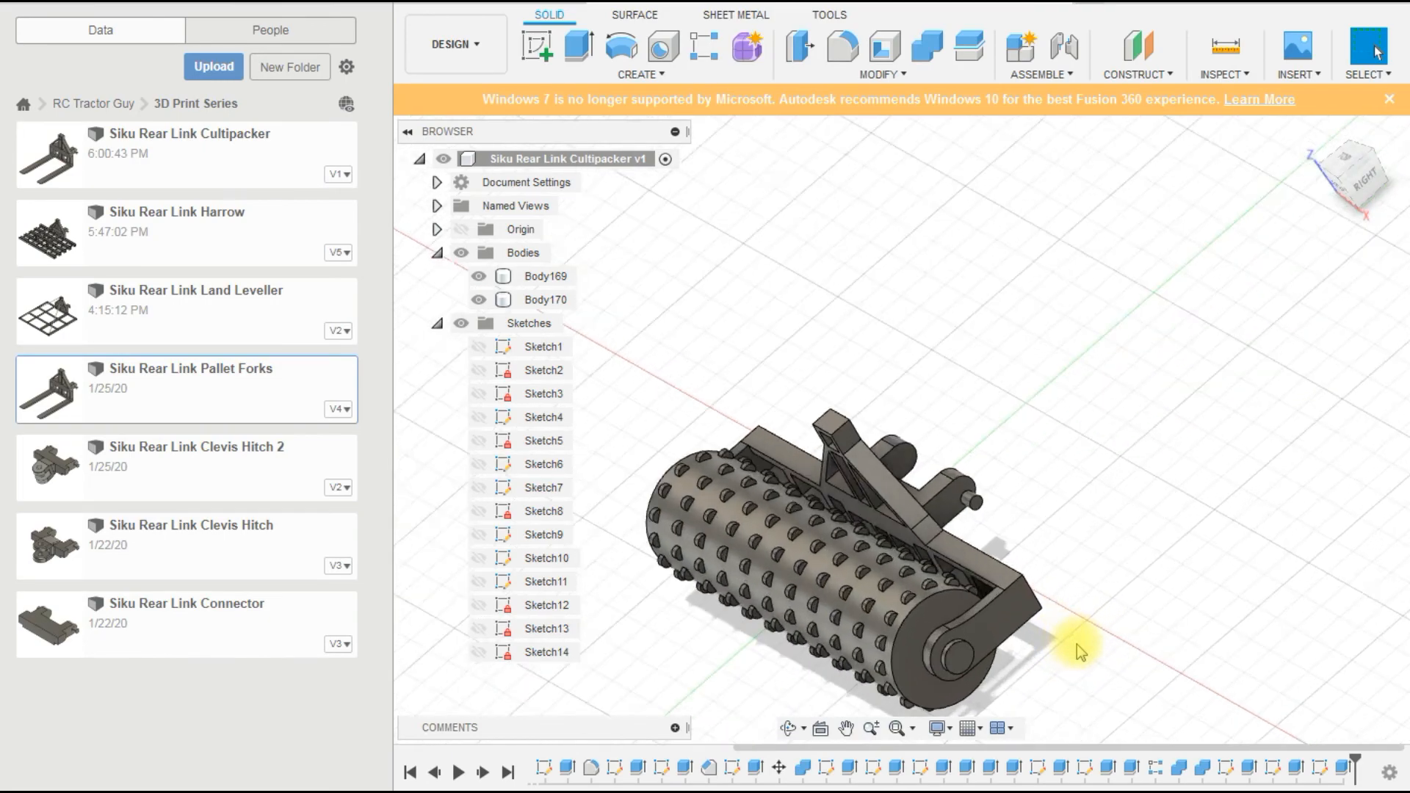
pyautogui.keyDown('shift'); pyautogui.moveTo(1082, 640); pyautogui.dragTo(1115, 663, button='middle'); pyautogui.keyUp('shift')
pyautogui.click(927, 507)
pyautogui.scroll(5, 897, 535)
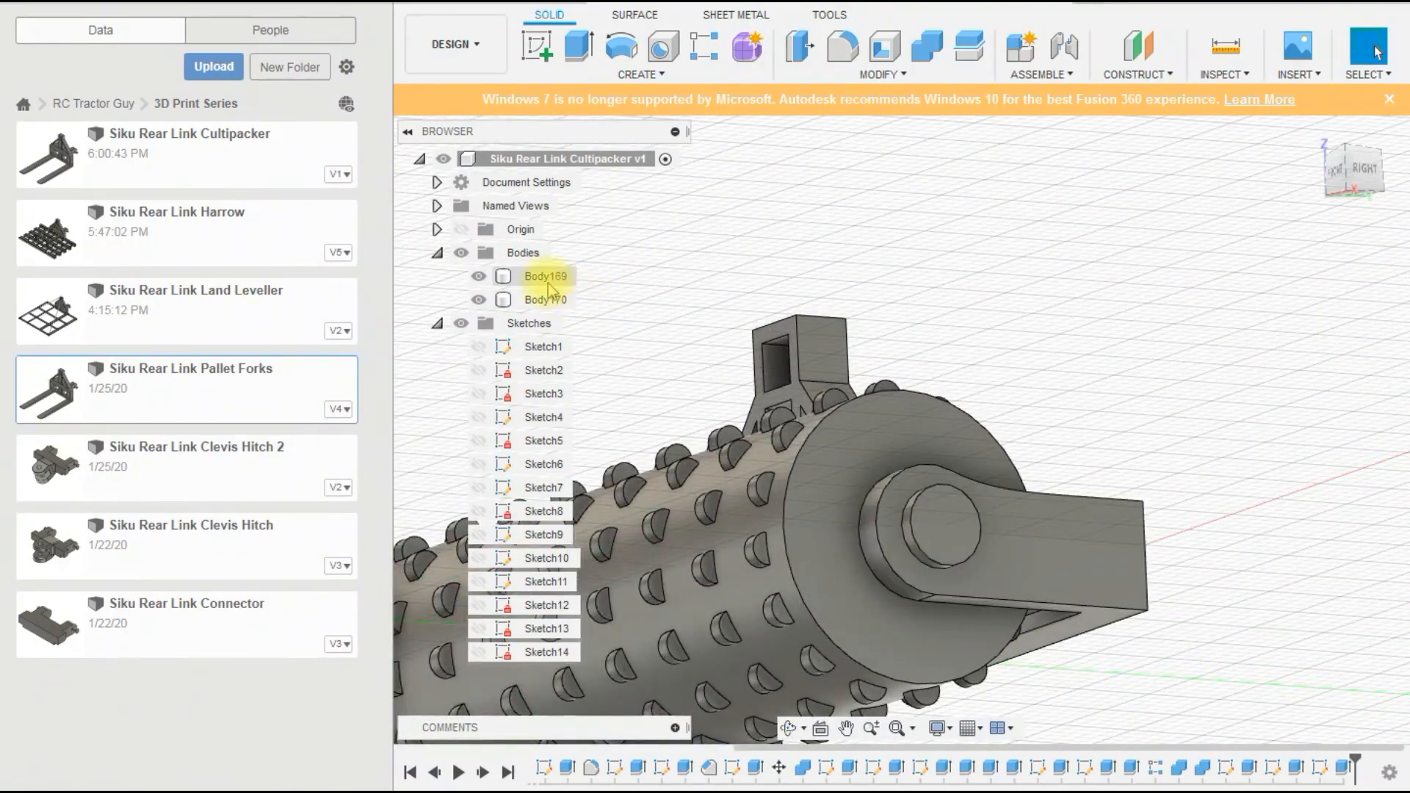
pyautogui.scroll(3, 884, 500)
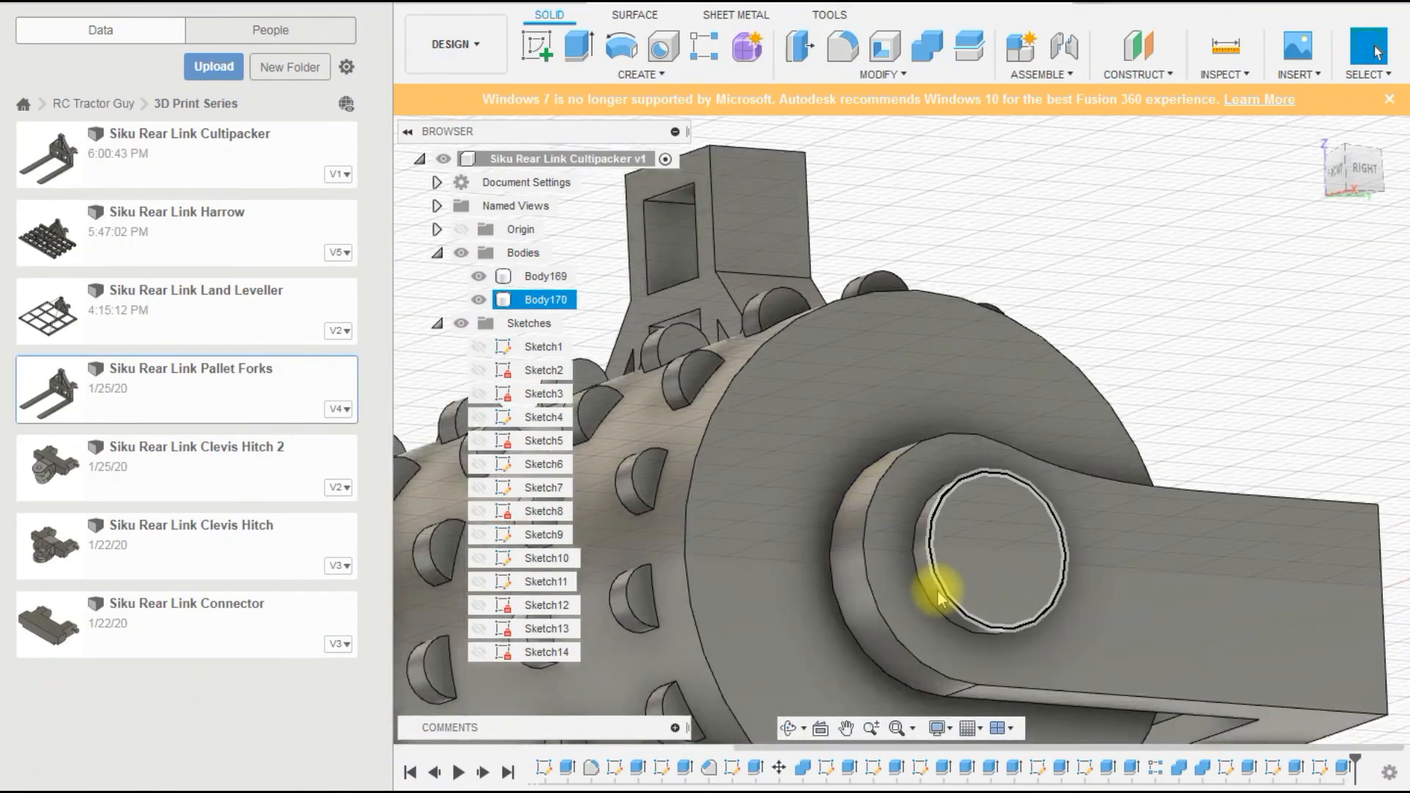
pyautogui.scroll(-2, 927, 625)
pyautogui.keyDown('shift'); pyautogui.moveTo(922, 633); pyautogui.dragTo(947, 598, button='middle'); pyautogui.keyUp('shift')
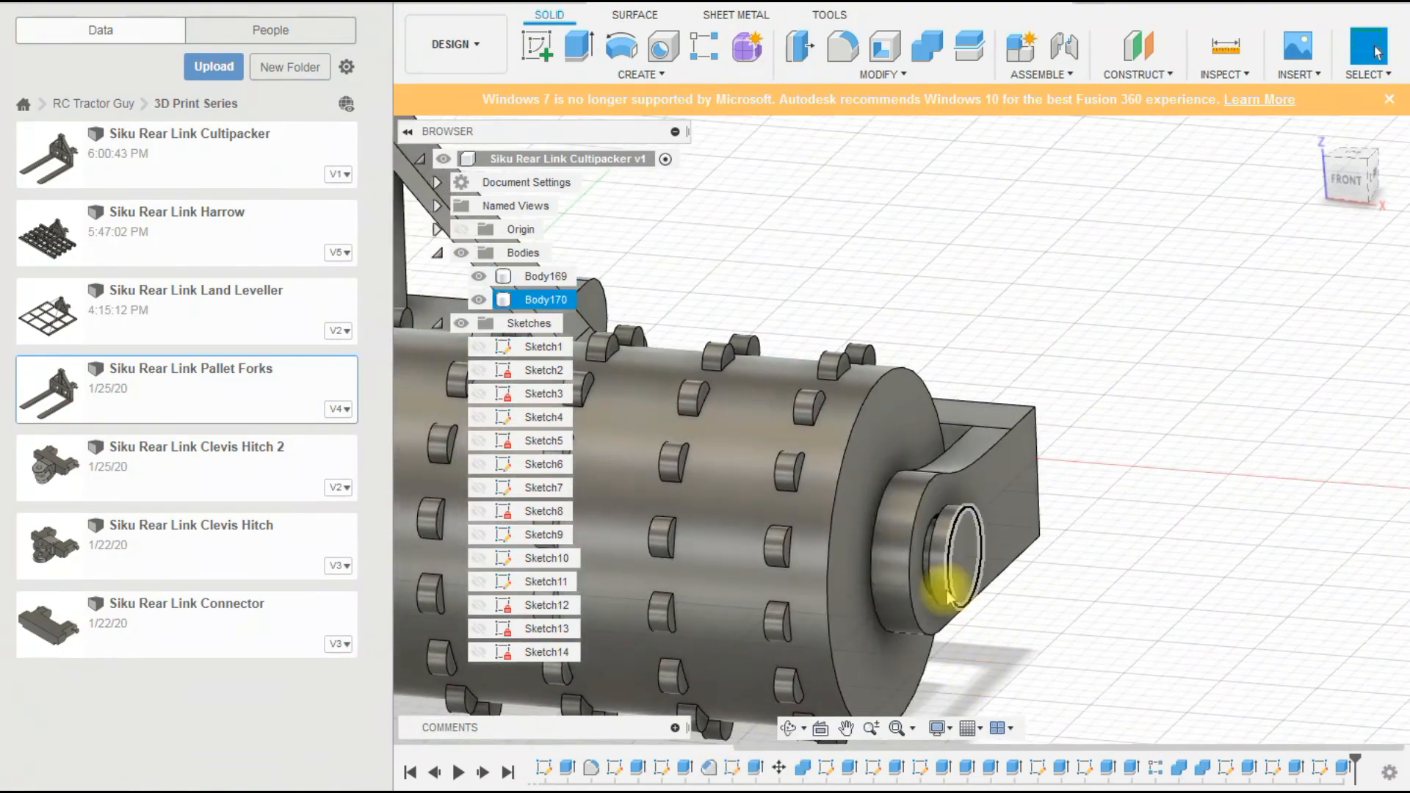
pyautogui.scroll(-3, 1144, 650)
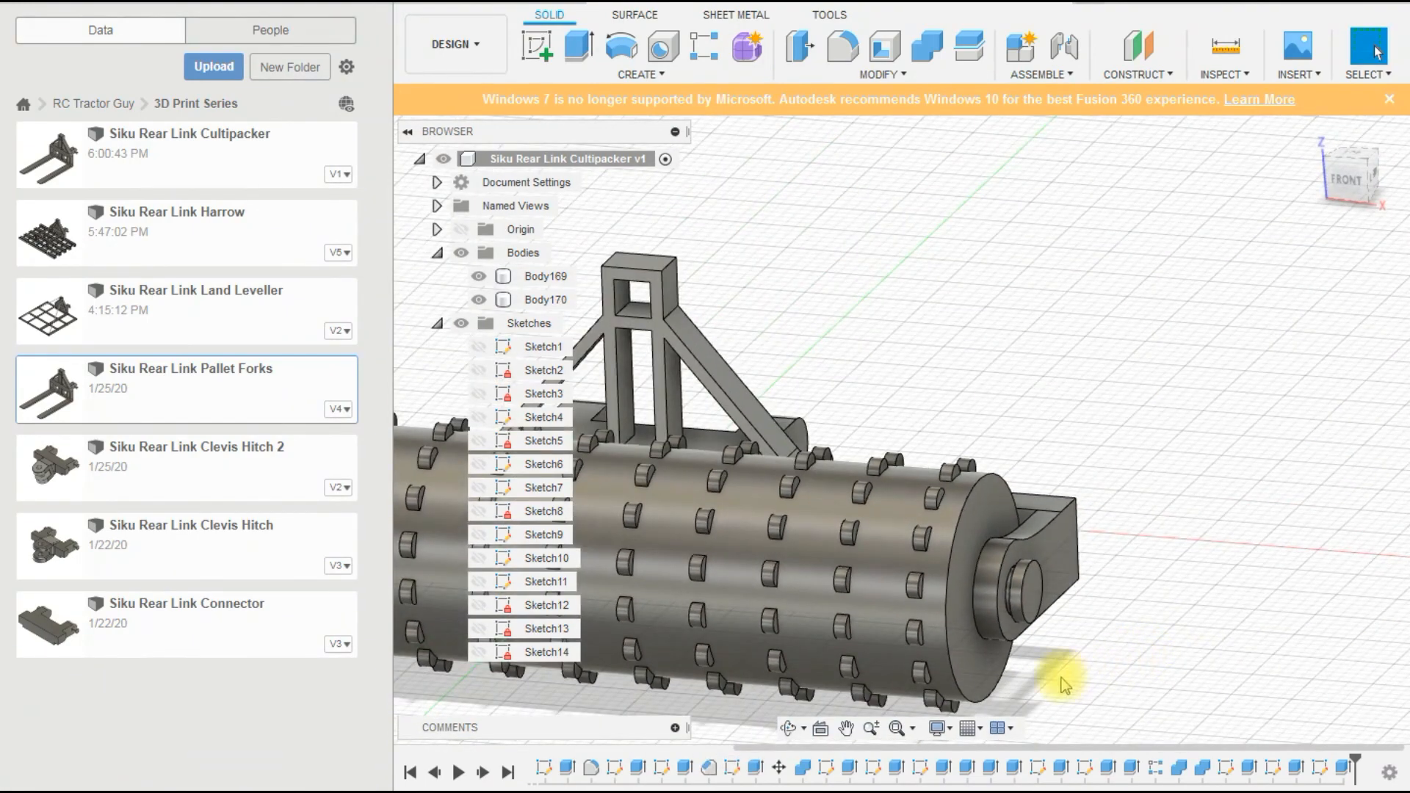
pyautogui.scroll(4, 967, 608)
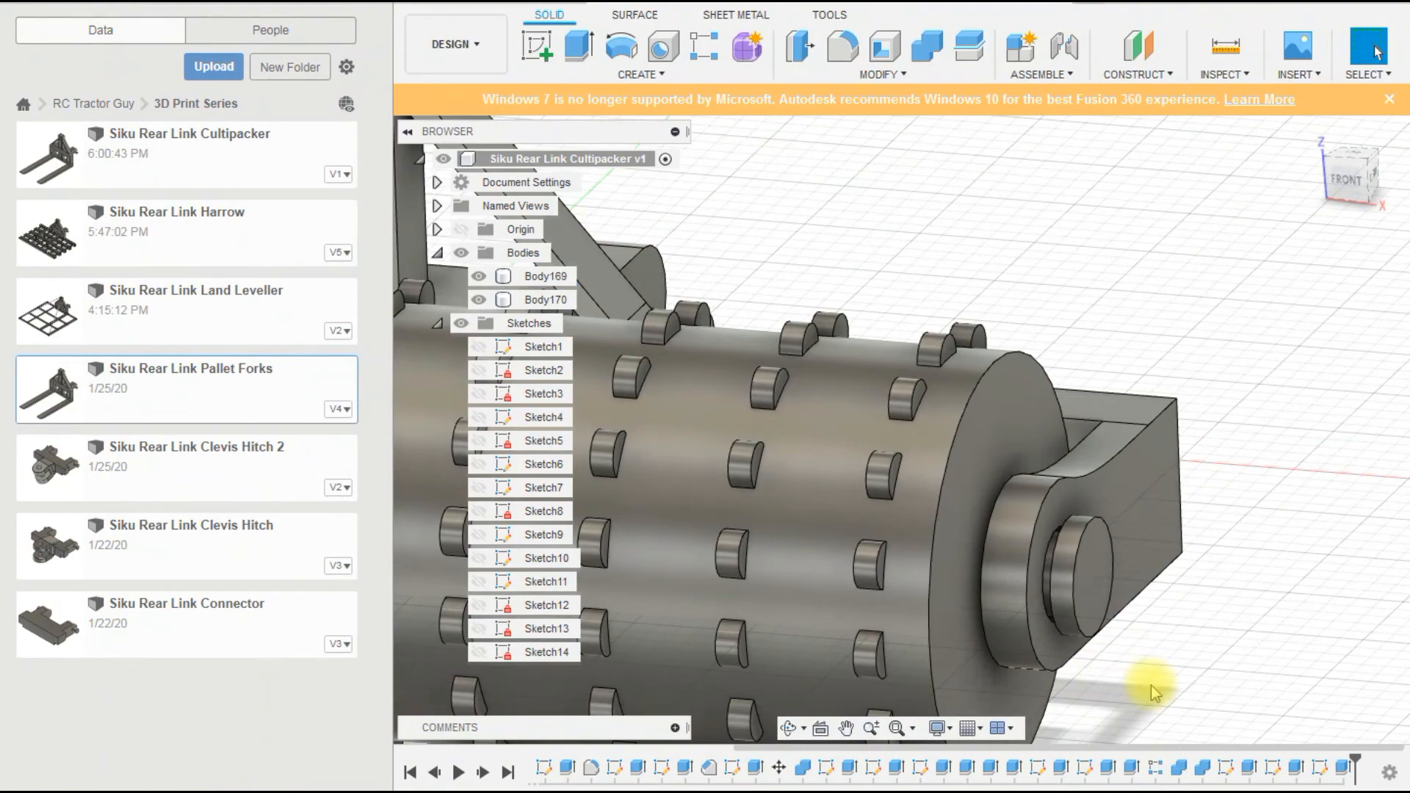
pyautogui.keyDown('shift'); pyautogui.moveTo(1145, 677); pyautogui.dragTo(1293, 690, button='middle'); pyautogui.keyUp('shift')
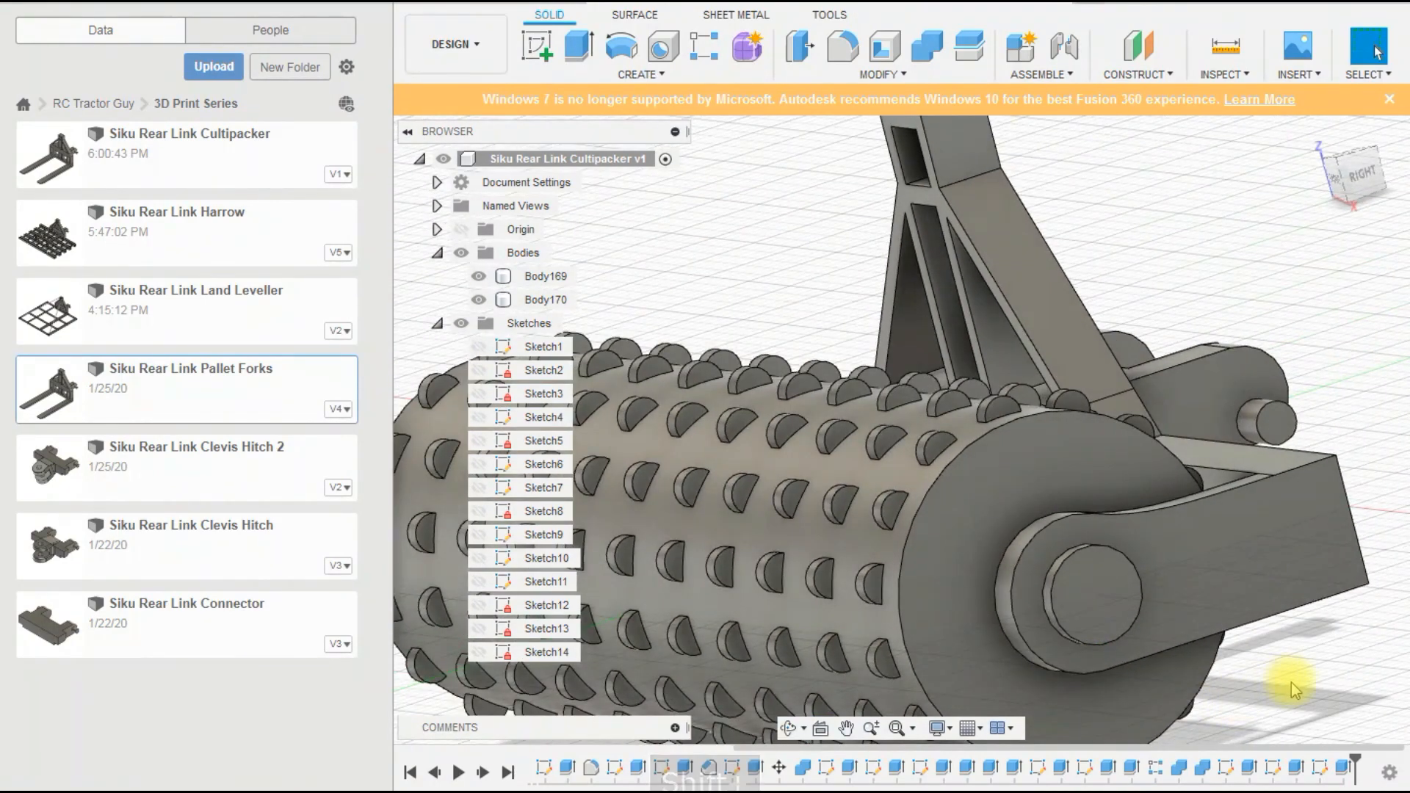
# Sketch a small circle on the right arm's outer face, beside the axle cap, and dimension its diameter to 0.2 mm.
pyautogui.click(536, 46)
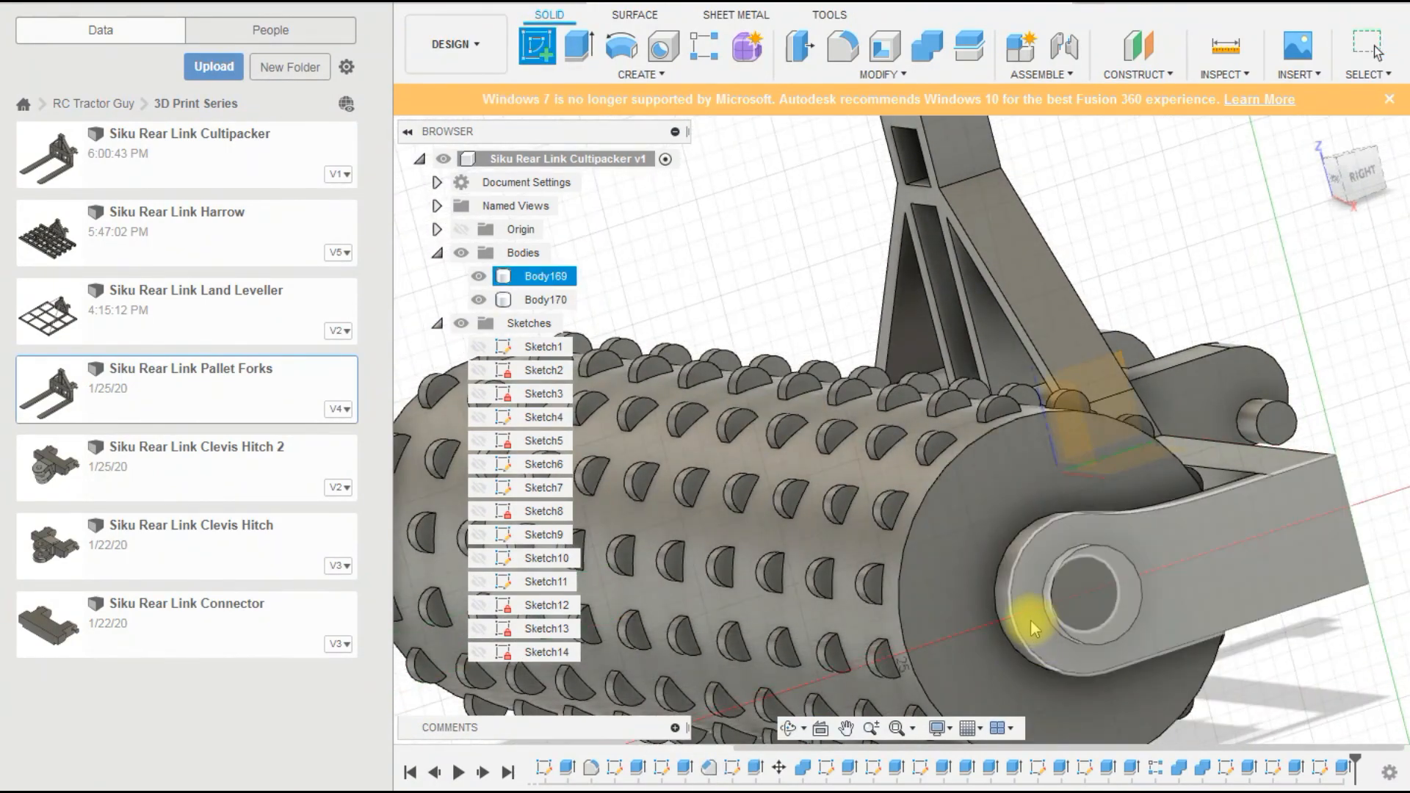
pyautogui.click(1032, 628)
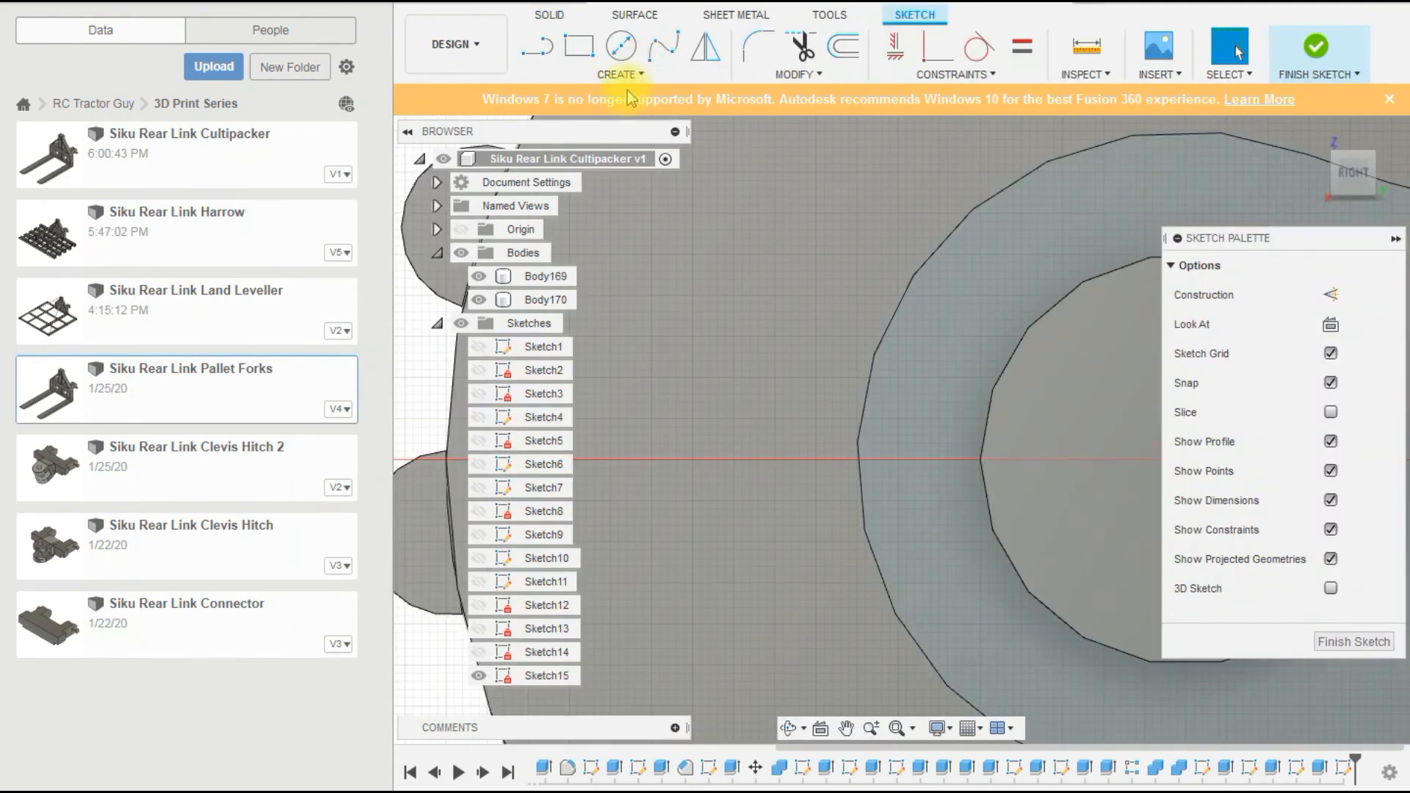
pyautogui.click(622, 50)
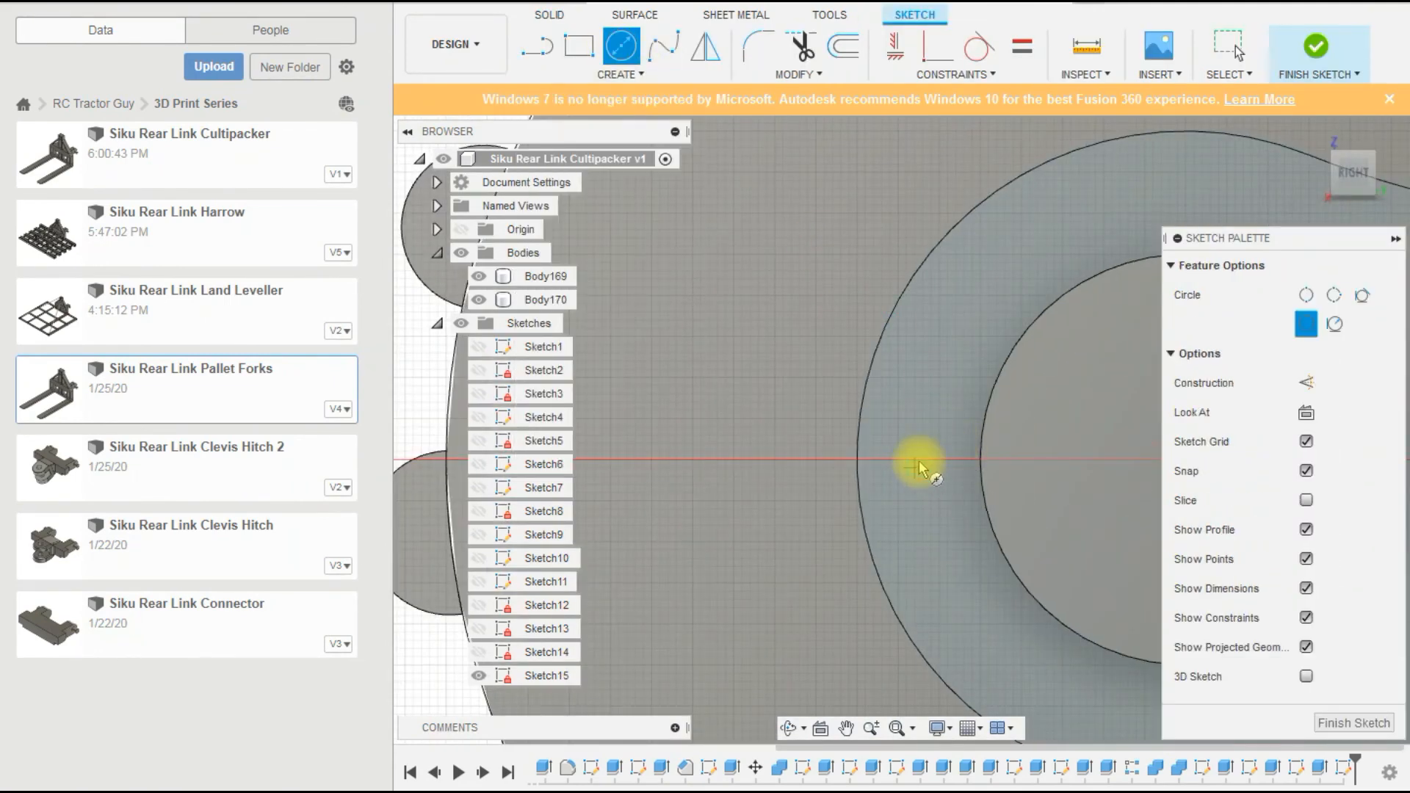
pyautogui.scroll(2, 922, 465)
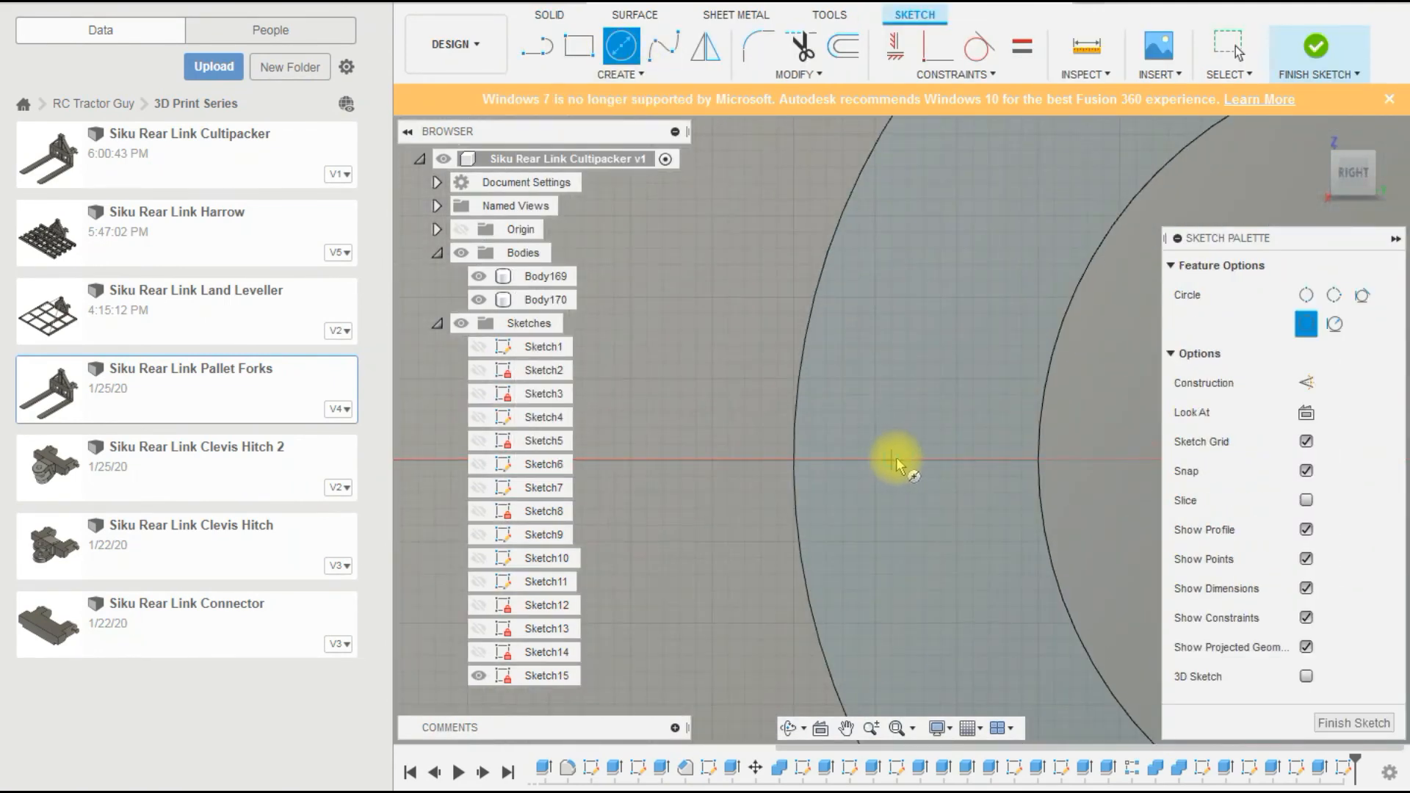
pyautogui.press('Escape')
pyautogui.press('d')
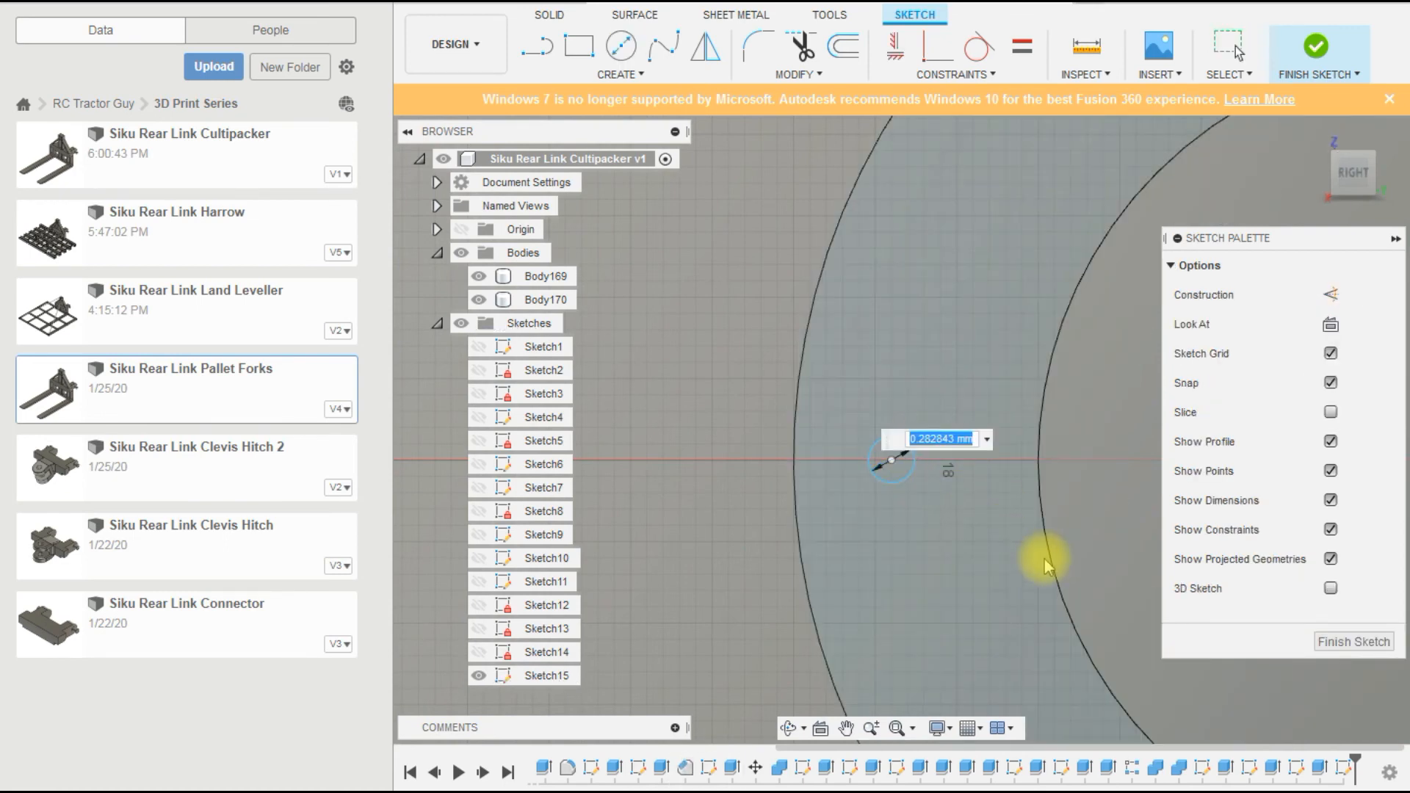
pyautogui.press('BackSpace')
pyautogui.write('.2')
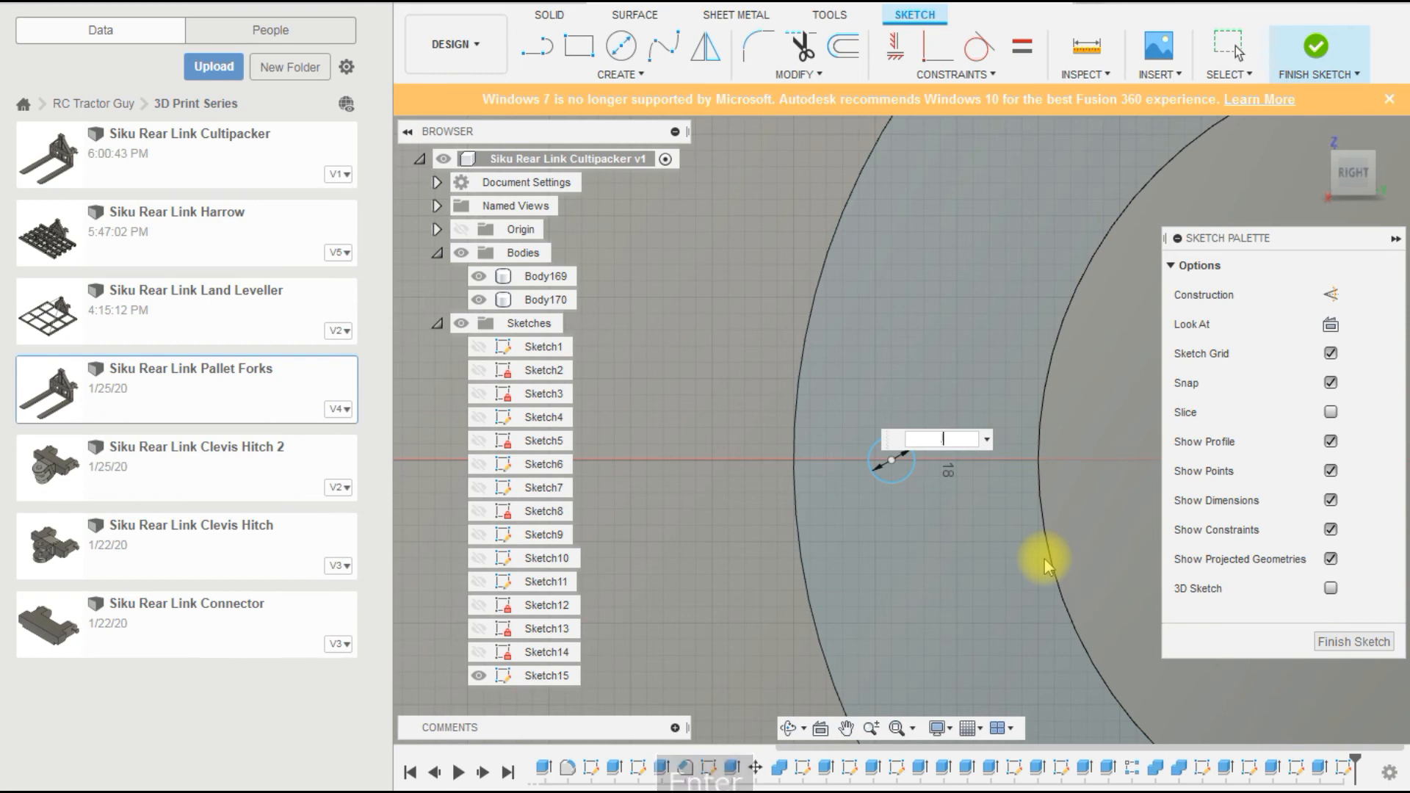
pyautogui.press('Return')
pyautogui.press('Escape')
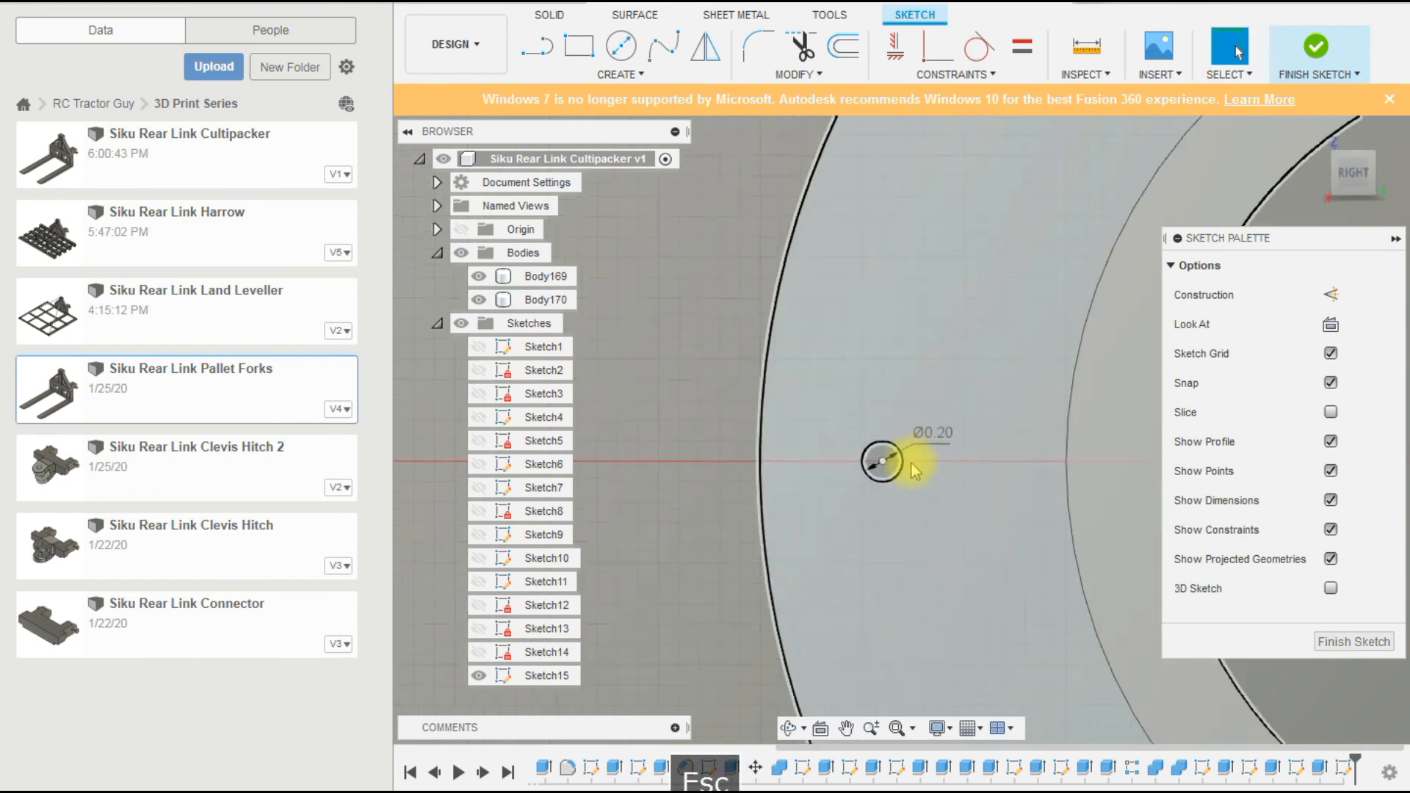
# Finish the sketch and extrude the small circle's profile by -68 mm through the roller into the opposite arm.
pyautogui.click(891, 460)
pyautogui.scroll(-3, 915, 496)
pyautogui.scroll(-3, 833, 500)
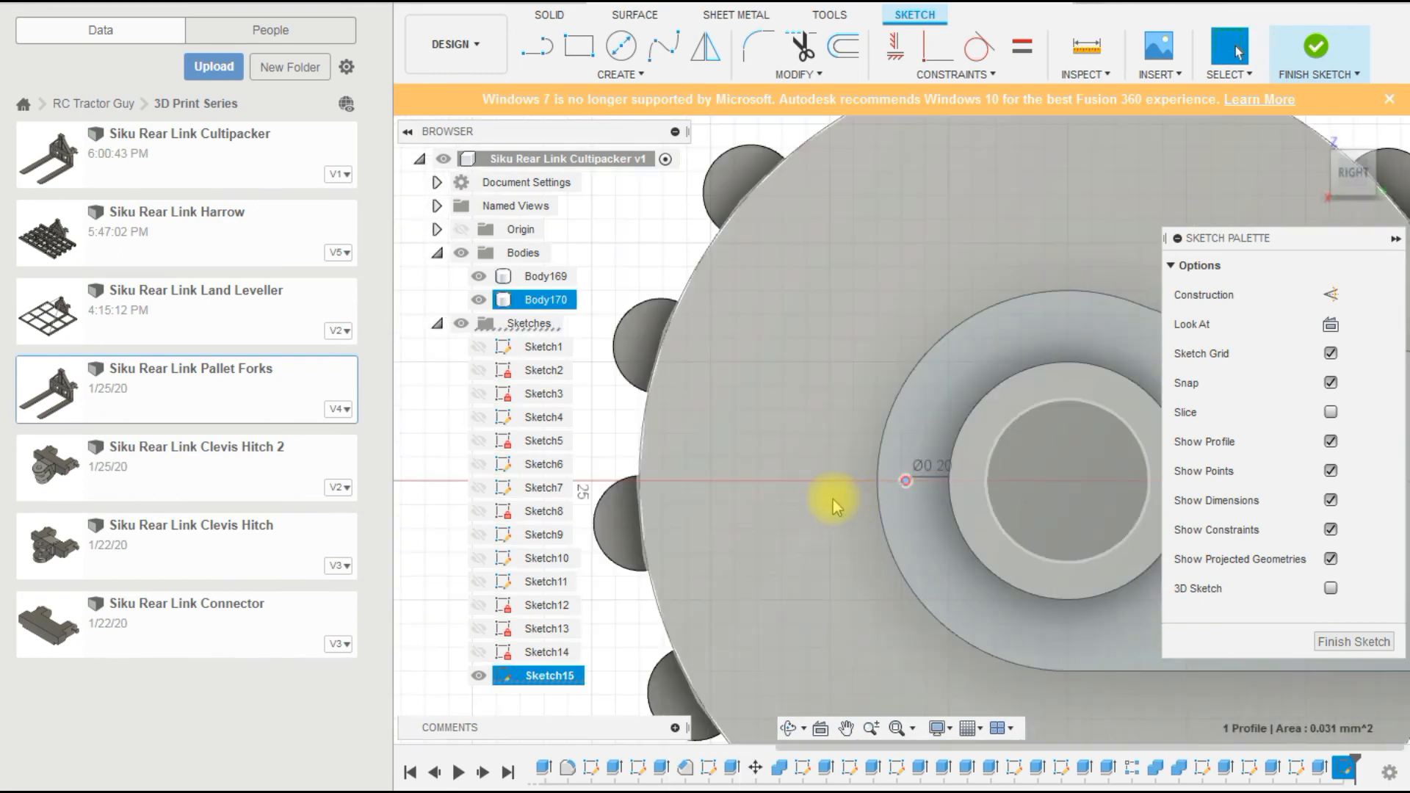
pyautogui.keyDown('shift'); pyautogui.moveTo(832, 500); pyautogui.dragTo(671, 108, button='middle'); pyautogui.keyUp('shift')
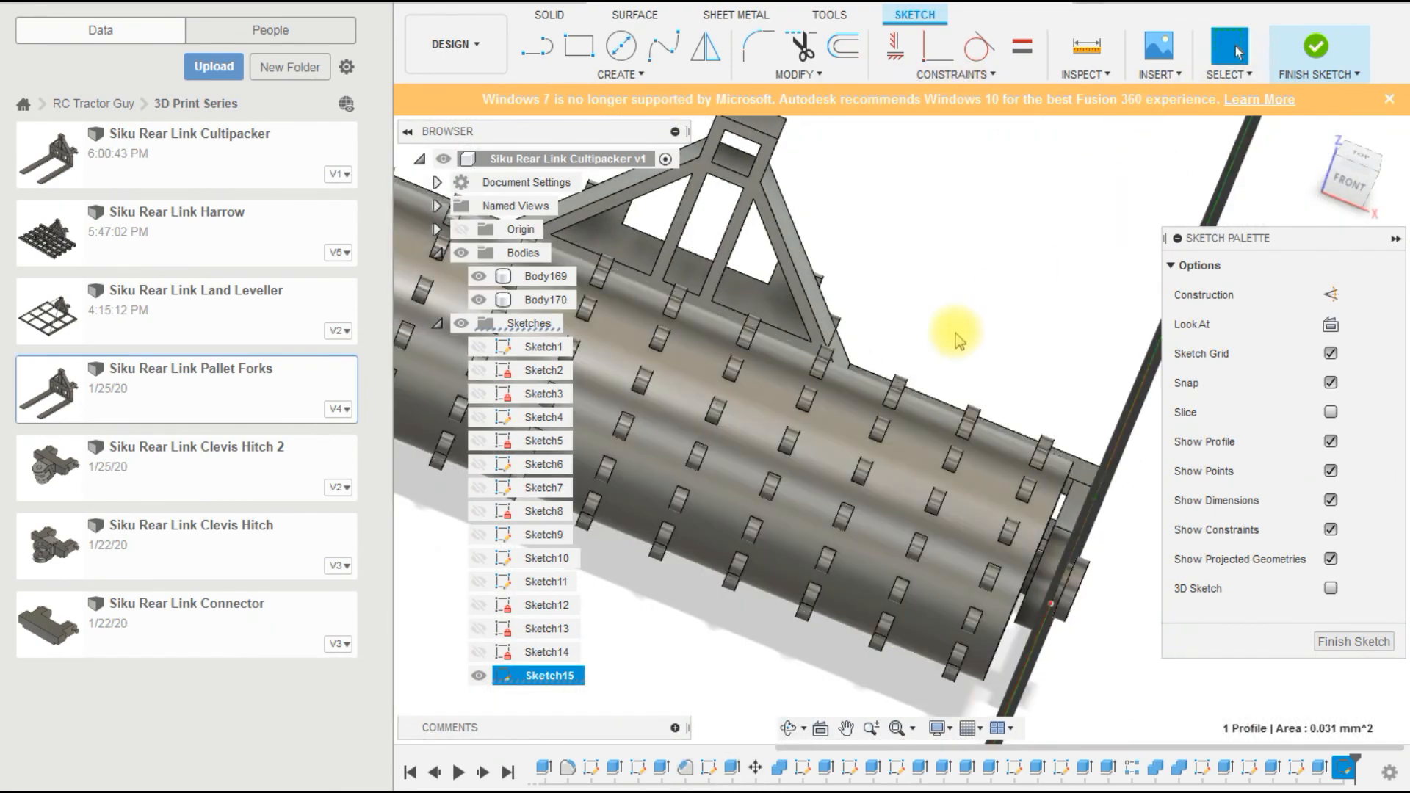
pyautogui.click(1315, 49)
pyautogui.click(581, 49)
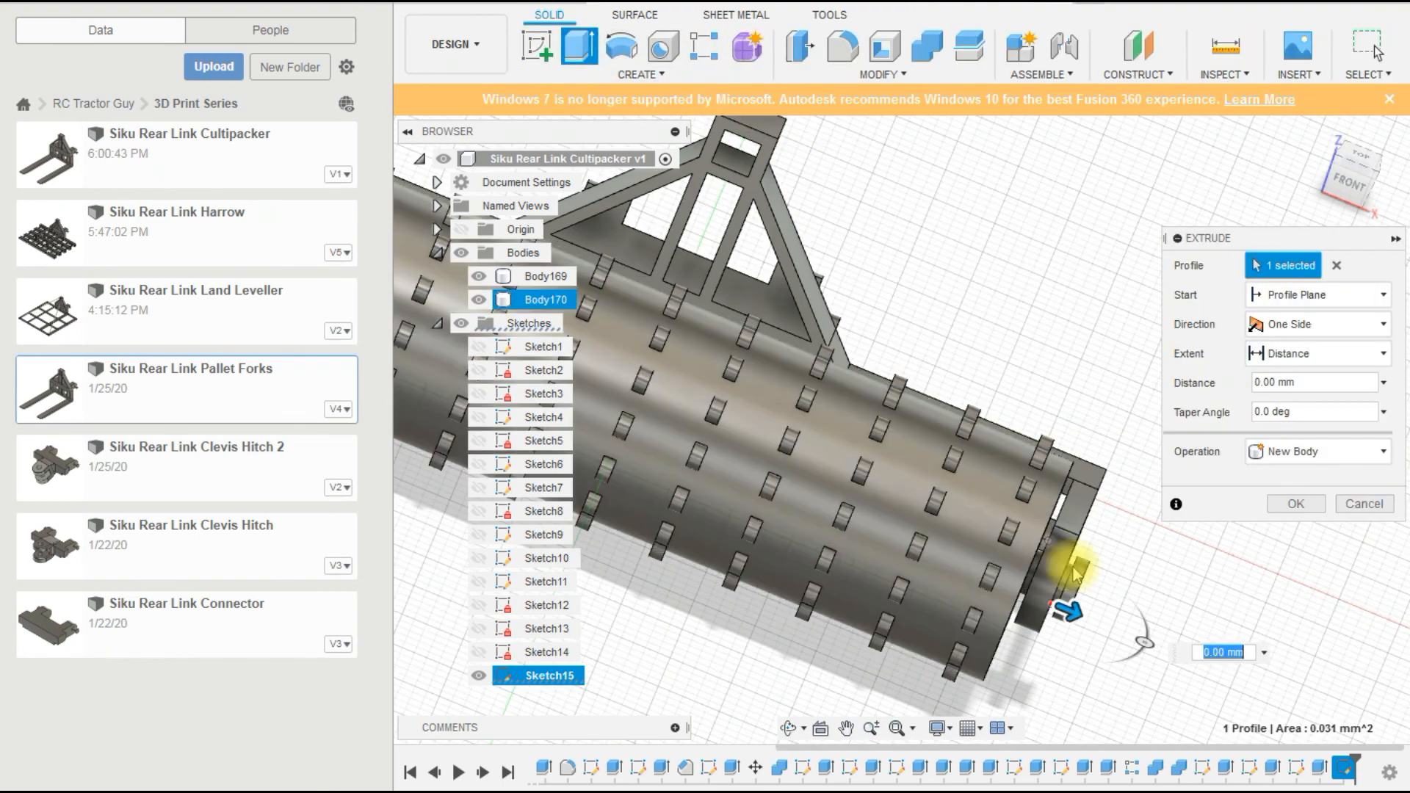
pyautogui.moveTo(1075, 613); pyautogui.dragTo(691, 491)
pyautogui.scroll(-5, 1155, 632)
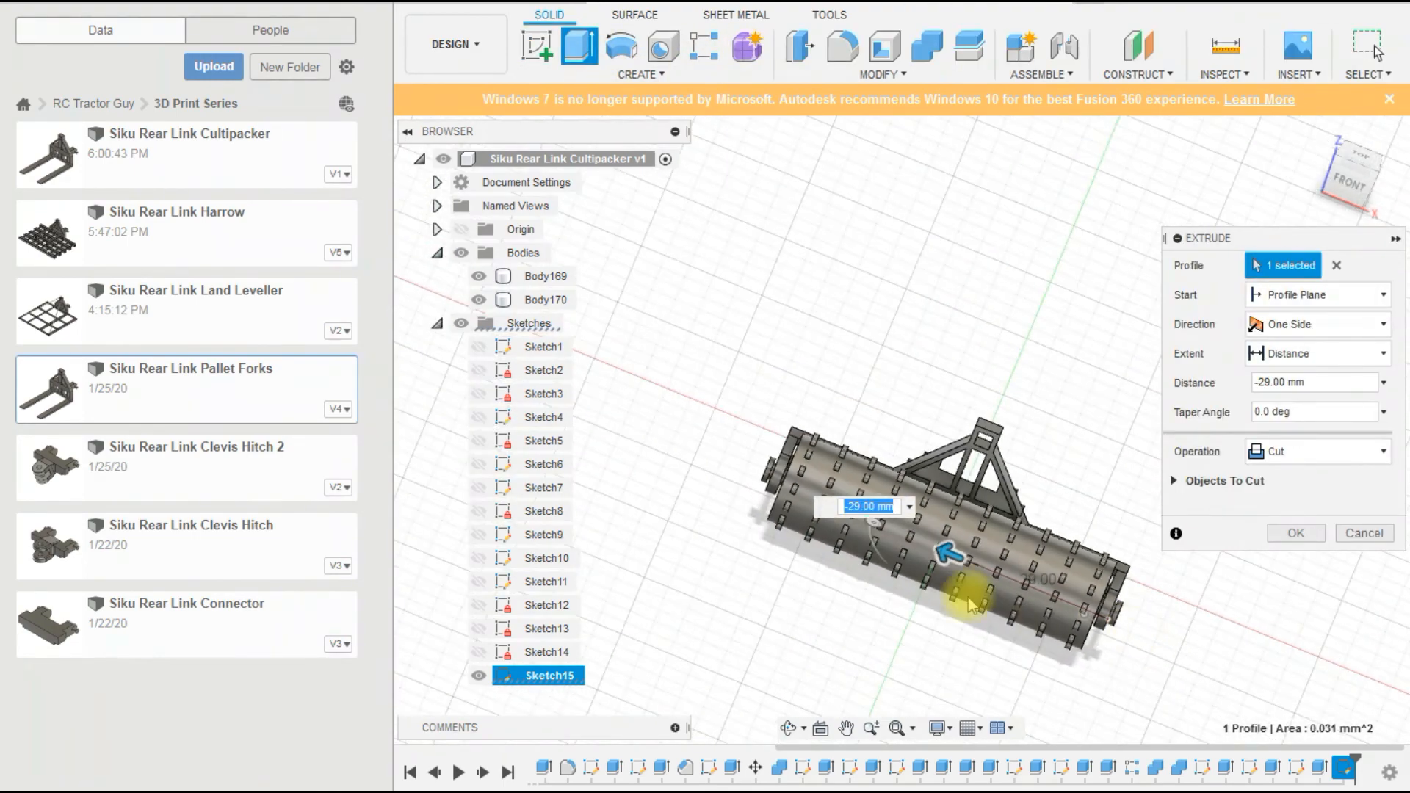
pyautogui.scroll(4, 797, 544)
pyautogui.moveTo(1159, 575); pyautogui.dragTo(747, 440)
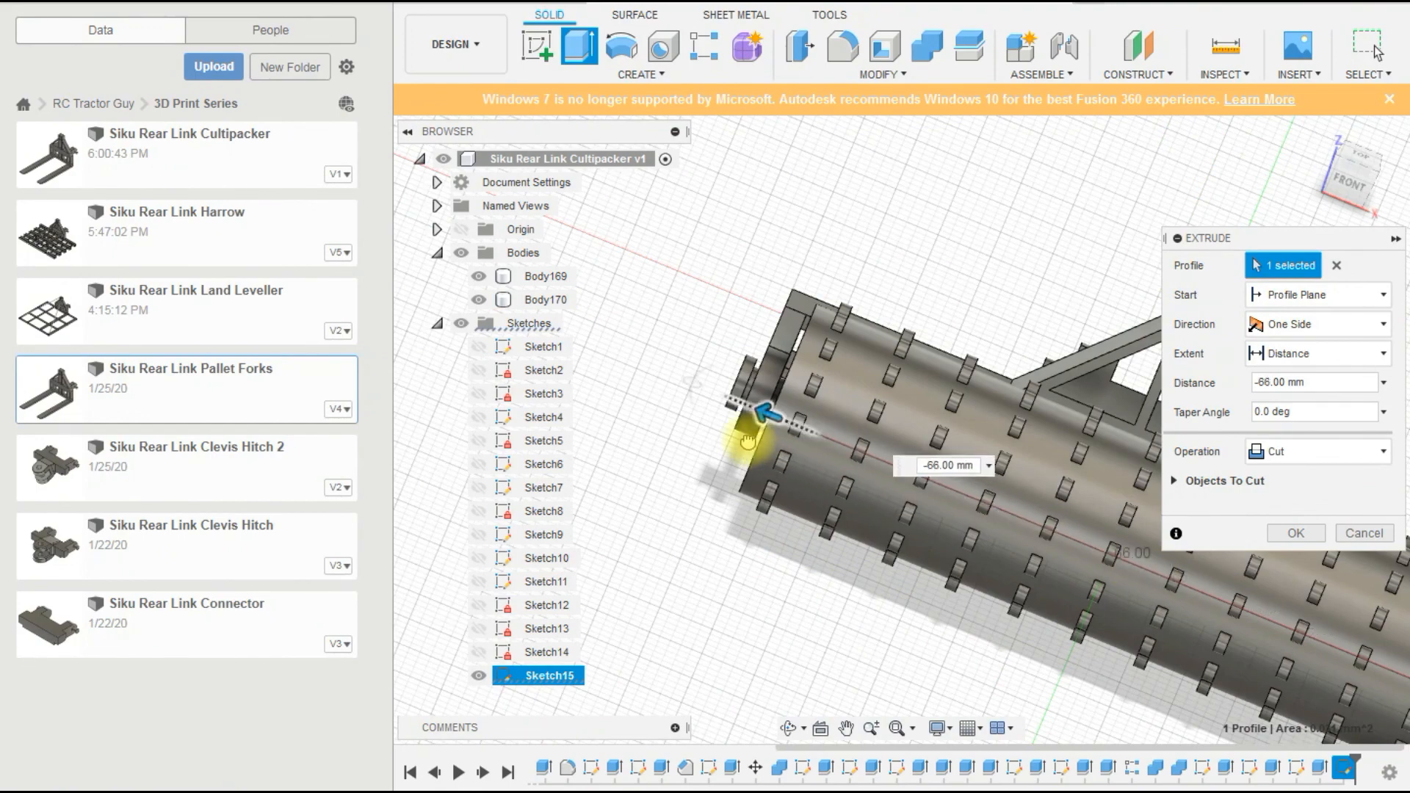
pyautogui.scroll(3, 746, 375)
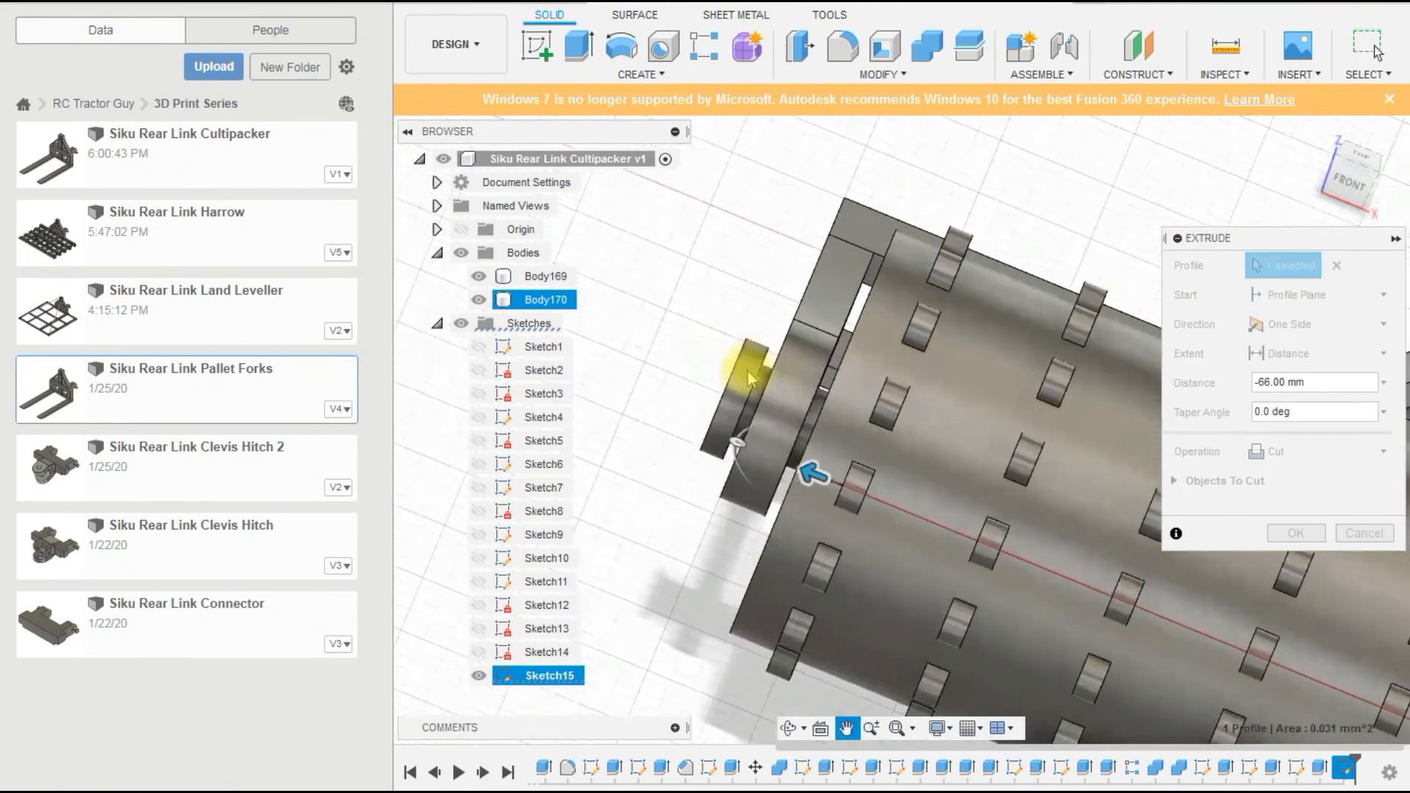
pyautogui.moveTo(768, 461); pyautogui.dragTo(770, 457)
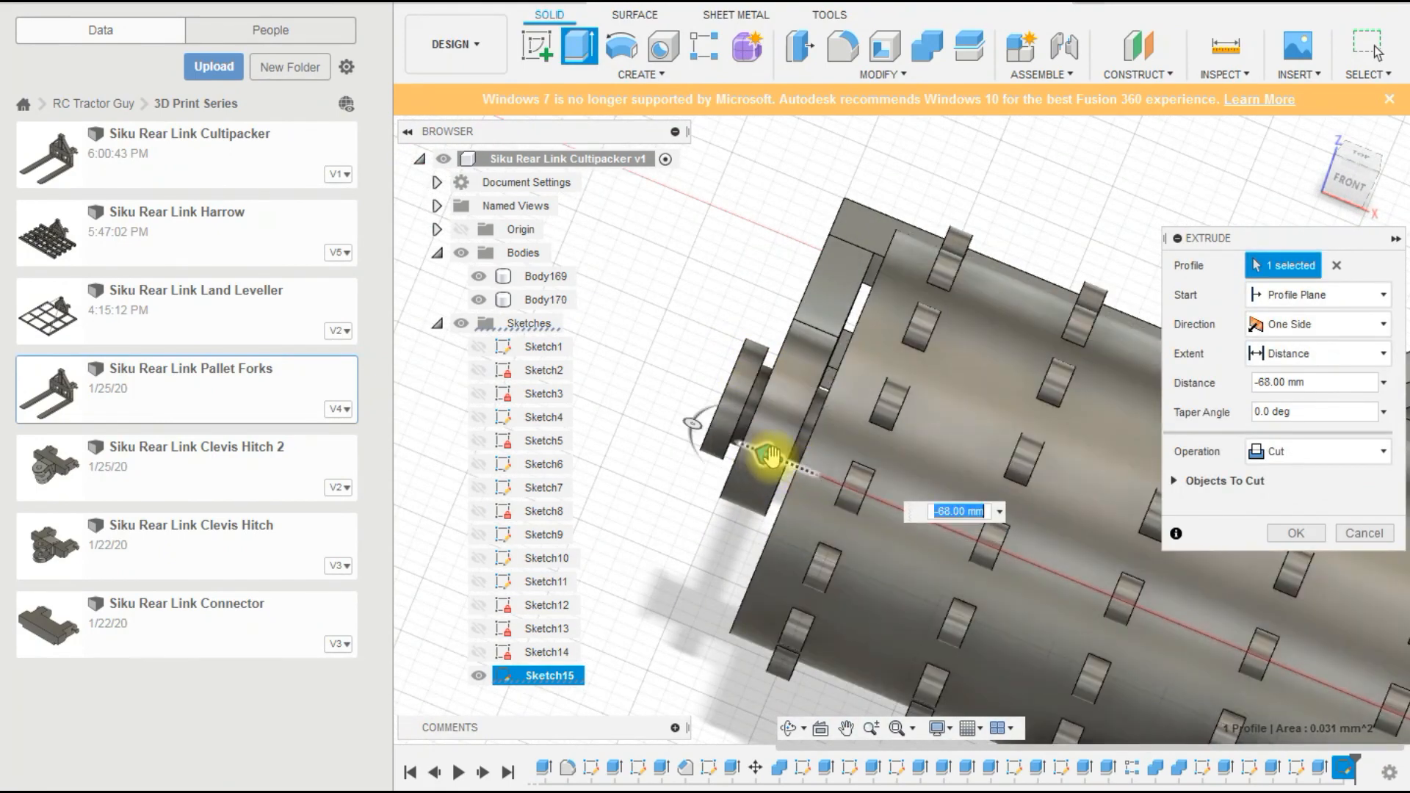
# Set the thin rod extrusion's operation to Join and complete it.
pyautogui.click(1335, 456)
pyautogui.click(1320, 479)
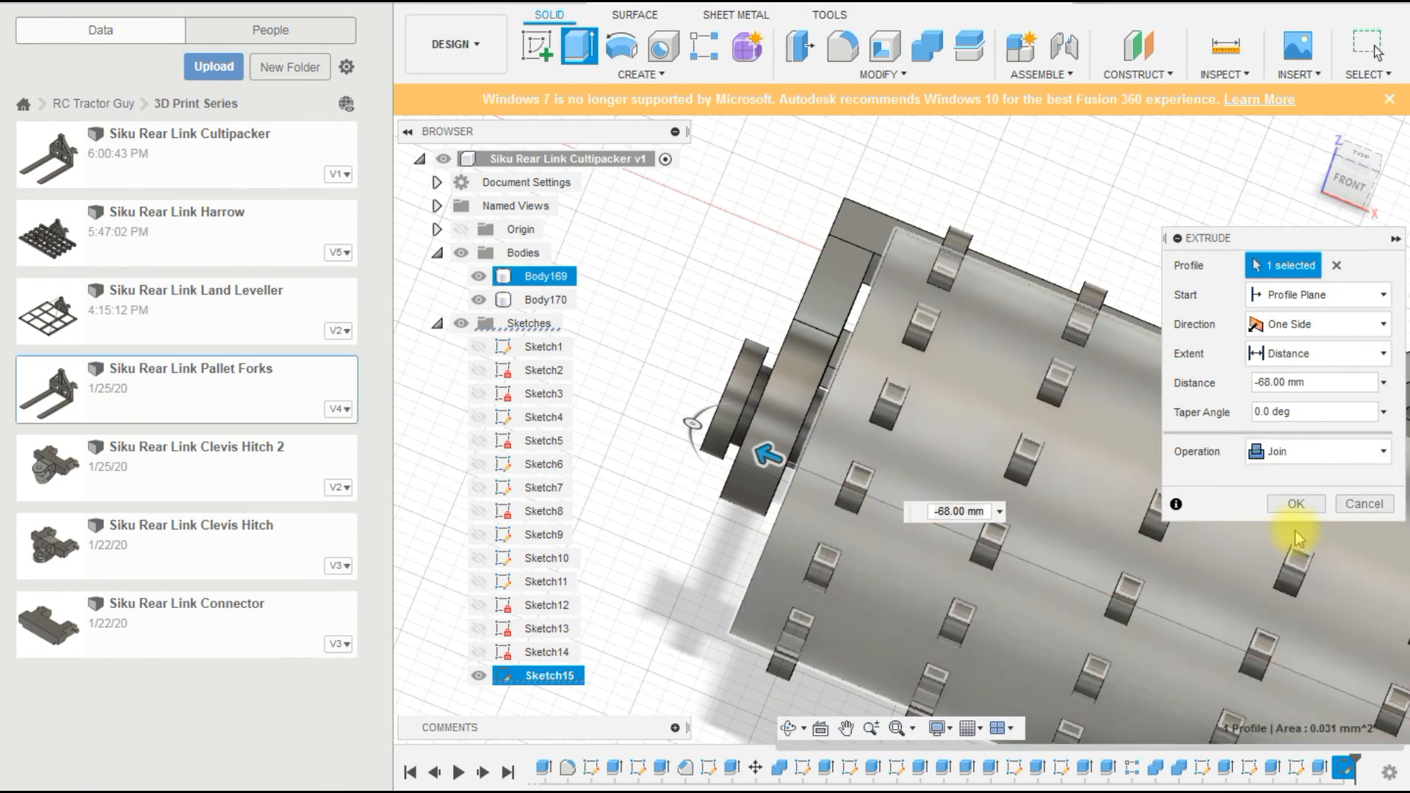
pyautogui.click(1296, 505)
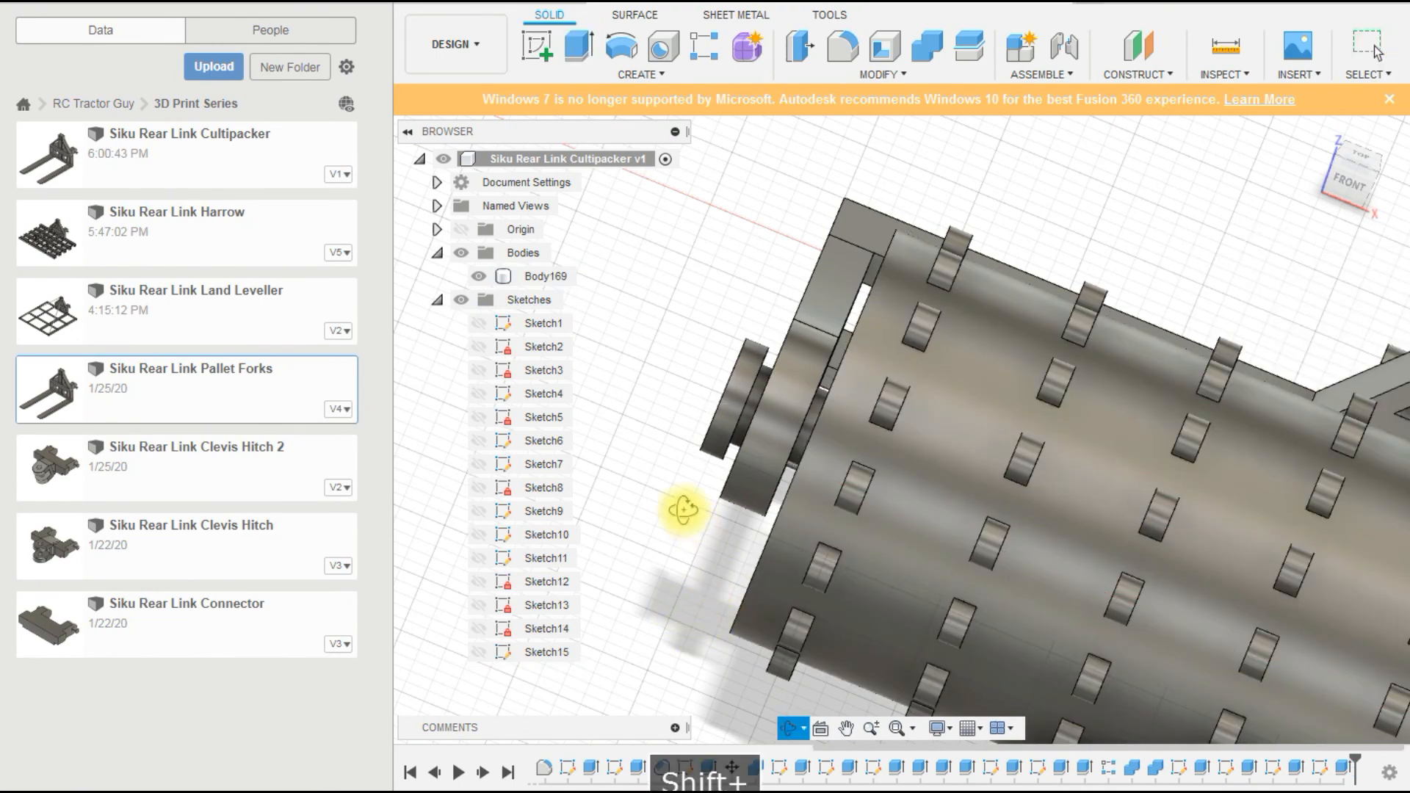
# Save the cultipacker design as a new version with the description "User Saved".
pyautogui.keyDown('shift'); pyautogui.moveTo(683, 509); pyautogui.dragTo(1145, 585, button='middle'); pyautogui.keyUp('shift')
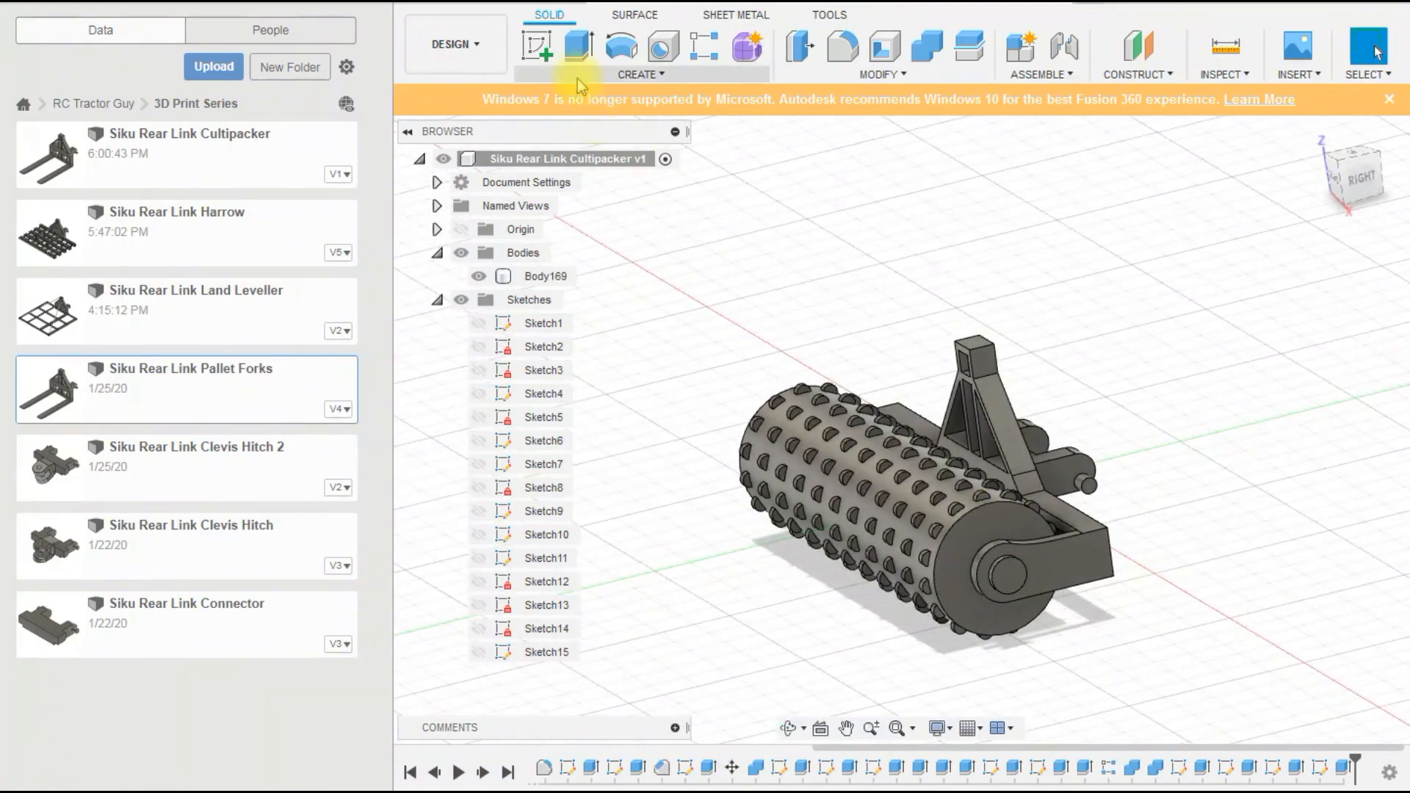
pyautogui.hotkey('ctrl', 's')
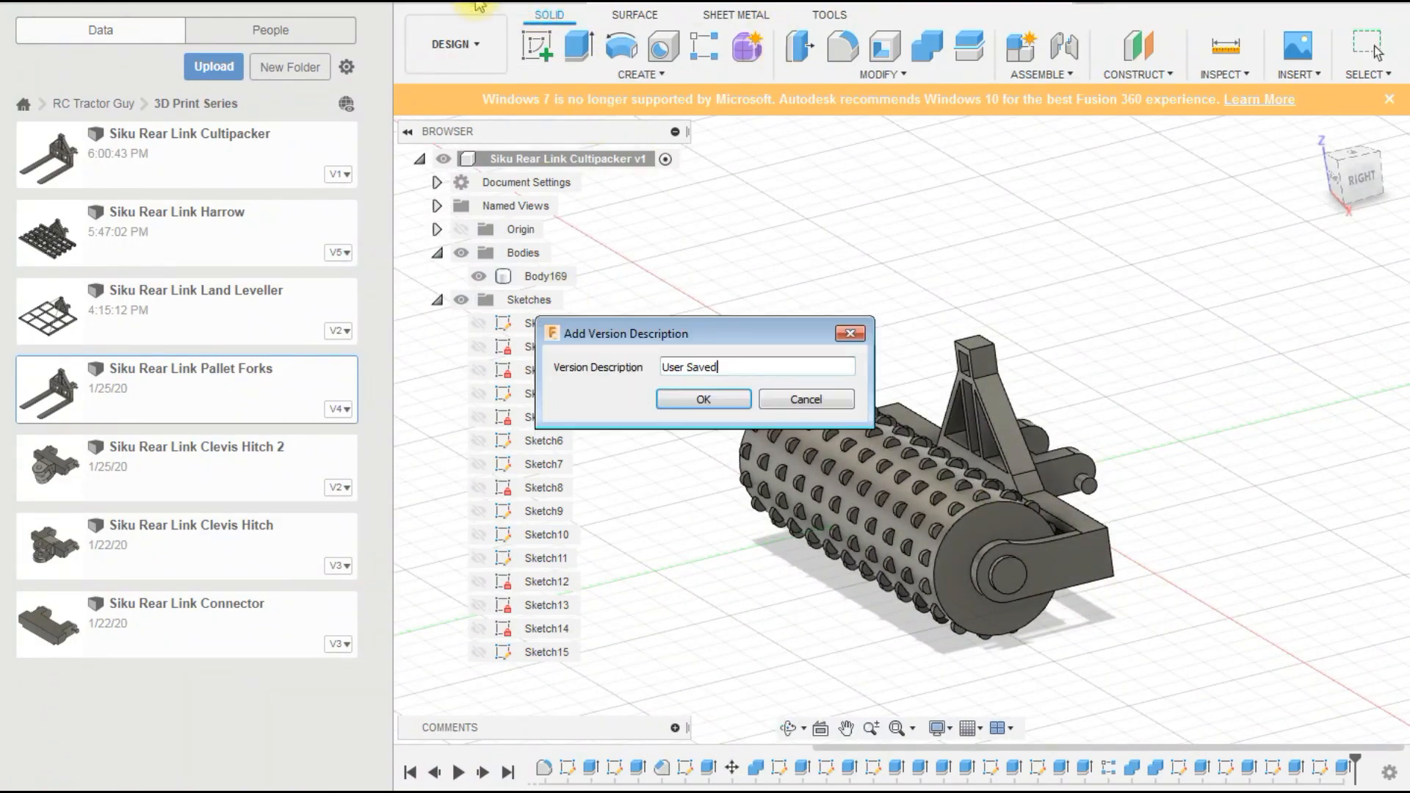
pyautogui.press('Return')
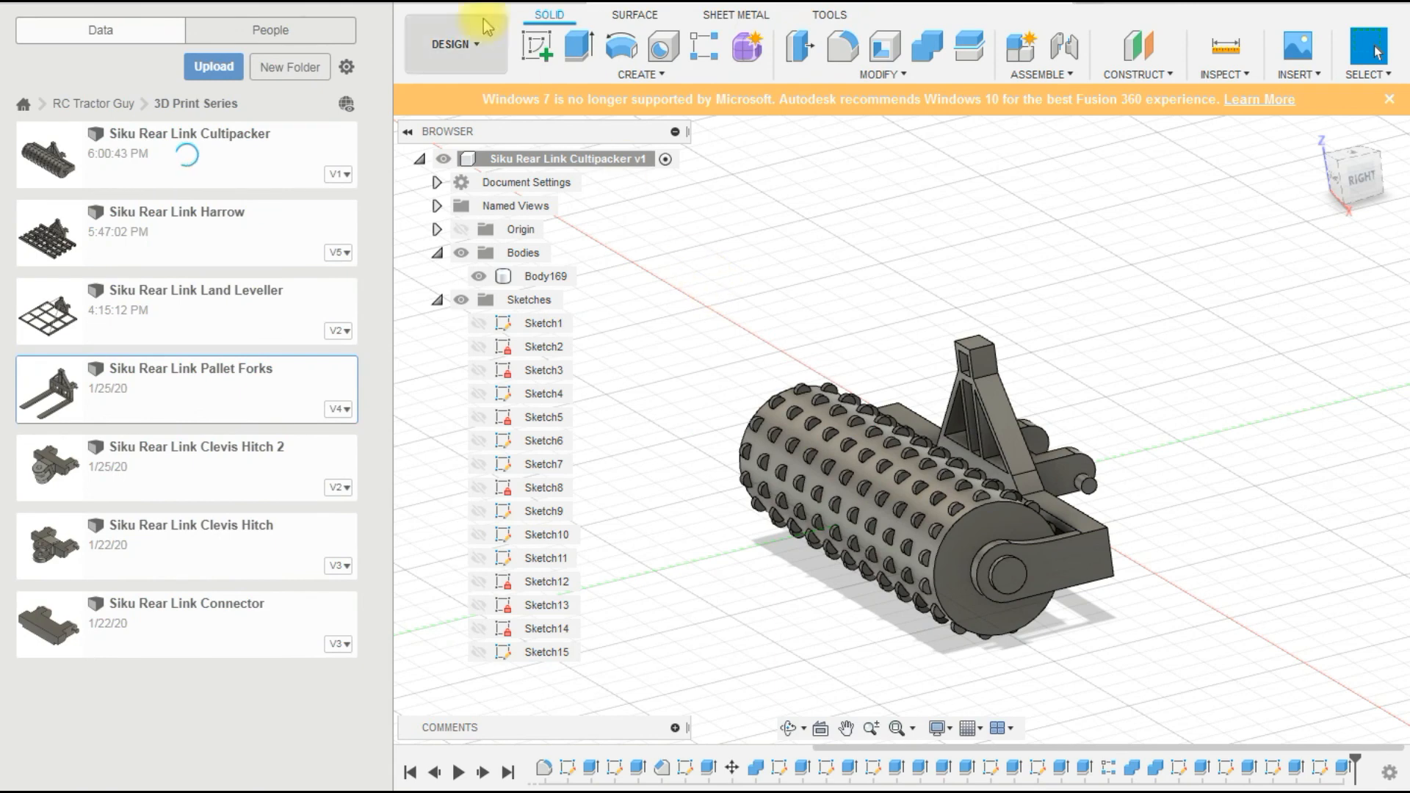
# Start the 3D Print command and select the cultipacker body for mesh output.
pyautogui.click(484, 28)
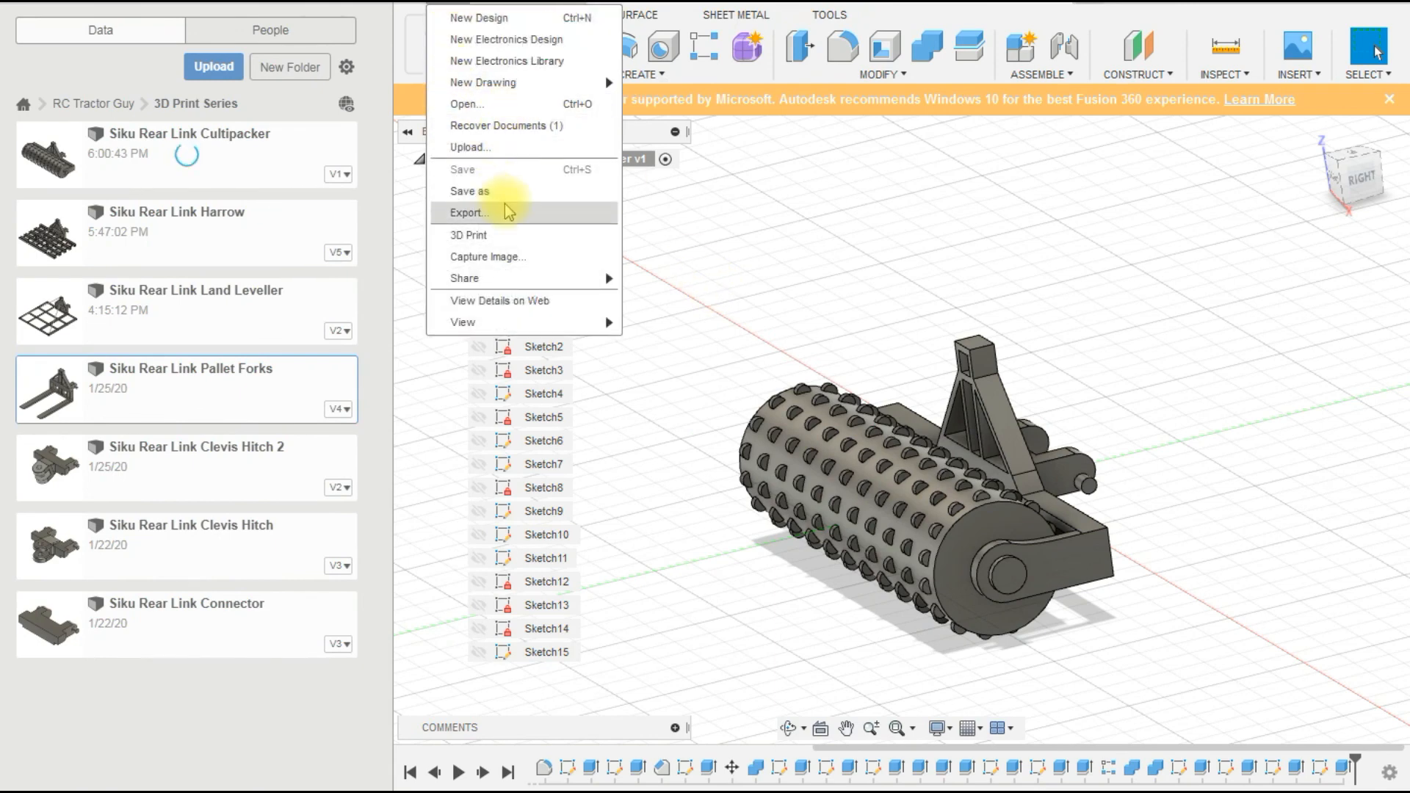
pyautogui.click(859, 263)
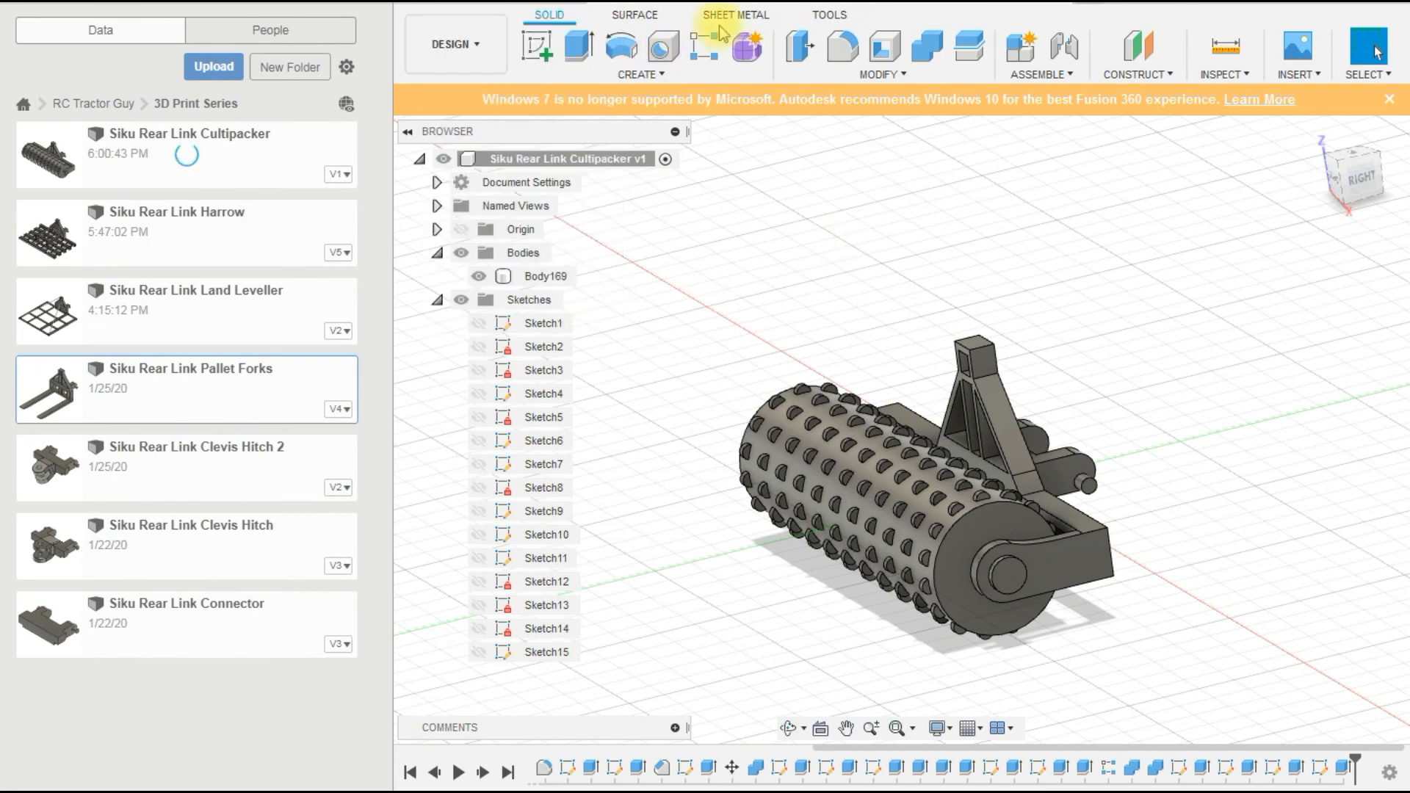
pyautogui.click(826, 16)
pyautogui.click(547, 45)
pyautogui.click(909, 426)
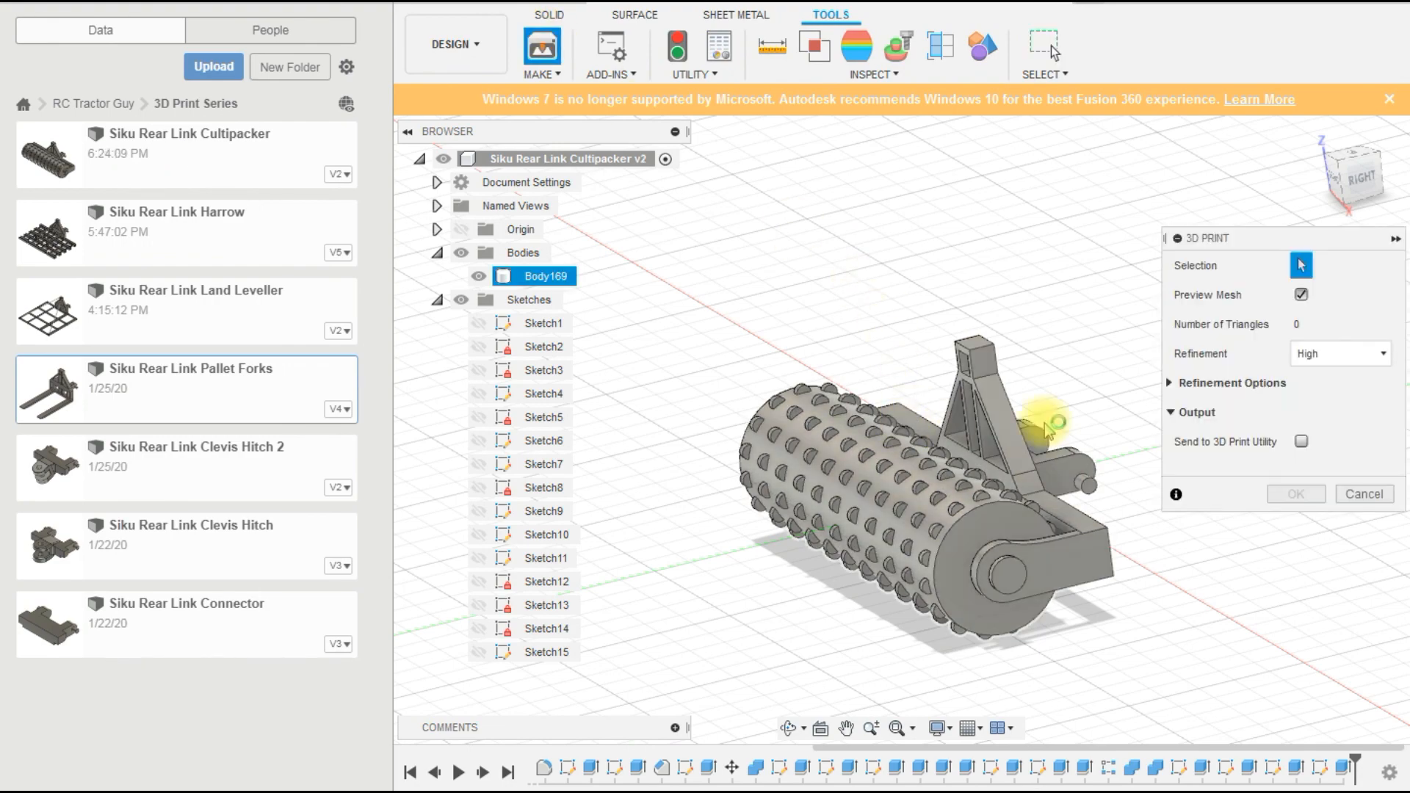